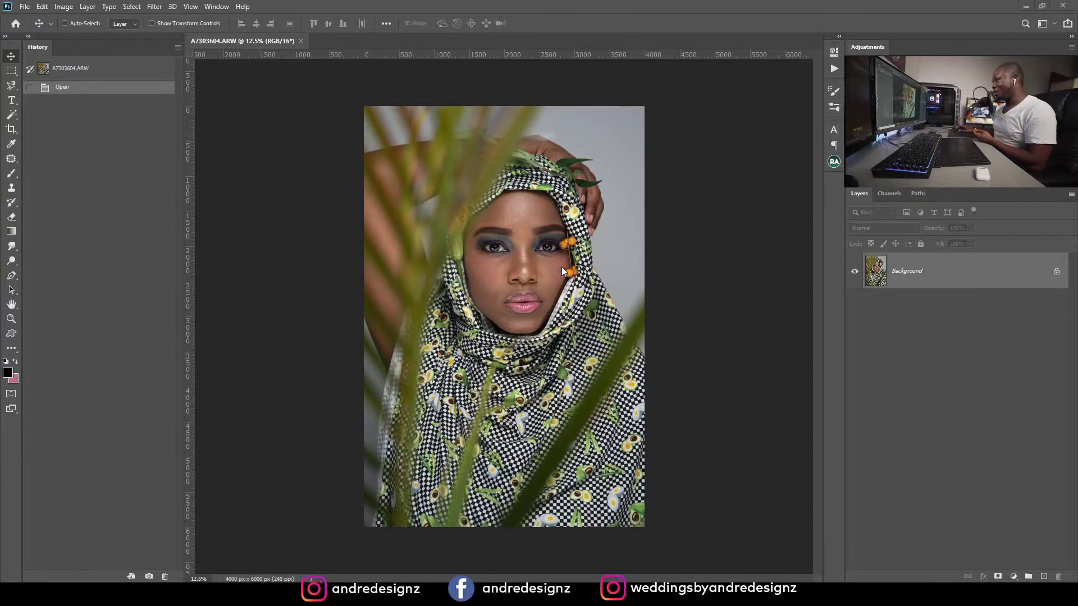
Step: Examine the portrait's face up close and its overall framing
scroll(561, 267, "up", 3)
scroll(527, 223, "up", 3)
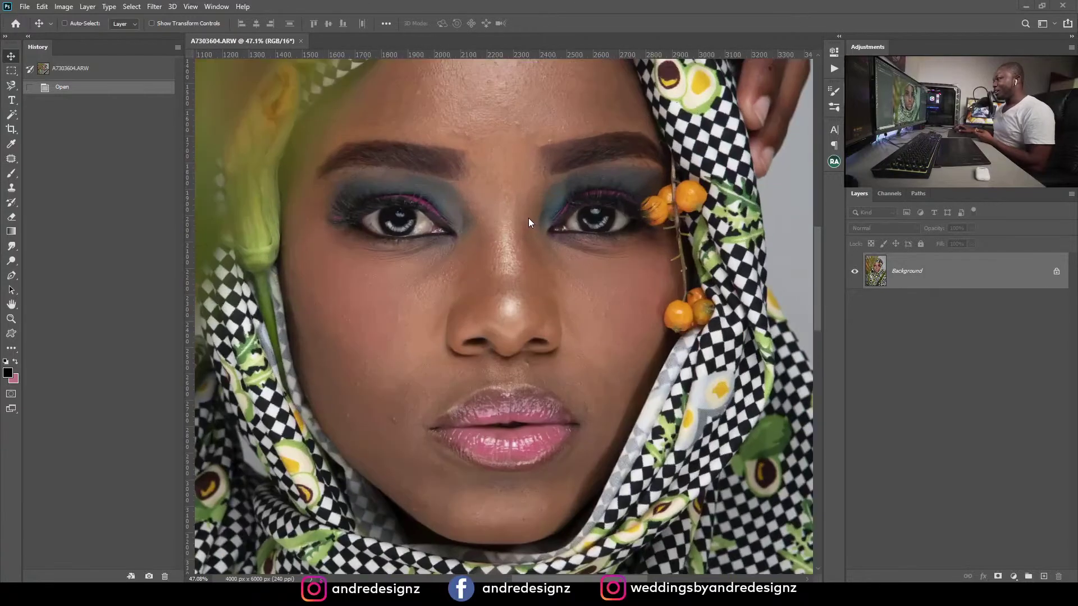
scroll(503, 216, "down", 4)
scroll(511, 224, "down", 3)
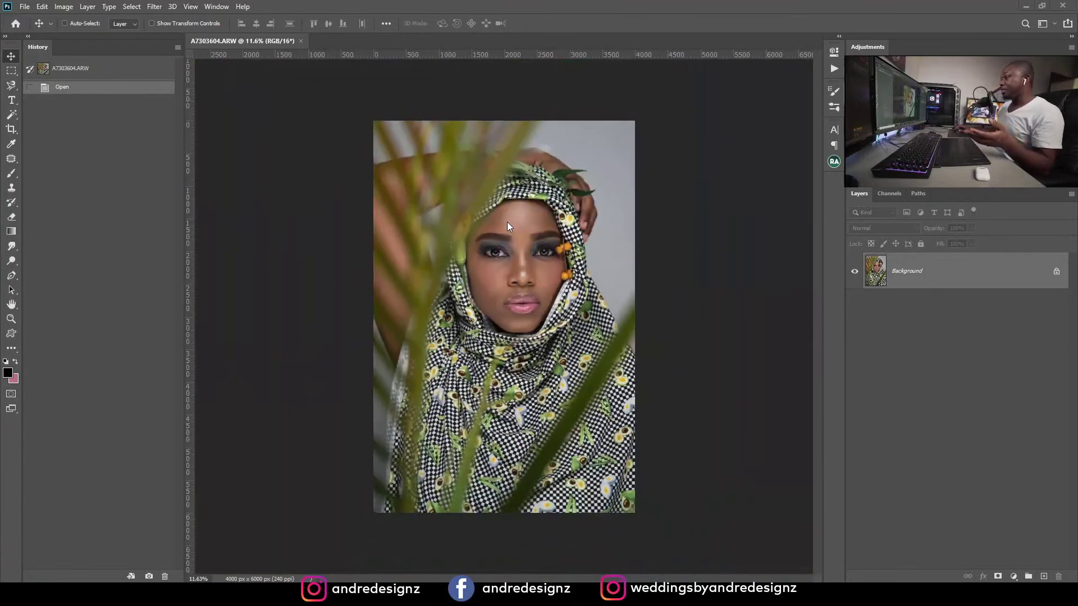
left_click(25, 7)
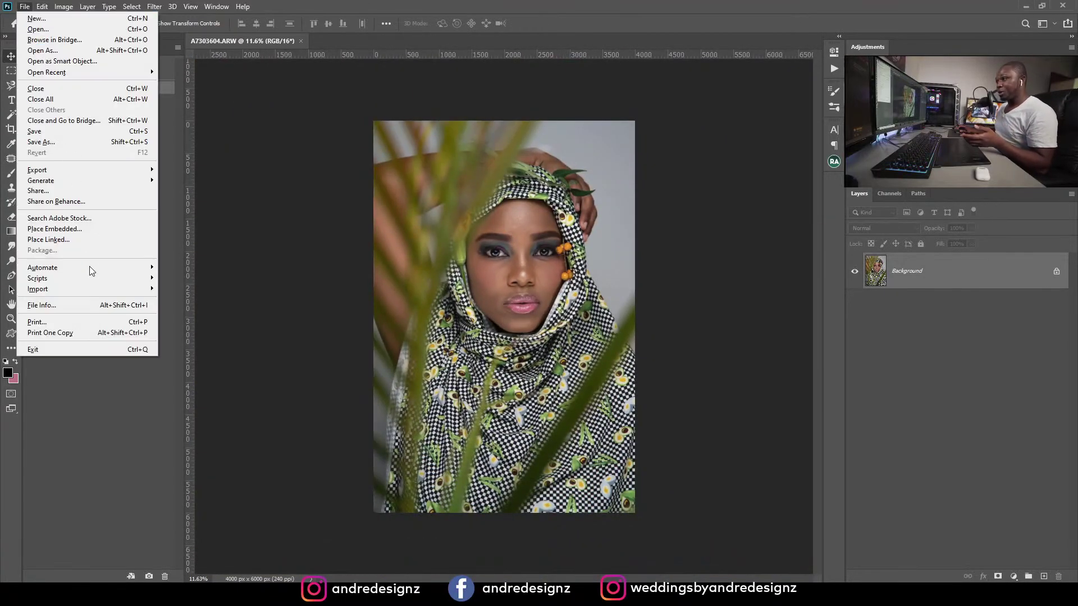
left_click(644, 224)
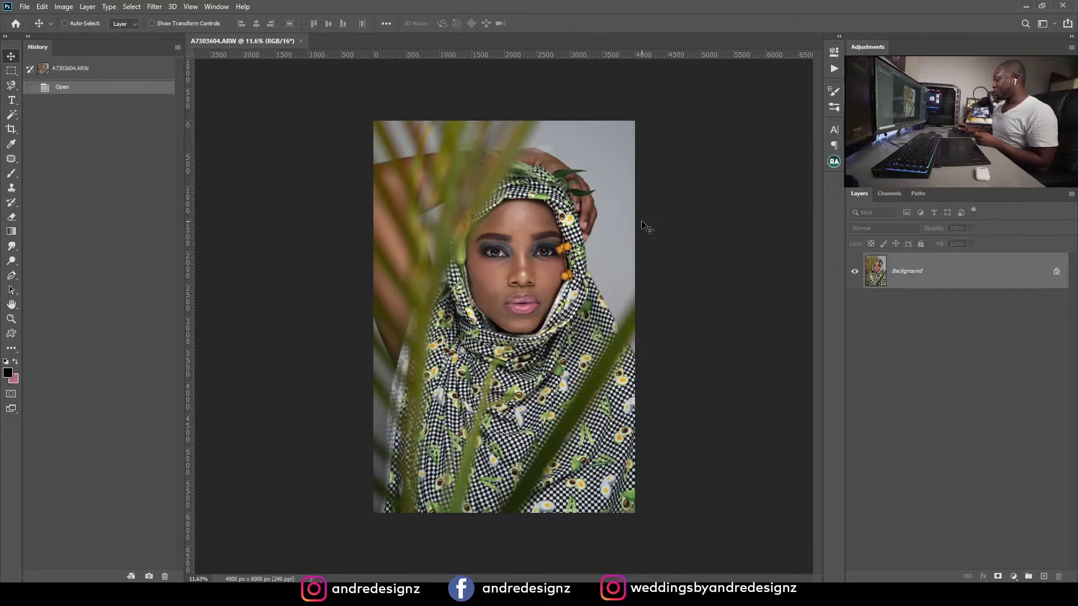
scroll(684, 256, "up", 2)
scroll(432, 223, "down", 3)
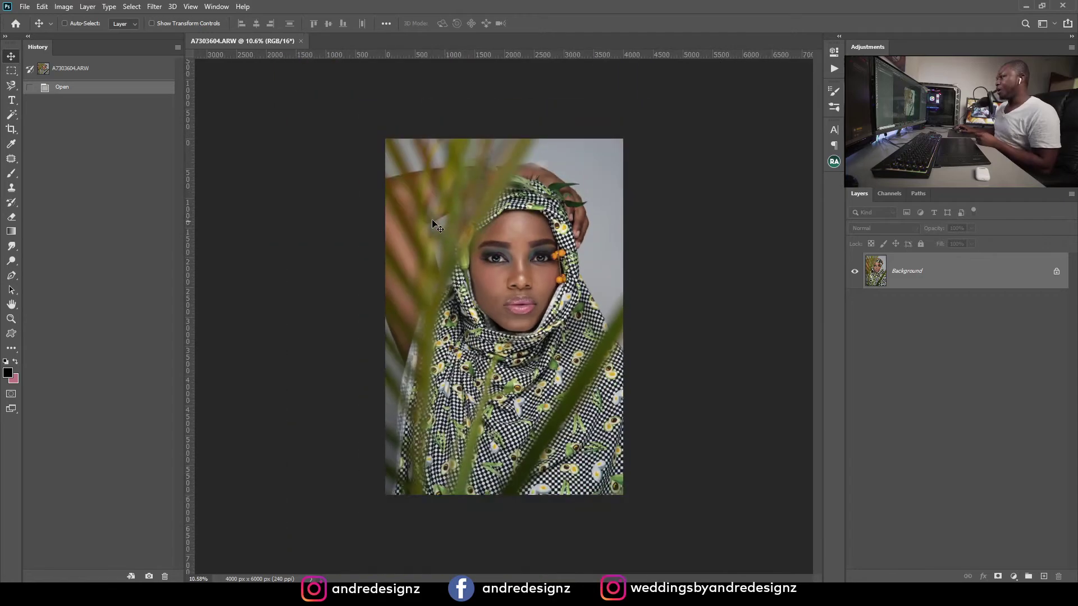
scroll(432, 222, "up", 3)
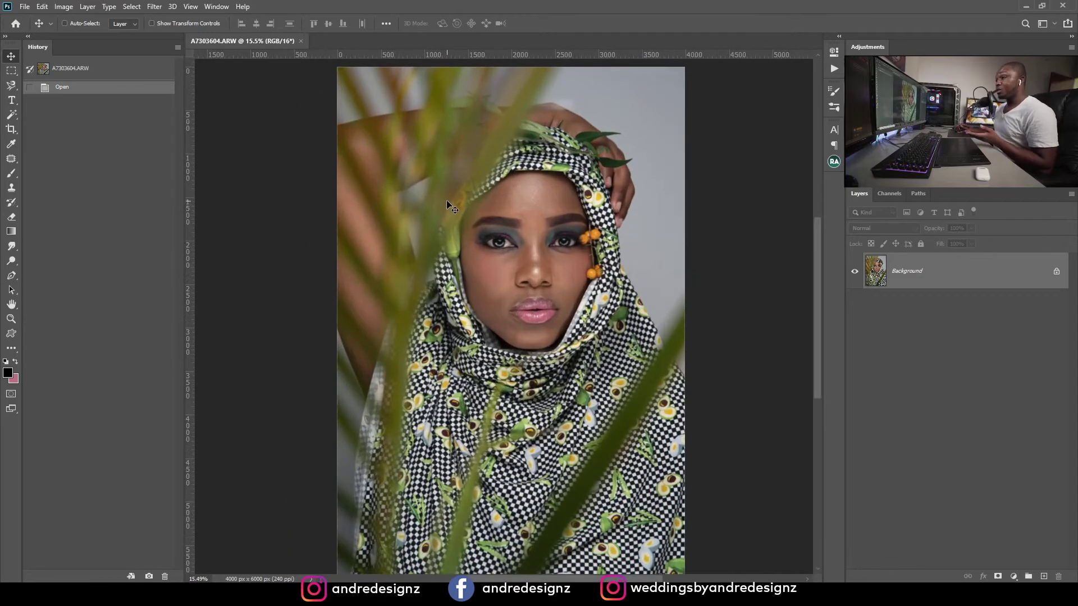
Step: Review the photo's camera data in its file information, including lens and exposure settings
left_click(25, 7)
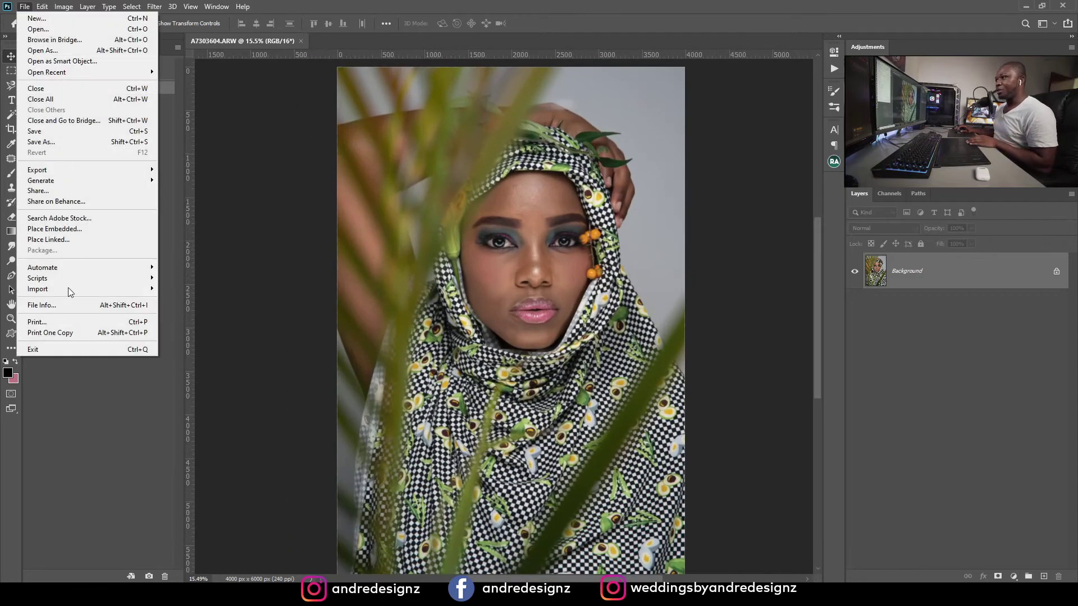
left_click(74, 304)
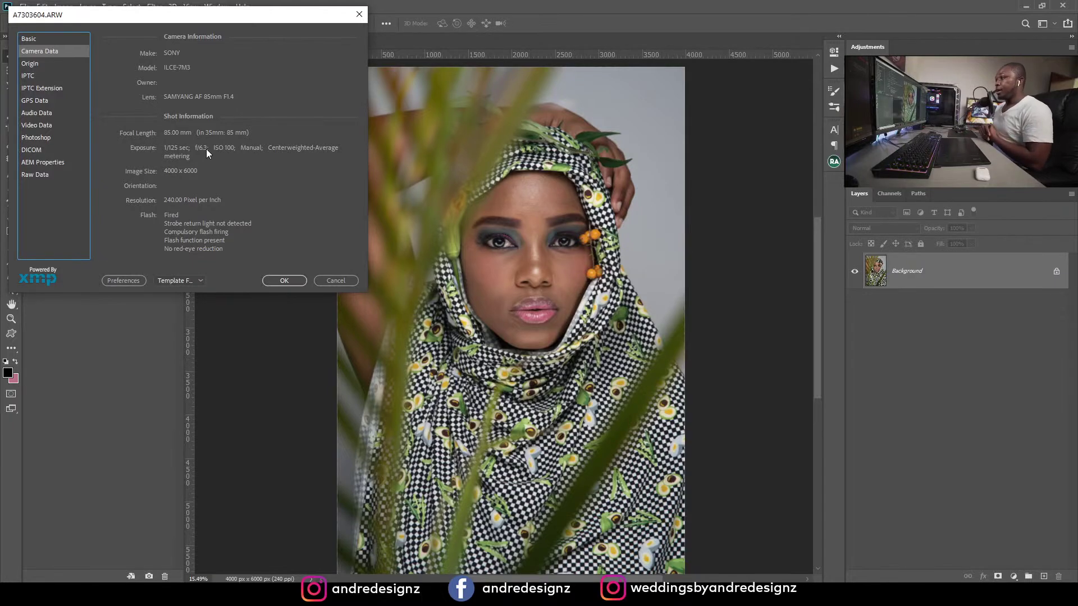
left_click(303, 283)
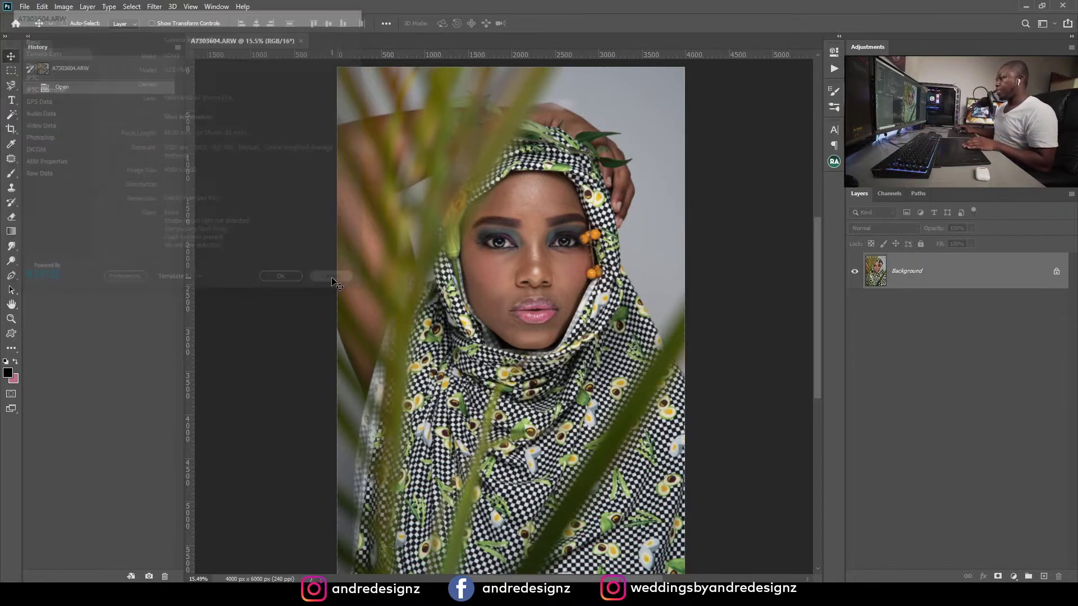
Step: Crop the photo to a 4 : 5 (8 : 10) ratio, trimming only its lower part, and flatten the result into a background layer
scroll(569, 248, "up", 4)
scroll(576, 222, "down", 7)
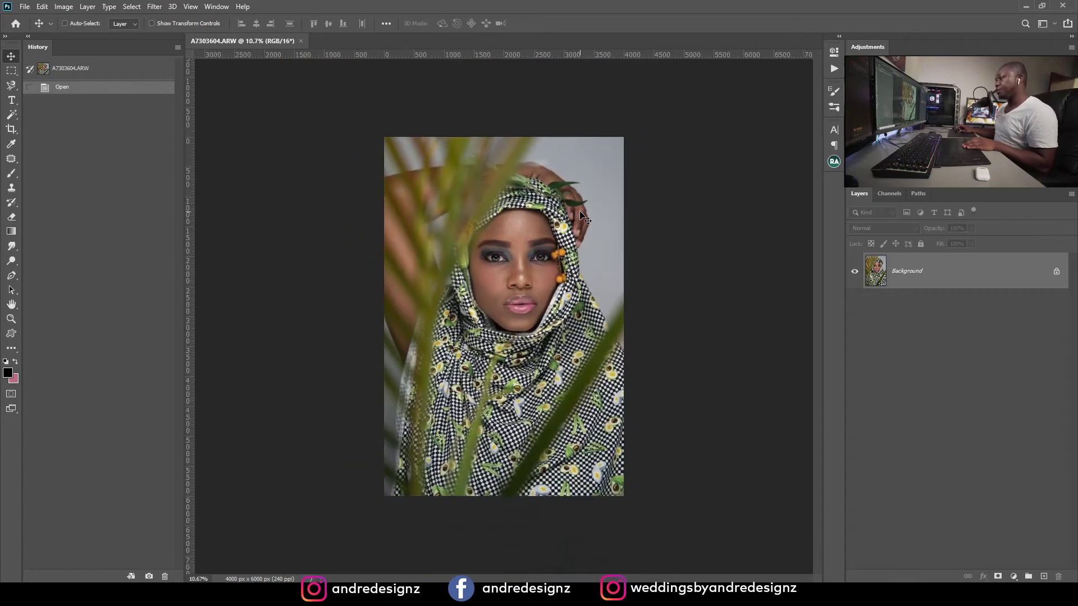
left_click(13, 138)
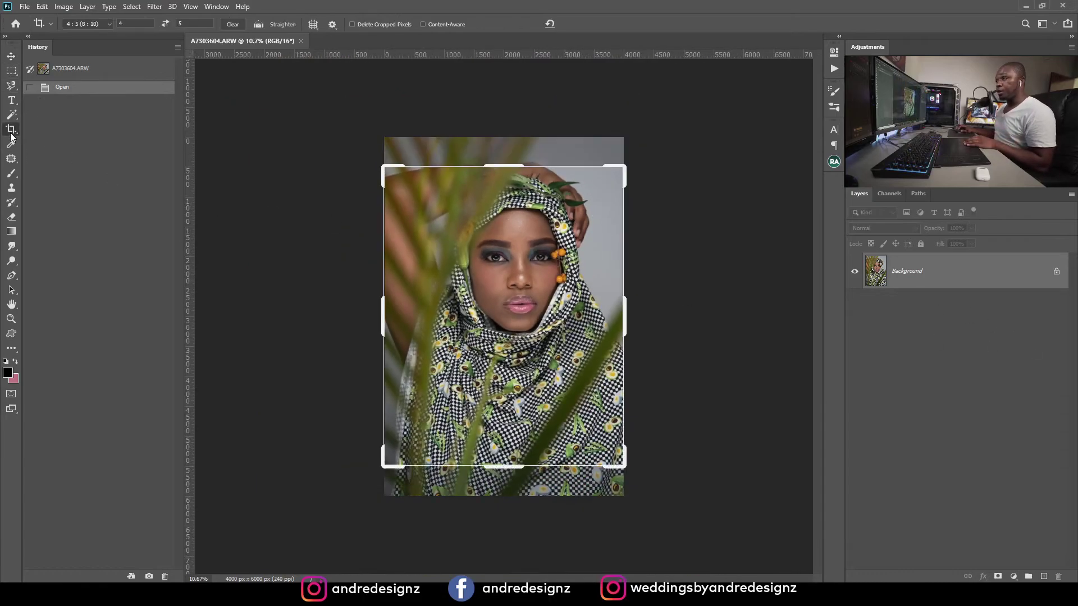
left_click(109, 24)
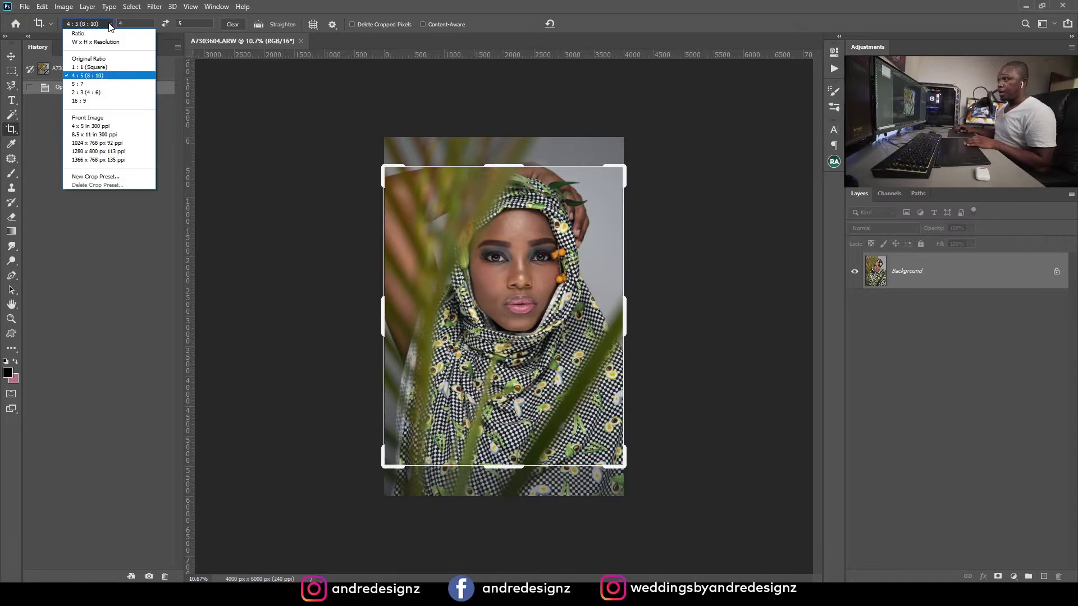
left_click(122, 78)
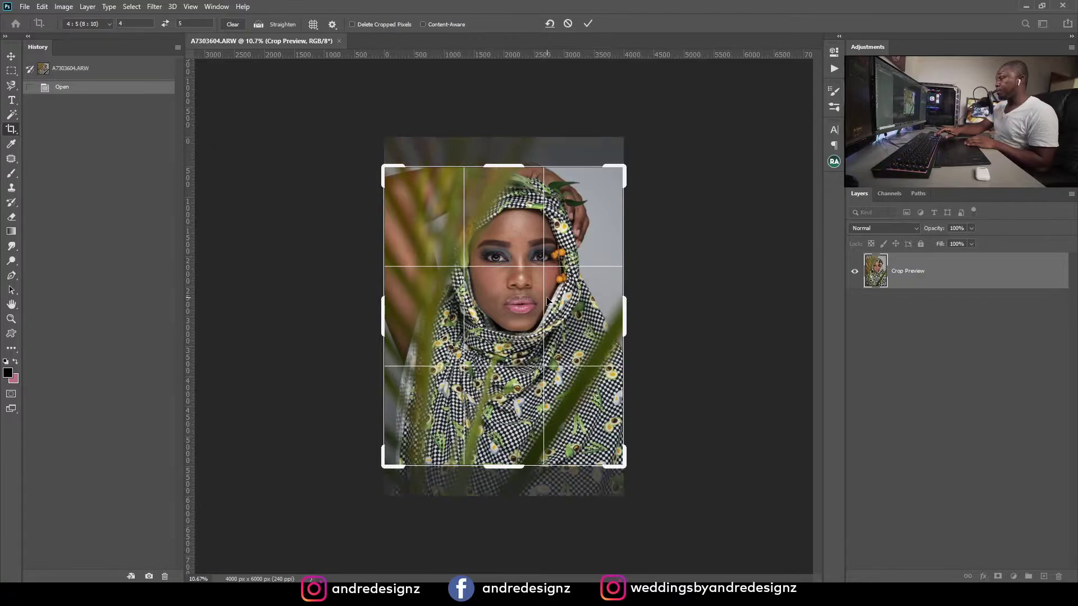
key("Down")
key("Down")
key("Down")
key("Down")
key("Down")
key("Down")
key("Down")
key("Down")
key("Down")
key("Down")
key("Down")
key("Down")
key("Down")
key("Down")
key("Down")
key("Down")
key("Down")
key("Down")
key("Down")
key("Down")
key("Down")
key("Down")
key("Down")
key("Down")
key("Down")
key("Down")
key("Down")
key("Down")
key("Down")
key("Down")
key("Down")
key("Down")
key("Down")
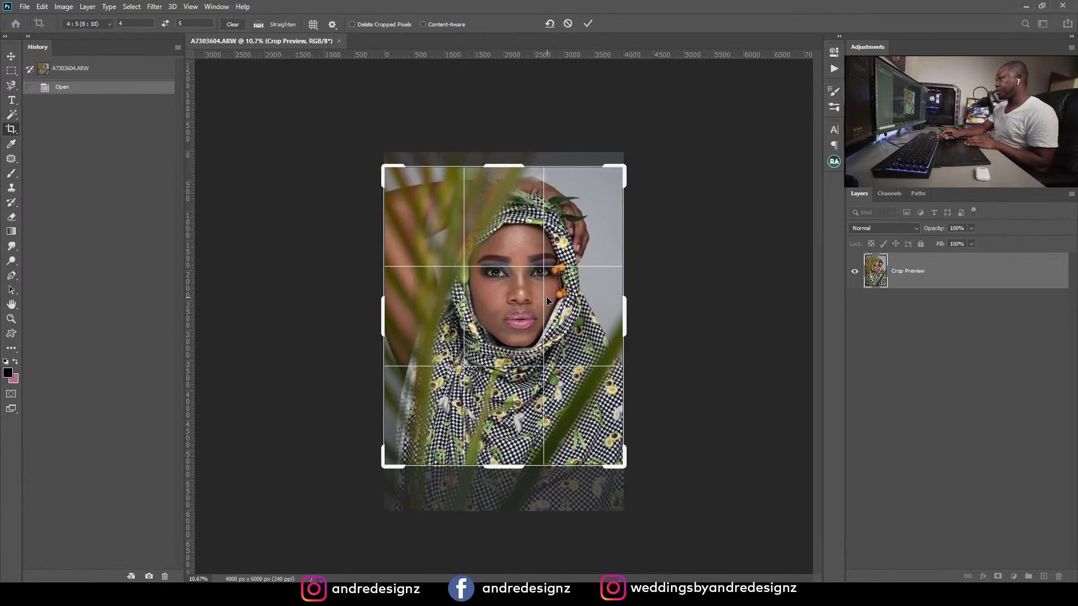
key("Down")
key("Down")
key("Down")
key("Down")
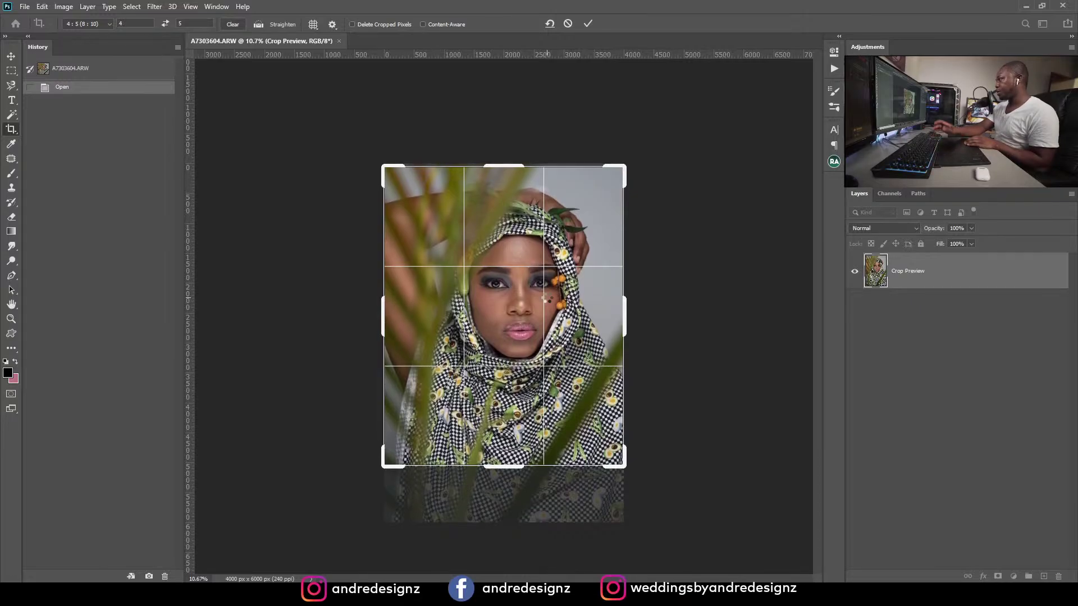
key("Return")
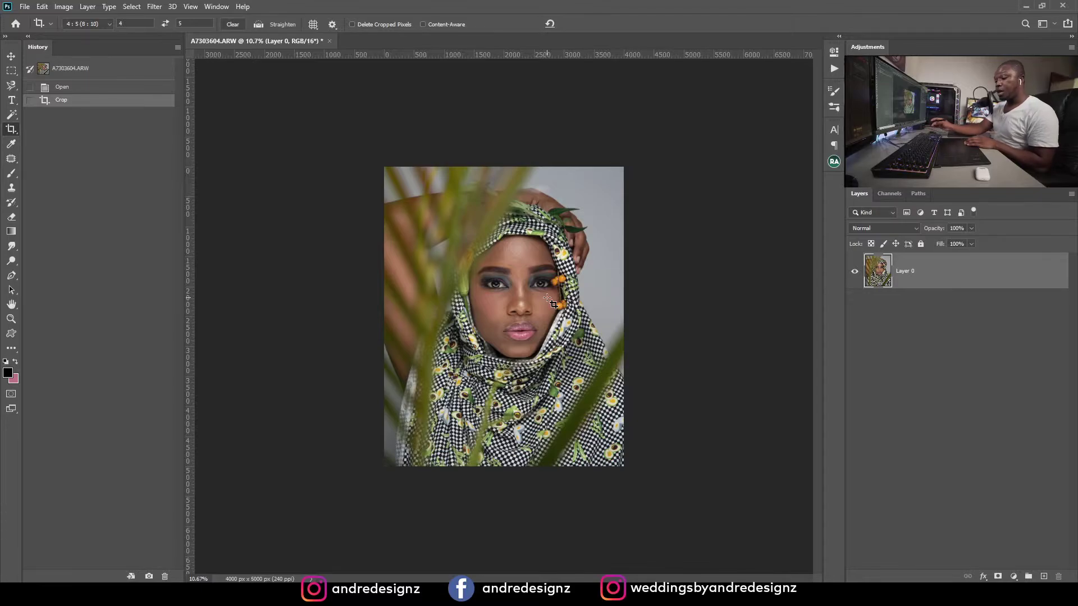
key("ctrl+shift+e")
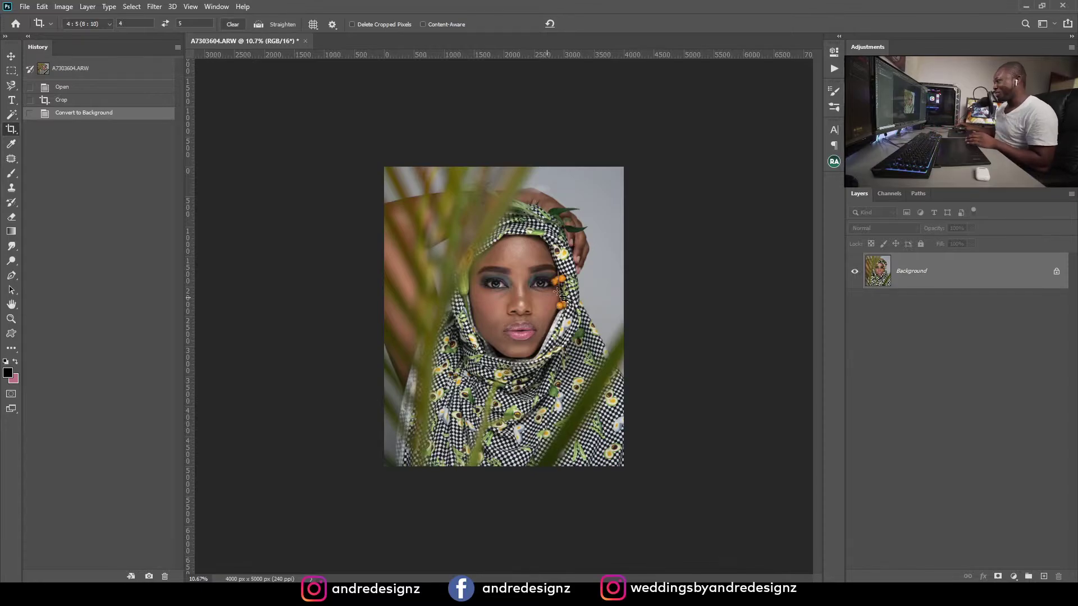
Step: Duplicate the Background layer as the base for the skin retouching
scroll(650, 288, "up", 7)
scroll(614, 300, "down", 5)
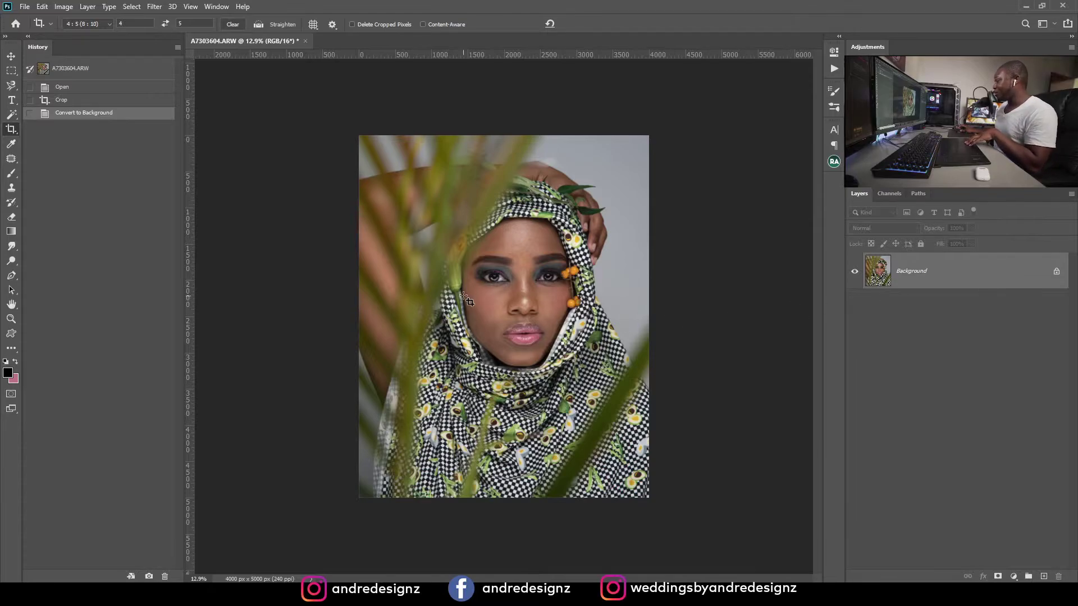
key("ctrl+0")
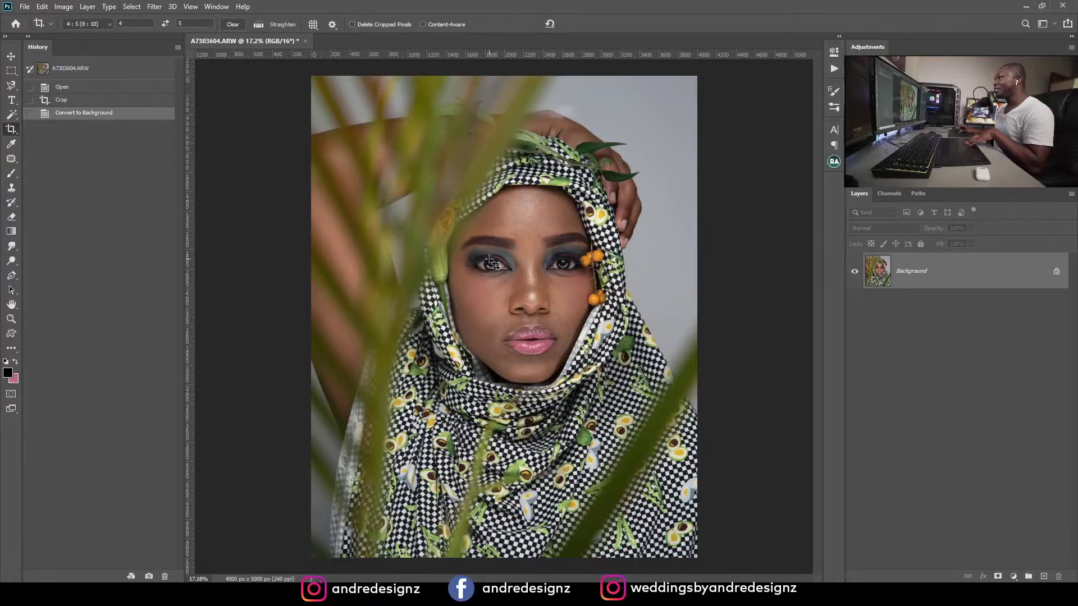
scroll(494, 266, "up", 5)
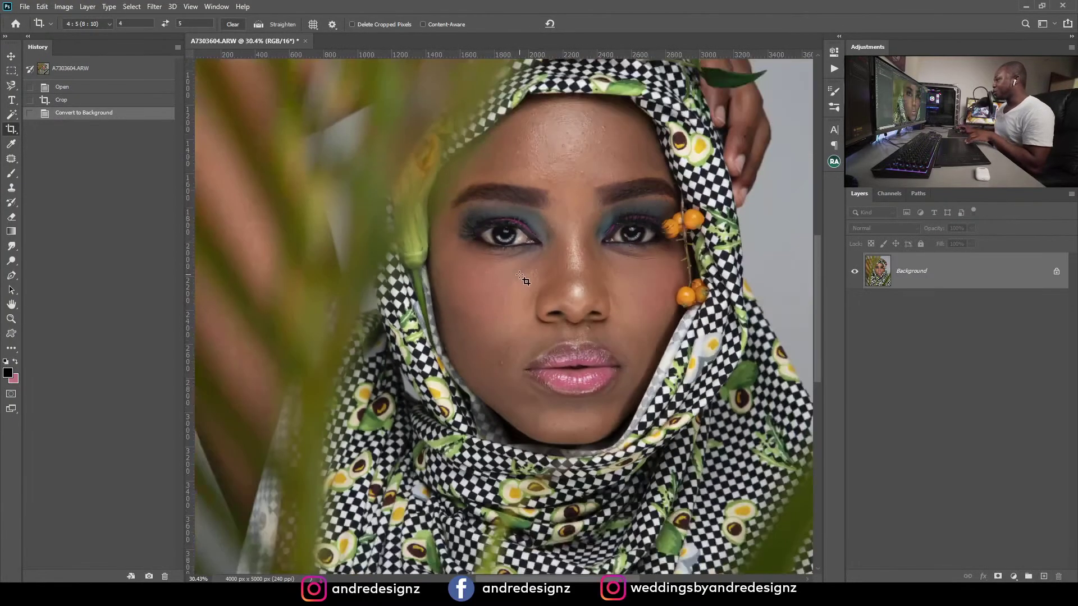
scroll(524, 279, "down", 5)
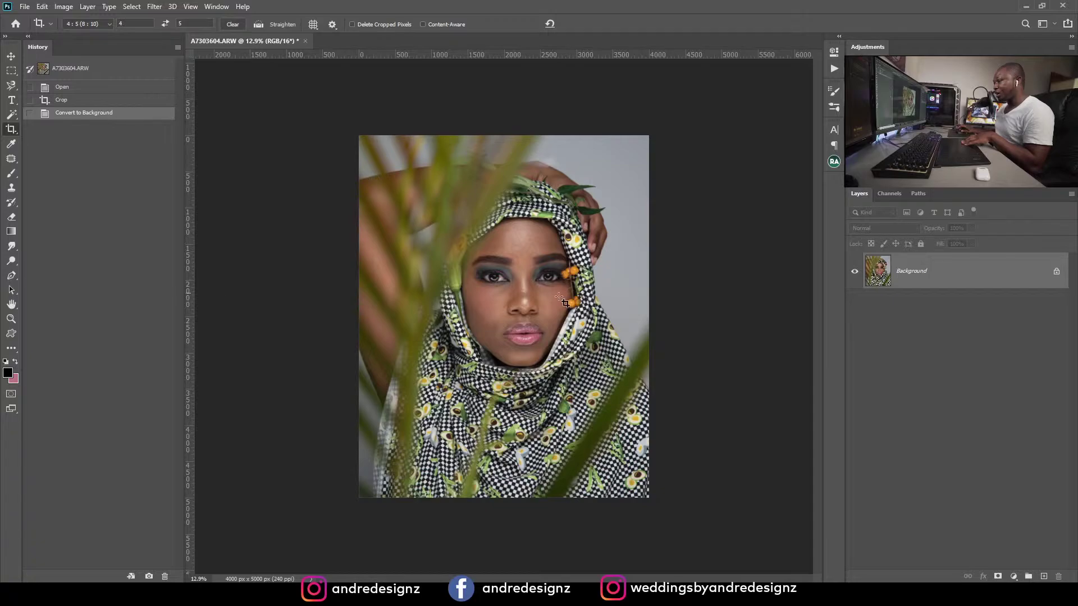
scroll(596, 296, "up", 2)
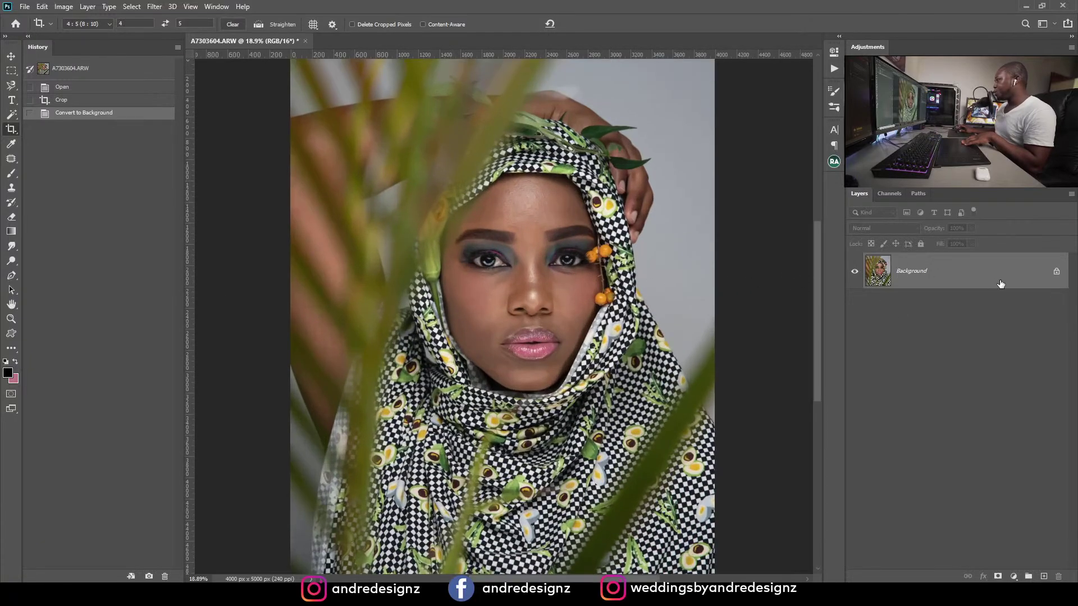
left_click_drag(1001, 284, 1043, 576)
Step: Remove blemishes across the centre and right side of the forehead on the Background copy layer with the Patch tool
scroll(548, 212, "up", 5)
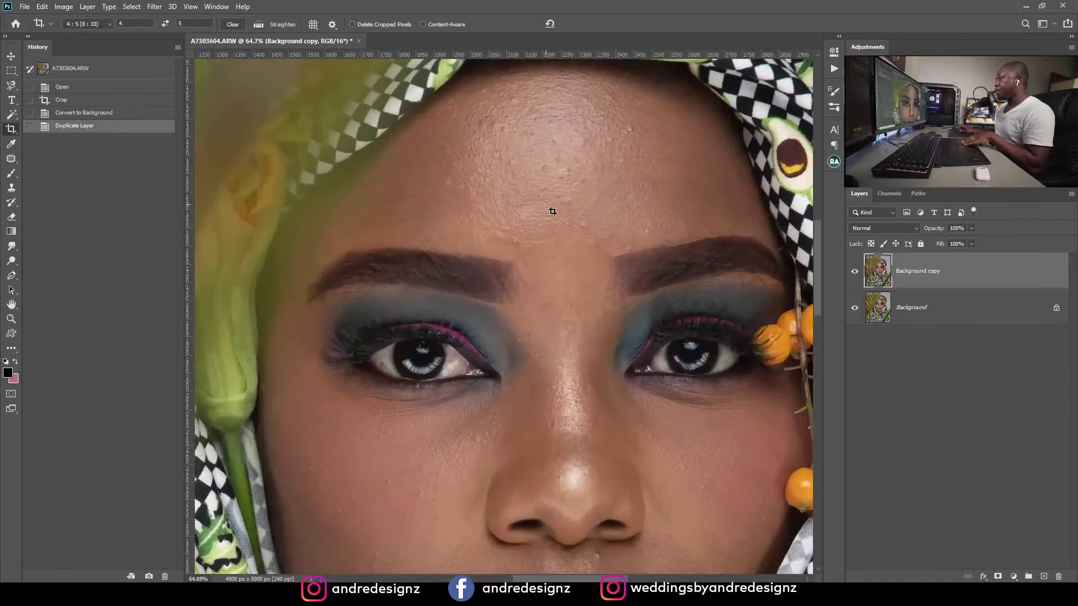
scroll(552, 213, "down", 3)
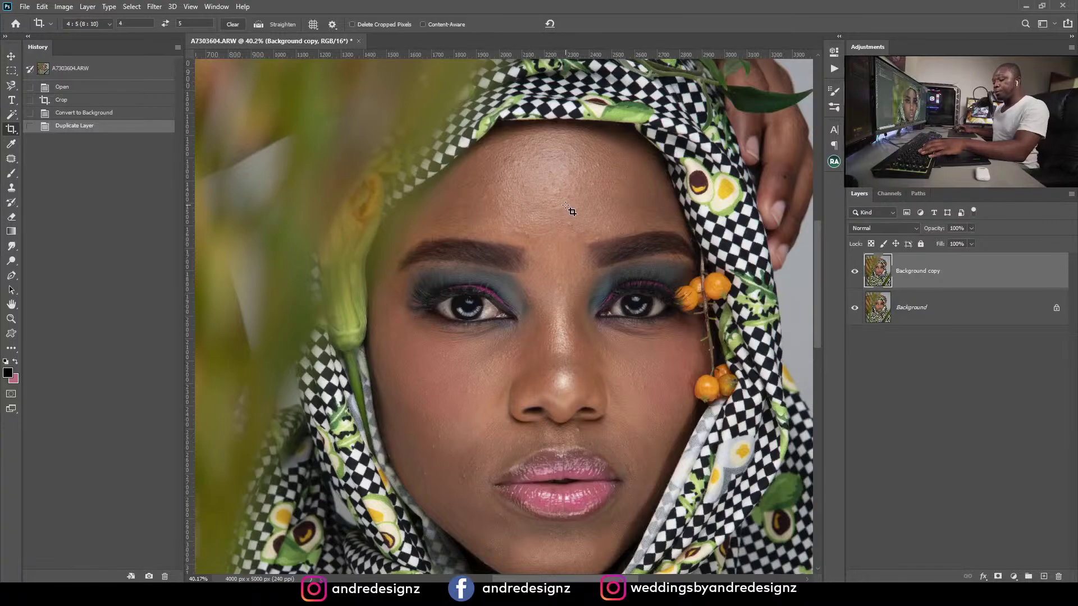
key("j")
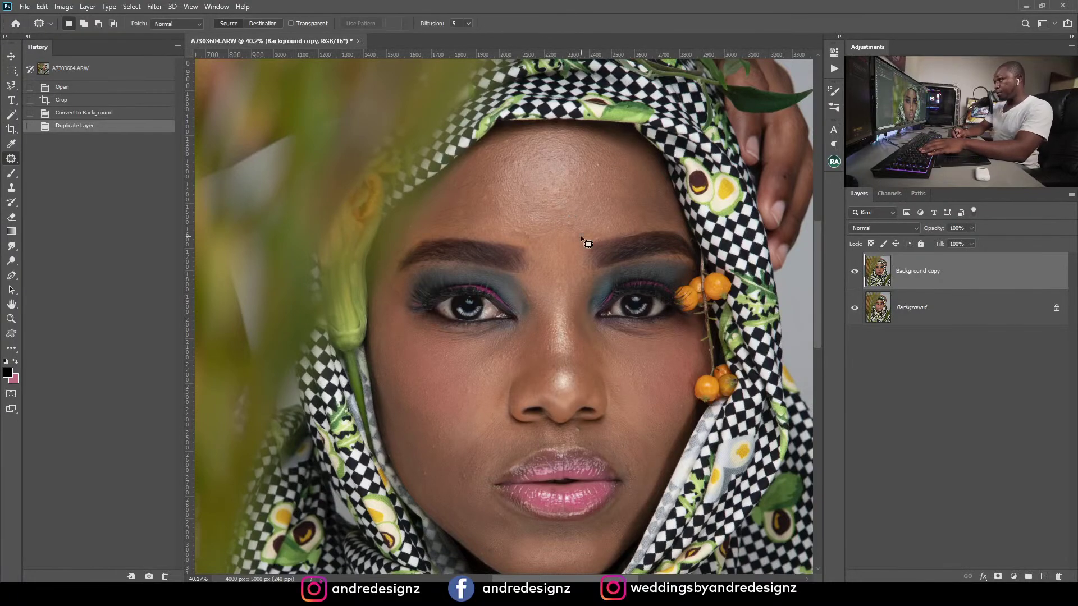
mouse_move(620, 170)
left_mouse_down()
mouse_move(604, 158)
mouse_move(617, 183)
mouse_move(594, 186)
left_mouse_up()
key("ctrl+d")
mouse_move(602, 187)
left_mouse_down()
mouse_move(614, 199)
mouse_move(579, 220)
mouse_move(622, 227)
mouse_move(605, 223)
left_mouse_up()
key("ctrl+d")
key("ctrl+d")
mouse_move(610, 227)
left_mouse_down()
mouse_move(598, 237)
mouse_move(604, 229)
mouse_move(556, 232)
mouse_move(571, 223)
left_mouse_up()
key("ctrl+d")
key("ctrl+d")
key("ctrl+d")
key("ctrl+d")
left_click_drag(572, 225, 567, 222)
left_click_drag(568, 221, 565, 194)
key("ctrl+d")
mouse_move(565, 194)
left_mouse_down()
mouse_move(586, 179)
mouse_move(598, 187)
left_mouse_up()
key("ctrl+d")
key("ctrl+d")
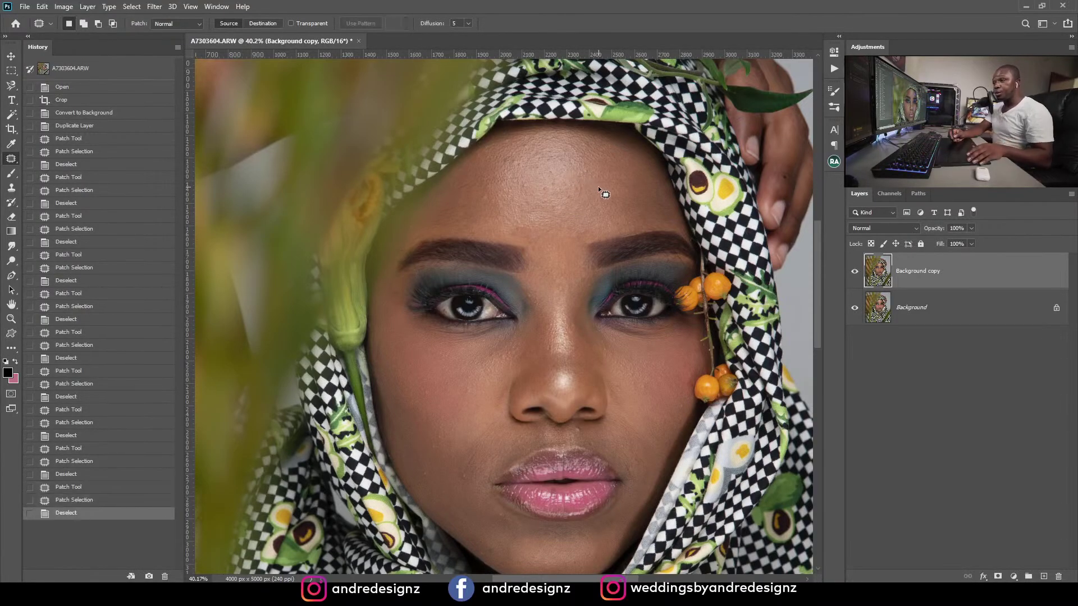
Step: Patch the blemish on the upper forehead just below the scarf's edge with nearby clean skin
key("ctrl+minus")
key("ctrl+minus")
key("ctrl+minus")
key("ctrl+minus")
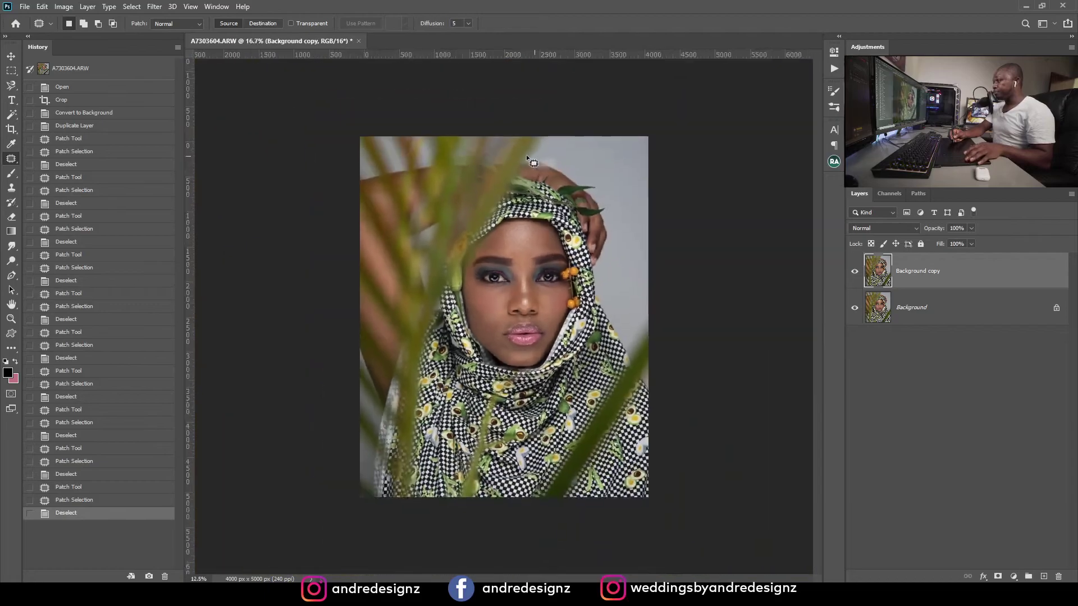
key("ctrl+plus")
key("ctrl+plus")
key("ctrl+plus")
key("ctrl+plus")
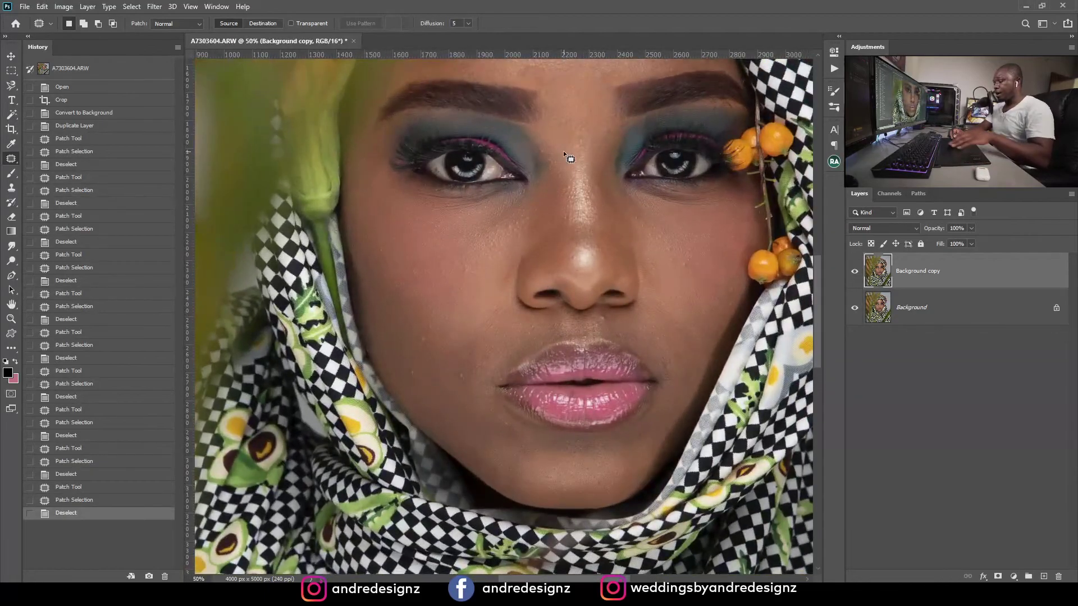
left_click_drag(676, 134, 545, 331)
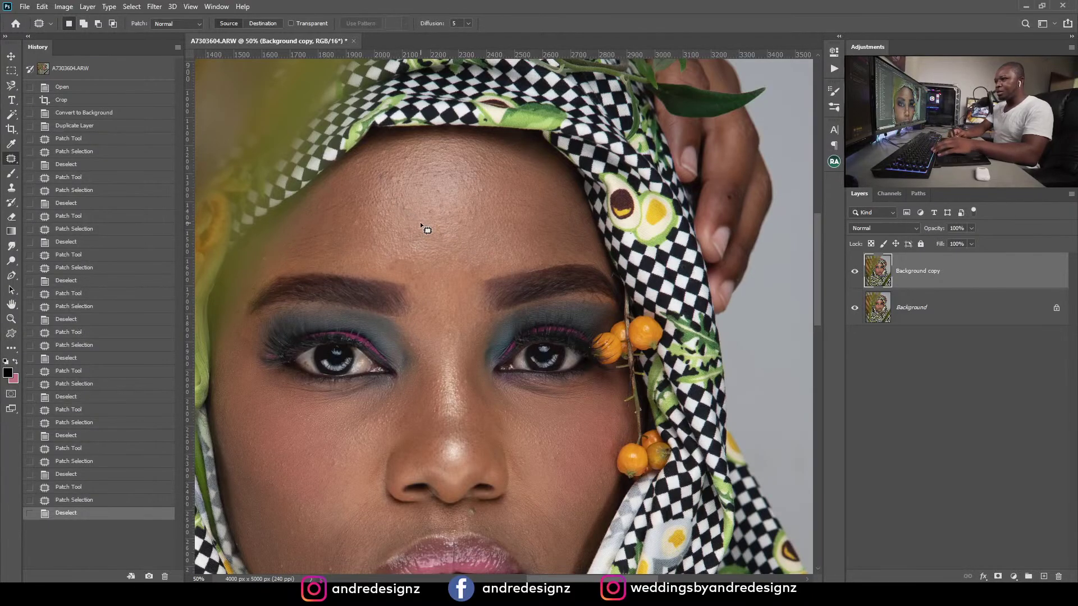
left_click_drag(476, 154, 504, 172)
key("ctrl+d")
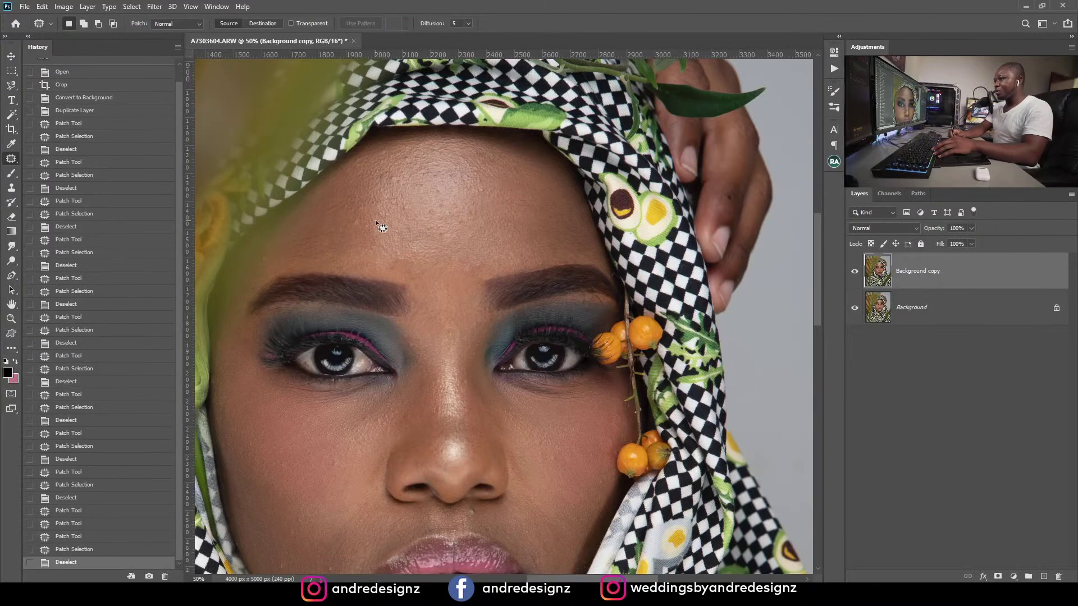
Step: Patch the small bumps in the middle and lower centre of the forehead above the eyebrows
mouse_move(400, 178)
left_mouse_down()
mouse_move(440, 197)
mouse_move(438, 213)
mouse_move(411, 211)
mouse_move(442, 231)
left_mouse_up()
key("ctrl+d")
key("ctrl+d")
key("ctrl+d")
key("ctrl+d")
mouse_move(440, 233)
left_mouse_down()
mouse_move(459, 244)
mouse_move(460, 220)
left_mouse_up()
key("ctrl+d")
mouse_move(459, 223)
left_mouse_down()
mouse_move(472, 236)
mouse_move(472, 216)
left_mouse_up()
key("ctrl+d")
left_click_drag(472, 217, 483, 228)
key("ctrl+d")
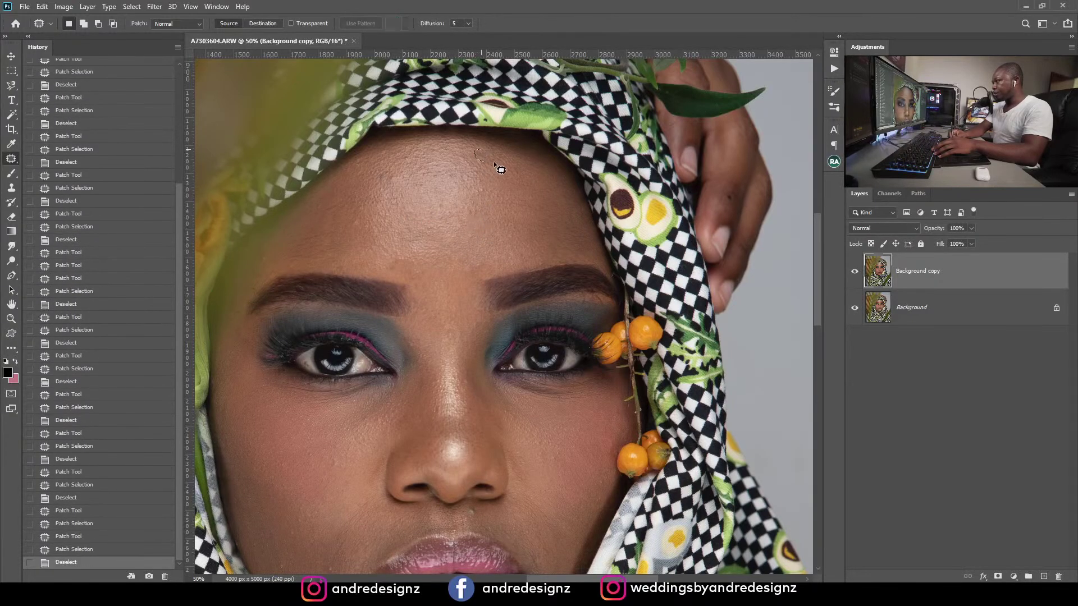
Step: Patch the leftover spots along the upper forehead and on its left side with smoother skin
left_click_drag(494, 163, 485, 151)
left_click_drag(485, 155, 498, 151)
key("ctrl+d")
left_click_drag(400, 177, 417, 158)
key("ctrl+d")
left_click_drag(414, 161, 411, 174)
key("ctrl+d")
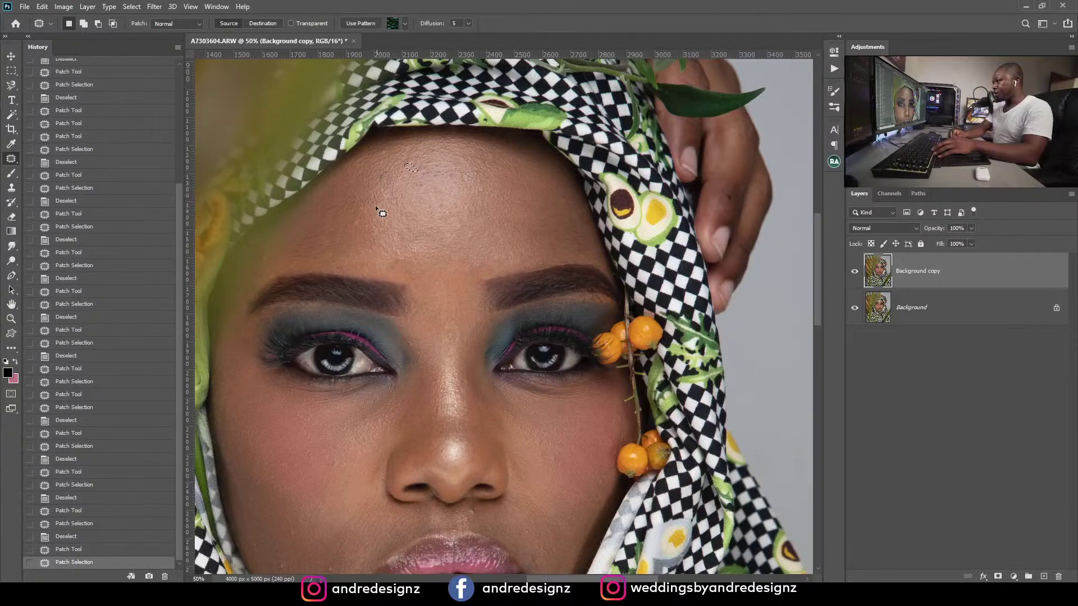
left_click_drag(351, 213, 365, 236)
key("ctrl+d")
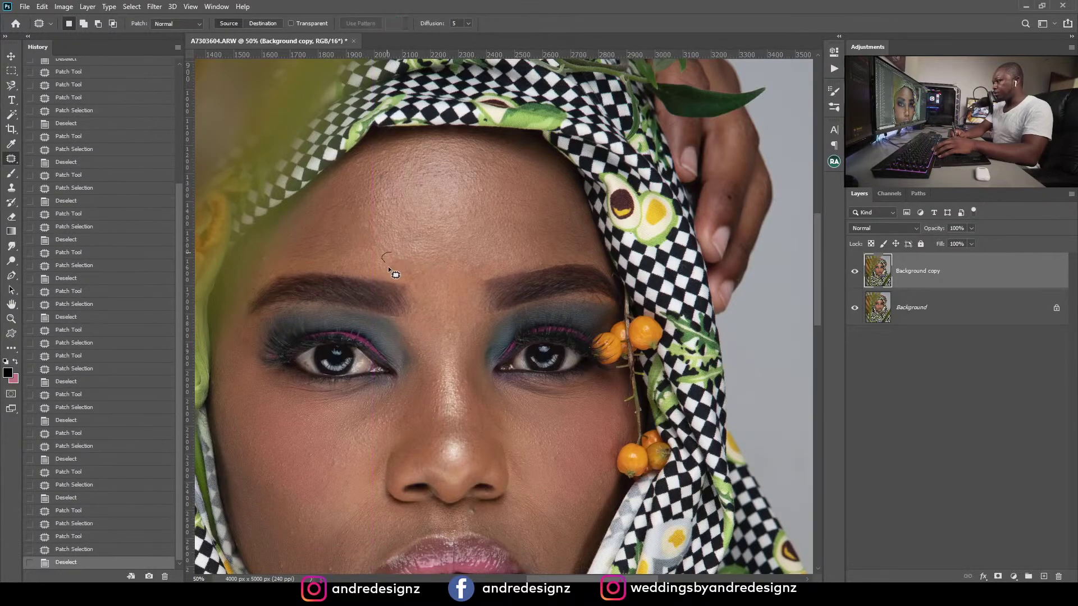
Step: Patch the uneven skin at the temple just above the outer end of the left eyebrow
left_click_drag(419, 267, 663, 193)
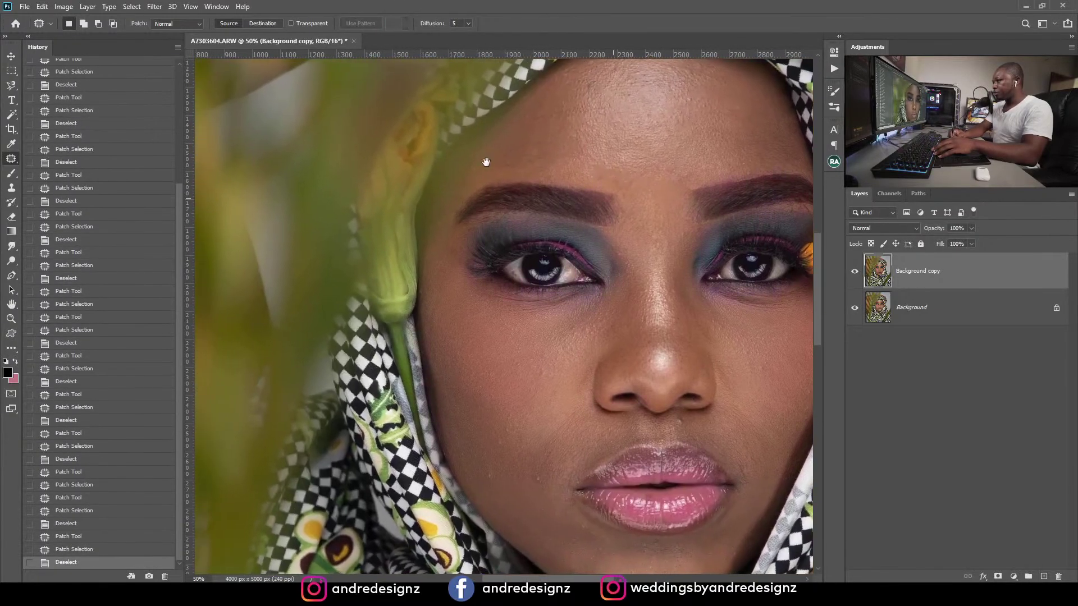
left_click_drag(471, 164, 494, 181)
key("ctrl+d")
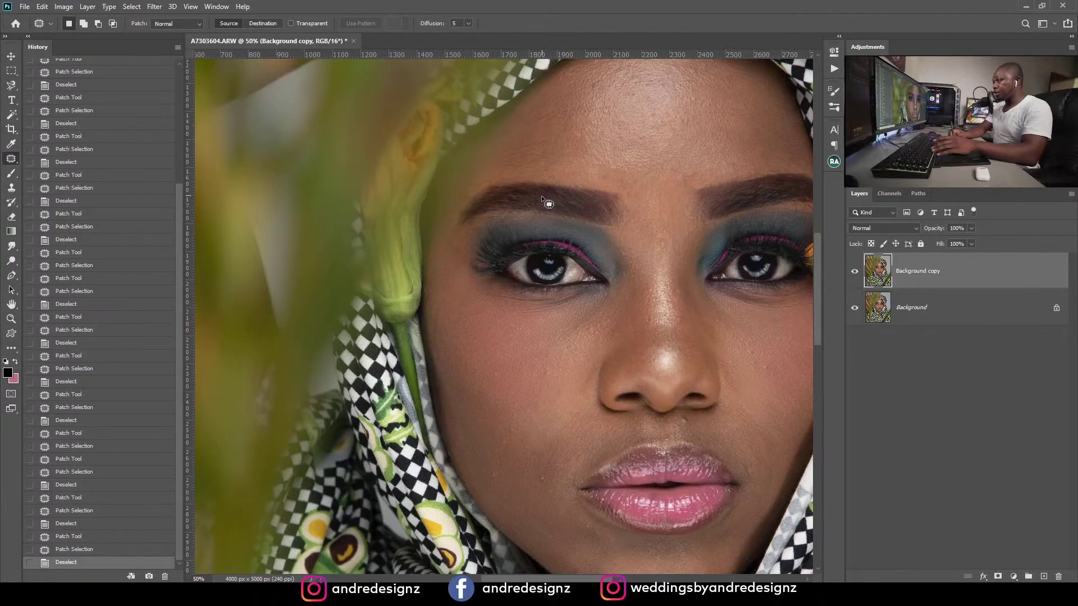
Step: Patch the spots beside the left corner of the mouth with clean skin from the cheek
left_click_drag(625, 180, 508, 174)
left_click_drag(568, 416, 506, 236)
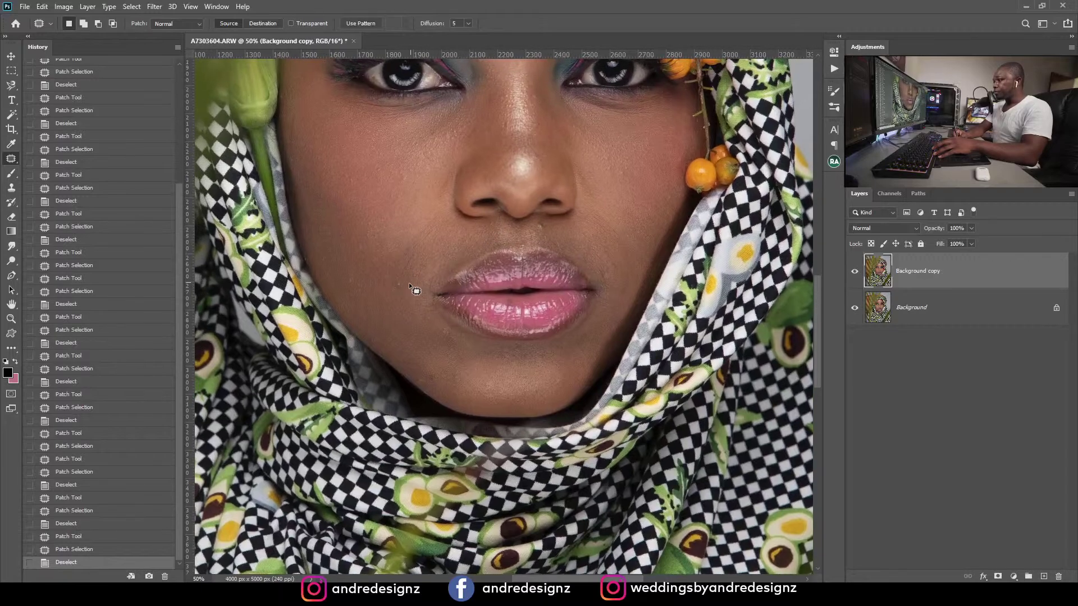
left_click_drag(409, 285, 405, 282)
mouse_move(399, 285)
left_mouse_down()
mouse_move(388, 295)
mouse_move(351, 285)
mouse_move(416, 180)
mouse_move(431, 222)
mouse_move(366, 220)
left_mouse_up()
key("ctrl+d")
key("ctrl+d")
key("ctrl+d")
key("ctrl+d")
Step: Patch the small blemishes on the outer part of the left cheek with neighbouring smooth skin
left_click_drag(369, 225, 386, 225)
key("ctrl+d")
mouse_move(350, 185)
left_mouse_down()
mouse_move(372, 184)
mouse_move(354, 179)
left_mouse_up()
left_click_drag(362, 187, 374, 199)
key("ctrl+d")
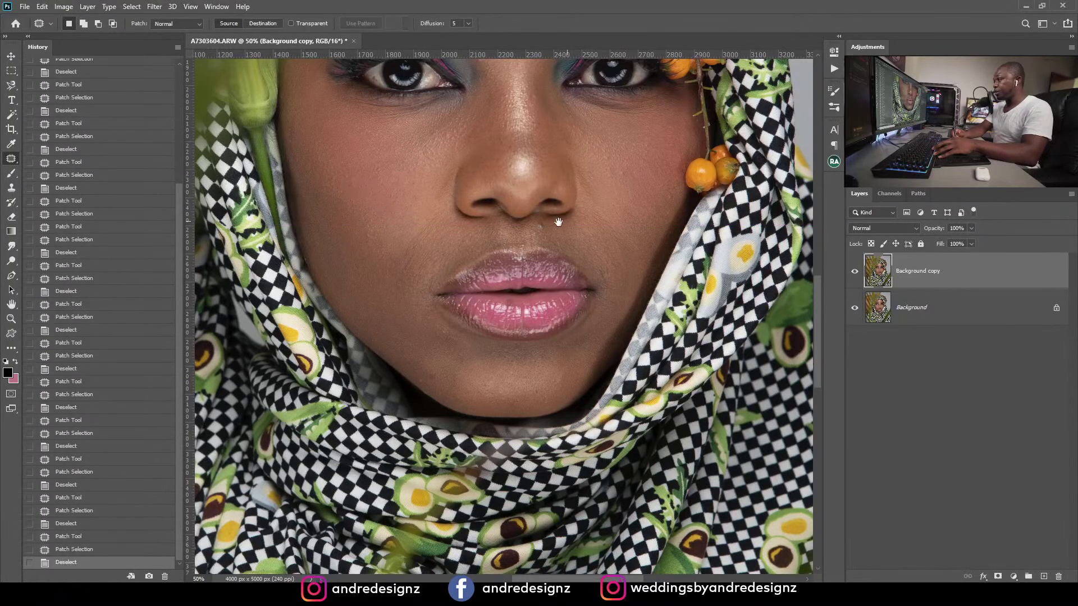
Step: Patch the blemishes on the lower right cheek near the scarf's edge and the orange berries
mouse_move(613, 186)
left_mouse_down()
mouse_move(493, 187)
mouse_move(501, 169)
mouse_move(508, 178)
mouse_move(490, 153)
mouse_move(513, 162)
left_mouse_up()
key("ctrl+d")
key("ctrl+d")
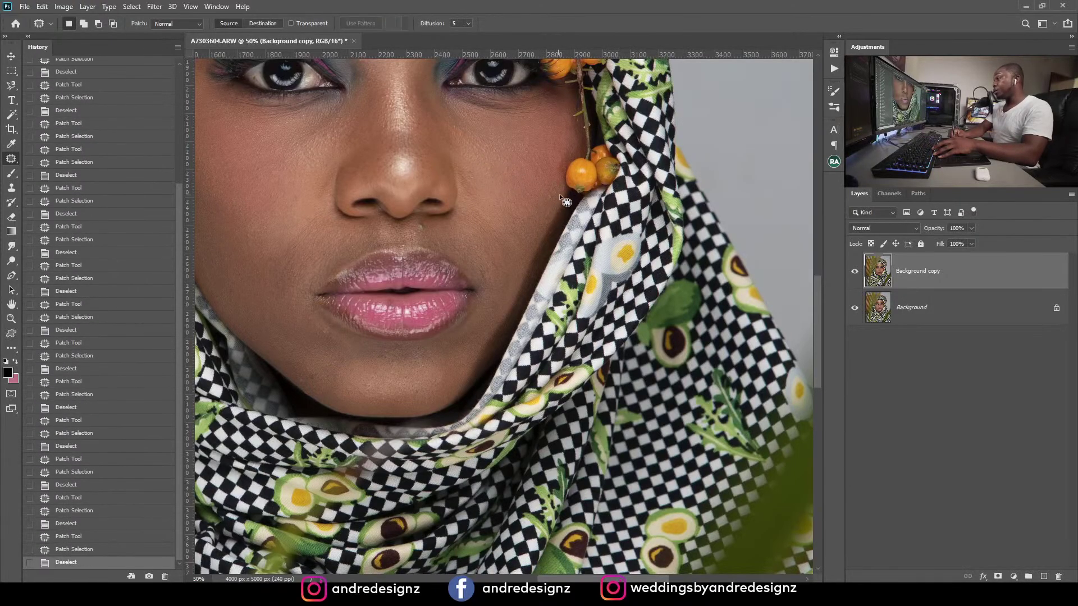
left_click_drag(543, 198, 542, 216)
left_click(498, 238)
Step: Patch the uneven skin on the chin just below the lower lip
left_click_drag(469, 247, 540, 200)
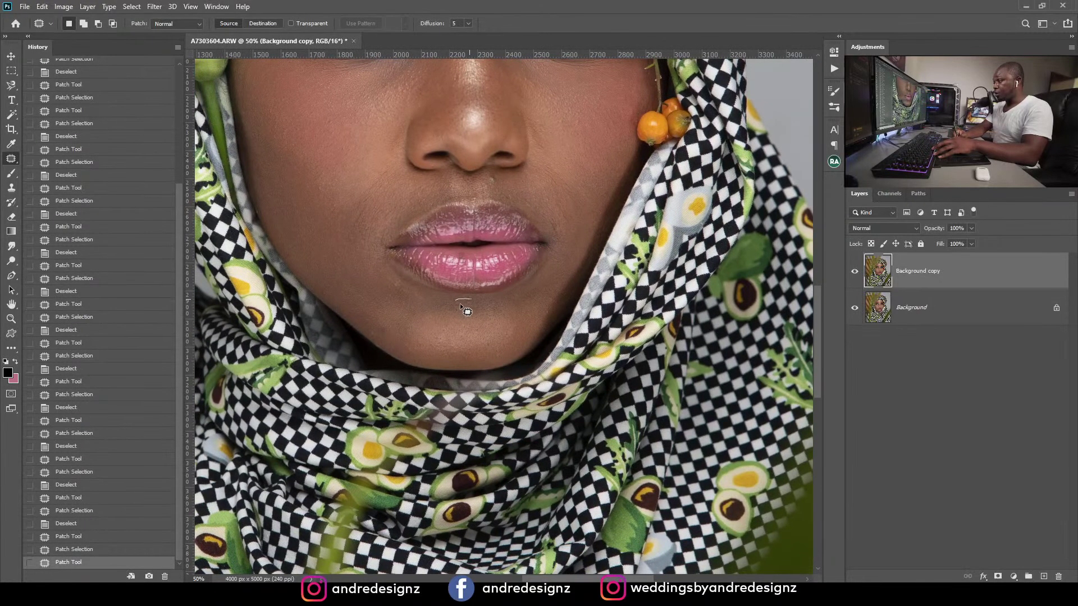
mouse_move(460, 303)
left_mouse_down()
mouse_move(512, 329)
mouse_move(525, 322)
left_mouse_up()
key("ctrl+d")
key("ctrl+d")
Step: Patch the skin at the outer corner of the left eye and on the left side of the forehead
mouse_move(557, 174)
left_mouse_down()
mouse_move(567, 346)
mouse_move(581, 345)
left_mouse_up()
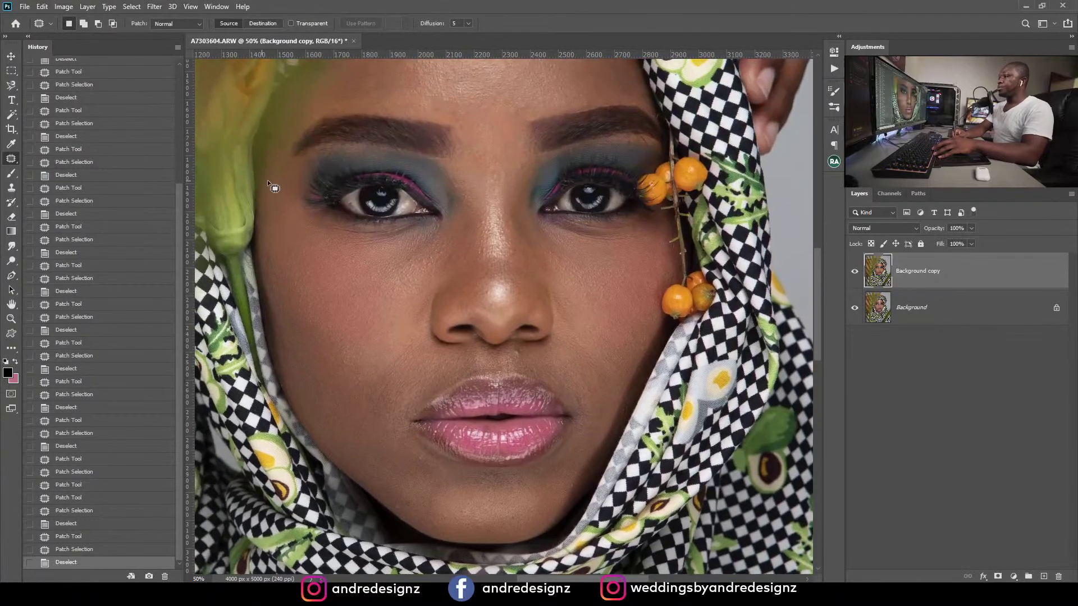
left_click_drag(302, 177, 303, 180)
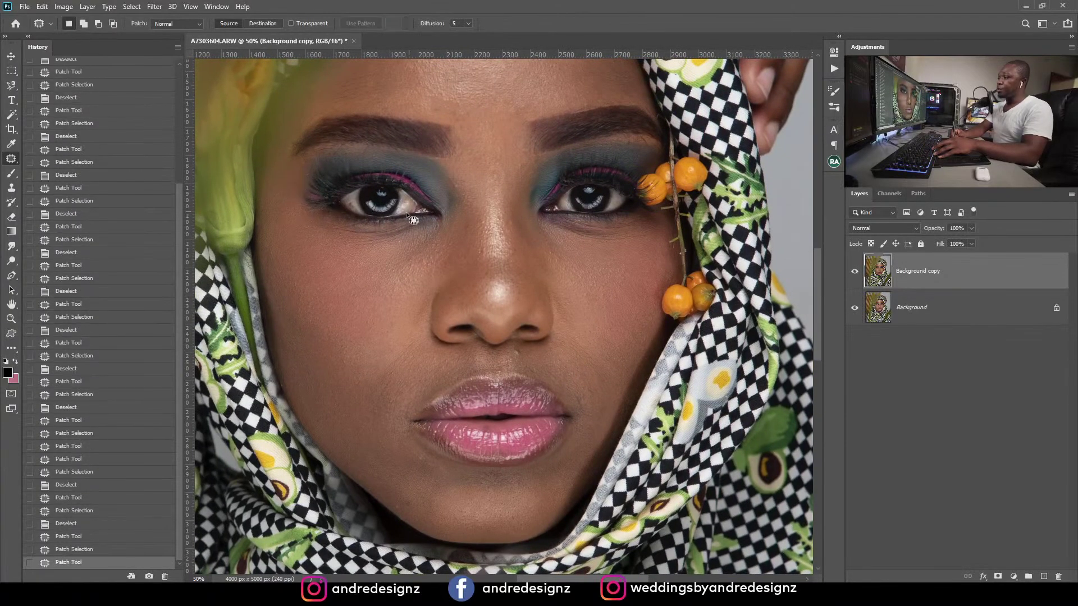
left_click_drag(480, 200, 524, 306)
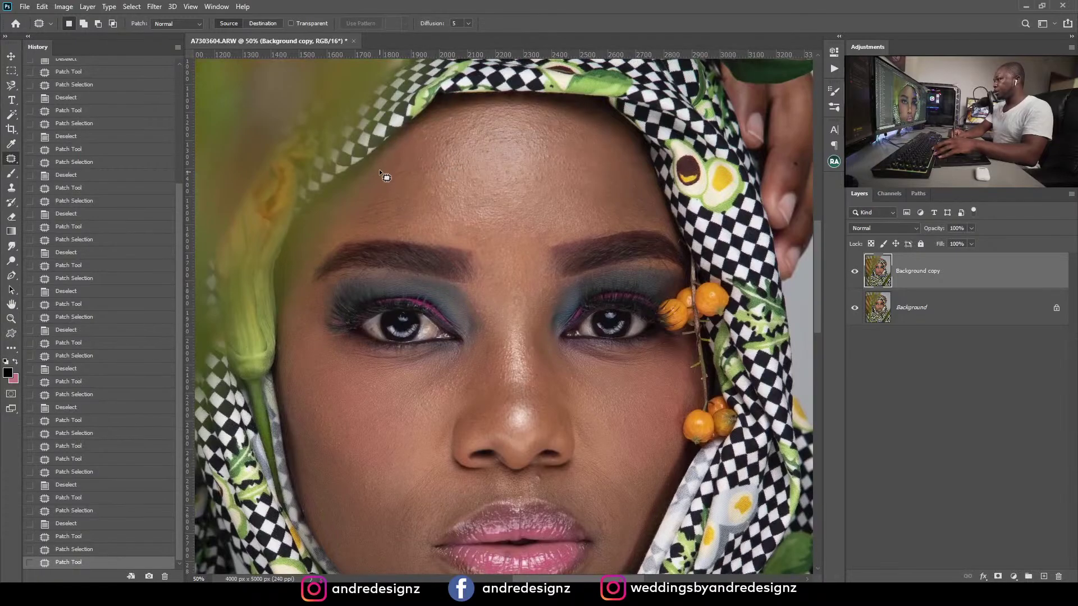
left_click_drag(395, 182, 402, 145)
key("ctrl+d")
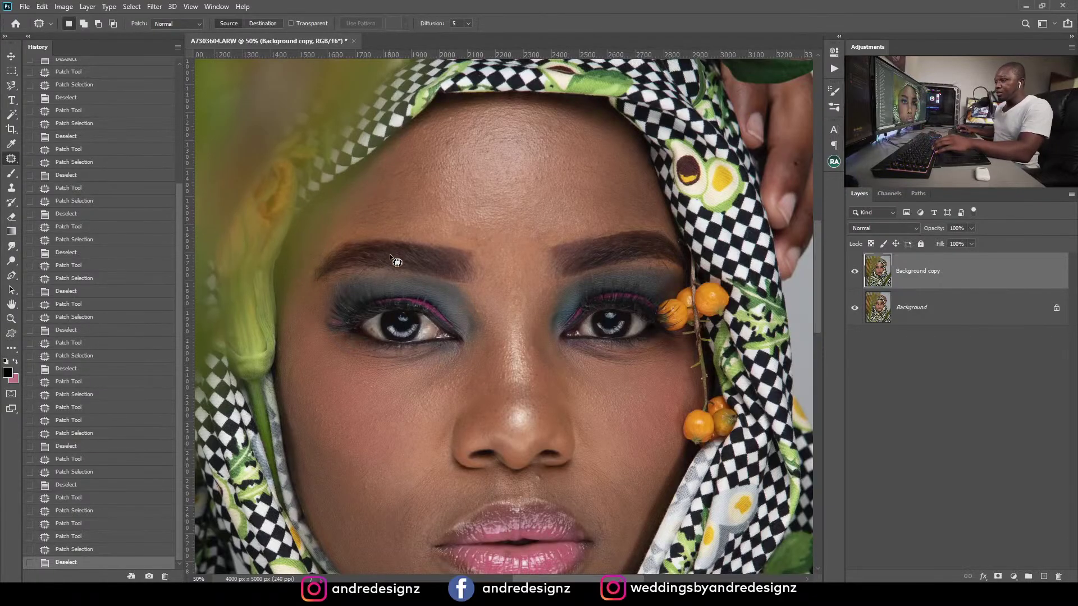
Step: Try to patch the top of the forehead just below the scarf's edge
scroll(425, 250, "down", 4)
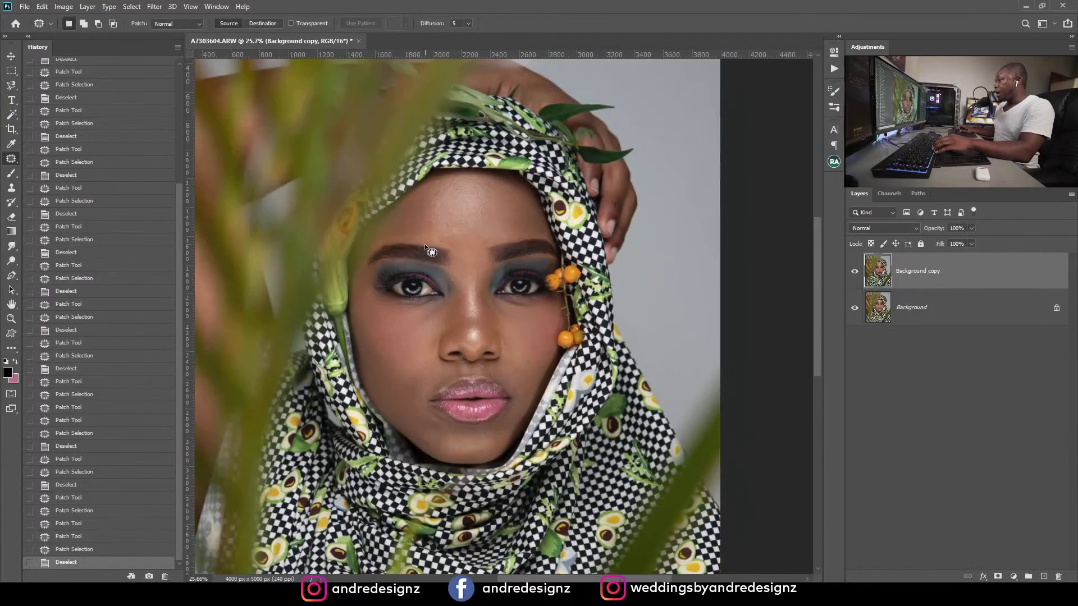
scroll(433, 245, "up", 3)
scroll(437, 239, "down", 3)
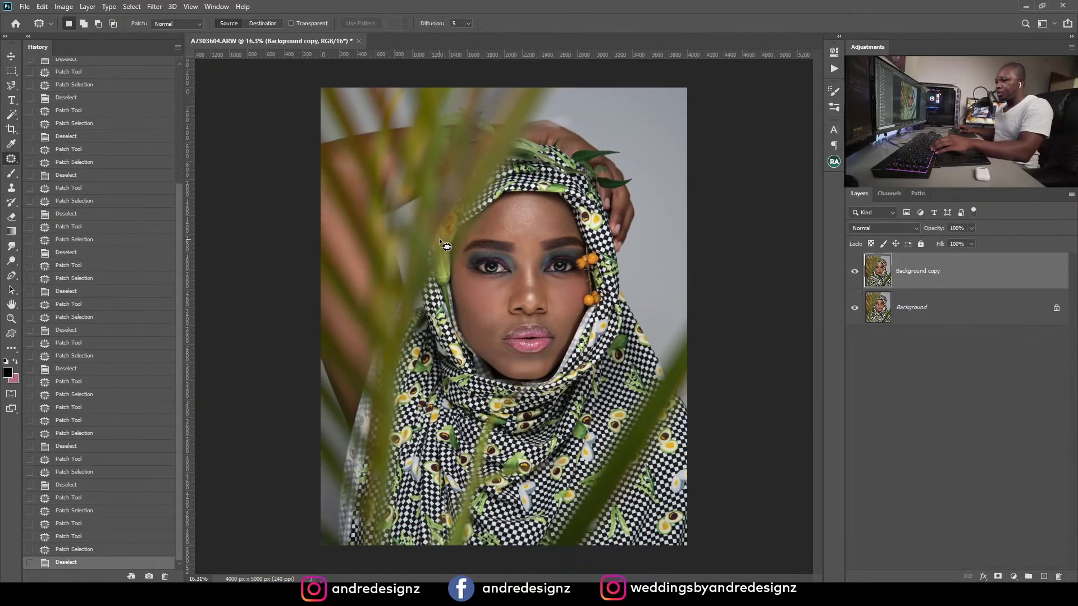
scroll(567, 289, "up", 2)
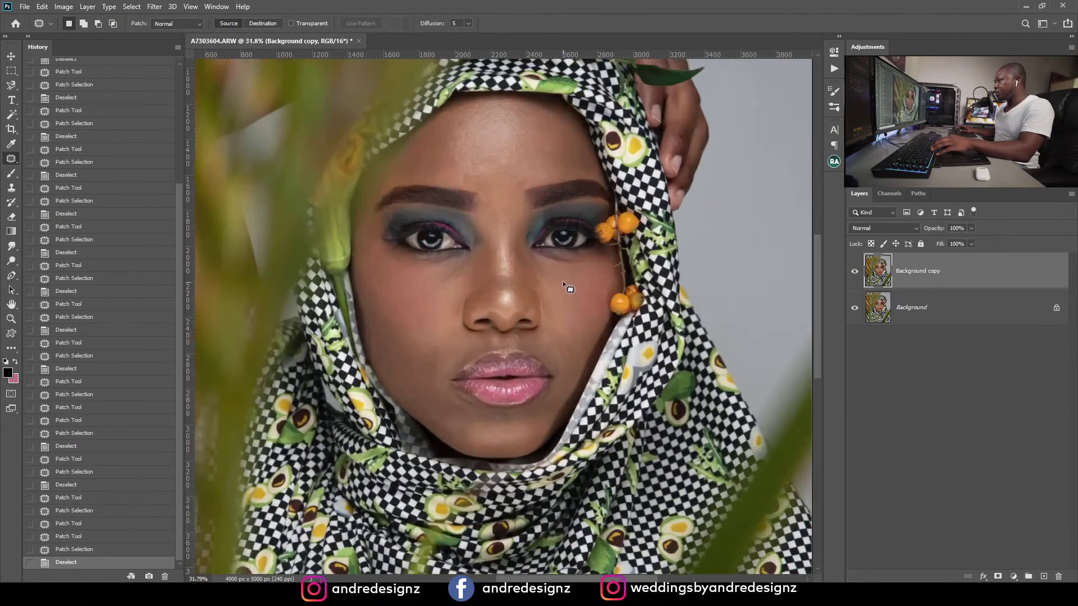
scroll(561, 272, "up", 1)
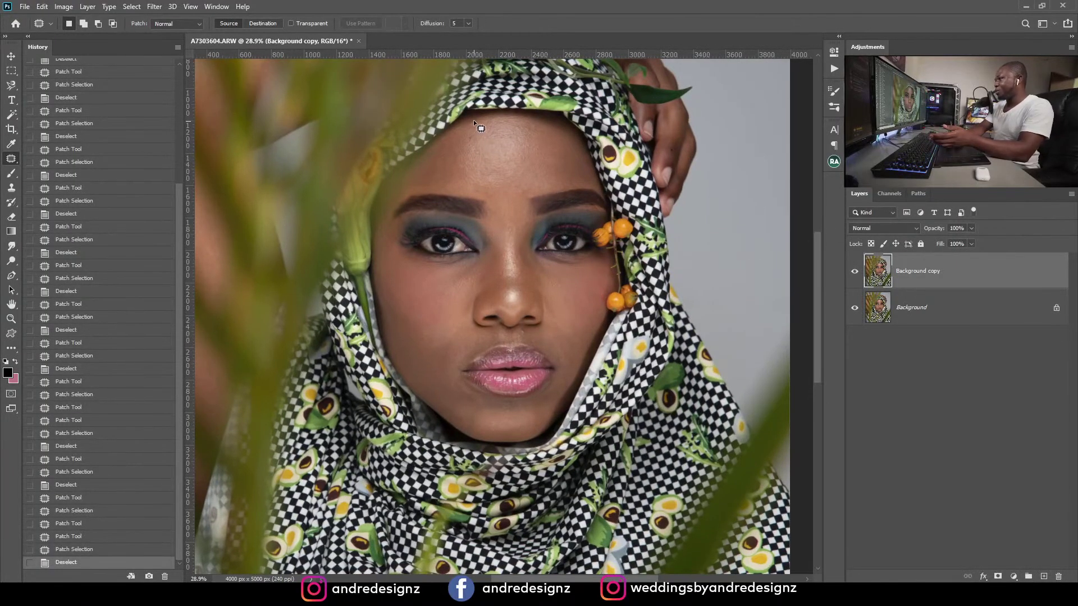
left_click_drag(473, 120, 475, 122)
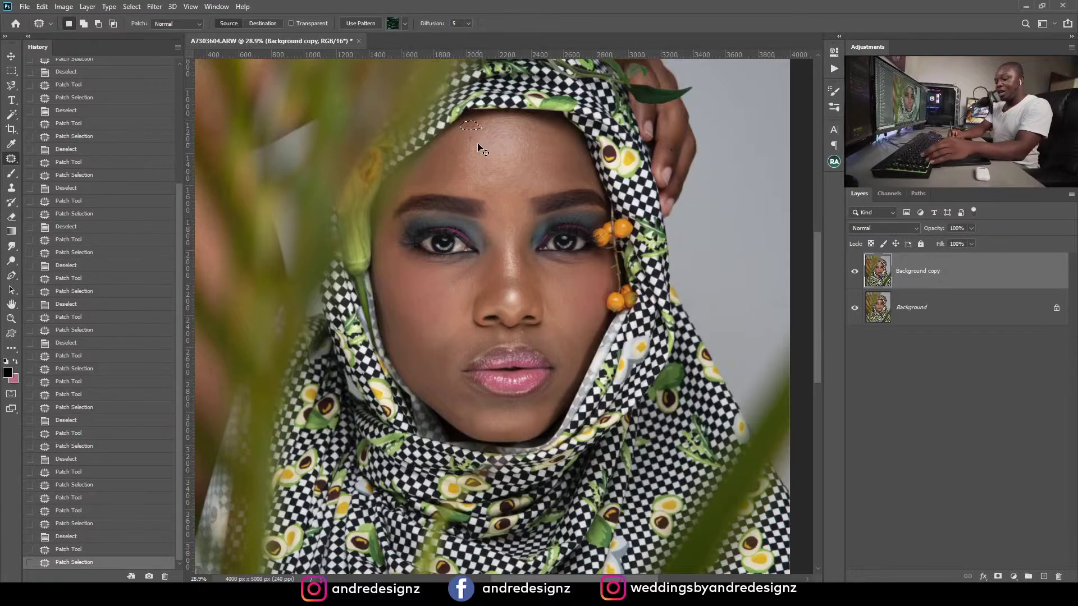
key("ctrl+z")
key("ctrl+d")
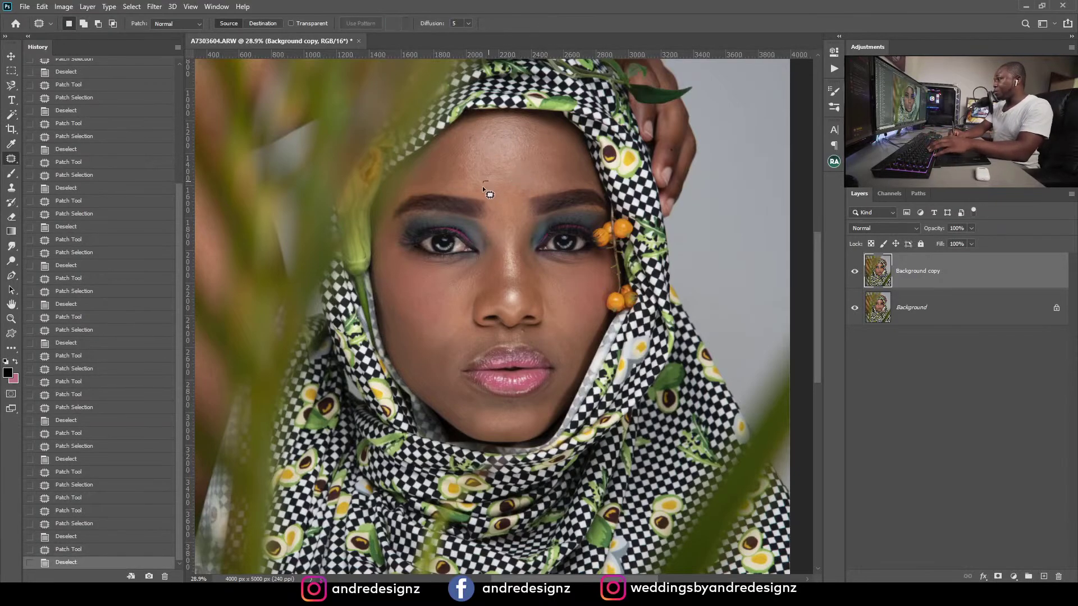
Step: Patch the spots above the inner end of the left eyebrow and on the upper nose bridge
left_click_drag(483, 187, 488, 184)
left_click_drag(489, 184, 496, 187)
left_click_drag(513, 222, 515, 238)
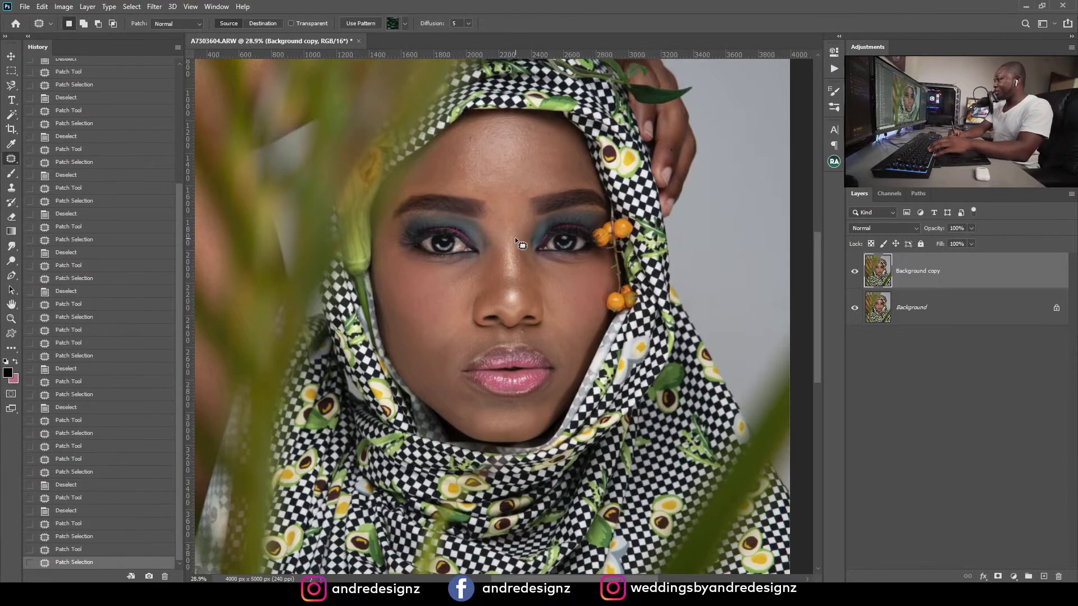
key("ctrl+d")
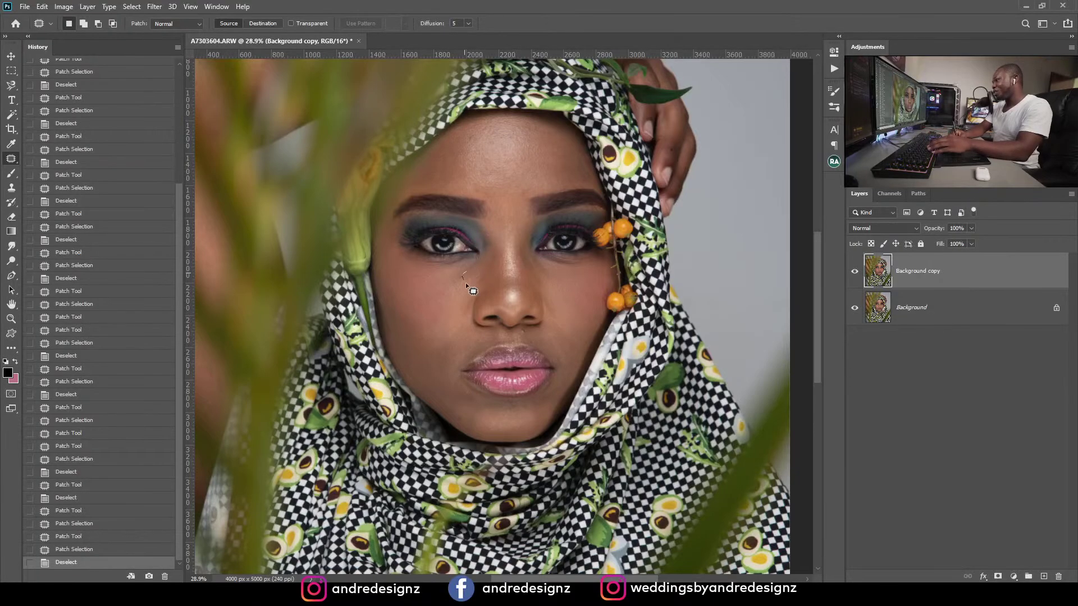
Step: Patch the uneven skin below the inner corner of the left eye
left_click_drag(466, 283, 467, 274)
left_click_drag(467, 278, 477, 281)
key("ctrl+d")
left_click_drag(511, 305, 553, 208)
left_click_drag(518, 281, 547, 250)
Step: Patch the textured skin on the left cheek beside the nose
scroll(548, 251, "down", 6)
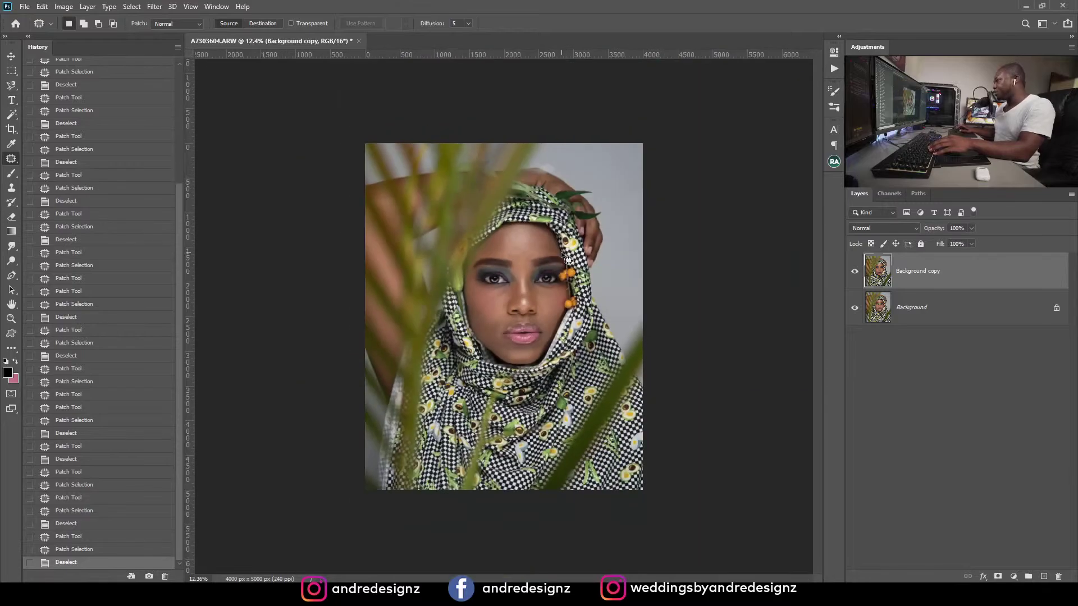
scroll(566, 258, "up", 1)
scroll(522, 226, "up", 4)
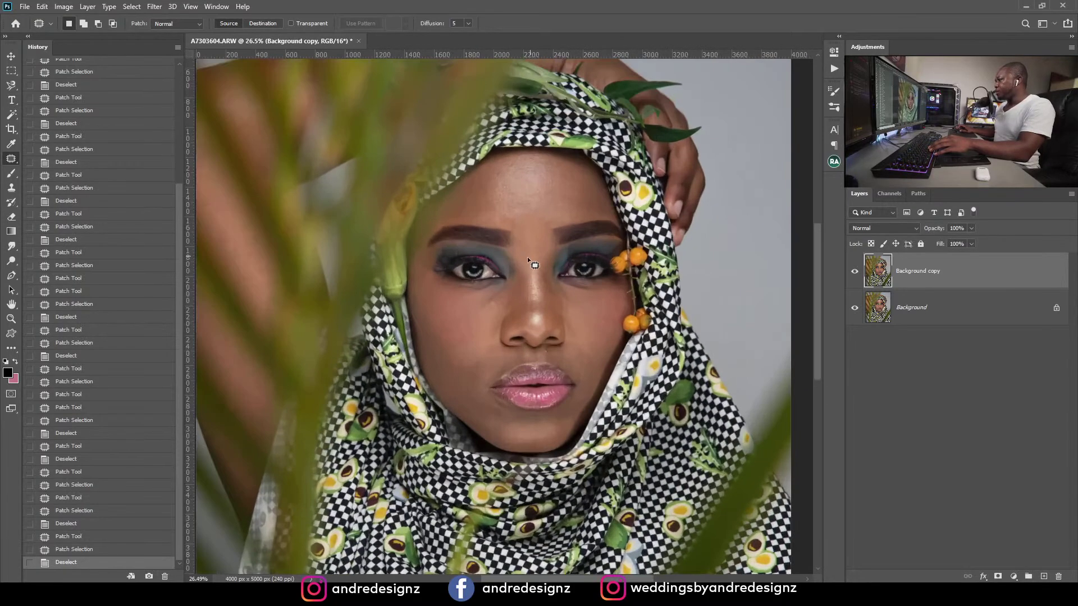
scroll(528, 258, "up", 5)
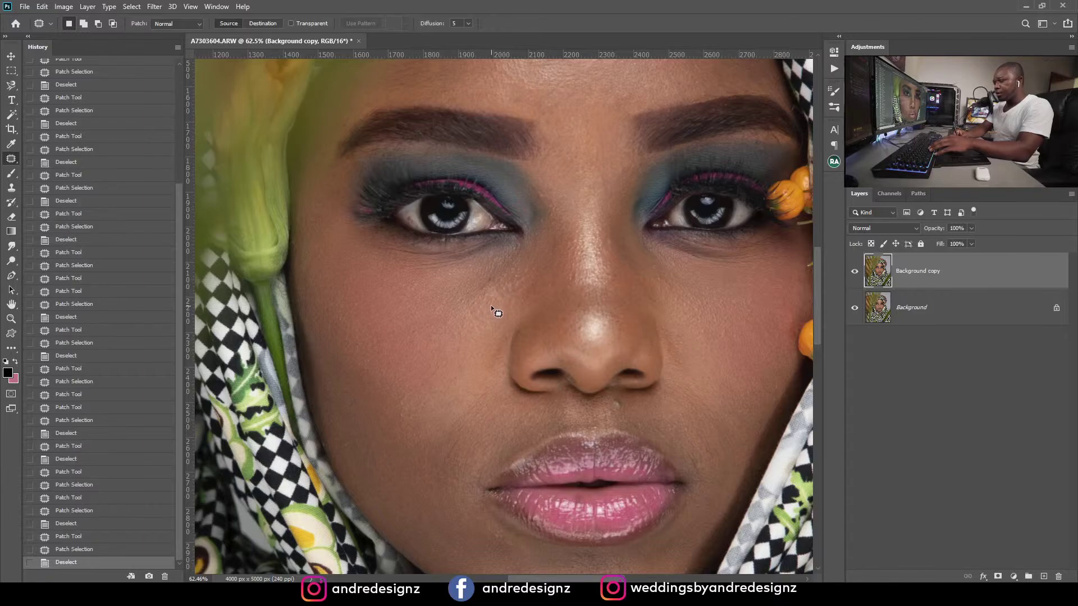
mouse_move(468, 306)
left_mouse_down()
mouse_move(492, 294)
mouse_move(484, 305)
left_mouse_up()
key("ctrl+d")
left_click(496, 301)
left_click_drag(500, 301, 371, 154)
Step: Patch the spot on the left side of the jaw near the scarf with adjacent chin skin
left_click_drag(423, 210, 482, 153)
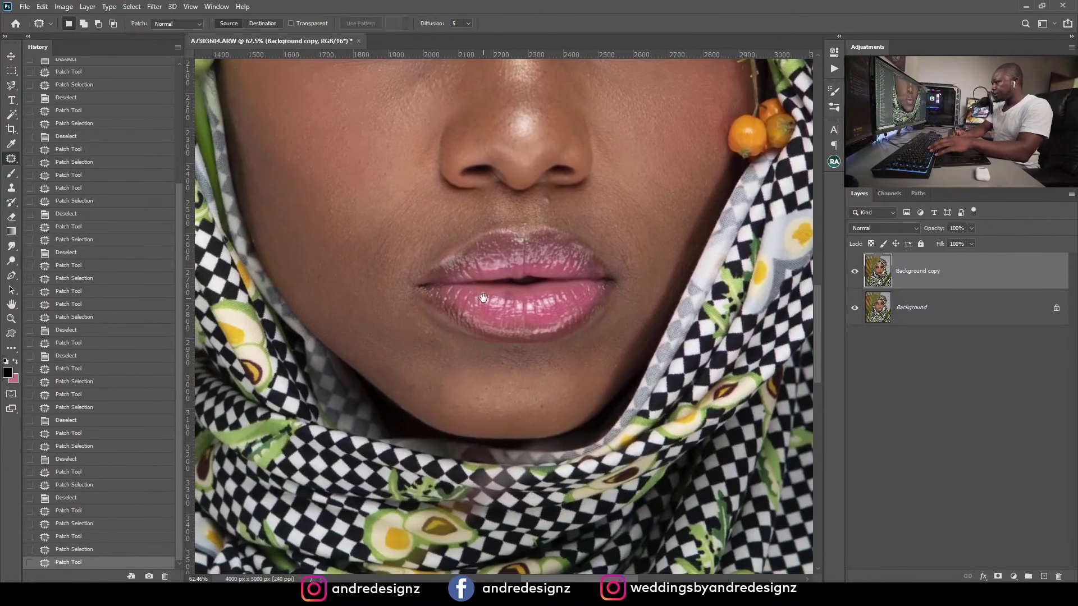
left_click_drag(396, 397, 398, 395)
left_click_drag(405, 393, 425, 397)
key("ctrl+d")
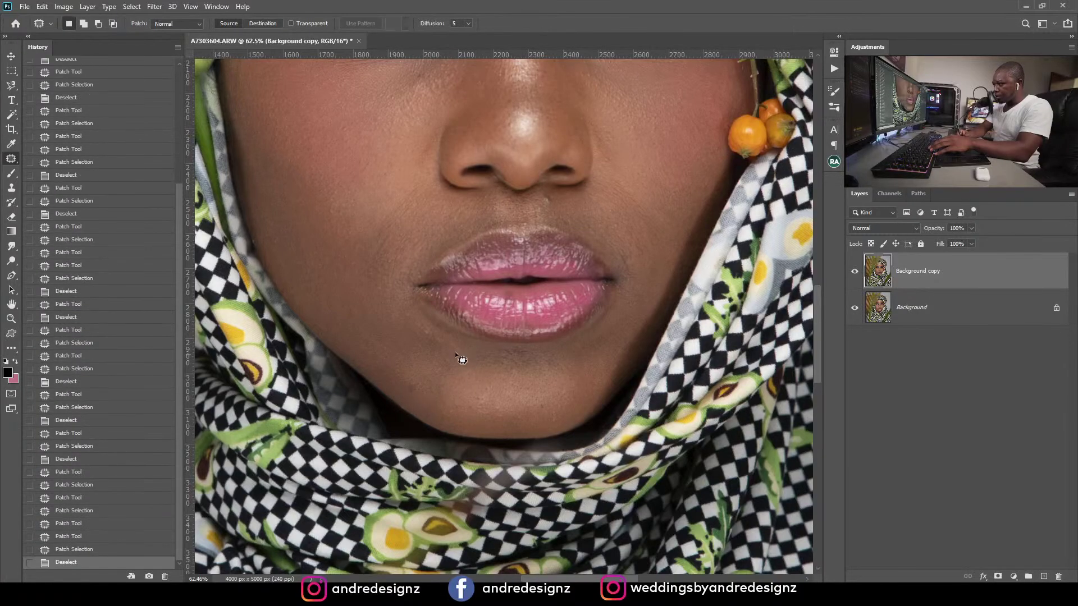
Step: Patch the spots just below the left corner of the mouth with cleaner skin from the chin
left_click_drag(417, 330, 421, 327)
left_click_drag(423, 332, 450, 356)
key("ctrl+d")
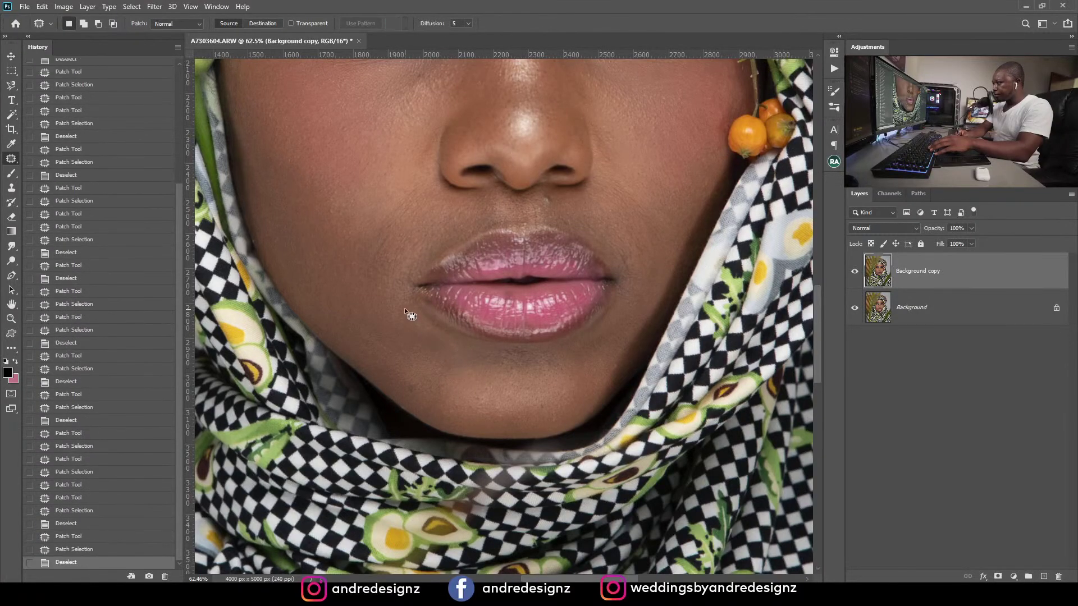
left_click_drag(407, 319, 428, 339)
key("ctrl+d")
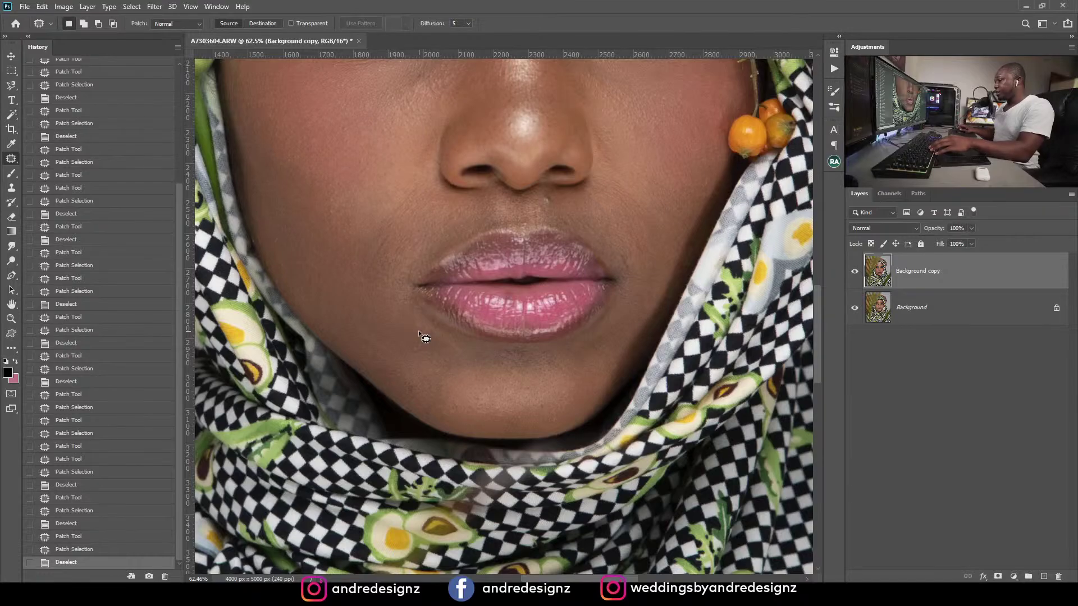
Step: Patch the spots on the right side of the nose bridge and just above the inner end of the right eyebrow
scroll(421, 337, "down", 5)
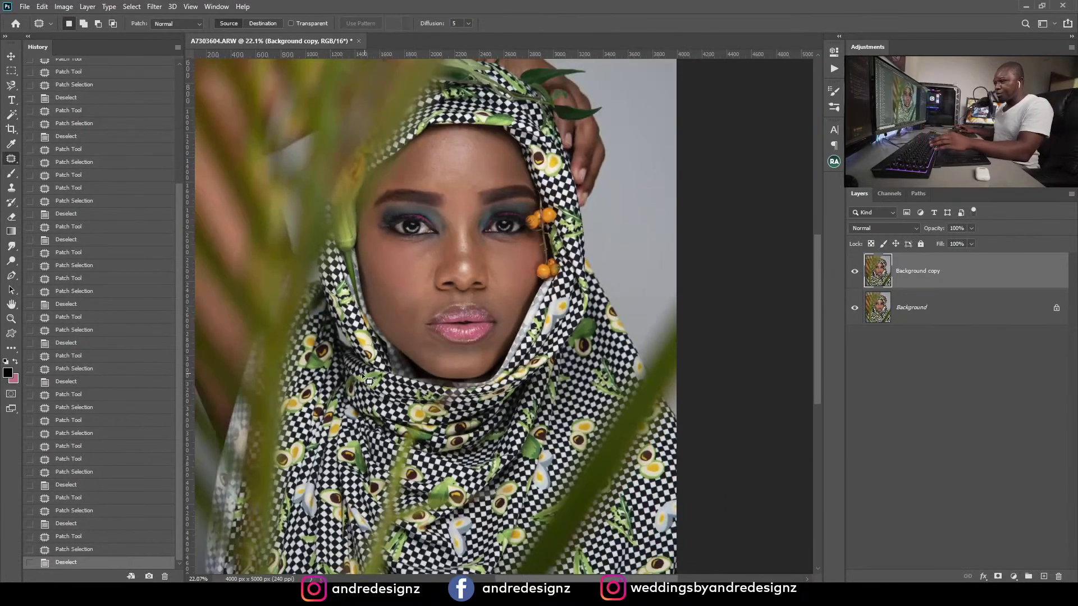
scroll(392, 353, "down", 2)
scroll(571, 342, "up", 3)
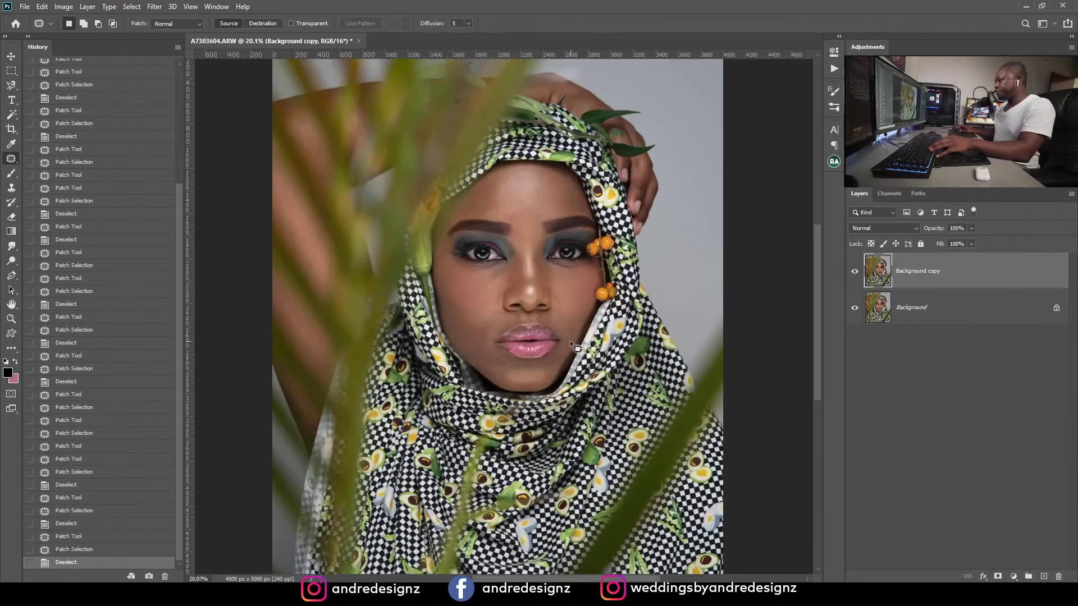
scroll(571, 284, "up", 1)
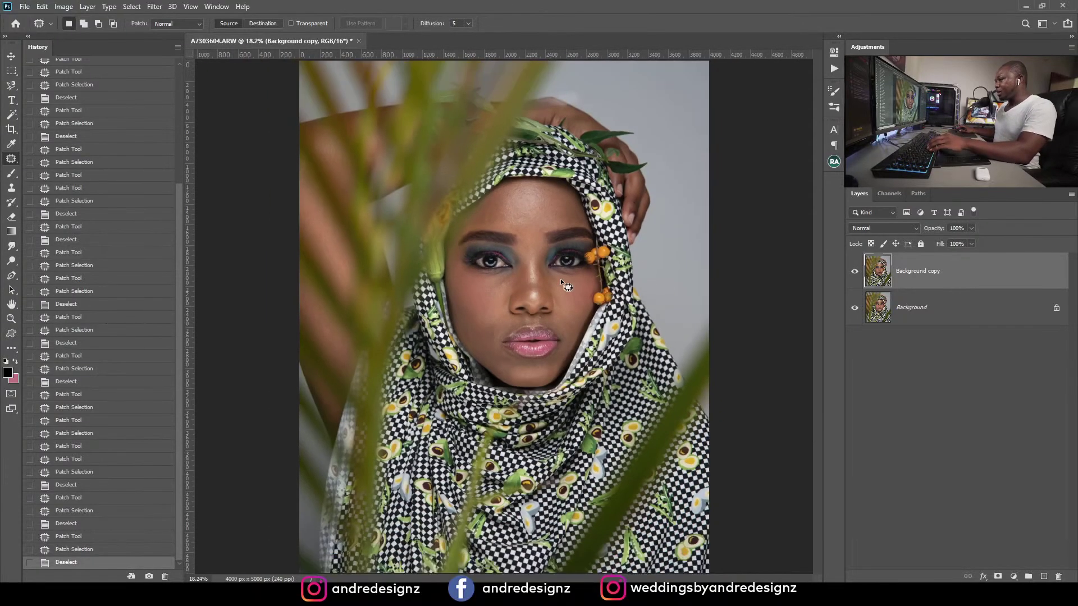
scroll(531, 281, "up", 2)
scroll(532, 279, "up", 3)
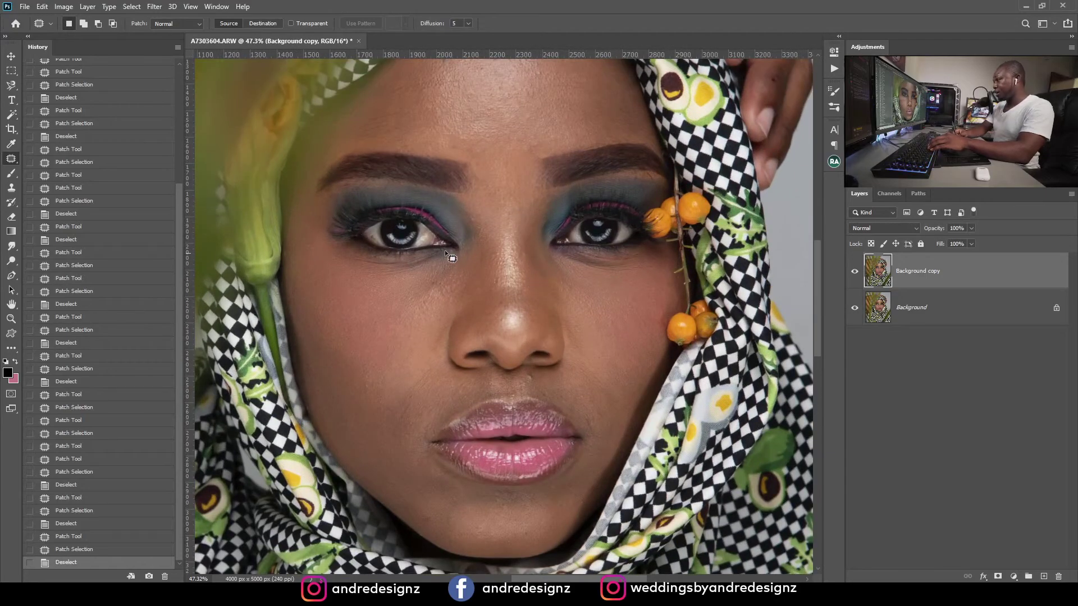
left_click_drag(526, 260, 526, 252)
mouse_move(525, 255)
left_mouse_down()
mouse_move(538, 268)
mouse_move(521, 250)
mouse_move(537, 274)
mouse_move(527, 274)
left_mouse_up()
key("ctrl+d")
left_click_drag(529, 279, 546, 291)
key("ctrl+d")
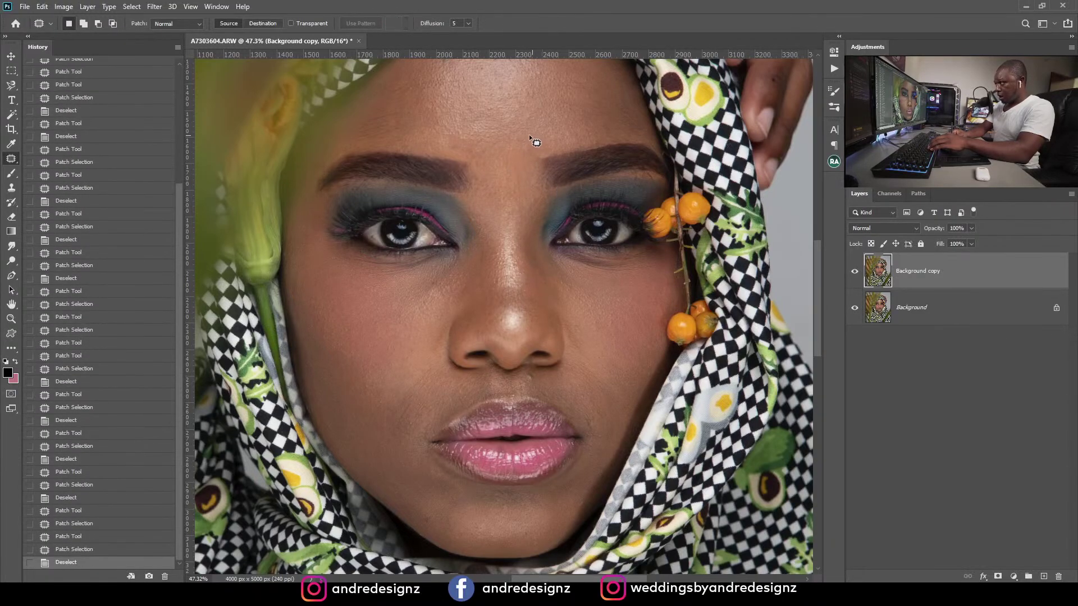
left_click_drag(538, 147, 549, 140)
key("ctrl+d")
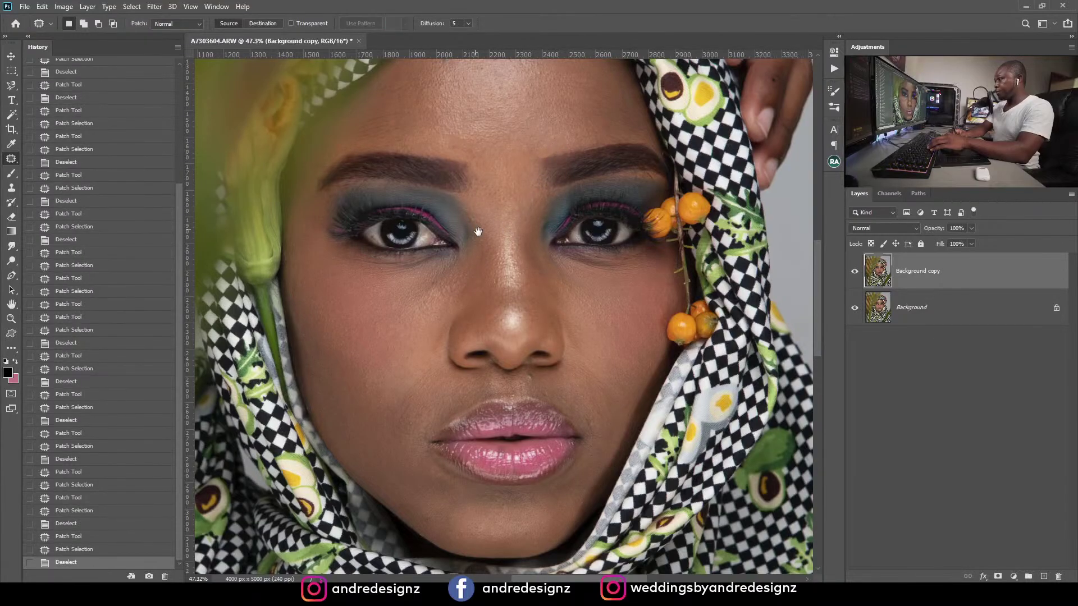
Step: Patch the mark in the white of the left eye near its outer corner
left_click_drag(477, 232, 542, 200)
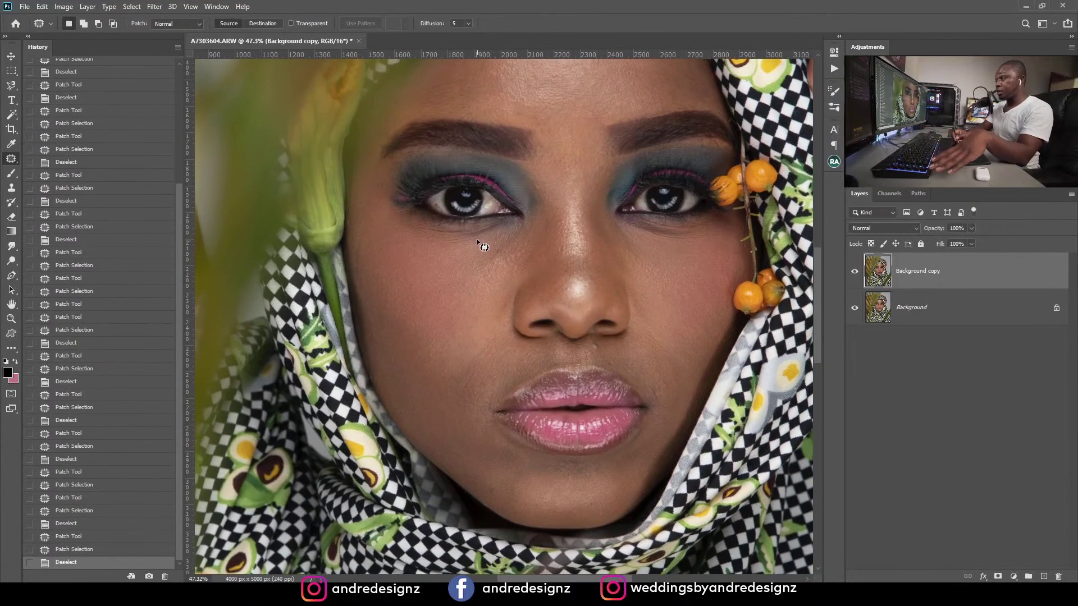
key("ctrl+plus")
key("ctrl+plus")
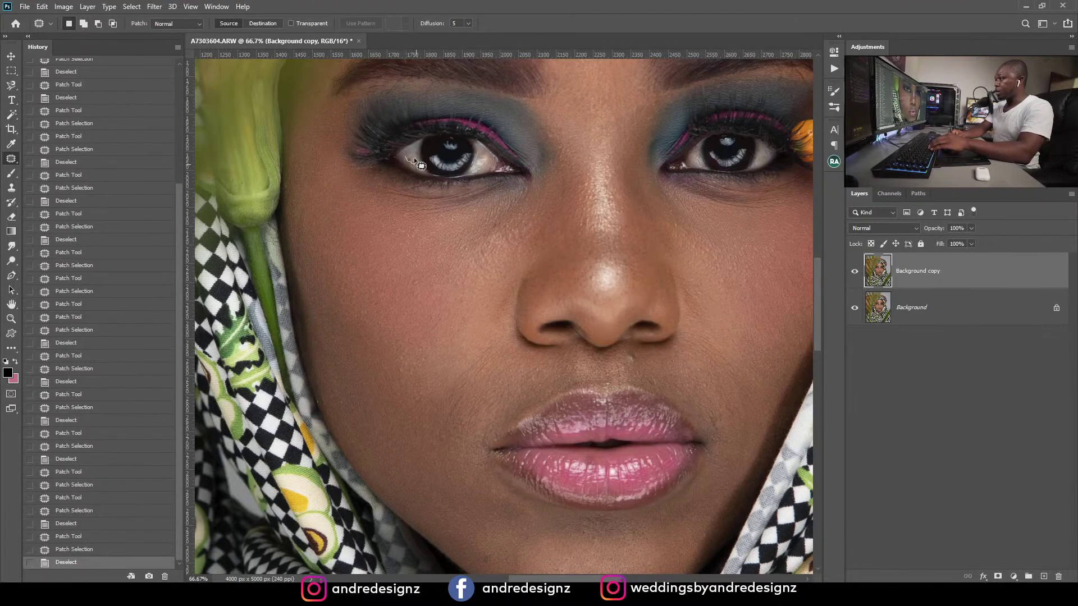
left_click_drag(415, 159, 416, 158)
key("ctrl+d")
key("ctrl+d")
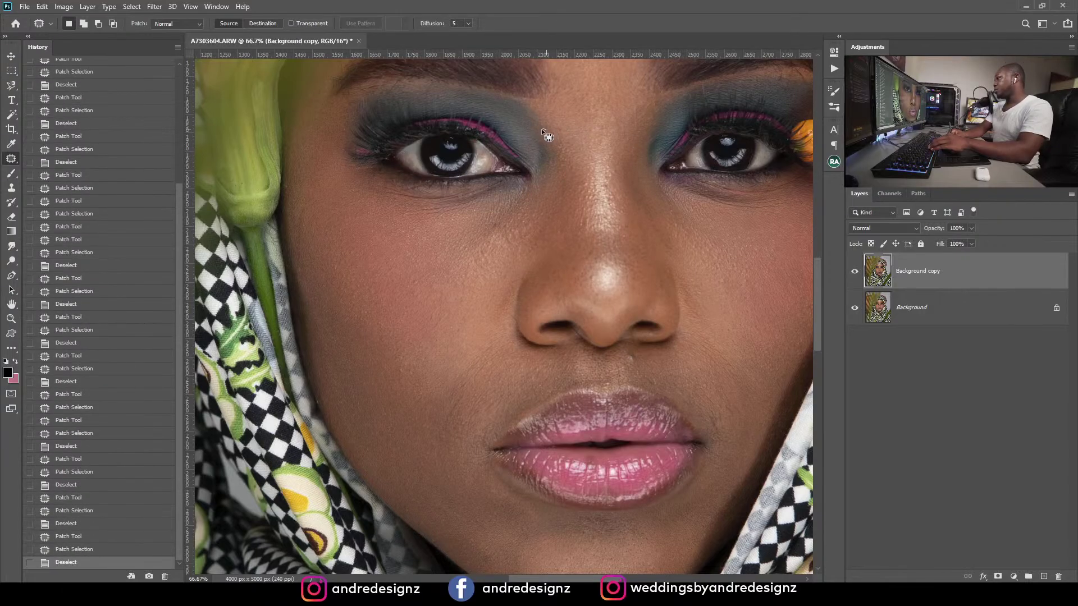
Step: Patch the small bumps across the upper nose bridge between the two eyes
left_click_drag(541, 131, 584, 140)
key("ctrl+d")
left_click_drag(576, 140, 617, 125)
left_click_drag(613, 128, 619, 140)
key("ctrl+d")
Step: Patch the spot between the eyebrows close to the left eyebrow's inner end
left_click_drag(615, 97, 630, 190)
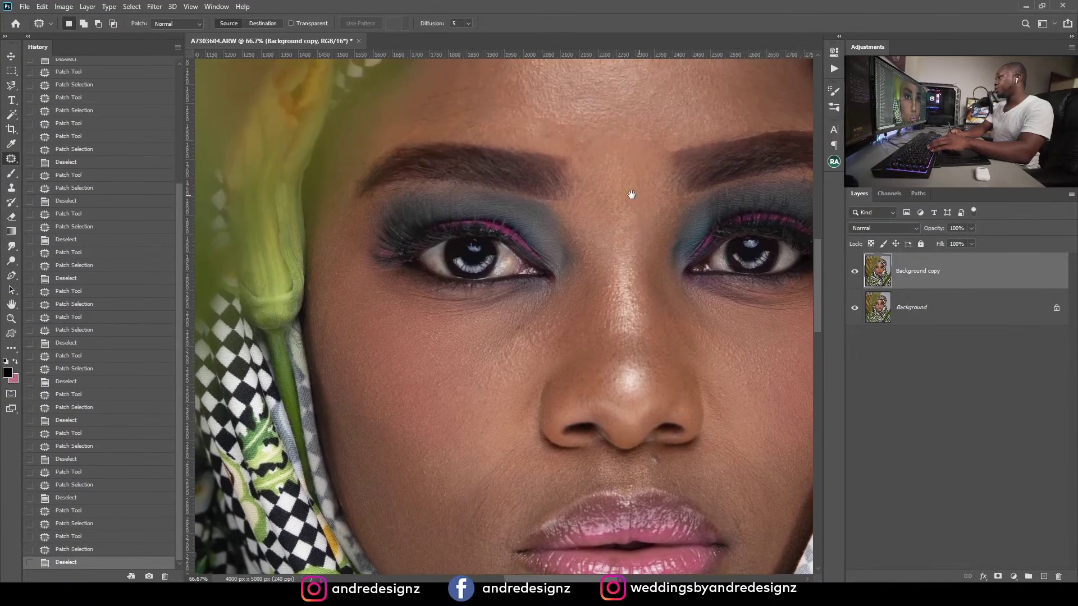
left_click_drag(587, 159, 605, 169)
key("ctrl+d")
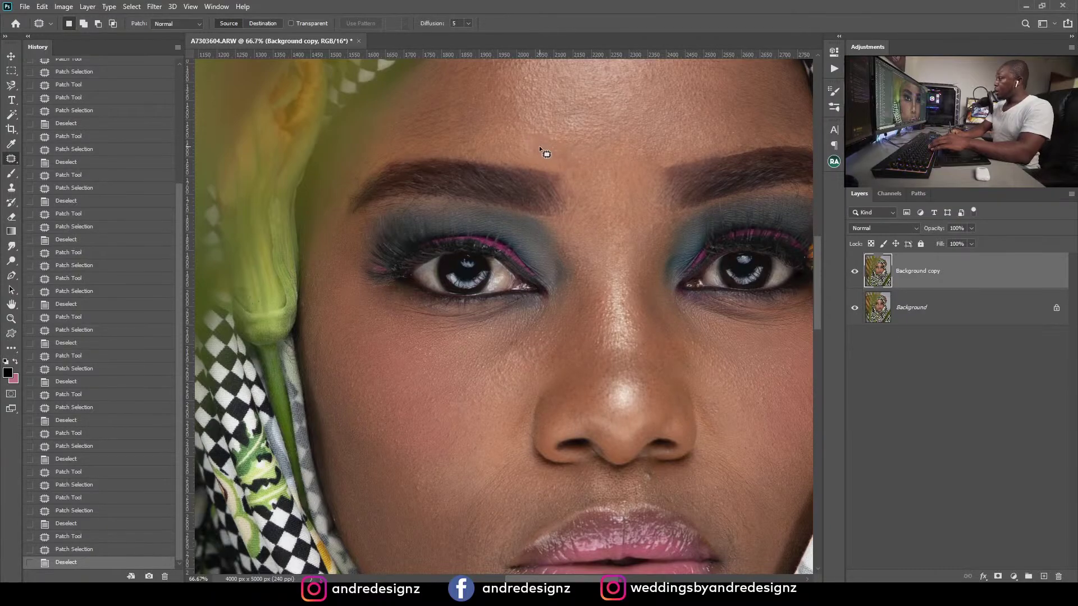
Step: Patch the bumps above the inner half of the left eyebrow and in the gap between the eyebrows
left_click_drag(519, 151, 530, 145)
left_click_drag(525, 149, 569, 150)
key("ctrl+d")
mouse_move(574, 155)
left_mouse_down()
mouse_move(599, 154)
mouse_move(578, 170)
mouse_move(601, 180)
left_mouse_up()
key("ctrl+d")
key("ctrl+d")
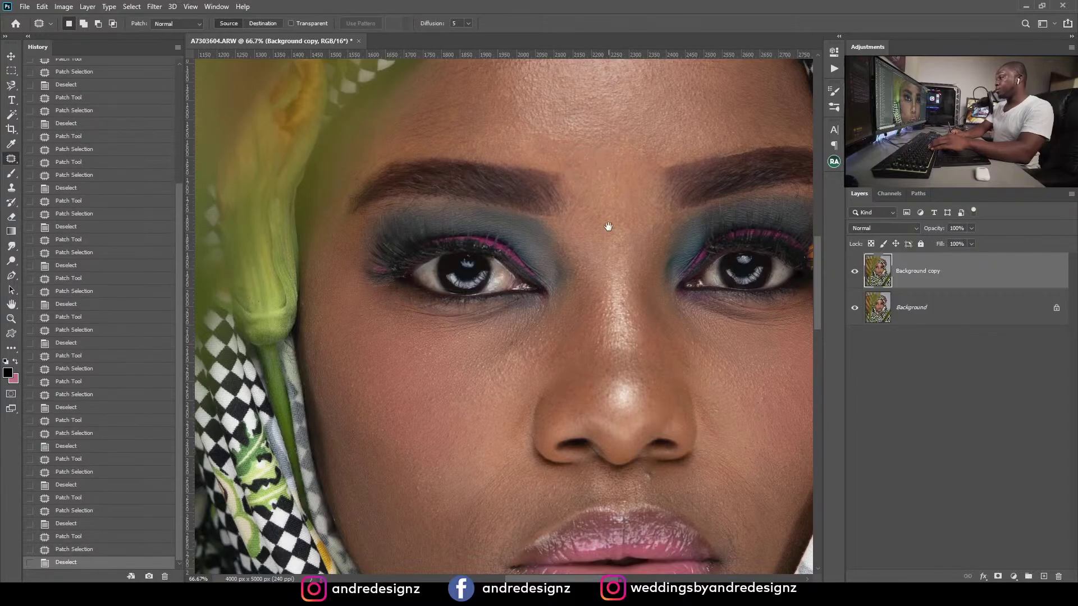
Step: Patch the blemishes on the chin skin below the left corner of the mouth
left_click_drag(602, 257, 618, 159)
left_click_drag(552, 238, 513, 133)
mouse_move(528, 271)
left_mouse_down()
mouse_move(486, 159)
mouse_move(525, 259)
left_mouse_up()
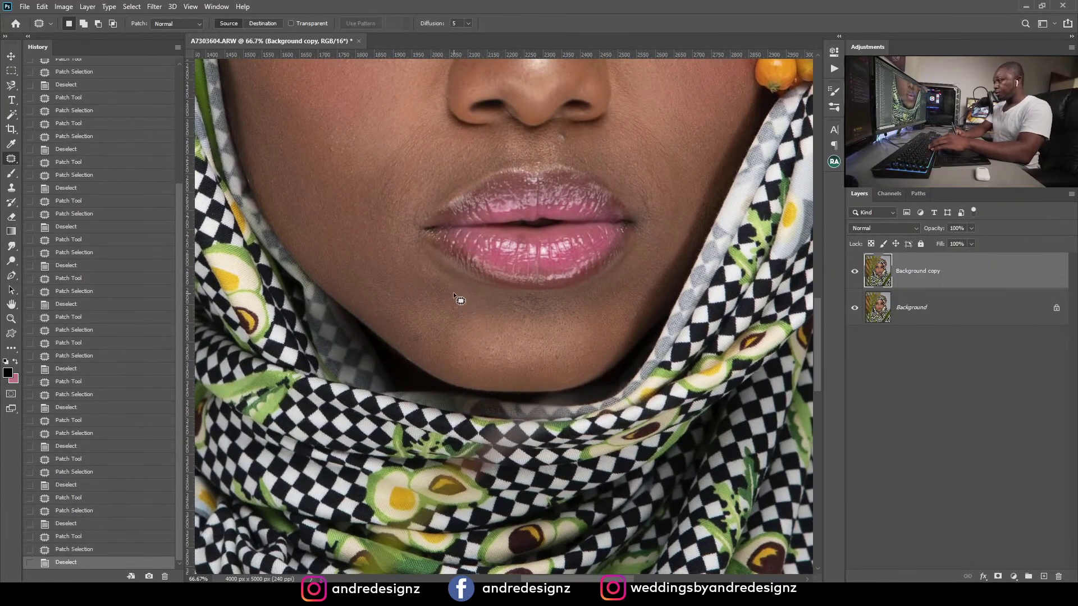
mouse_move(462, 318)
left_mouse_down()
mouse_move(470, 308)
mouse_move(461, 323)
left_mouse_up()
left_click_drag(459, 308, 456, 304)
mouse_move(414, 258)
left_mouse_down()
mouse_move(433, 283)
mouse_move(475, 288)
mouse_move(482, 312)
left_mouse_up()
key("ctrl+d")
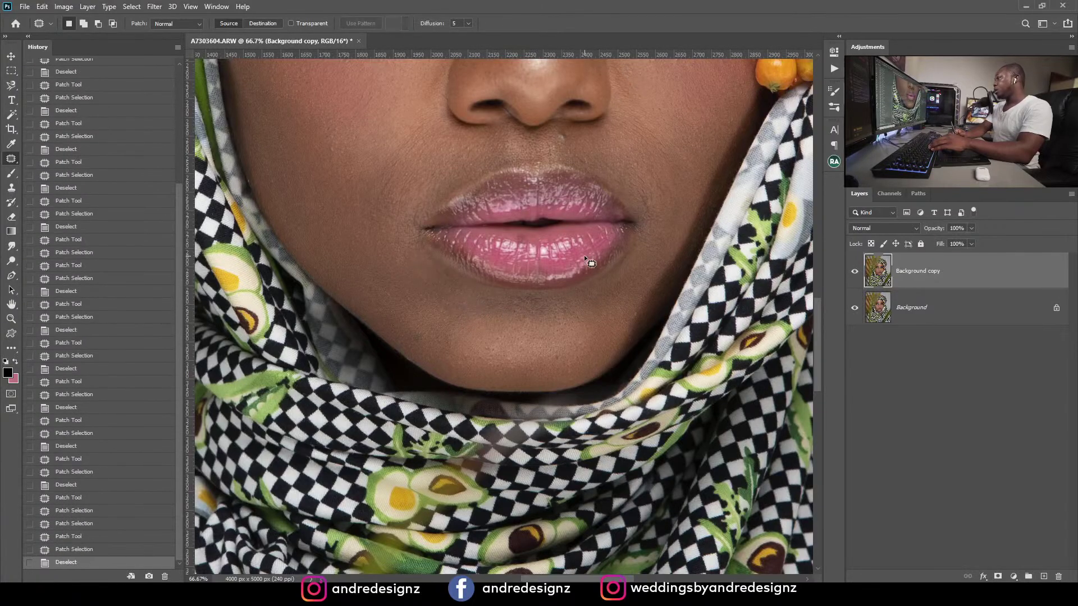
Step: Review the patched skin across the face, both close up and with the whole portrait in view
scroll(585, 256, "down", 3)
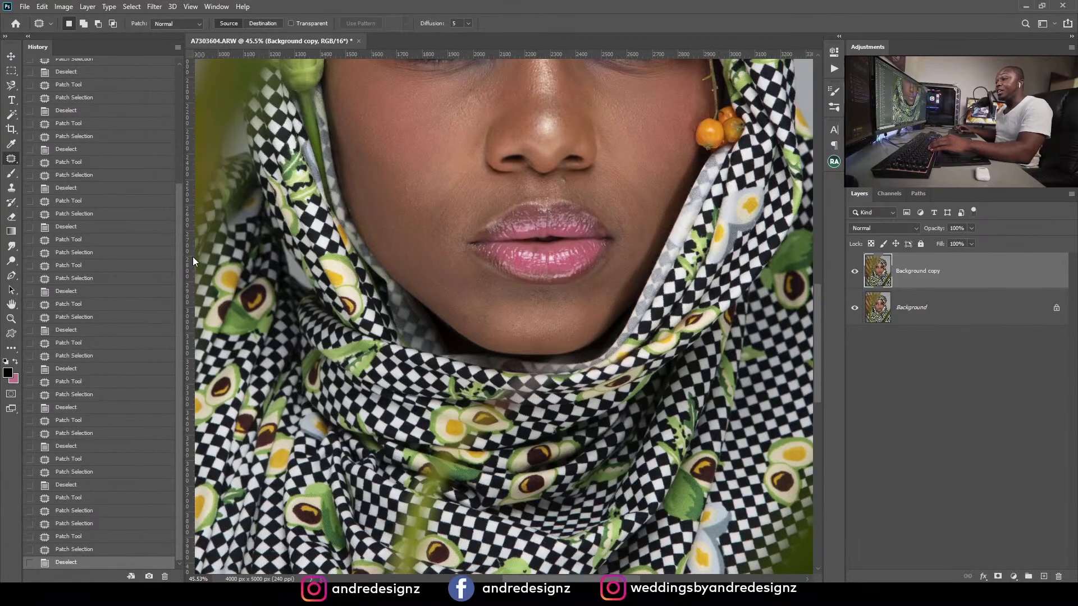
scroll(545, 247, "down", 3)
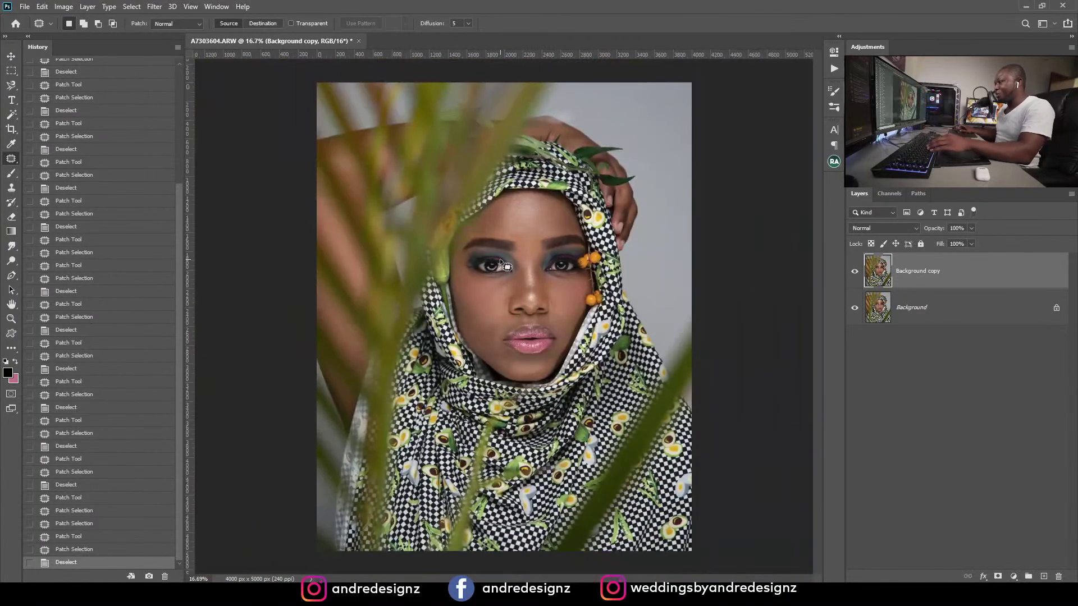
scroll(500, 258, "up", 1)
scroll(511, 255, "up", 3)
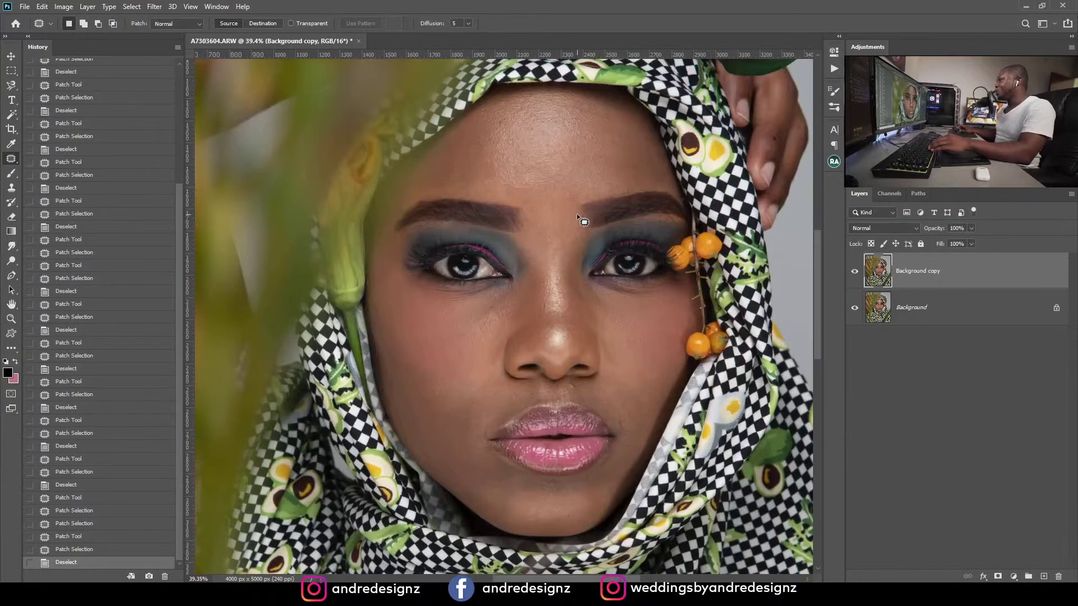
scroll(577, 214, "down", 1)
scroll(578, 214, "down", 4)
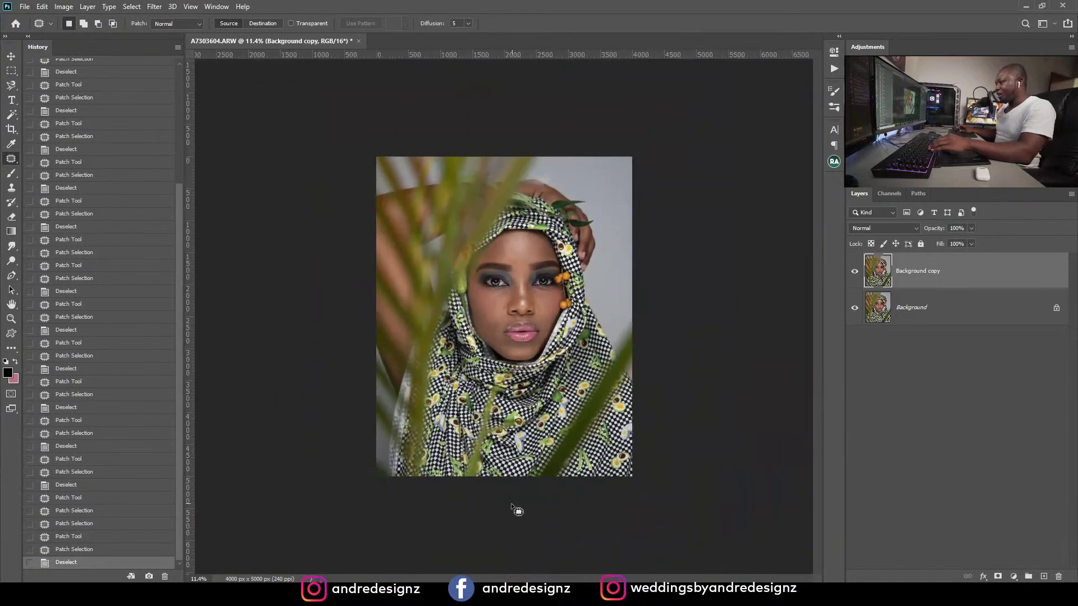
Step: Switch to Lightroom Classic and browse the rated headscarf portraits from A7303513.ARW through the palm-frond and large-leaf shots
key("alt+Tab")
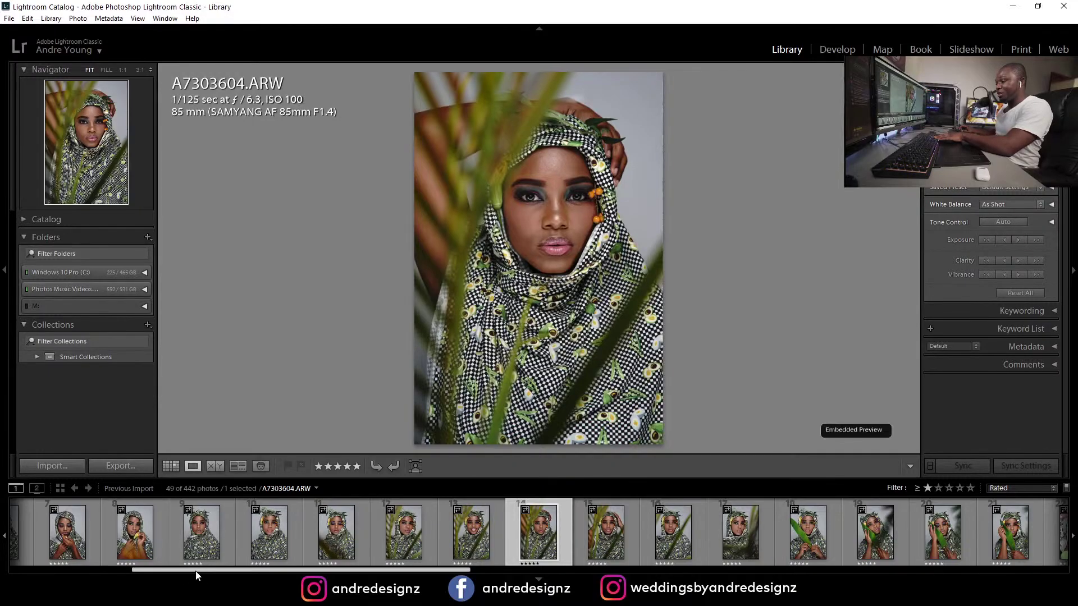
left_click_drag(198, 573, 94, 573)
left_click(200, 539)
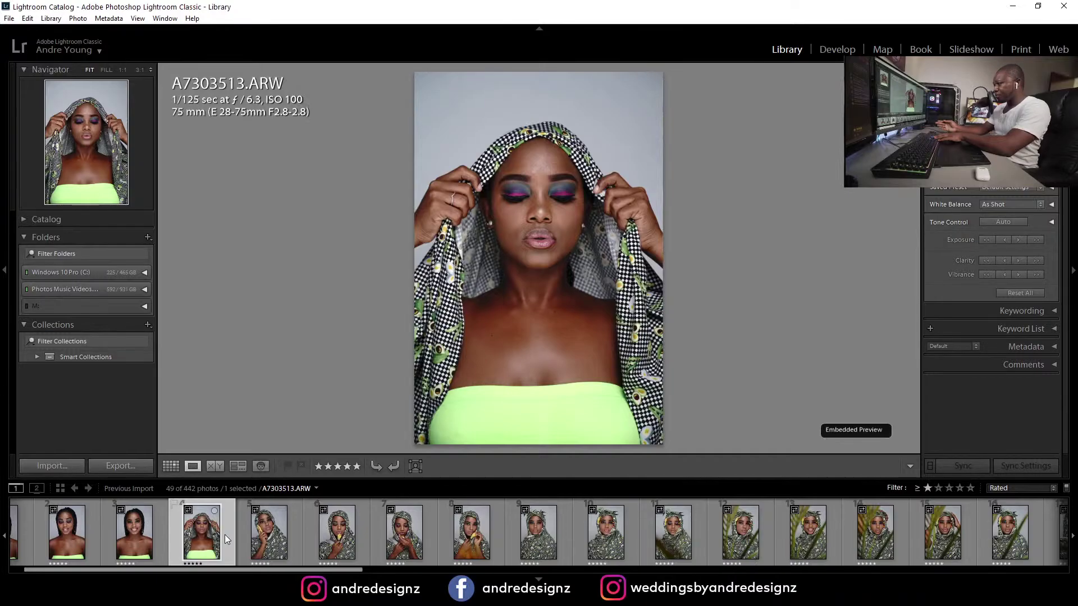
key("Right")
key("Right")
key("Right")
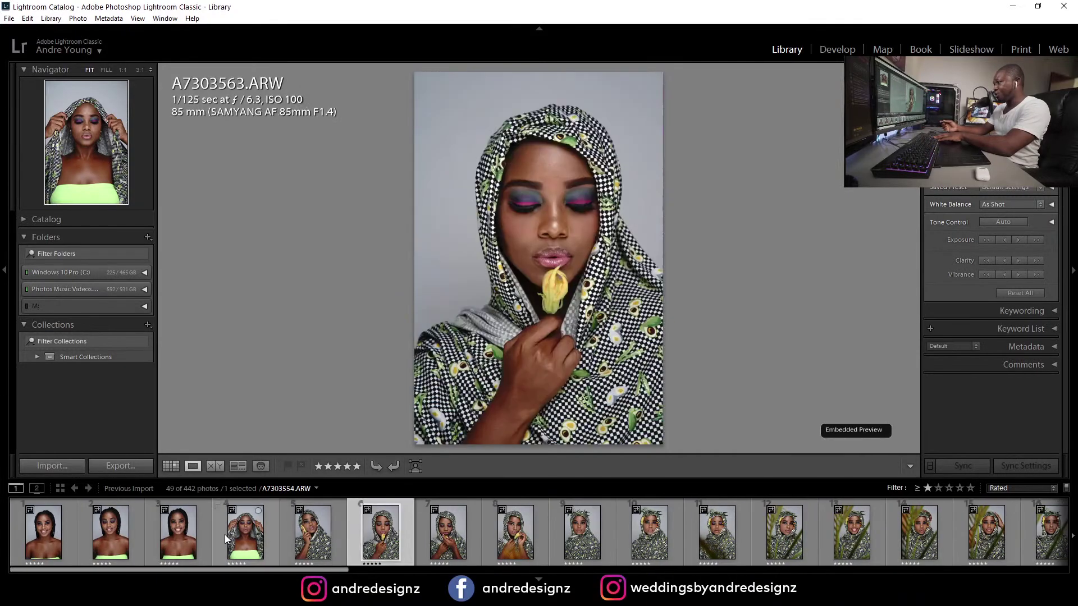
key("Right")
key("Right")
key("Right")
key("Right")
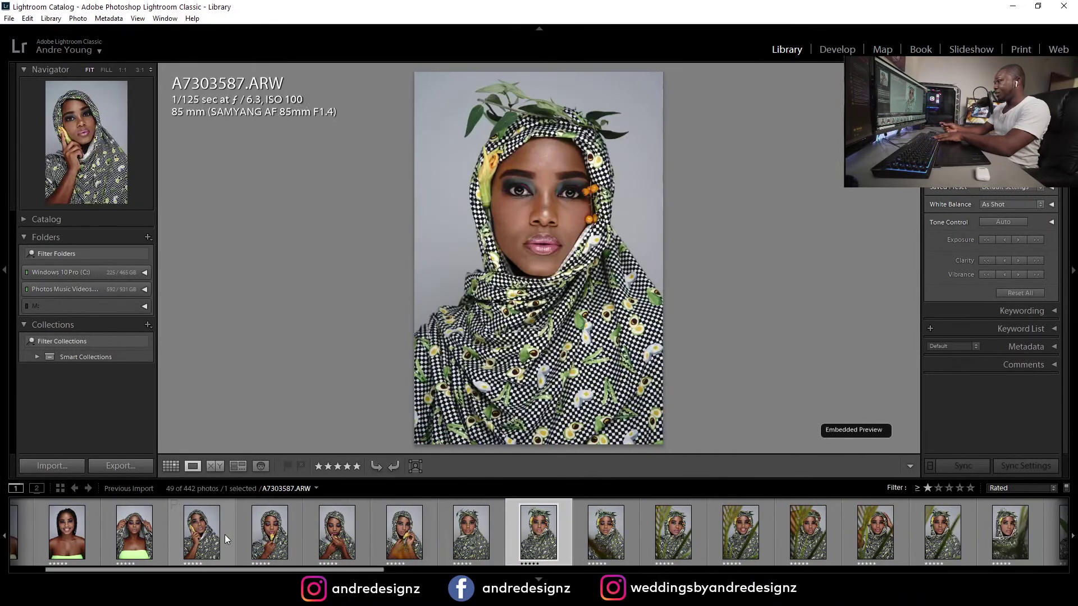
key("Right")
key("Right")
key("Right")
key("Right")
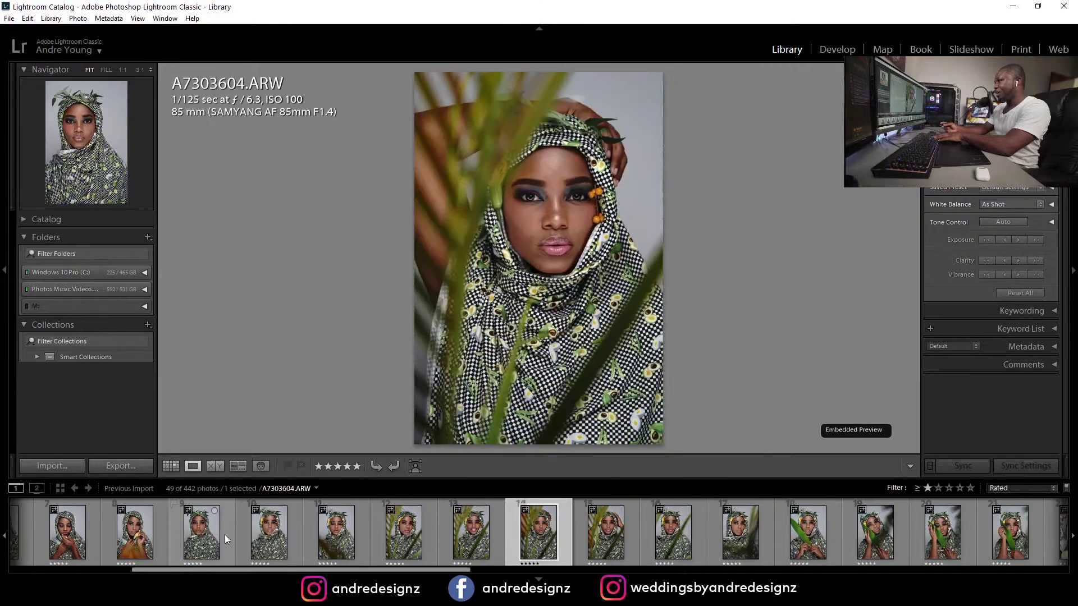
key("Right")
key("Right")
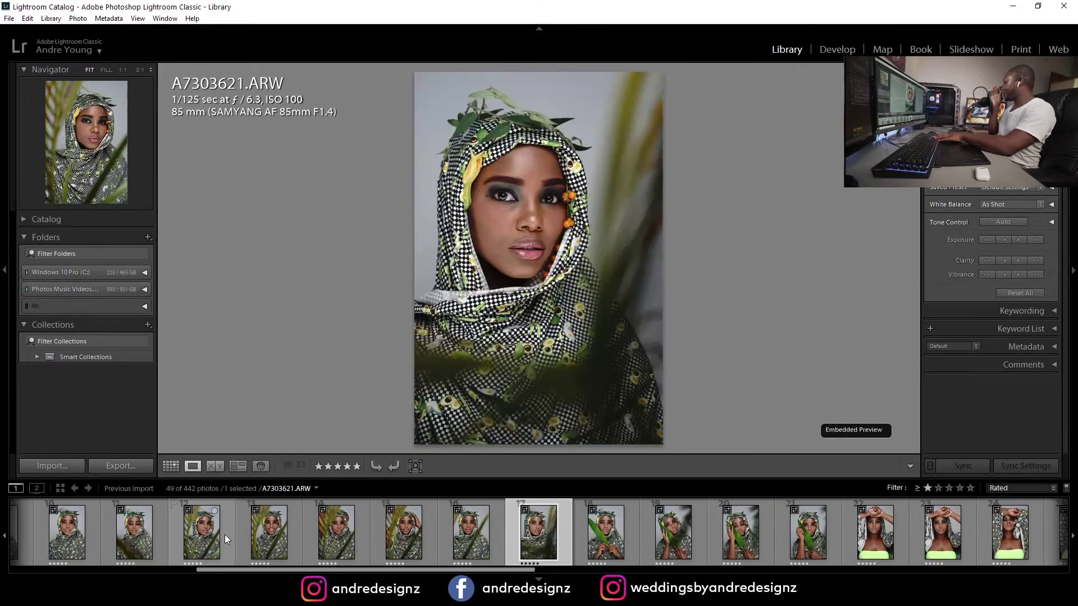
key("Right")
key("Right")
key("Right")
key("Right")
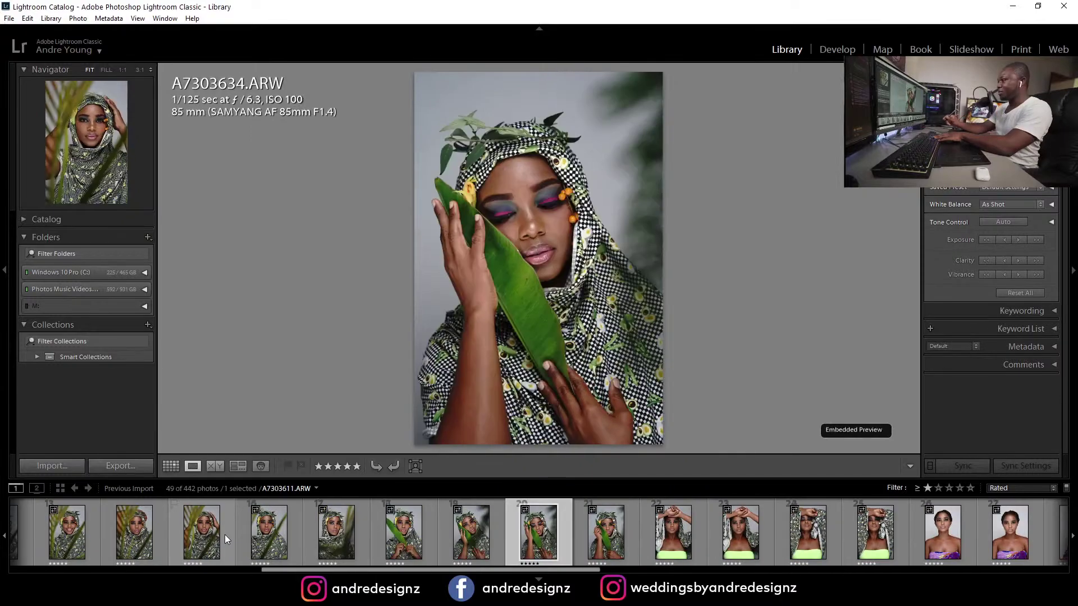
Step: Look through the following portraits, from the large-leaf shots past the purple-wrap series to A7303783.ARW
key("Left")
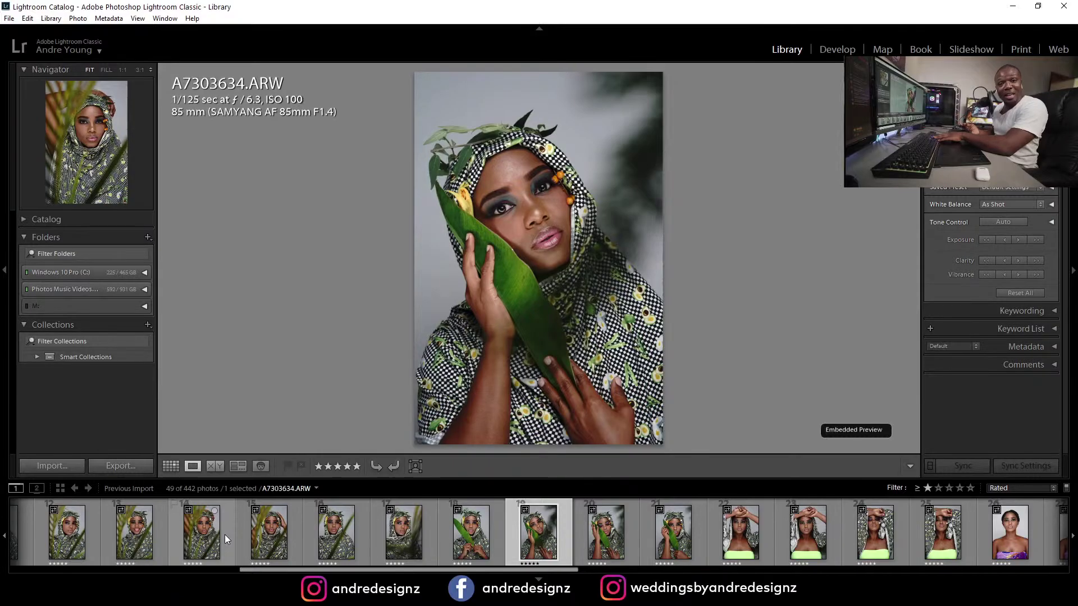
key("Right")
key("Right")
key("Right")
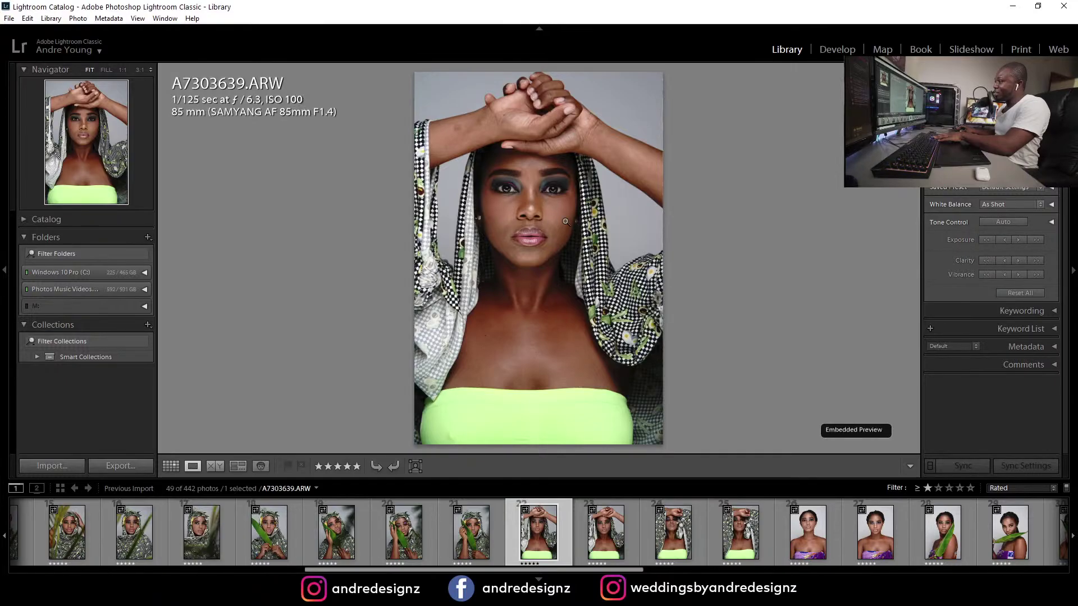
key("Right")
key("Right")
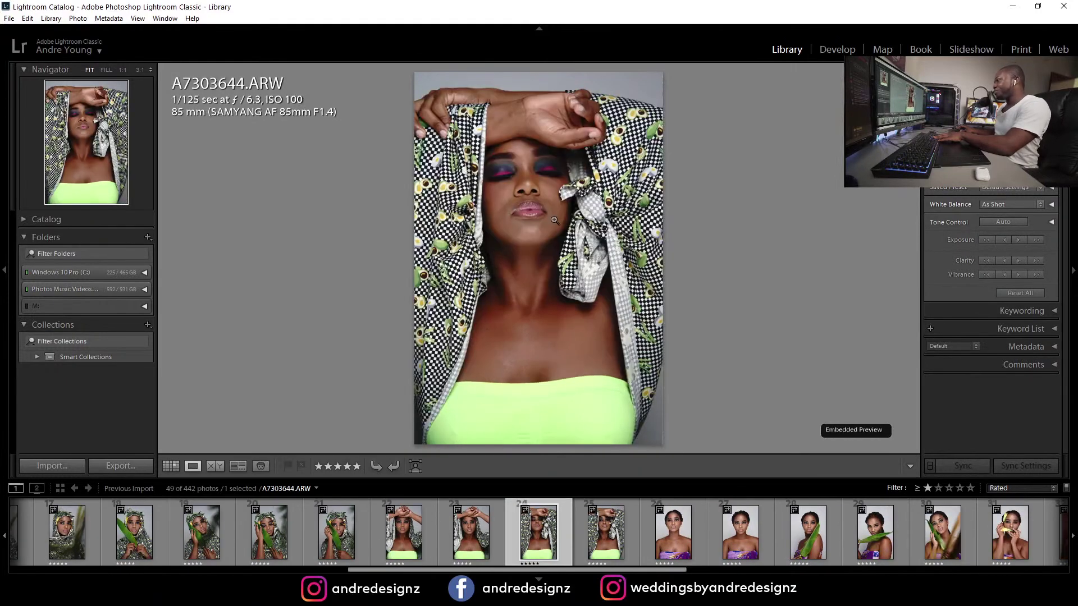
key("Right")
key("Right")
key("Right")
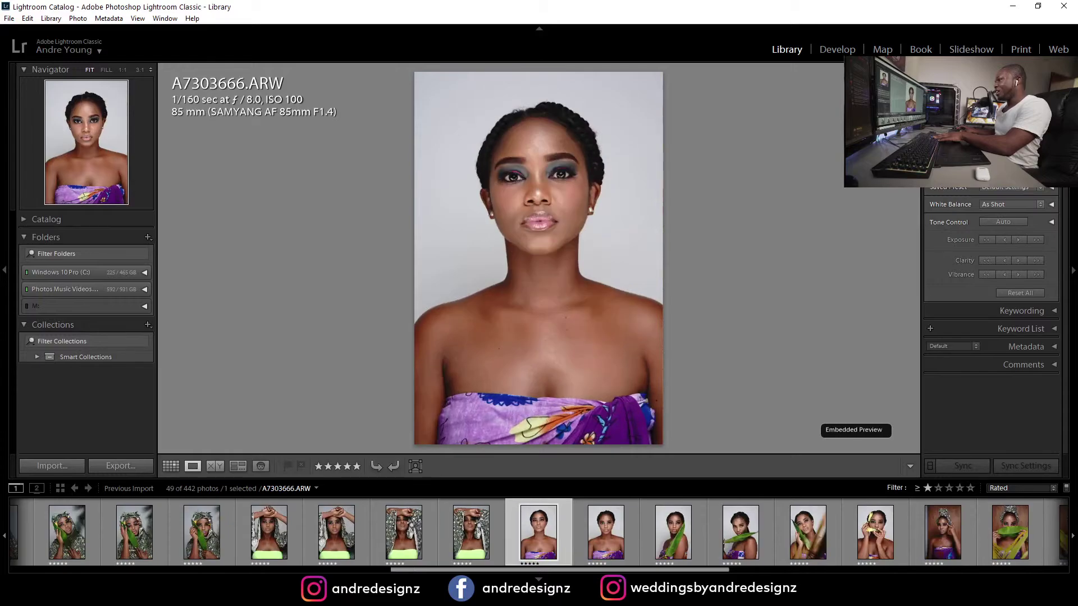
key("Right")
key("Right")
key("Right")
key("Right")
key("Right")
key("Right")
key("Right")
key("Right")
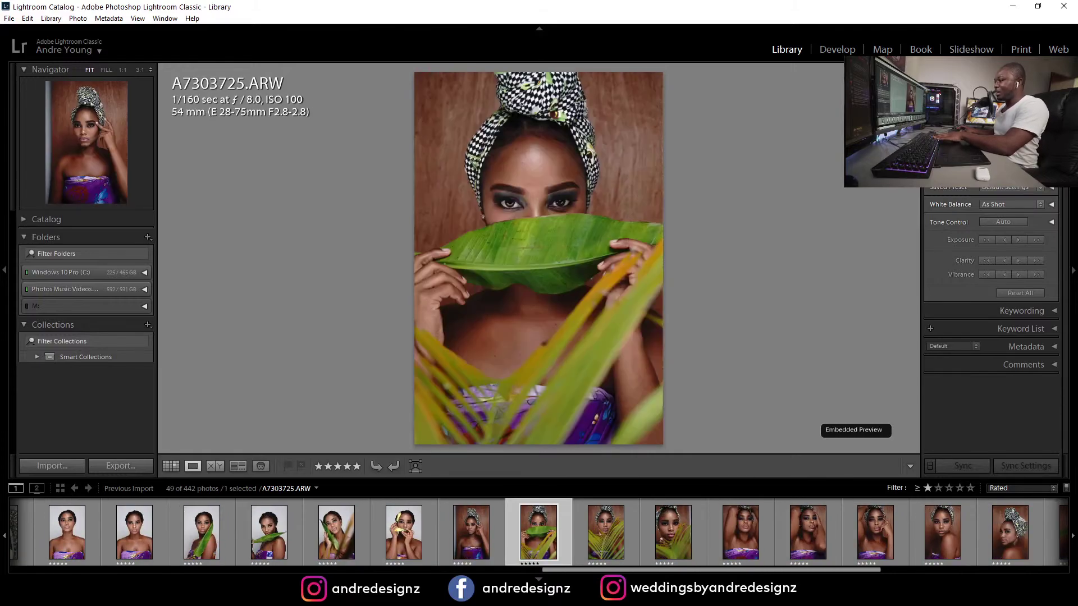
key("Right")
key("Right")
key("Right")
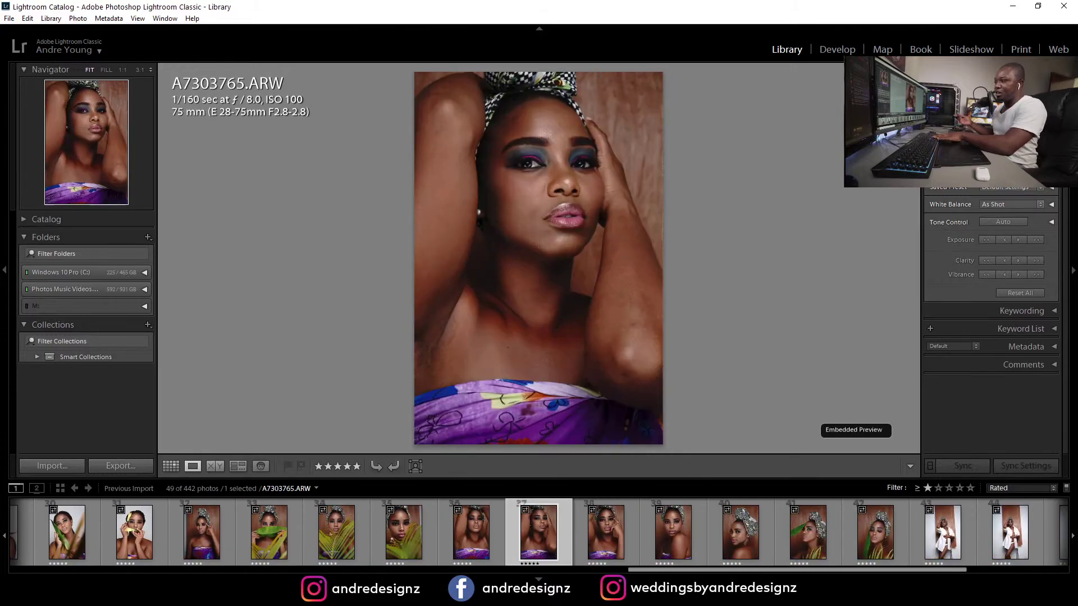
key("Right")
key("Right")
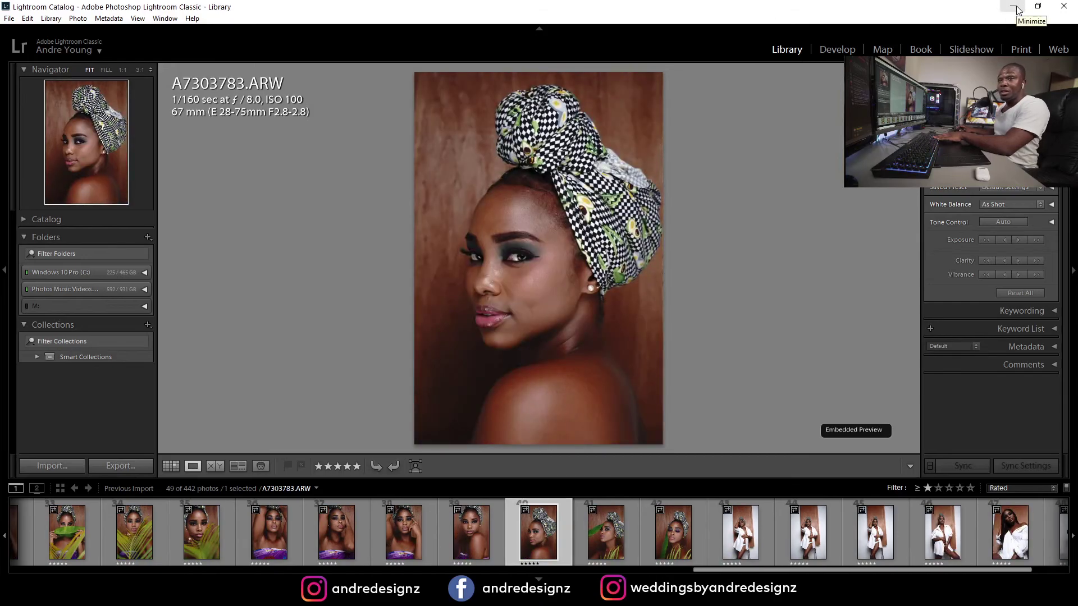
Step: Switch back to Photoshop and run the AD - Frequency Separation action on the portrait with a Gaussian Blur radius of 10 pixels
left_click(1017, 9)
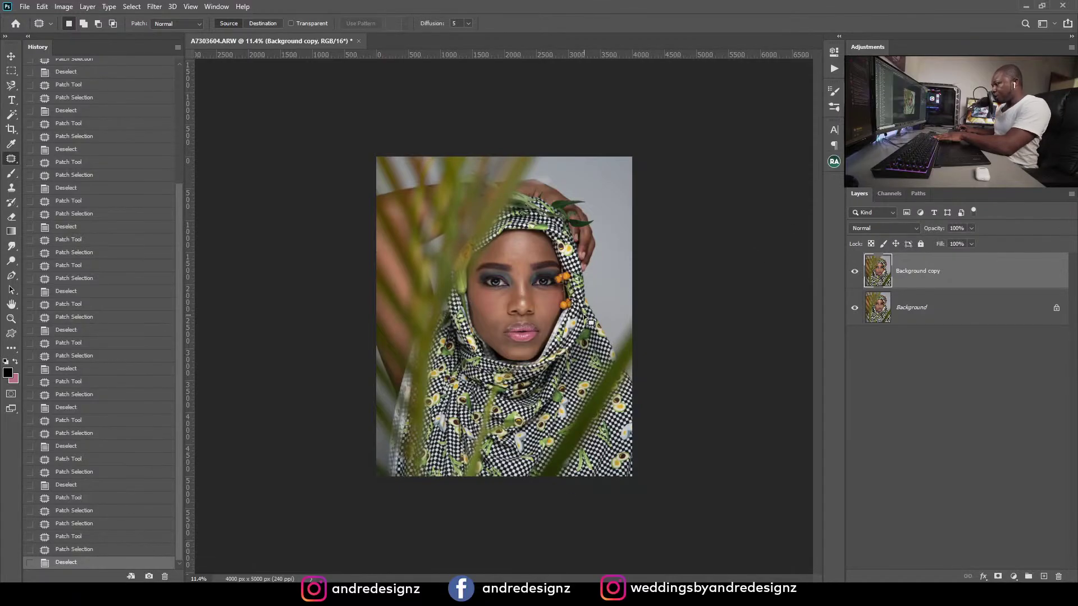
scroll(515, 281, "up", 5)
scroll(530, 291, "up", 2)
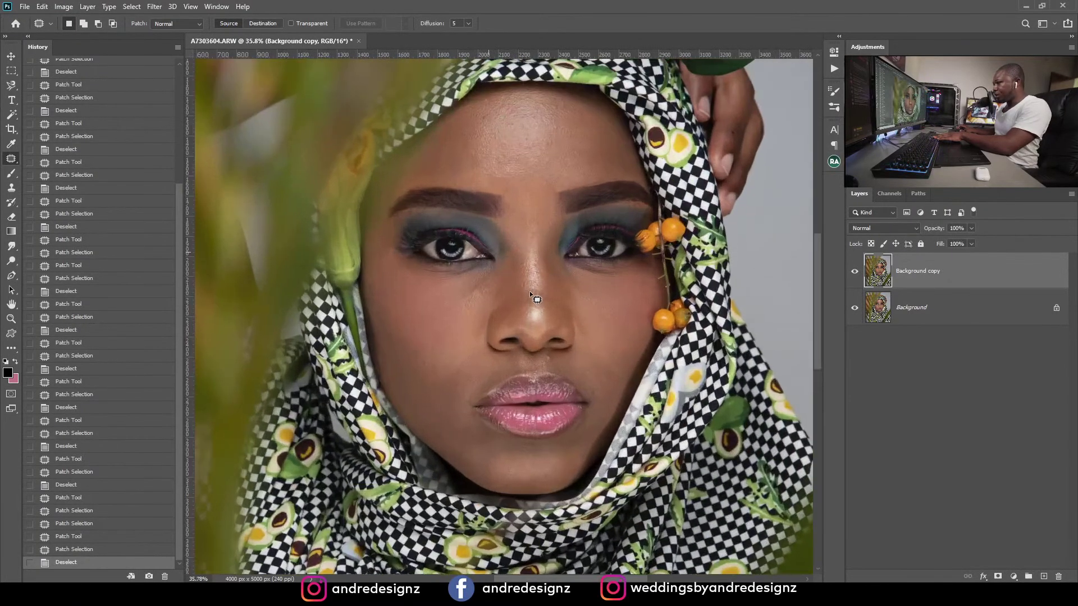
scroll(530, 291, "down", 2)
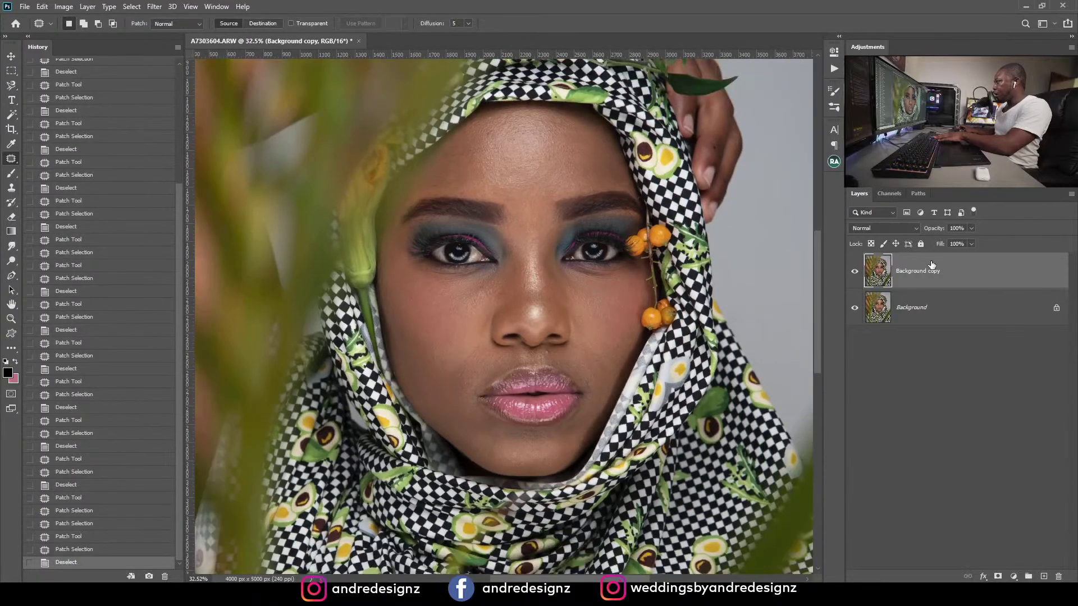
left_click(834, 69)
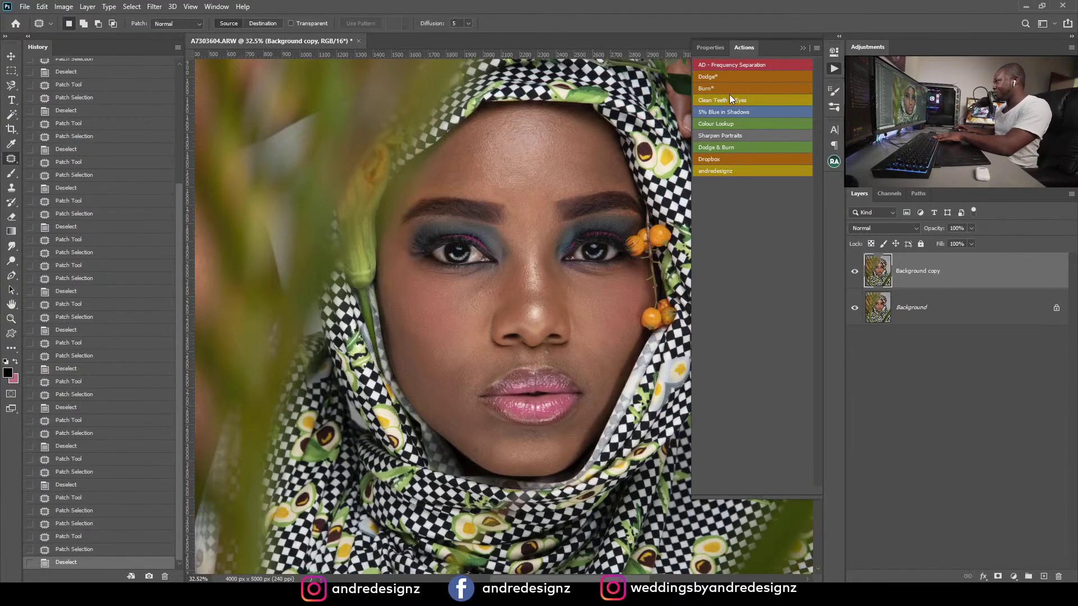
left_click(748, 65)
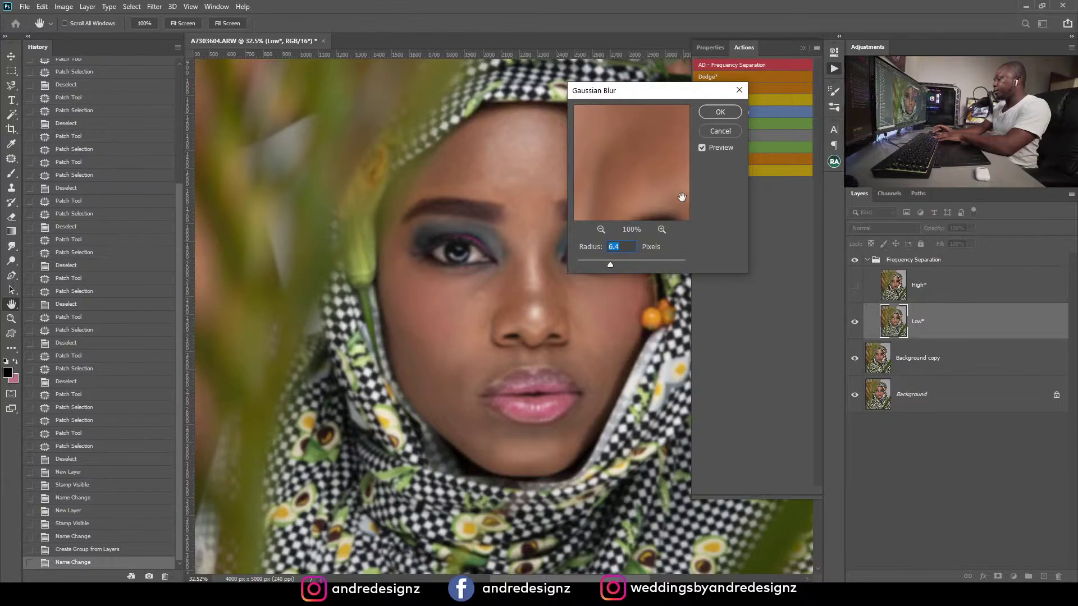
type("10")
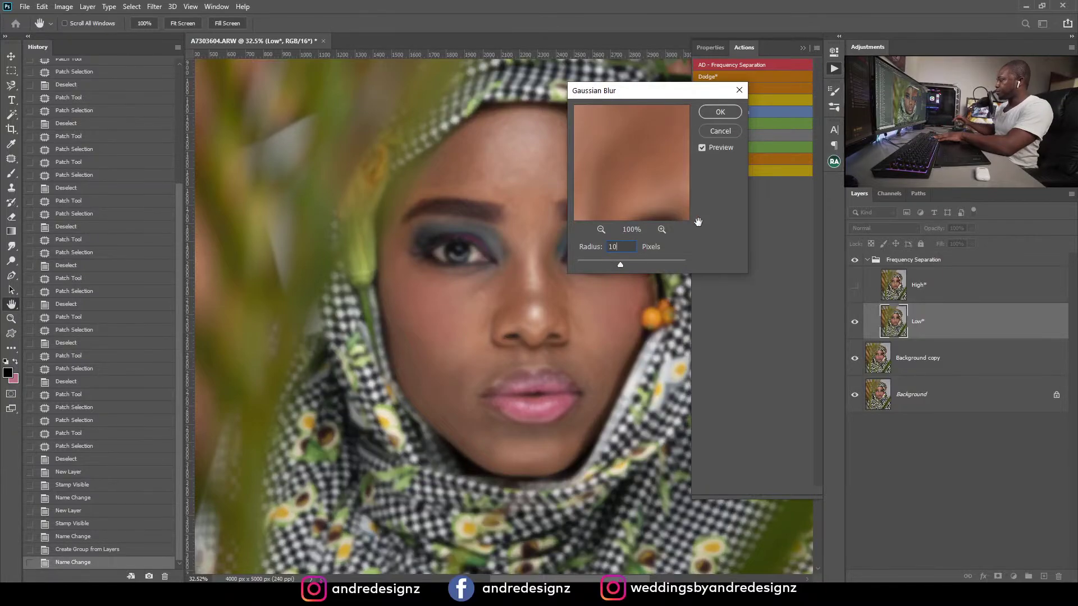
left_click(730, 112)
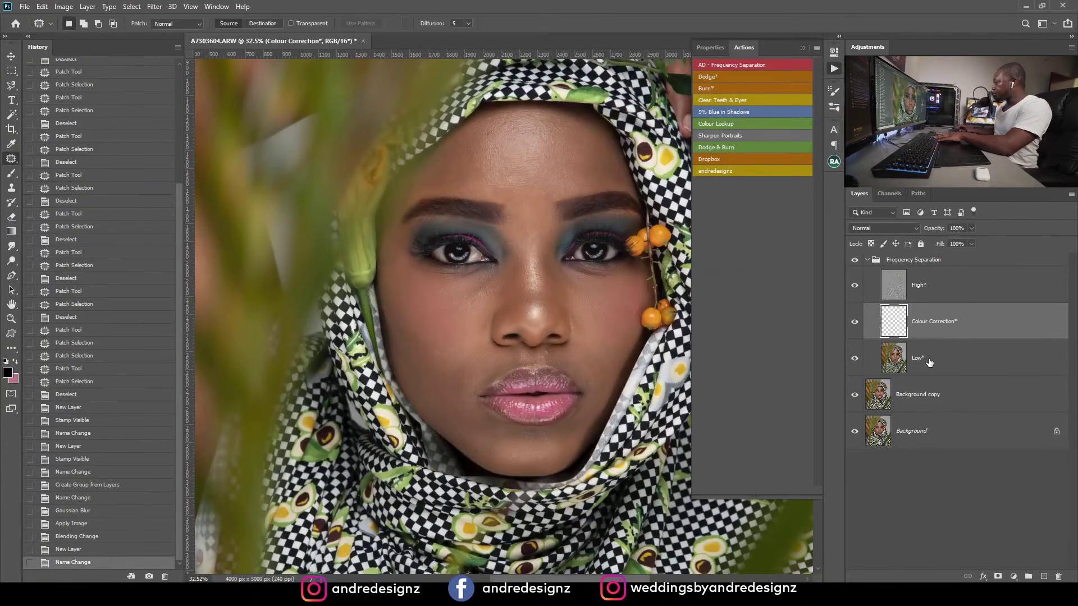
Step: Make the Low* layer active and choose the Mixer Brush tool
left_click(803, 49)
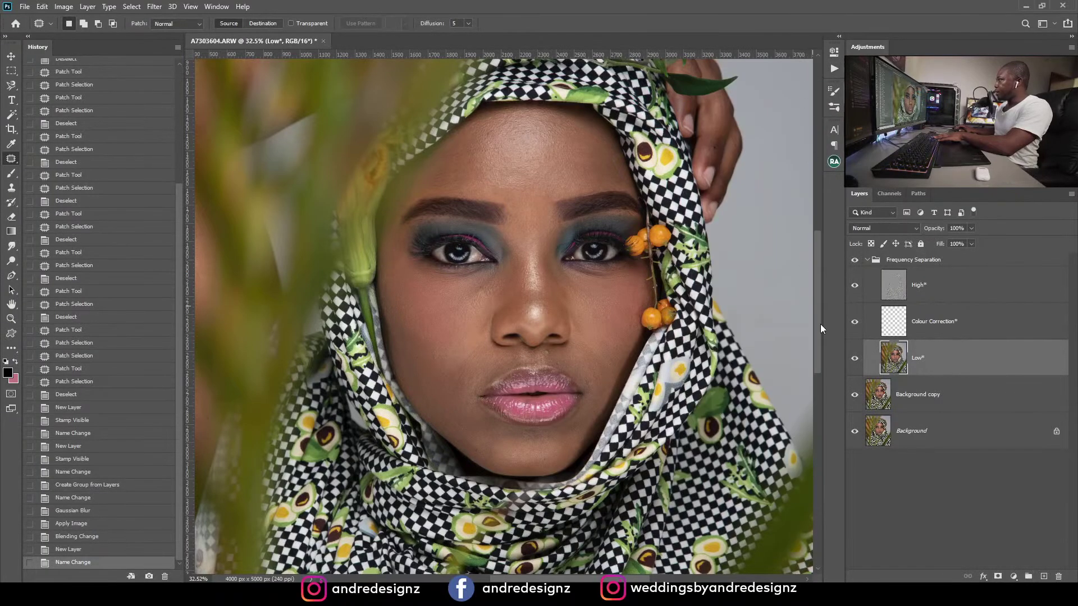
left_click(9, 174)
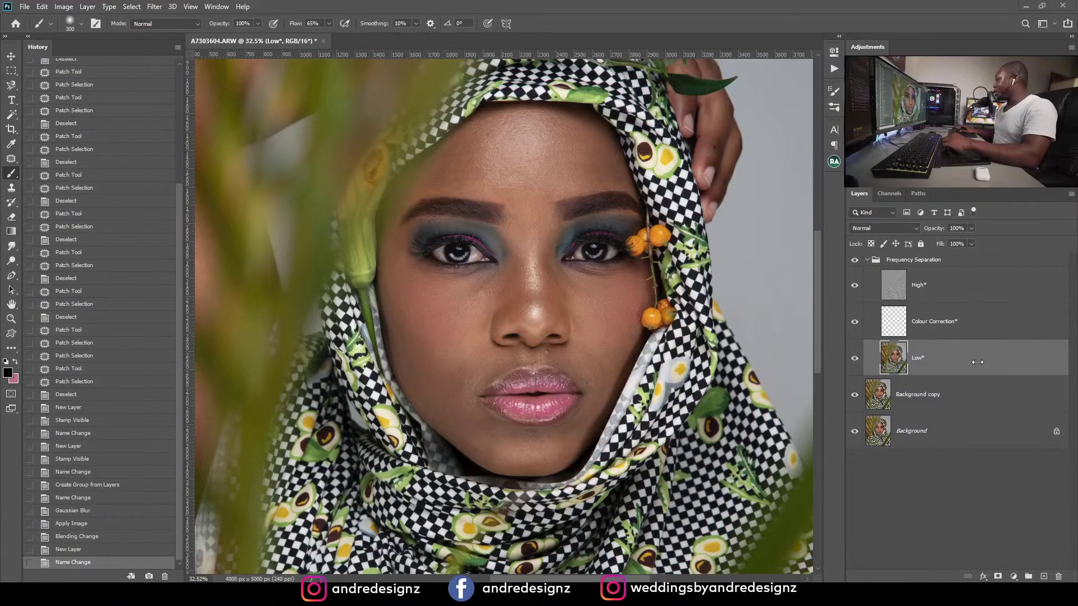
right_click(11, 175)
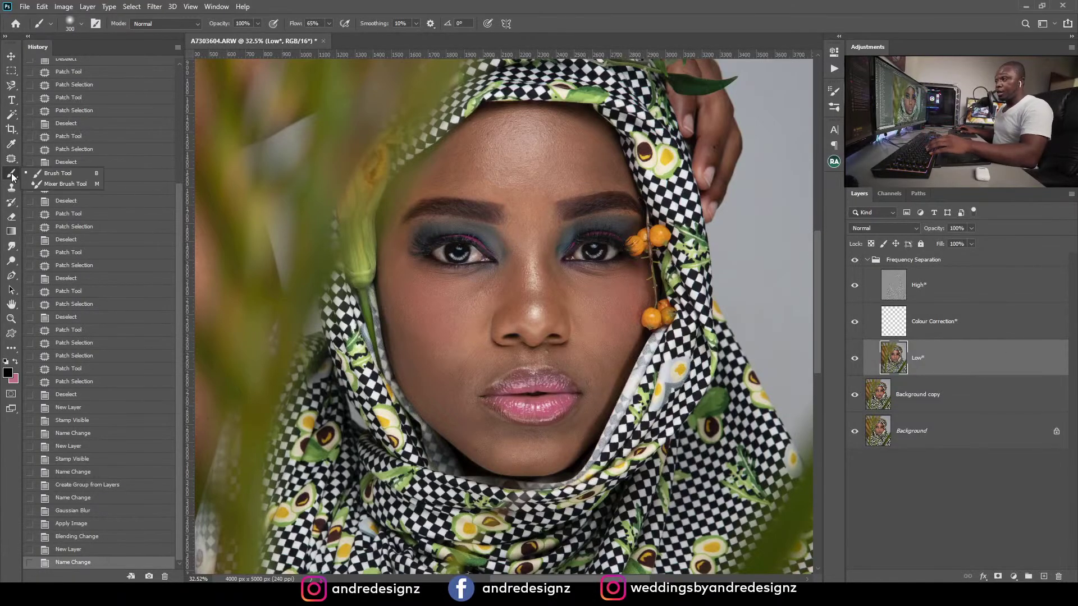
left_click(59, 183)
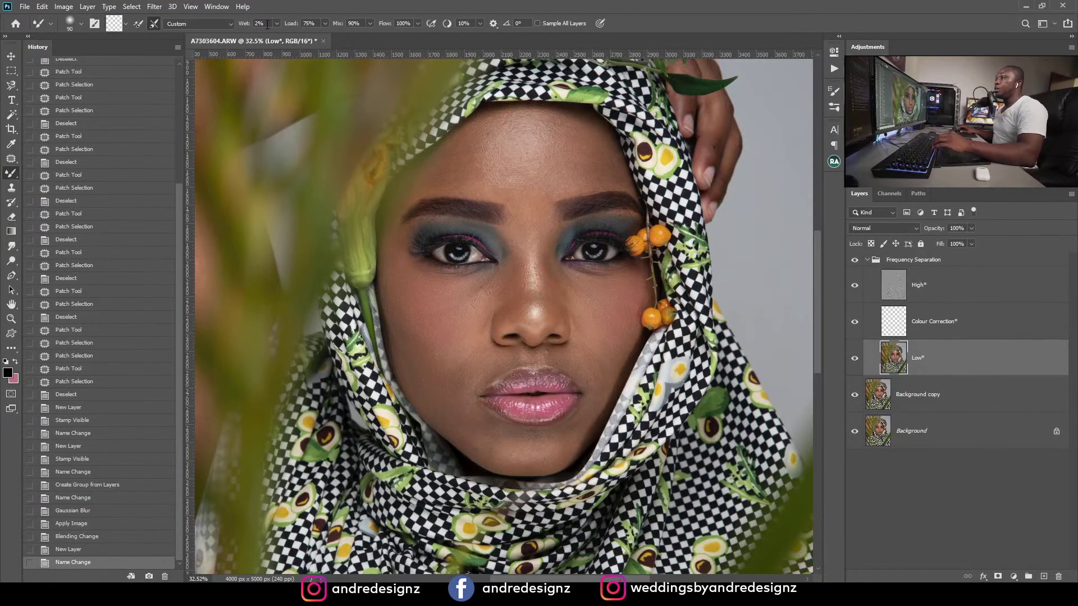
Step: Demonstrate loading the Mixer Brush with solid colour, and clean the brush so it carries no paint
left_click(127, 24)
left_click(140, 48)
left_click(126, 23)
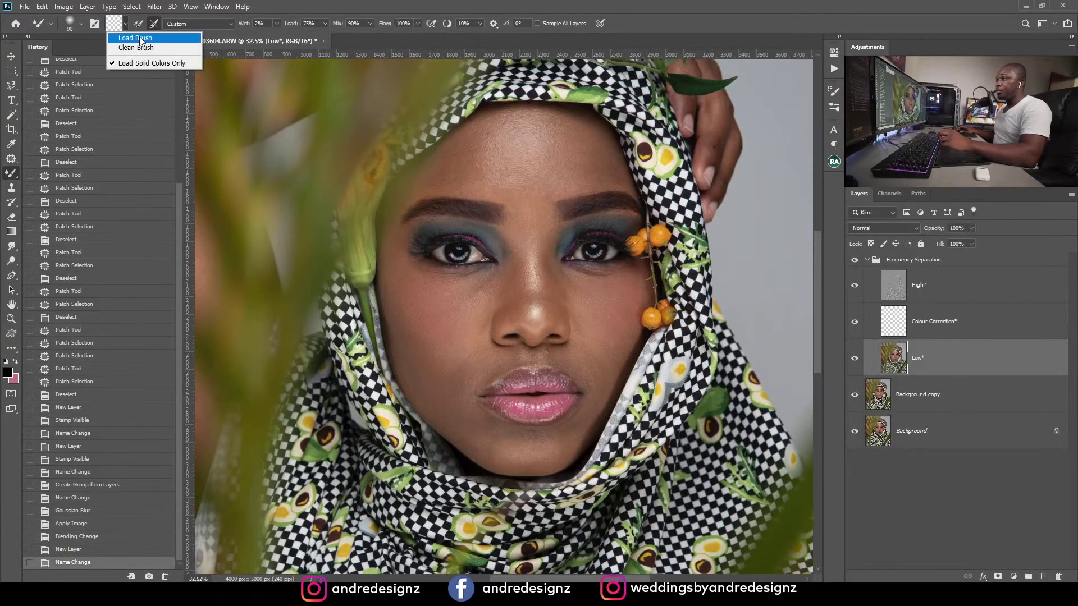
left_click(140, 39)
left_click(126, 23)
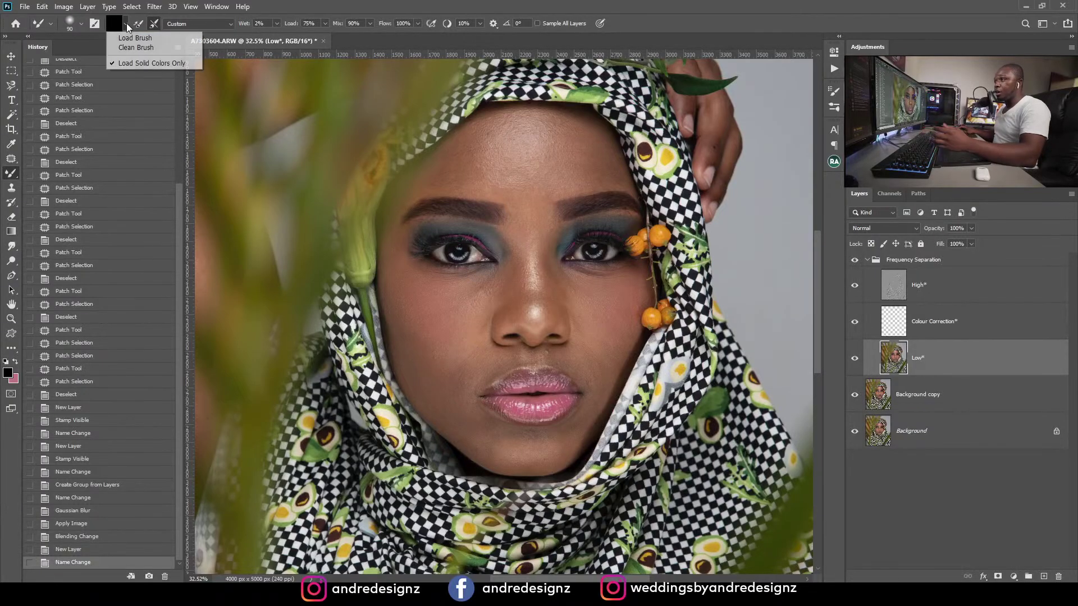
left_click(139, 50)
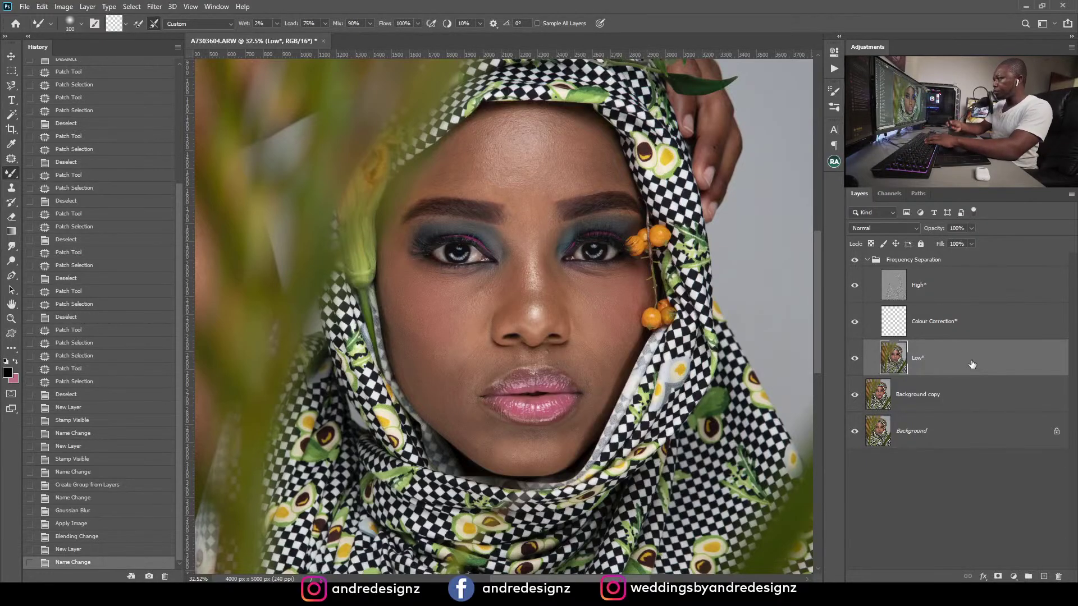
Step: Enlarge the Mixer Brush to 200 px for blending the skin on the Low* layer
key("bracketright")
key("bracketright")
key("bracketright")
key("bracketright")
key("bracketright")
key("bracketright")
key("bracketright")
key("bracketright")
key("bracketright")
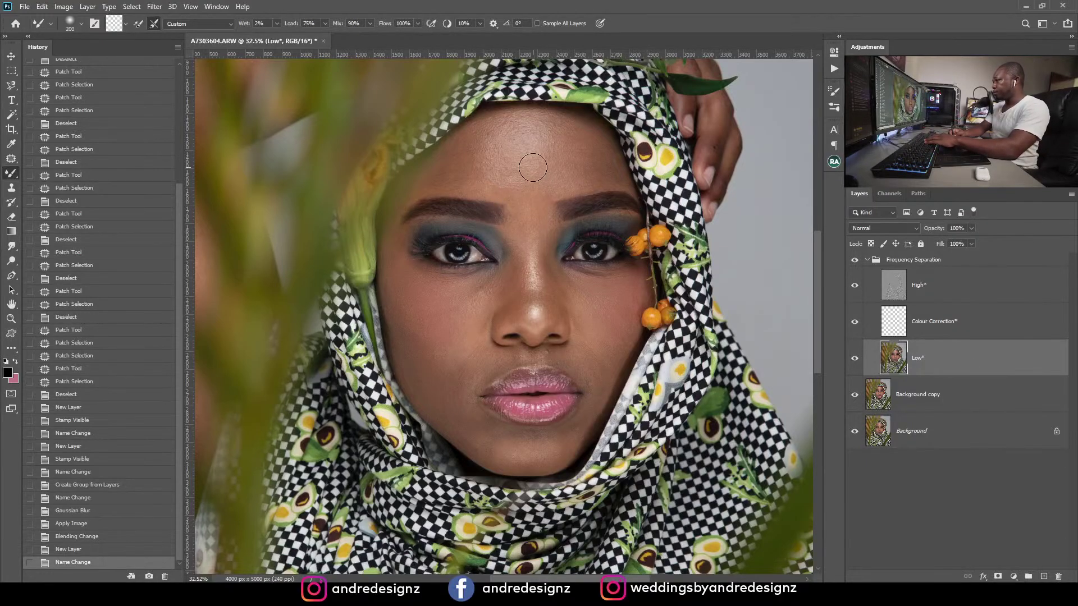
Step: Blend the skin tones across the forehead on the Low* layer using broad Mixer Brush strokes
key("bracketleft")
key("bracketleft")
key("bracketleft")
key("bracketleft")
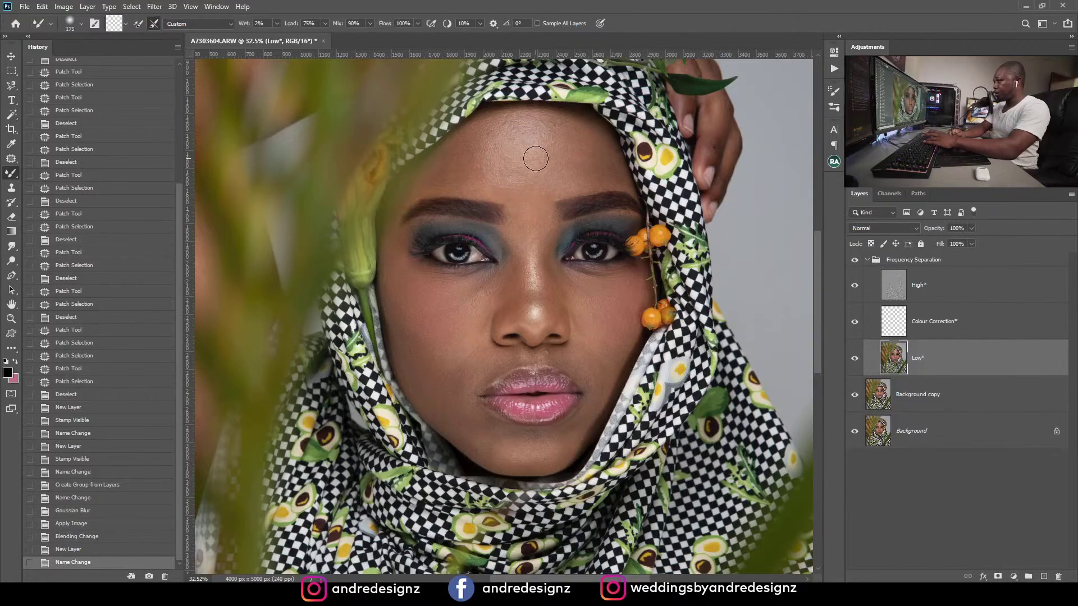
mouse_move(515, 148)
left_mouse_down()
mouse_move(508, 153)
mouse_move(534, 168)
mouse_move(553, 151)
left_mouse_up()
mouse_move(552, 148)
left_mouse_down()
mouse_move(545, 140)
mouse_move(566, 138)
left_mouse_up()
mouse_move(573, 138)
left_mouse_down()
mouse_move(588, 172)
mouse_move(590, 157)
mouse_move(571, 161)
mouse_move(561, 146)
mouse_move(582, 158)
mouse_move(557, 156)
left_mouse_up()
left_click_drag(464, 169, 420, 186)
mouse_move(483, 166)
left_mouse_down()
mouse_move(496, 172)
mouse_move(458, 178)
mouse_move(498, 177)
left_mouse_up()
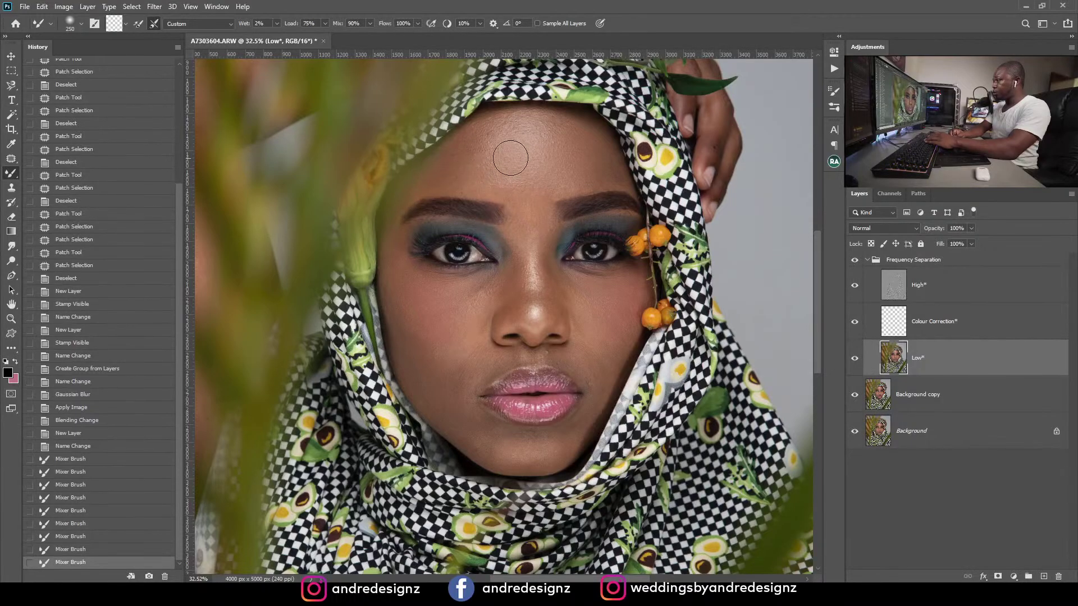
left_click_drag(526, 132, 507, 130)
Step: Reduce the Mixer Brush to about 100 px and blend the upper forehead near the headscarf's edge
key("[")
key("[")
key("bracketleft")
key("bracketleft")
key("bracketleft")
key("bracketleft")
key("bracketleft")
key("bracketleft")
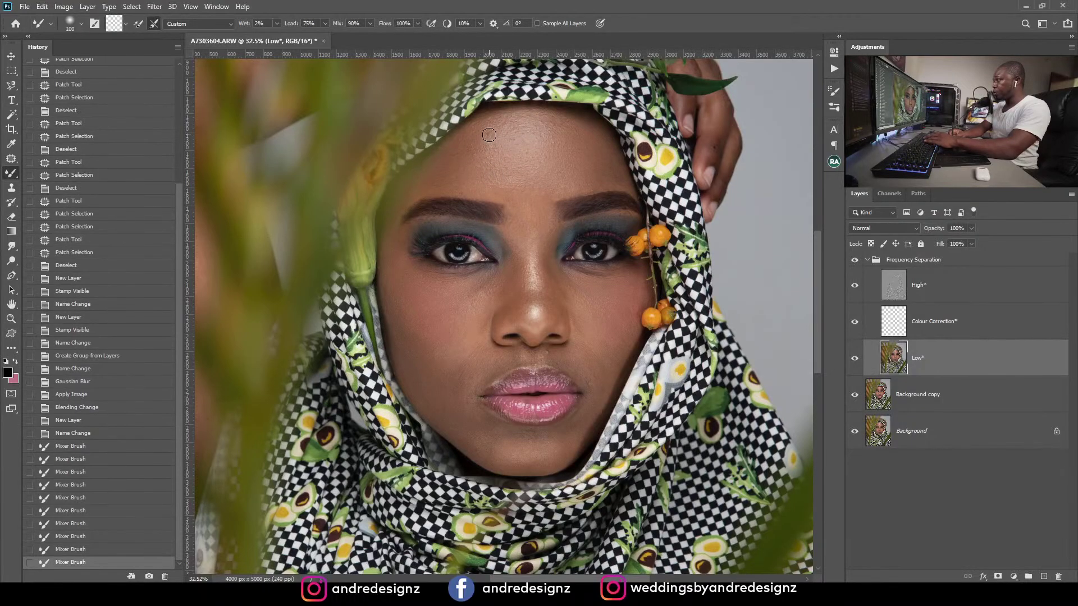
key("bracketright")
key("bracketright")
mouse_move(486, 135)
left_mouse_down()
mouse_move(476, 126)
mouse_move(489, 125)
left_mouse_up()
left_click_drag(494, 124, 501, 137)
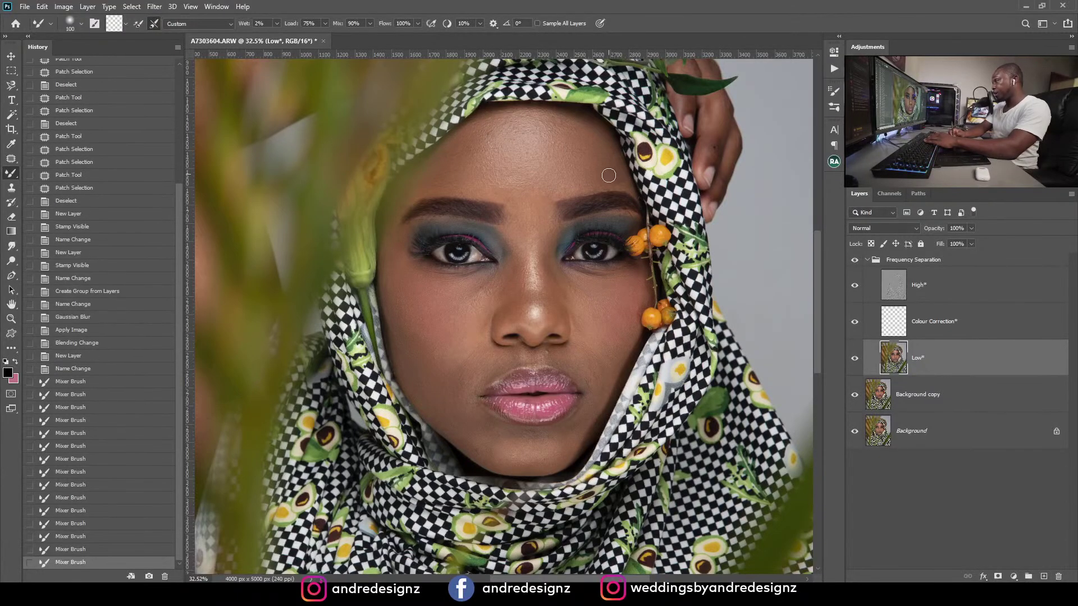
Step: Enlarge the Mixer Brush to 150 px and blend the middle of the forehead above the brow
key("bracketright")
key("bracketright")
key("bracketright")
mouse_move(574, 169)
left_mouse_down()
mouse_move(564, 133)
mouse_move(534, 150)
left_mouse_up()
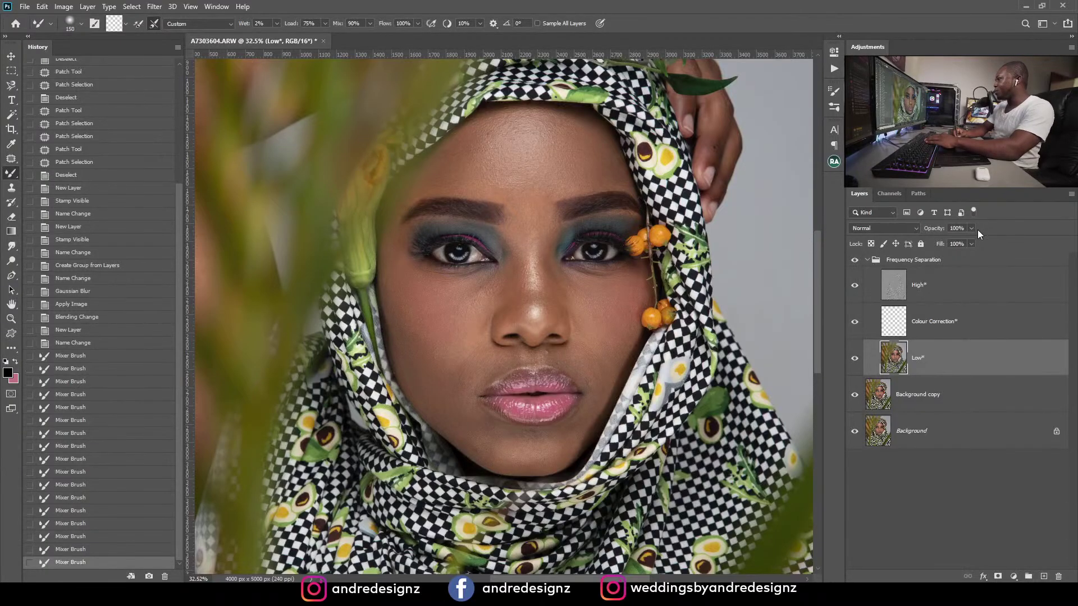
Step: Blend the skin along the nose bridge and both sides of the nose with a brush of about 100 to 125 px
key("bracketleft")
key("bracketleft")
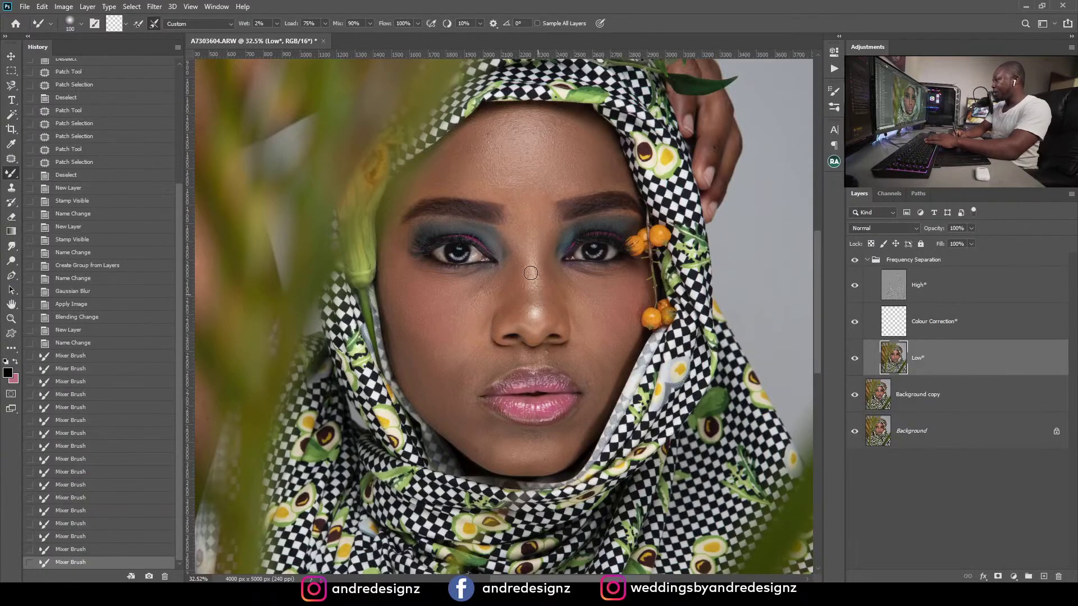
mouse_move(530, 231)
left_mouse_down()
mouse_move(539, 273)
mouse_move(543, 236)
left_mouse_up()
key("bracketright")
key("bracketleft")
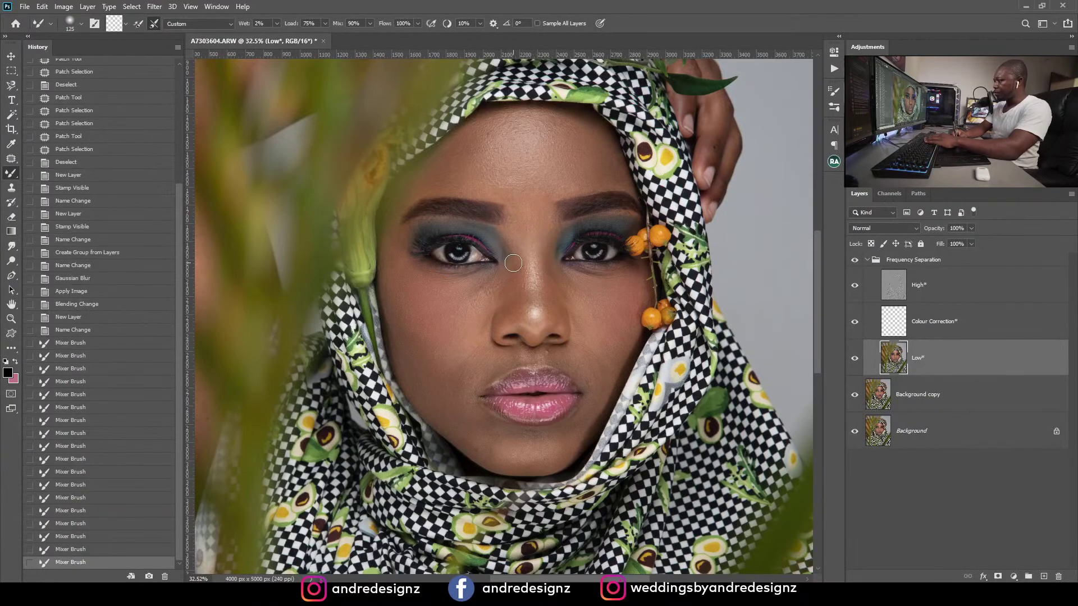
left_click_drag(524, 278, 512, 297)
left_click_drag(551, 260, 563, 303)
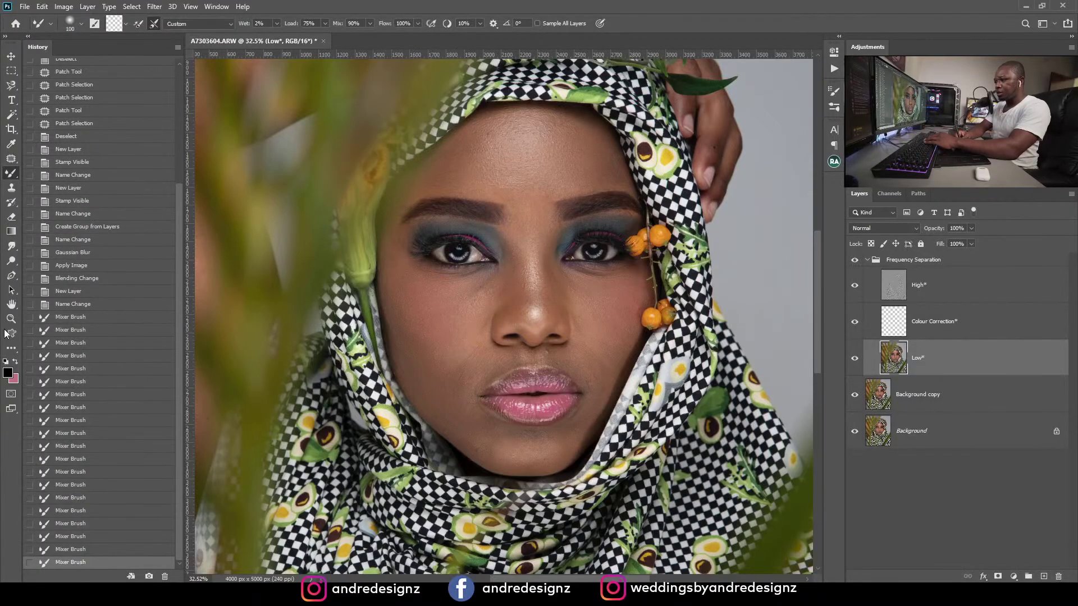
Step: Reset the foreground and background colours to default, and smooth the cheek and jaw on the plant side with a 250 px Mixer Brush
left_click(5, 362)
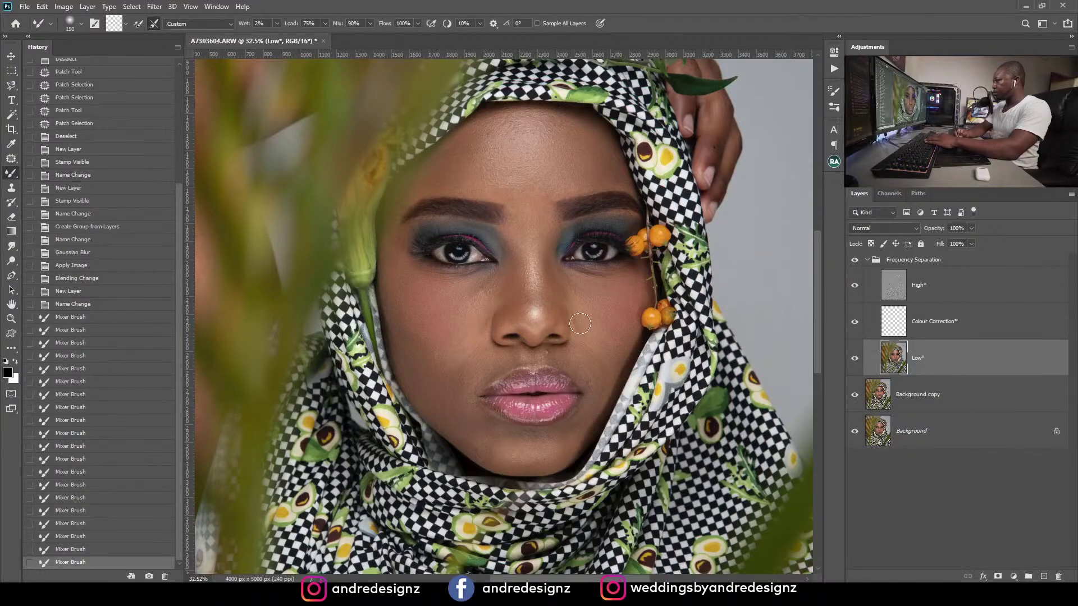
key("bracketright")
key("bracketright")
key("bracketright")
key("bracketright")
key("bracketright")
mouse_move(416, 303)
left_mouse_down()
mouse_move(460, 330)
mouse_move(476, 318)
mouse_move(468, 299)
mouse_move(448, 322)
mouse_move(409, 309)
mouse_move(429, 331)
mouse_move(398, 287)
mouse_move(431, 323)
left_mouse_up()
left_click_drag(459, 359, 447, 366)
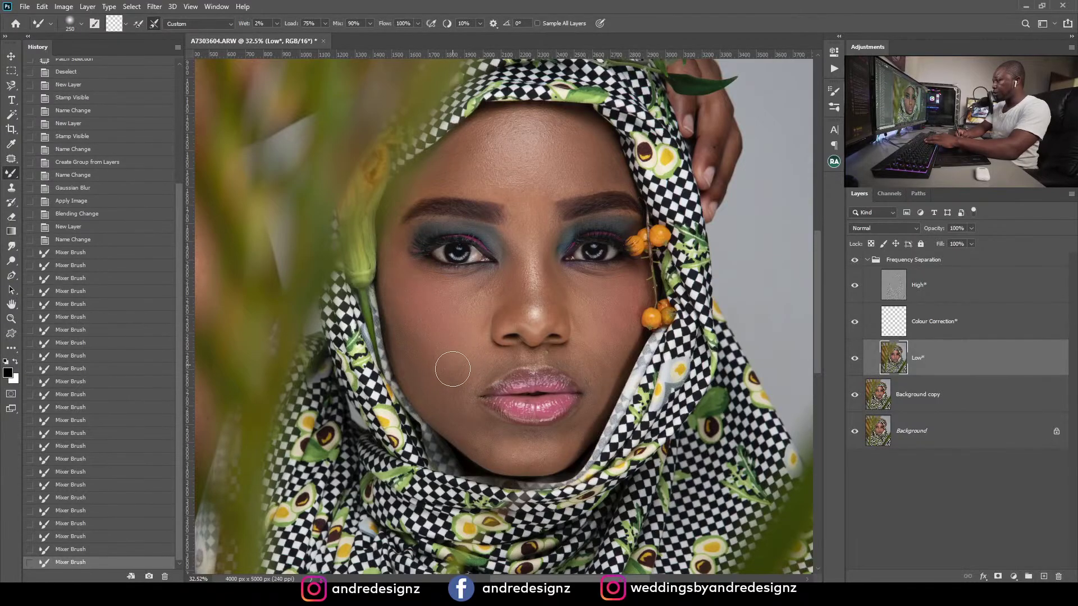
left_click_drag(460, 414, 495, 440)
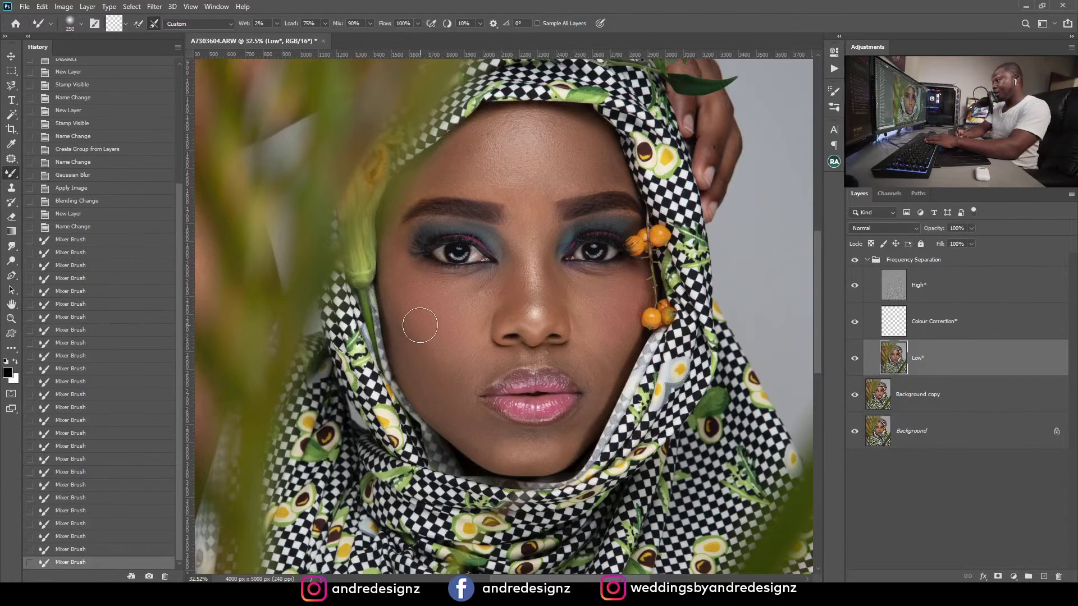
left_click_drag(405, 318, 457, 358)
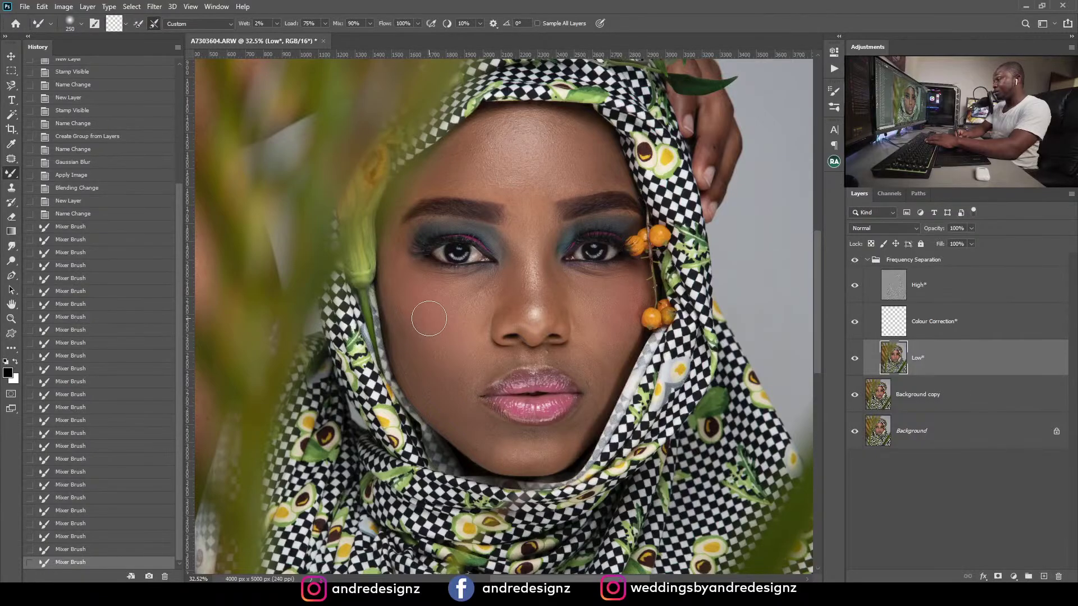
Step: Reduce the Mixer Brush to 175 px and blend the cheek beside the orange berries and the chin
key("bracketleft")
key("bracketleft")
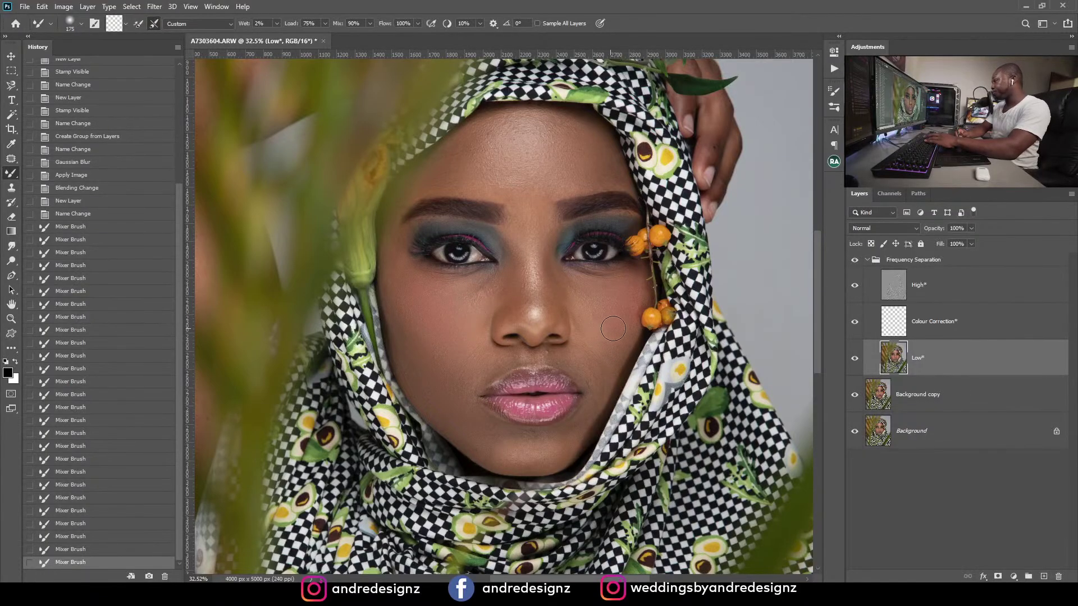
mouse_move(614, 323)
left_mouse_down()
mouse_move(591, 347)
mouse_move(578, 289)
left_mouse_up()
mouse_move(614, 340)
left_mouse_down()
mouse_move(602, 337)
mouse_move(606, 293)
mouse_move(591, 324)
left_mouse_up()
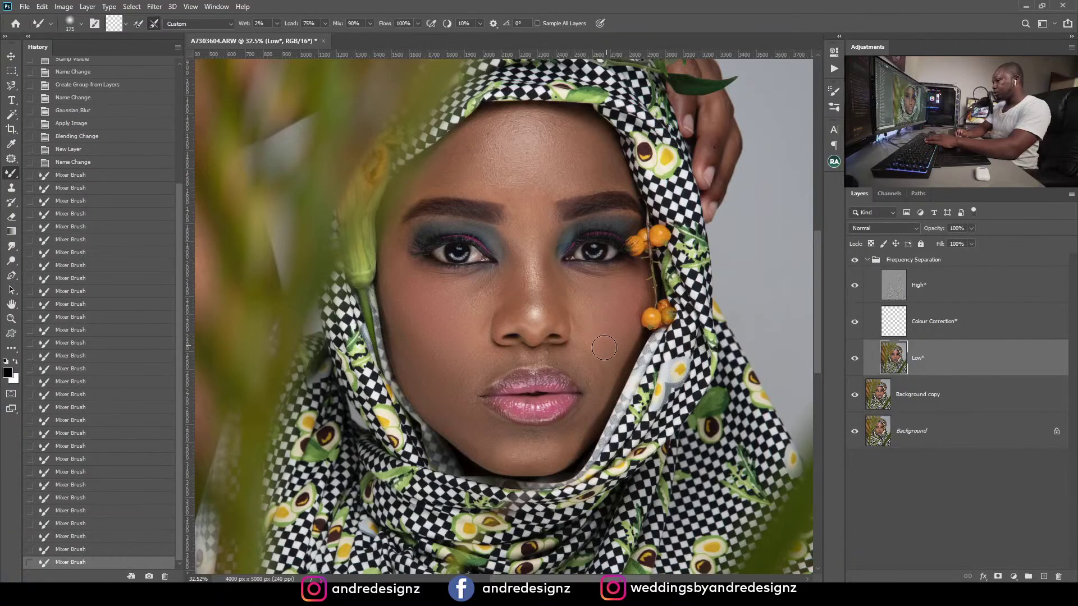
left_click_drag(584, 362, 575, 374)
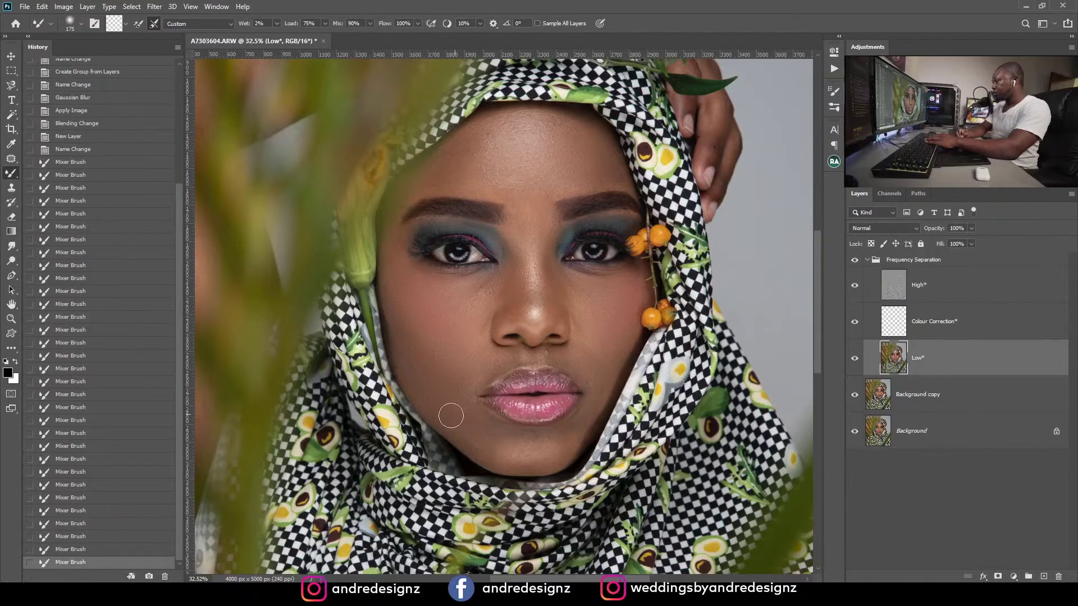
mouse_move(488, 437)
left_mouse_down()
mouse_move(508, 446)
mouse_move(484, 427)
left_mouse_up()
left_click_drag(538, 454, 520, 448)
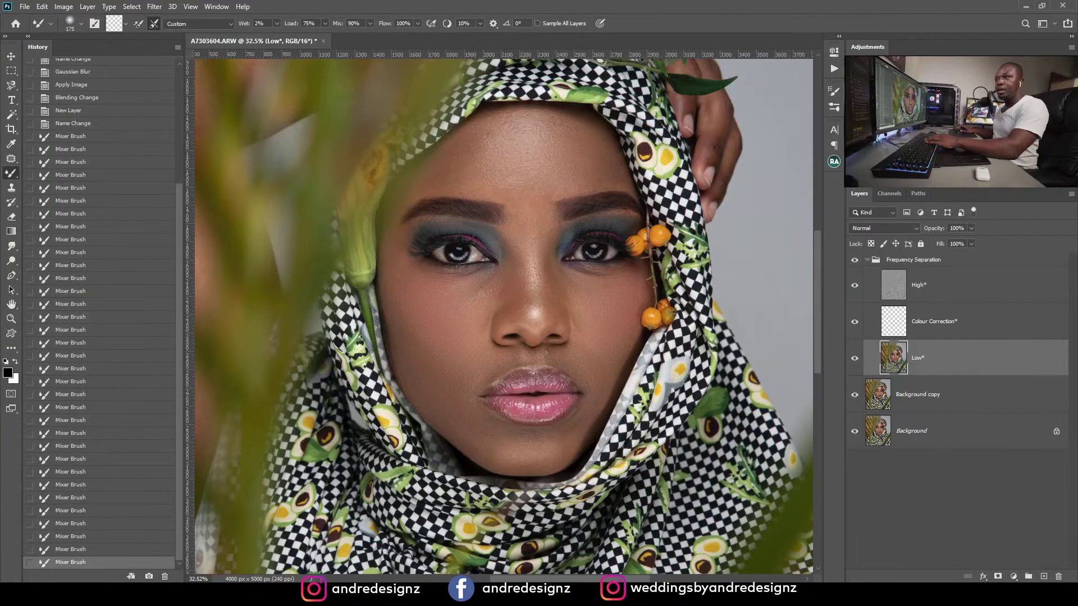
Step: Refine the tonal transitions on the forehead, around the brows and on the chin with the 175 px Mixer Brush
mouse_move(498, 173)
left_mouse_down()
mouse_move(508, 160)
mouse_move(509, 192)
mouse_move(499, 188)
mouse_move(536, 197)
left_mouse_up()
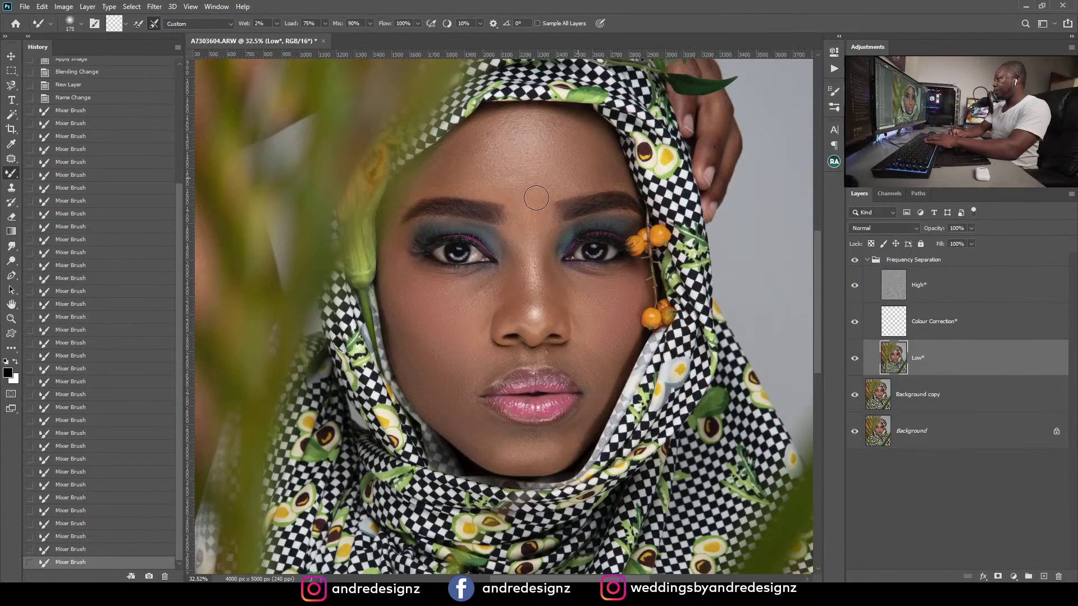
left_click_drag(611, 177, 612, 175)
left_click_drag(557, 137, 547, 147)
mouse_move(551, 431)
left_mouse_down()
mouse_move(477, 429)
mouse_move(496, 444)
mouse_move(527, 442)
left_mouse_up()
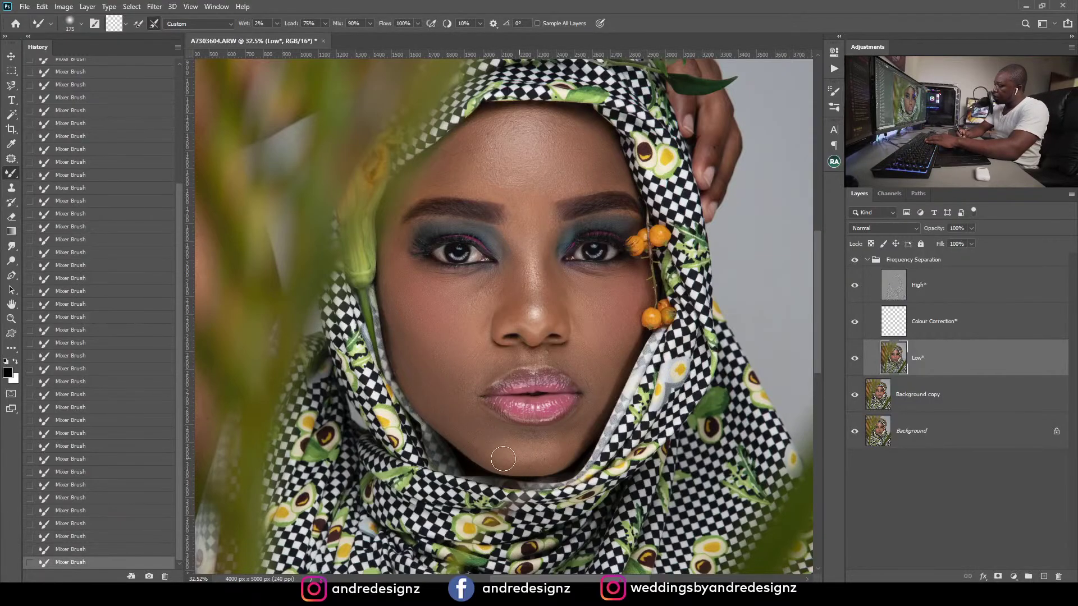
Step: Lock the Low* layer and compare the portrait with the Frequency Separation group hidden and shown
left_click(921, 243)
left_click(856, 260)
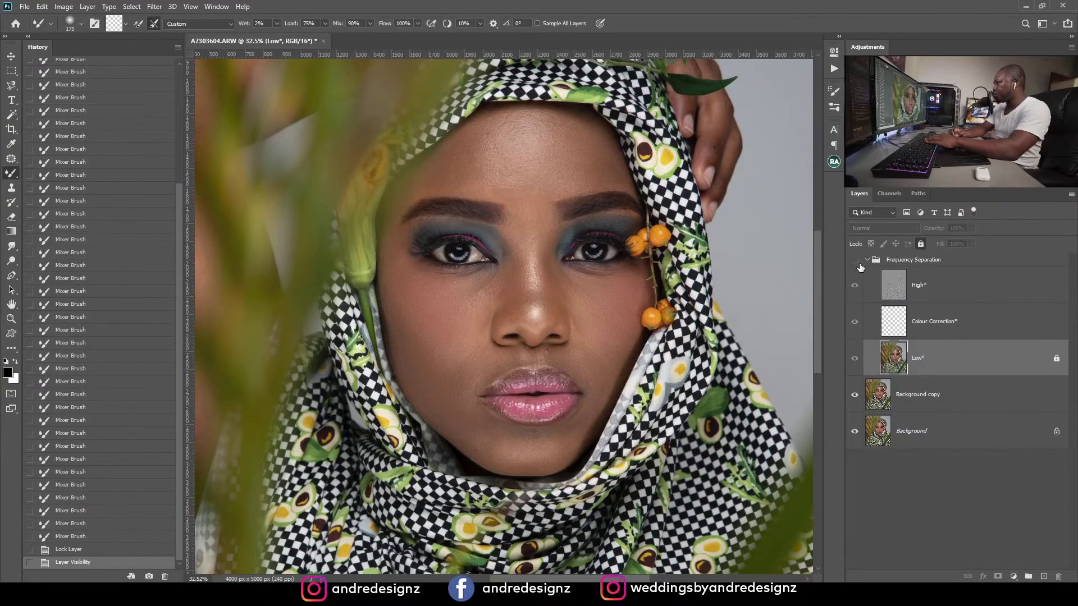
left_click(855, 261)
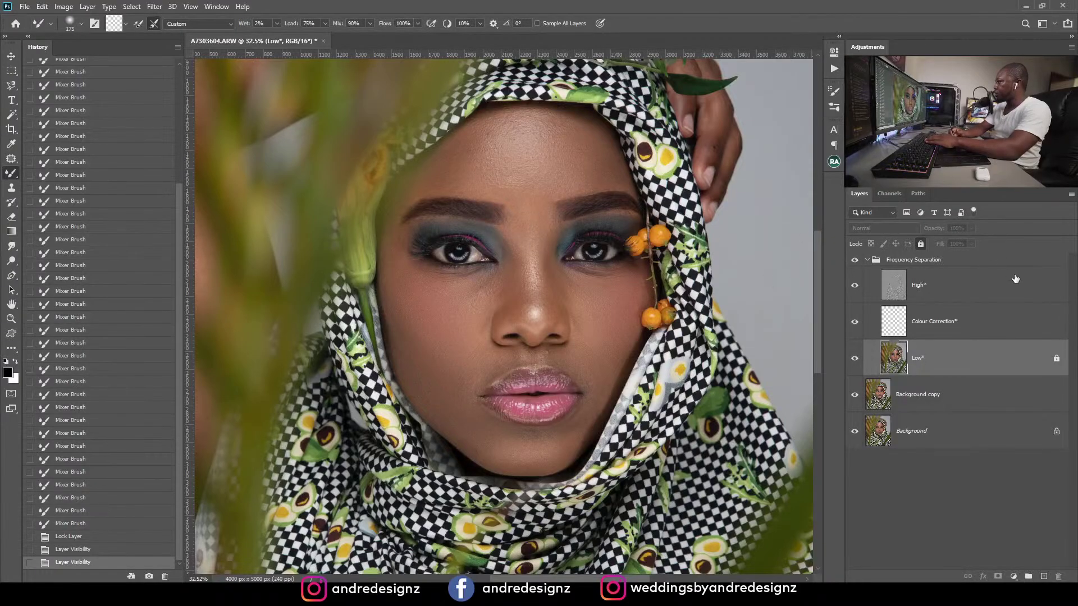
Step: Make the High* layer active and brush over the brow and forehead area with the 175 px Mixer Brush
left_click(892, 289)
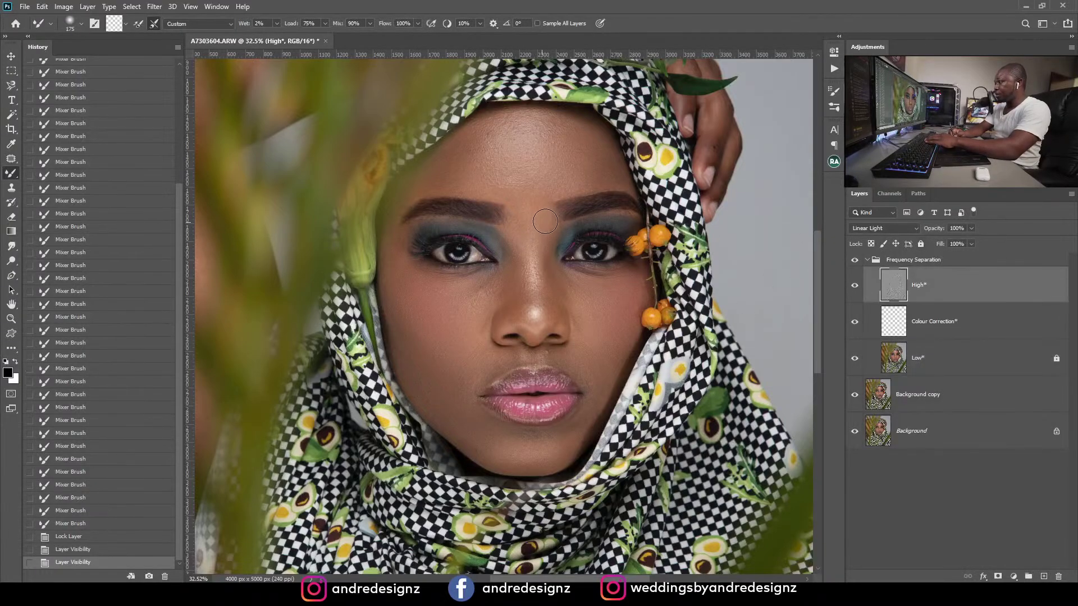
mouse_move(531, 229)
left_mouse_down()
mouse_move(530, 210)
mouse_move(528, 229)
mouse_move(505, 189)
mouse_move(441, 167)
left_mouse_up()
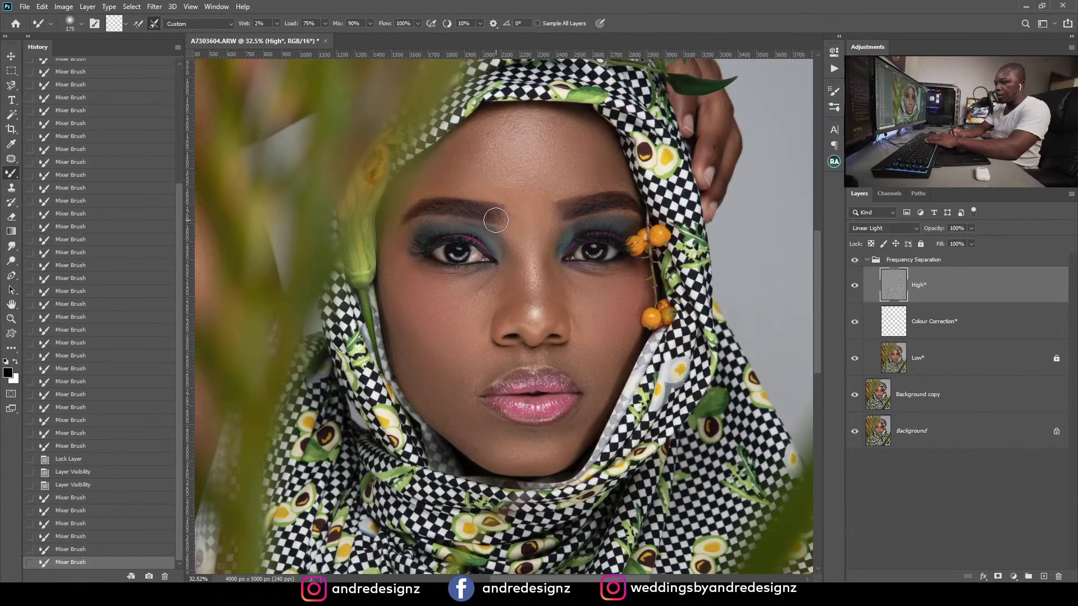
Step: Try blending the arm behind the plant on the High* layer, and revert that last brush stroke in the history
mouse_move(484, 301)
left_mouse_down()
mouse_move(510, 120)
mouse_move(669, 217)
mouse_move(708, 352)
mouse_move(753, 438)
left_mouse_up()
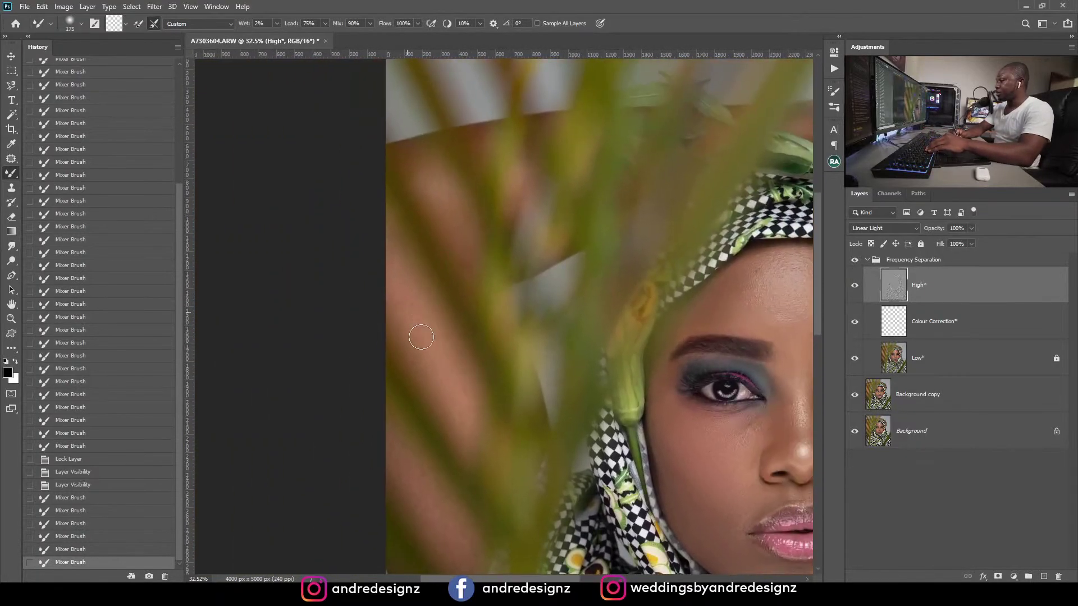
mouse_move(492, 375)
left_mouse_down()
mouse_move(434, 182)
mouse_move(444, 183)
left_mouse_up()
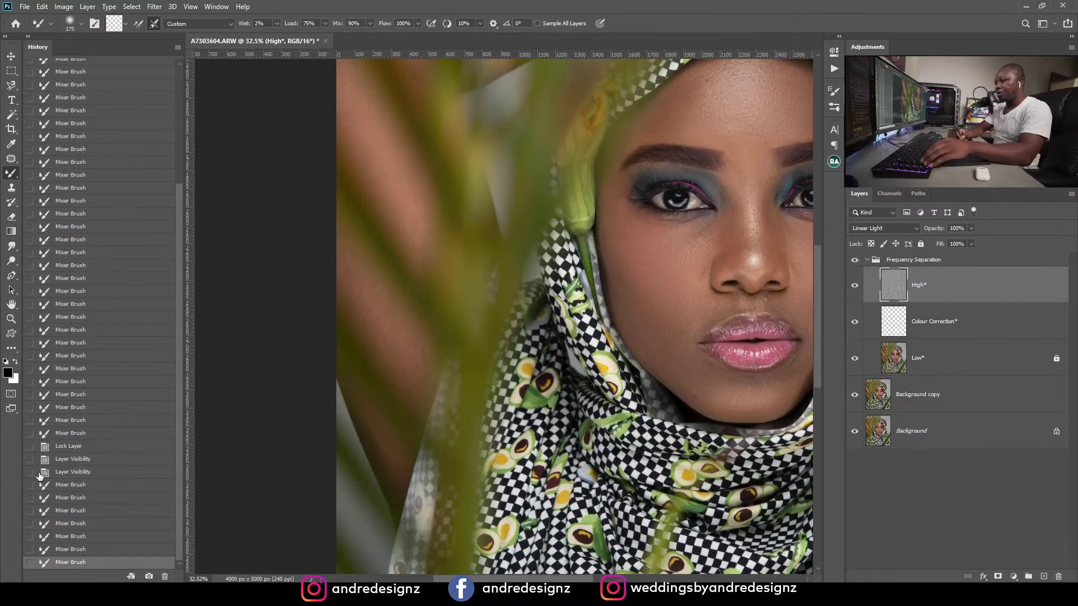
left_click(107, 549)
left_click(143, 538)
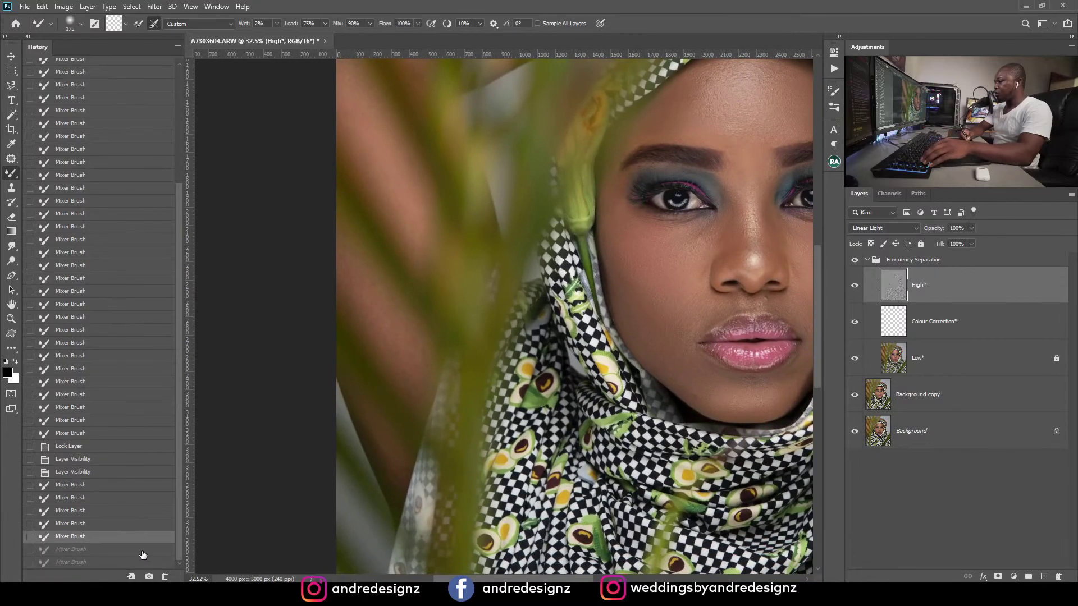
left_click(142, 550)
Step: Make the Low* layer active, unlock it, and blend the skin of the raised arm behind the leaves
left_click(950, 363)
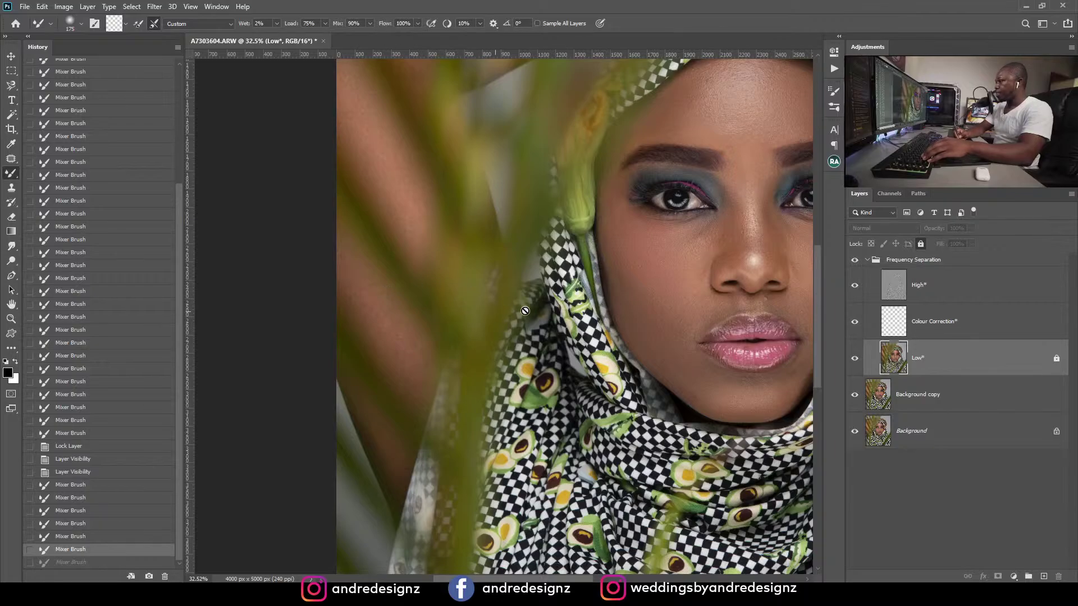
left_click(912, 289)
left_click(926, 351)
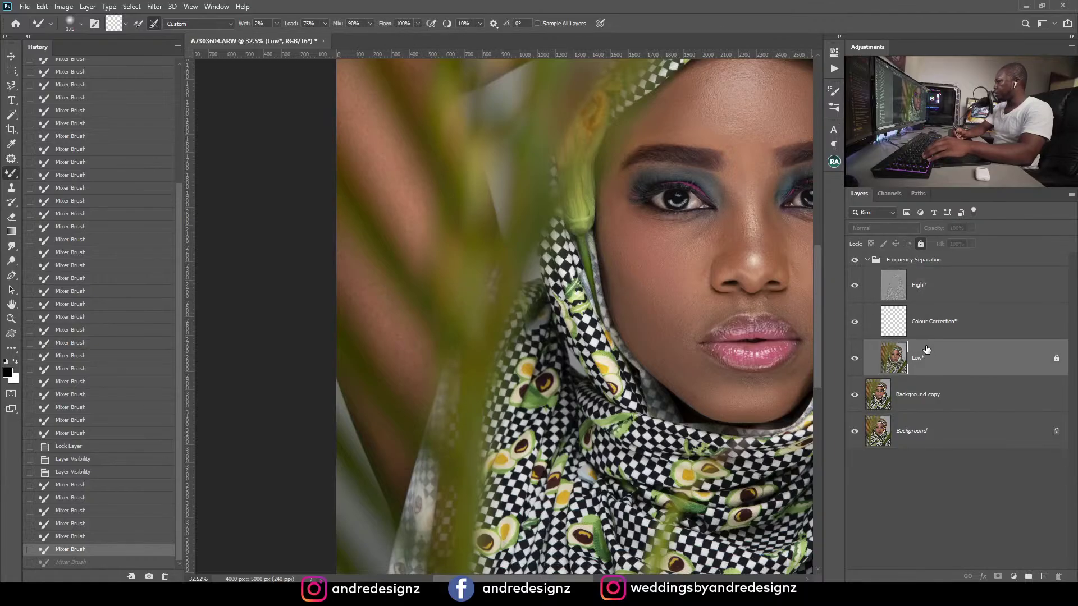
left_click(921, 244)
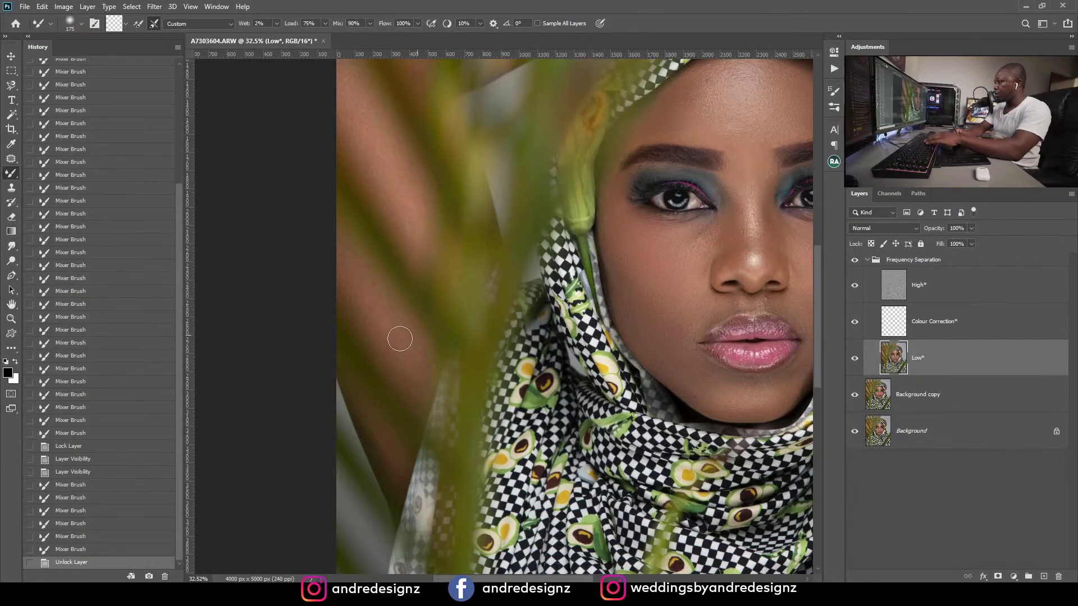
left_click_drag(415, 337, 426, 337)
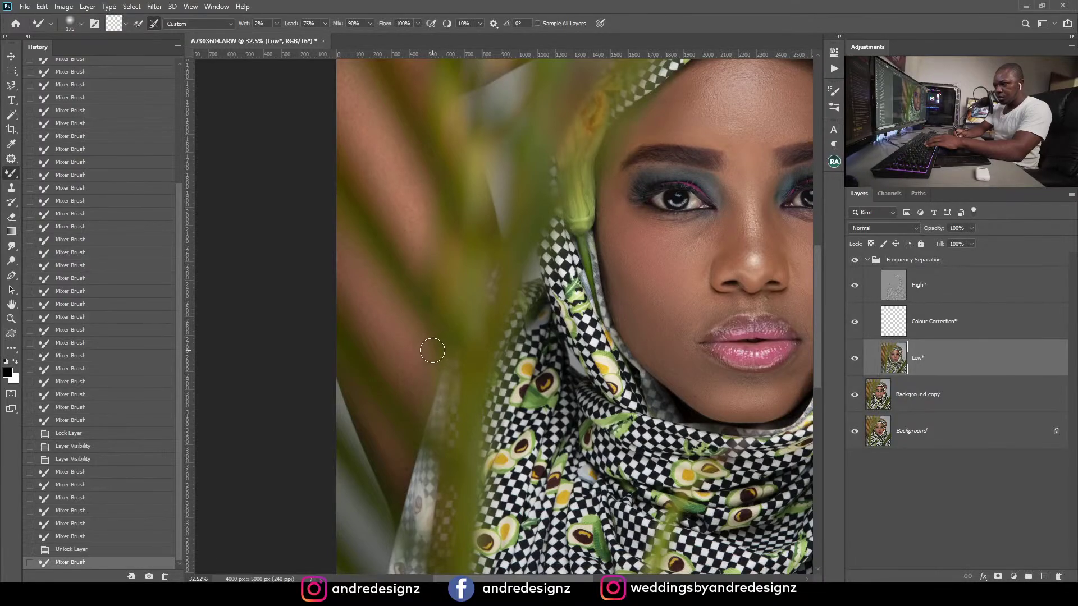
left_click_drag(481, 293, 432, 436)
left_click_drag(422, 279, 406, 341)
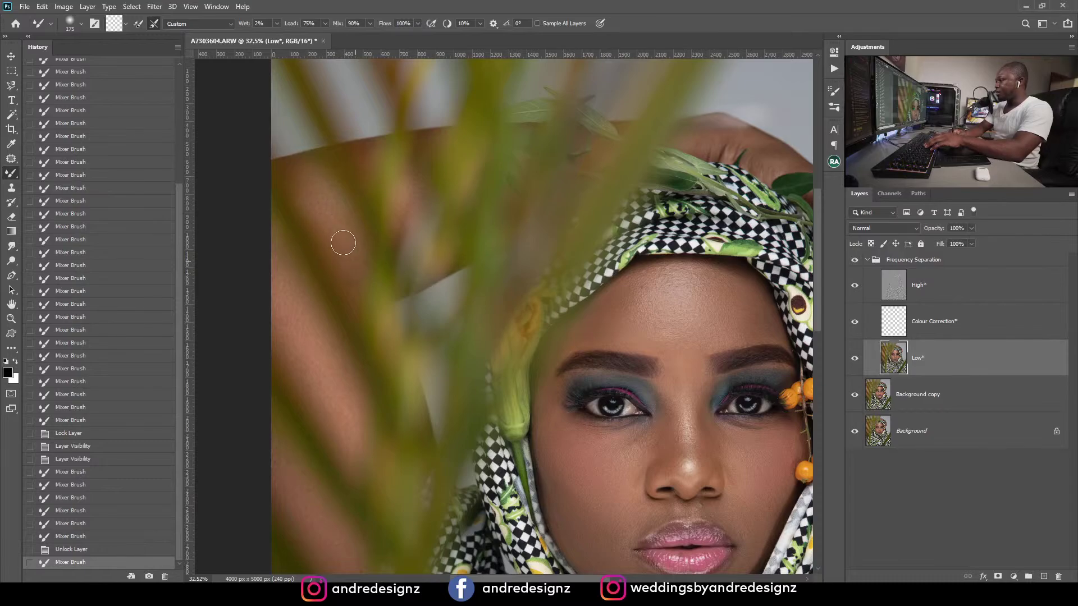
left_click_drag(343, 243, 292, 128)
Step: Blend the skin on the raised hand above the headscarf and on the lower face with the Mixer Brush
mouse_move(476, 227)
left_mouse_down()
mouse_move(194, 194)
mouse_move(513, 251)
left_mouse_up()
left_click_drag(391, 103, 432, 109)
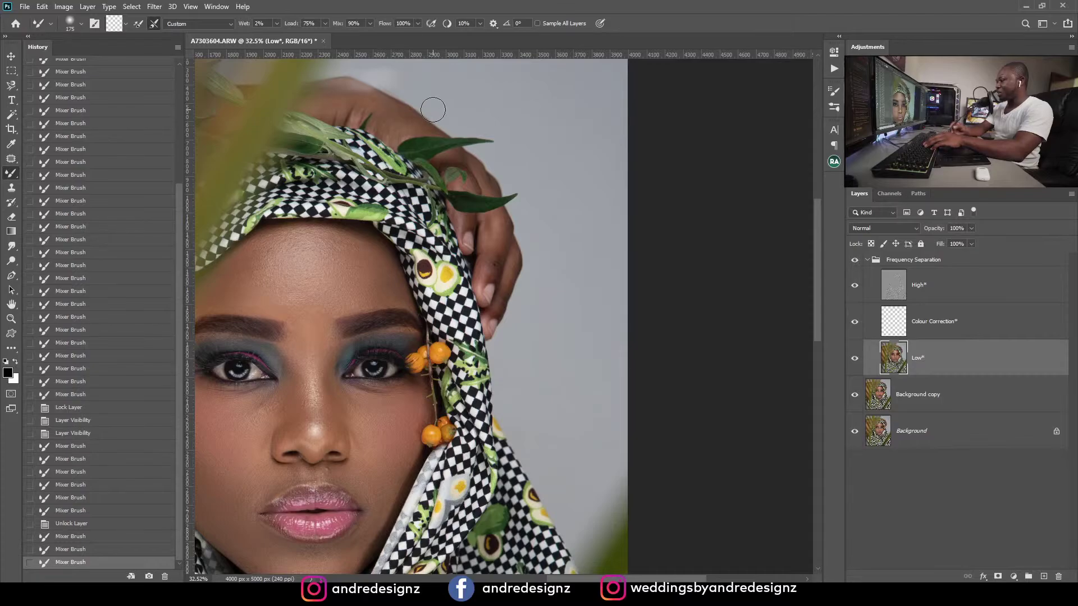
scroll(433, 109, "down", 4)
scroll(562, 311, "up", 5)
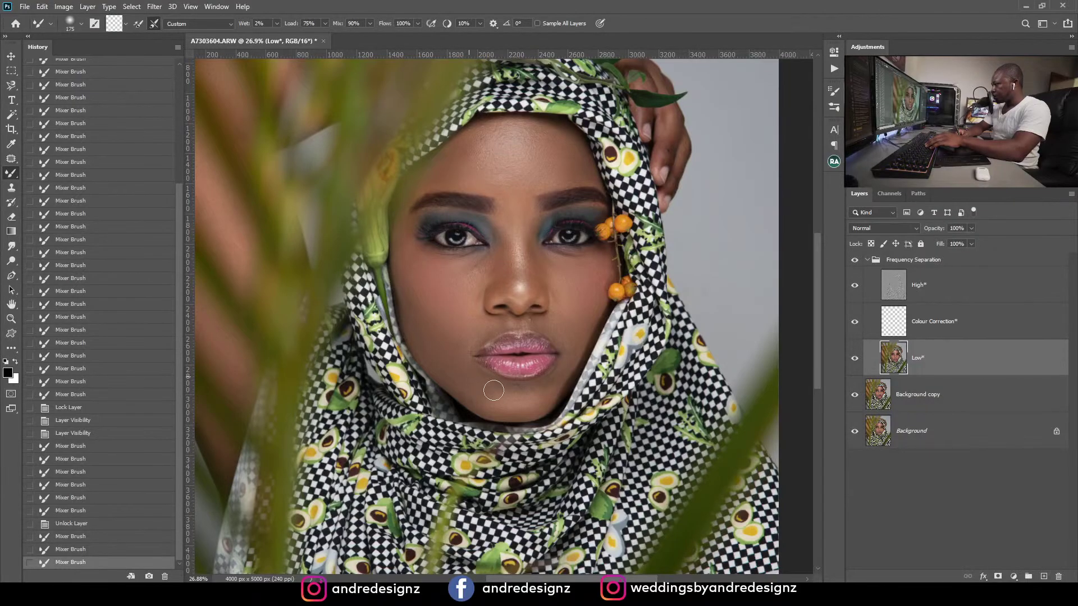
left_click_drag(493, 390, 433, 353)
Step: Inspect the skin texture around the lips and jaw at 100%, and collapse the Frequency Separation group
key("ctrl+plus")
key("ctrl+plus")
key("ctrl+plus")
key("ctrl+plus")
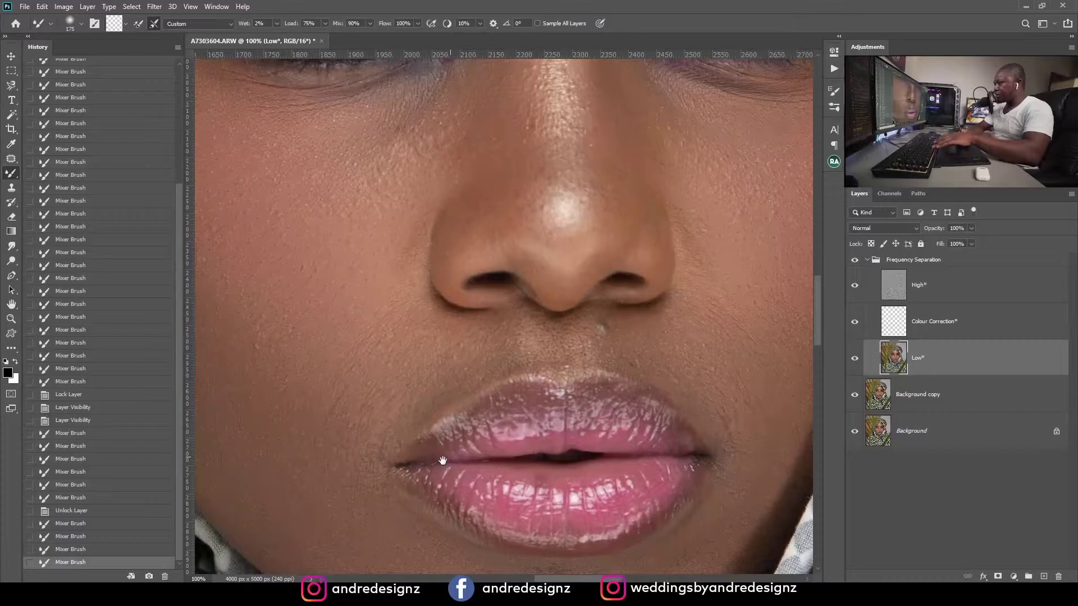
mouse_move(443, 461)
left_mouse_down()
mouse_move(662, 175)
mouse_move(654, 192)
left_mouse_up()
mouse_move(589, 357)
left_mouse_down()
mouse_move(503, 337)
mouse_move(525, 337)
left_mouse_up()
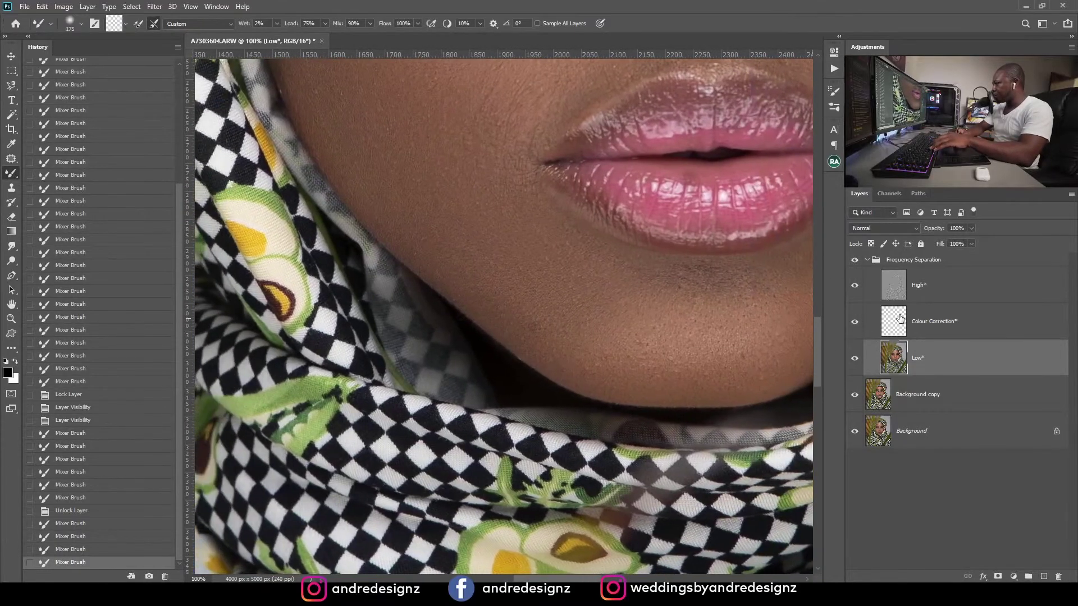
left_click(867, 260)
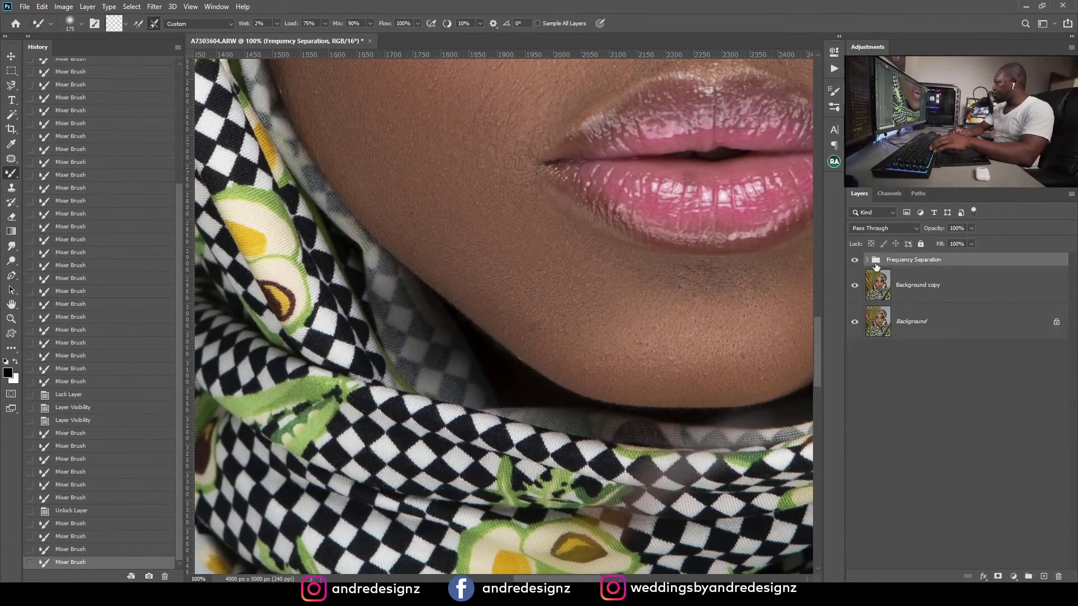
Step: Make the Low* layer in the Frequency Separation group active and blend the cheek beside the nose with an 80 px Mixer Brush
scroll(729, 236, "down", 8)
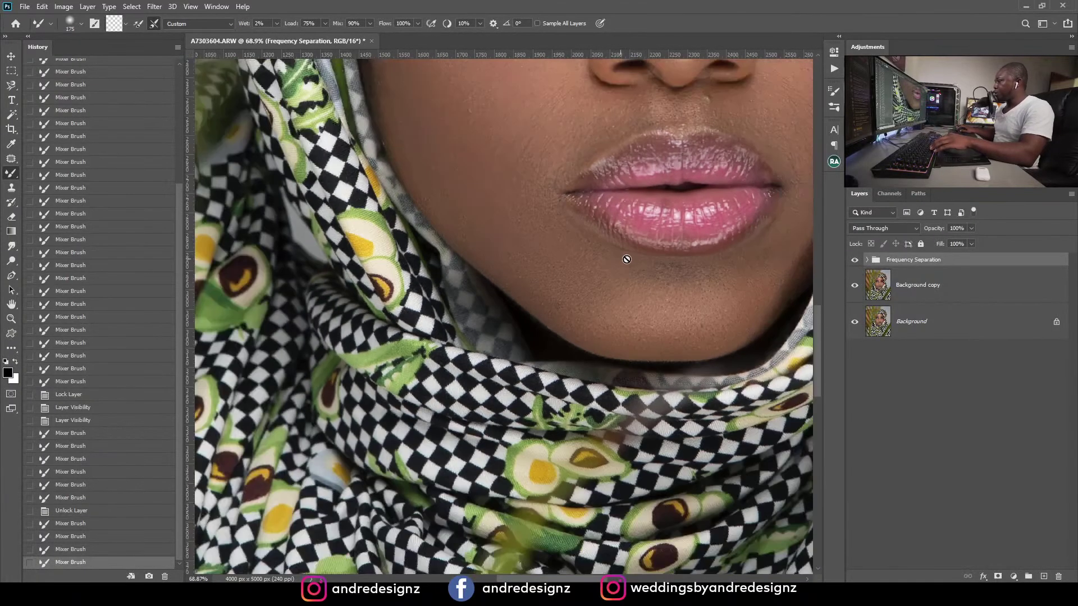
scroll(732, 231, "up", 8)
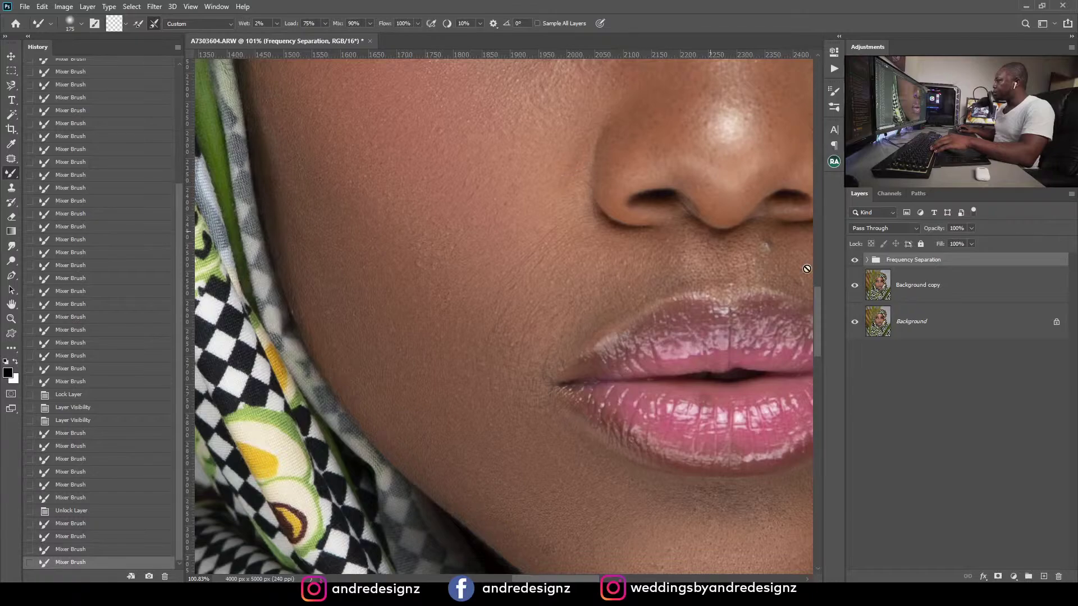
left_click(868, 260)
left_click(923, 356)
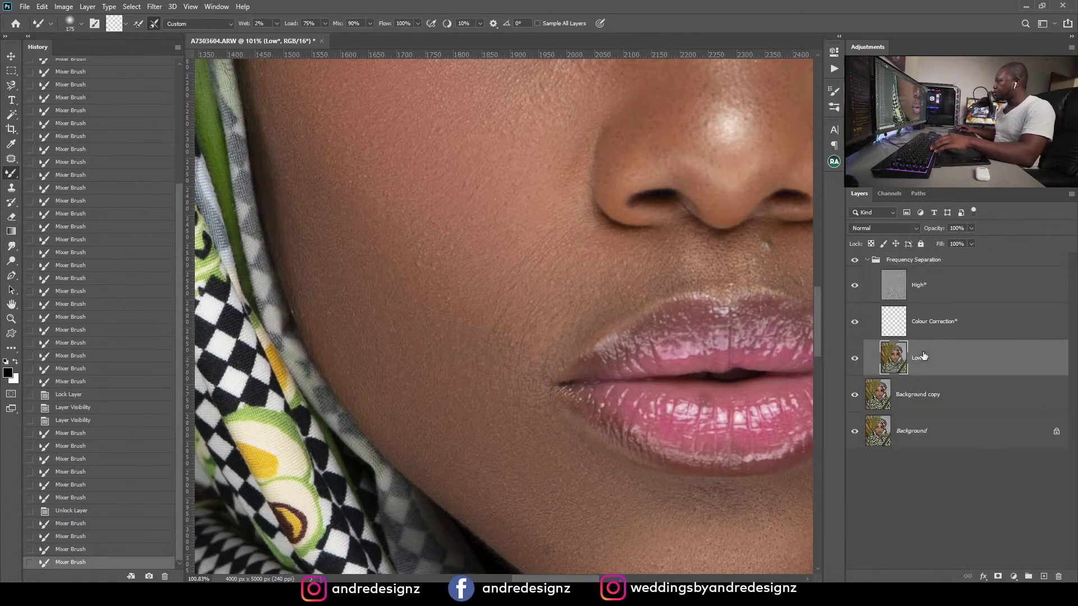
key("bracketleft")
key("bracketleft")
key("bracketleft")
key("bracketleft")
key("bracketleft")
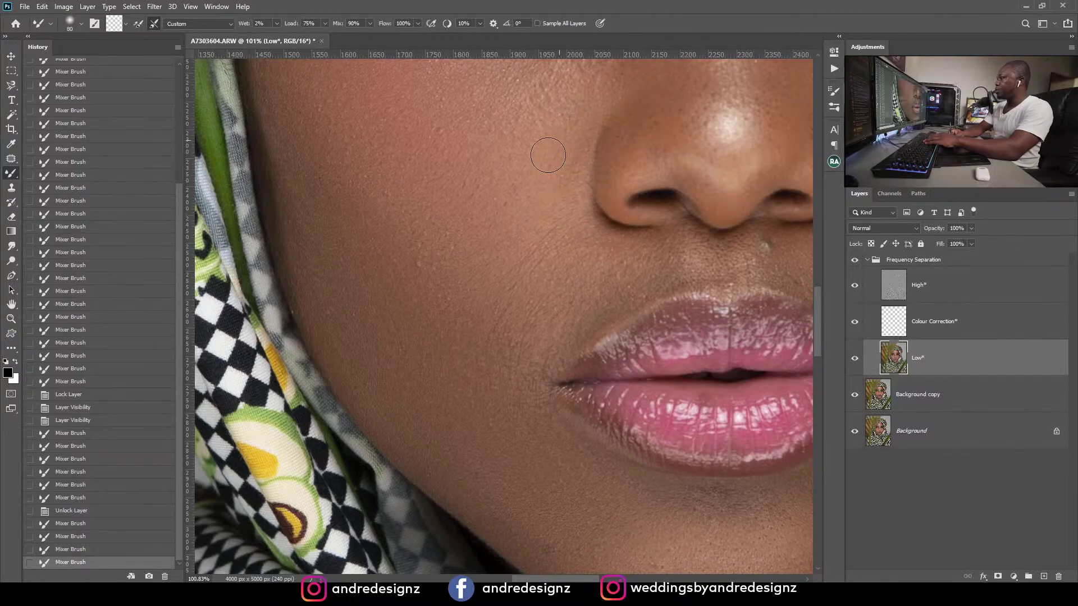
mouse_move(574, 221)
left_mouse_down()
mouse_move(553, 189)
mouse_move(569, 245)
left_mouse_up()
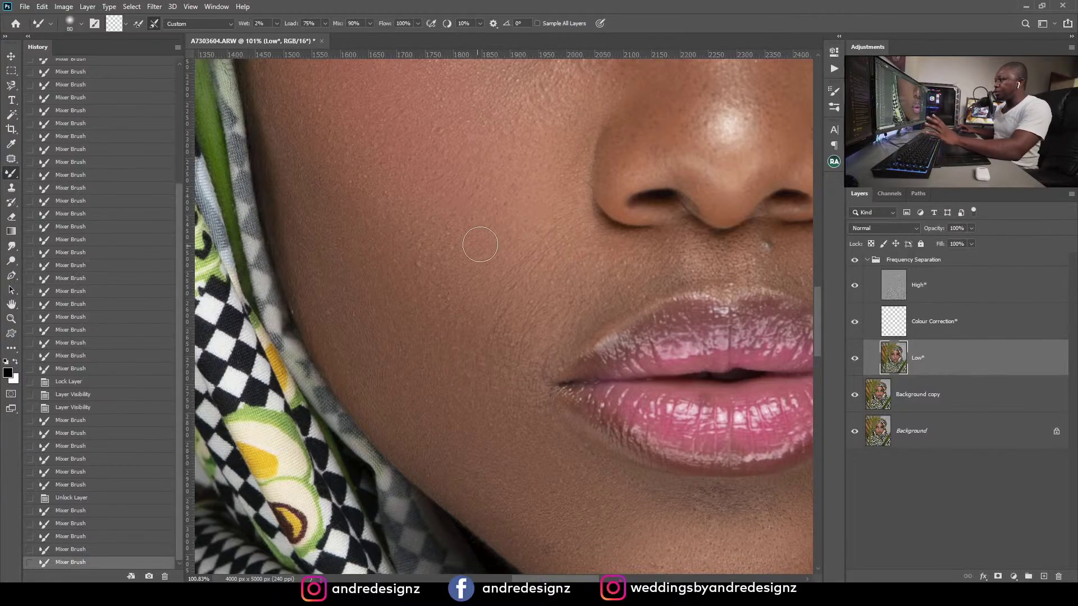
Step: Blend the skin under the eye nearest the orange berries and beside the mouth corner on that same side of the face
scroll(484, 239, "down", 5)
scroll(490, 236, "down", 4)
scroll(514, 230, "up", 2)
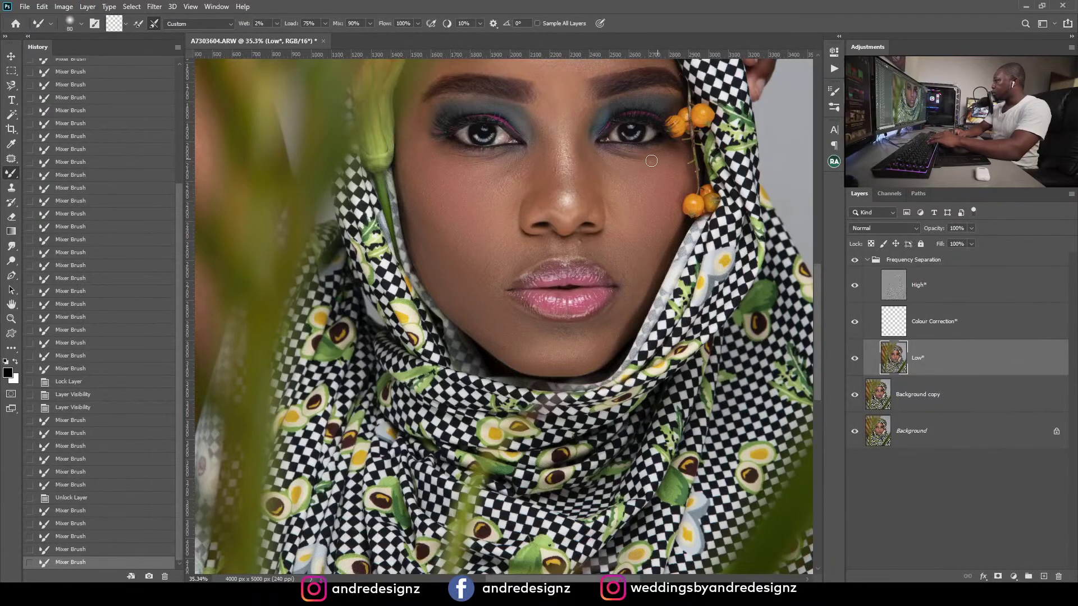
left_click_drag(642, 167, 631, 179)
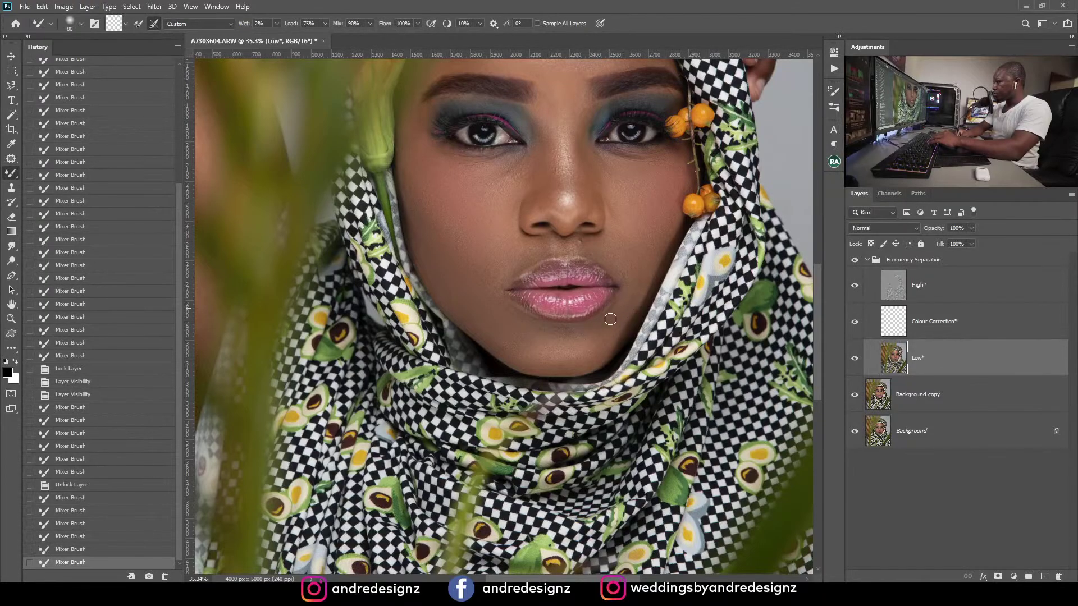
mouse_move(609, 314)
left_mouse_down()
mouse_move(640, 289)
mouse_move(630, 301)
left_mouse_up()
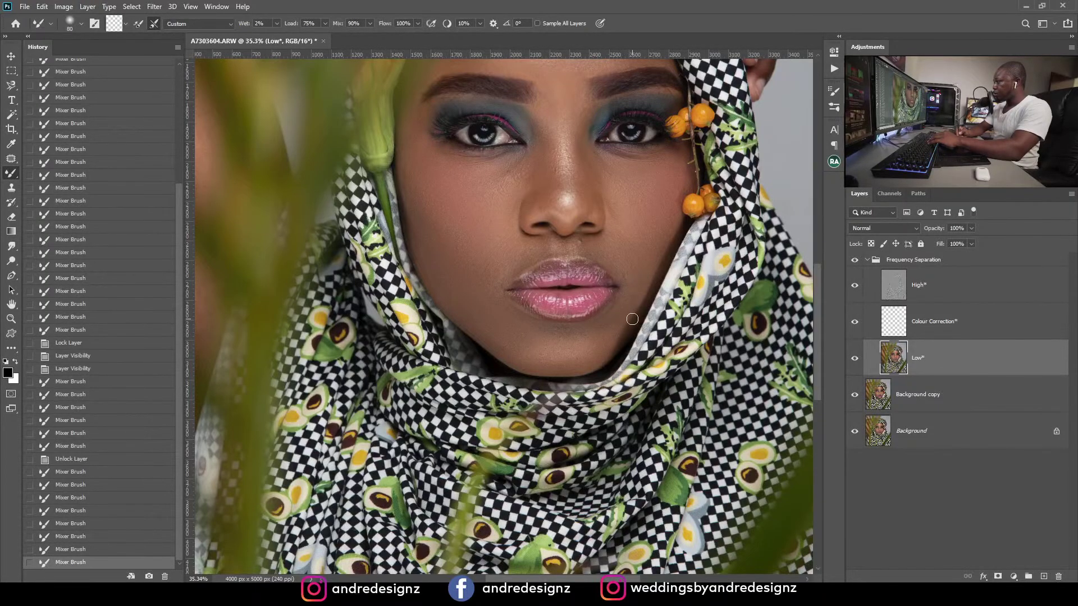
Step: Compare the face before and after retouching by hiding and showing the Frequency Separation group twice
key("ctrl+0")
key("ctrl+plus")
key("ctrl+plus")
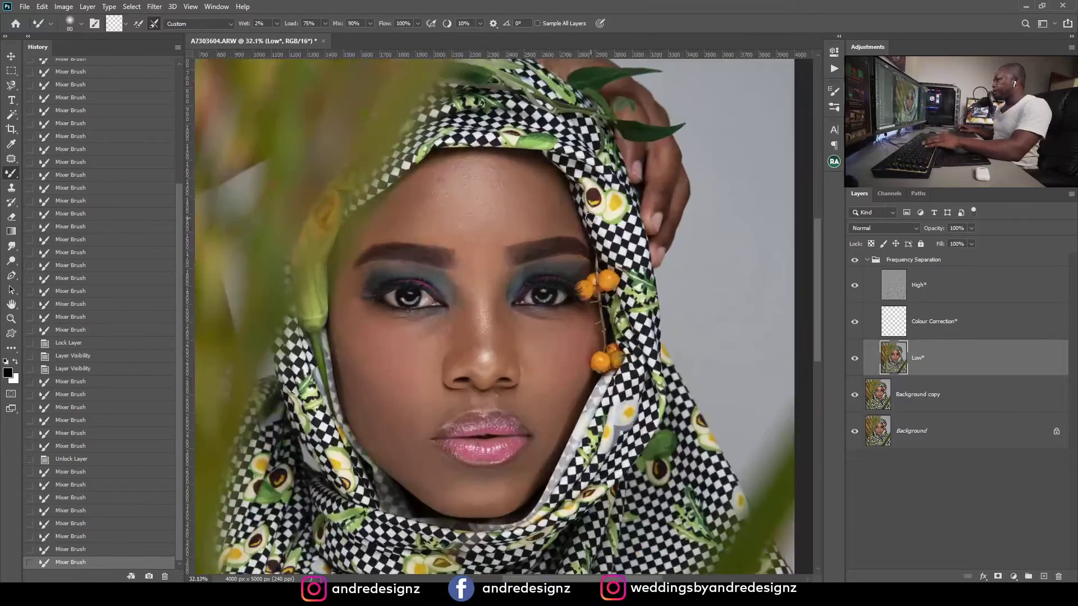
key("ctrl+minus")
key("ctrl+minus")
scroll(603, 285, "up", 8)
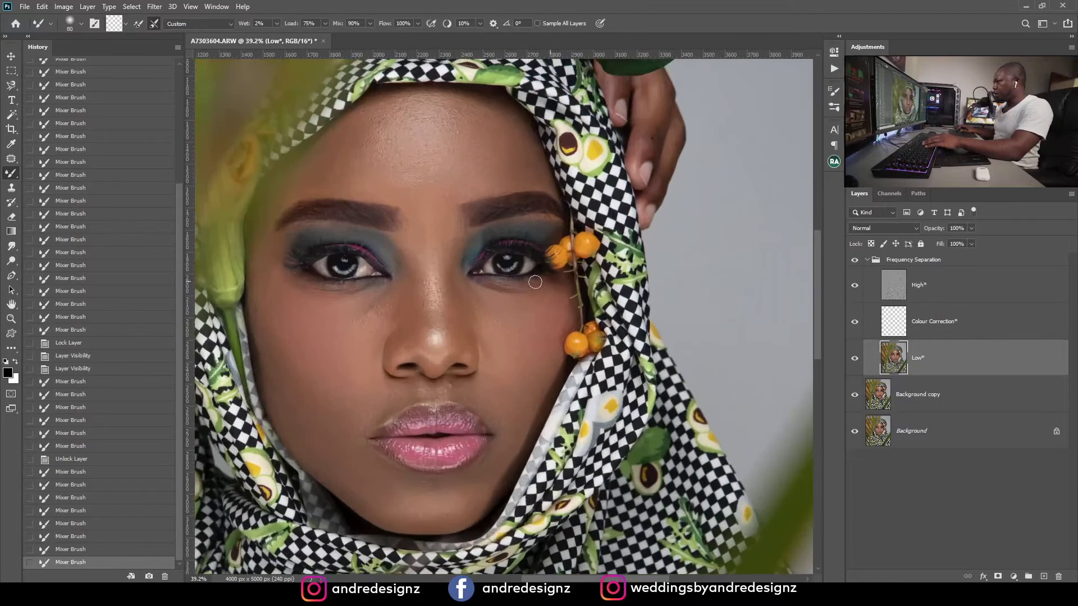
left_click_drag(435, 277, 504, 286)
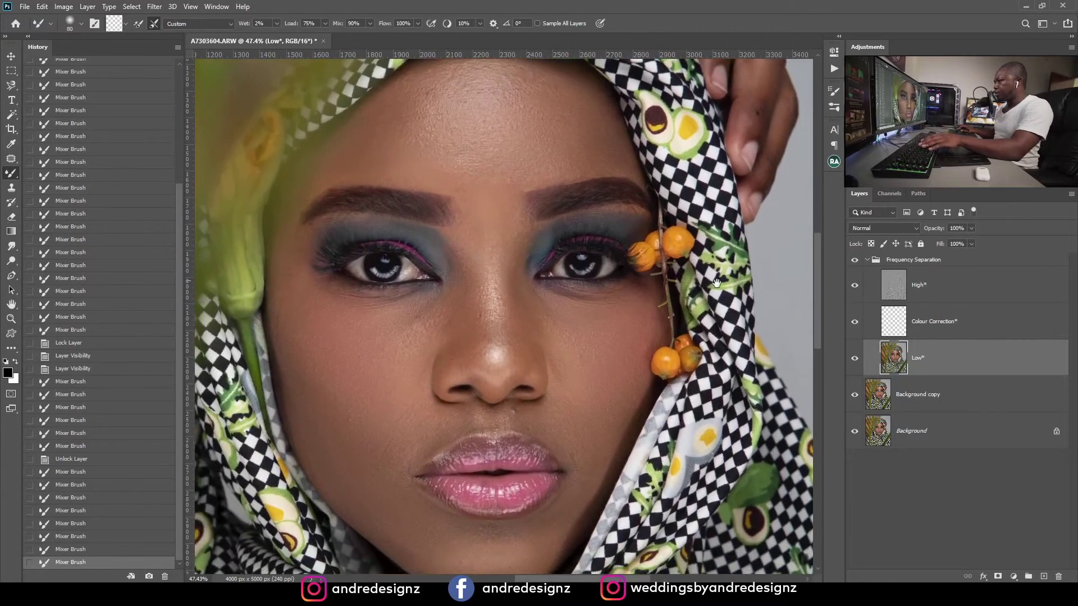
left_click(855, 261)
left_click(856, 261)
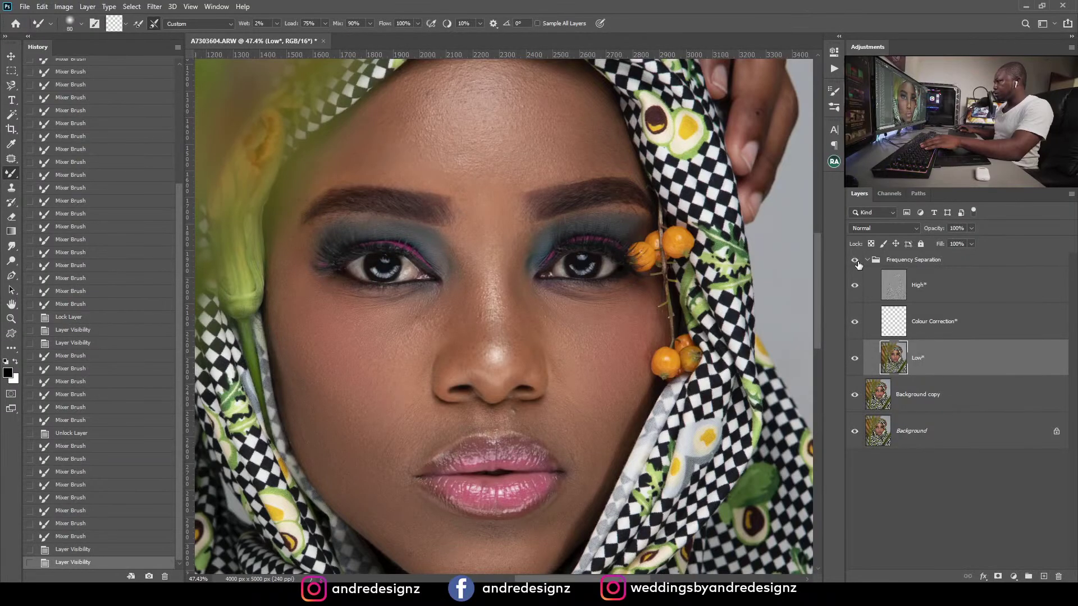
left_click(855, 261)
left_click(855, 261)
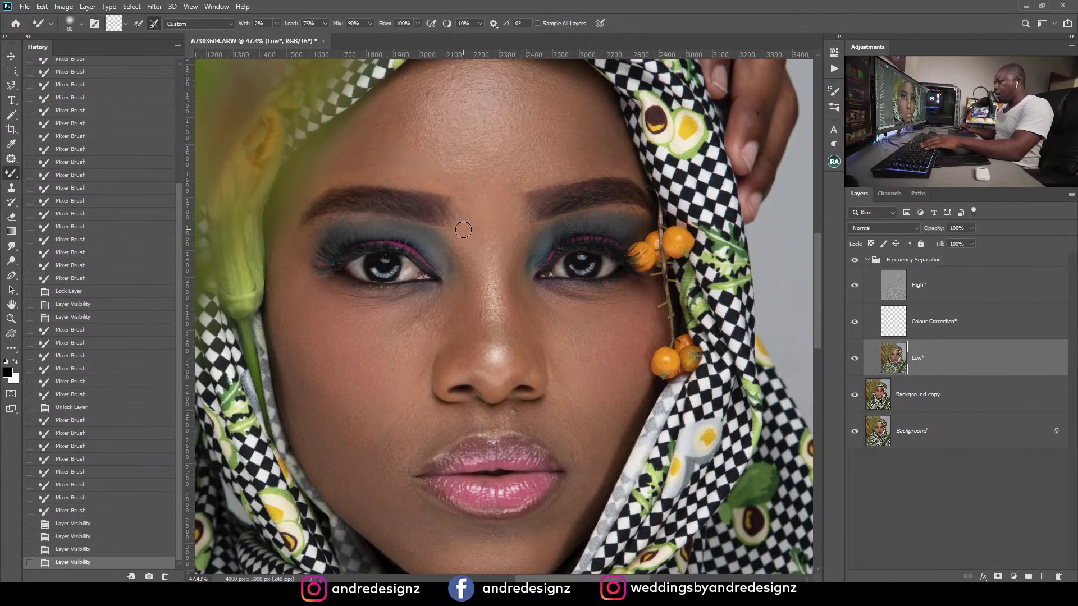
scroll(463, 230, "down", 2)
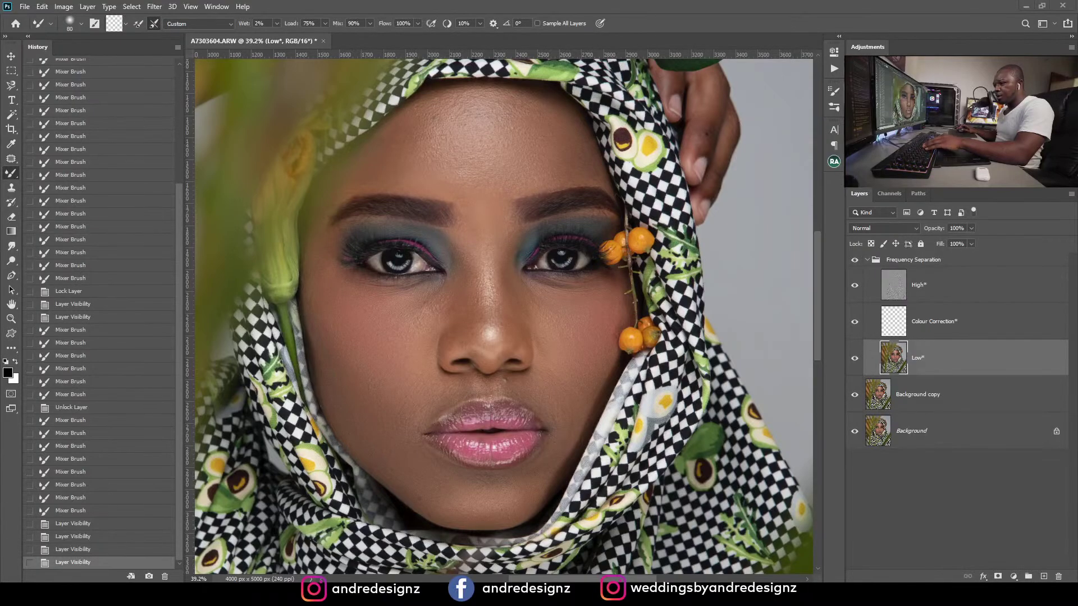
Step: Make the Colour Correction* layer active, switch to the regular Brush tool, and sample the reddish skin colour from the cheek
left_click(941, 328)
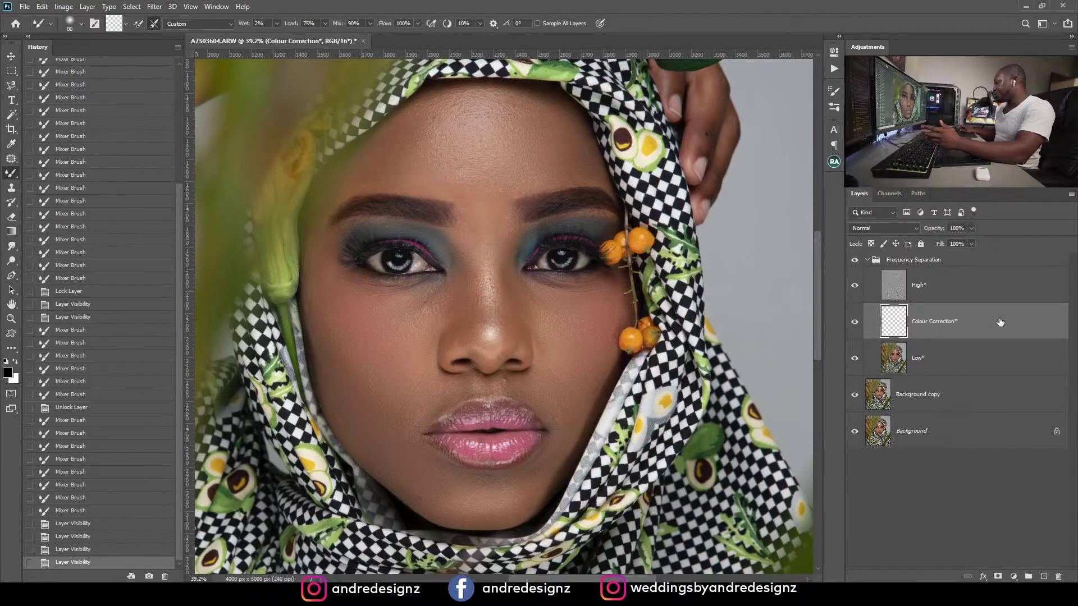
scroll(529, 396, "up", 4)
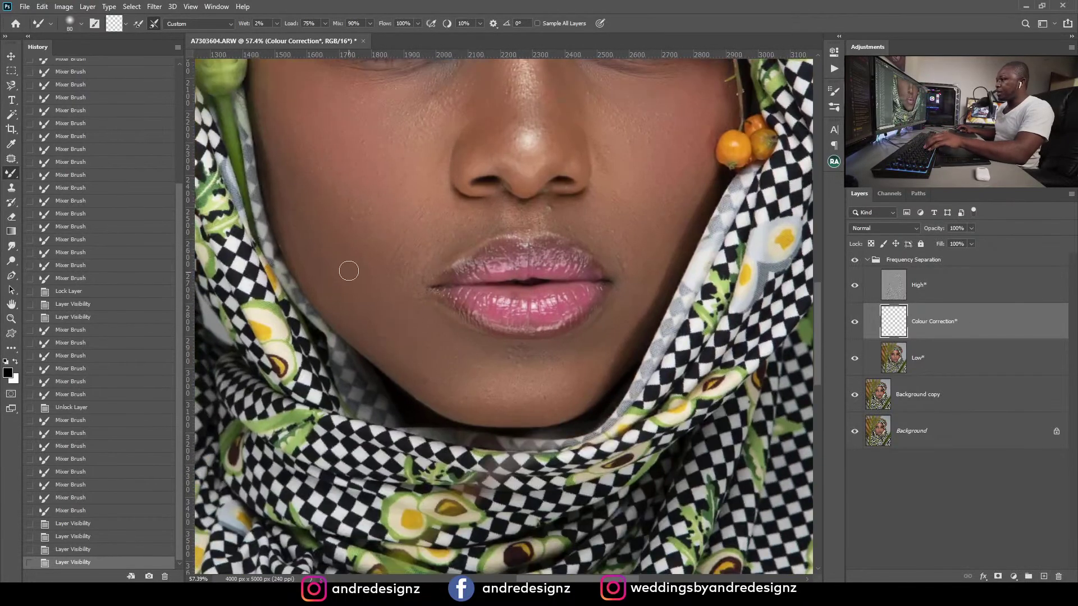
scroll(576, 358, "up", 3)
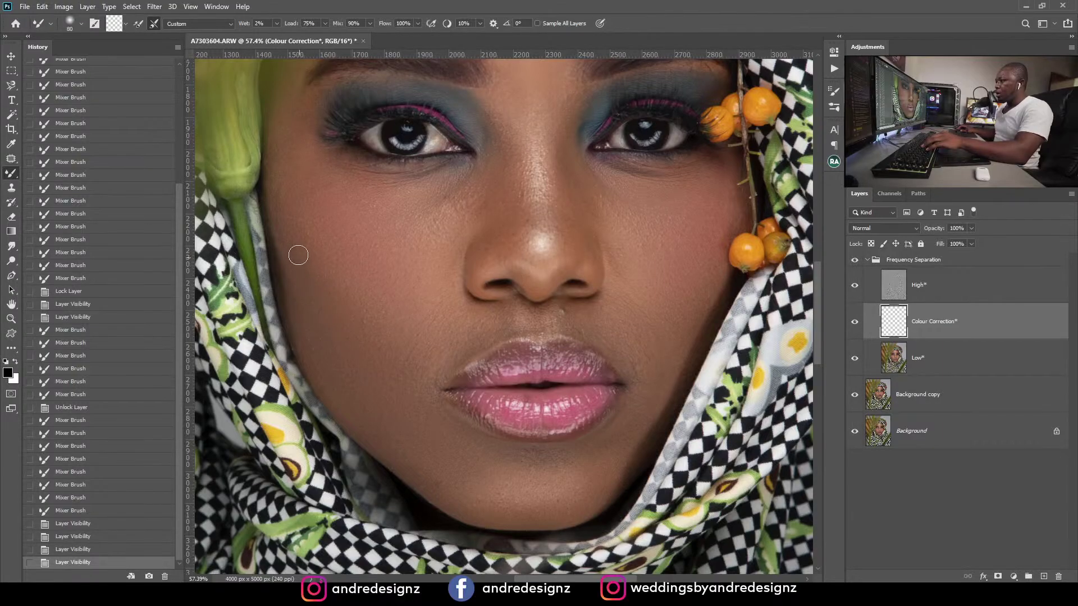
scroll(401, 270, "down", 2)
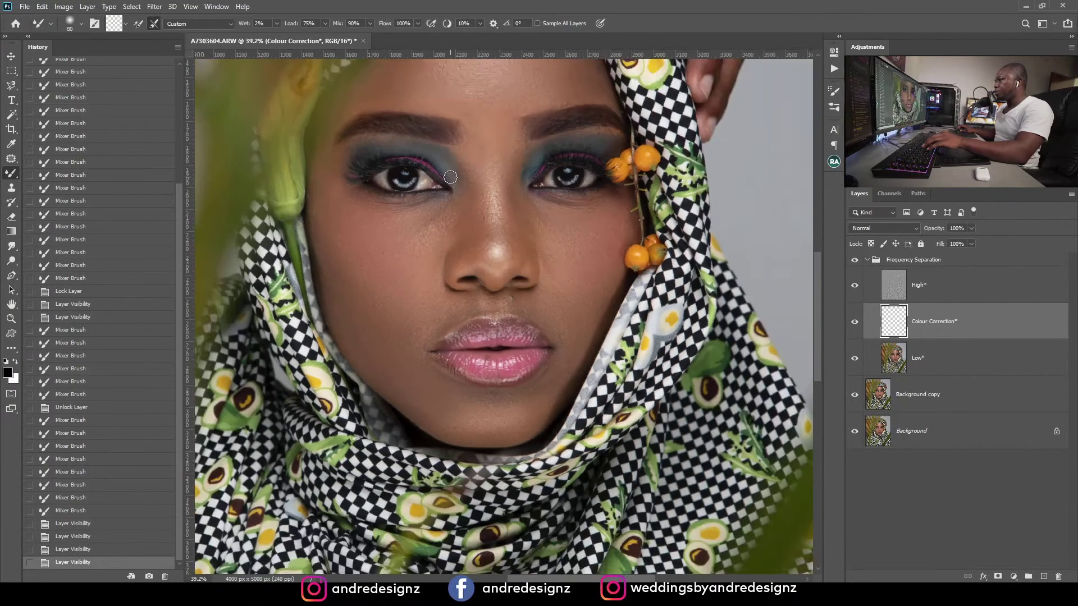
scroll(405, 335, "down", 1)
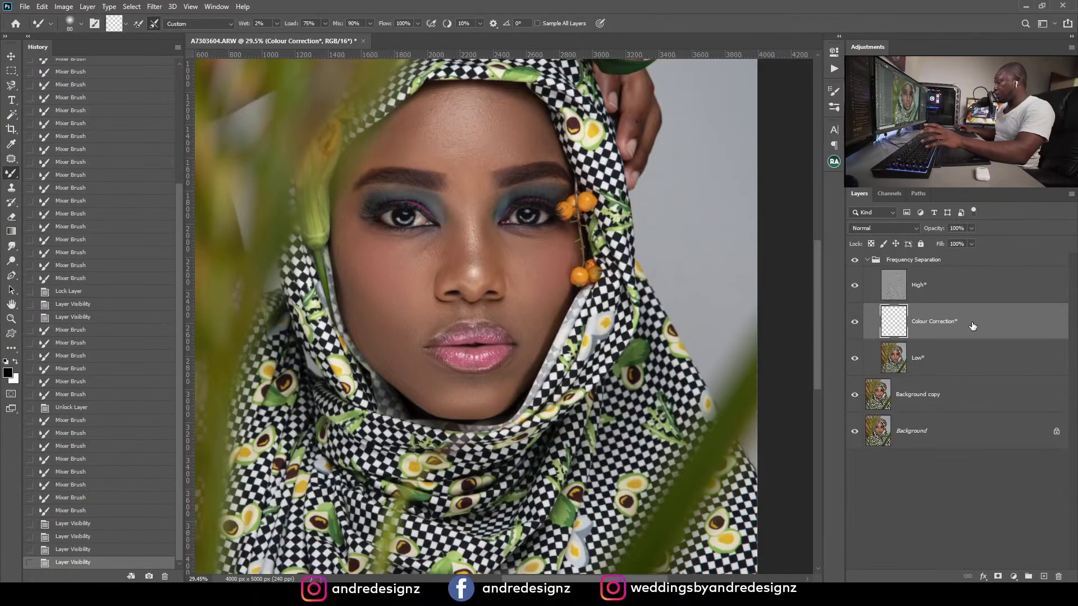
right_click(16, 171)
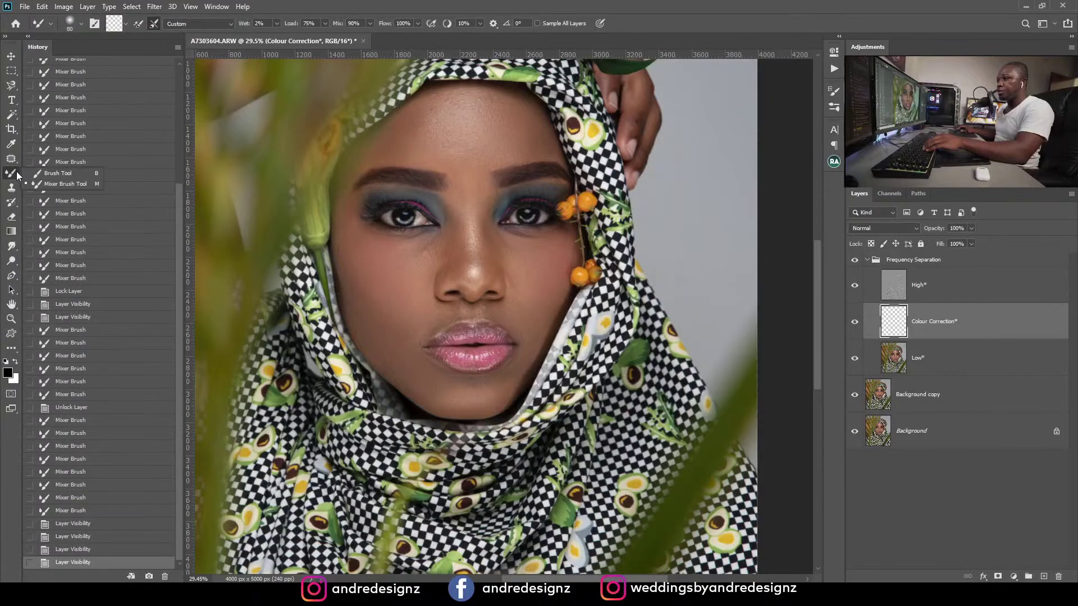
left_click(63, 173)
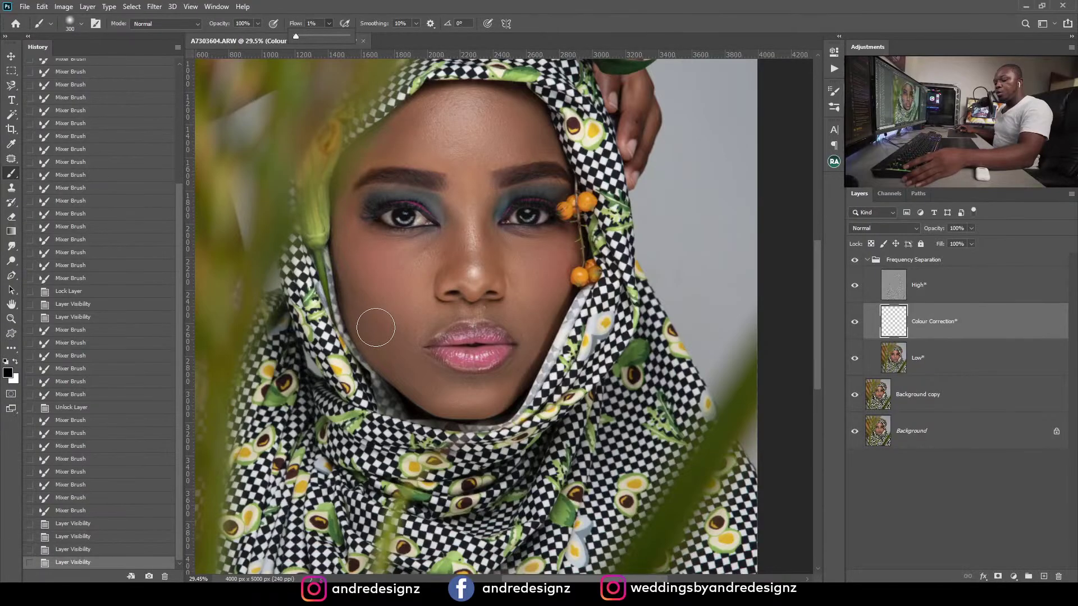
left_click(400, 277, "alt")
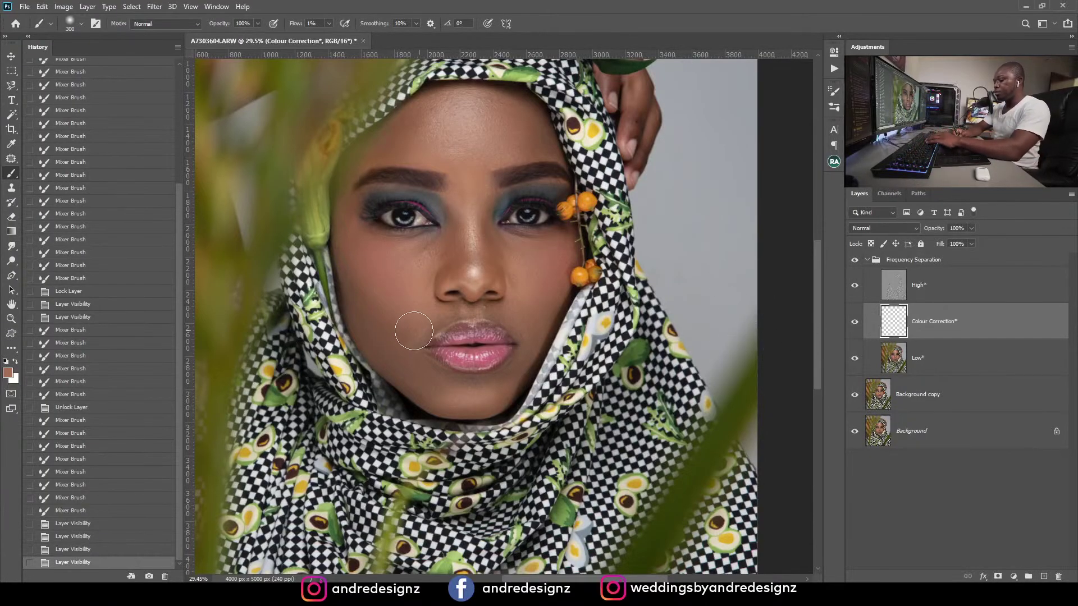
Step: Paint the sampled colour over the cheek, mouth corner and jaw on the plant side with a 200 px brush at 1% flow
key("bracketleft")
key("bracketleft")
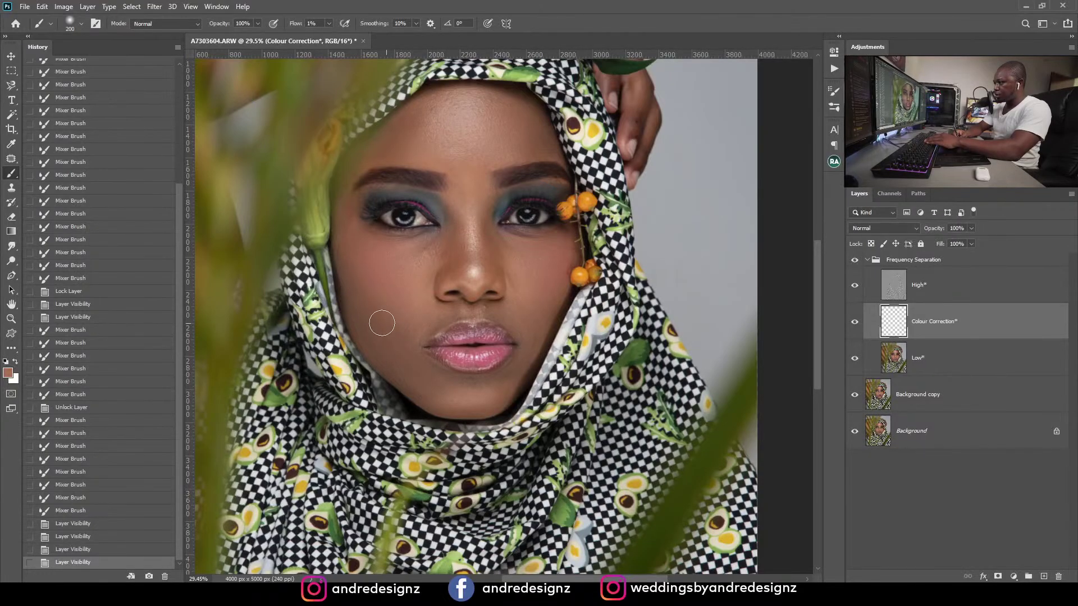
mouse_move(382, 323)
left_mouse_down()
mouse_move(424, 388)
mouse_move(398, 333)
left_mouse_up()
mouse_move(397, 334)
left_mouse_down()
mouse_move(358, 307)
mouse_move(348, 278)
mouse_move(371, 338)
mouse_move(402, 347)
mouse_move(397, 334)
mouse_move(419, 358)
left_mouse_up()
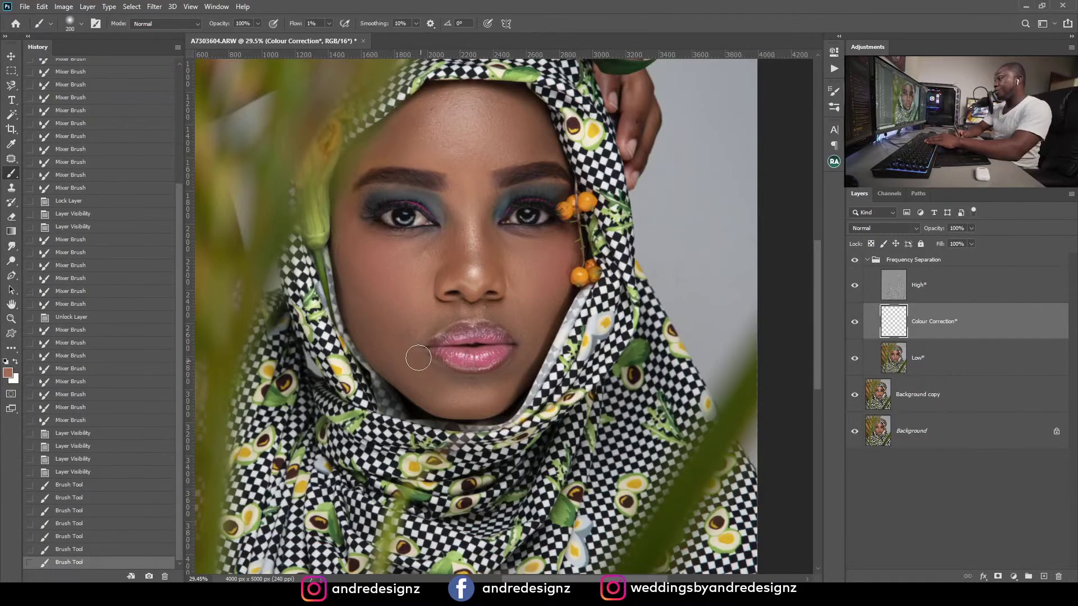
mouse_move(366, 306)
left_mouse_down()
mouse_move(340, 260)
mouse_move(340, 290)
mouse_move(409, 367)
mouse_move(394, 367)
mouse_move(429, 387)
mouse_move(406, 337)
mouse_move(440, 376)
left_mouse_up()
mouse_move(440, 375)
left_mouse_down()
mouse_move(467, 391)
mouse_move(355, 333)
mouse_move(416, 382)
left_mouse_up()
left_click_drag(416, 383, 430, 366)
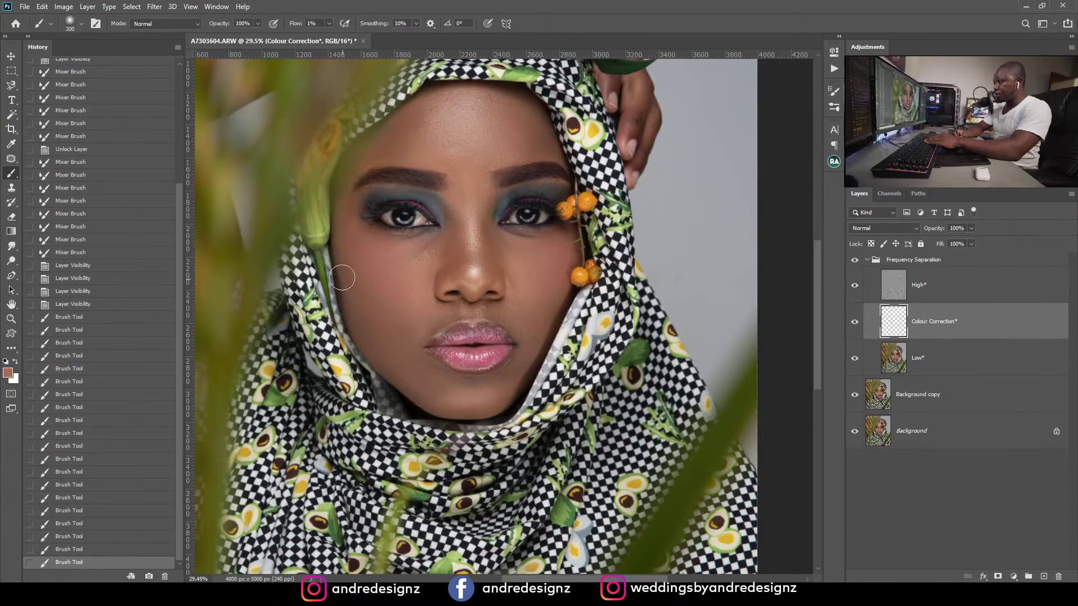
mouse_move(340, 264)
left_mouse_down()
mouse_move(352, 288)
mouse_move(345, 263)
mouse_move(395, 314)
left_mouse_up()
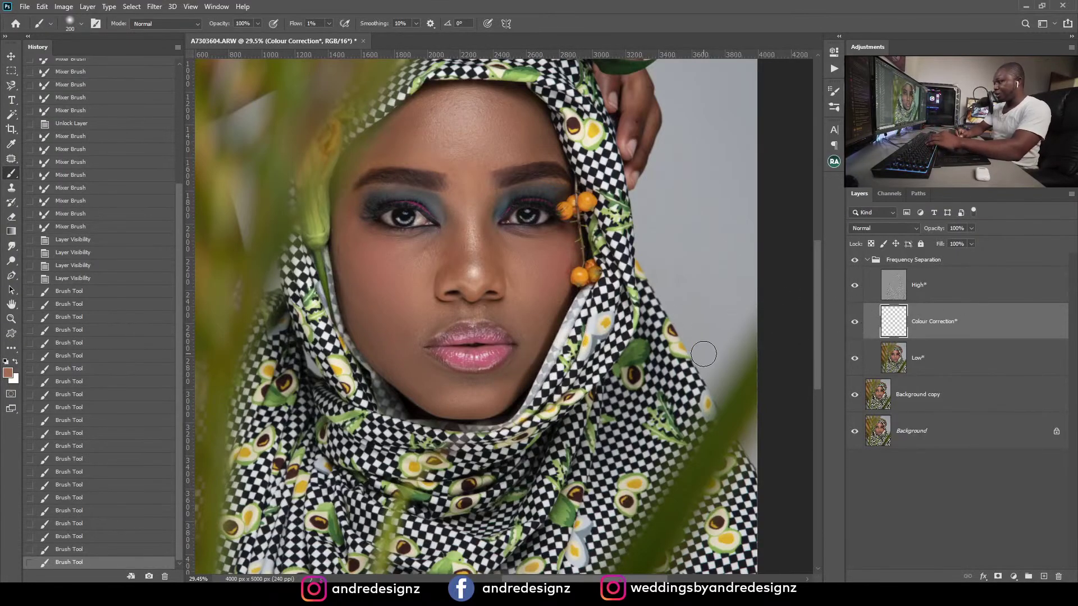
Step: Zoom in to 50% and compare the face with the Colour Correction* layer hidden and shown
key("ctrl+plus")
key("ctrl+plus")
key("ctrl+plus")
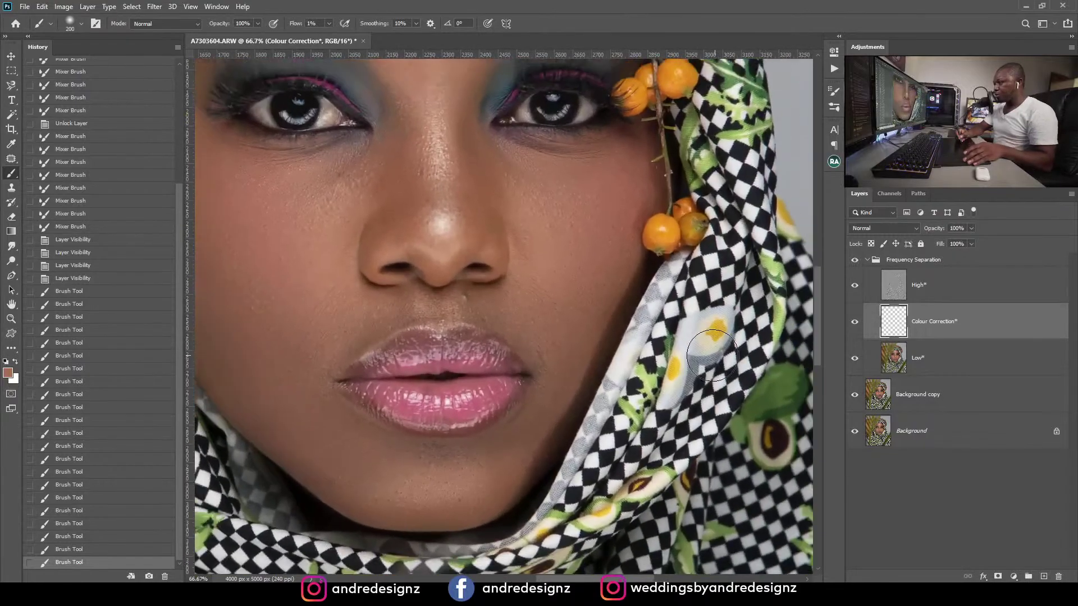
key("ctrl+minus")
key("ctrl+minus")
key("ctrl+plus")
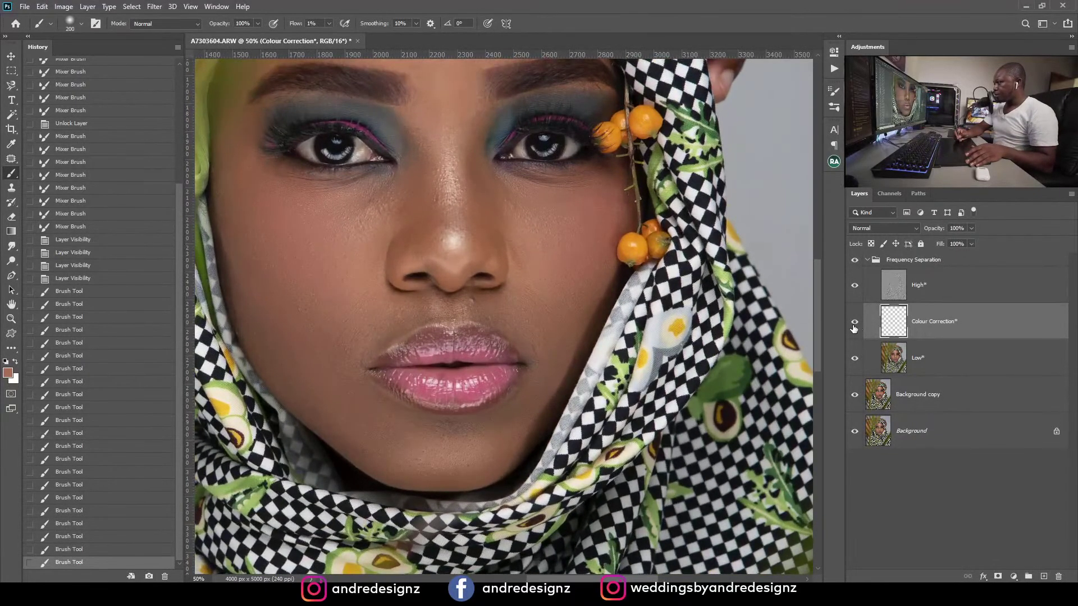
left_click(854, 322)
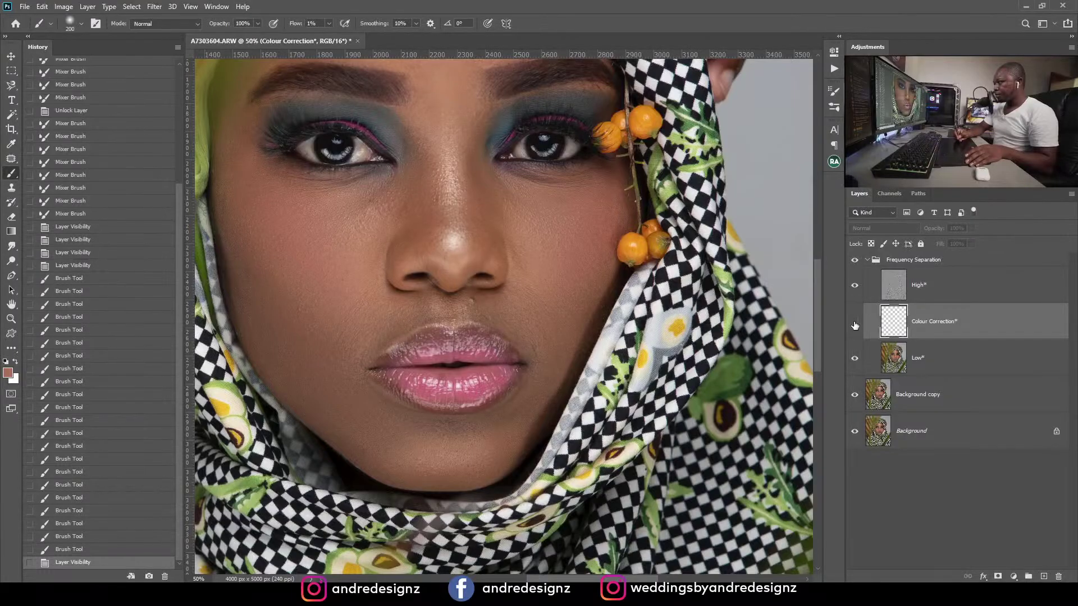
left_click(855, 324)
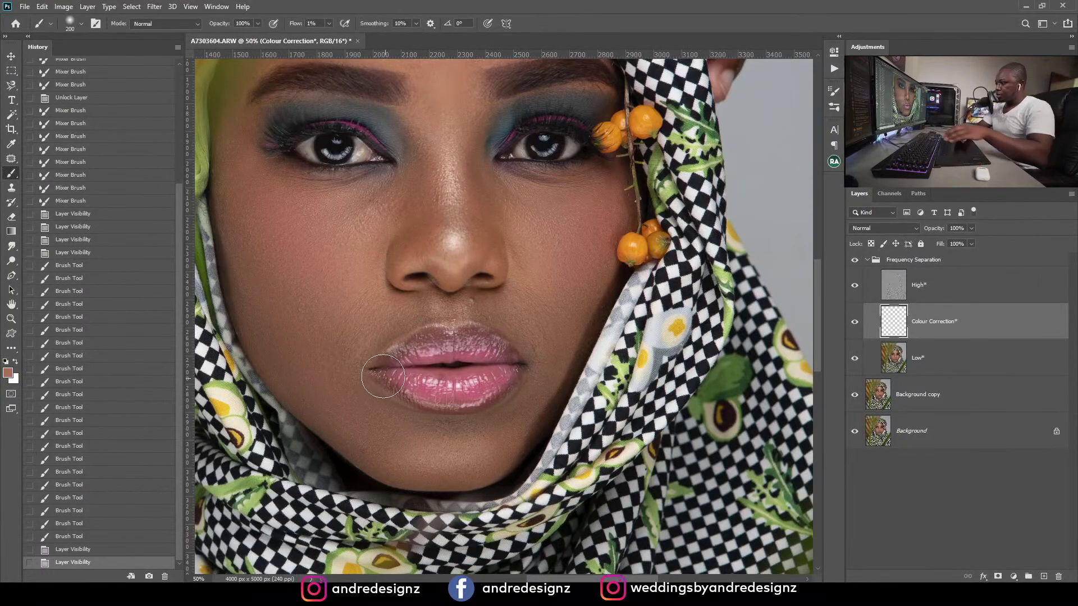
Step: Paint more of the sampled skin colour beside and below the mouth corner and along the outer cheek on the plant side
left_click_drag(344, 359, 343, 344)
left_click_drag(397, 414, 362, 415)
mouse_move(343, 415)
left_mouse_down()
mouse_move(320, 396)
mouse_move(355, 427)
left_mouse_up()
left_click_drag(226, 227, 240, 254)
mouse_move(227, 207)
left_mouse_down()
mouse_move(266, 300)
mouse_move(248, 291)
mouse_move(272, 355)
mouse_move(312, 388)
left_mouse_up()
Step: Sample the skin colour from the cheek beside the orange berries and paint it over the lower part of that cheek
left_click(589, 336, "alt")
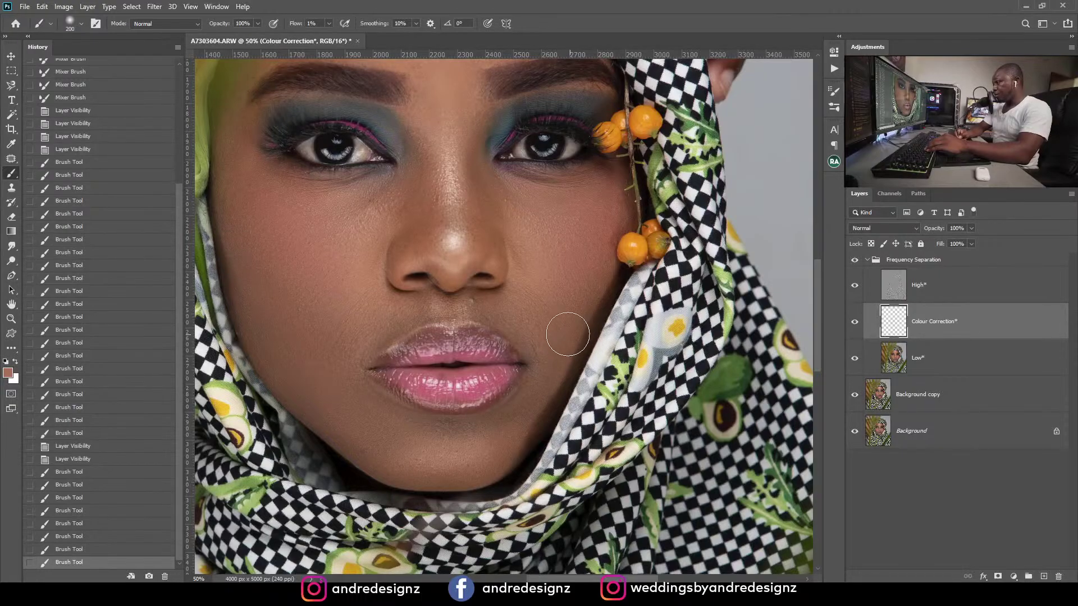
left_click(579, 249, "alt")
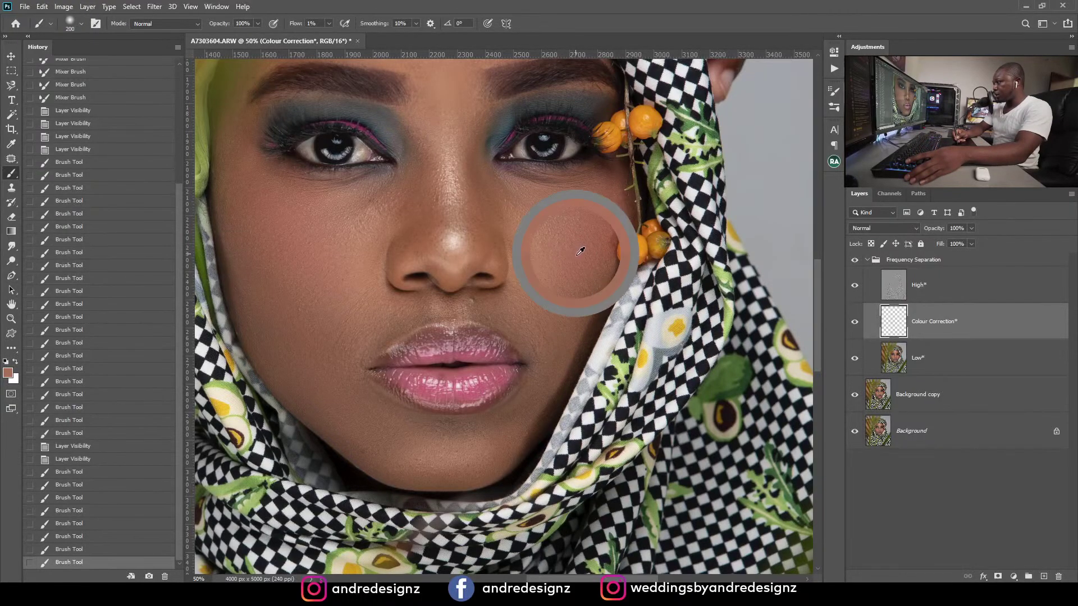
left_click_drag(584, 292, 580, 293)
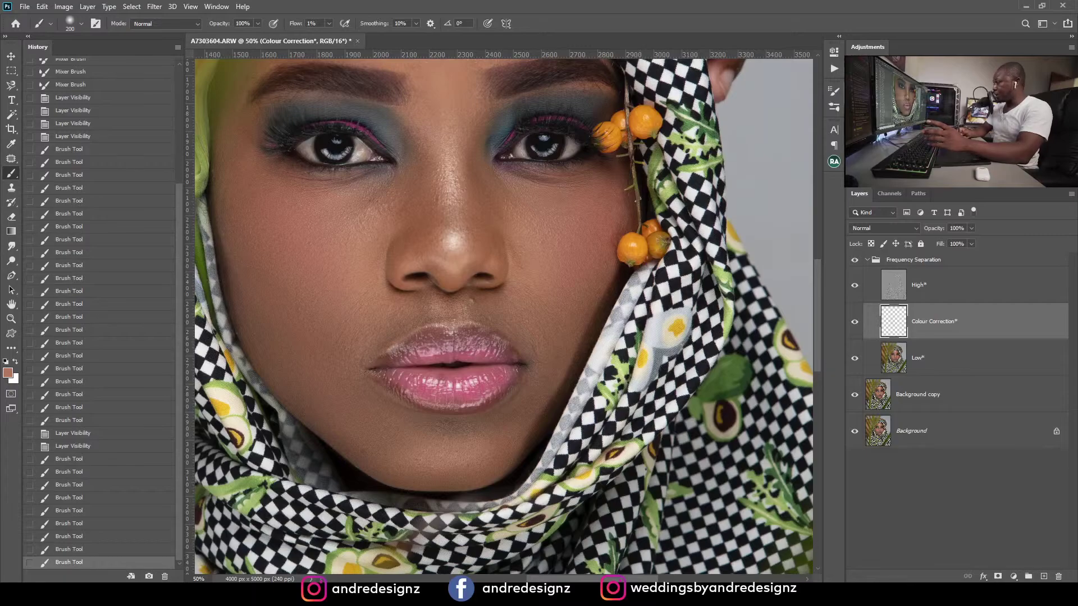
Step: Add a new layer above Colour Correction* and rename it CC
left_click(1043, 577)
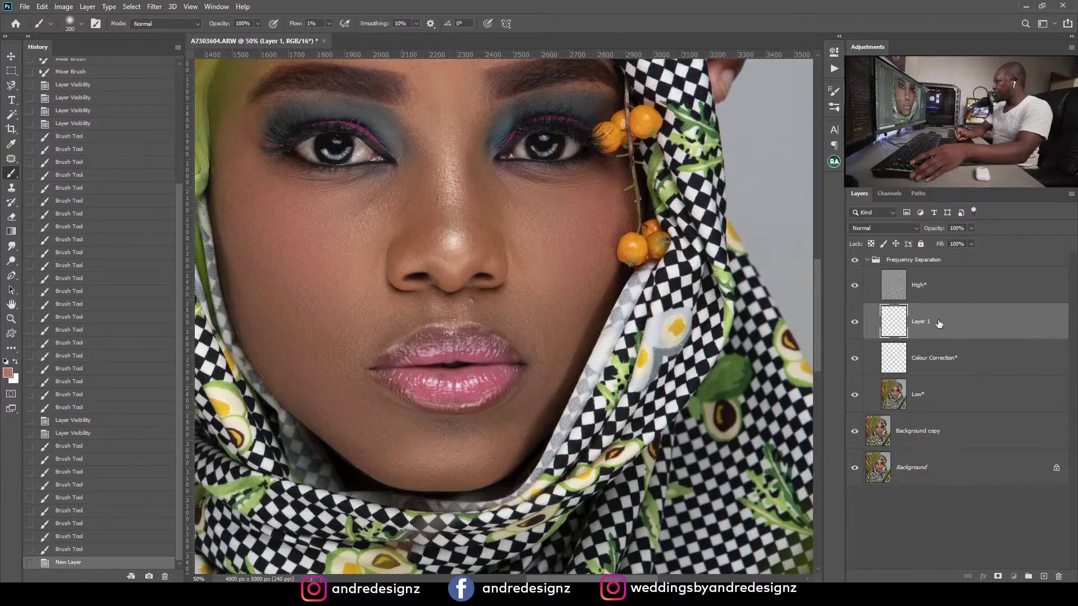
double_click(925, 322)
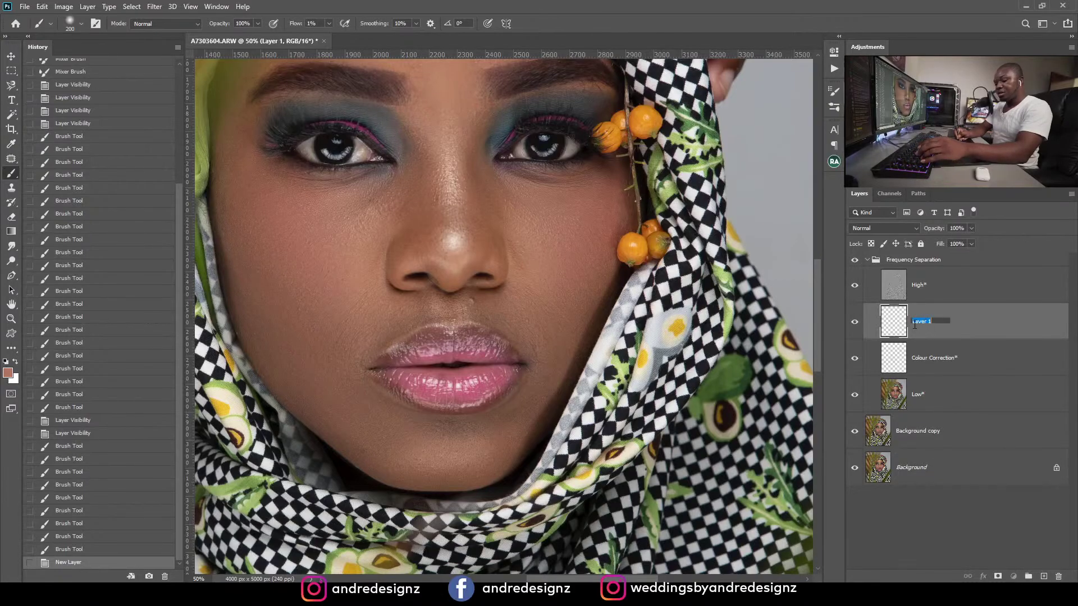
key("Return")
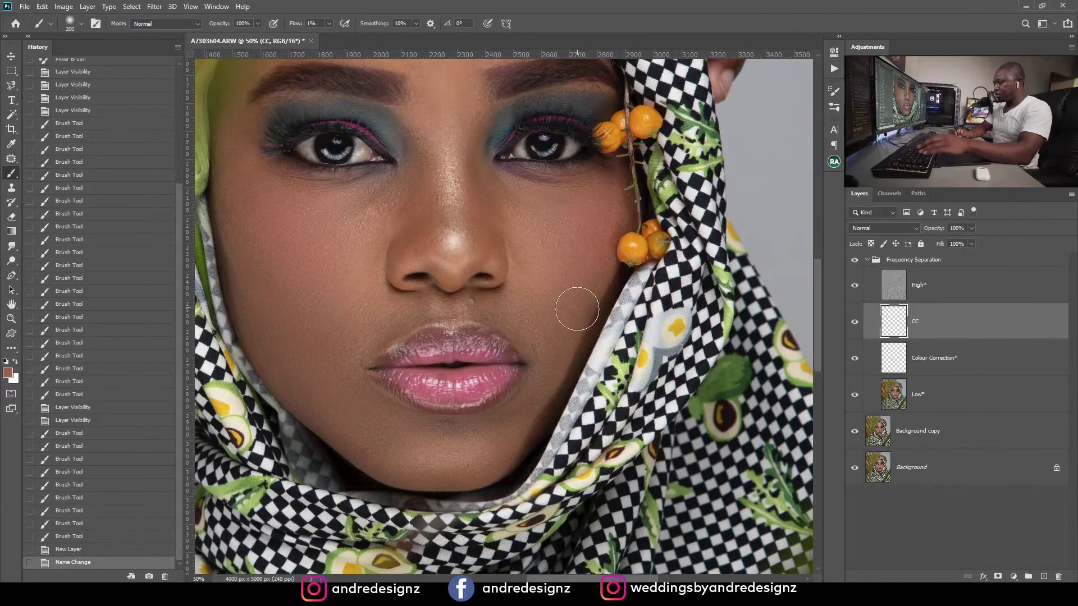
Step: Paint the skin colour over the lower cheek below the orange berries with a 150 px brush, comparing the CC layer hidden and shown
key("bracketleft")
key("bracketleft")
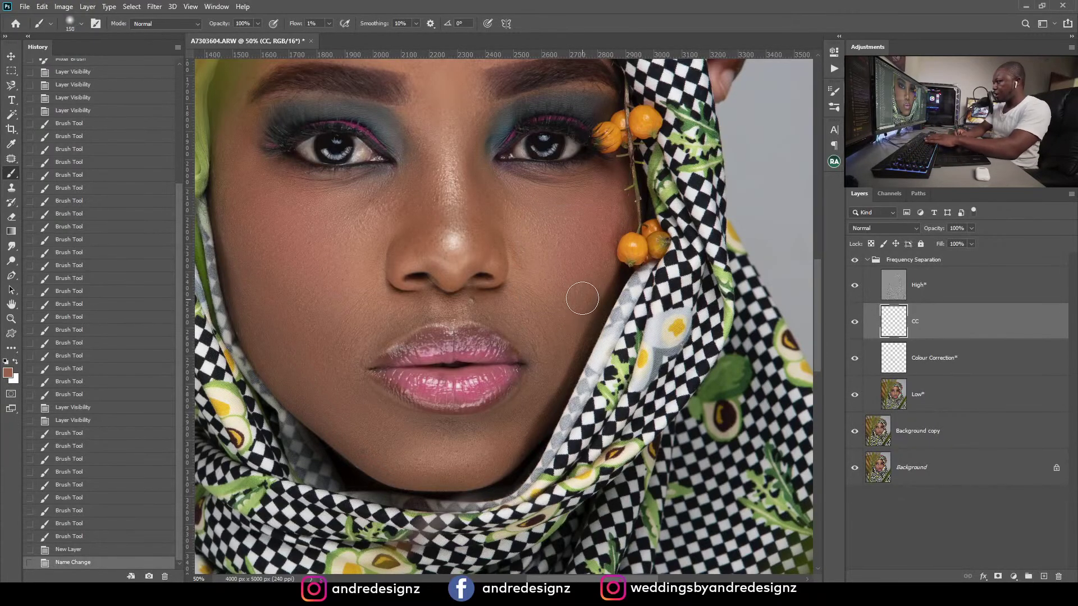
key("bracketright")
key("bracketright")
mouse_move(567, 323)
left_mouse_down()
mouse_move(548, 340)
mouse_move(551, 361)
mouse_move(488, 307)
mouse_move(540, 340)
mouse_move(599, 284)
mouse_move(538, 323)
mouse_move(511, 319)
mouse_move(537, 345)
mouse_move(460, 432)
mouse_move(516, 422)
mouse_move(504, 425)
mouse_move(565, 357)
left_mouse_up()
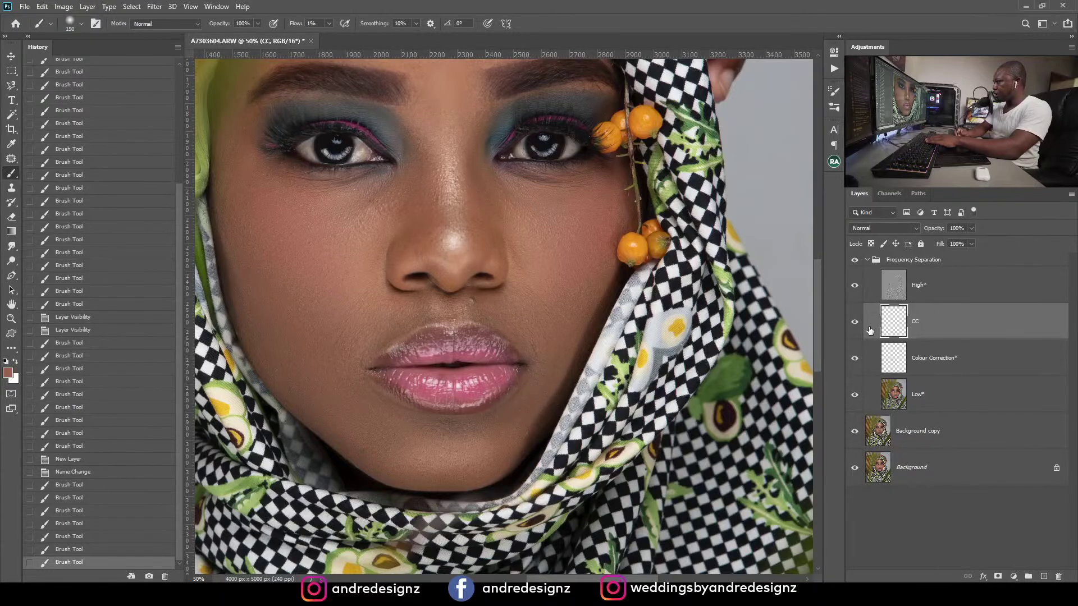
left_click(855, 324)
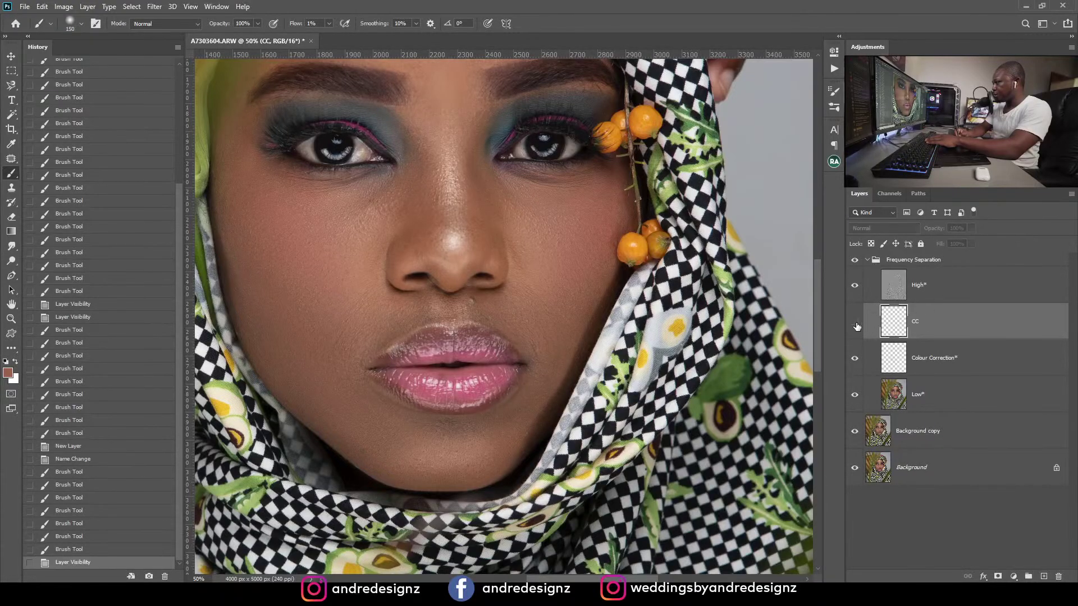
left_click(855, 323)
Step: Paint more skin colour on the CC layer along the outer cheek beside the scarf on the berry side
key("ctrl+plus")
key("ctrl+plus")
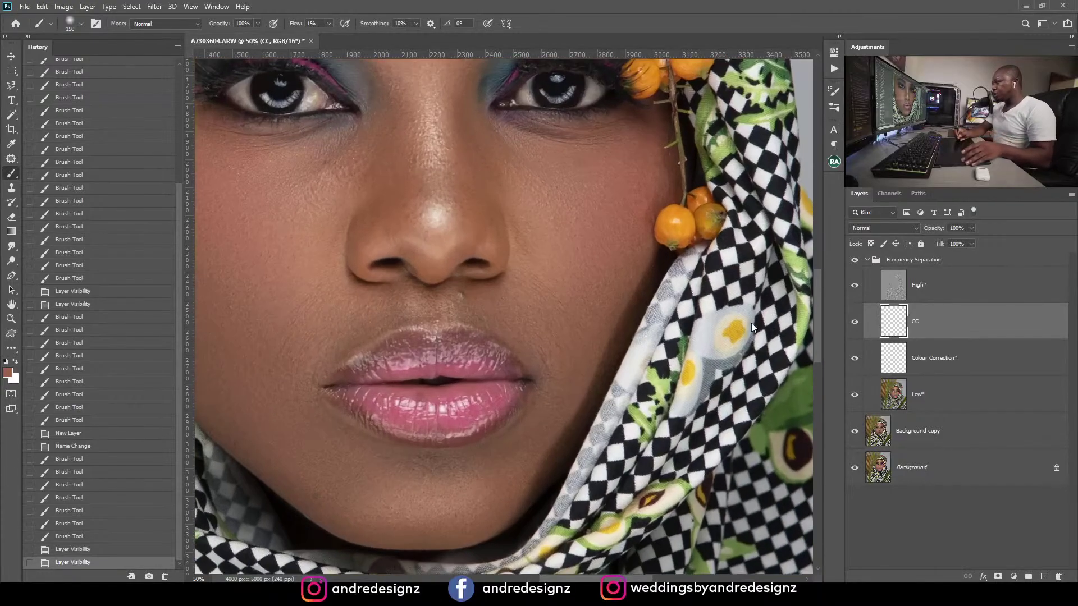
mouse_move(541, 294)
left_mouse_down()
mouse_move(572, 315)
mouse_move(506, 299)
mouse_move(567, 360)
mouse_move(558, 355)
mouse_move(583, 417)
mouse_move(653, 347)
mouse_move(586, 444)
mouse_move(697, 261)
mouse_move(693, 240)
mouse_move(664, 282)
mouse_move(652, 249)
mouse_move(634, 255)
mouse_move(700, 214)
left_mouse_up()
key("ctrl+minus")
left_click_drag(612, 290, 591, 340)
left_click_drag(595, 336, 606, 318)
key("ctrl+minus")
key("ctrl+minus")
key("ctrl+minus")
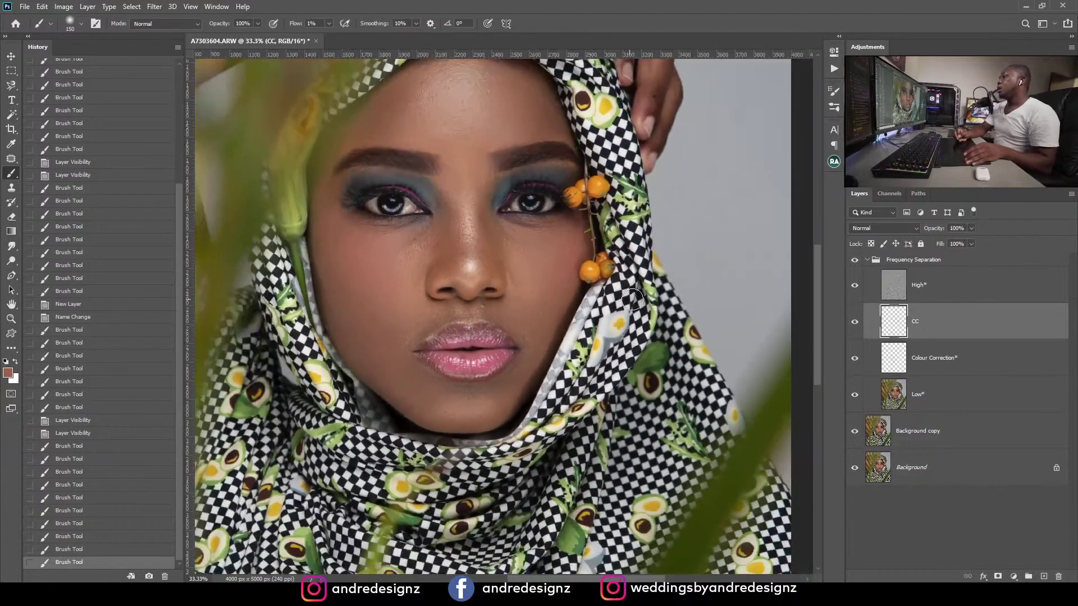
Step: On the Colour Correction* layer, sample the cheek colour on the plant side and paint it over the lower and outer part of that cheek
key("ctrl+plus")
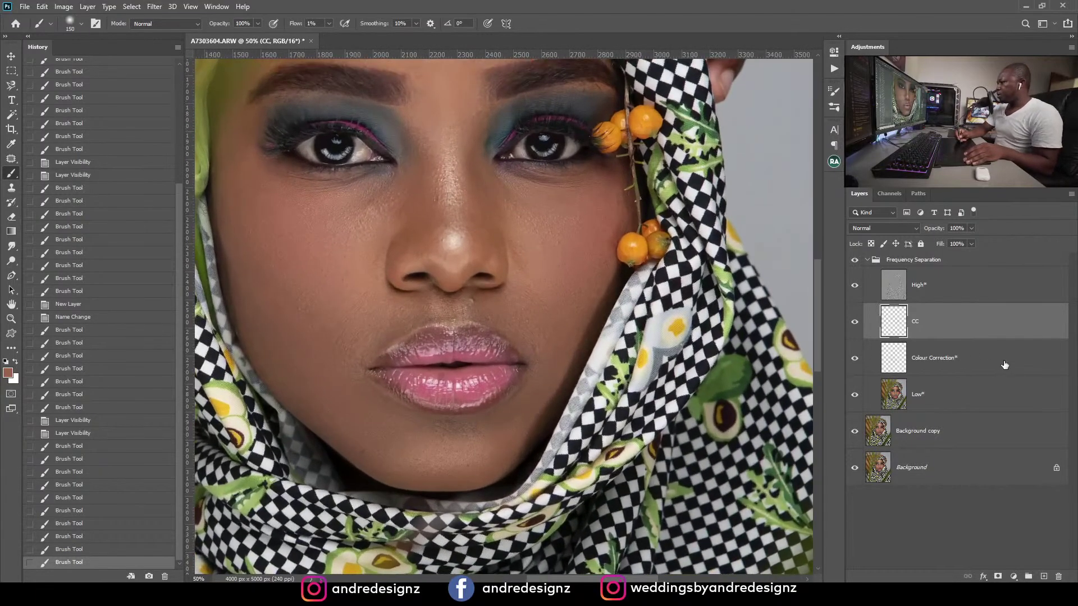
left_click(953, 363)
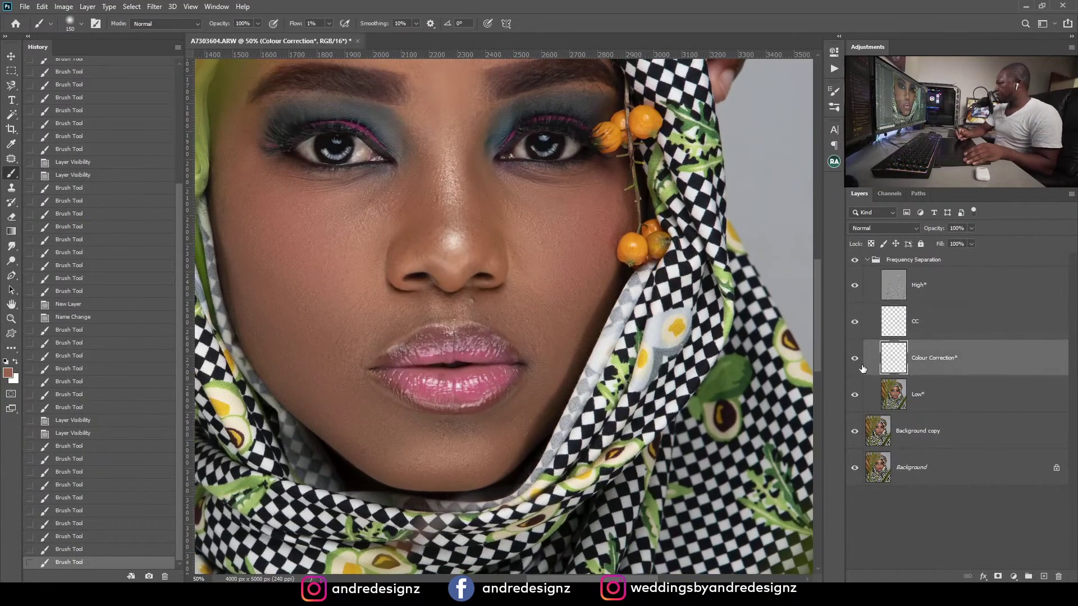
left_click(331, 283, "alt")
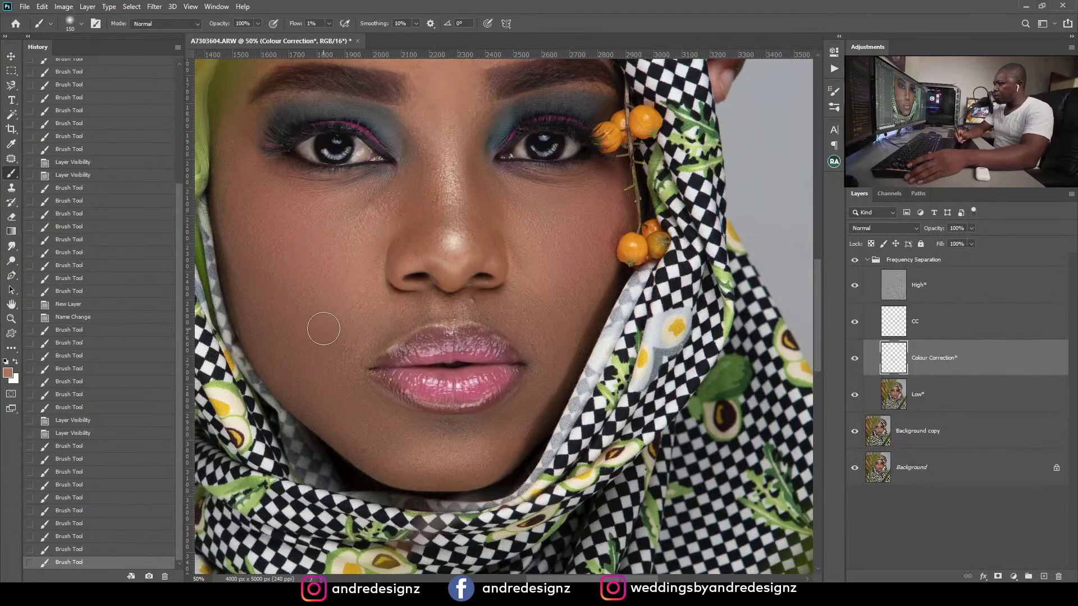
left_click_drag(300, 322, 299, 315)
left_click_drag(298, 312, 296, 299)
mouse_move(294, 299)
left_mouse_down()
mouse_move(281, 318)
mouse_move(268, 289)
mouse_move(271, 318)
left_mouse_up()
left_click_drag(270, 317, 252, 281)
left_click_drag(482, 194, 433, 329)
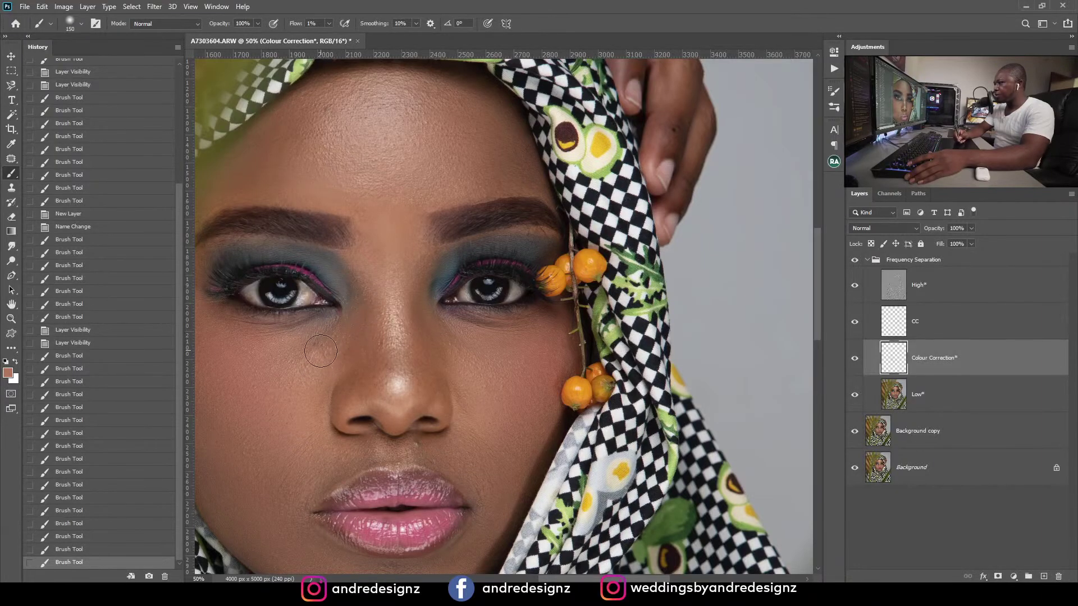
Step: On a new layer above CC, paint sampled cheek colour under the inner eye on the plant side, comparing that layer hidden and shown
left_click(959, 322)
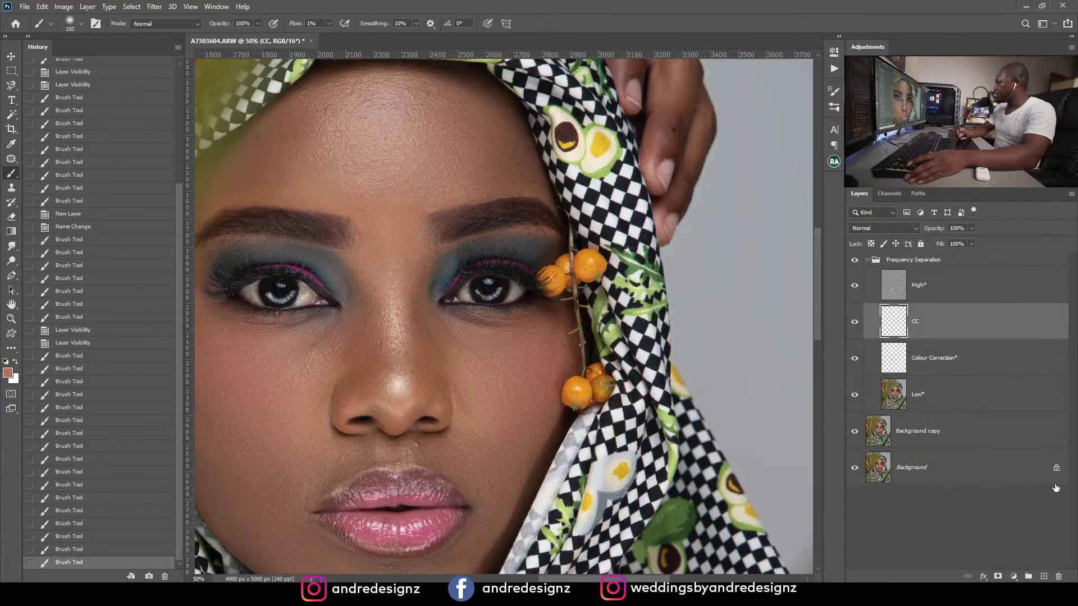
left_click(1043, 577)
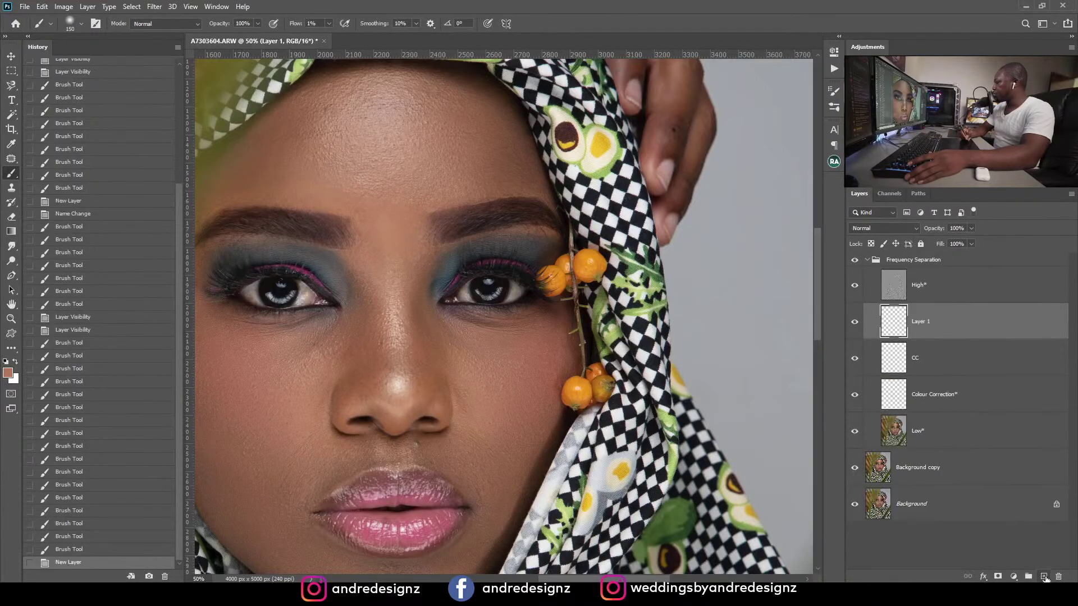
left_click(326, 375, "alt")
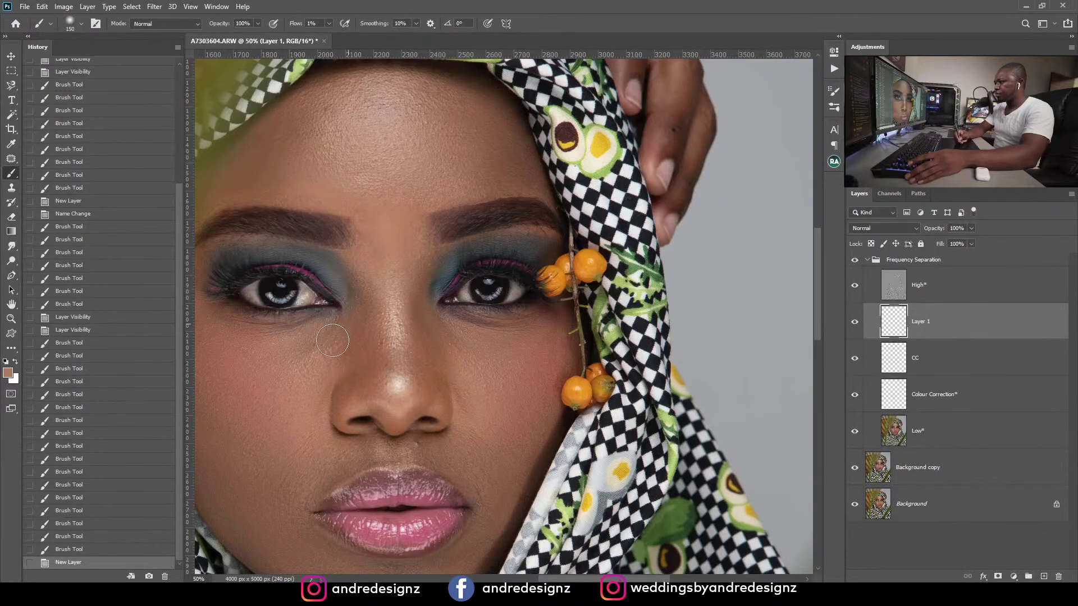
left_click_drag(332, 340, 324, 318)
mouse_move(323, 319)
left_mouse_down()
mouse_move(285, 345)
mouse_move(292, 357)
mouse_move(329, 336)
mouse_move(319, 363)
left_mouse_up()
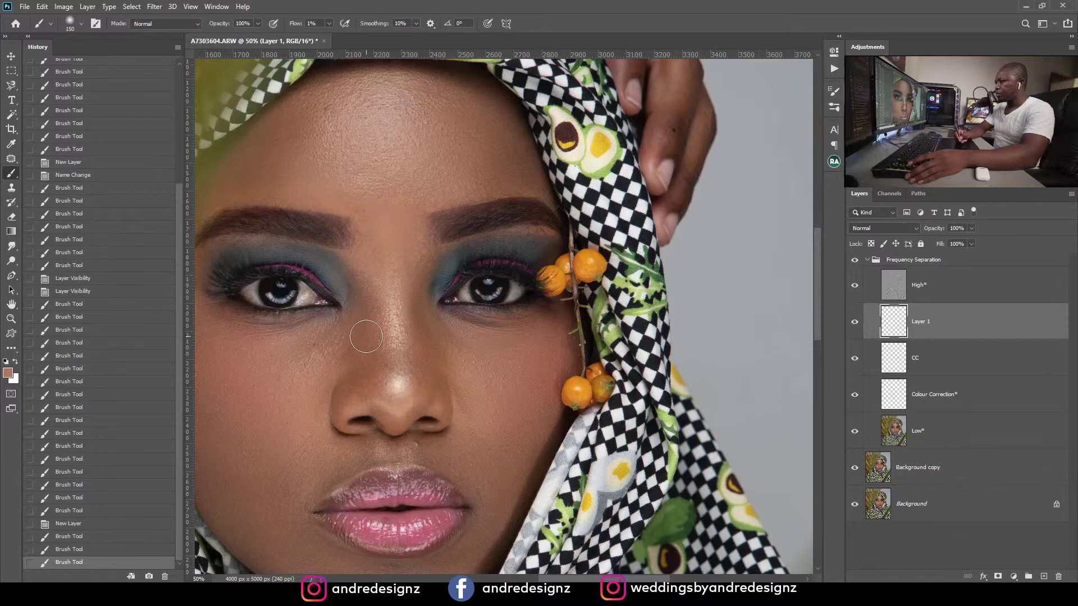
left_click(855, 322)
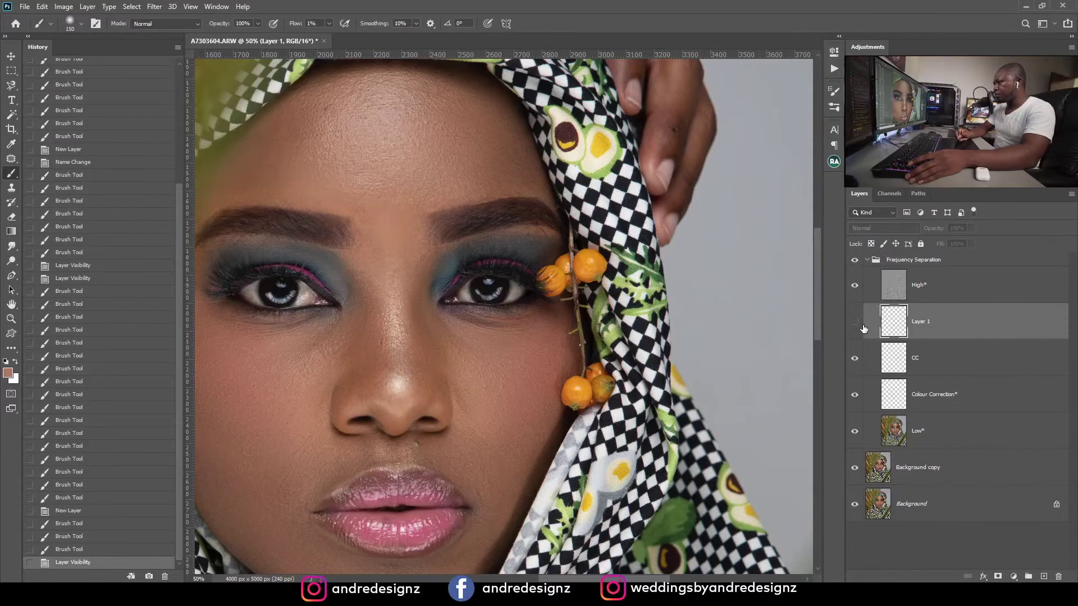
left_click(855, 322)
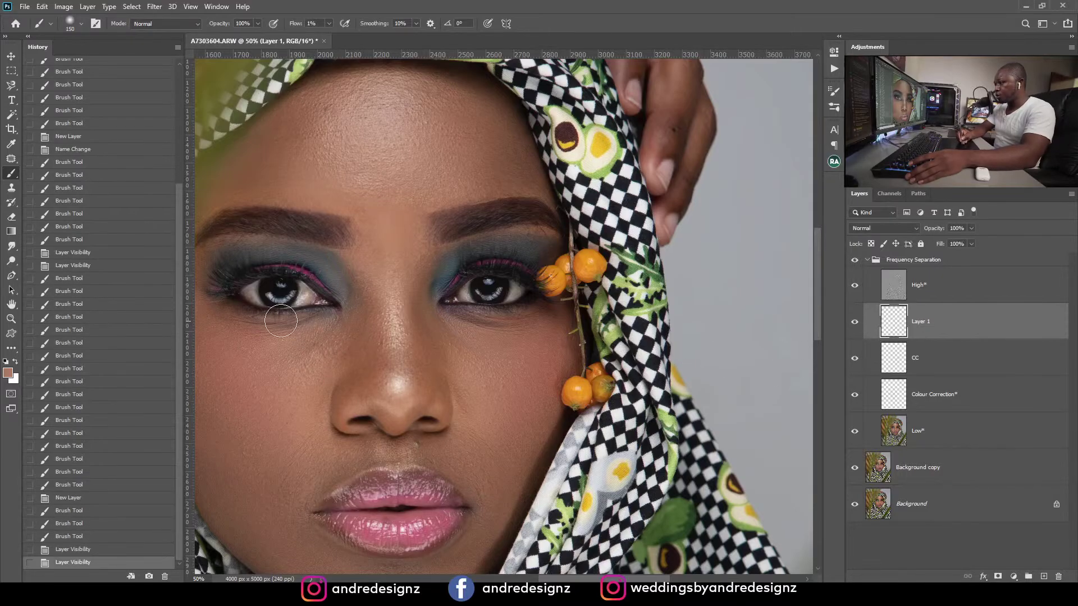
left_click(855, 322)
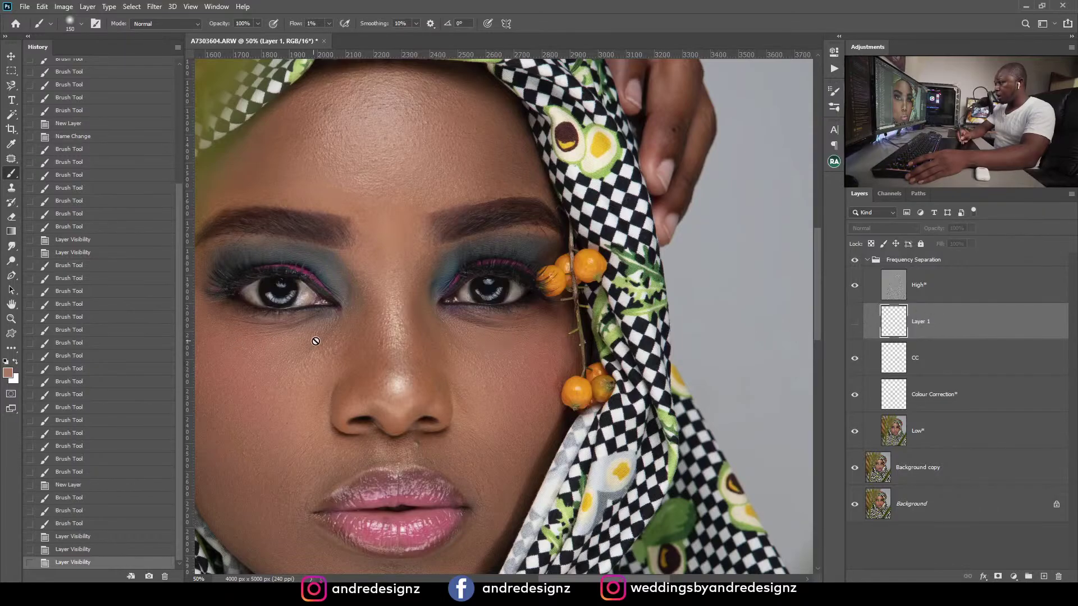
left_click(855, 323)
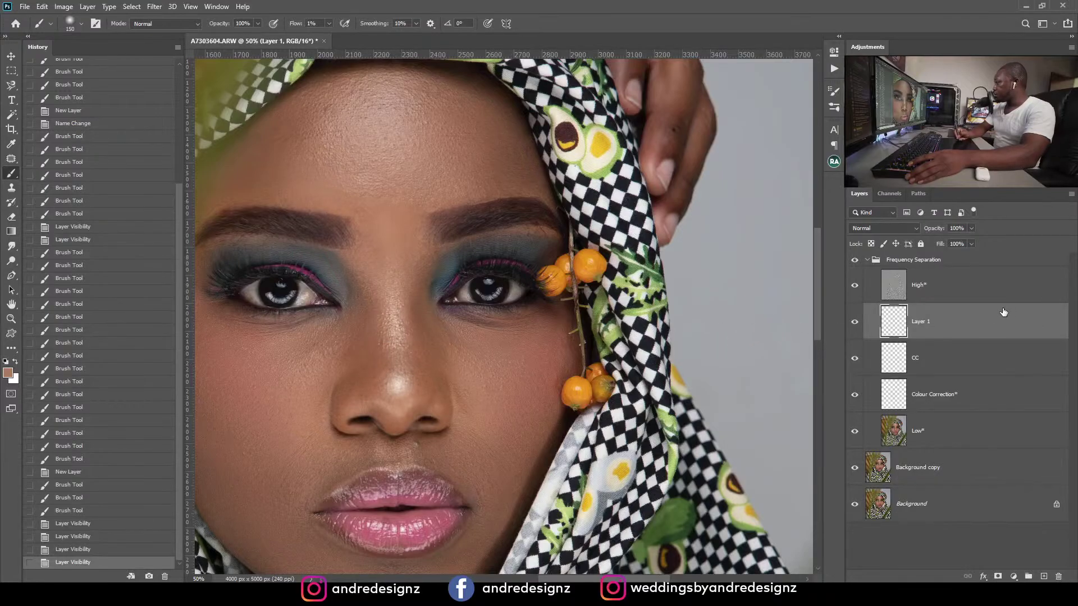
Step: Add another layer, paint skin colour under the eye on the berry side, and collapse the Frequency Separation group
left_click(1044, 577)
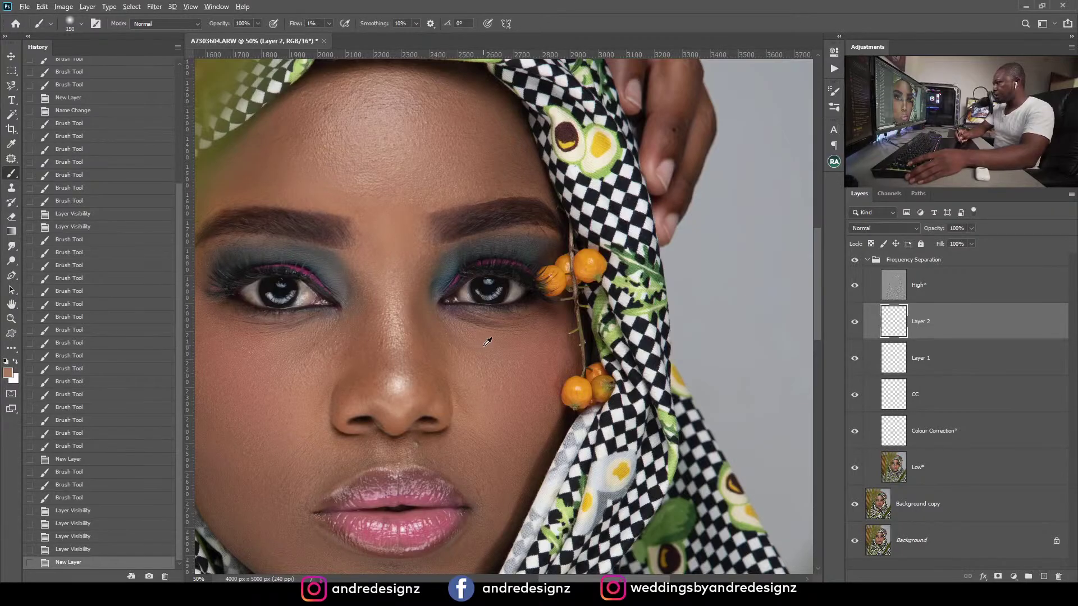
mouse_move(435, 331)
left_mouse_down()
mouse_move(456, 332)
mouse_move(449, 324)
mouse_move(469, 346)
mouse_move(457, 328)
mouse_move(475, 354)
mouse_move(463, 332)
mouse_move(485, 362)
left_mouse_up()
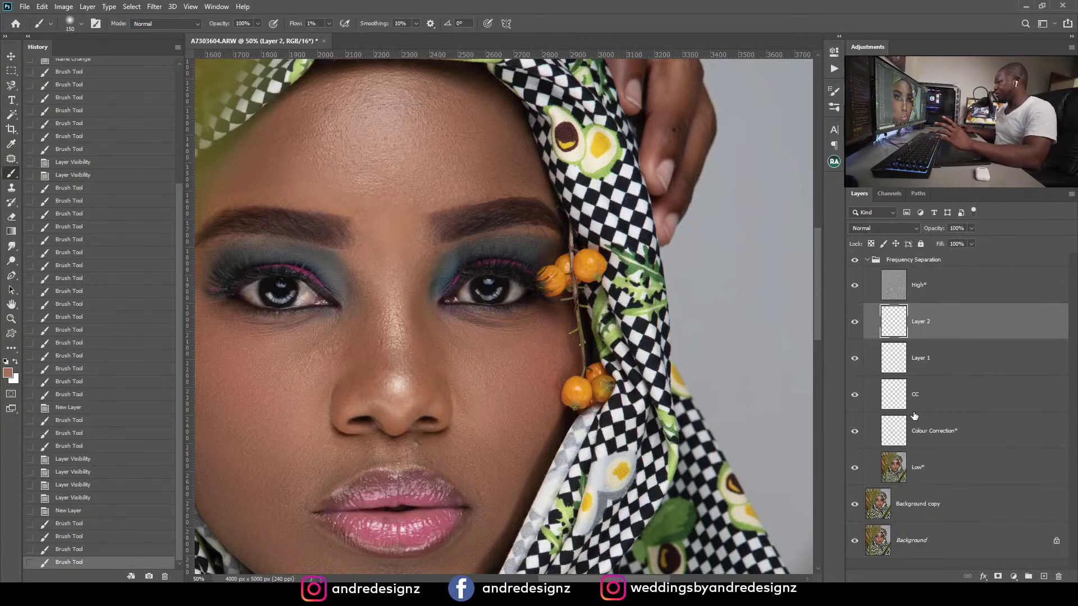
left_click(867, 260)
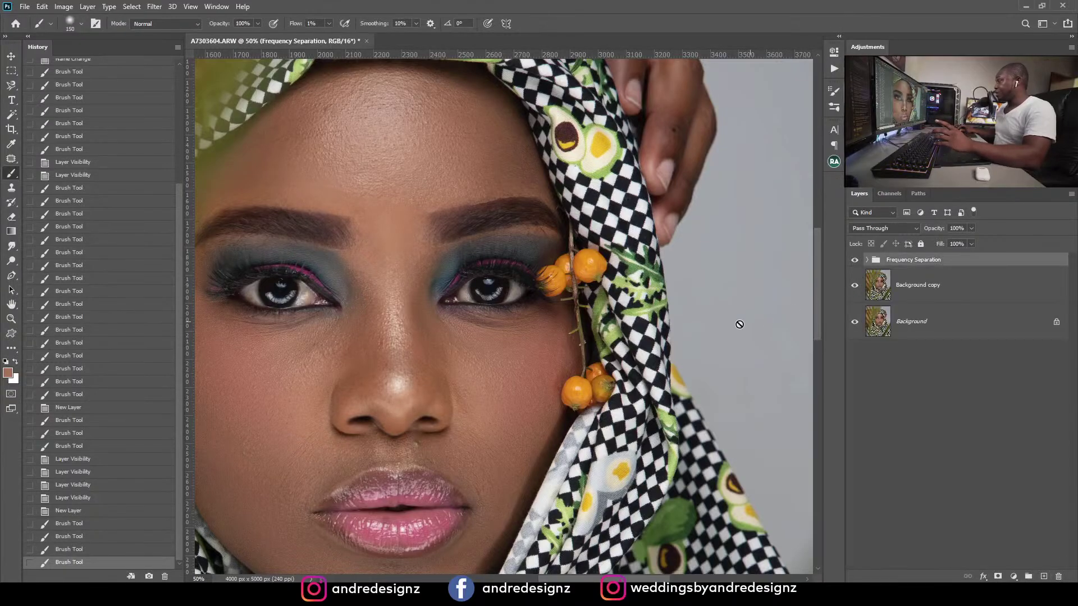
Step: Run the Dodge* and Burn* actions to add both masked Levels layers above the Frequency Separation group
scroll(417, 317, "down", 2)
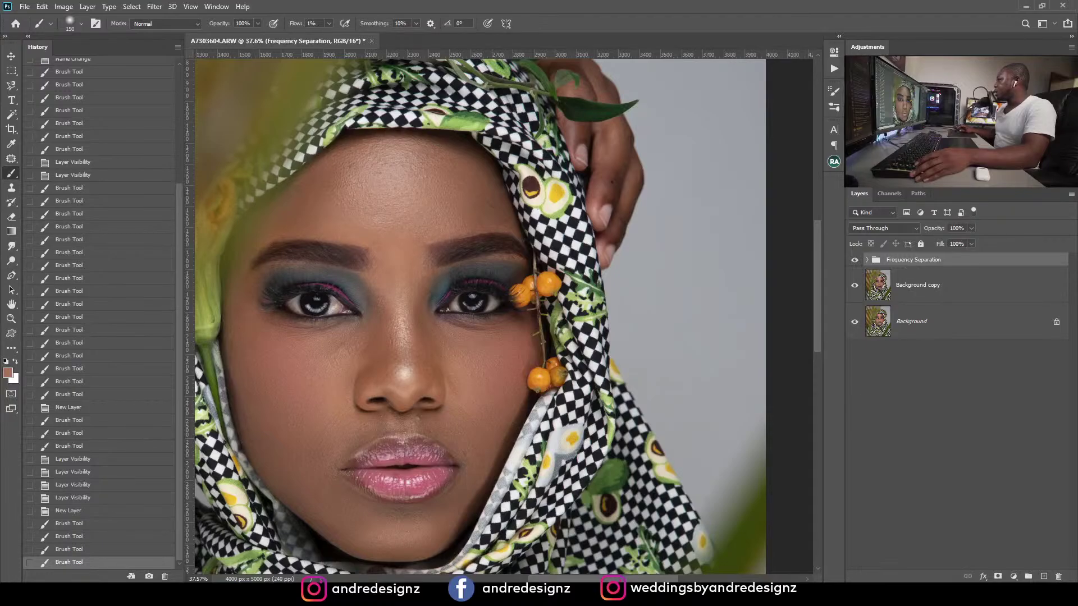
left_click(834, 68)
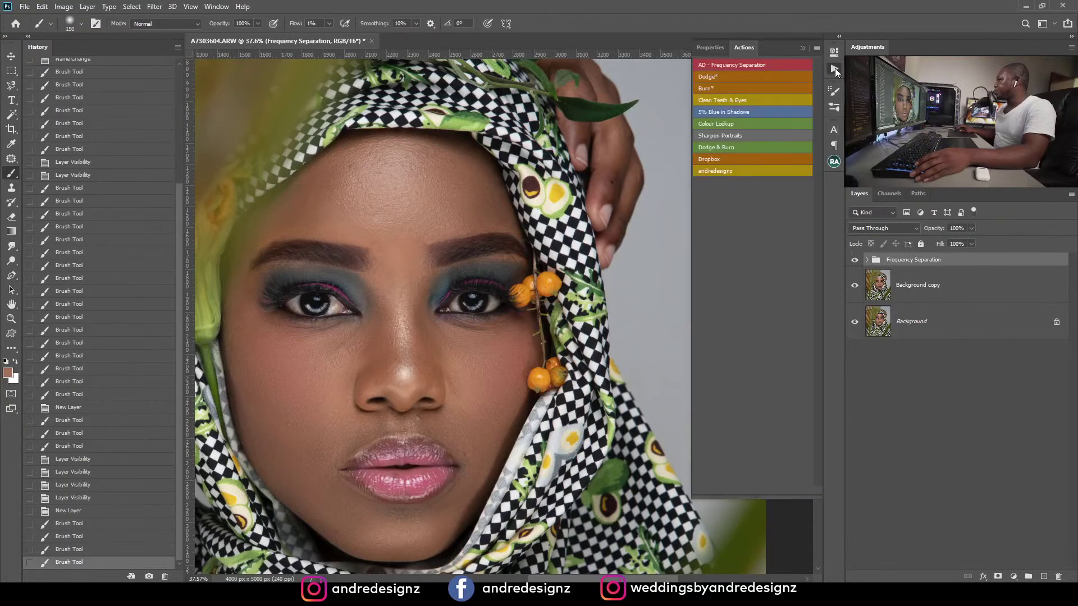
left_click(715, 76)
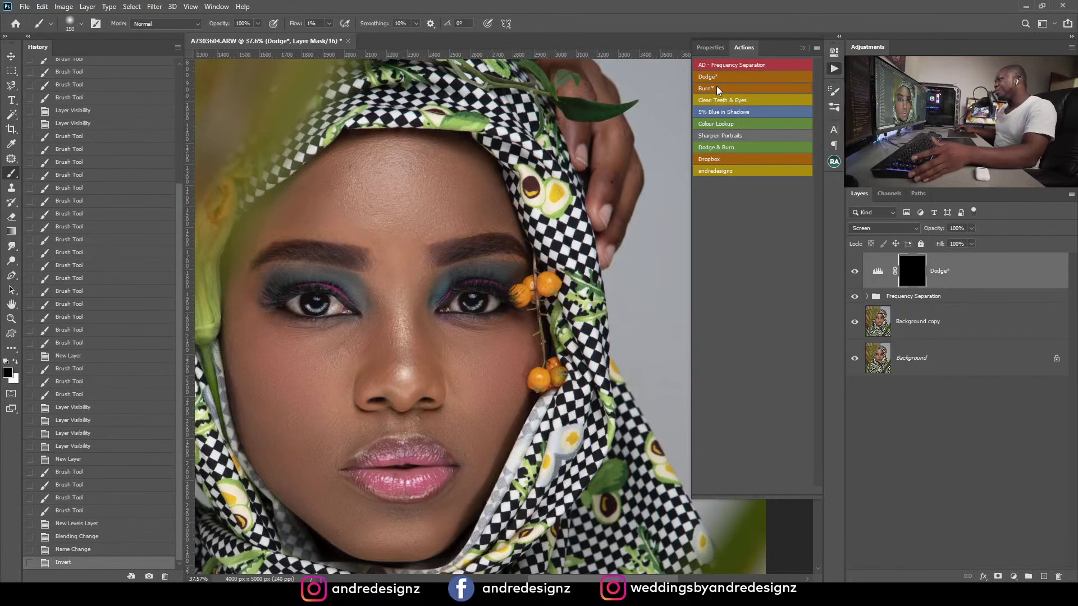
left_click(716, 88)
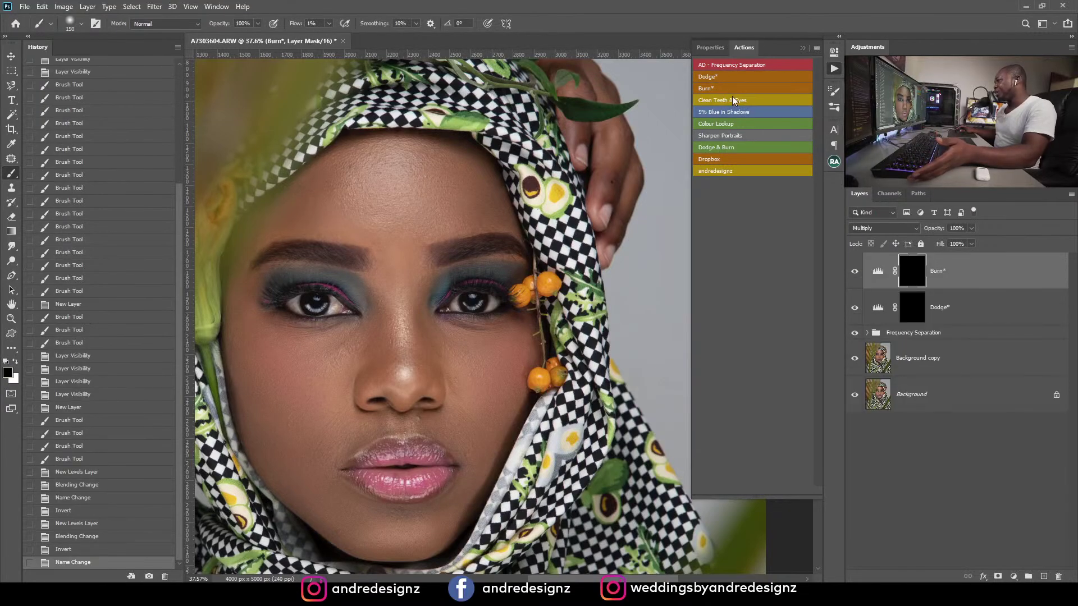
left_click(803, 48)
Step: Lighten the nose bridge by painting white on the Dodge* layer mask with an 80 px brush at 1% flow
left_click(925, 311)
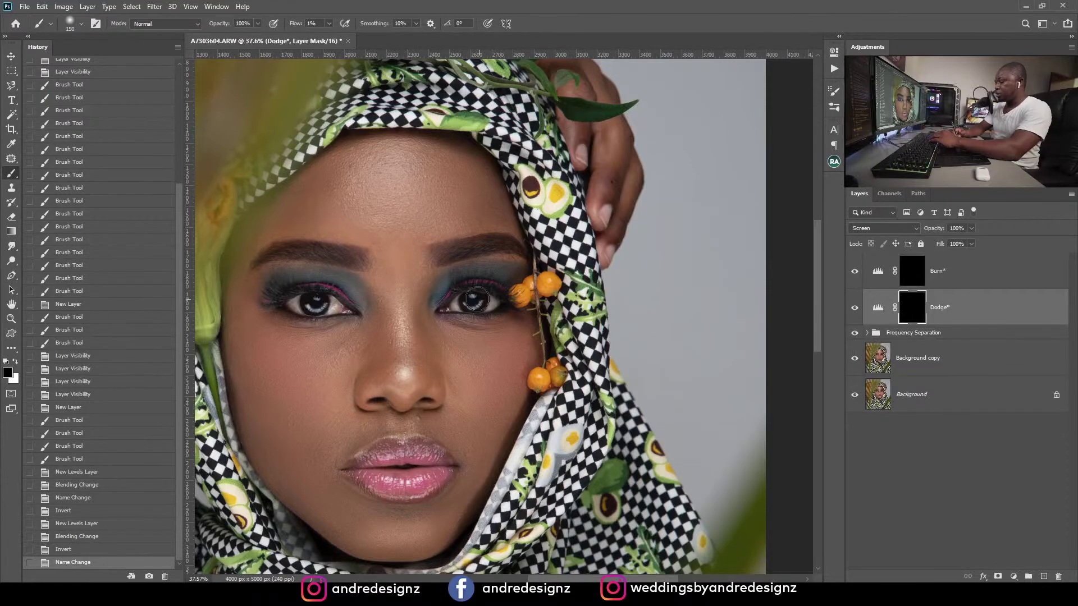
key("bracketleft")
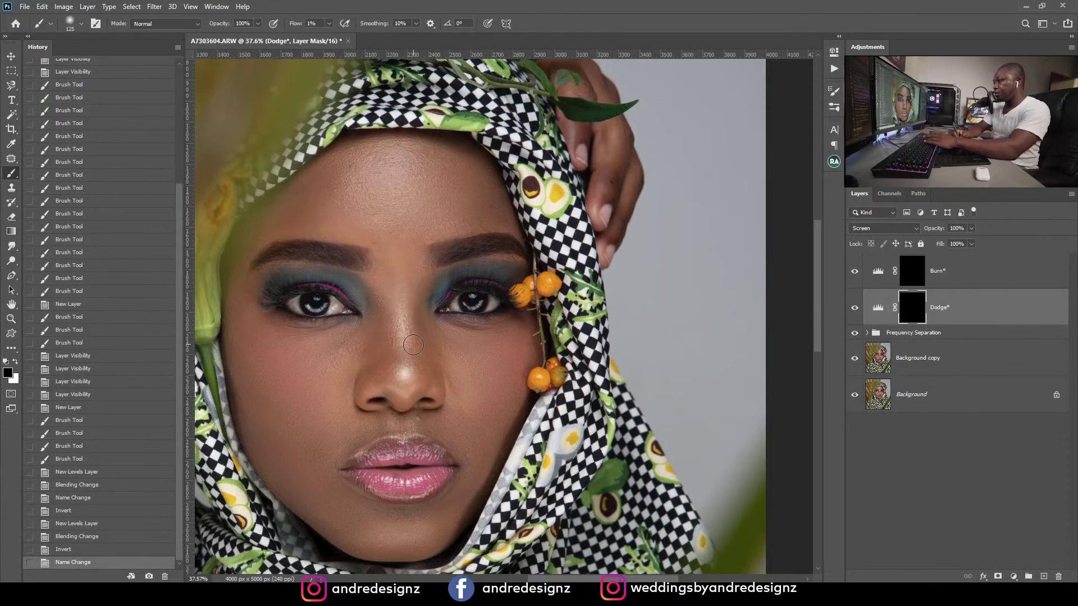
key("ctrl+plus")
key("ctrl+plus")
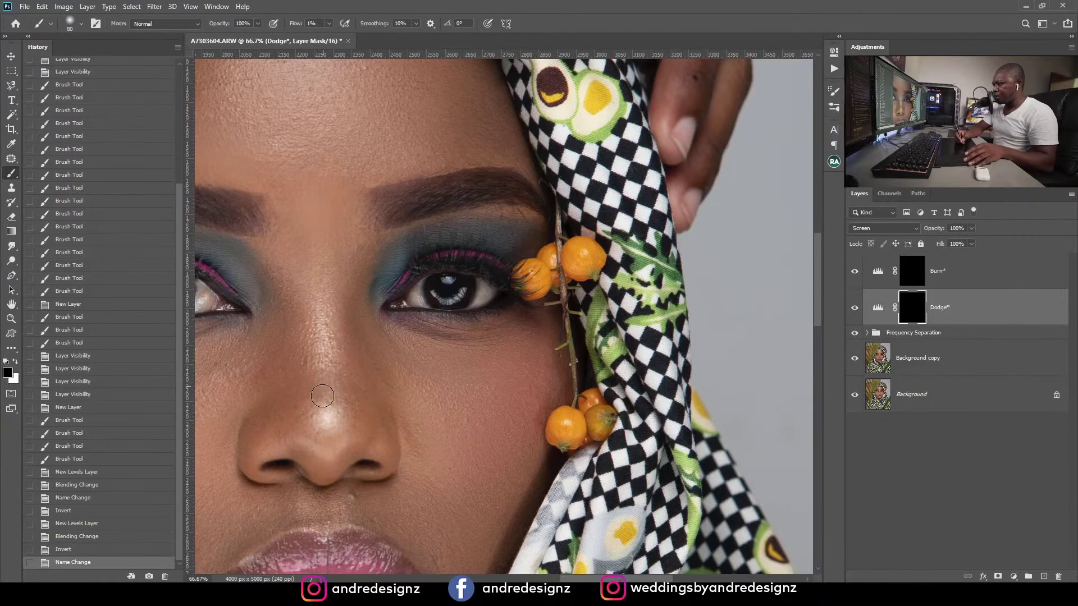
left_click_drag(321, 388, 324, 388)
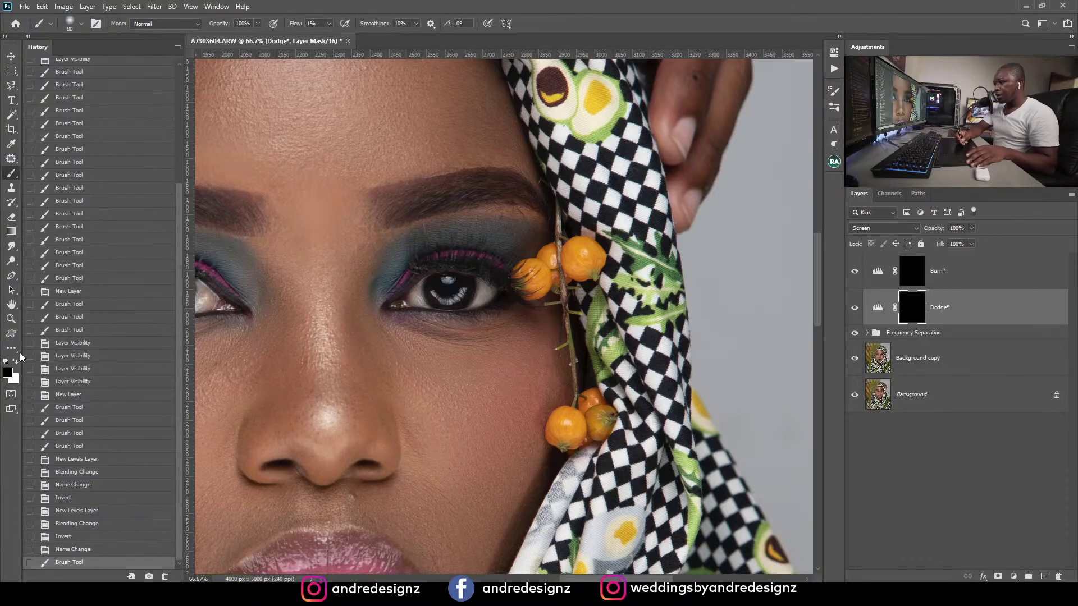
left_click(15, 361)
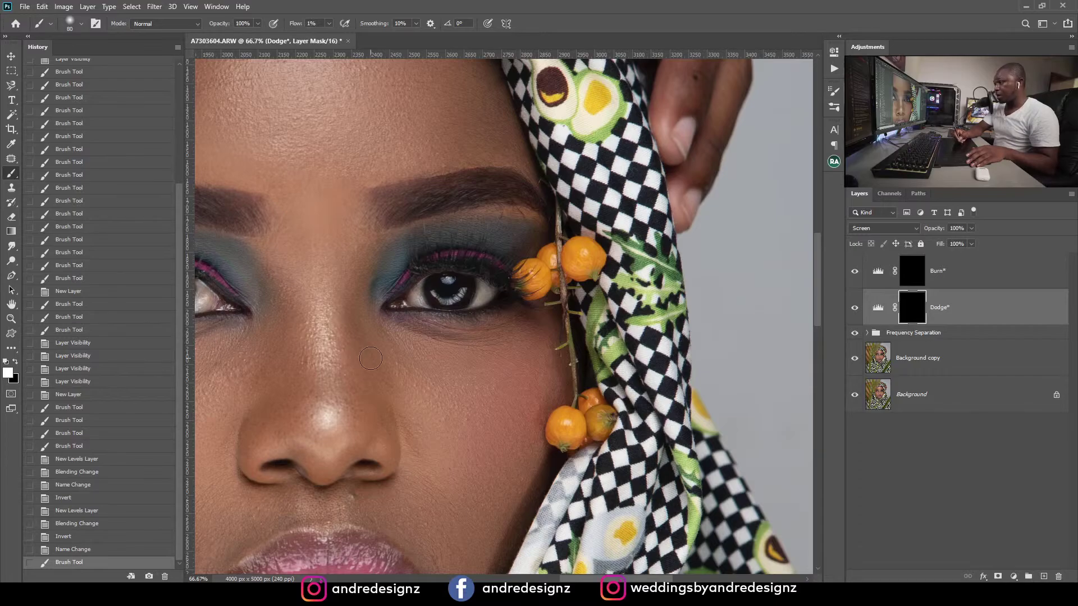
mouse_move(325, 393)
left_mouse_down()
mouse_move(287, 331)
mouse_move(314, 331)
mouse_move(315, 300)
mouse_move(334, 276)
left_mouse_up()
left_click_drag(330, 275, 328, 294)
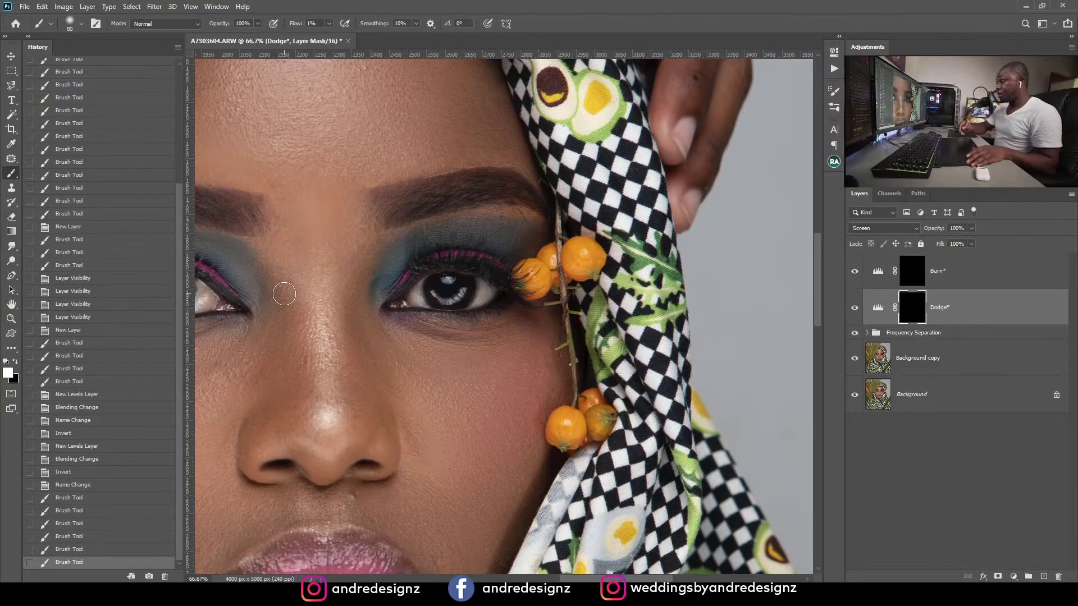
Step: Build up the highlights on the nose tip and upper bridge with more white strokes on the Dodge* mask
mouse_move(320, 378)
left_mouse_down()
mouse_move(333, 430)
mouse_move(322, 451)
mouse_move(320, 436)
mouse_move(328, 443)
mouse_move(312, 439)
mouse_move(339, 445)
mouse_move(312, 436)
left_mouse_up()
left_click_drag(311, 435, 320, 430)
left_click_drag(335, 376, 315, 345)
mouse_move(308, 285)
left_mouse_down()
mouse_move(330, 279)
mouse_move(305, 219)
mouse_move(356, 303)
mouse_move(318, 336)
left_mouse_up()
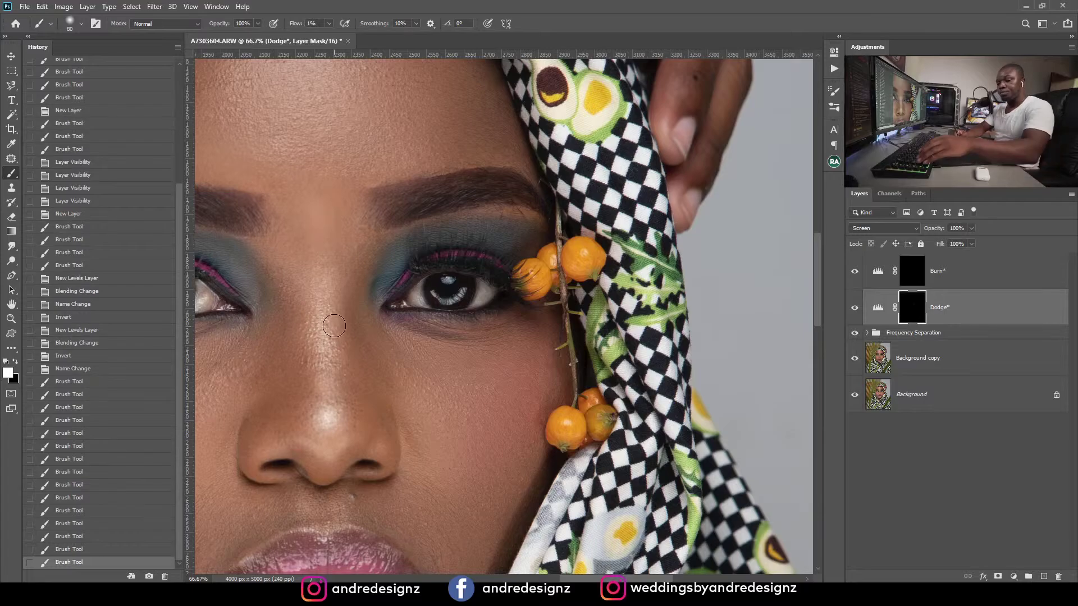
key("ctrl+minus")
key("ctrl+minus")
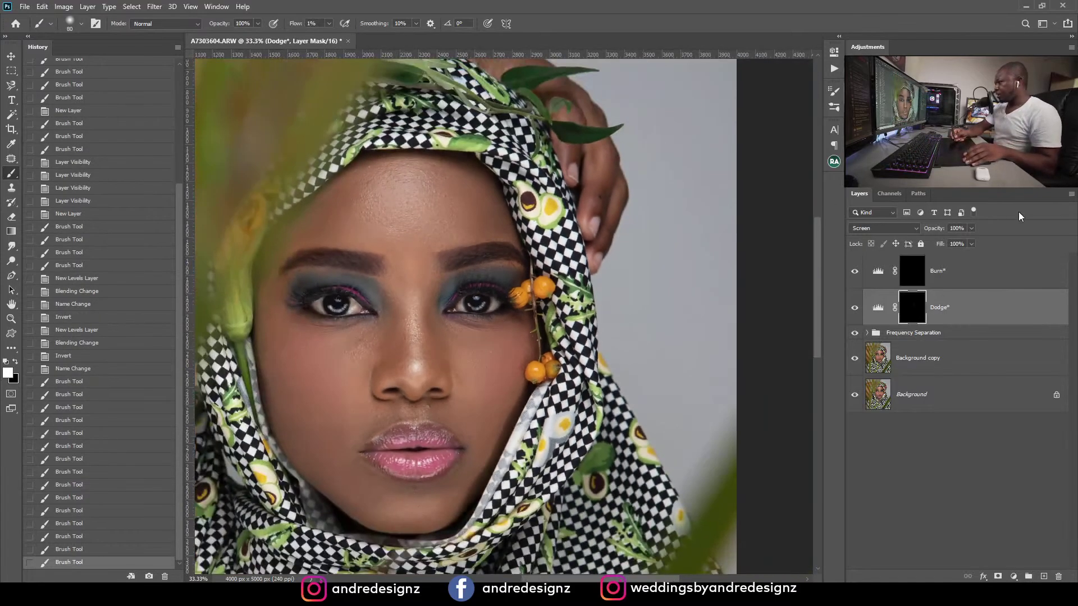
Step: Compare the face with the Dodge* layer hidden and shown to judge the nose highlights
left_click(855, 308)
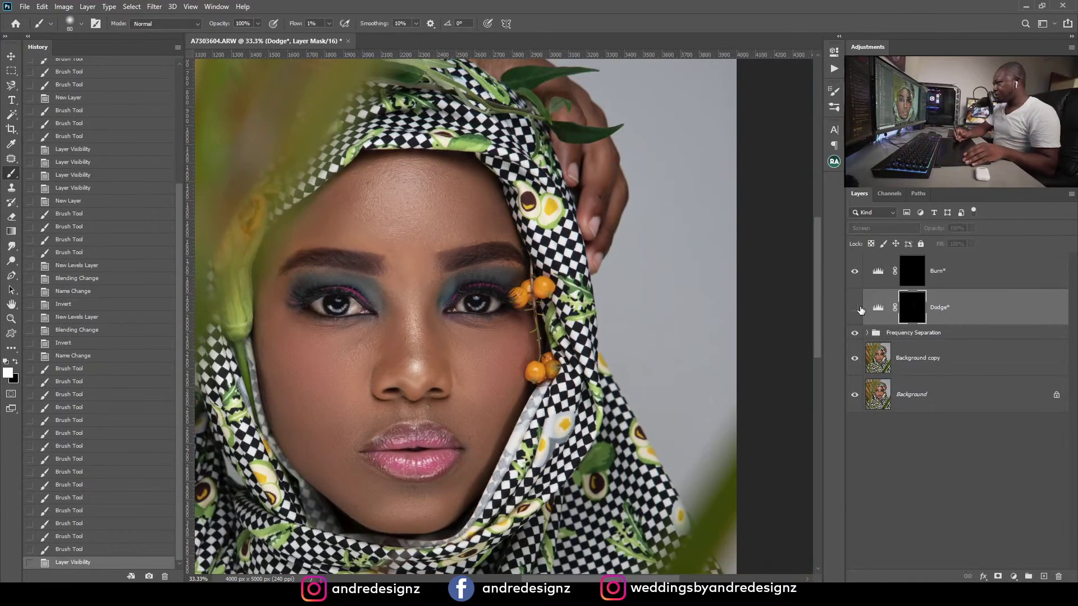
left_click(855, 308)
left_click(855, 308)
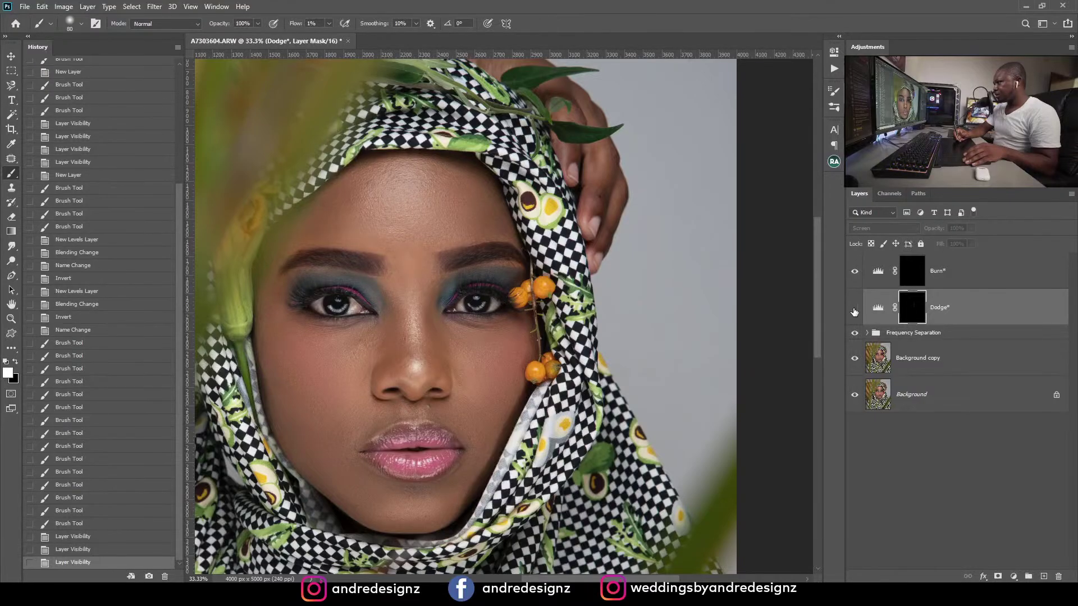
left_click(855, 309)
Step: Tone down the highlight between the eyebrows by painting black on the Dodge* layer mask
key("ctrl+plus")
key("ctrl+plus")
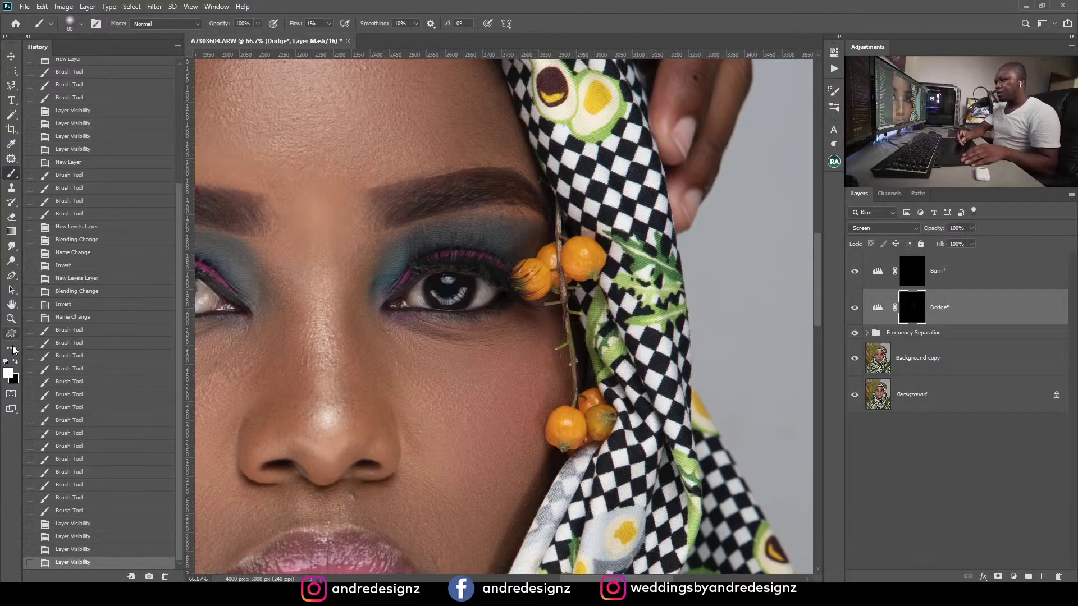
left_click(17, 363)
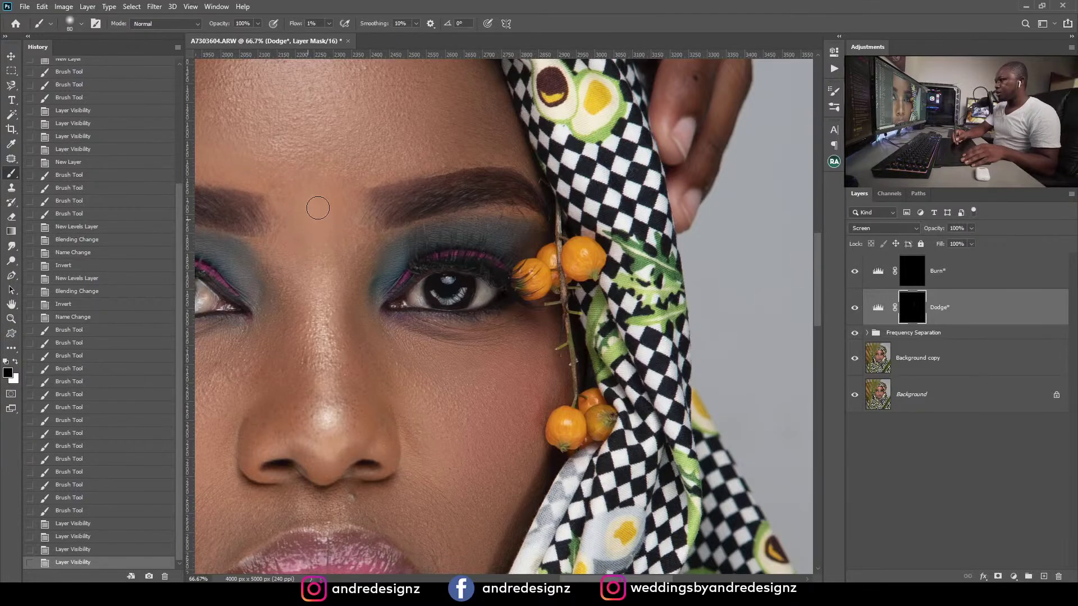
left_click_drag(313, 232, 288, 227)
mouse_move(290, 229)
left_mouse_down()
mouse_move(321, 217)
mouse_move(295, 206)
mouse_move(333, 210)
left_mouse_up()
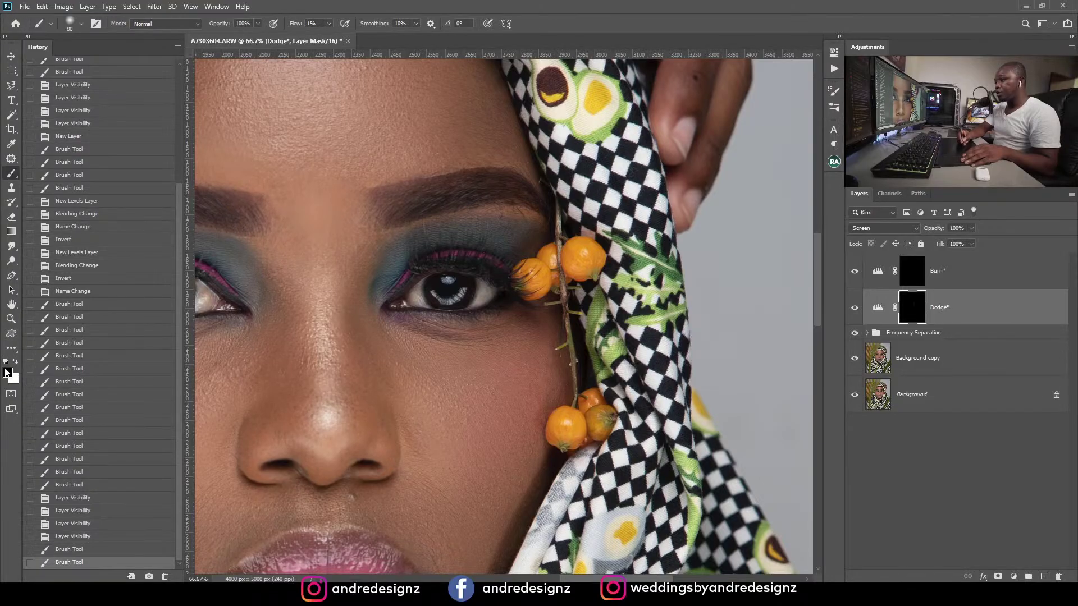
Step: Lighten the cheek below the eye on the leaf side by painting white on the Dodge* mask with a 150 px brush
left_click(17, 363)
key("ctrl+0")
key("ctrl+plus")
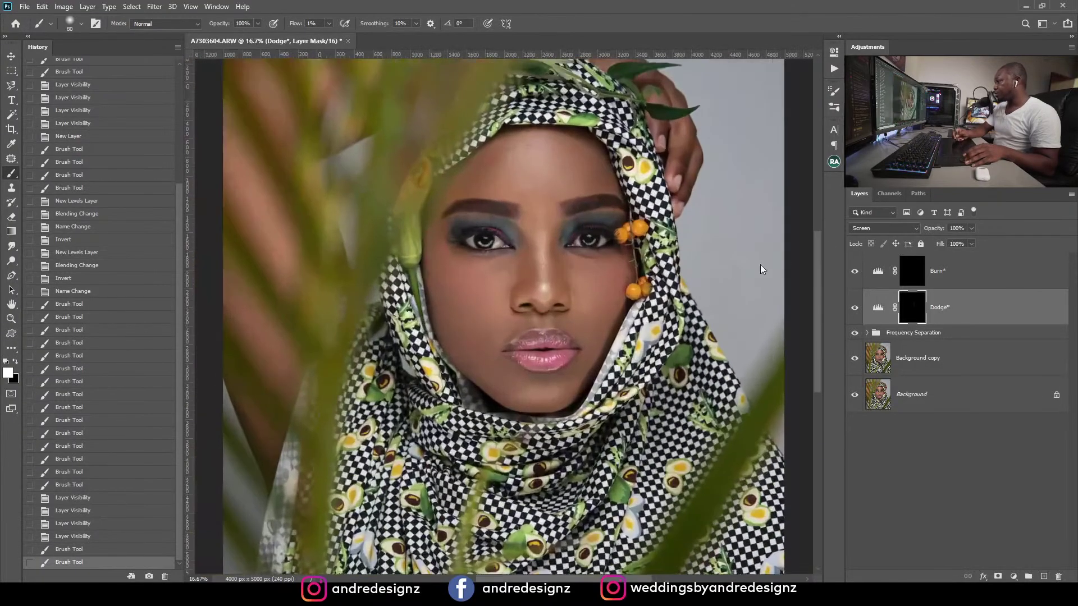
key("ctrl+plus")
key("ctrl+plus")
key("bracketright")
key("bracketright")
key("bracketright")
key("bracketright")
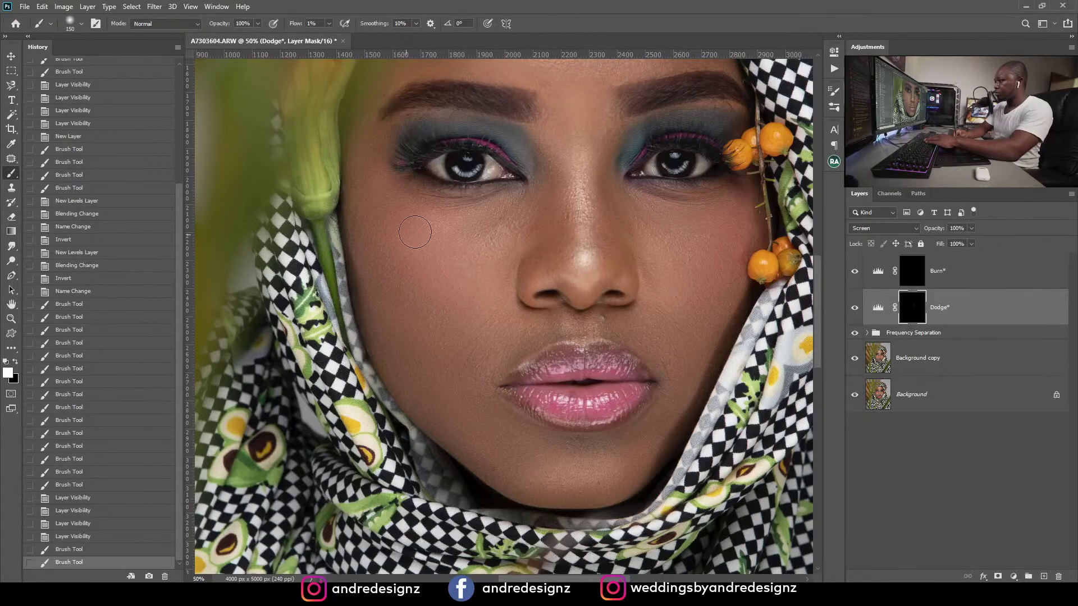
mouse_move(401, 257)
left_mouse_down()
mouse_move(433, 288)
mouse_move(507, 272)
mouse_move(493, 247)
left_mouse_up()
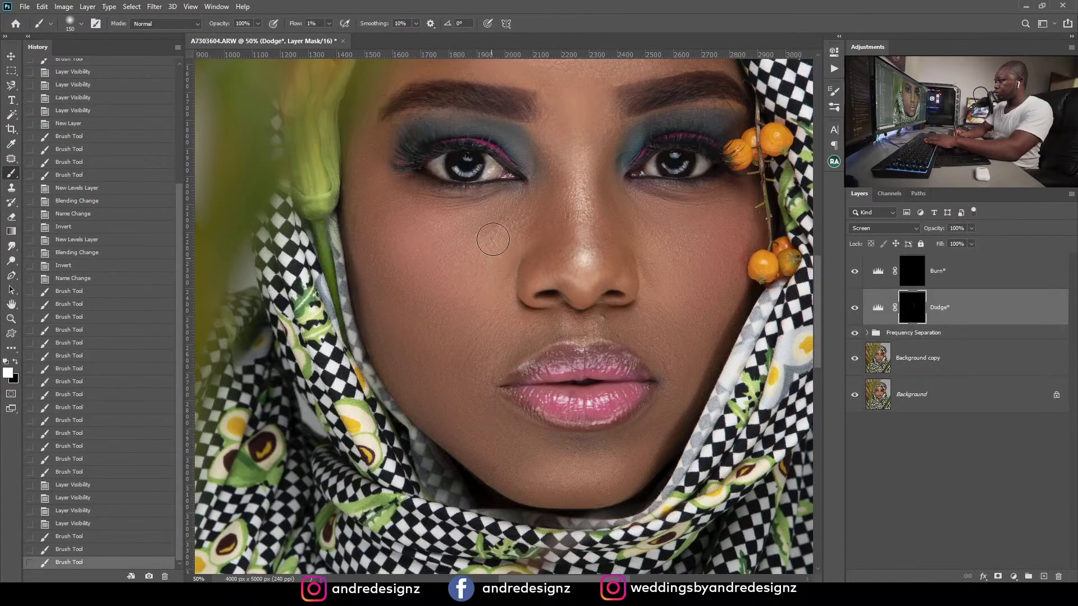
mouse_move(422, 227)
left_mouse_down()
mouse_move(464, 228)
mouse_move(475, 250)
left_mouse_up()
mouse_move(475, 249)
left_mouse_down()
mouse_move(448, 261)
mouse_move(449, 241)
mouse_move(419, 245)
mouse_move(437, 233)
mouse_move(397, 225)
mouse_move(427, 244)
mouse_move(416, 262)
mouse_move(491, 246)
mouse_move(489, 223)
left_mouse_up()
mouse_move(396, 199)
left_mouse_down()
mouse_move(398, 233)
mouse_move(382, 194)
mouse_move(509, 220)
left_mouse_up()
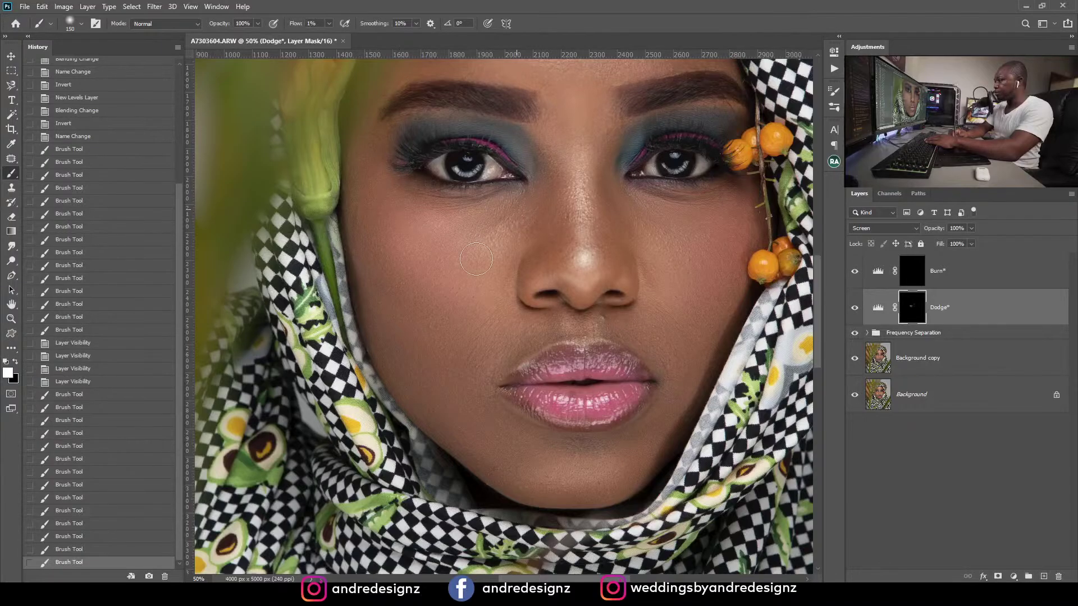
Step: Build up the leaf-side cheek highlight with more white strokes on the Dodge* mask, reaching the outer corner of the eye
left_click_drag(418, 227, 483, 224)
mouse_move(438, 221)
left_mouse_down()
mouse_move(511, 211)
mouse_move(508, 224)
left_mouse_up()
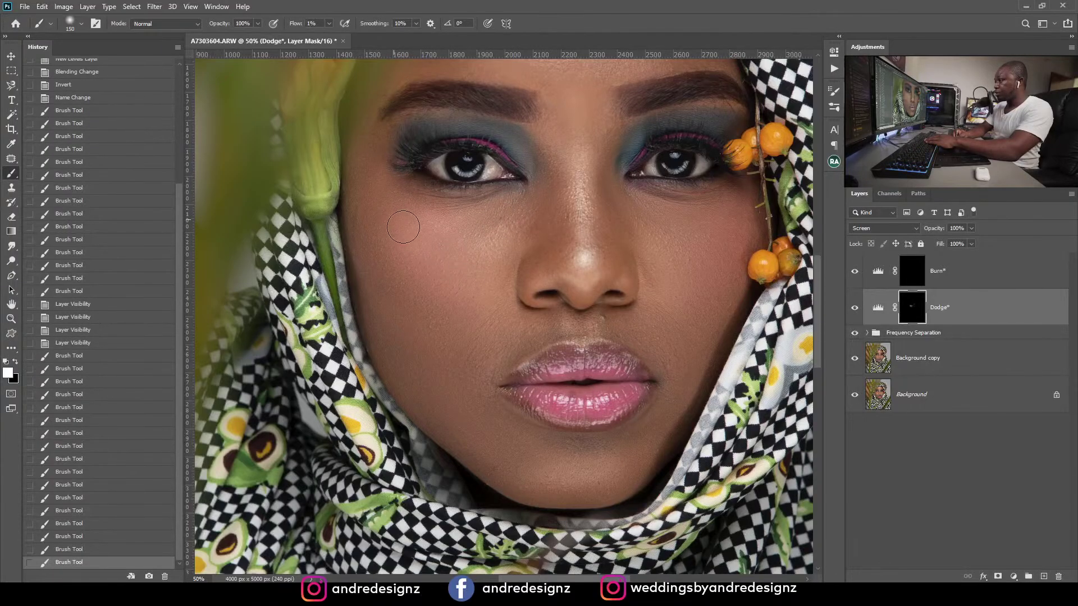
mouse_move(403, 227)
left_mouse_down()
mouse_move(477, 244)
mouse_move(478, 226)
mouse_move(417, 220)
mouse_move(461, 221)
mouse_move(408, 209)
mouse_move(428, 219)
mouse_move(394, 228)
mouse_move(486, 262)
left_mouse_up()
left_click_drag(501, 216, 447, 233)
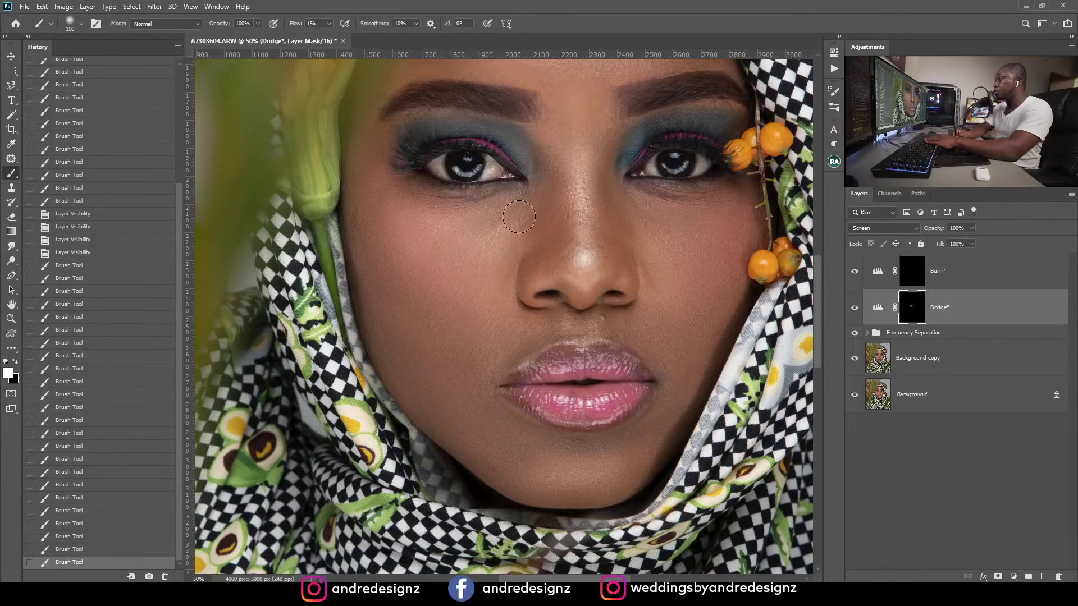
mouse_move(519, 217)
left_mouse_down()
mouse_move(505, 240)
mouse_move(457, 267)
left_mouse_up()
mouse_move(477, 225)
left_mouse_down()
mouse_move(431, 228)
mouse_move(412, 212)
mouse_move(383, 211)
mouse_move(415, 236)
mouse_move(409, 256)
mouse_move(492, 233)
mouse_move(477, 221)
mouse_move(418, 219)
left_mouse_up()
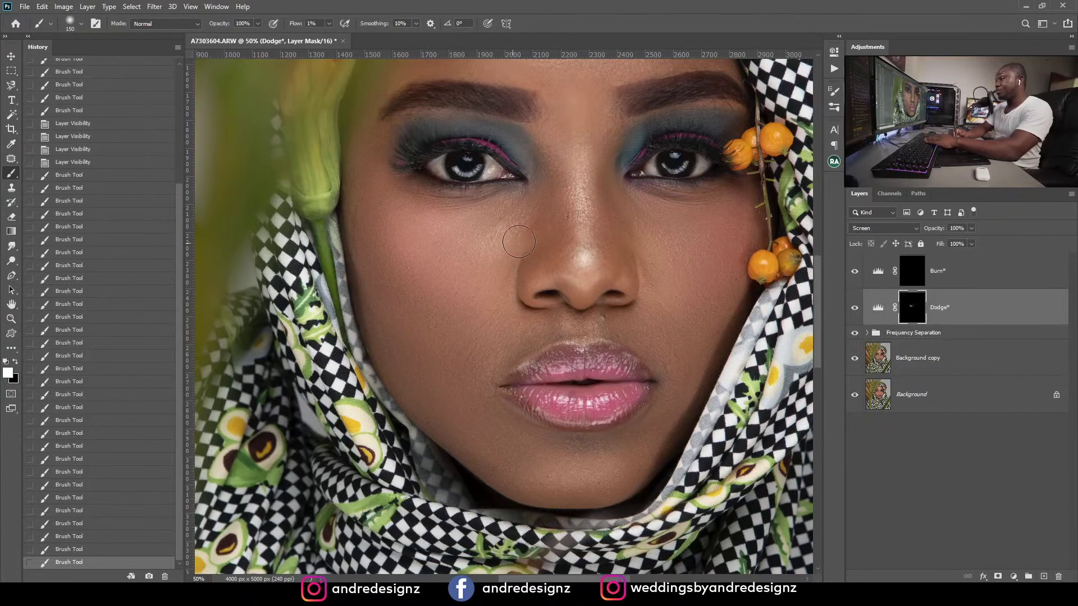
scroll(519, 242, "down", 2)
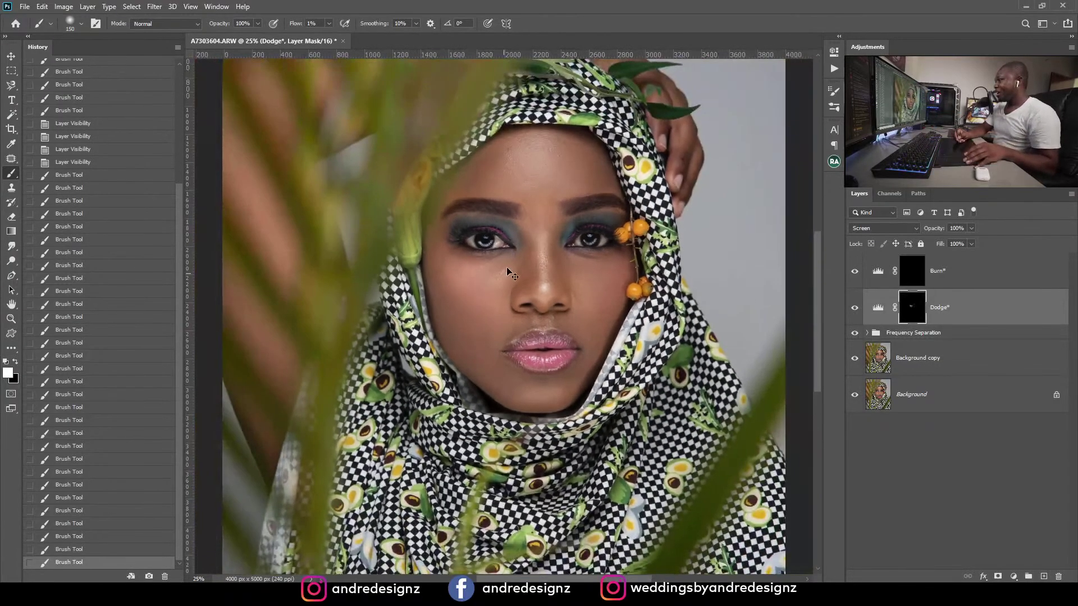
scroll(508, 274, "up", 2)
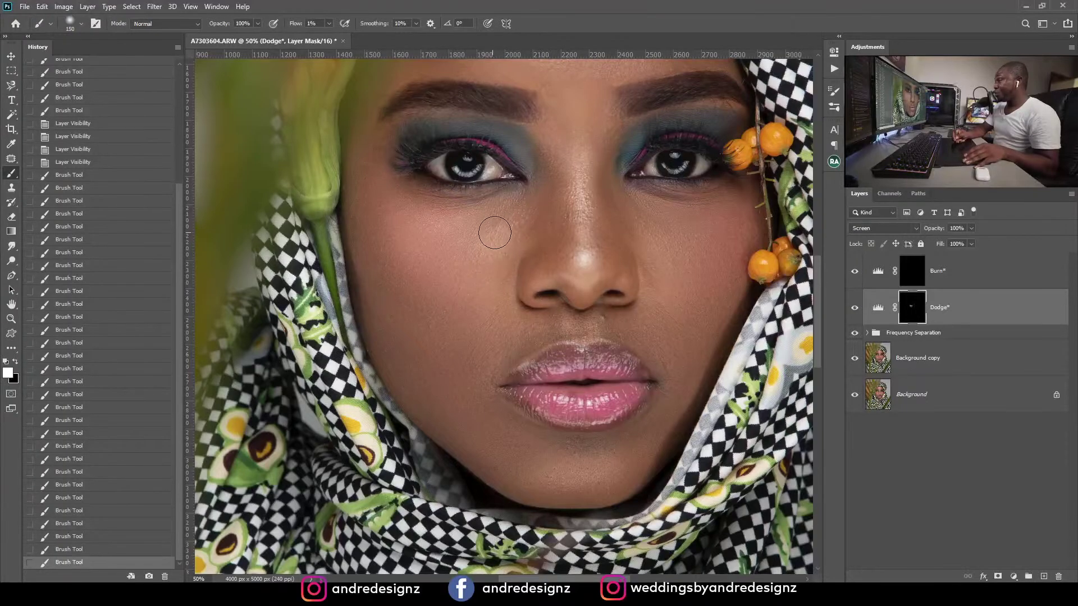
mouse_move(503, 215)
left_mouse_down()
mouse_move(486, 231)
mouse_move(498, 215)
mouse_move(448, 230)
left_mouse_up()
mouse_move(441, 233)
left_mouse_down()
mouse_move(410, 202)
mouse_move(422, 202)
mouse_move(411, 190)
mouse_move(466, 207)
mouse_move(456, 209)
mouse_move(493, 203)
mouse_move(420, 211)
mouse_move(452, 208)
mouse_move(408, 200)
mouse_move(399, 214)
mouse_move(392, 180)
left_mouse_up()
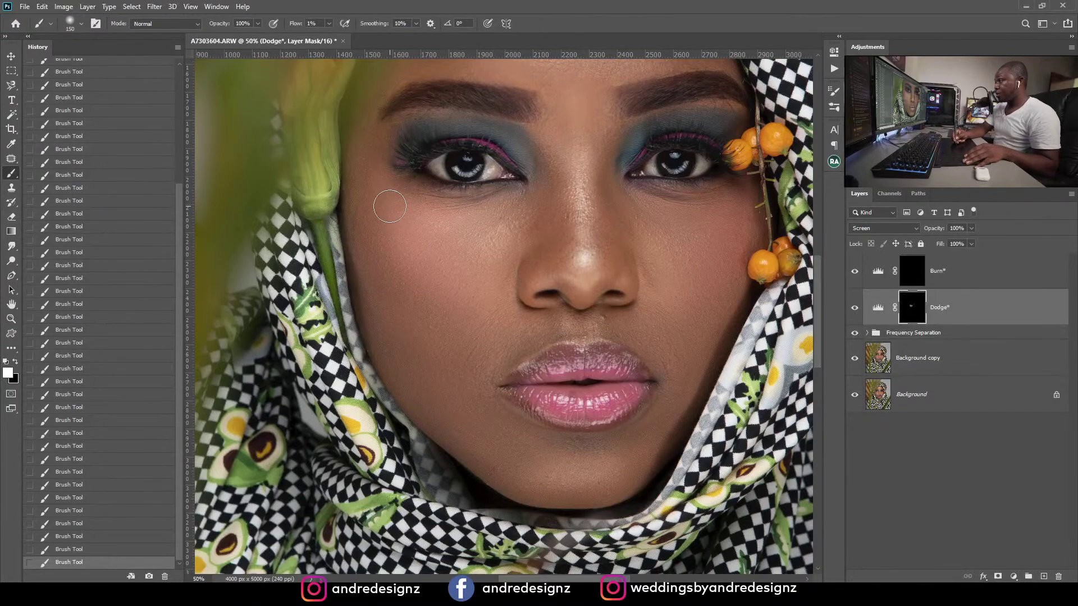
Step: Enlarge the brush to 250 px and lighten the berry-side cheek in white on the Dodge* mask
key("ctrl+minus")
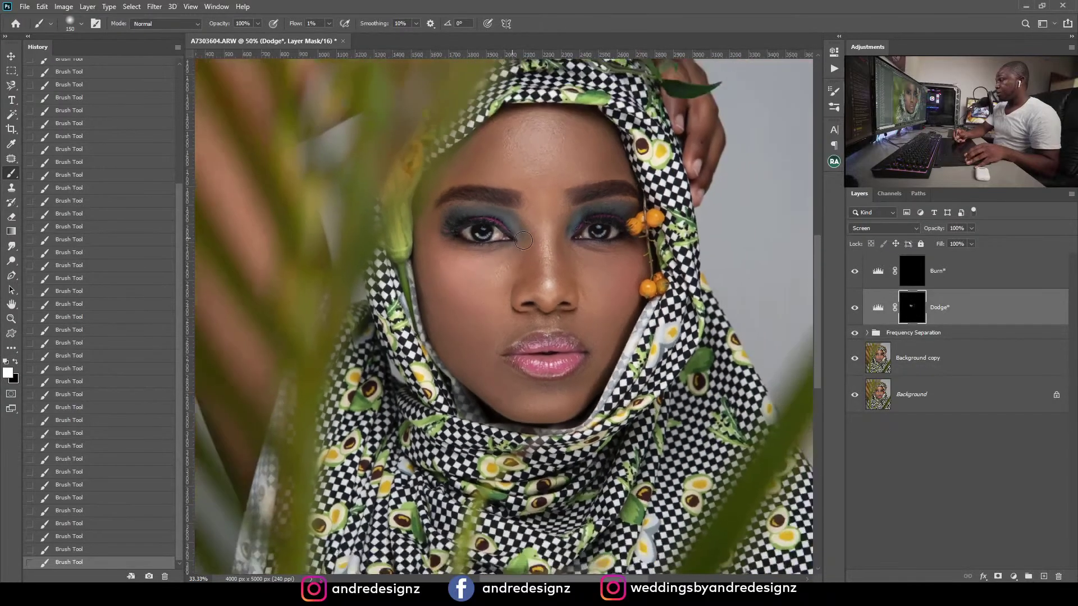
key("ctrl+minus")
key("ctrl+minus")
key("ctrl+minus")
key("ctrl+minus")
key("ctrl+minus")
key("ctrl+plus")
key("ctrl+plus")
key("ctrl+plus")
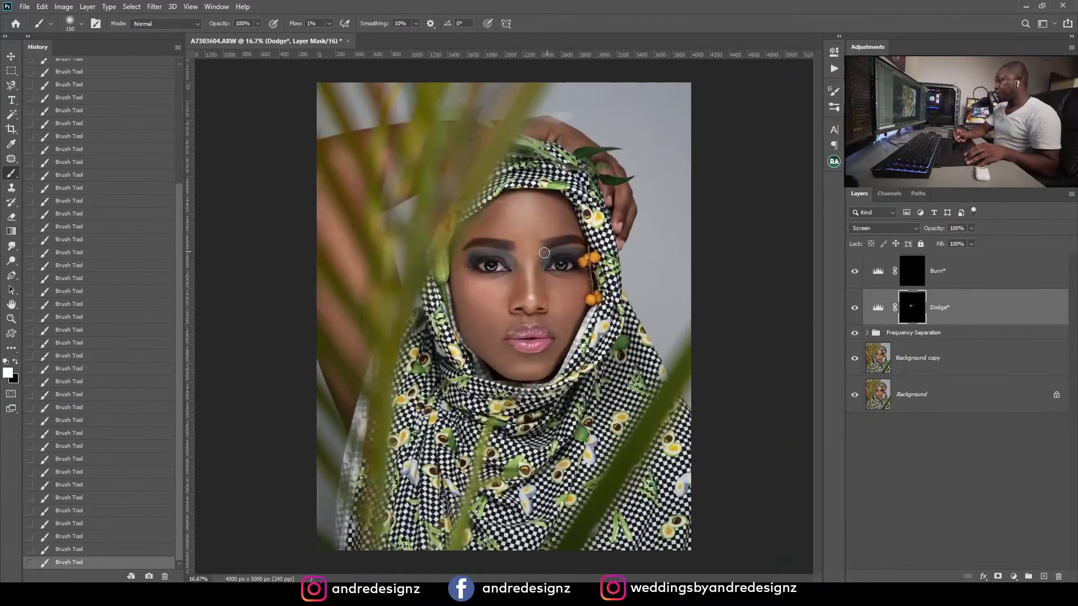
key("ctrl+plus")
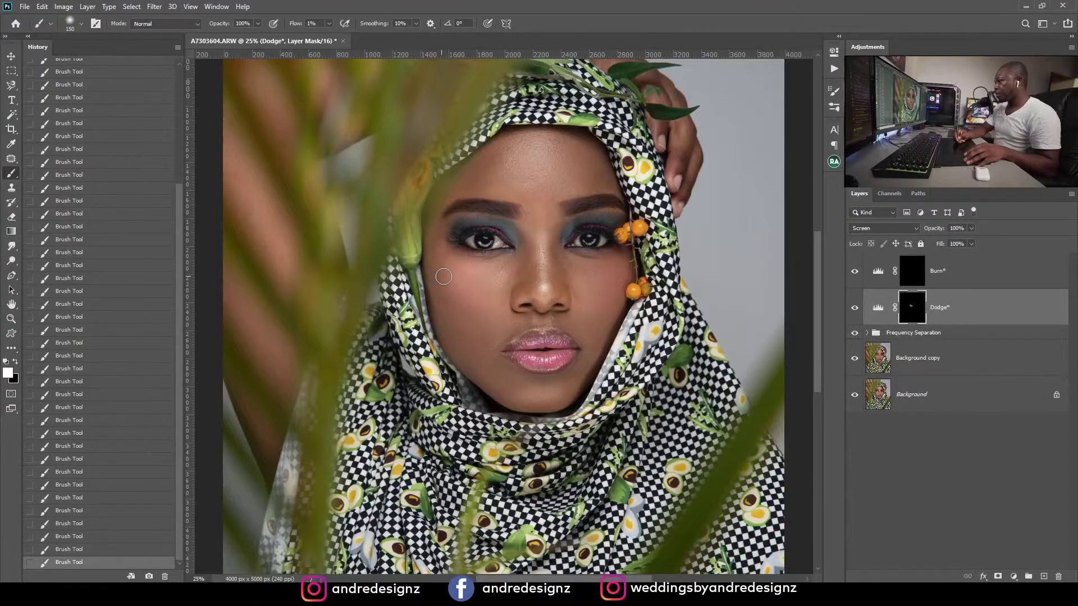
key("bracketright")
key("bracketright")
key("bracketright")
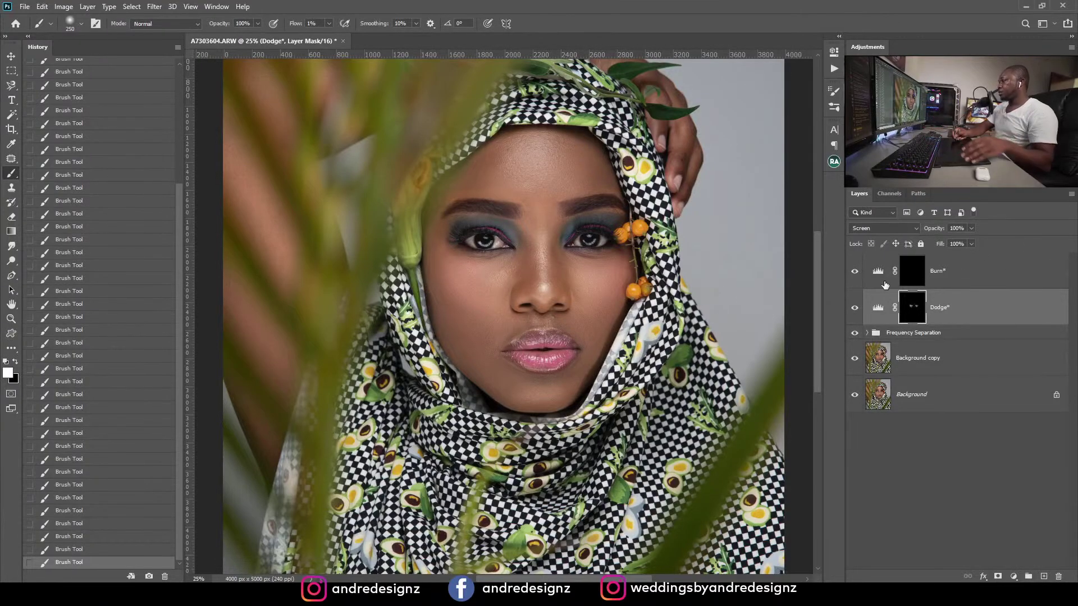
Step: Compare the cheeks with the Dodge* layer hidden and shown, and check the highlights from full view to close-up
left_click(854, 309)
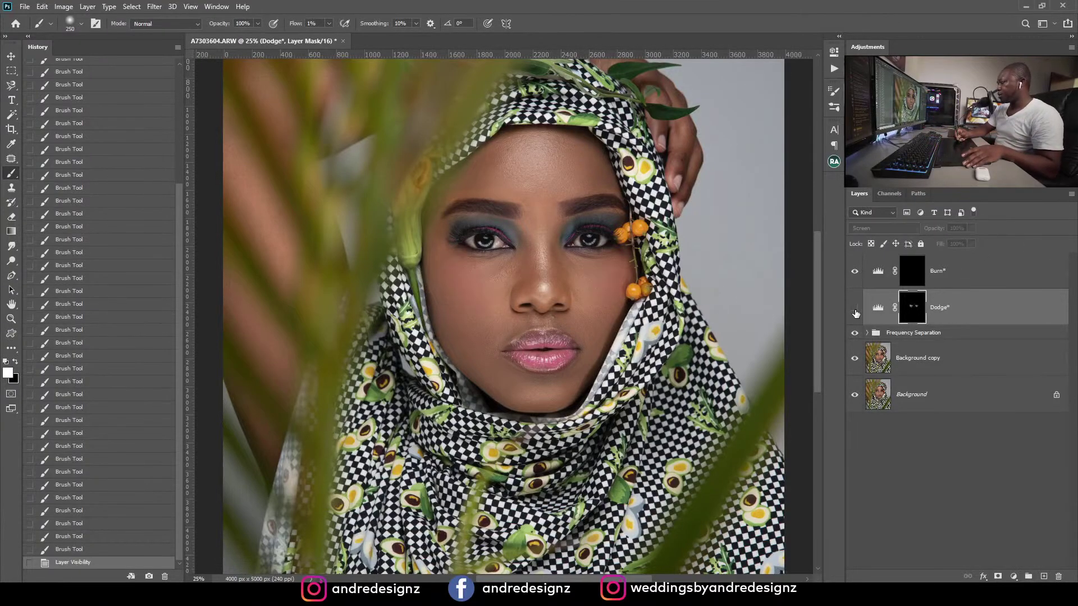
left_click(855, 309)
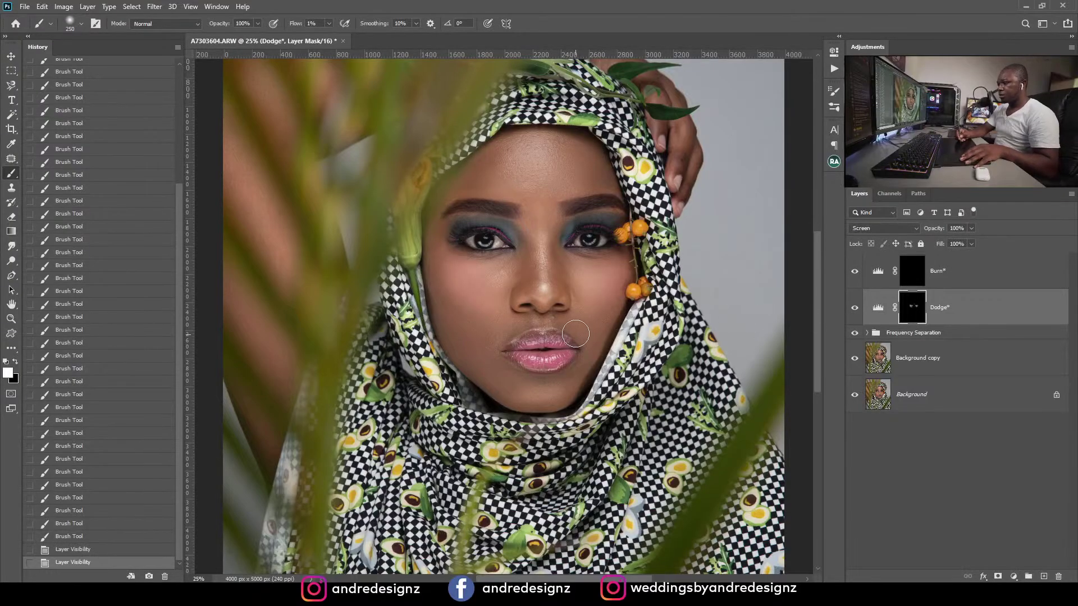
key("ctrl+minus")
key("ctrl+minus")
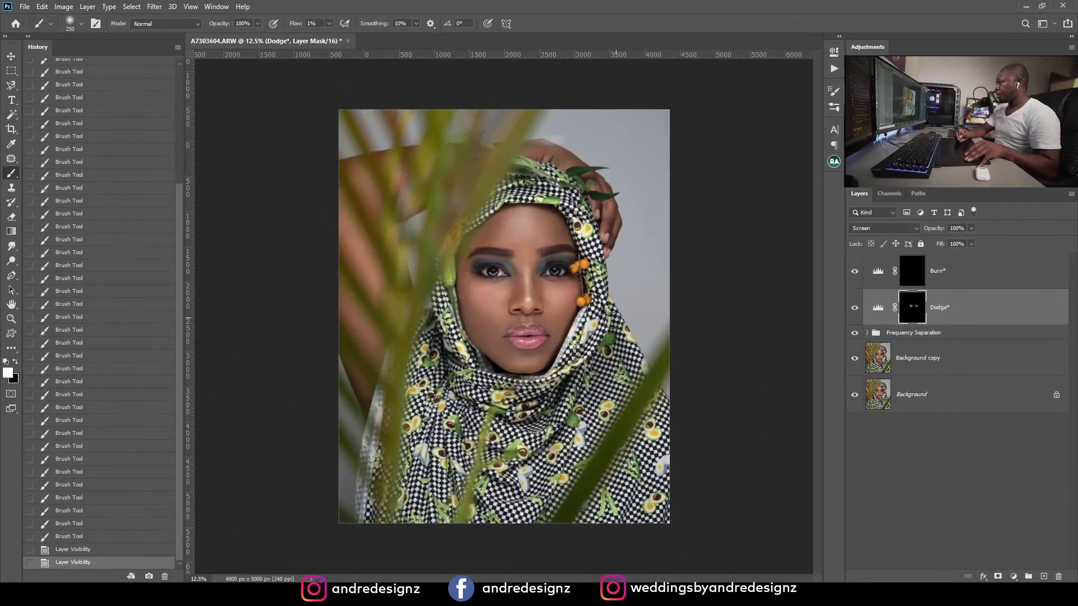
key("ctrl+plus")
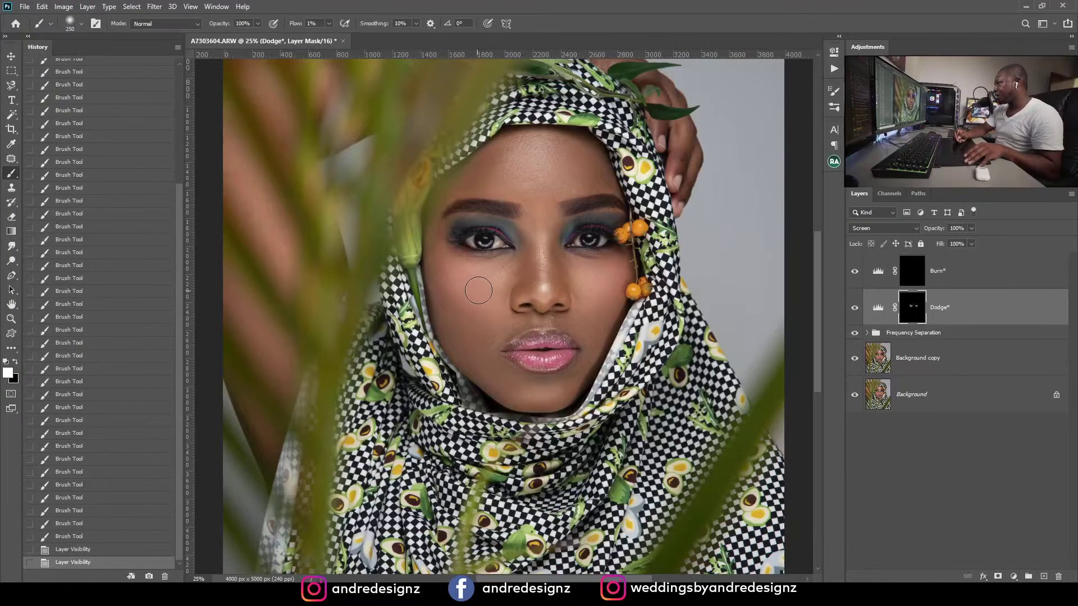
key("ctrl+plus")
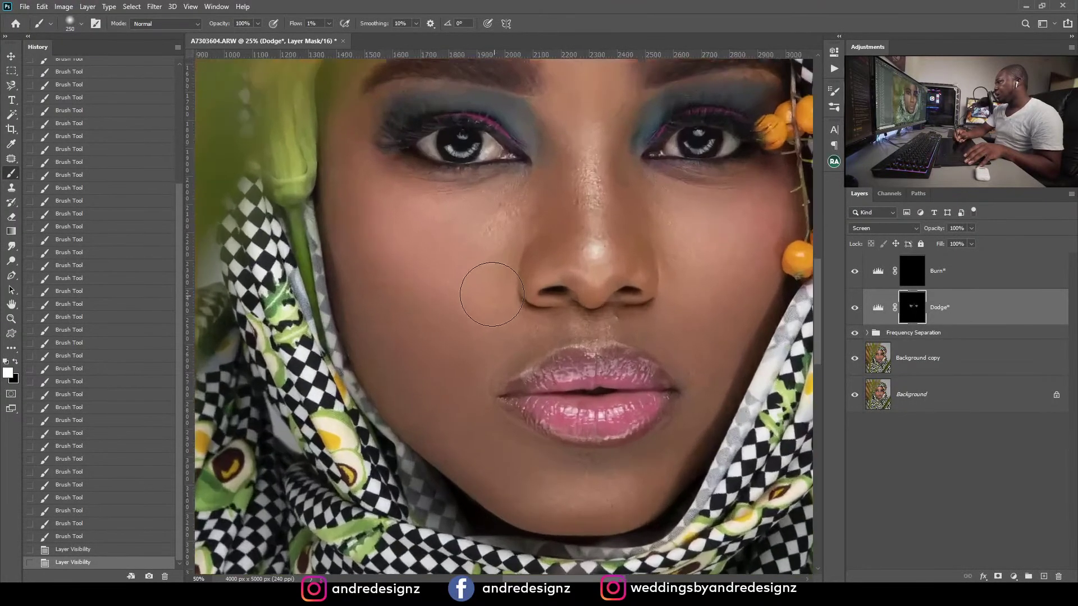
key("ctrl+minus")
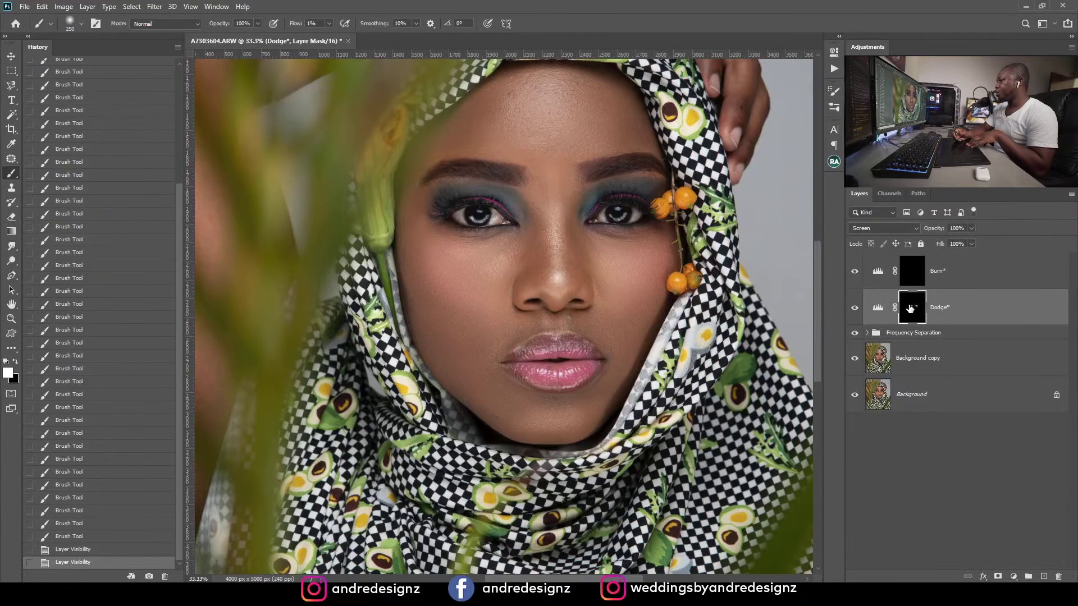
Step: Soften the leaf-side cheek highlight by painting black on the Dodge* mask with a 900 px brush
left_click(16, 362)
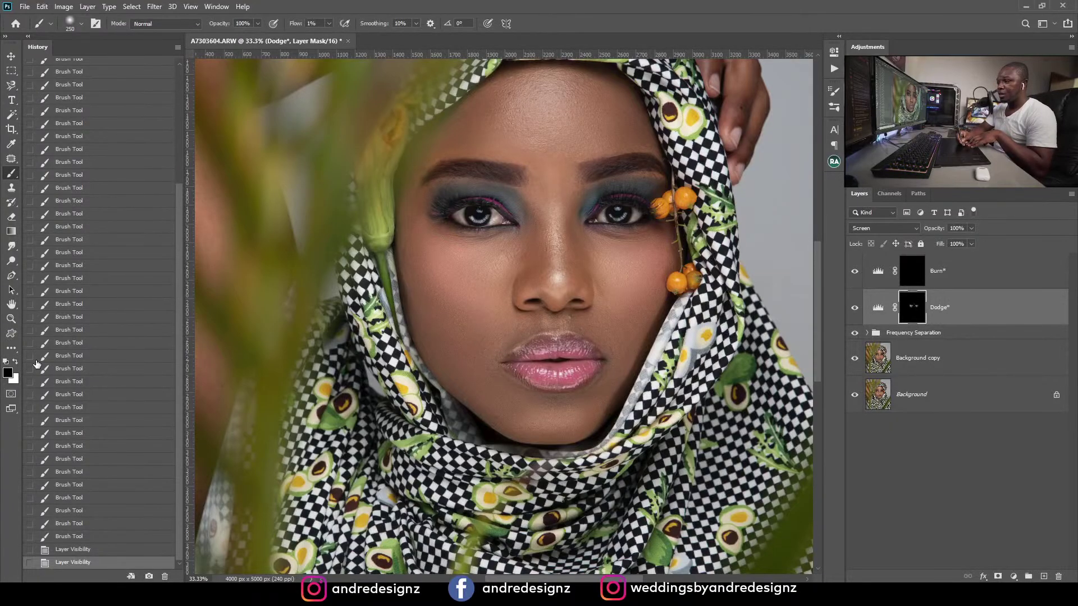
key("bracketright")
key("bracketright")
key("bracketright")
key("bracketright")
key("bracketright")
key("bracketright")
key("bracketright")
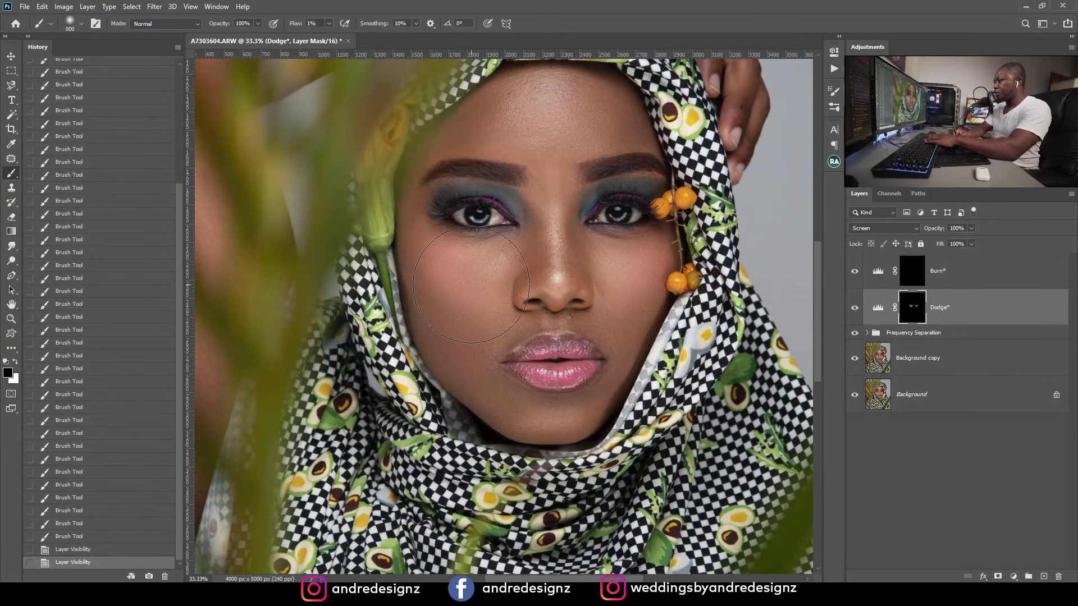
left_click_drag(443, 262, 449, 269)
Step: Examine the softened cheek highlight with the Dodge* layer off and on, both on the whole portrait and close up
left_click(855, 307)
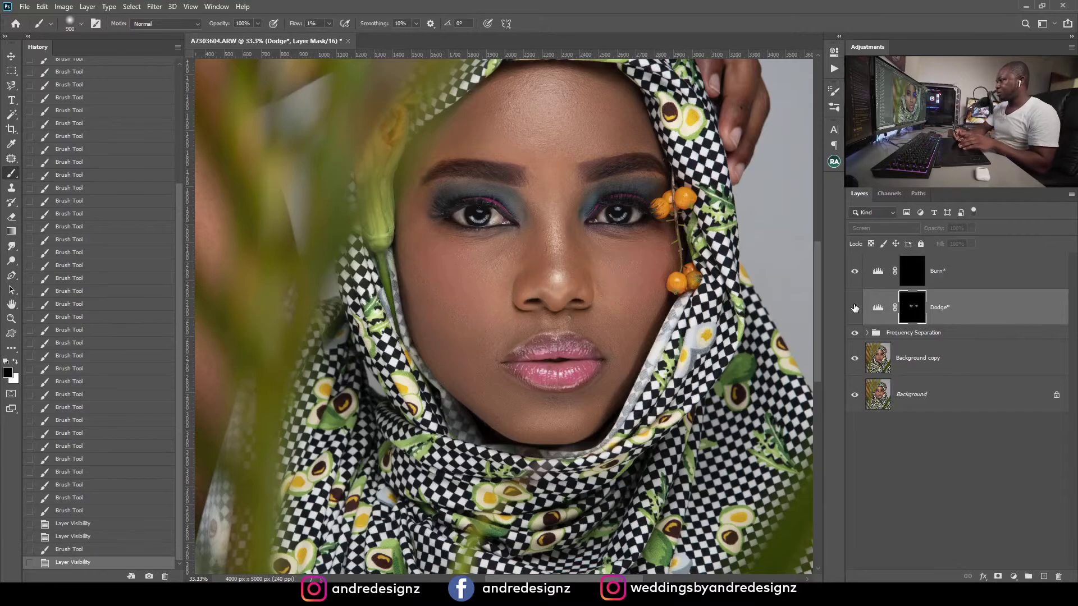
left_click(856, 308)
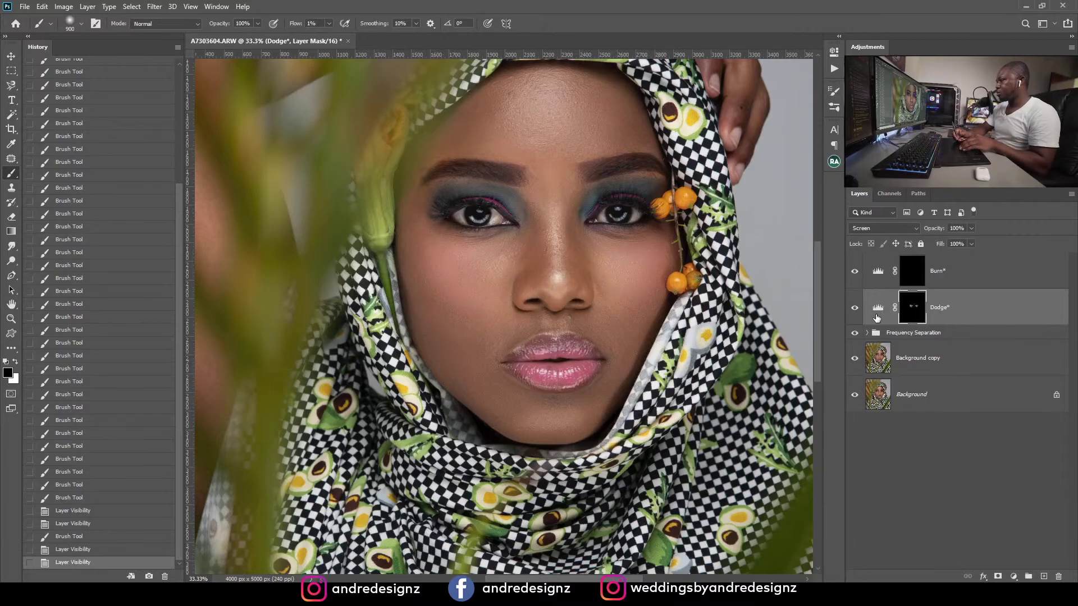
key("ctrl+minus")
key("ctrl+minus")
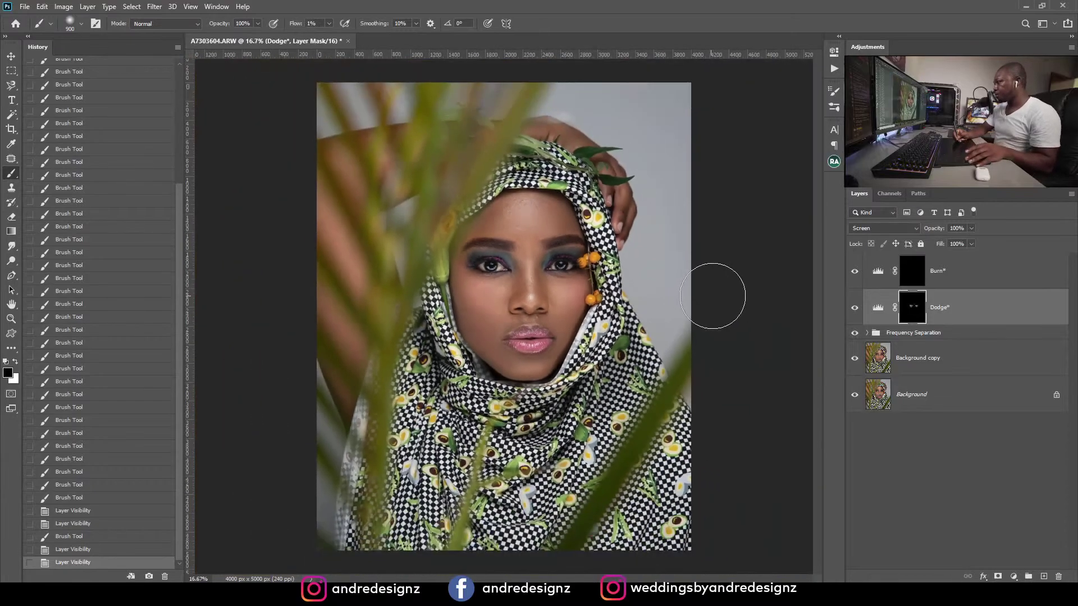
key("ctrl+plus")
key("ctrl+plus")
key("ctrl+plus")
key("ctrl+plus")
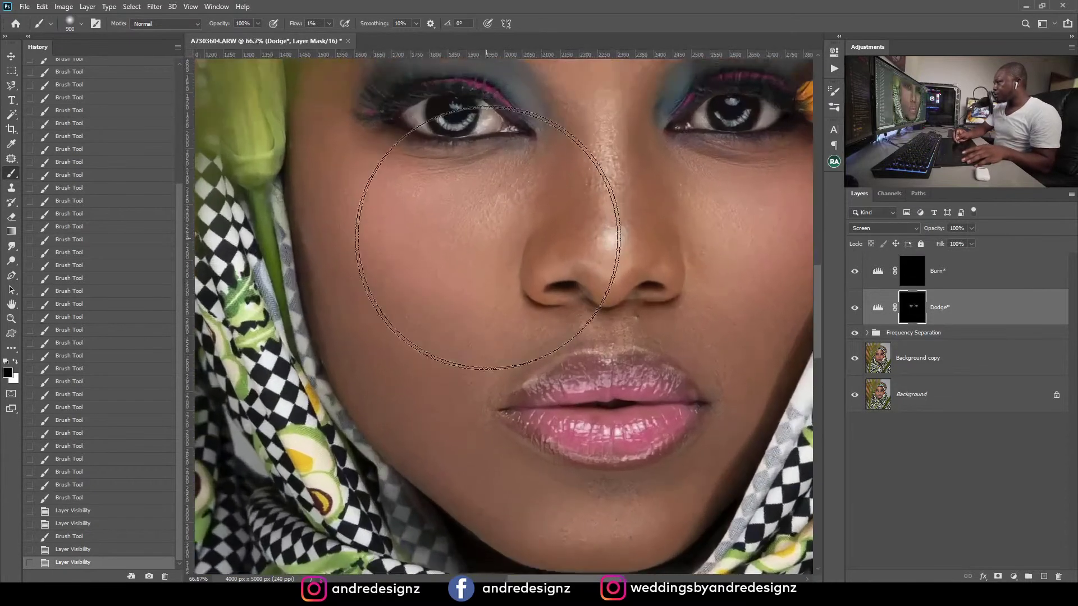
key("ctrl+minus")
key("ctrl+minus")
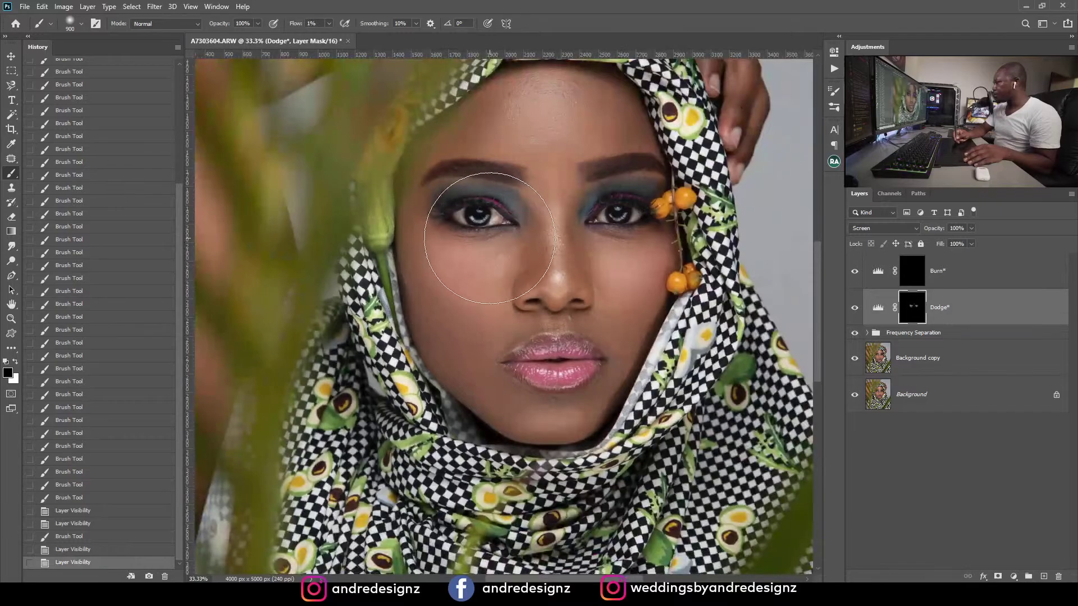
key("ctrl+minus")
key("ctrl+plus")
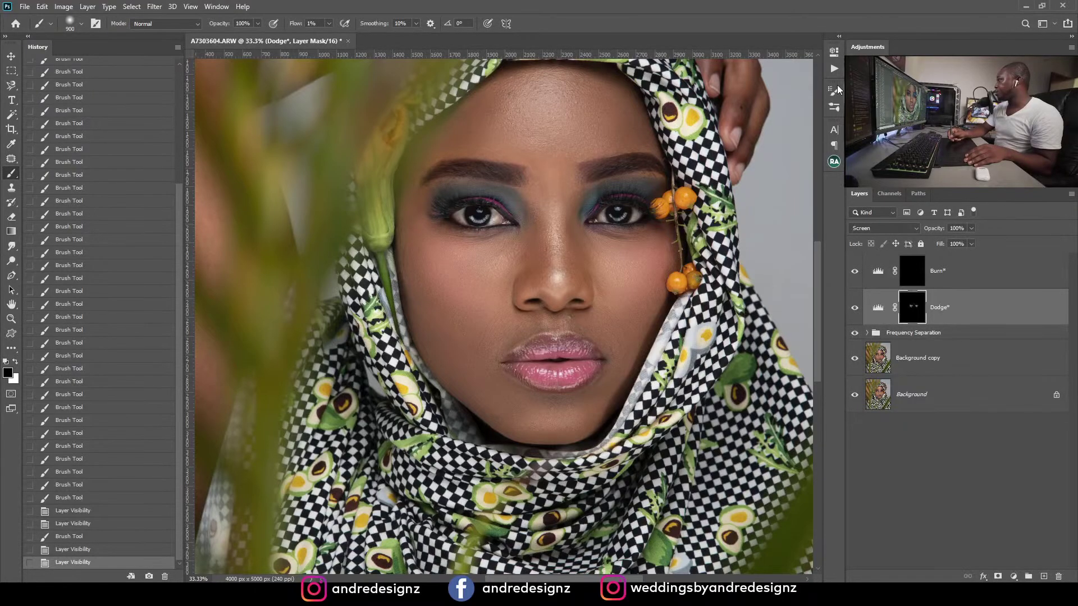
Step: Run the Dodge* action to add a second masked Dodge* Levels layer above the first one
left_click(834, 68)
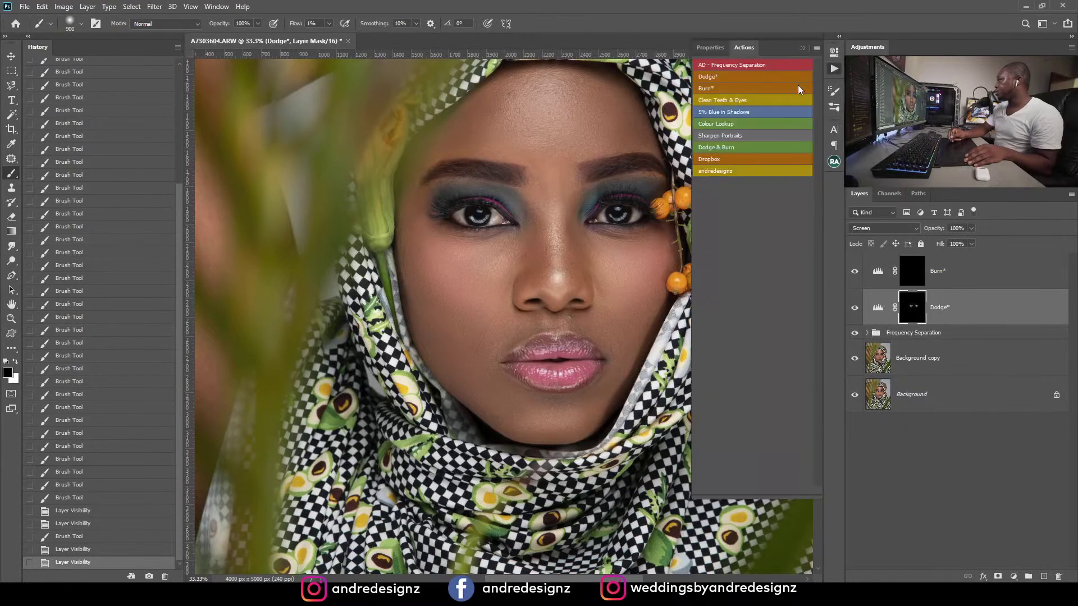
left_click(726, 77)
left_click(804, 49)
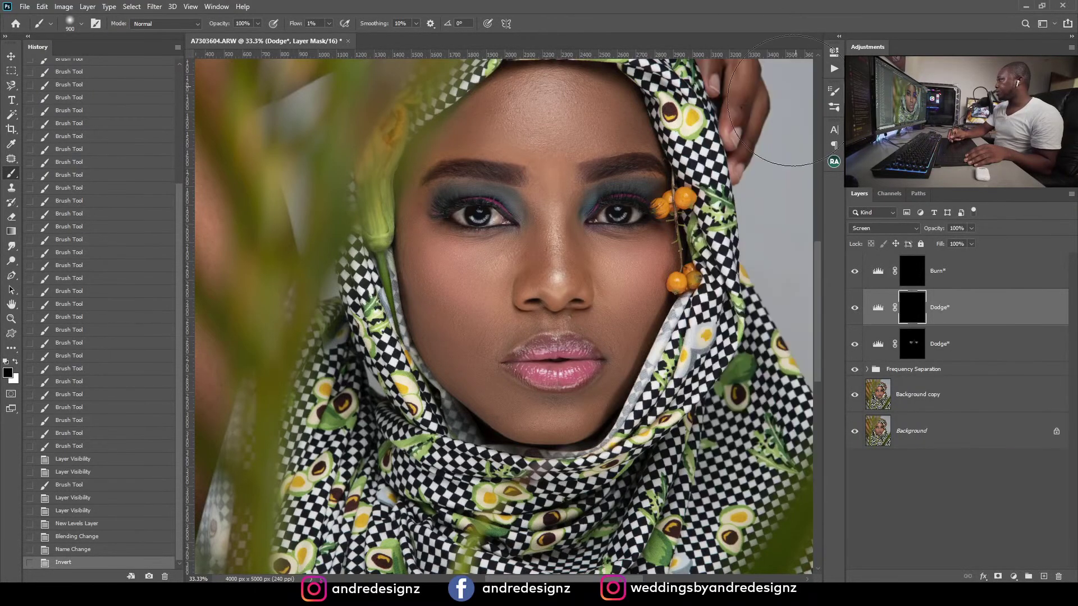
Step: Brighten the chin by painting white on the upper Dodge* mask with a 150 px brush at 1% flow
key("bracketleft")
key("bracketleft")
key("bracketleft")
key("bracketleft")
key("bracketleft")
key("bracketleft")
key("bracketleft")
key("bracketleft")
key("bracketleft")
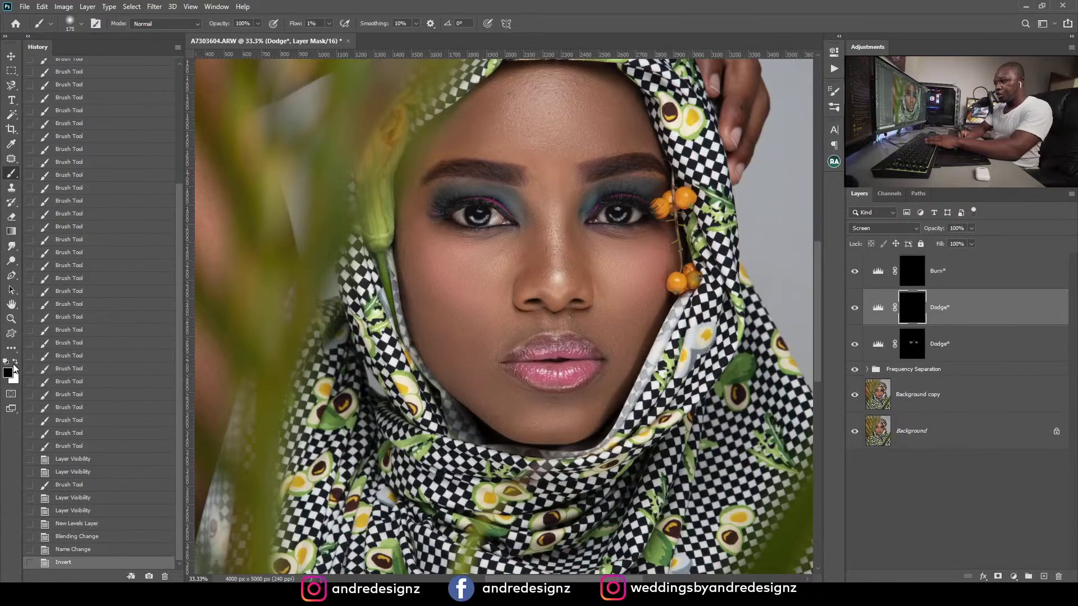
left_click(15, 363)
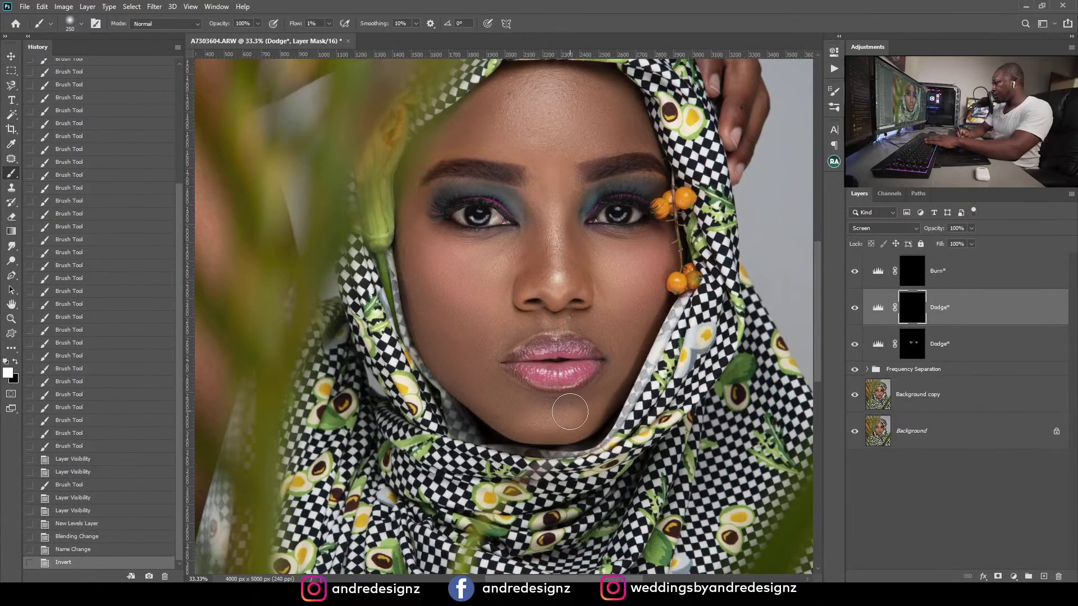
key("bracketleft")
mouse_move(572, 437)
left_mouse_down()
mouse_move(553, 415)
mouse_move(511, 414)
mouse_move(579, 411)
mouse_move(520, 408)
mouse_move(546, 406)
left_mouse_up()
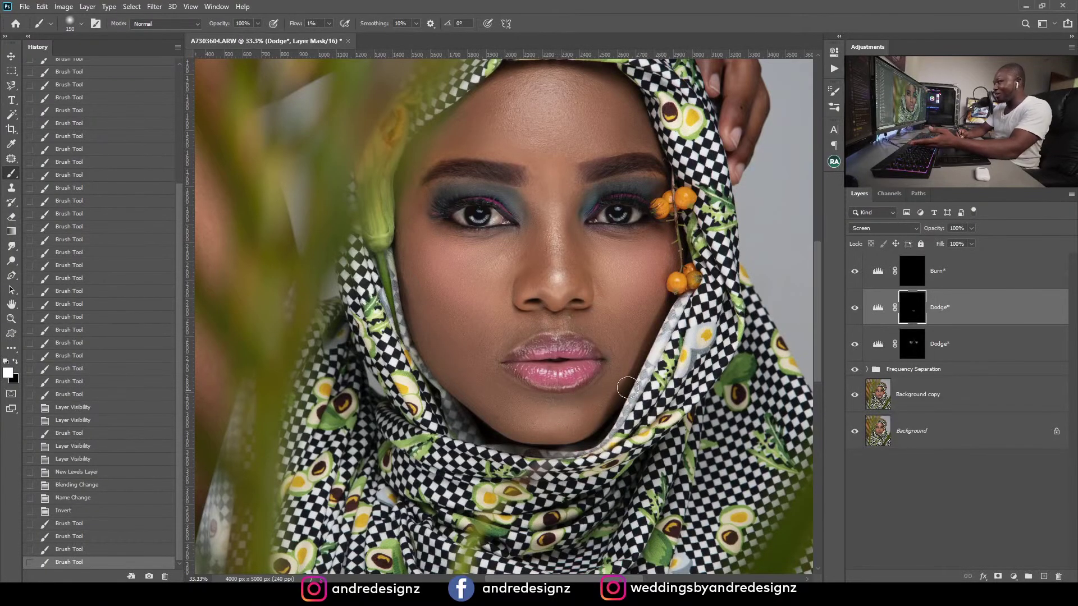
left_click(970, 228)
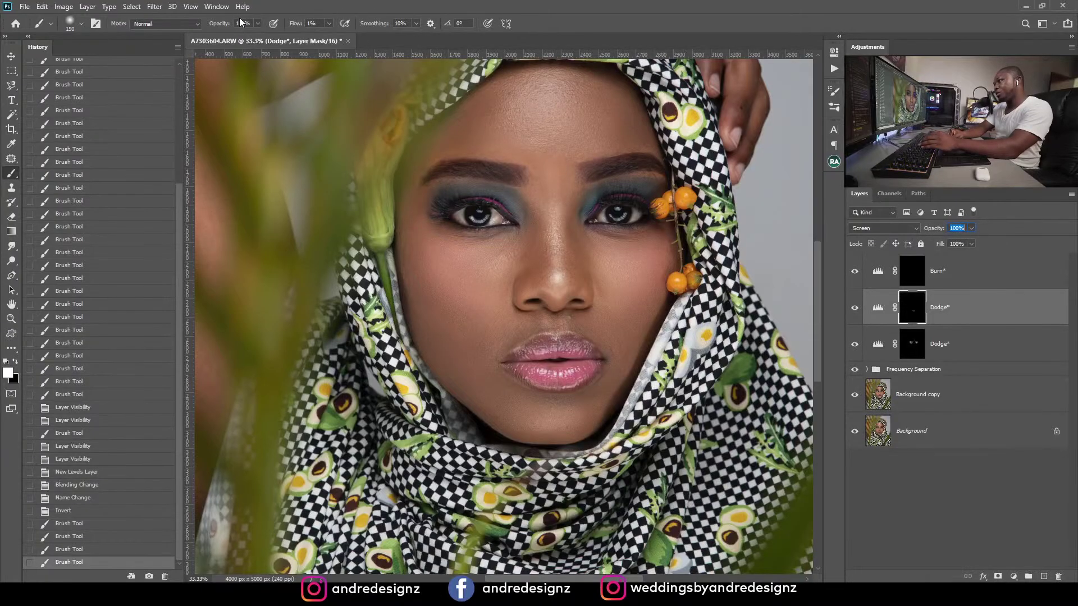
left_click(256, 20)
left_click(258, 20)
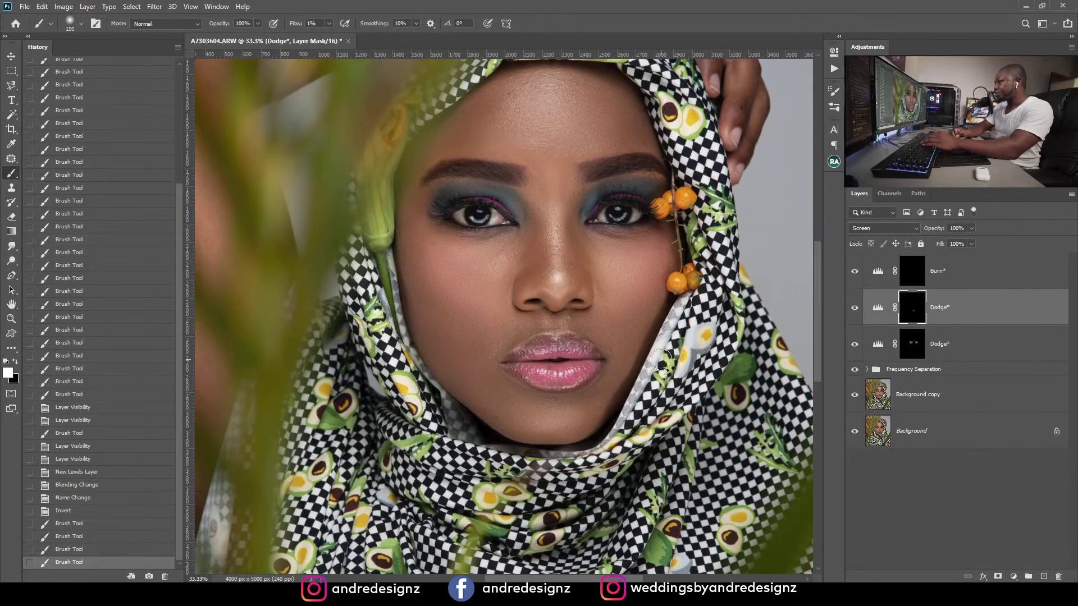
left_click(569, 436)
Step: Compare the chin with the upper Dodge* layer off and on, and build up its highlight with more white mask strokes
left_click(856, 309)
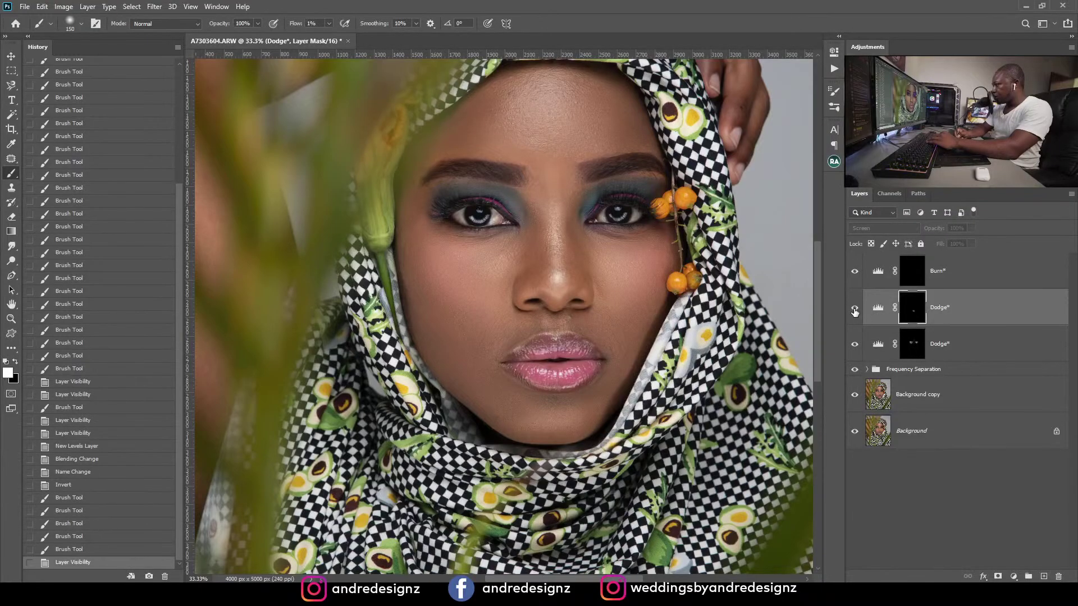
left_click(855, 309)
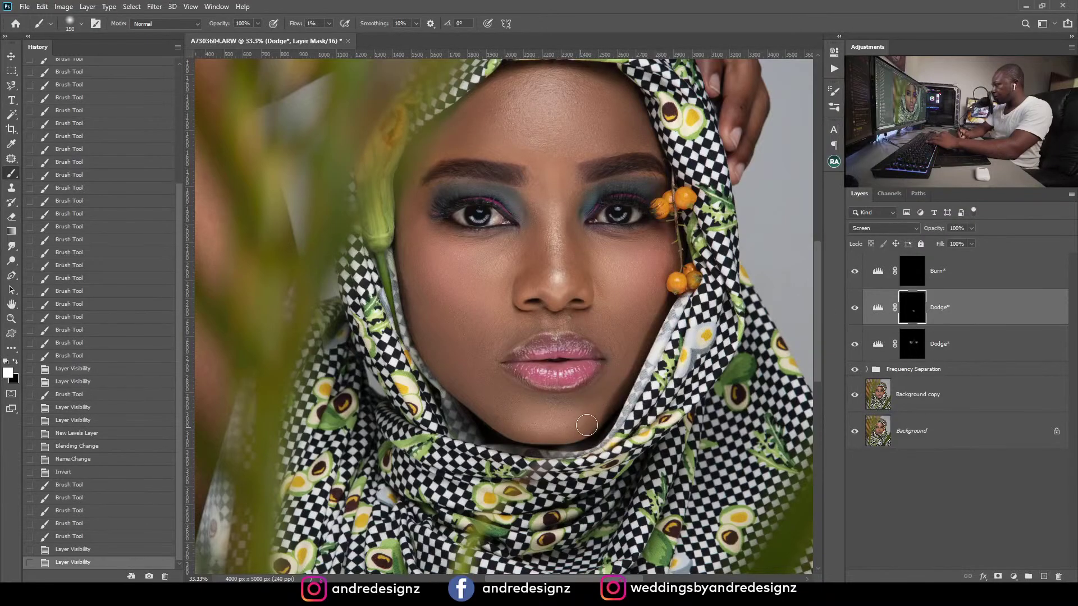
left_click_drag(587, 425, 531, 410)
mouse_move(531, 410)
left_mouse_down()
mouse_move(524, 426)
mouse_move(556, 437)
left_mouse_up()
mouse_move(597, 416)
left_mouse_down()
mouse_move(535, 415)
mouse_move(528, 441)
left_mouse_up()
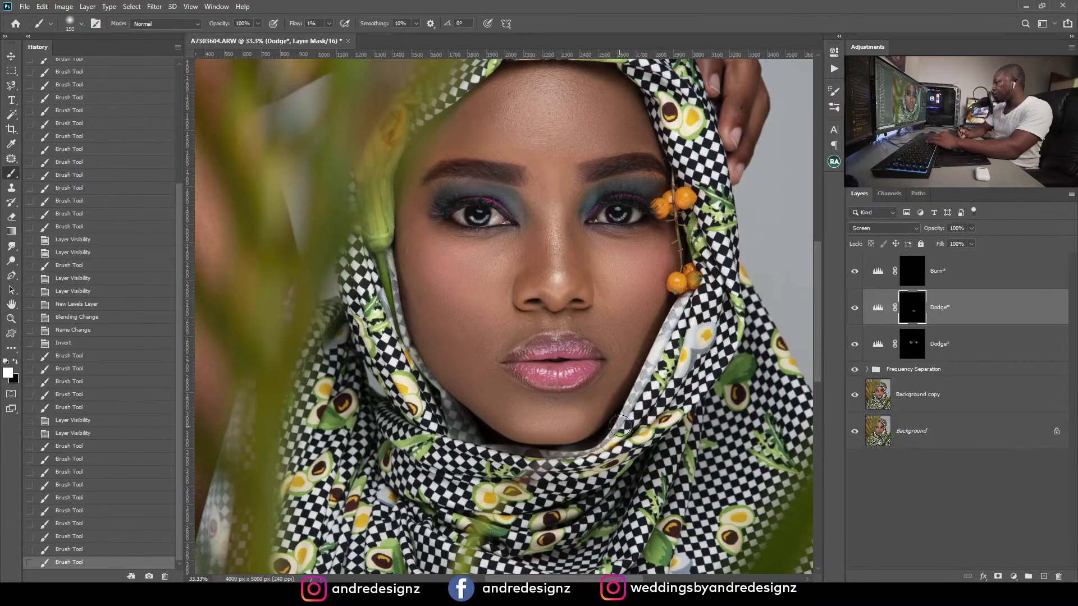
Step: Examine the chin highlight on the whole portrait and closer to the face
key("ctrl+minus")
key("ctrl+minus")
key("ctrl+minus")
key("ctrl+minus")
key("ctrl+plus")
key("ctrl+plus")
key("ctrl+plus")
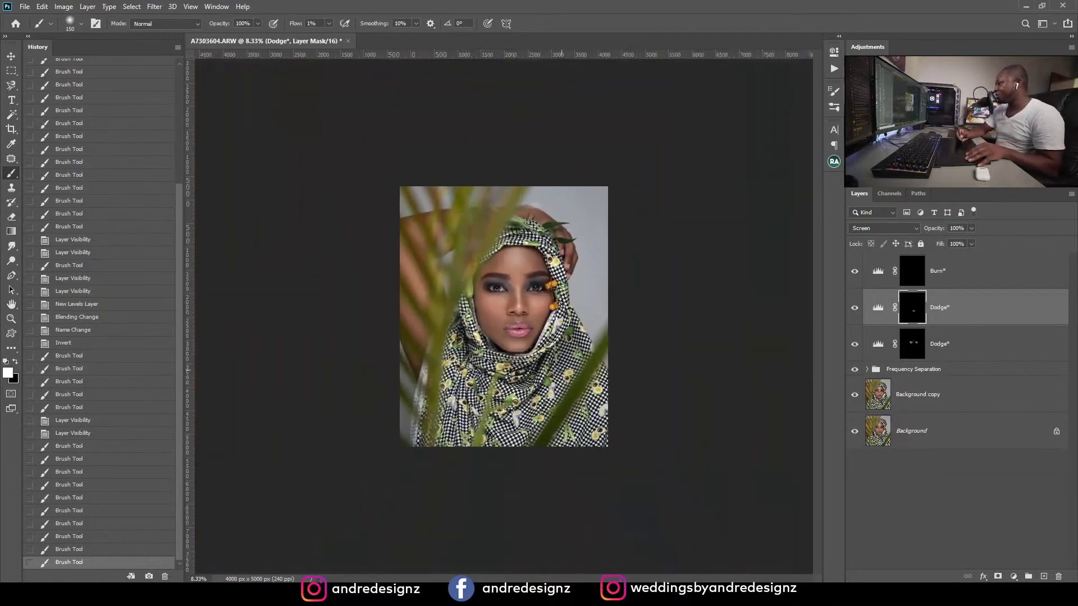
key("ctrl+plus")
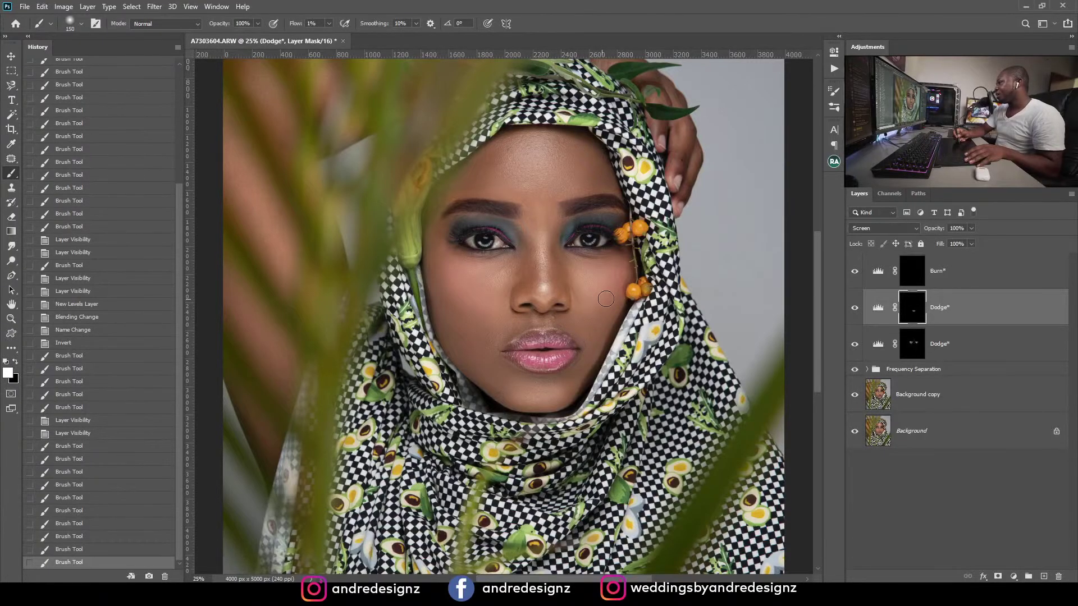
Step: Duplicate the Burn* layer together with its black mask
left_click(916, 275)
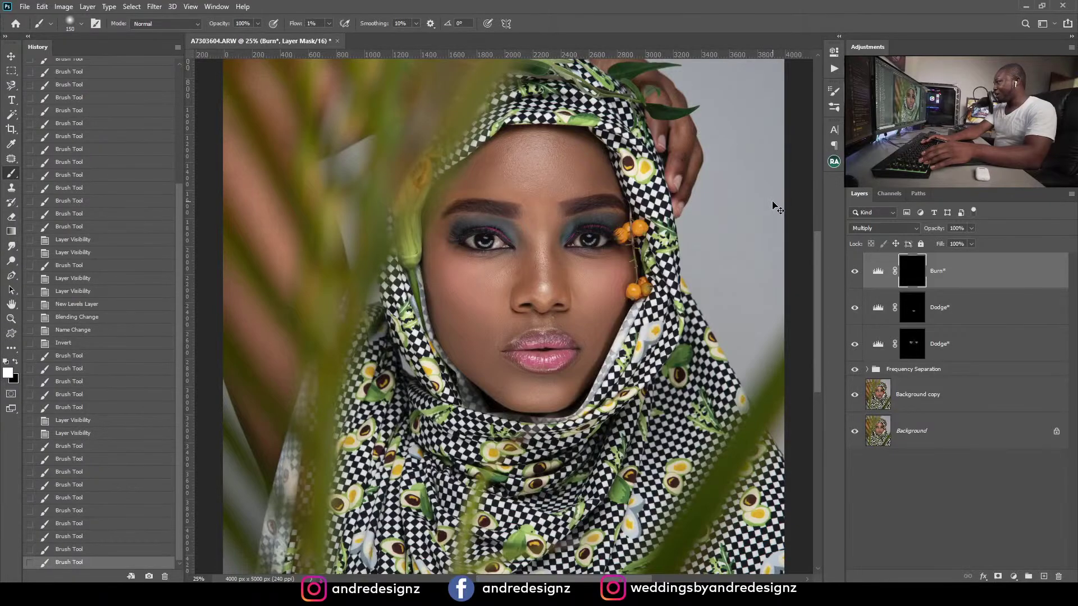
key("ctrl+i")
key("ctrl+z")
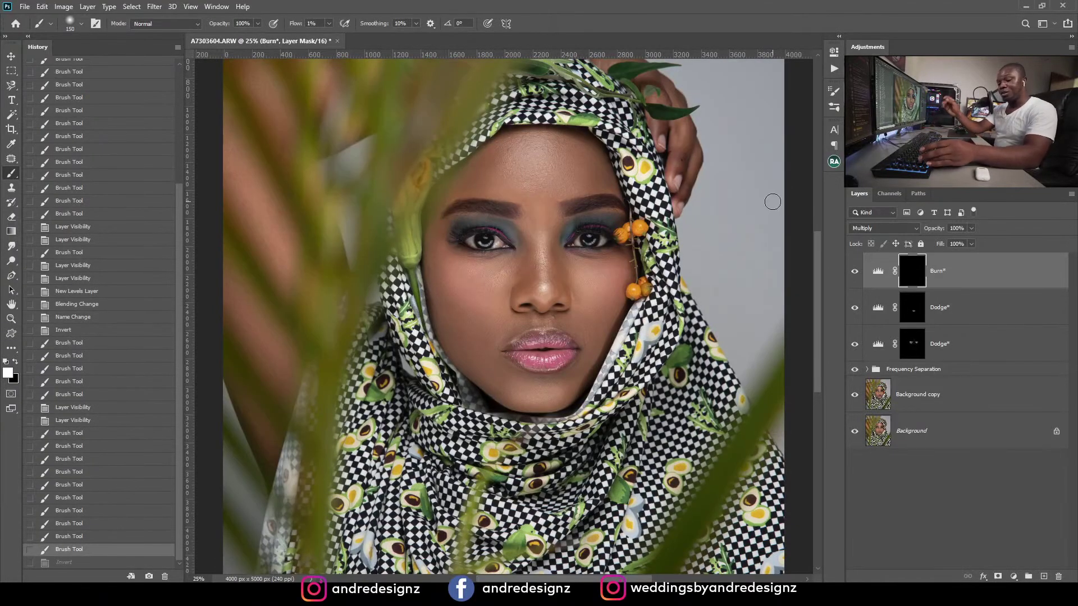
key("ctrl+j")
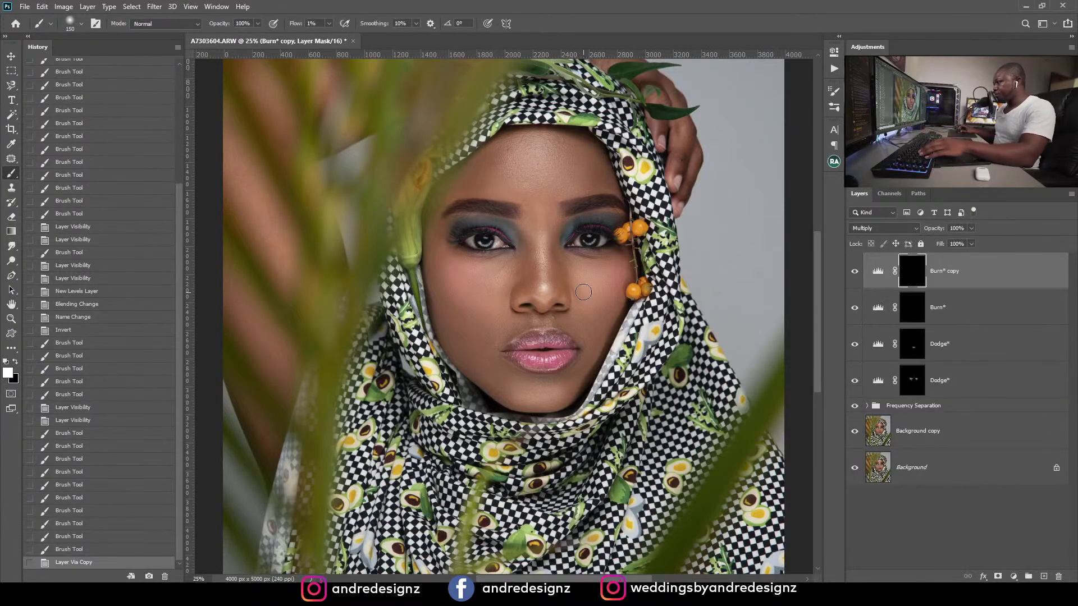
Step: Contour the sides of the nose bridge by painting white on the Burn* copy mask with a 150 px brush
scroll(585, 293, "up", 3)
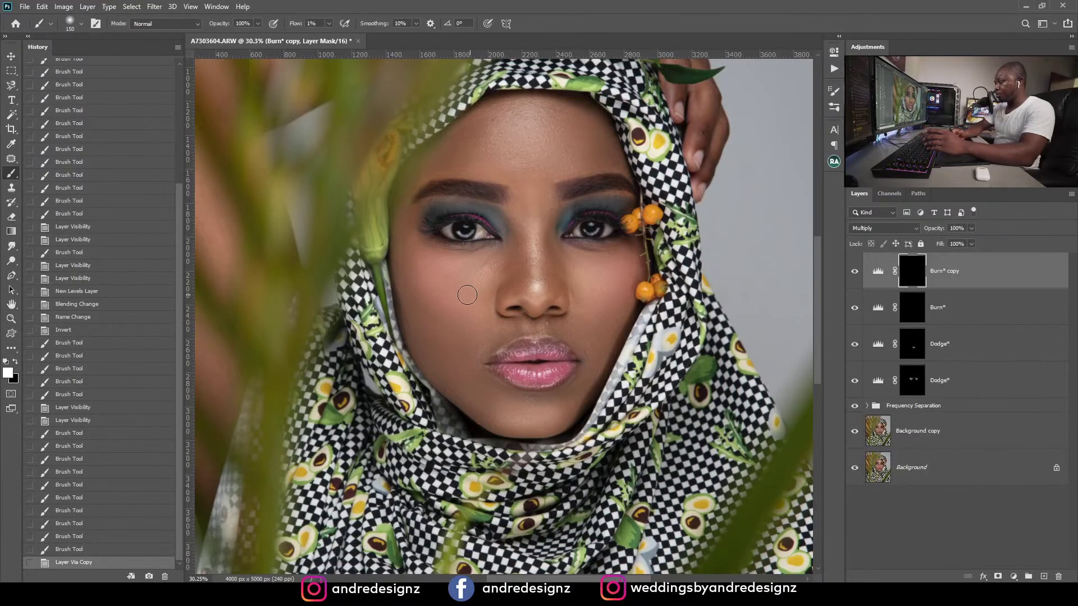
left_click(511, 235)
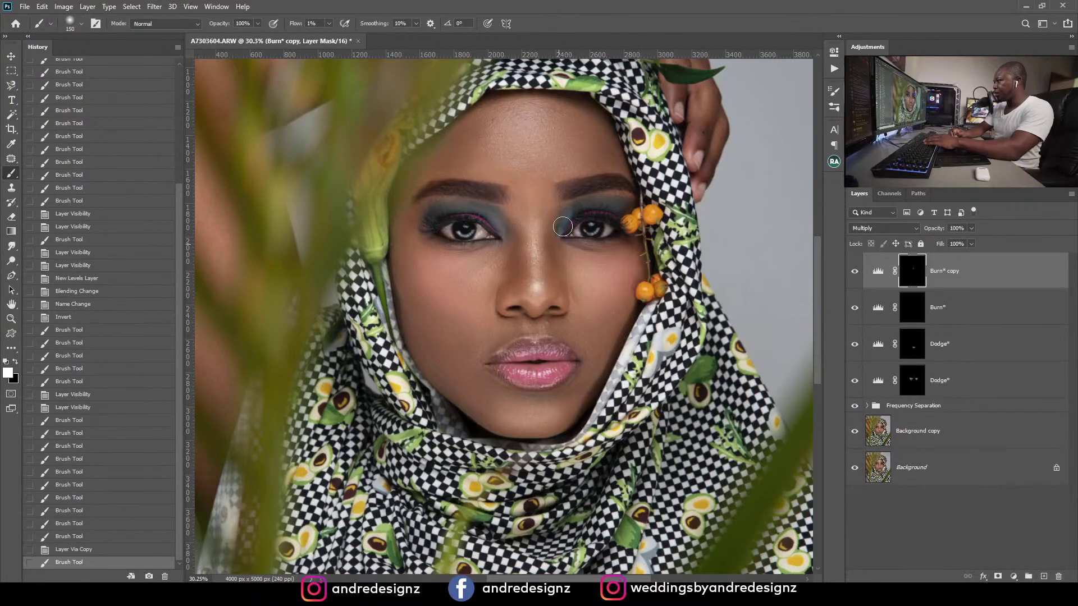
left_click(562, 226)
left_click(516, 251)
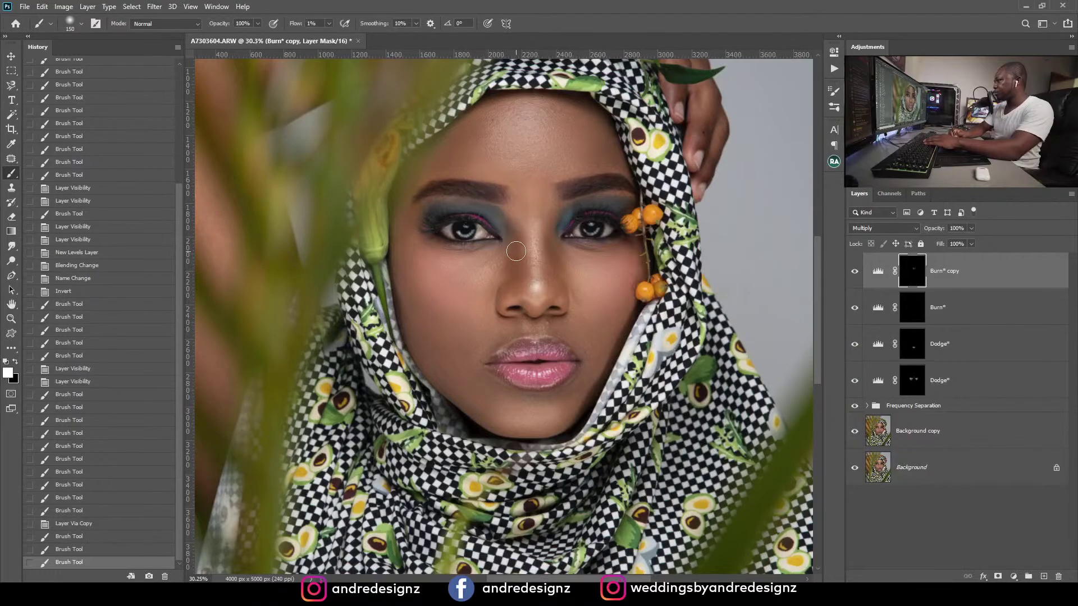
mouse_move(506, 274)
left_mouse_down()
mouse_move(508, 291)
mouse_move(509, 277)
left_mouse_up()
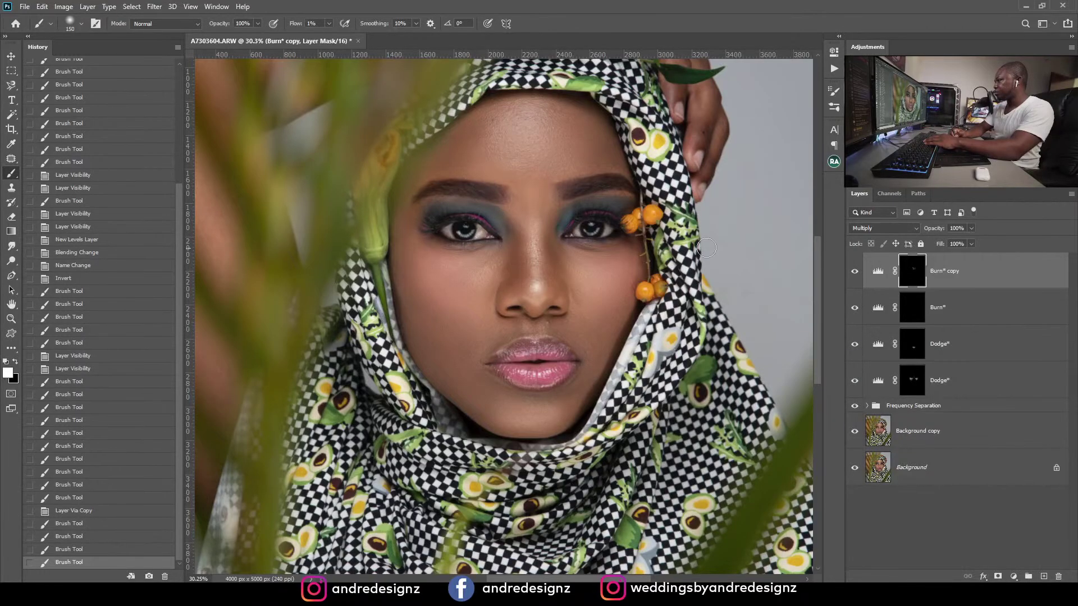
Step: Compare the nose contour with the Burn* copy layer off and on, and inspect it on the whole portrait and close up
left_click(855, 273)
left_click(855, 273)
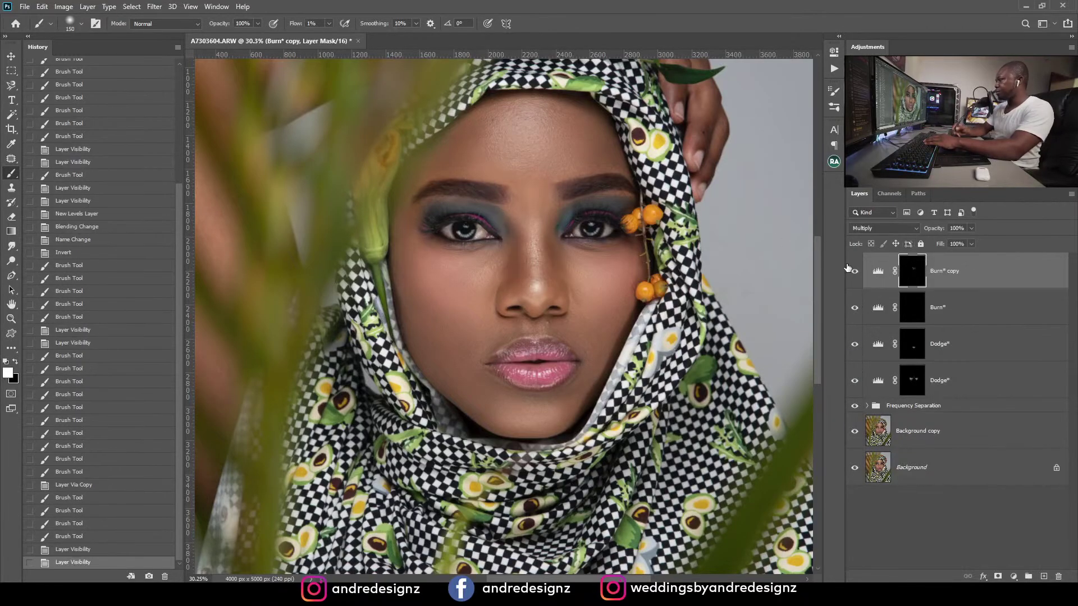
scroll(628, 180, "down", 5)
scroll(591, 226, "up", 4)
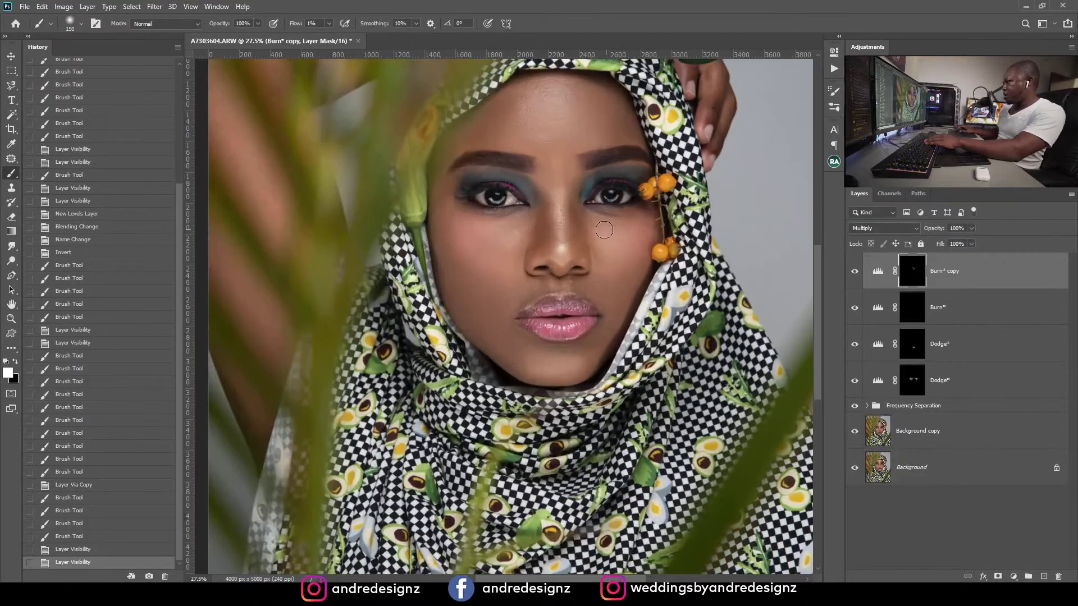
scroll(582, 224, "up", 5)
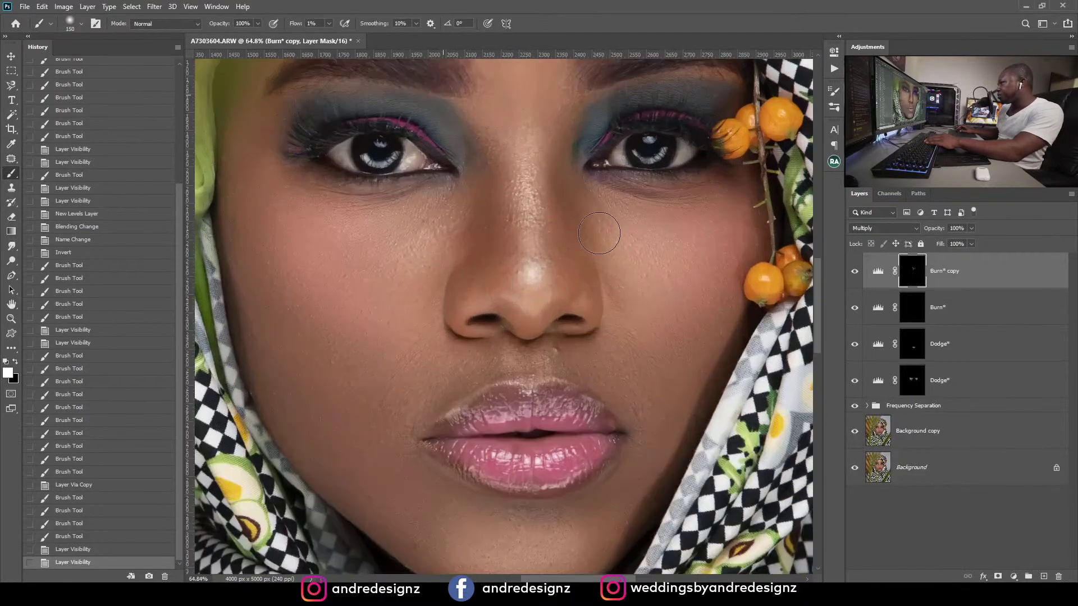
scroll(599, 233, "down", 3)
scroll(599, 232, "down", 2)
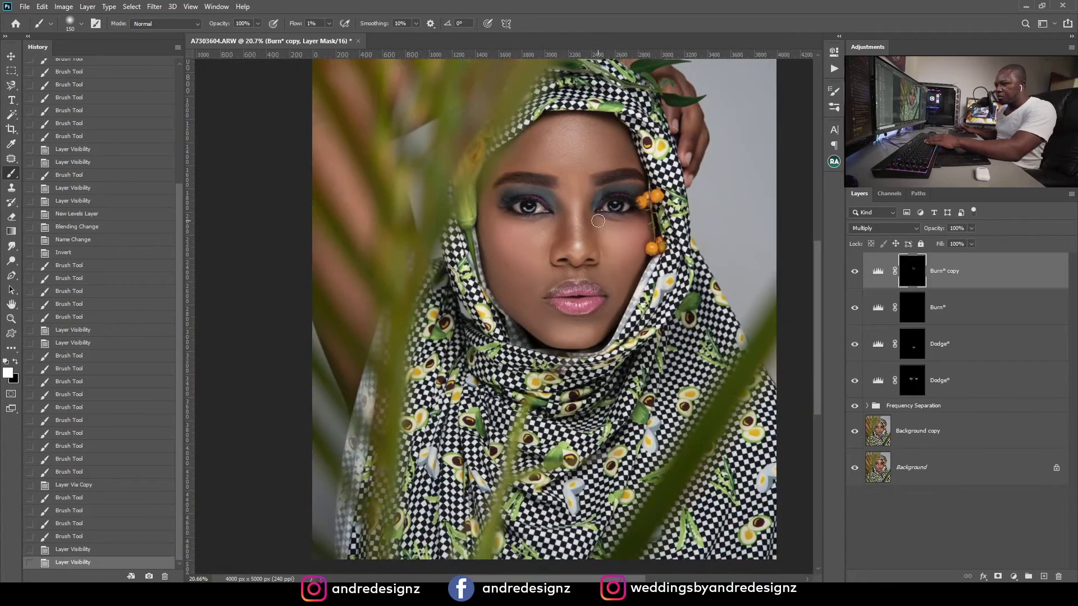
scroll(598, 220, "up", 1)
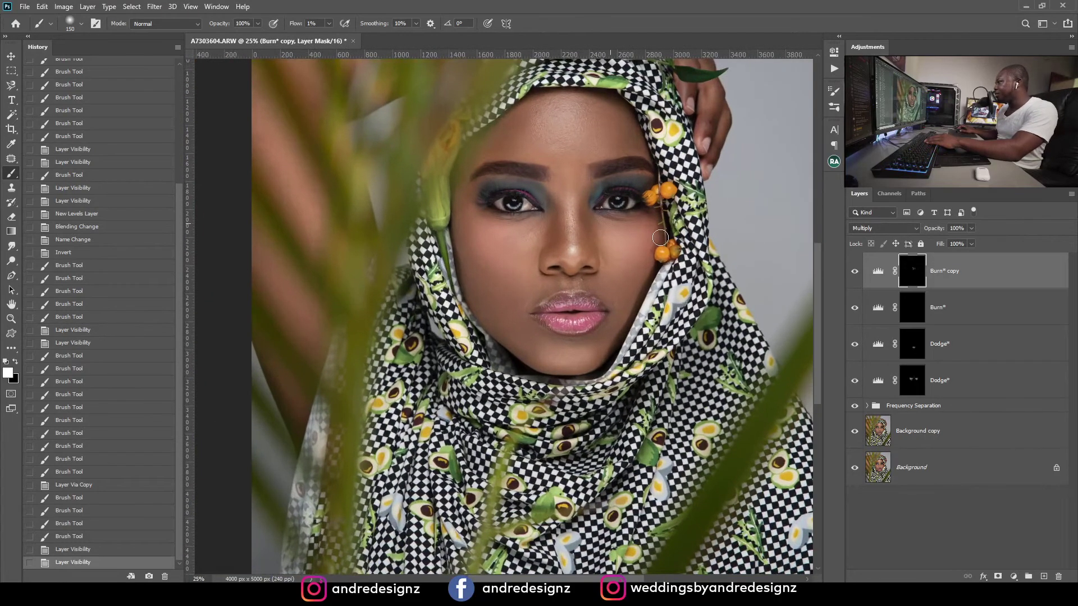
Step: Deepen the outer cheeks and forehead edges by painting white on the Burn* mask with a 300 px brush
left_click(915, 309)
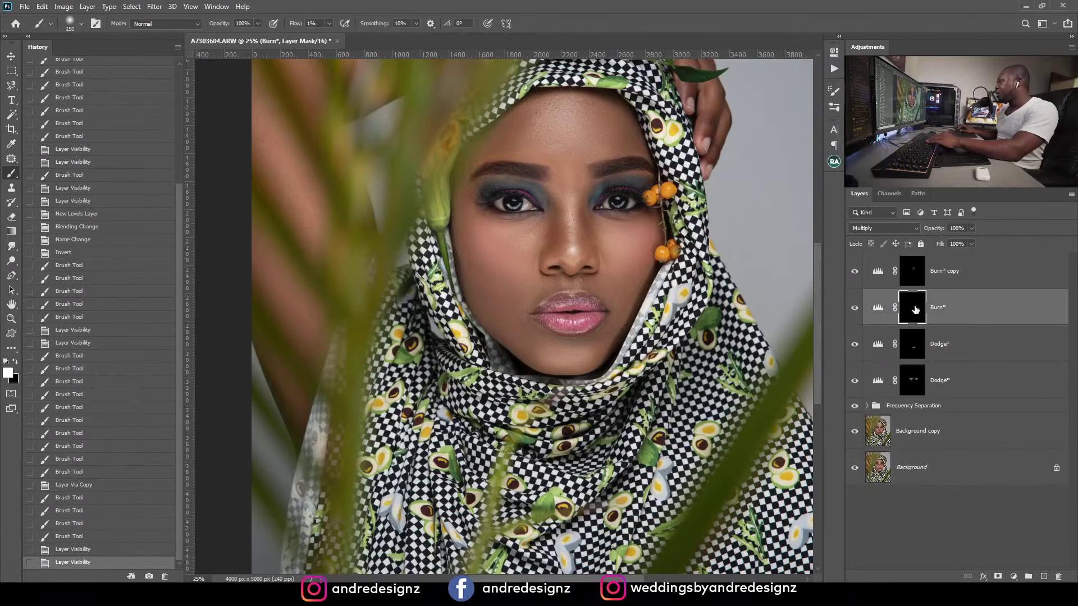
key("bracketright")
key("bracketright")
key("bracketright")
key("bracketright")
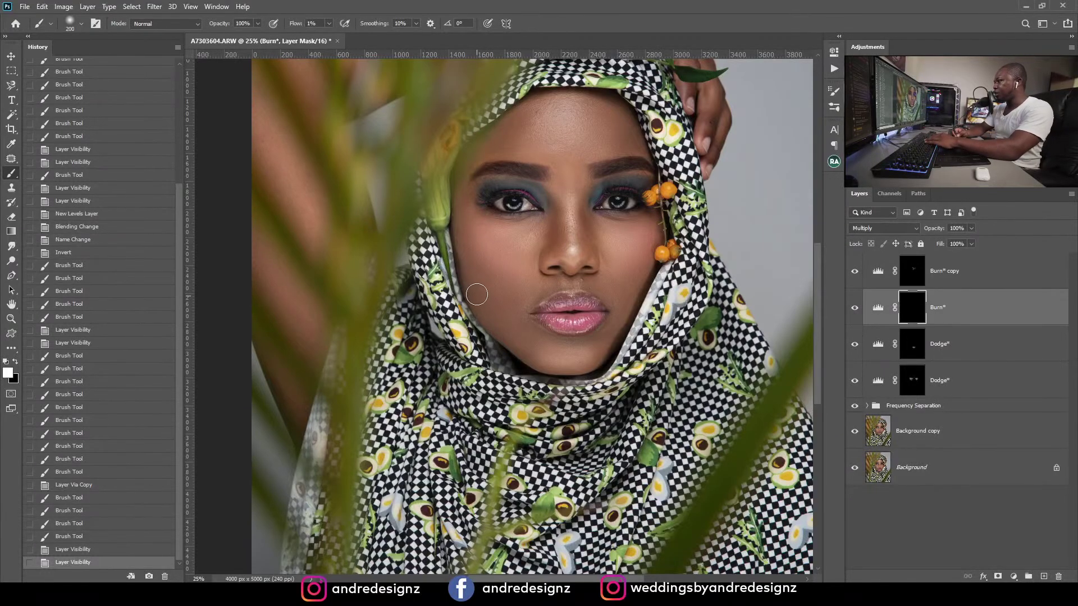
left_click_drag(473, 249, 501, 290)
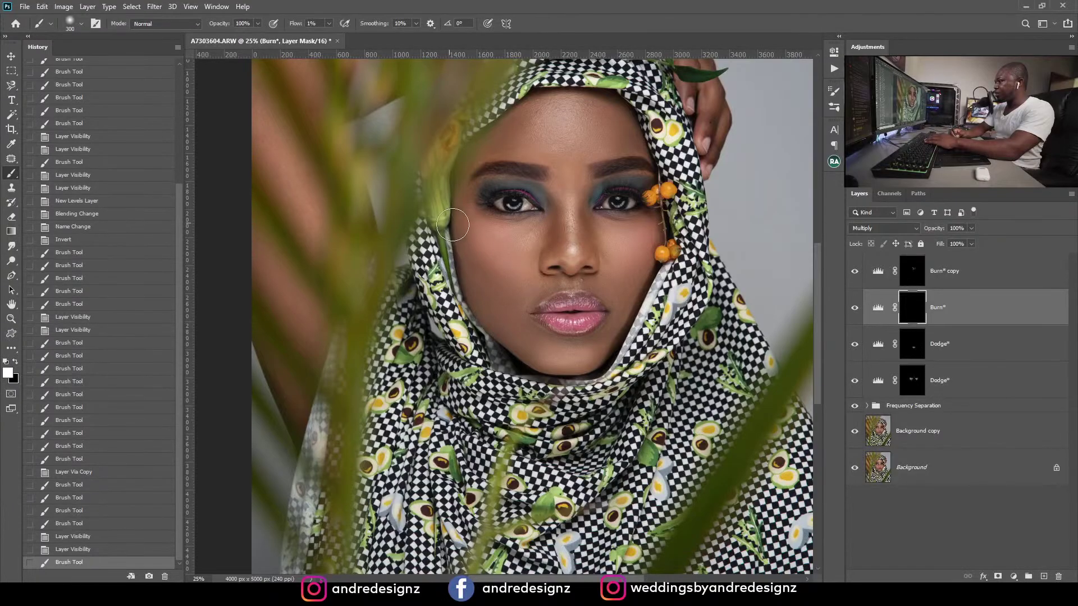
mouse_move(700, 274)
left_mouse_down()
mouse_move(665, 258)
mouse_move(643, 261)
mouse_move(640, 280)
mouse_move(654, 256)
mouse_move(645, 259)
left_mouse_up()
mouse_move(518, 147)
left_mouse_down()
mouse_move(486, 141)
mouse_move(521, 126)
mouse_move(488, 148)
mouse_move(520, 151)
left_mouse_up()
left_click_drag(624, 128, 597, 104)
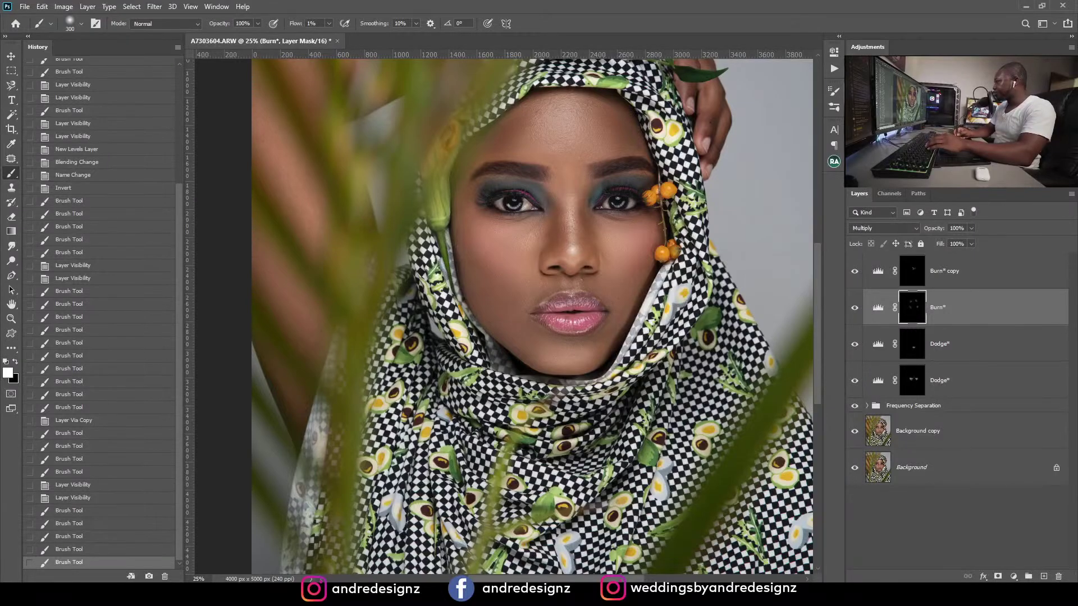
Step: Group the two Burn* and two Dodge* layers as D&B, and compare the portrait with the group hidden and shown
left_click(994, 286)
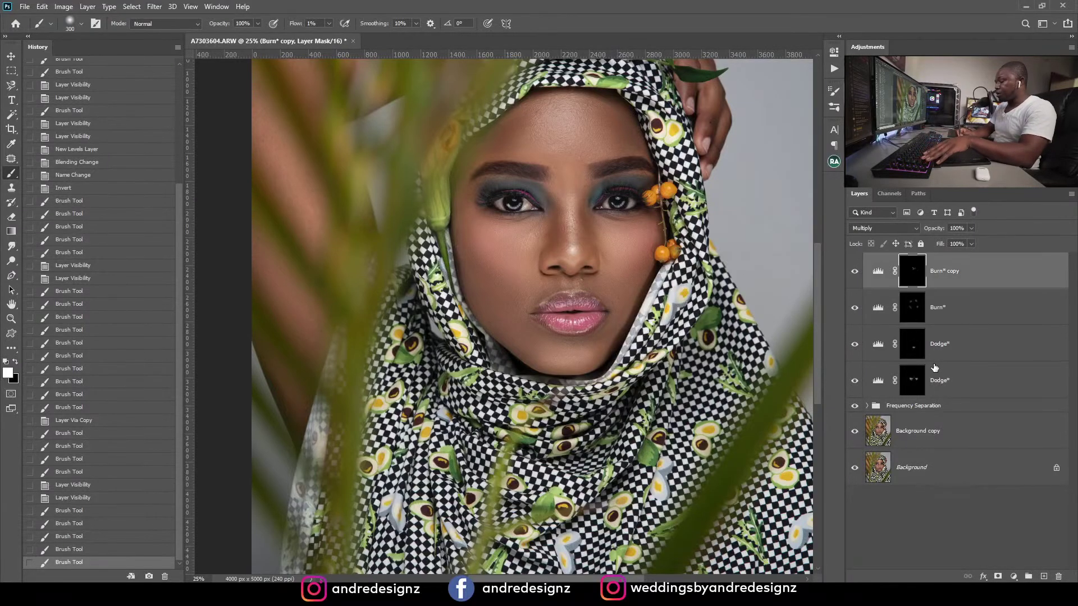
left_click(994, 382, "shift")
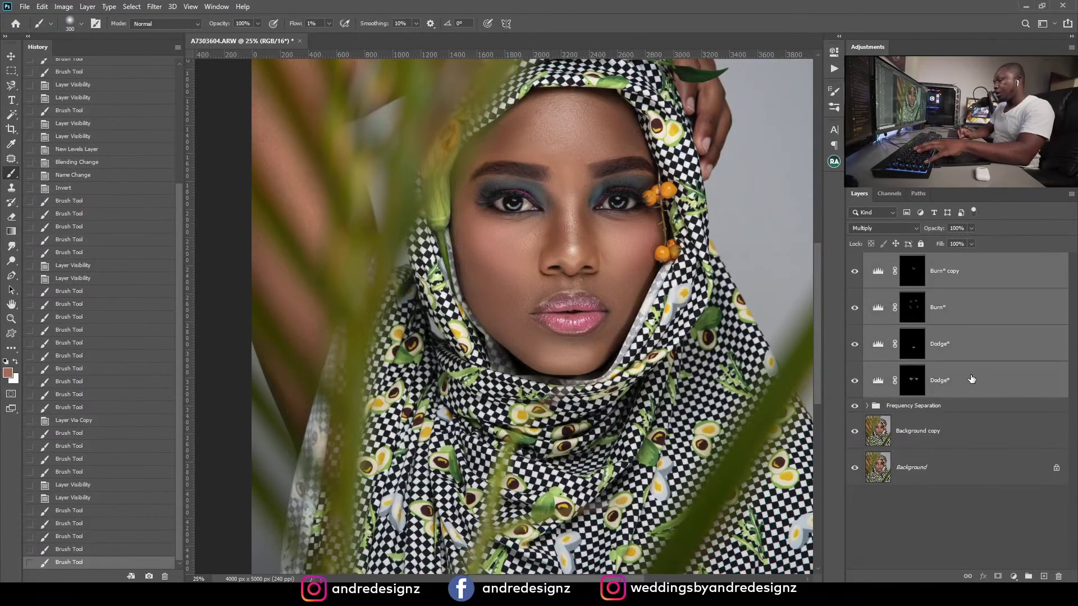
key("ctrl+g")
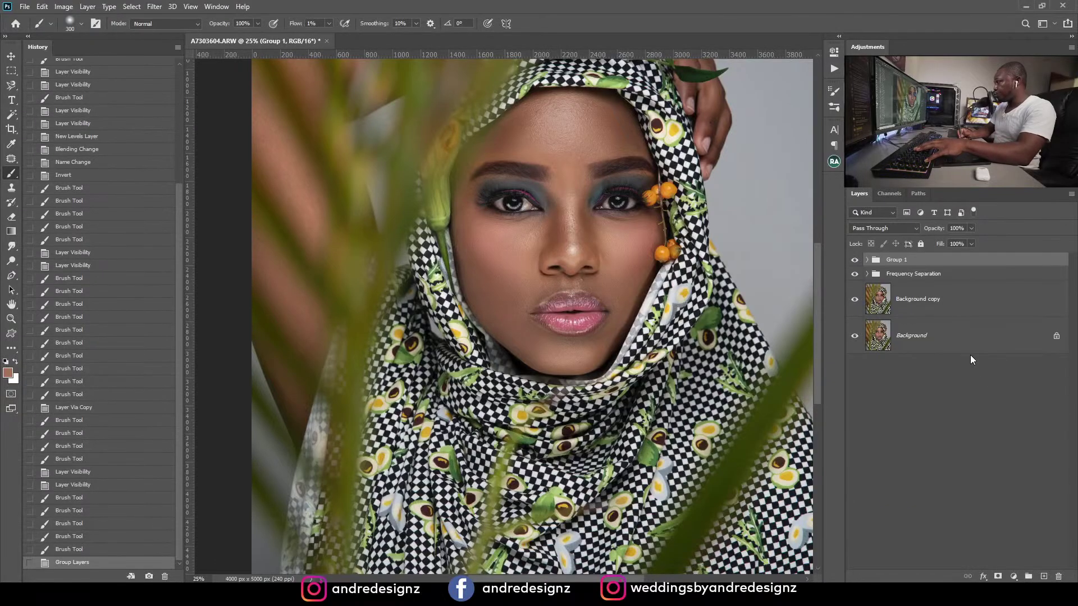
double_click(904, 259)
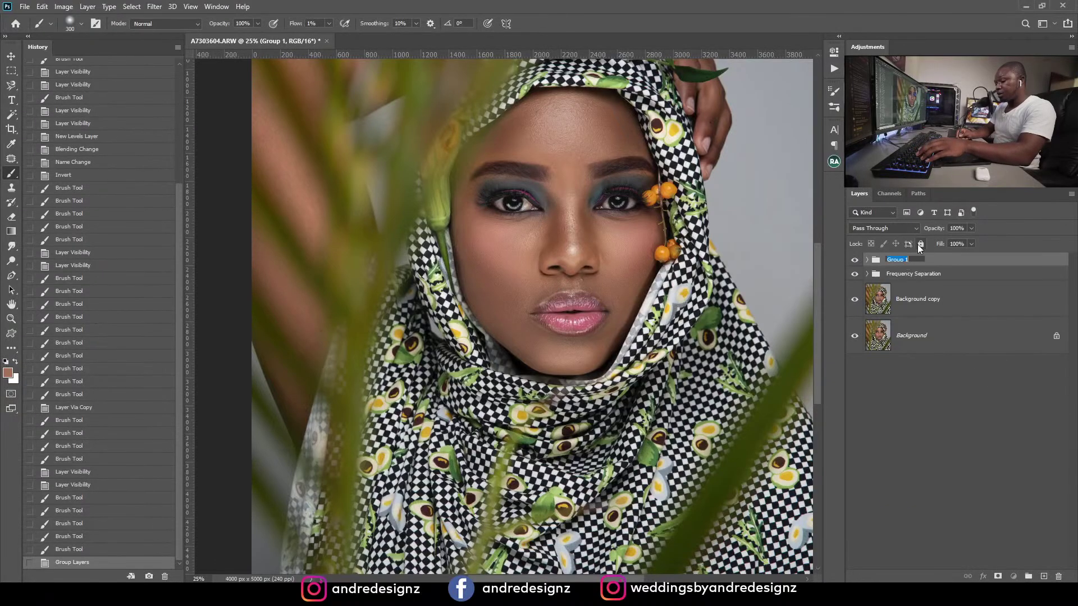
type("D")
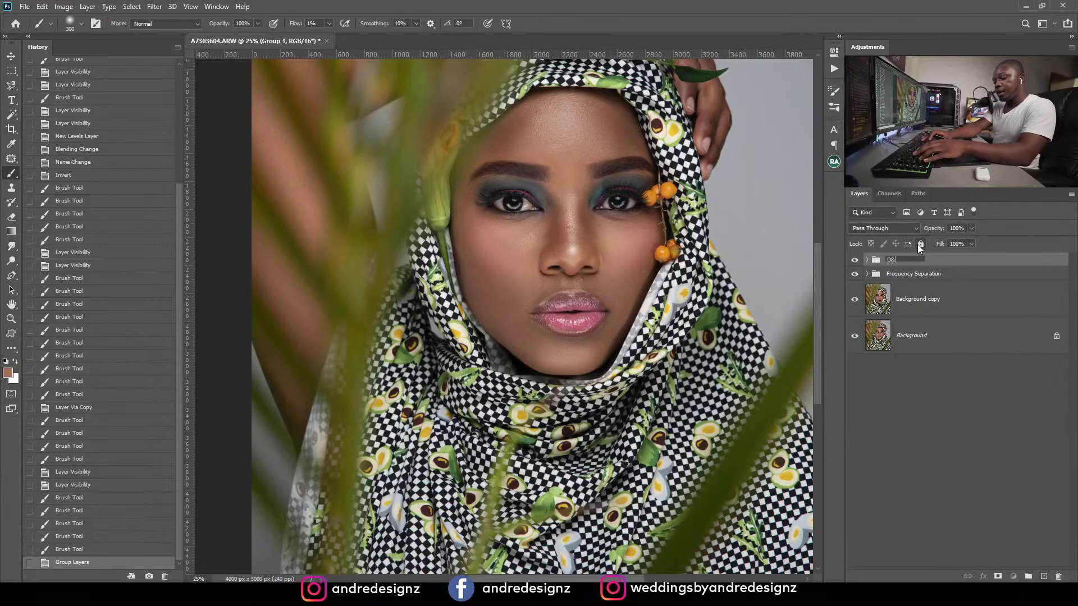
type("&B")
key("Return")
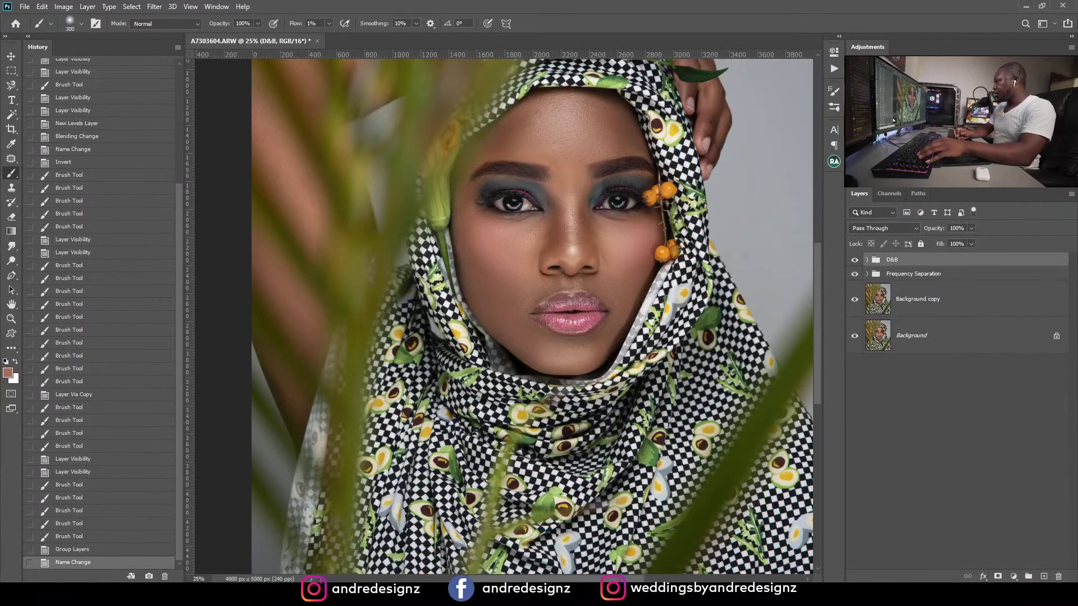
left_click(854, 261)
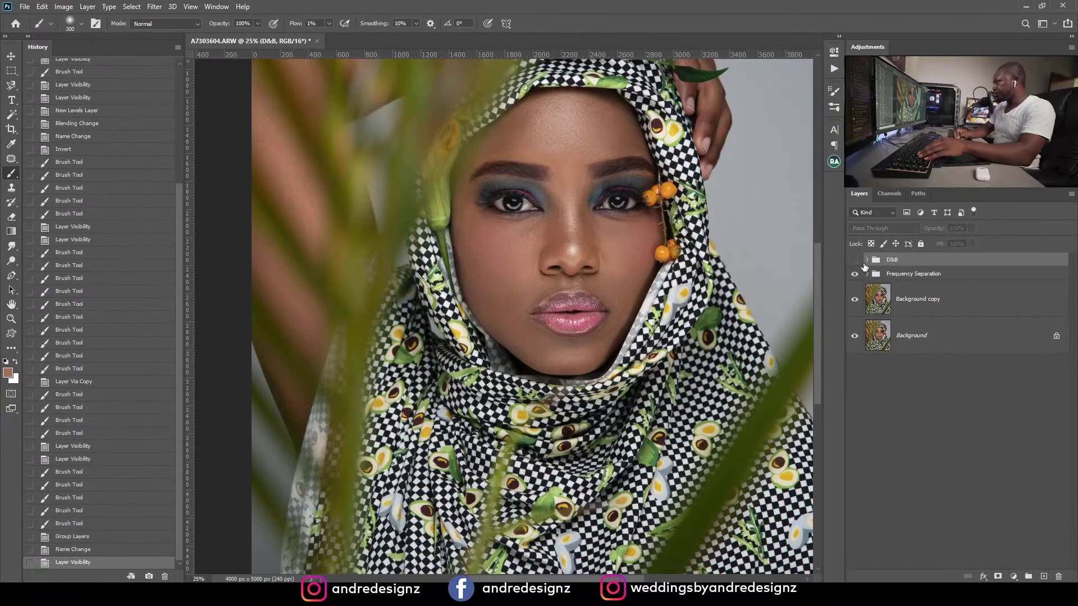
left_click(850, 260)
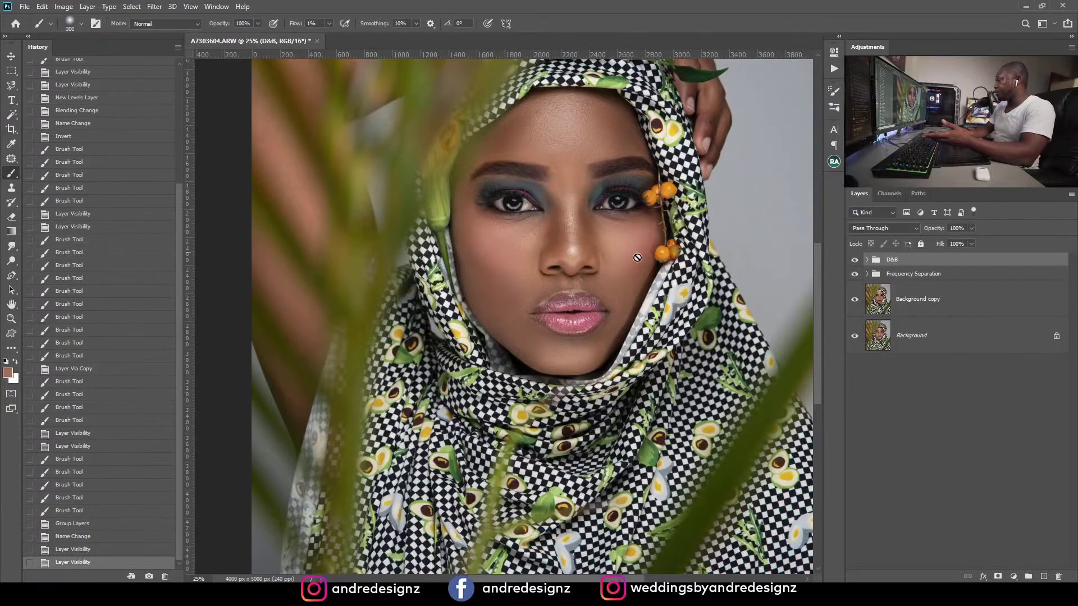
Step: Run the AD - Frequency Separation action above the Background layer with a 10 px Gaussian Blur, and select the new group
left_click(922, 338)
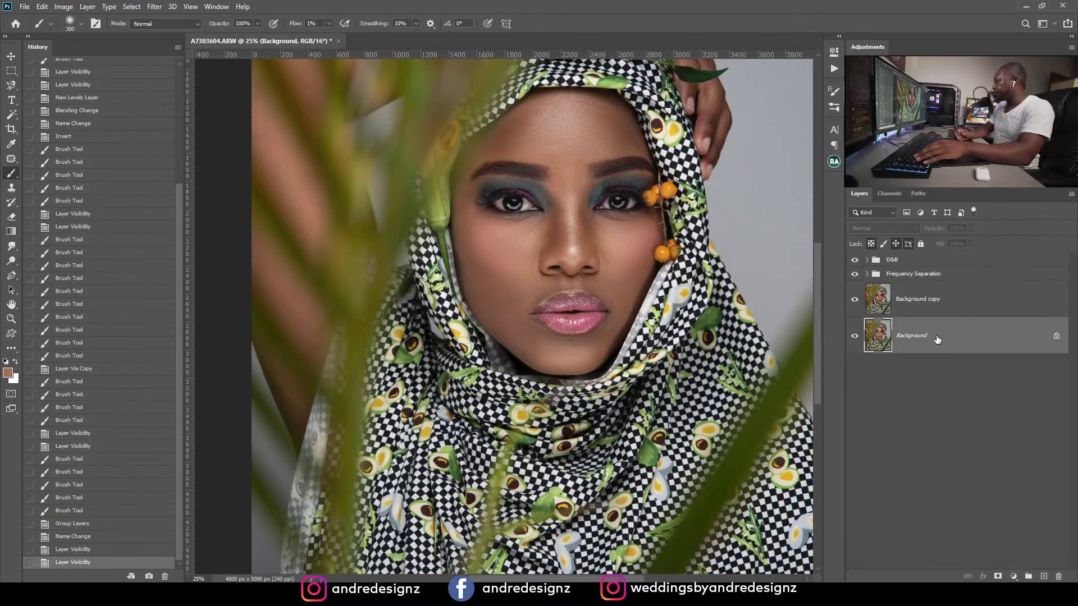
left_click(834, 72)
left_click(738, 82)
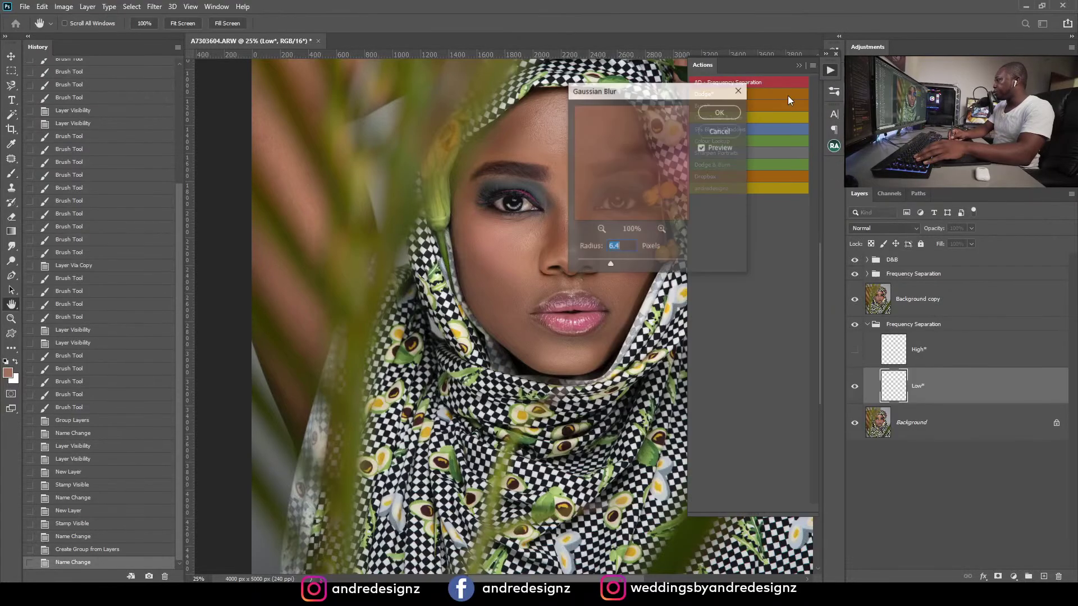
type("10")
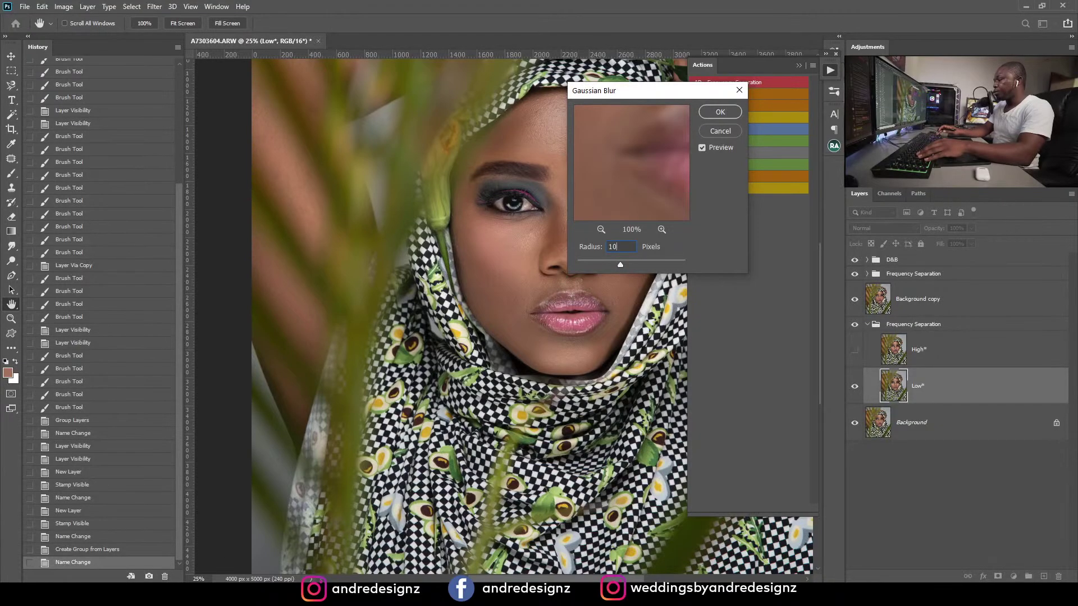
left_click(720, 111)
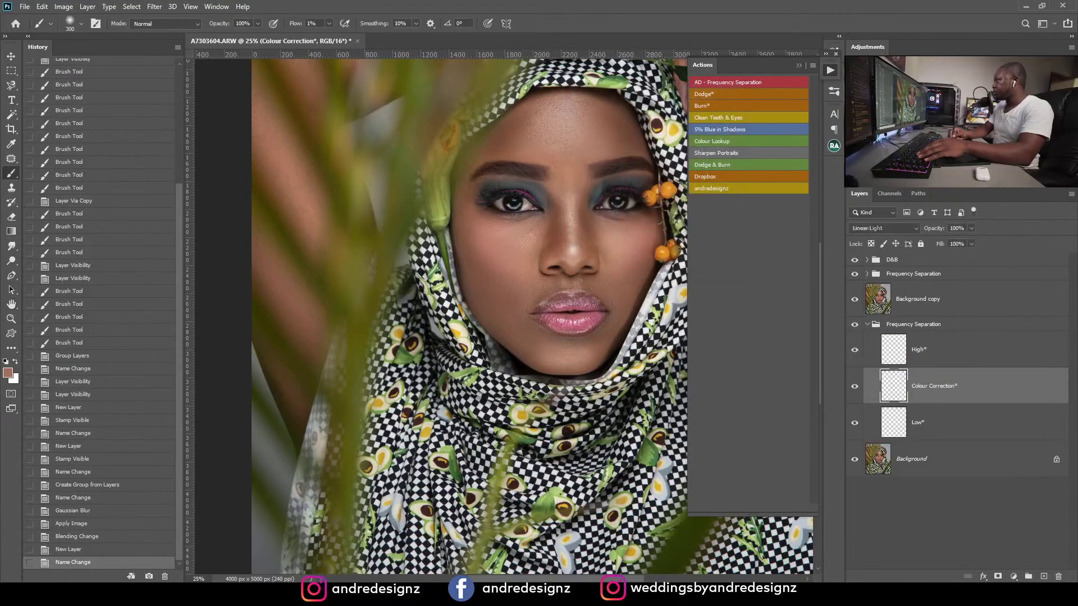
left_click(841, 64)
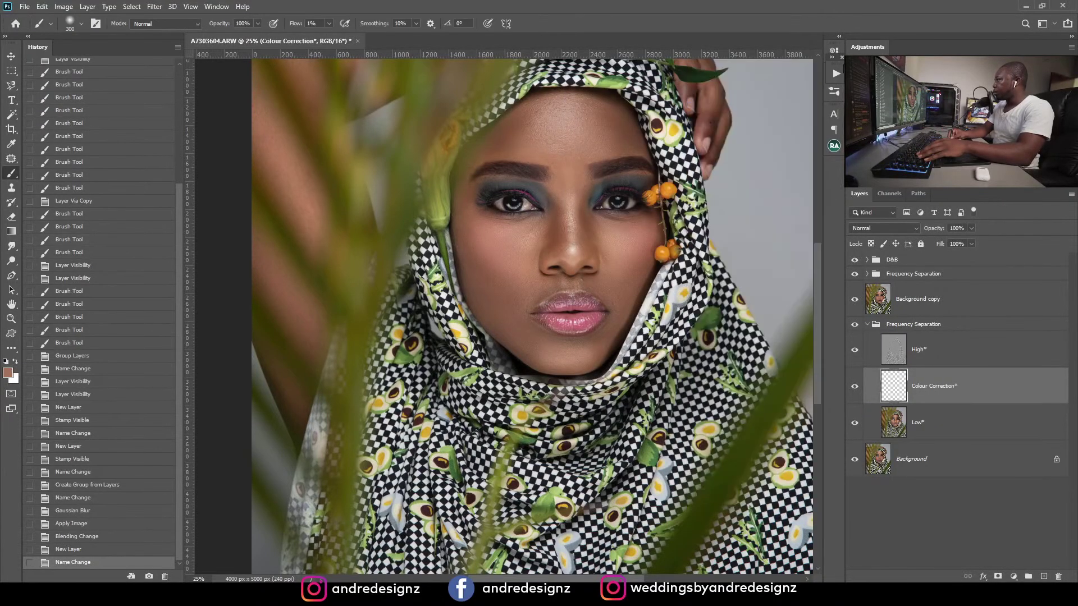
left_click_drag(837, 66, 834, 73)
left_click(934, 329)
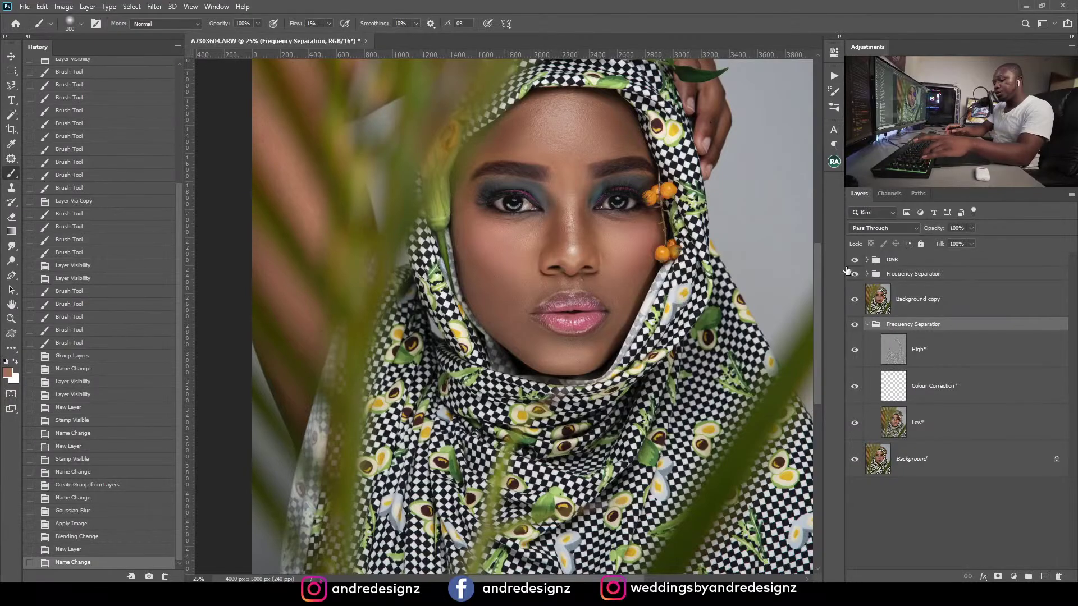
Step: Bring the selected Frequency Separation group to the front, above the D&B group
key("ctrl+shift+bracketright")
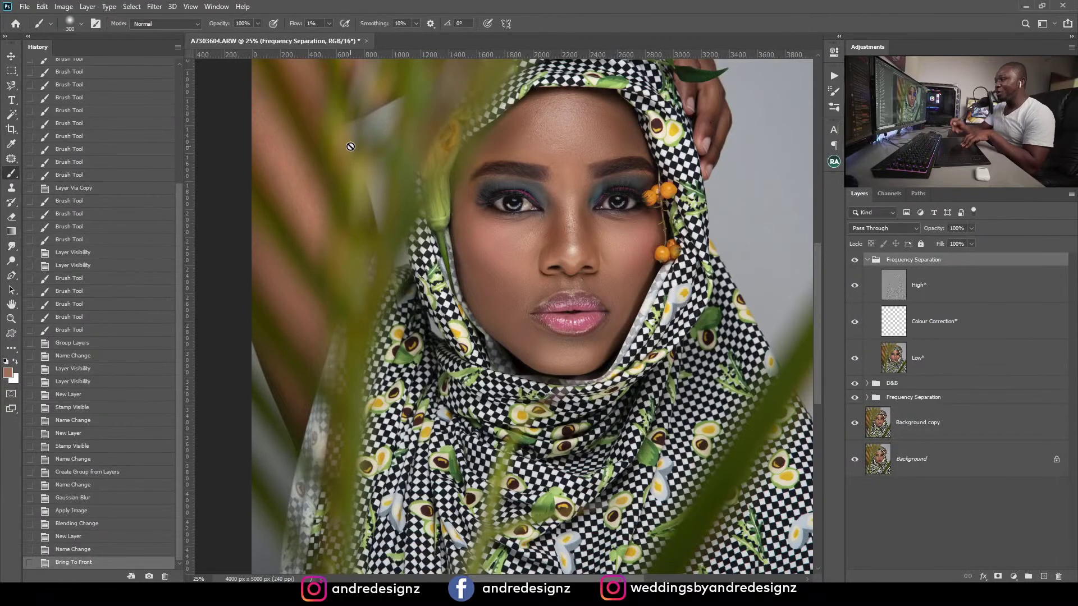
scroll(350, 146, "up", 3)
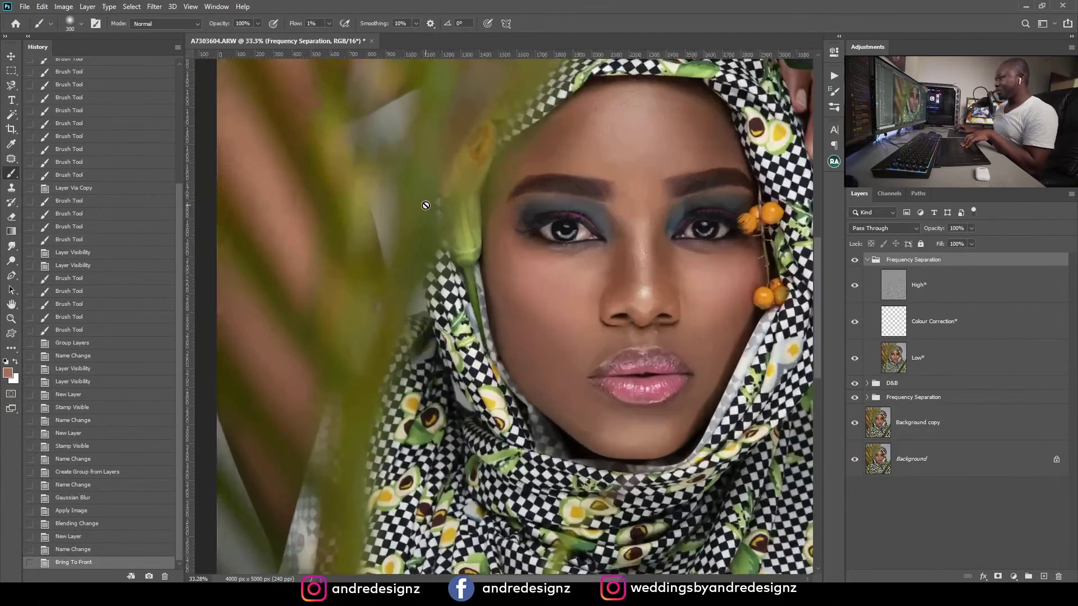
scroll(430, 195, "down", 2)
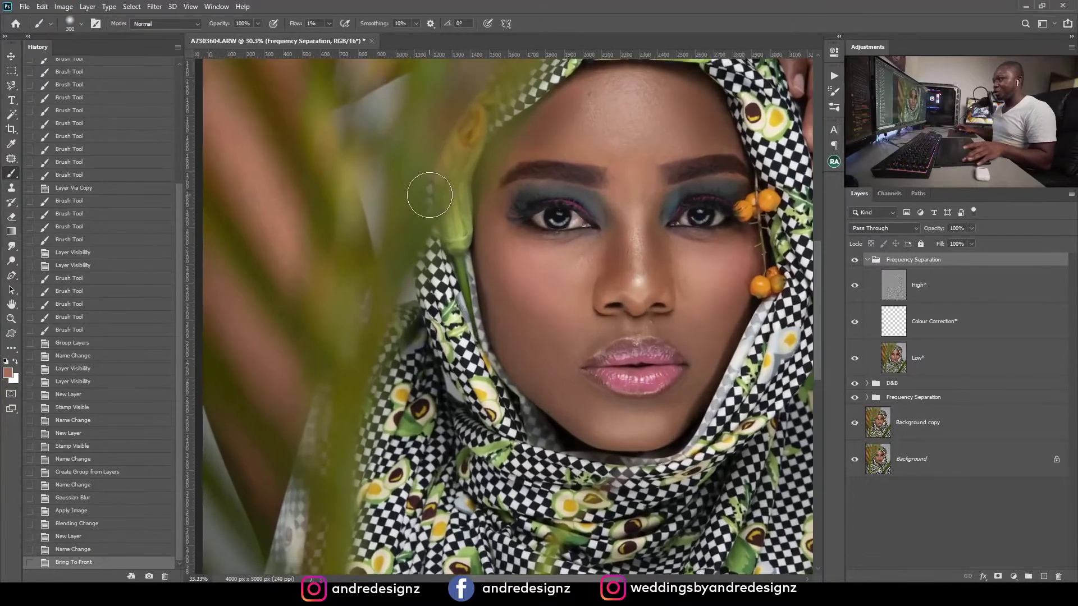
scroll(429, 195, "up", 2)
scroll(429, 195, "down", 2)
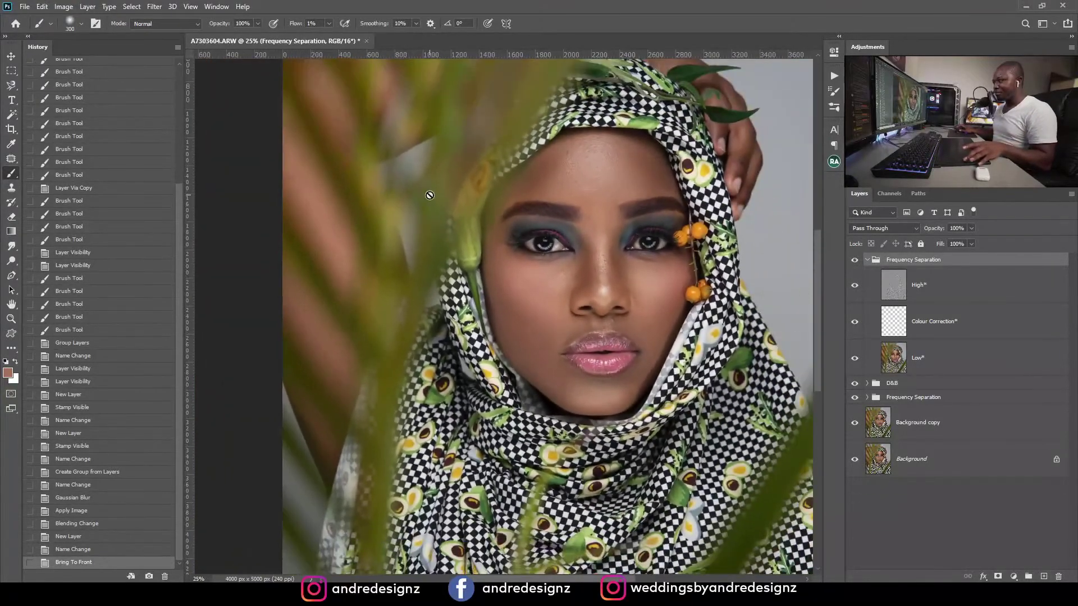
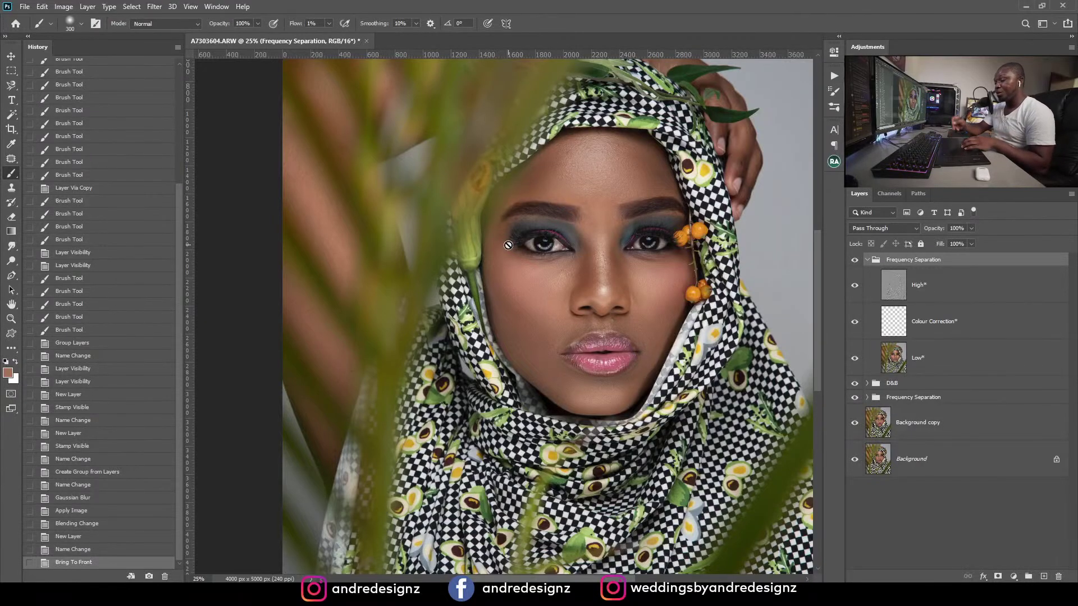
Step: On the Low* layer, smooth the subject's right cheek with the Mixer Brush at a size of 250
scroll(778, 228, "up", 1)
left_click(948, 352)
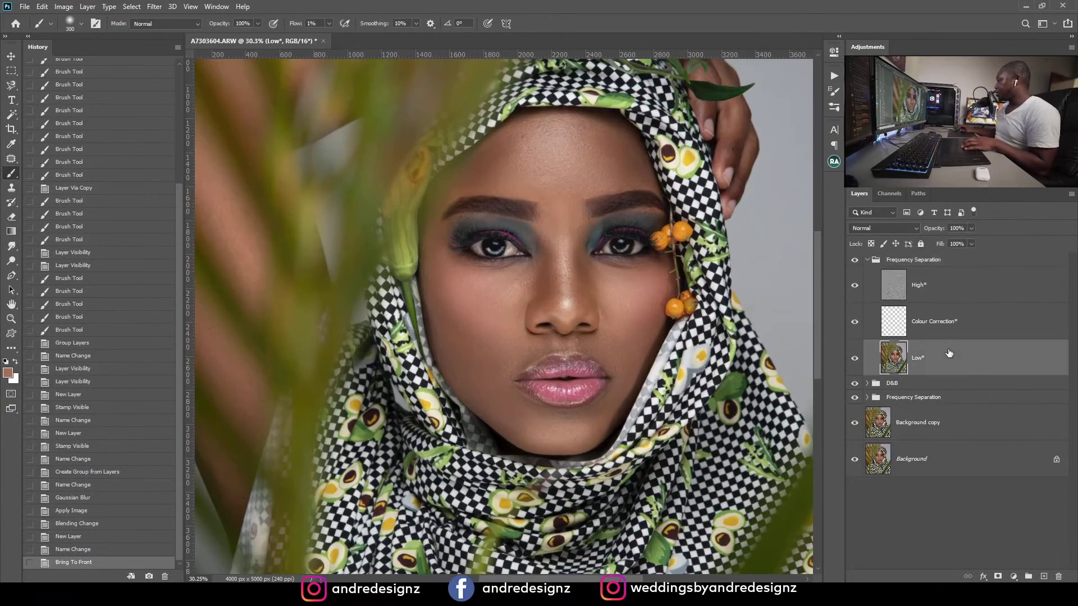
key("shift+b")
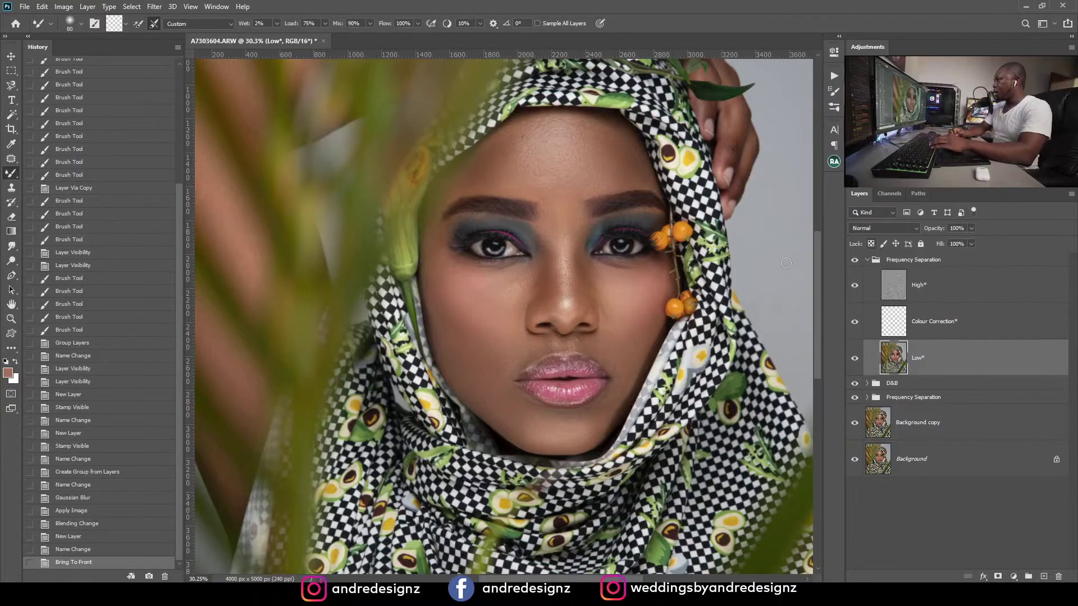
key("bracketright")
key("bracketright")
key("bracketright")
key("bracketright")
key("bracketright")
key("bracketright")
key("bracketright")
key("bracketright")
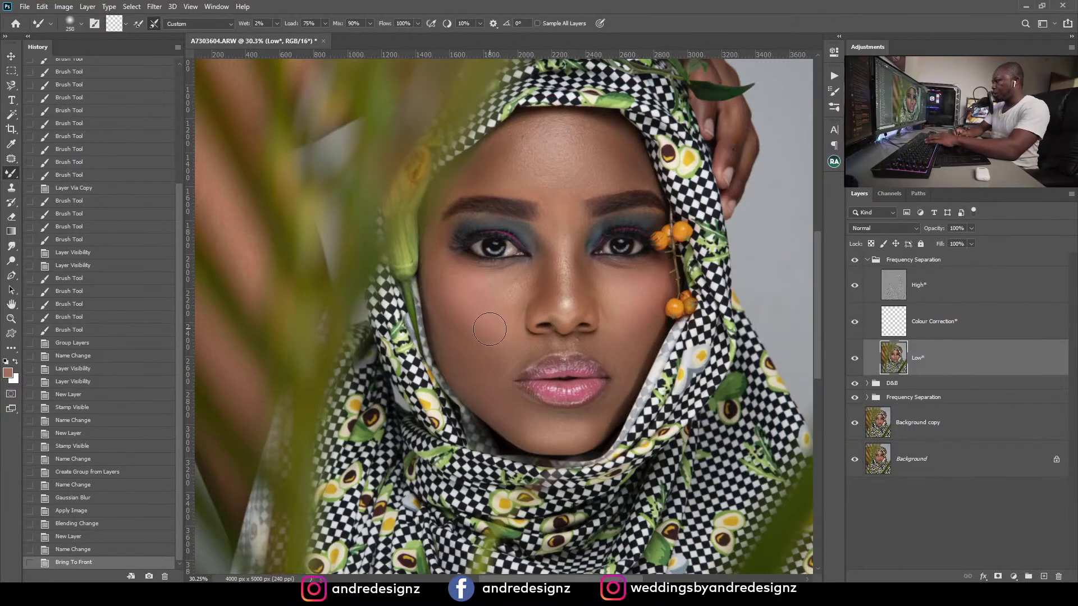
mouse_move(447, 316)
left_mouse_down()
mouse_move(491, 350)
mouse_move(462, 306)
mouse_move(442, 304)
mouse_move(444, 272)
mouse_move(461, 306)
left_mouse_up()
mouse_move(475, 321)
left_mouse_down()
mouse_move(477, 365)
mouse_move(447, 338)
mouse_move(475, 379)
left_mouse_up()
mouse_move(502, 307)
left_mouse_down()
mouse_move(498, 284)
mouse_move(522, 281)
left_mouse_up()
Step: Blend the tones on the cheek beside the orange berries, along the jaw and on the chin with the 250 Mixer Brush
key("bracketleft")
key("bracketleft")
key("bracketright")
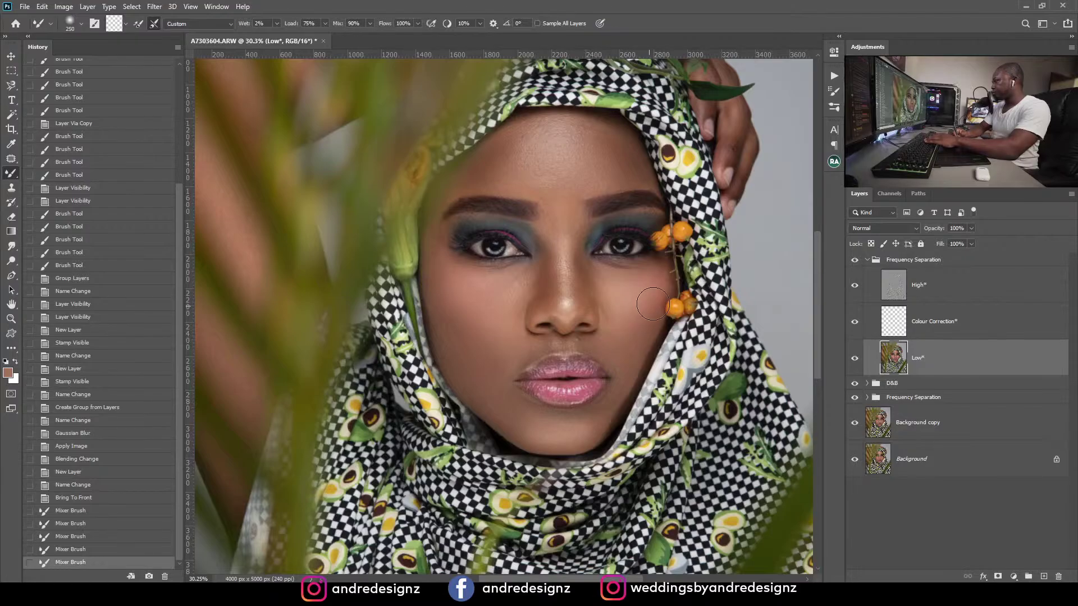
mouse_move(649, 303)
left_mouse_down()
mouse_move(627, 330)
mouse_move(627, 353)
mouse_move(645, 304)
mouse_move(615, 315)
left_mouse_up()
left_click_drag(645, 281, 646, 293)
left_click_drag(646, 292, 631, 335)
left_click_drag(629, 337, 619, 373)
left_click_drag(614, 413, 584, 441)
mouse_move(510, 418)
left_mouse_down()
mouse_move(497, 407)
mouse_move(517, 431)
left_mouse_up()
Step: Set the Mixer Brush size to 400 and blend the skin tones on both sides of the forehead
key("bracketleft")
key("bracketleft")
key("bracketleft")
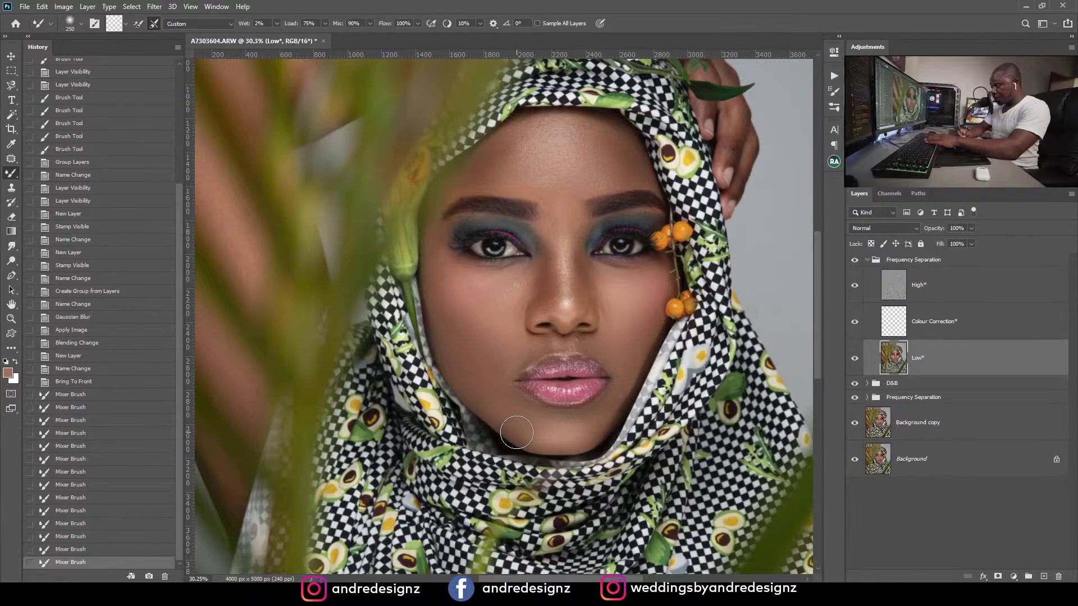
key("bracketleft")
key("bracketleft")
key("bracketleft")
key("bracketleft")
key("bracketleft")
key("bracketleft")
key("bracketleft")
key("bracketleft")
key("bracketright")
key("bracketright")
key("bracketright")
key("bracketright")
key("bracketright")
key("bracketright")
key("bracketright")
key("bracketright")
key("bracketright")
key("bracketright")
key("bracketright")
key("bracketright")
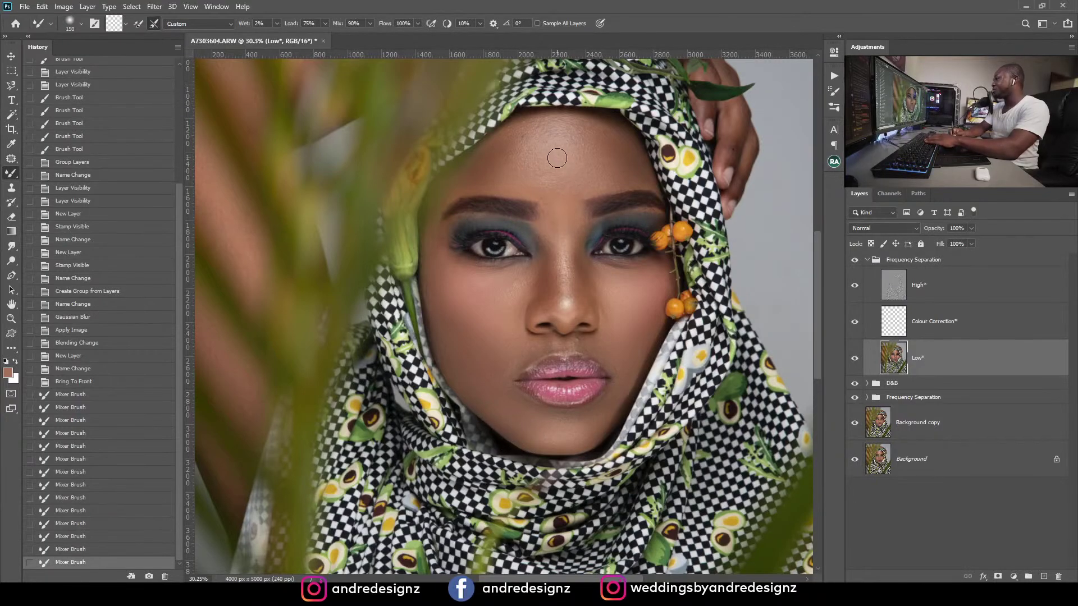
key("bracketright")
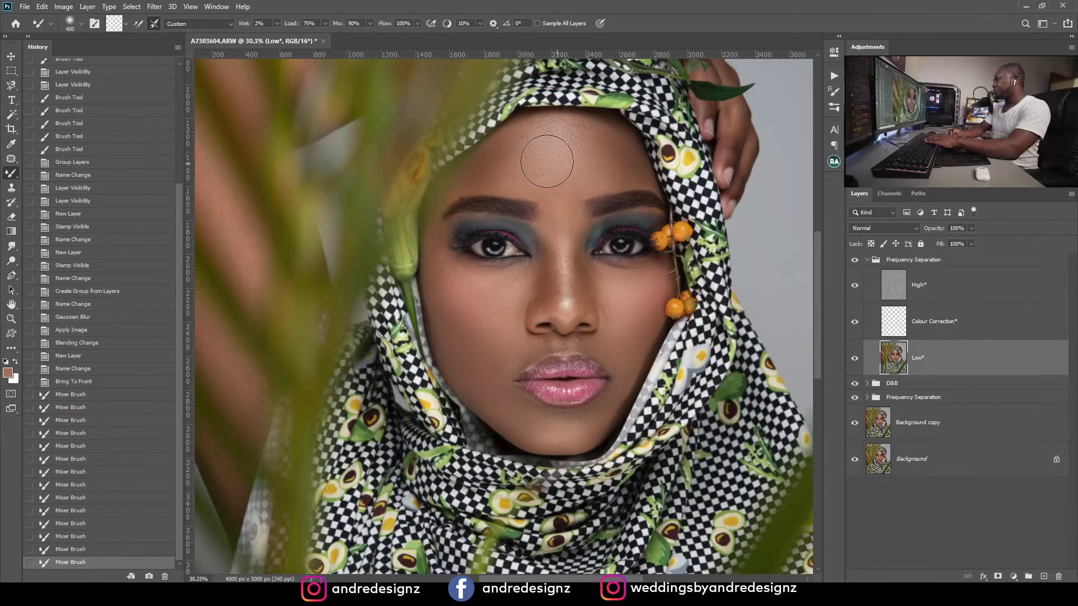
left_click_drag(489, 171, 486, 173)
mouse_move(634, 155)
left_mouse_down()
mouse_move(607, 147)
mouse_move(612, 163)
left_mouse_up()
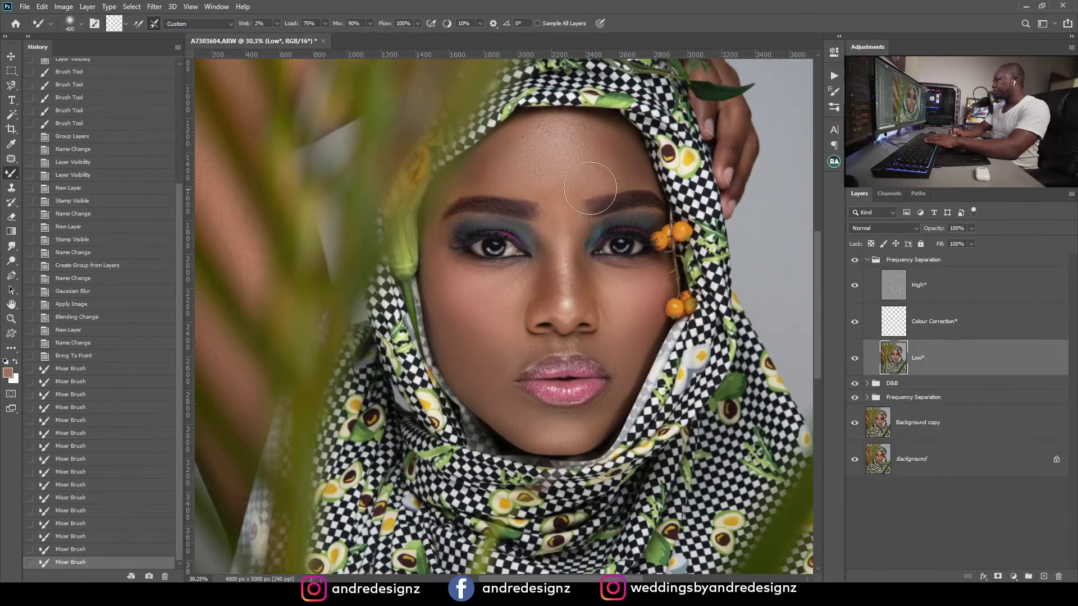
Step: Reduce the Mixer Brush size to 175 and refine the forehead and the area between the eyebrows
key("bracketleft")
key("bracketleft")
key("bracketleft")
key("bracketleft")
left_click_drag(485, 170, 520, 139)
mouse_move(595, 145)
left_mouse_down()
mouse_move(622, 170)
mouse_move(630, 158)
mouse_move(613, 166)
left_mouse_up()
left_click_drag(561, 203, 548, 193)
left_click_drag(546, 191, 595, 173)
left_click_drag(597, 172, 567, 209)
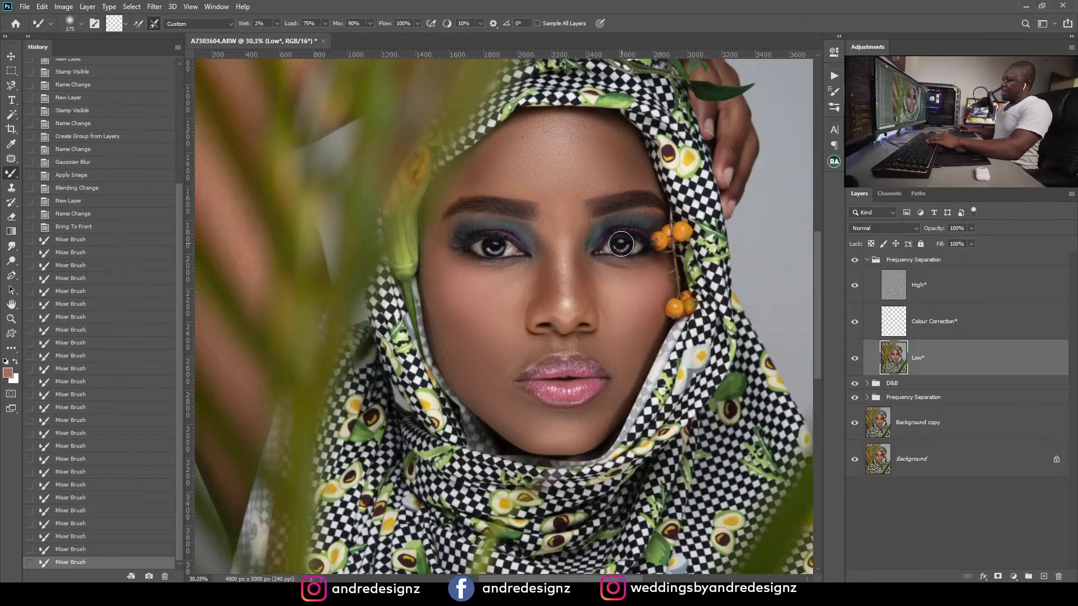
Step: Compare the retouched face with the original by isolating the Background layer and restoring all layers
scroll(632, 276, "up", 5)
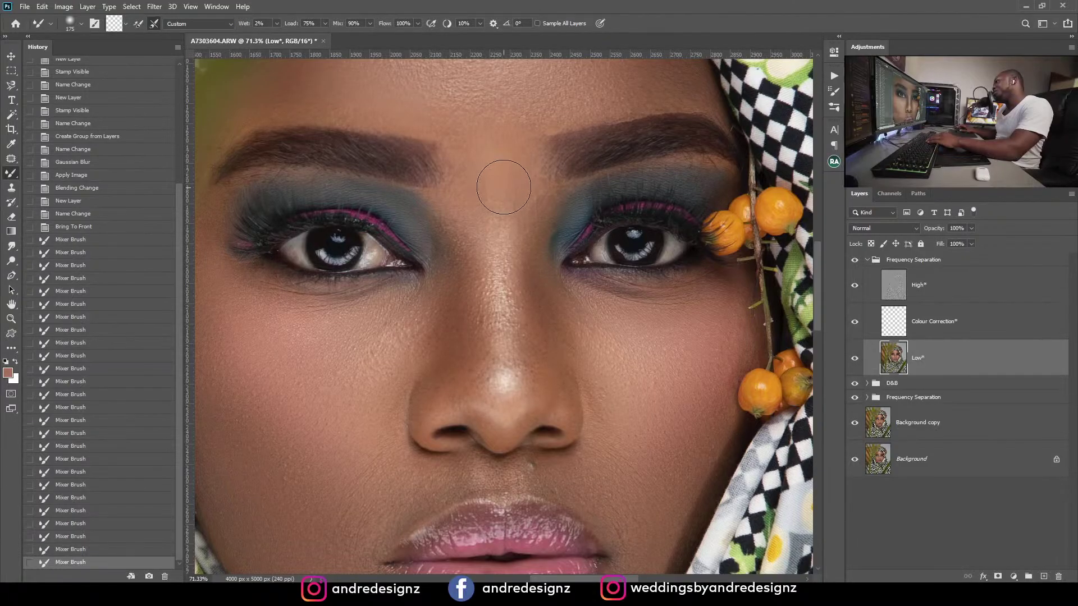
scroll(498, 188, "down", 5)
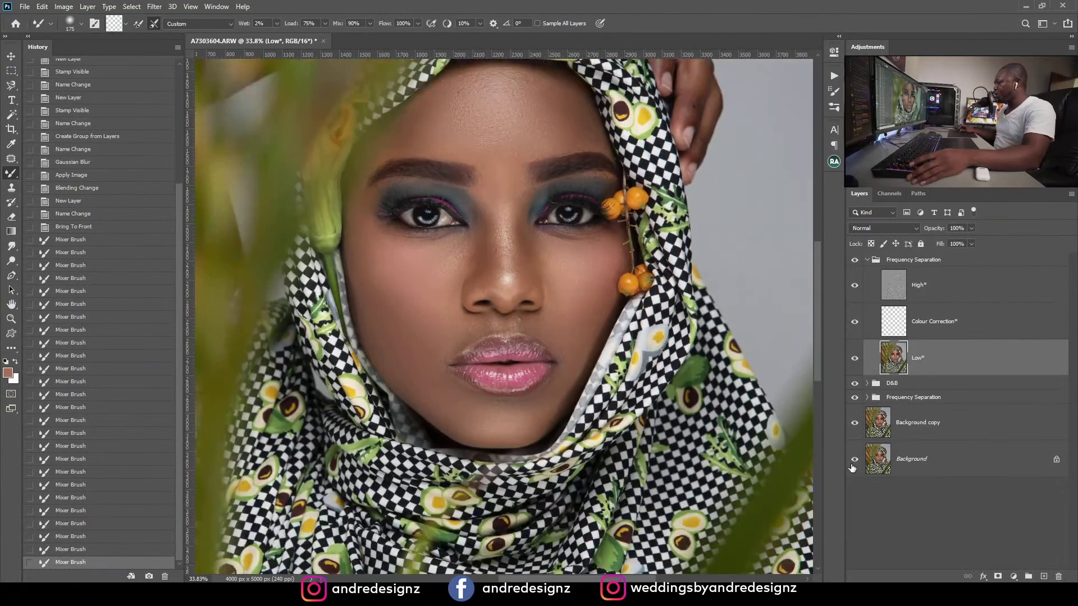
left_click(854, 460, "alt")
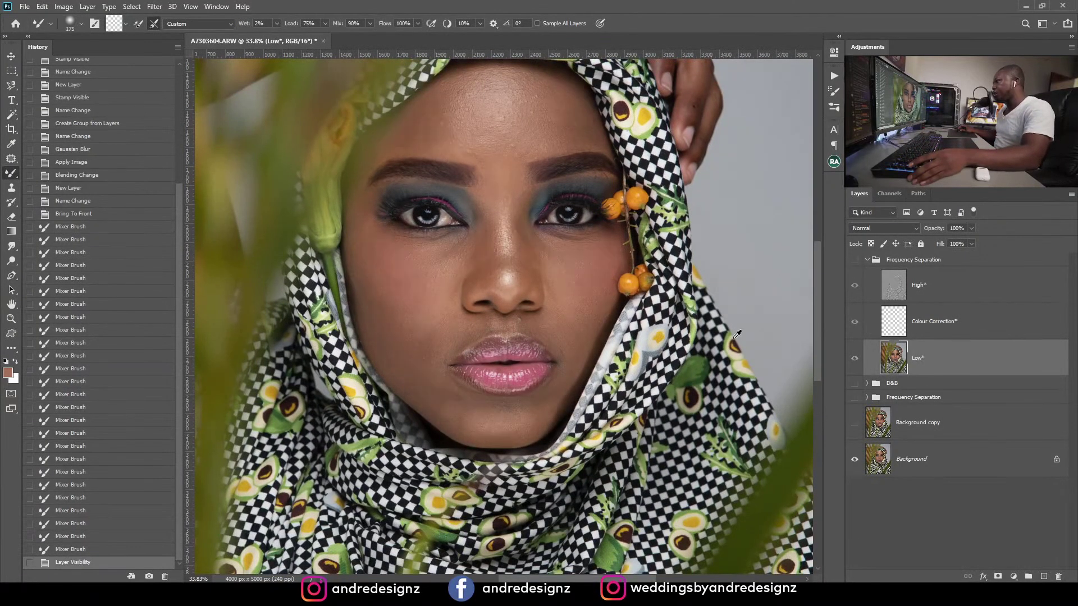
scroll(563, 231, "up", 4)
scroll(519, 181, "down", 4)
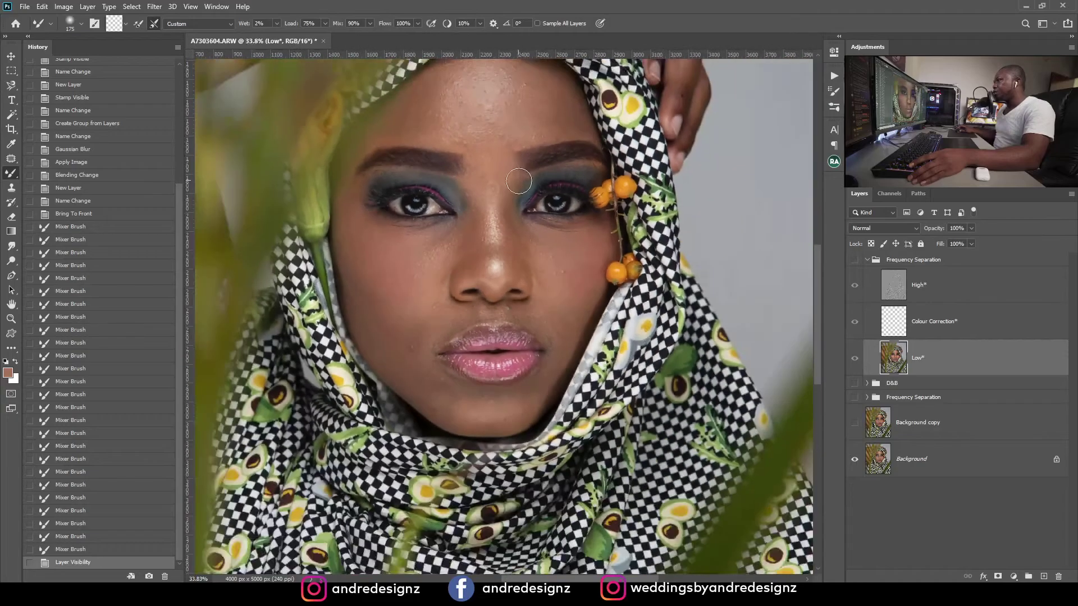
scroll(519, 181, "down", 1)
left_click(855, 460, "alt")
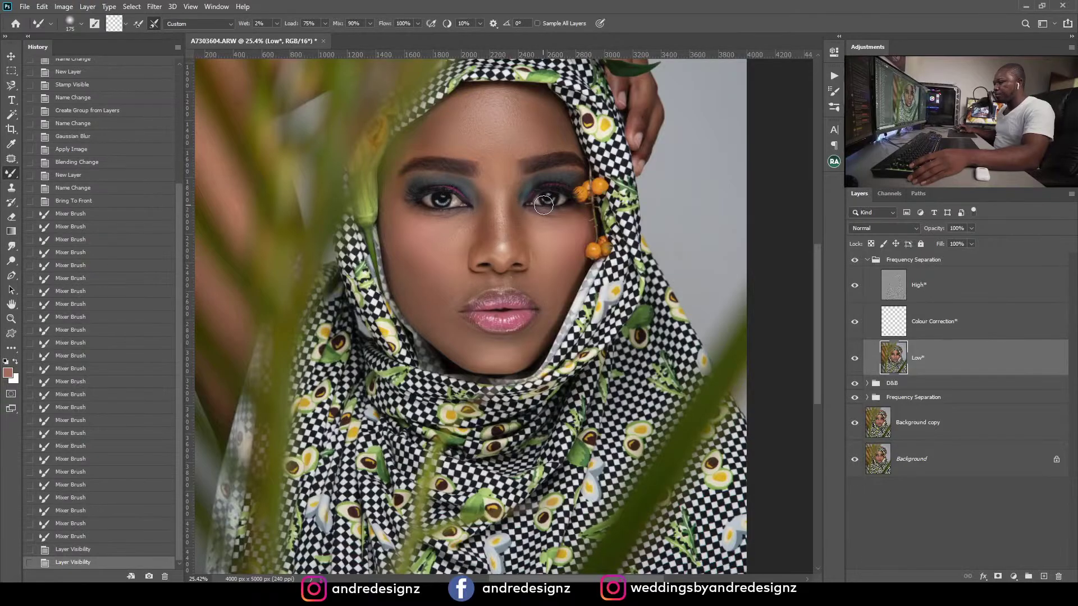
Step: Blend the skin beside the nose, at the temple and across the subject's right cheek with the 175 Mixer Brush
scroll(524, 196, "up", 1)
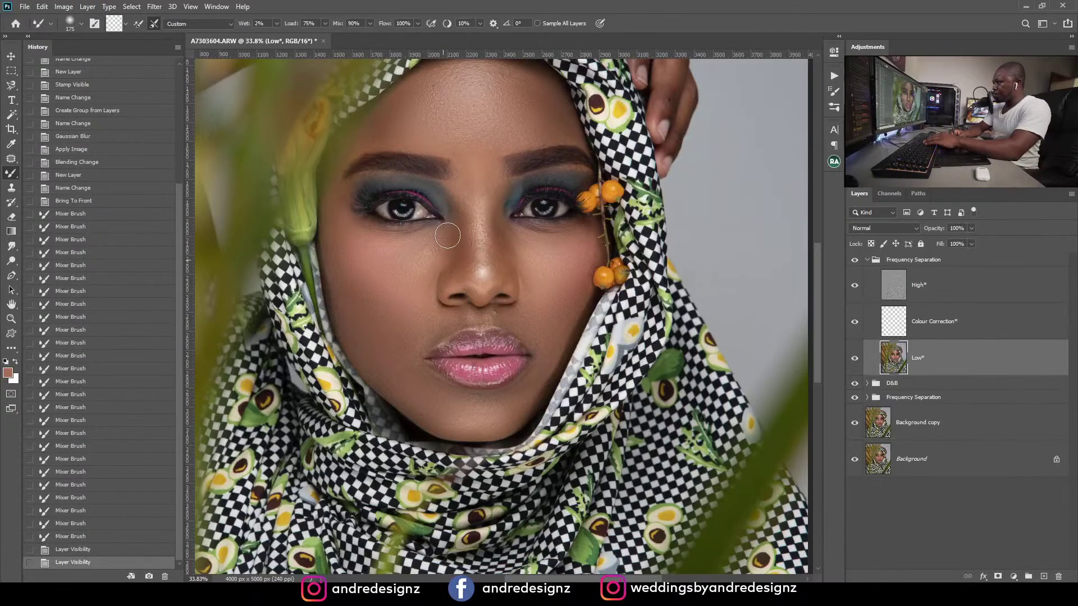
mouse_move(445, 272)
left_mouse_down()
mouse_move(527, 247)
mouse_move(512, 265)
mouse_move(505, 231)
mouse_move(518, 261)
mouse_move(515, 228)
mouse_move(420, 292)
left_mouse_up()
left_click_drag(333, 216, 333, 216)
left_click_drag(351, 279, 365, 301)
left_click_drag(362, 283, 357, 292)
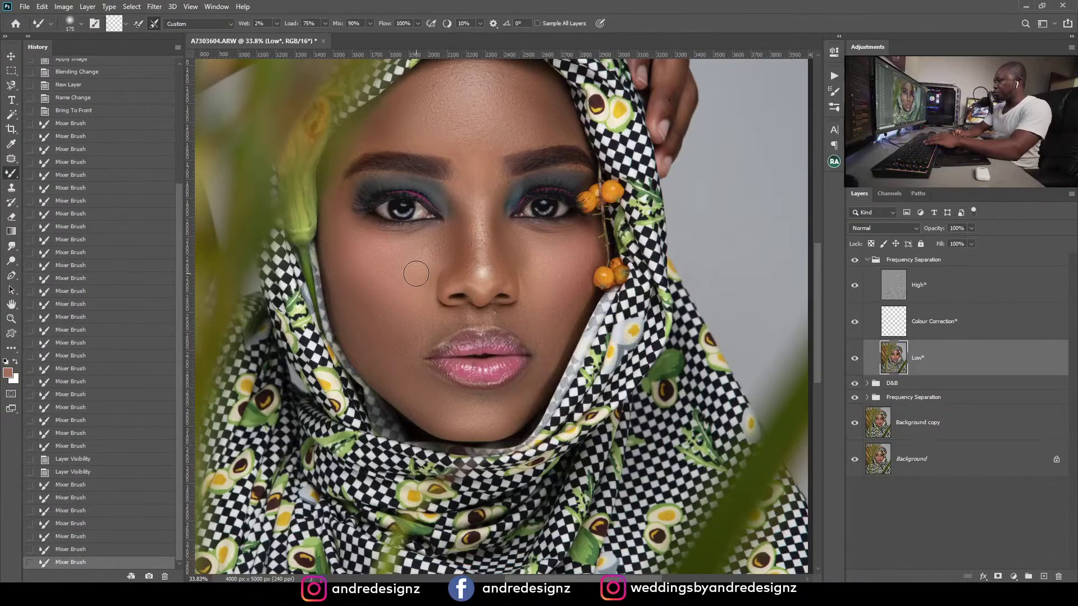
Step: Enlarge the Mixer Brush to 250 and smooth the subject's right temple and the cheek next to the nose
key("bracketright")
key("bracketright")
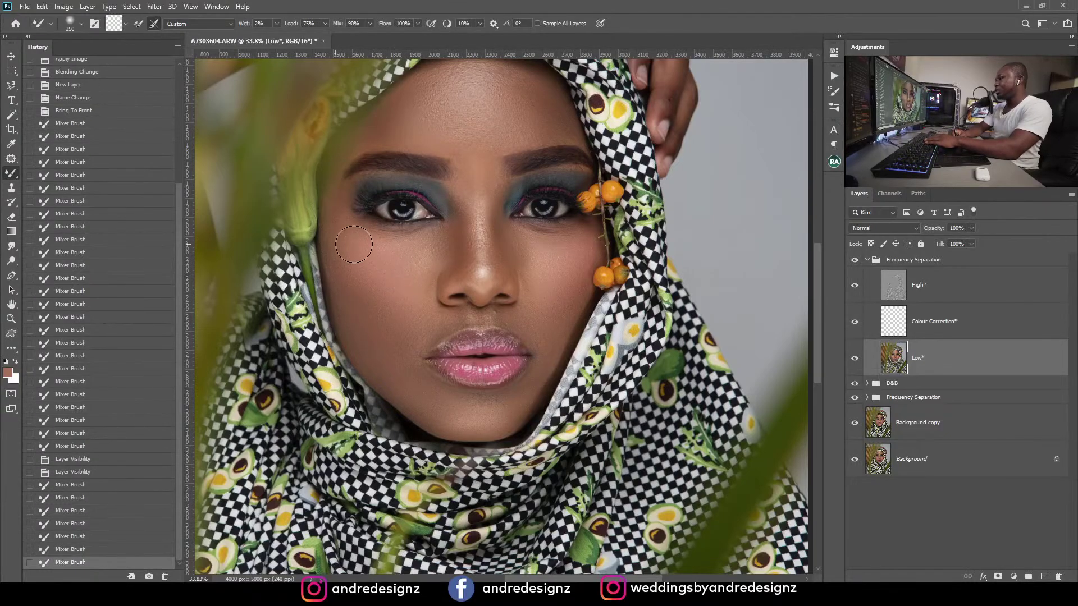
left_click_drag(360, 245, 343, 200)
mouse_move(431, 281)
left_mouse_down()
mouse_move(429, 250)
mouse_move(416, 291)
mouse_move(434, 266)
mouse_move(354, 245)
mouse_move(374, 255)
mouse_move(437, 239)
mouse_move(425, 266)
mouse_move(397, 256)
mouse_move(408, 283)
mouse_move(387, 272)
mouse_move(406, 252)
mouse_move(344, 254)
mouse_move(412, 255)
mouse_move(343, 261)
mouse_move(425, 276)
mouse_move(423, 286)
mouse_move(427, 276)
mouse_move(424, 302)
left_mouse_up()
Step: Set the Mixer Brush size to 200 and blend the inner part of the subject's left cheek beside the nose
key("bracketleft")
key("bracketleft")
key("bracketleft")
key("bracketright")
key("bracketright")
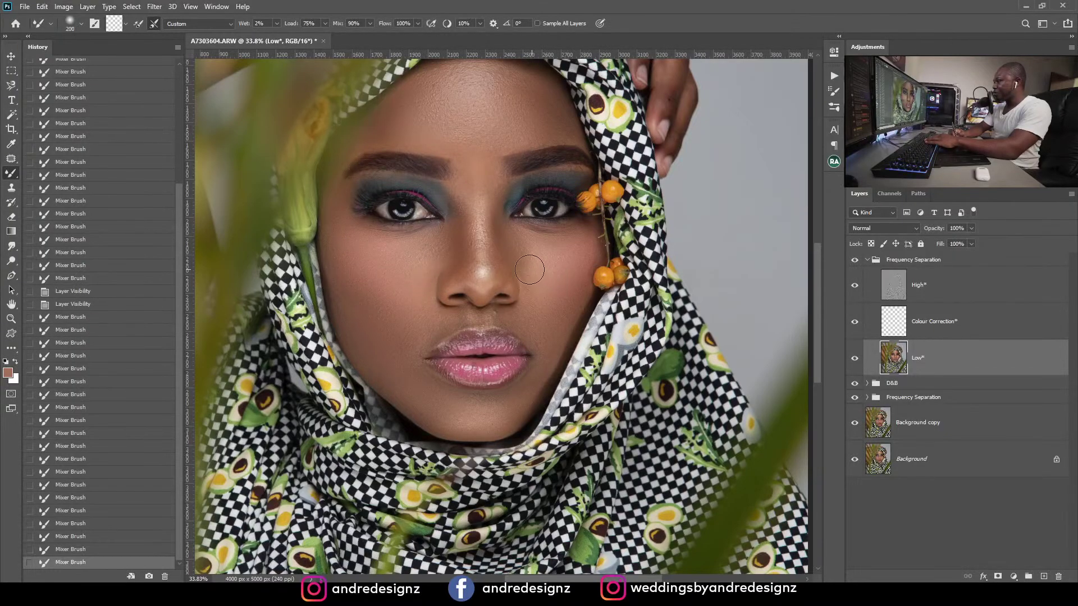
mouse_move(536, 258)
left_mouse_down()
mouse_move(541, 313)
mouse_move(542, 284)
mouse_move(535, 309)
left_mouse_up()
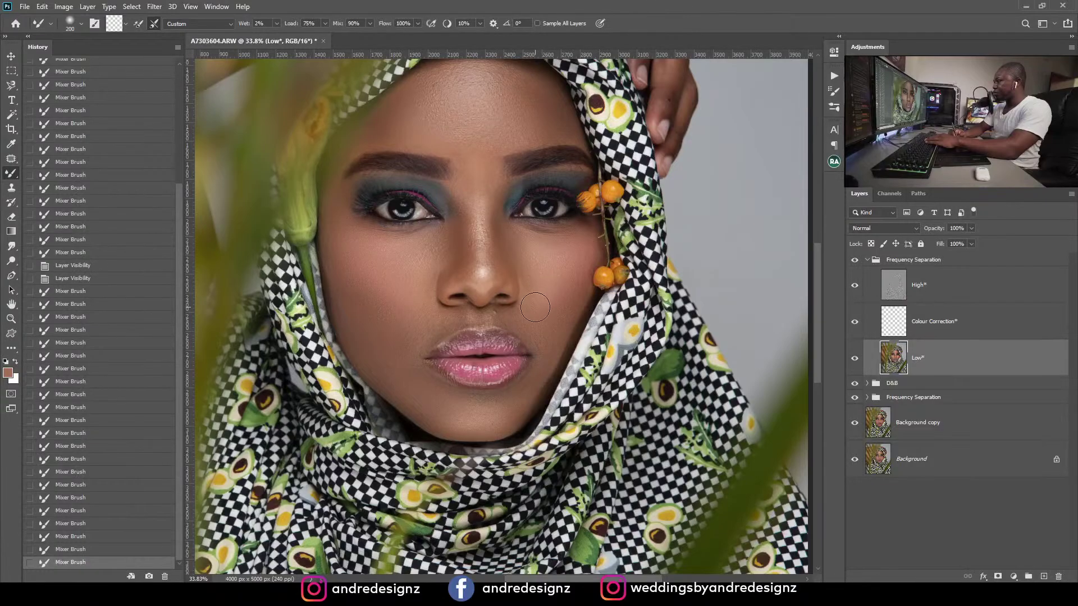
Step: On the High* layer, clone clean skin texture over the small blemishes on the upper forehead near the headscarf with a size 9 Clone Stamp
scroll(446, 250, "up", 5)
scroll(401, 249, "up", 10)
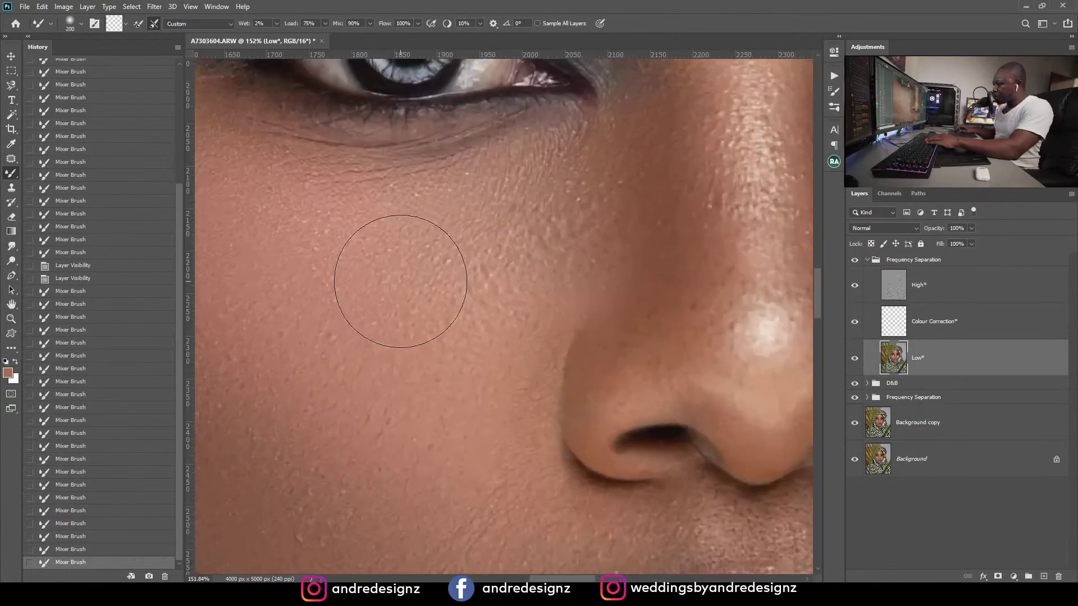
left_click_drag(355, 319, 476, 137)
mouse_move(503, 284)
left_mouse_down()
mouse_move(438, 206)
mouse_move(423, 255)
mouse_move(385, 230)
mouse_move(363, 308)
mouse_move(332, 207)
mouse_move(494, 296)
mouse_move(566, 195)
mouse_move(532, 250)
mouse_move(563, 247)
mouse_move(567, 301)
mouse_move(556, 324)
mouse_move(584, 320)
mouse_move(584, 369)
mouse_move(621, 392)
mouse_move(512, 344)
mouse_move(496, 354)
mouse_move(519, 421)
mouse_move(645, 255)
left_mouse_up()
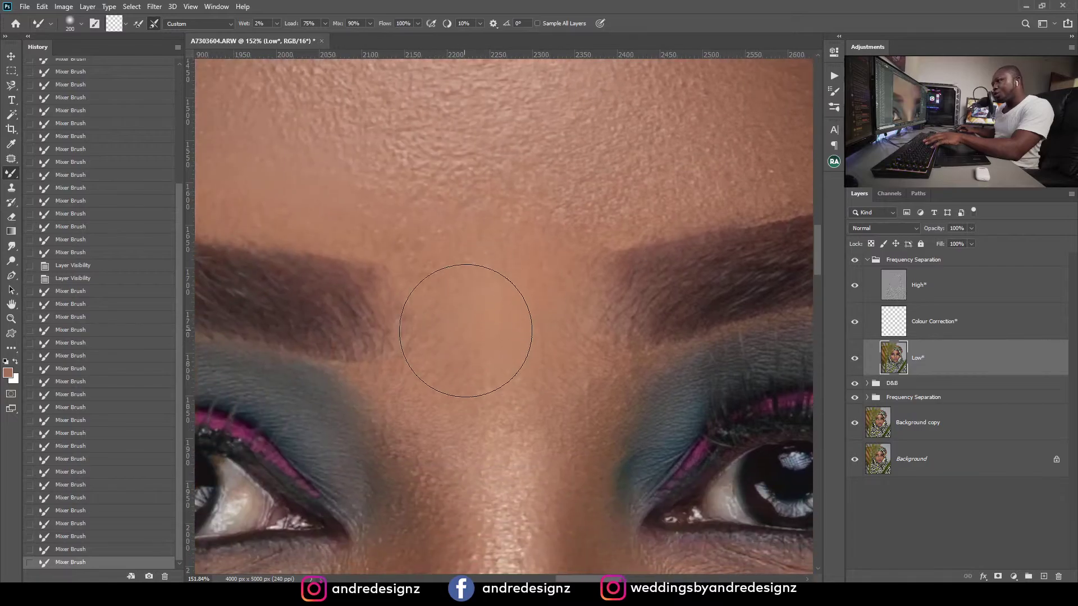
mouse_move(525, 313)
left_mouse_down()
mouse_move(541, 425)
mouse_move(591, 330)
mouse_move(621, 414)
mouse_move(502, 341)
mouse_move(568, 300)
left_mouse_up()
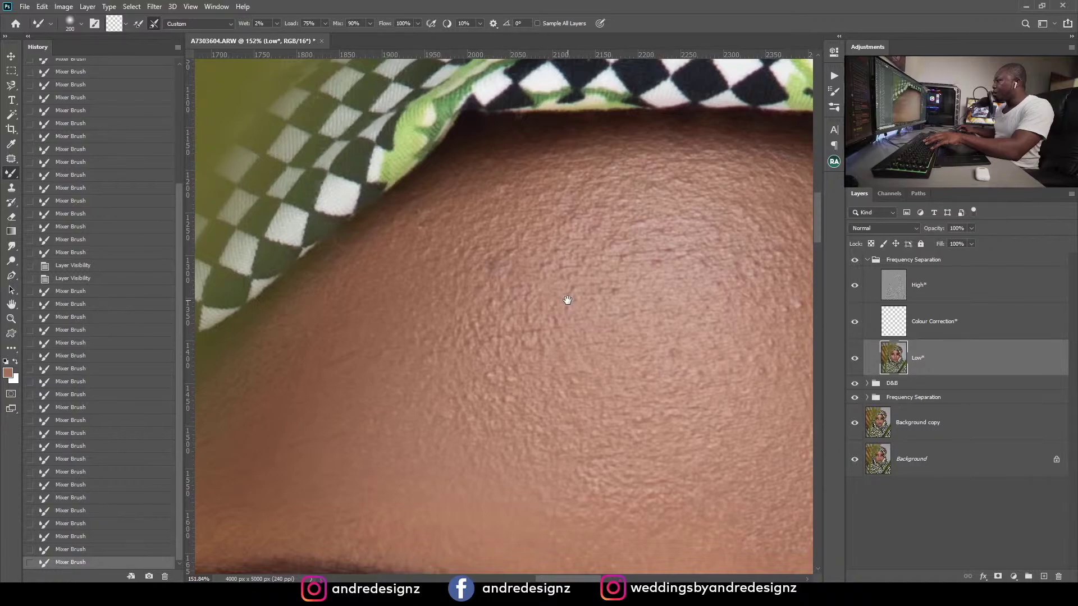
left_click(893, 290)
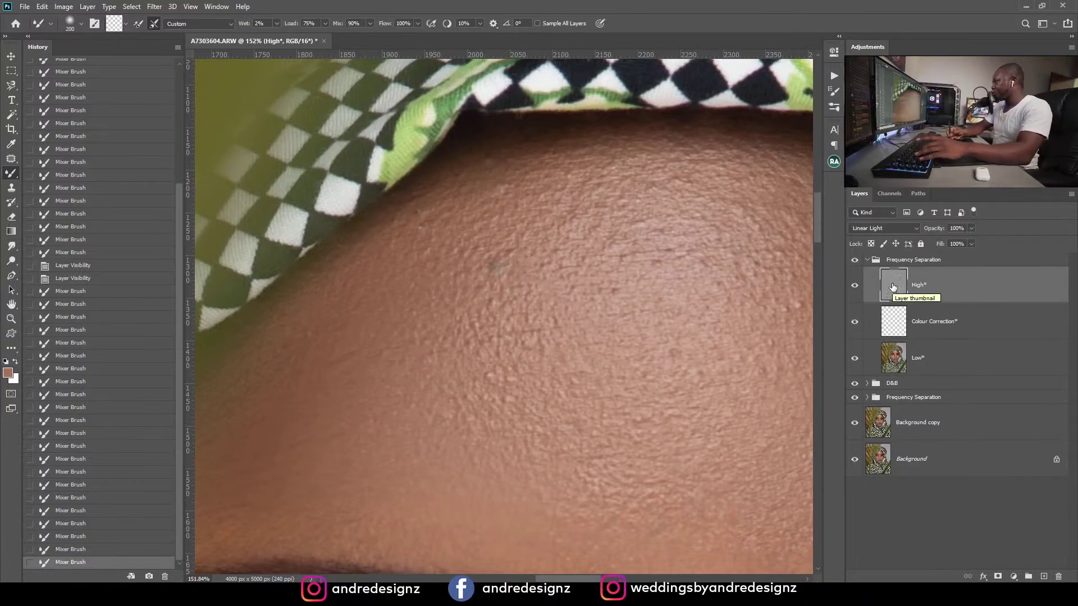
key("s")
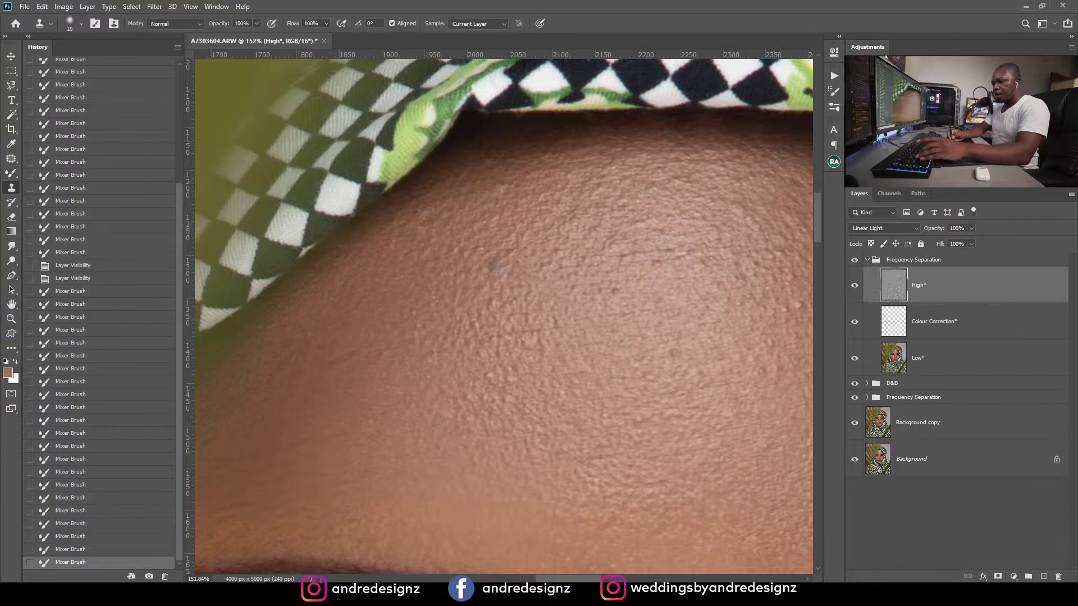
key("bracketleft")
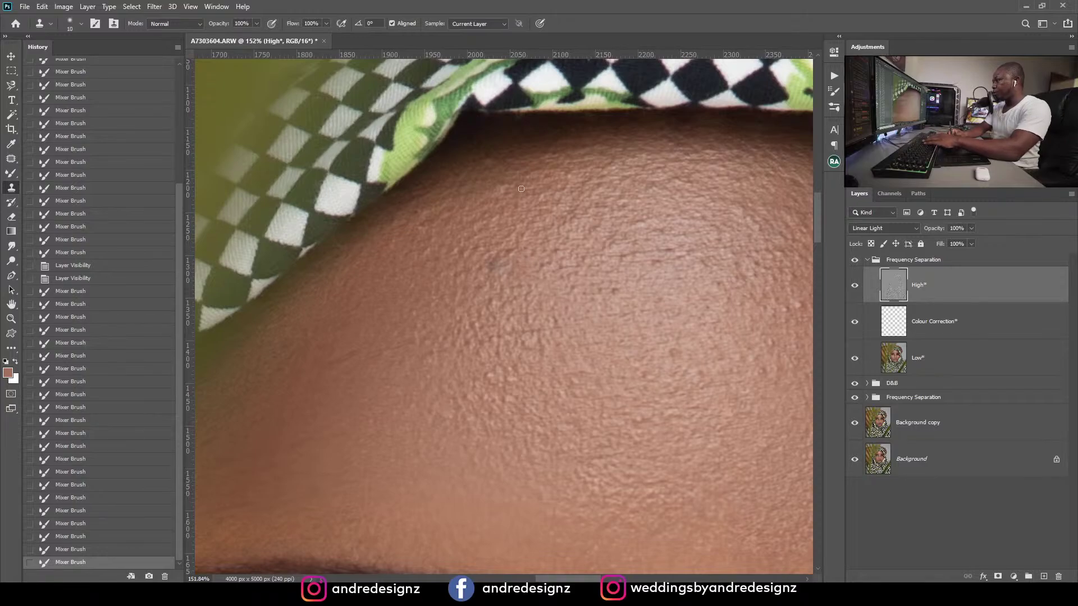
key("bracketleft")
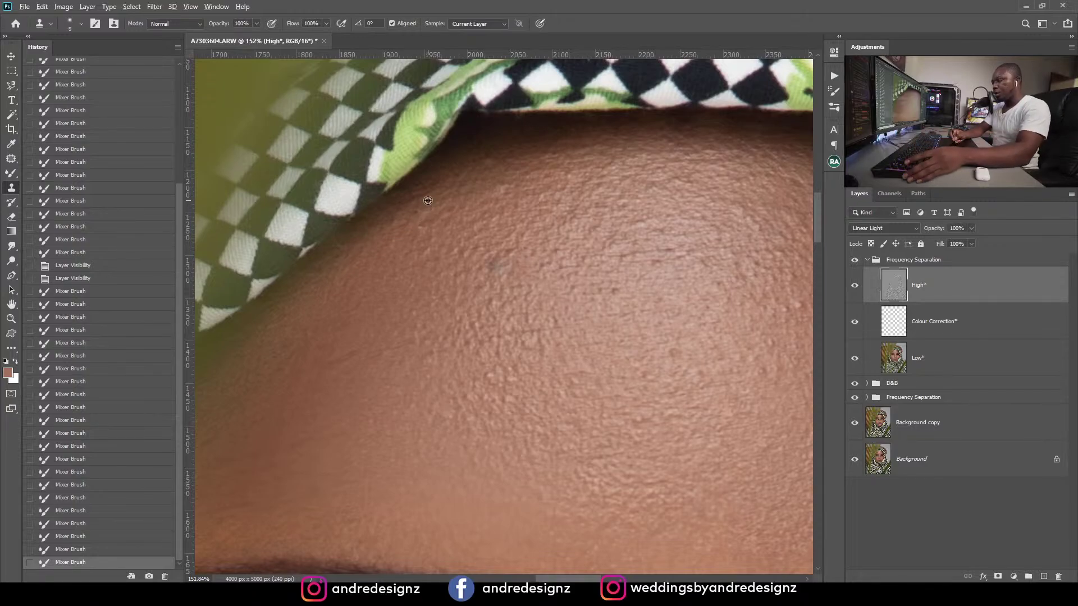
left_click(427, 201, "alt")
left_click(432, 207)
left_click(430, 206)
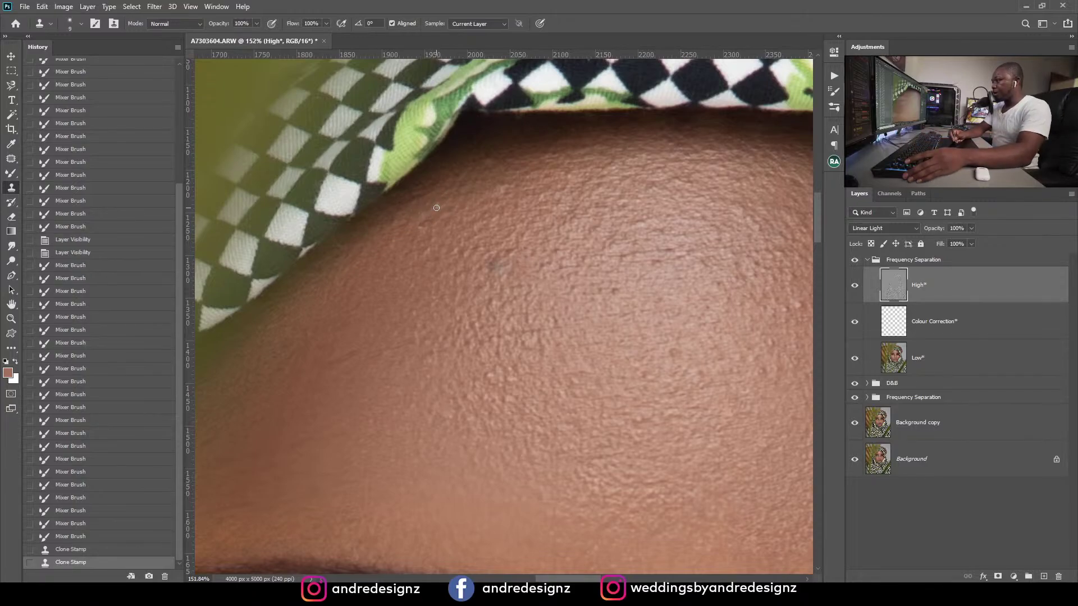
left_click(461, 211)
left_click(452, 227)
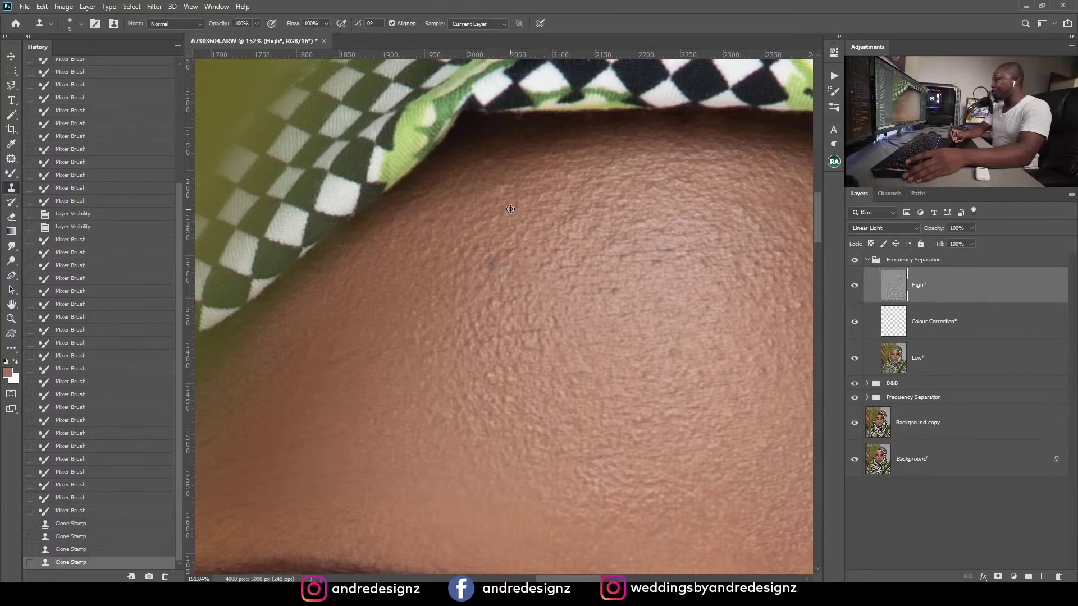
Step: Resample clean texture slightly farther in on the forehead and clone it over the remaining spots just below the hairline
left_click(510, 209, "alt")
left_click(507, 185)
left_click(480, 195)
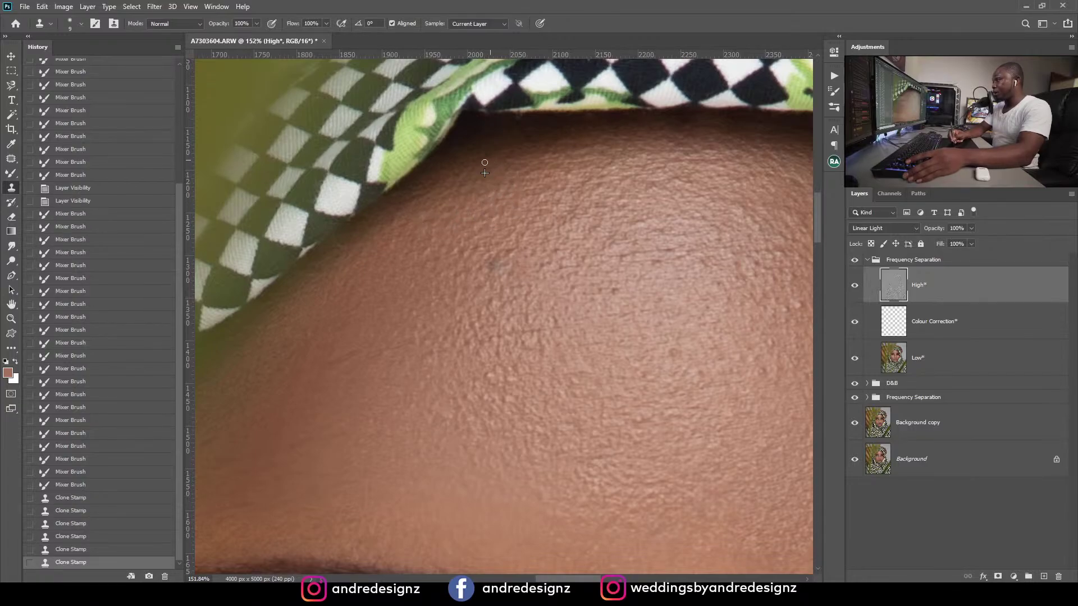
left_click(484, 163)
left_click_drag(534, 282, 493, 241)
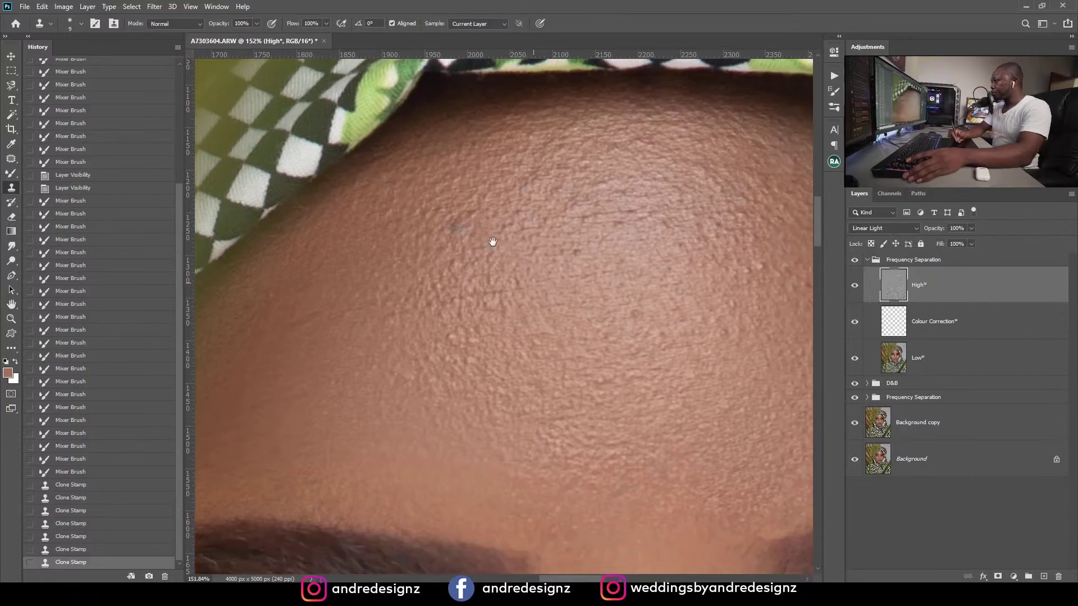
Step: Clone clean texture over the remaining small spots in the shiny central area of the forehead on the High* layer
left_click(472, 216)
left_click_drag(626, 264, 527, 242)
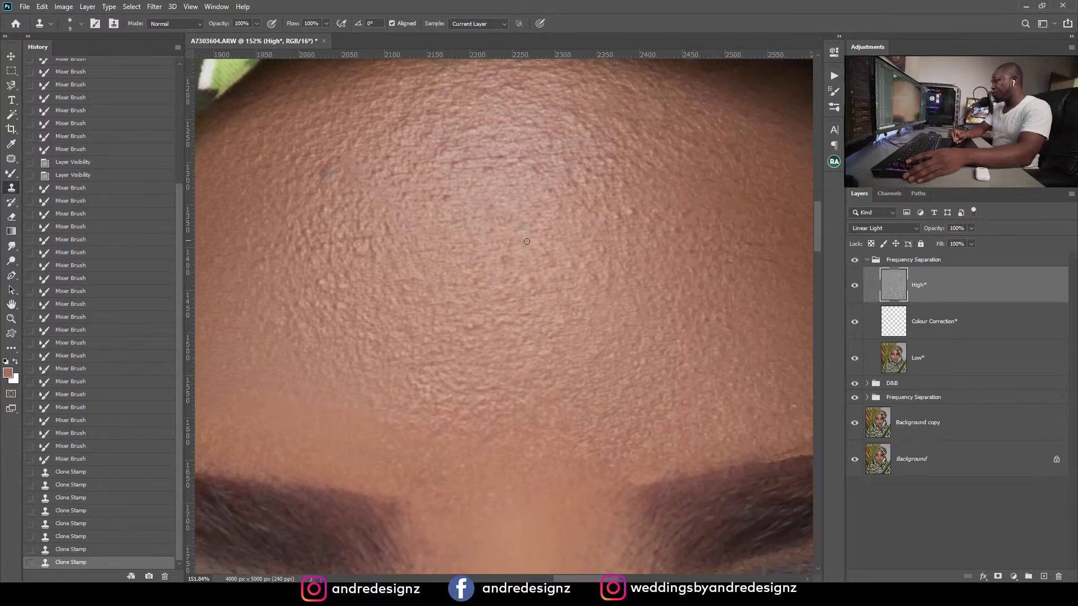
left_click(540, 265)
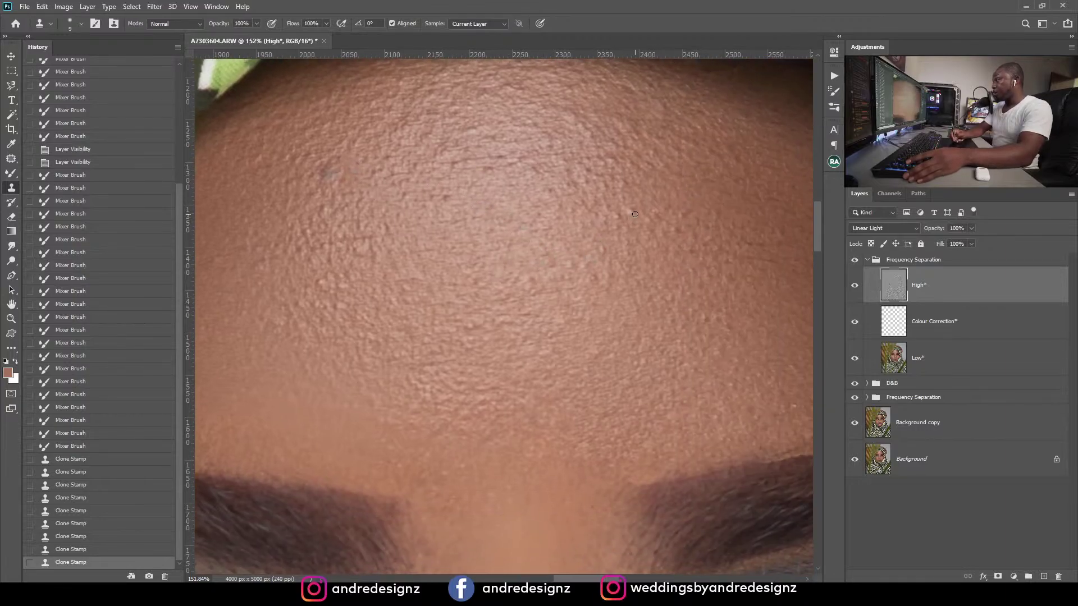
left_click(621, 238)
Step: Resample clean skin and clone it over the uneven texture on the lower forehead above the subject's right eyebrow
left_click(524, 291)
left_click_drag(524, 290, 592, 268)
left_click_drag(381, 313, 451, 286)
left_click(449, 291, "alt")
left_click(479, 270)
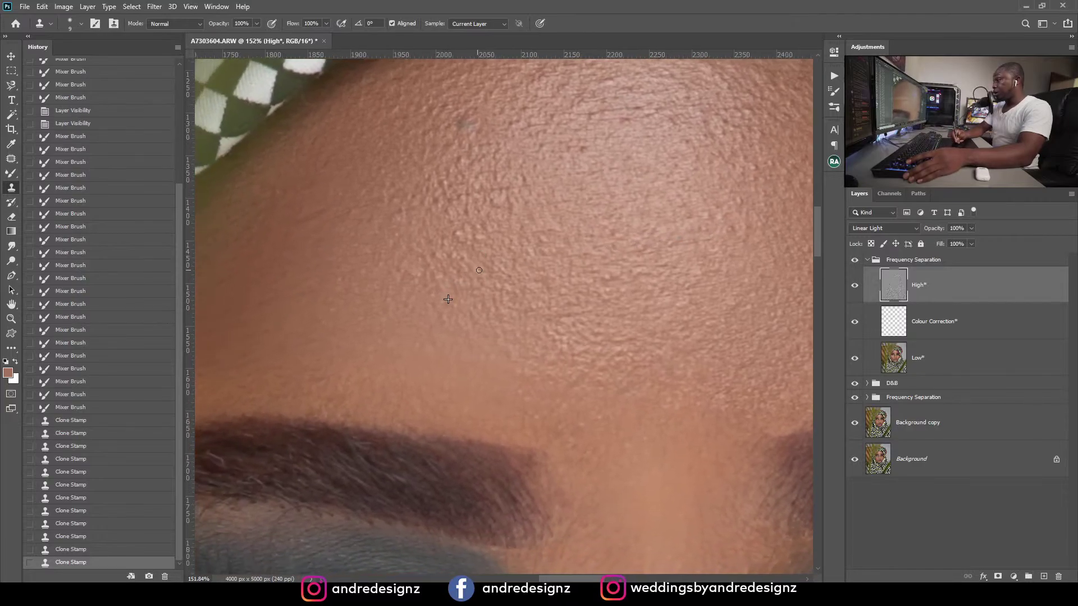
left_click(466, 237)
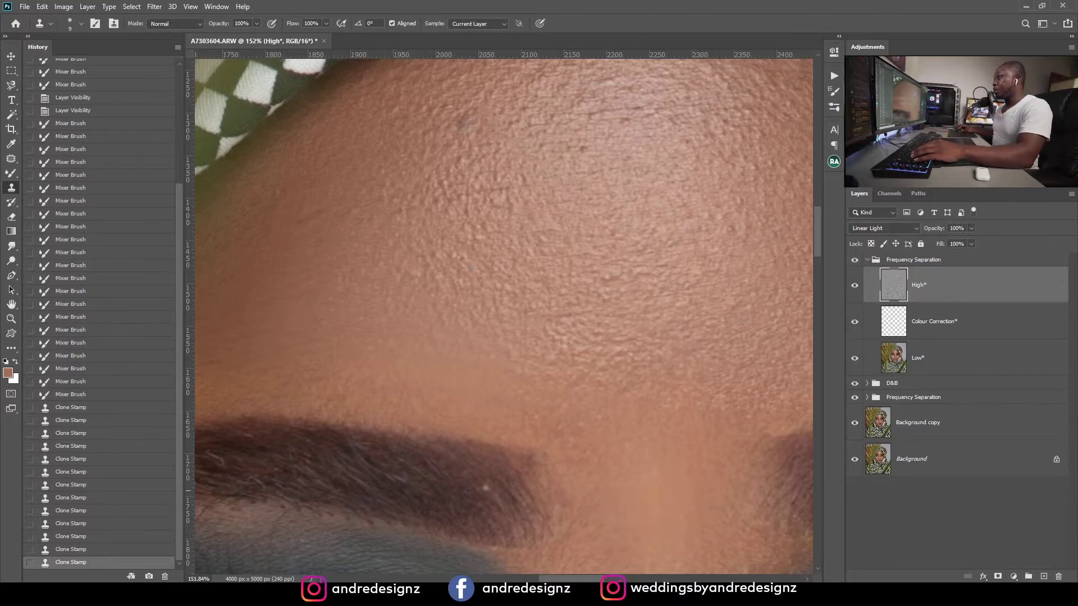
Step: Clone clean texture over the dark pores within the bright highlight at the centre of the forehead
scroll(468, 491, "down", 4)
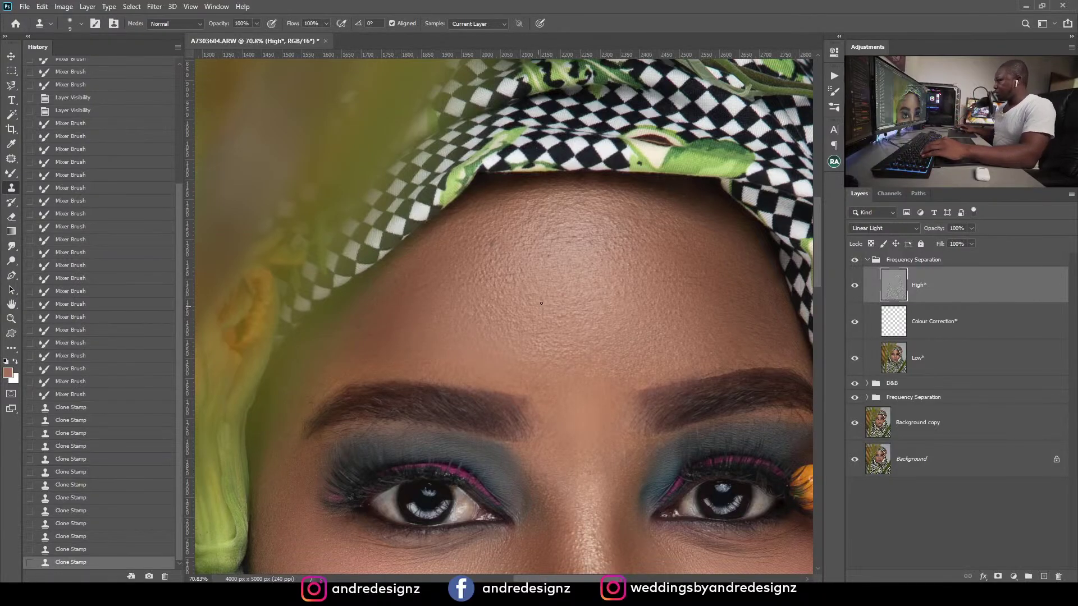
scroll(590, 329, "down", 4)
scroll(606, 336, "up", 7)
left_click_drag(543, 323, 465, 229)
scroll(464, 228, "up", 2)
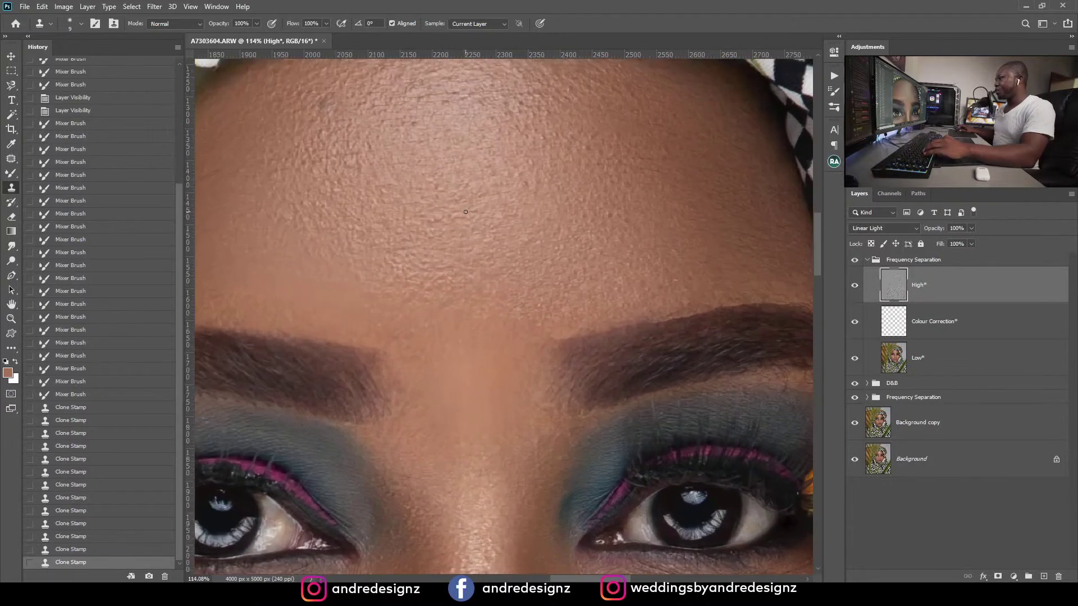
left_click(424, 129)
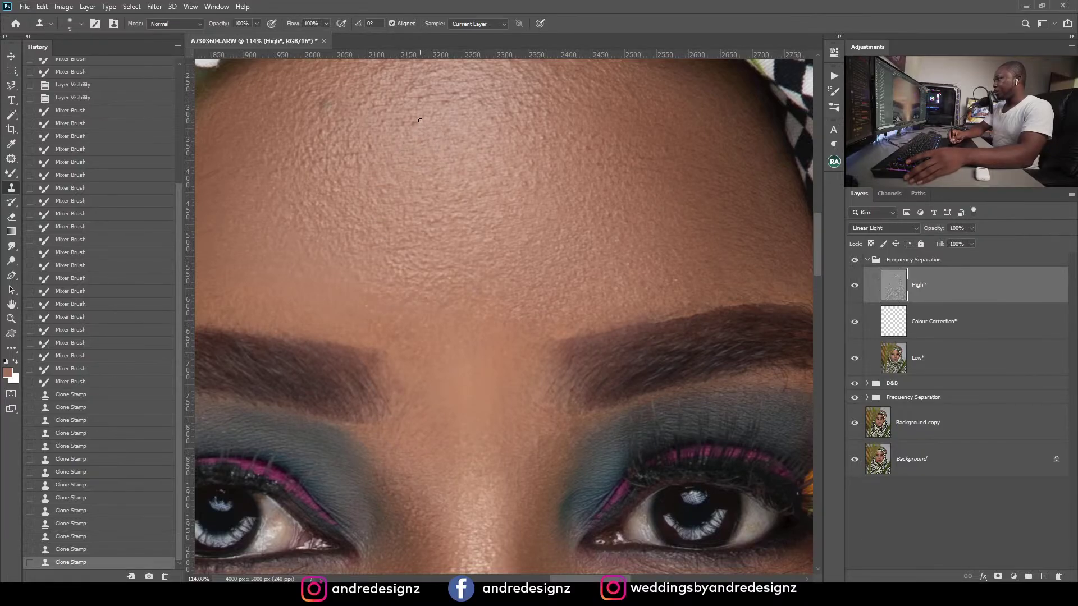
left_click(420, 121)
left_click(435, 138)
left_click(447, 113)
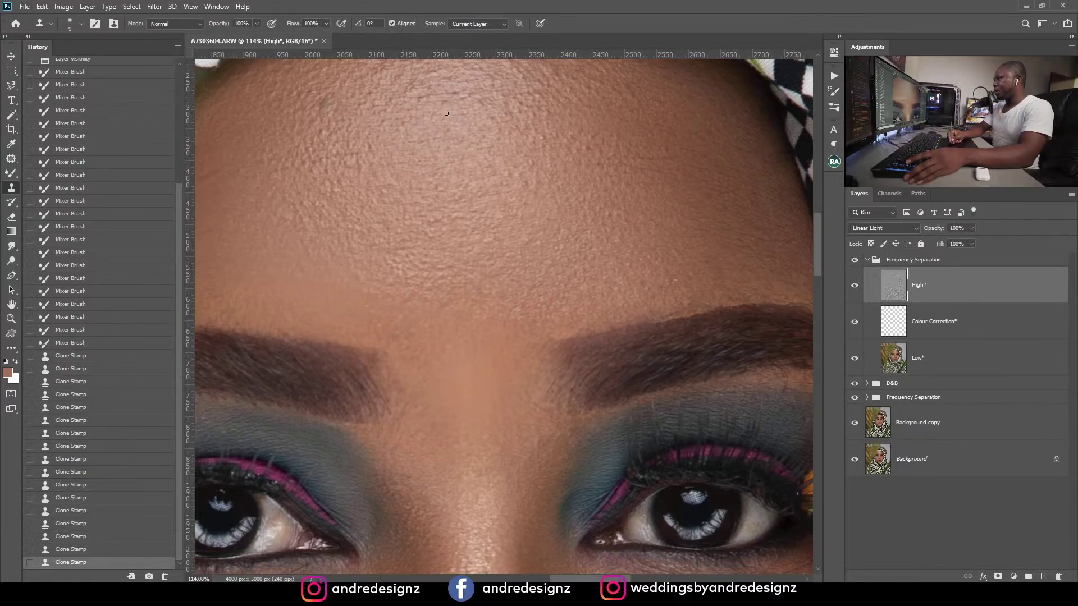
left_click(462, 92)
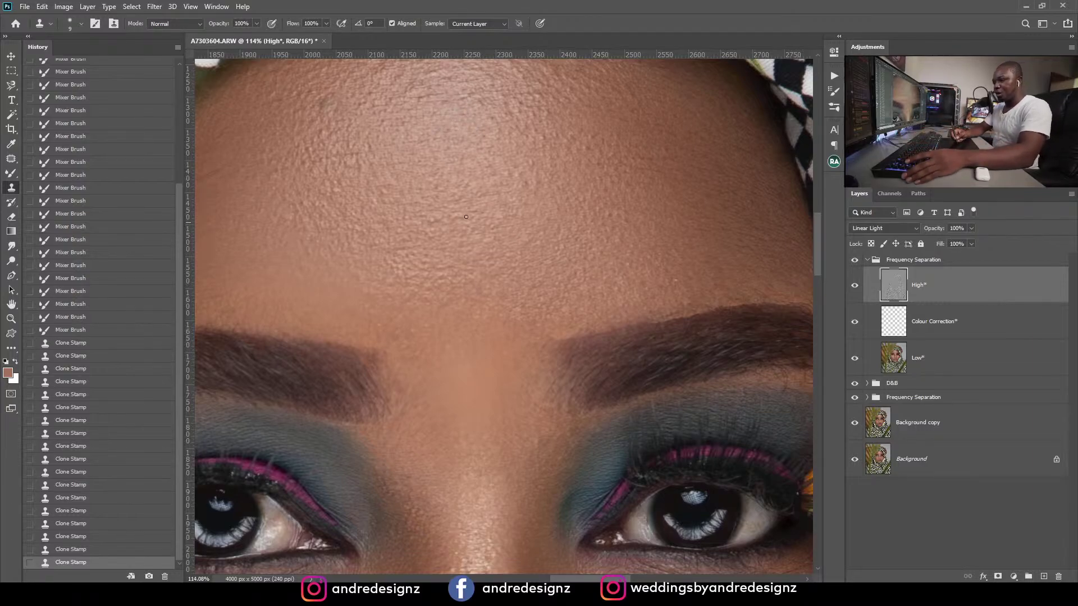
Step: Clean the rough texture on the middle of the forehead and its subject's-right side with short Clone Stamp strokes
left_click_drag(510, 247, 615, 305)
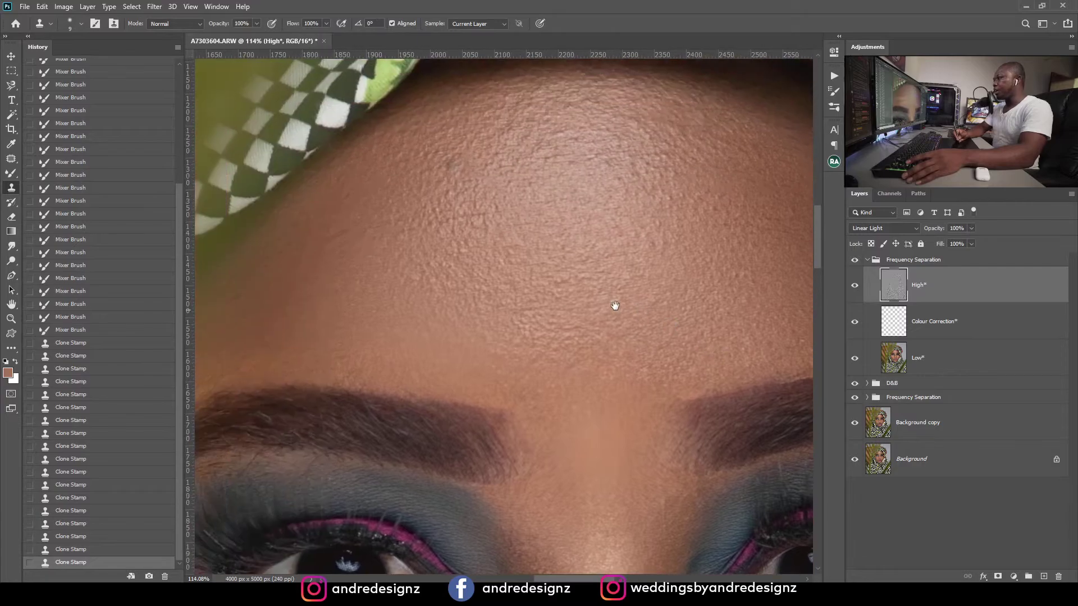
left_click_drag(570, 245, 596, 254)
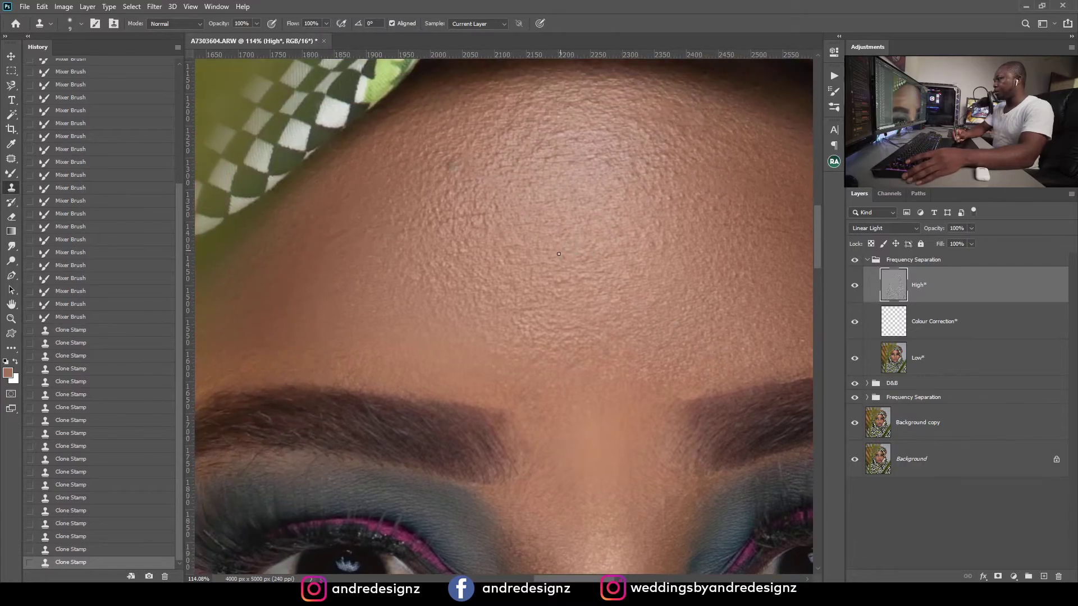
mouse_move(448, 203)
left_mouse_down()
mouse_move(512, 194)
mouse_move(474, 217)
mouse_move(476, 228)
mouse_move(499, 219)
left_mouse_up()
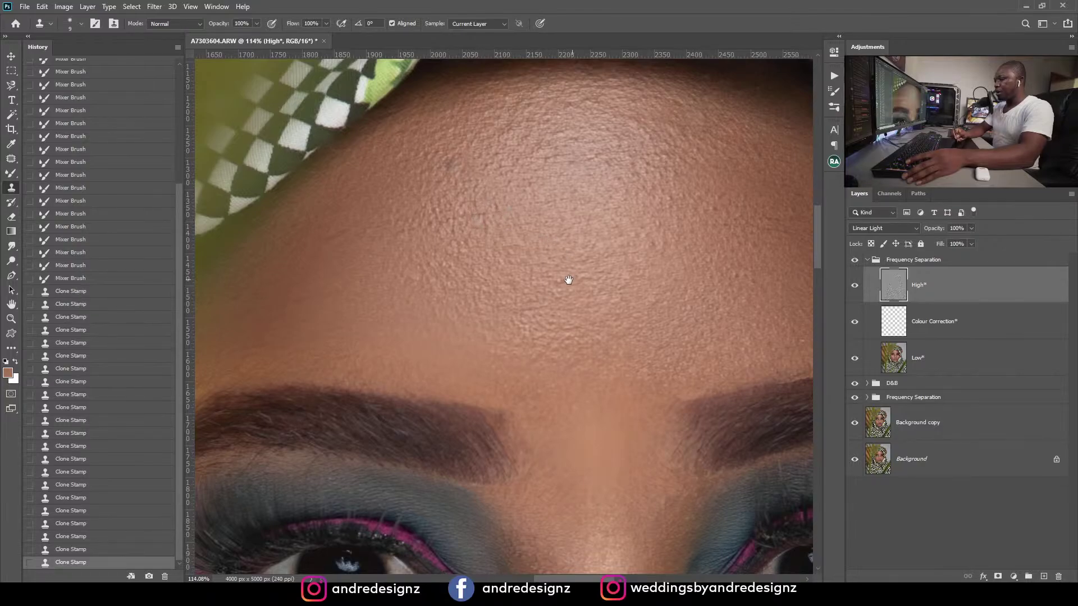
left_click_drag(570, 279, 579, 207)
left_click_drag(562, 248, 565, 224)
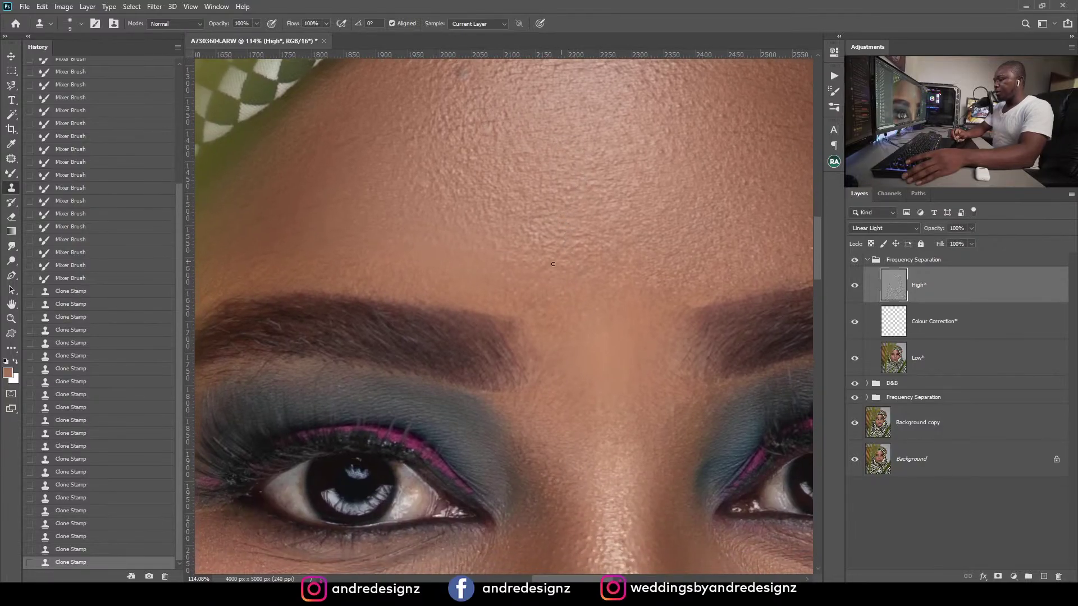
Step: Clone away stray marks at the outer end of the subject's right eyebrow and small spots along the side of the nose
left_click_drag(553, 263, 650, 211)
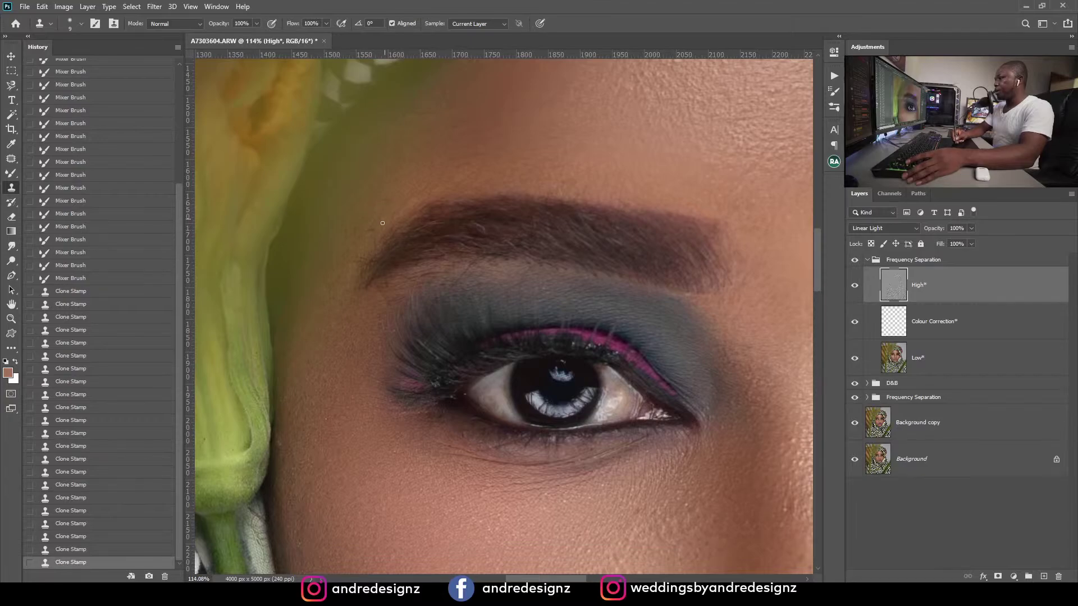
left_click_drag(384, 245, 379, 249)
left_click_drag(730, 418, 502, 231)
left_click(552, 326, "alt")
left_click(557, 327)
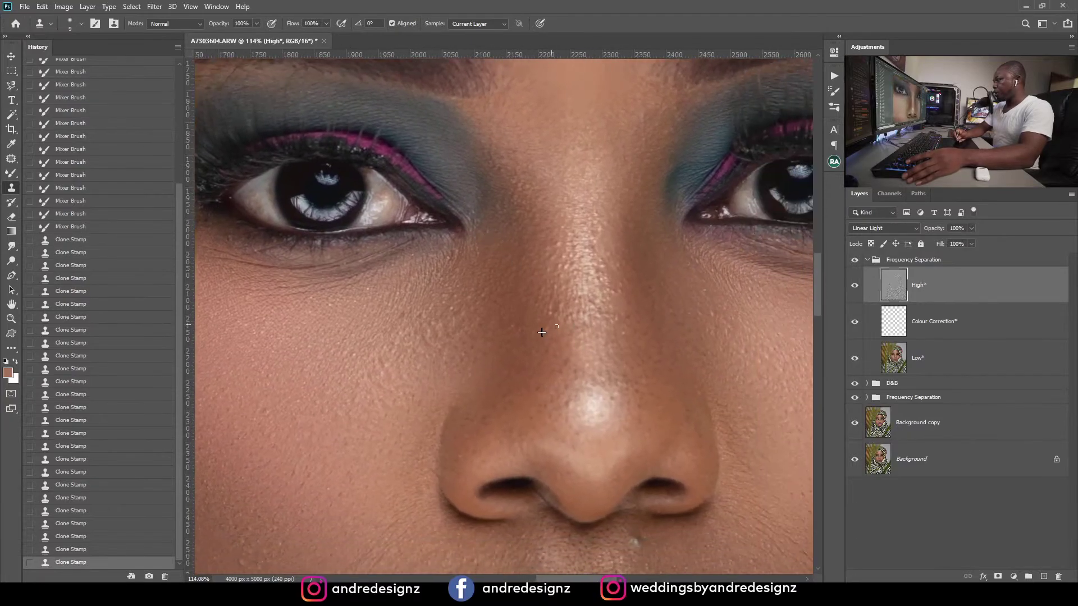
Step: Clone clean texture over the small blemishes on the subject's left cheek beside the nose and mouth
left_click_drag(564, 315, 484, 231)
left_click_drag(596, 367, 480, 255)
left_click_drag(623, 360, 541, 300)
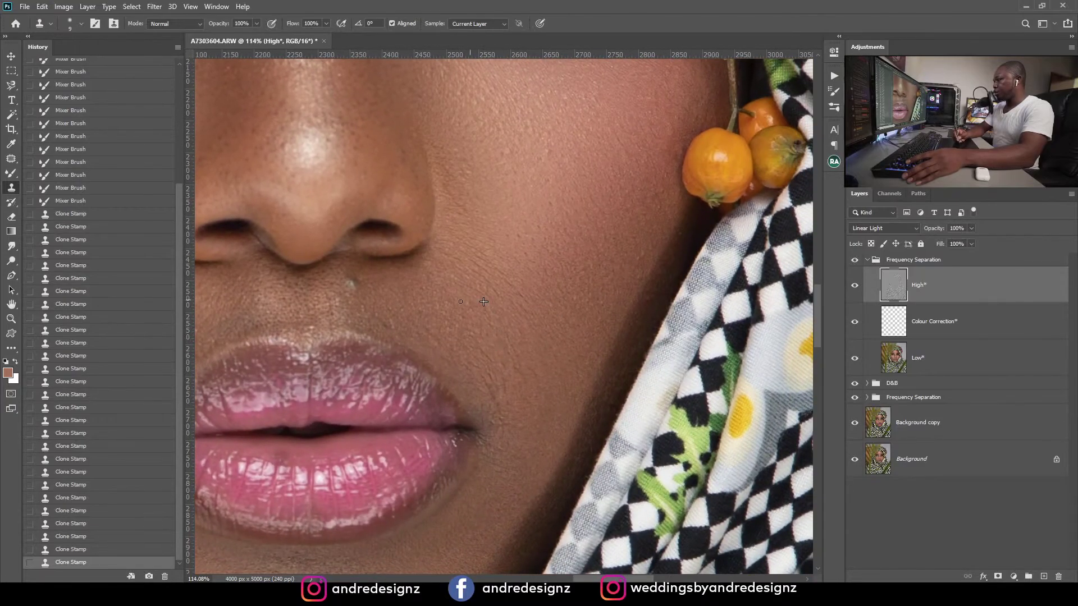
left_click(461, 302)
left_click(500, 295)
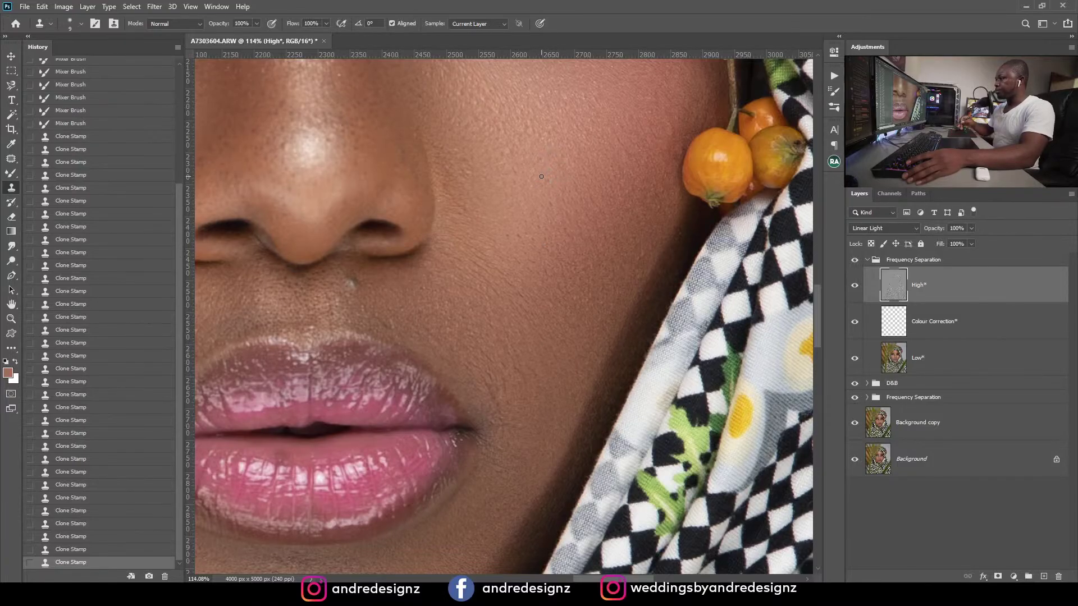
Step: Collapse the topmost Frequency Separation group and examine the retouched skin across the whole portrait and around the eyes
scroll(576, 212, "down", 11)
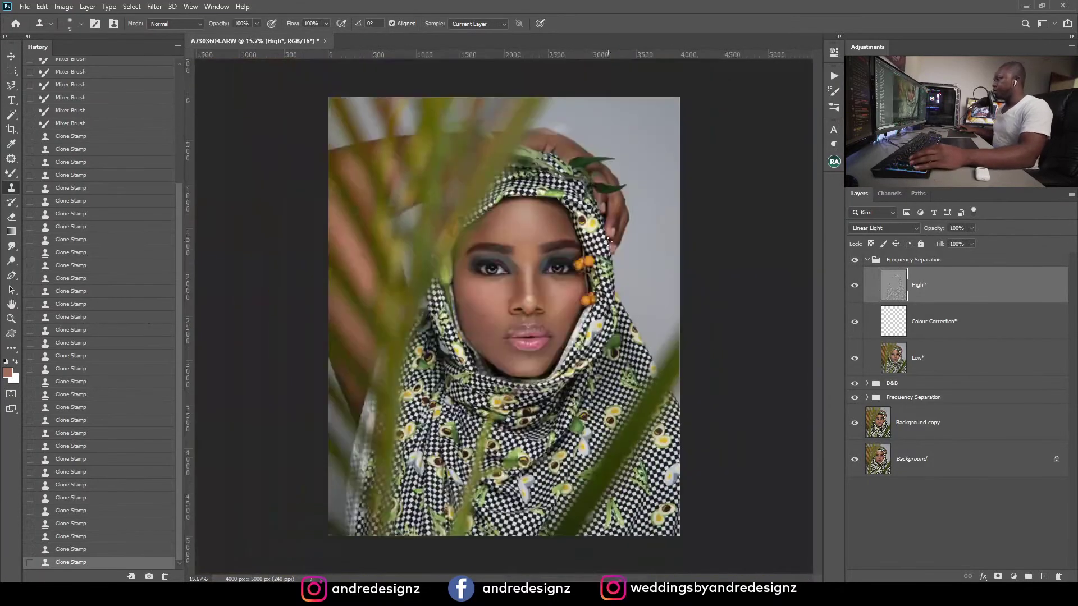
scroll(588, 269, "up", 1)
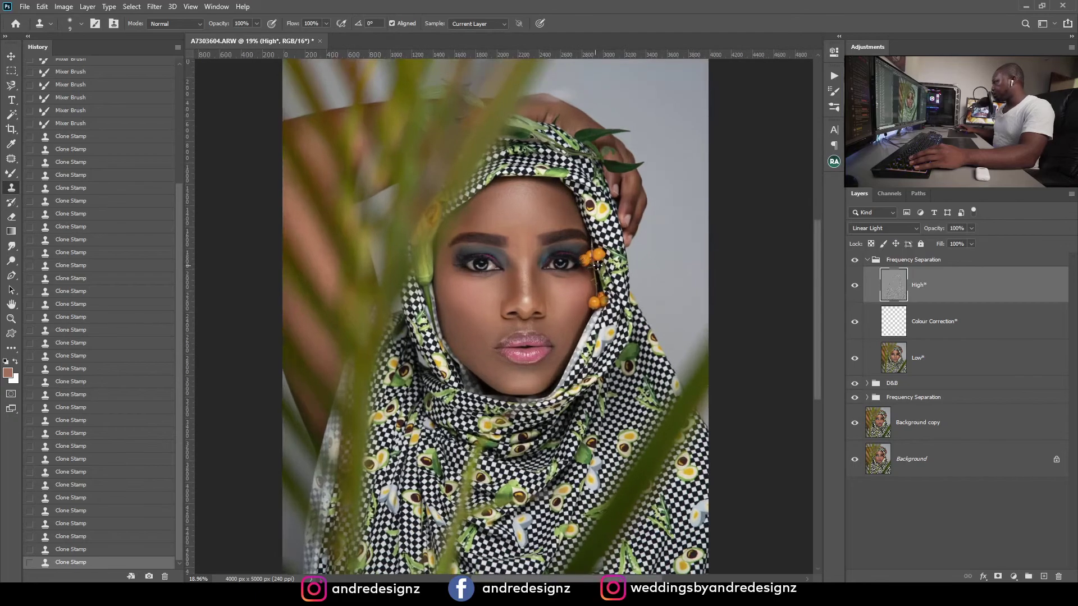
scroll(596, 265, "up", 1)
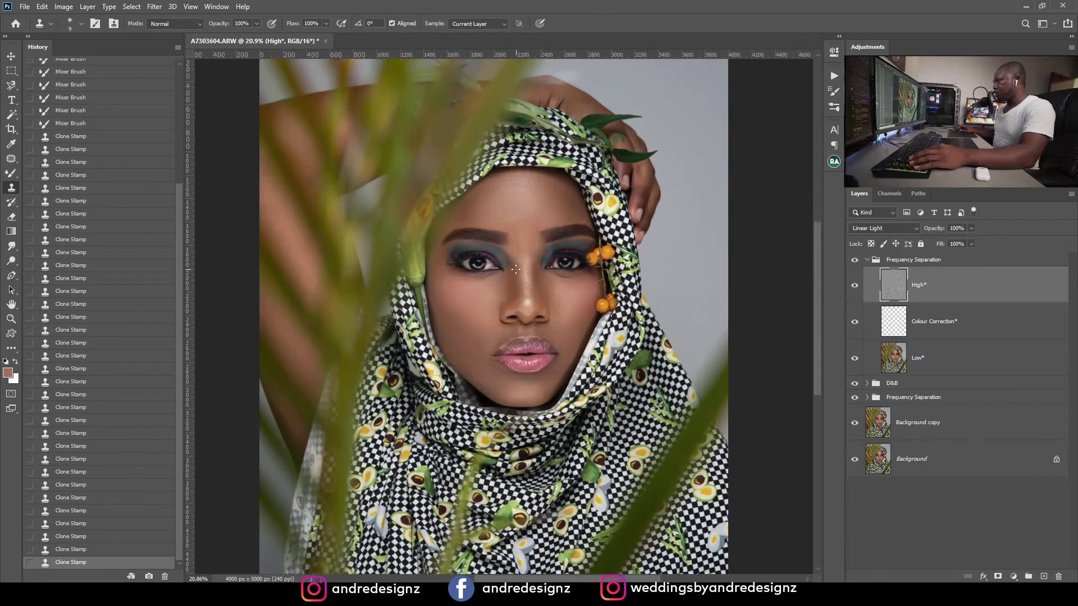
left_click(867, 261)
scroll(562, 253, "up", 6)
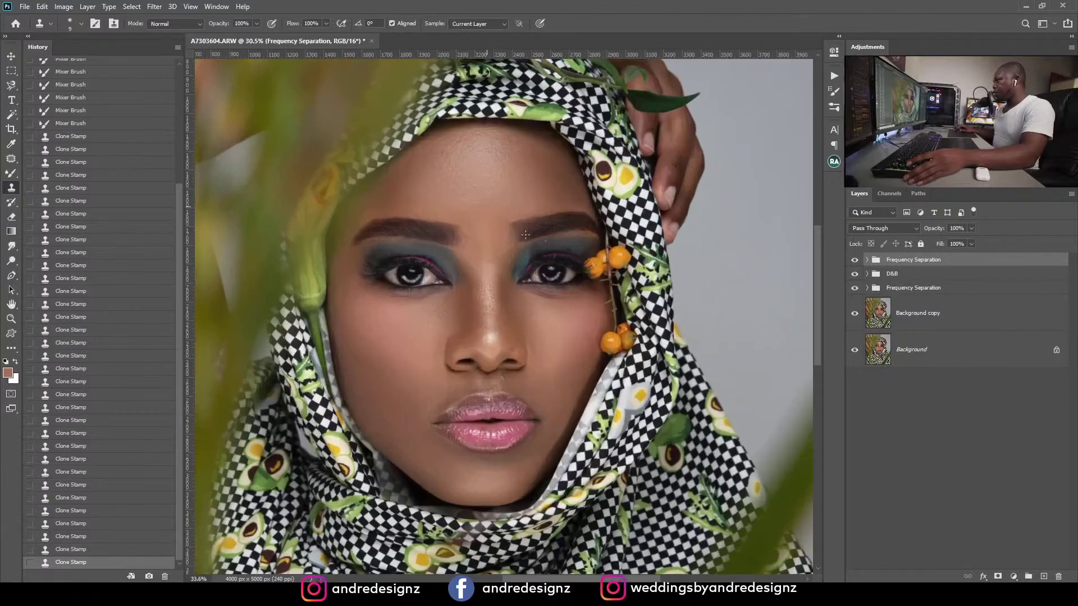
scroll(426, 292, "up", 2)
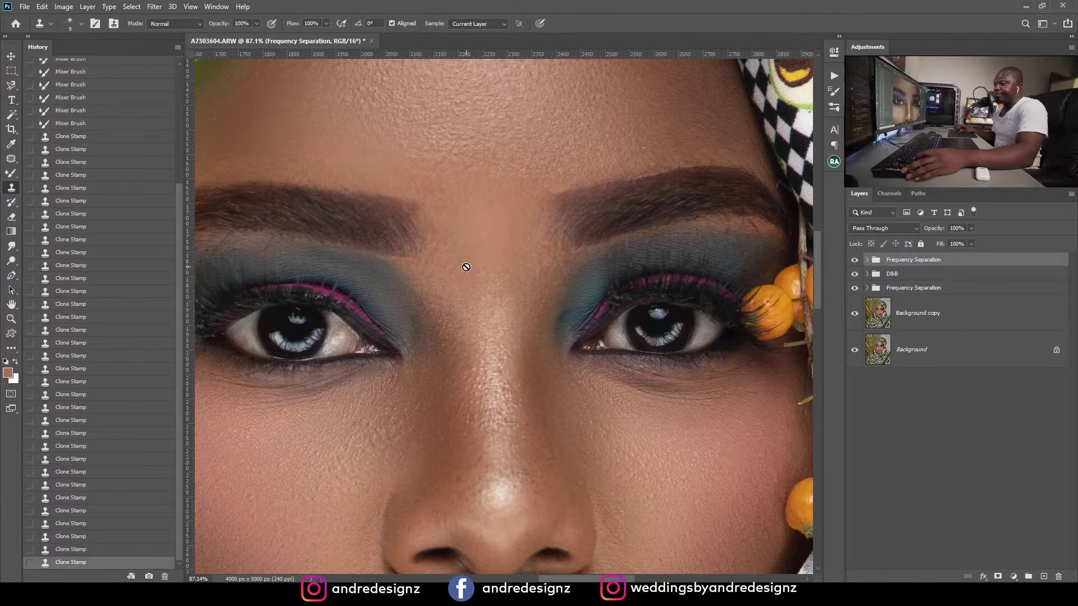
scroll(456, 278, "down", 3)
scroll(460, 285, "up", 1)
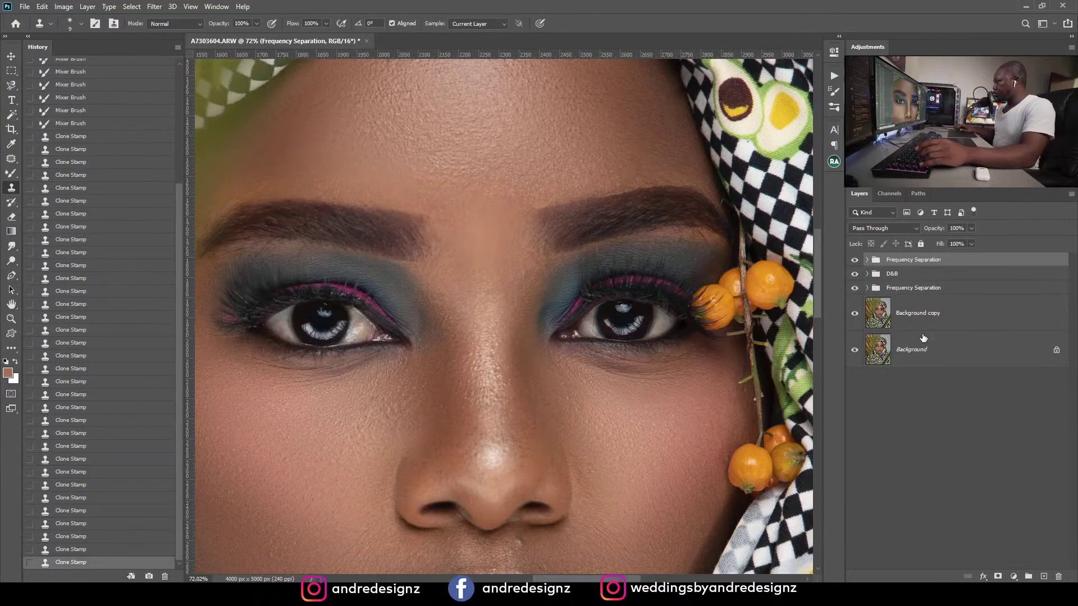
Step: Duplicate the original Background layer and bring the copy to the top of the layer stack
left_click(944, 356)
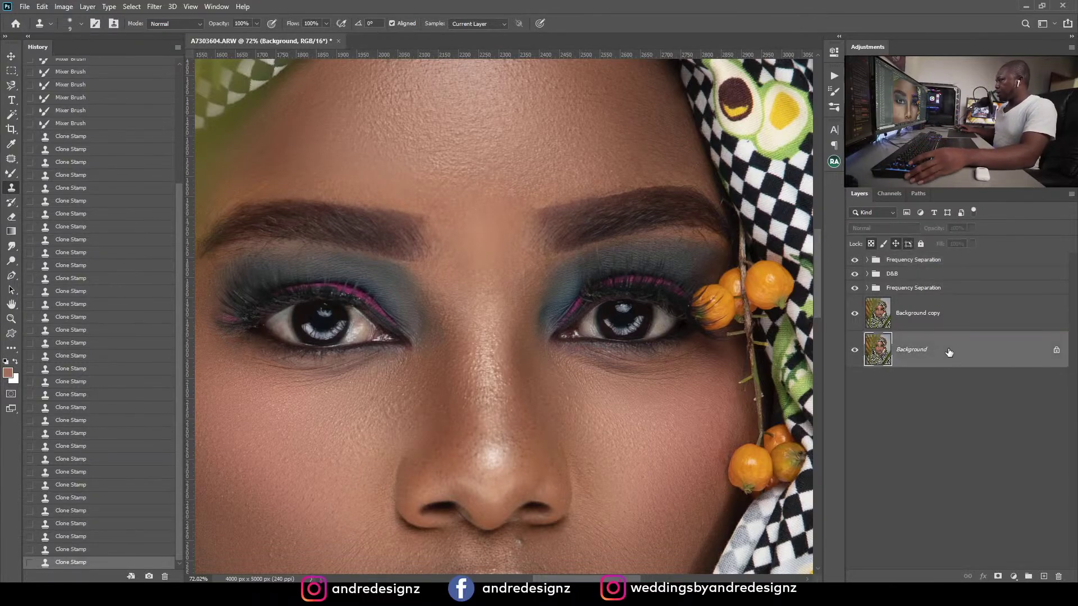
left_click(957, 310)
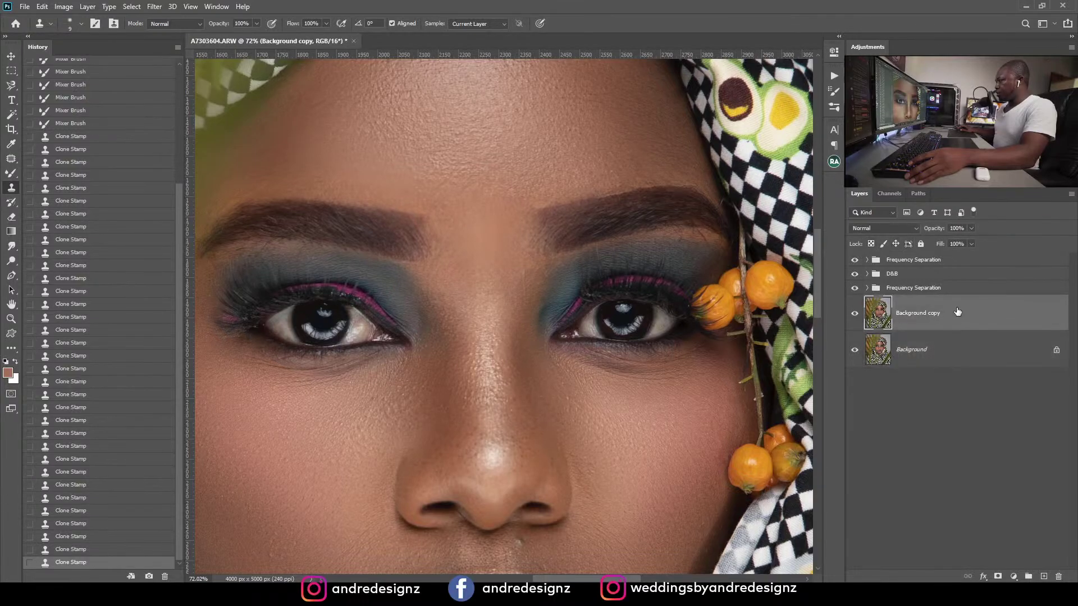
left_click(946, 348)
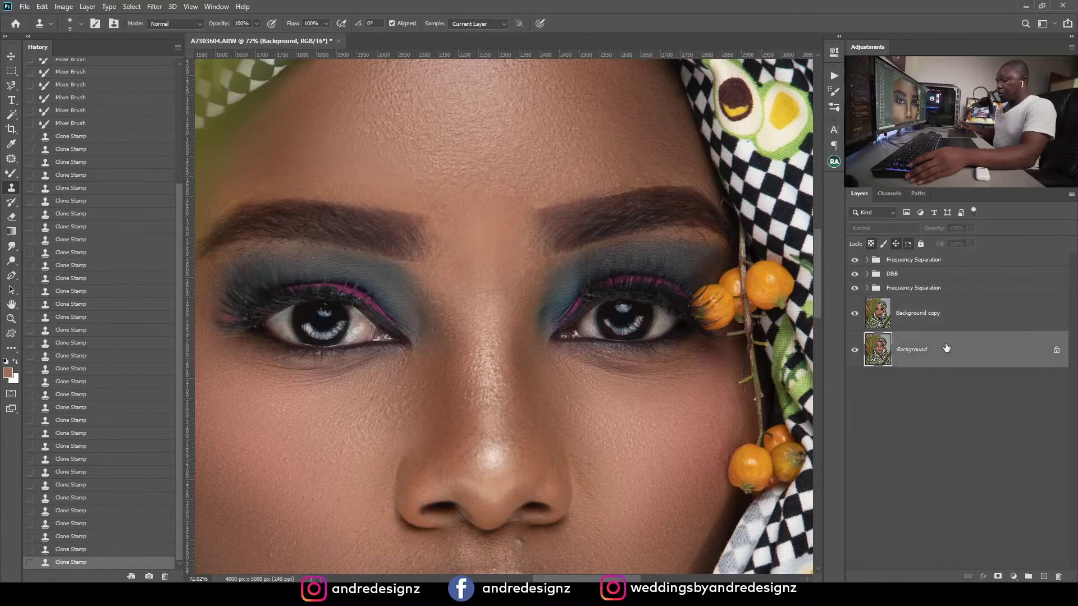
key("ctrl+j")
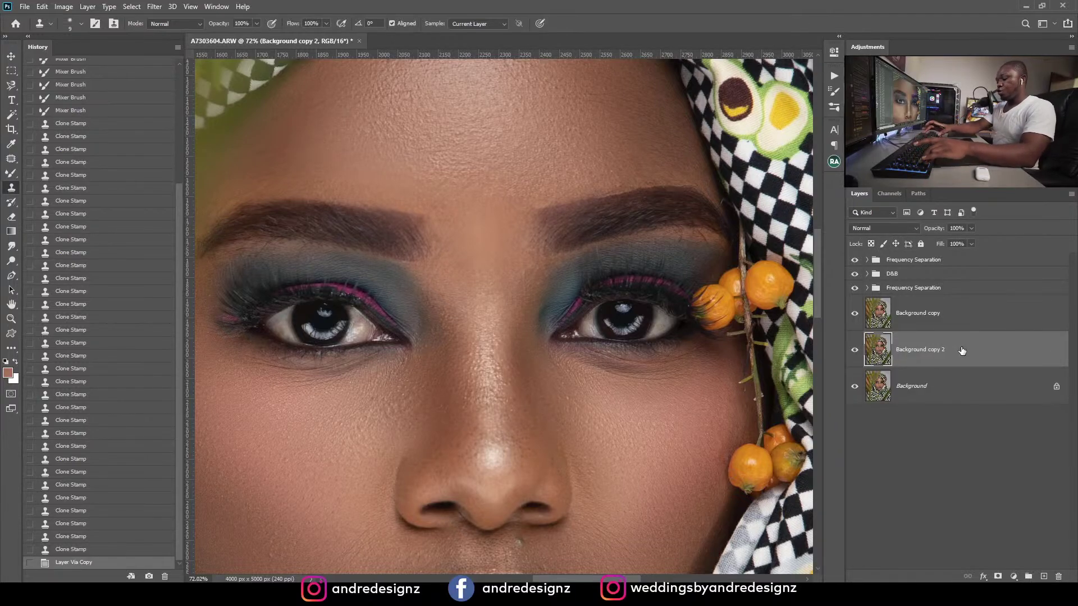
key("ctrl+shift+bracketright")
Step: Add a black layer mask to Background copy 2 so the original image is fully hidden
scroll(623, 284, "down", 5)
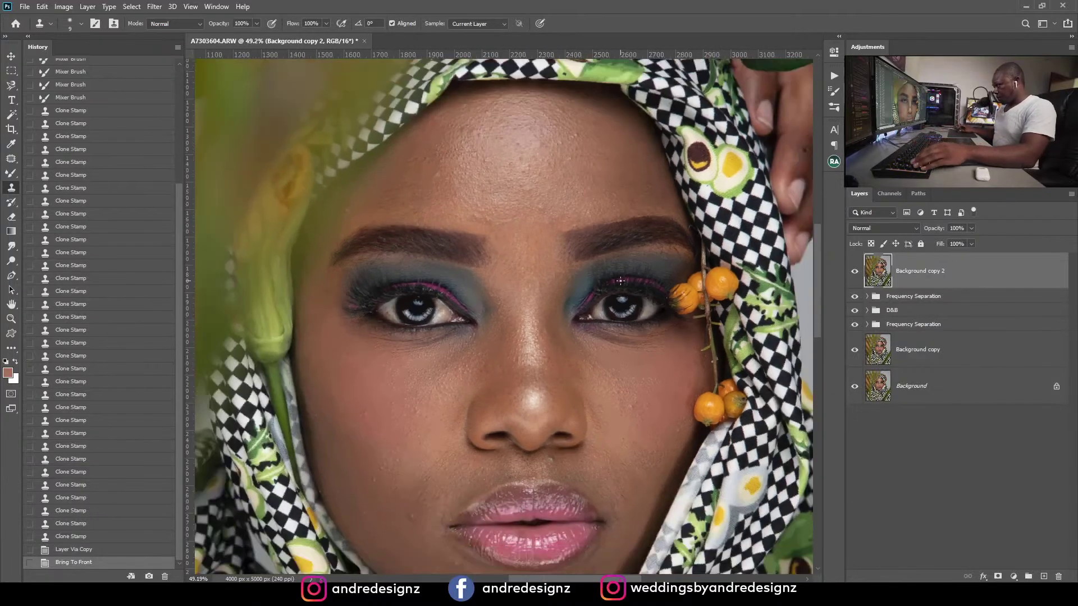
scroll(622, 284, "down", 4)
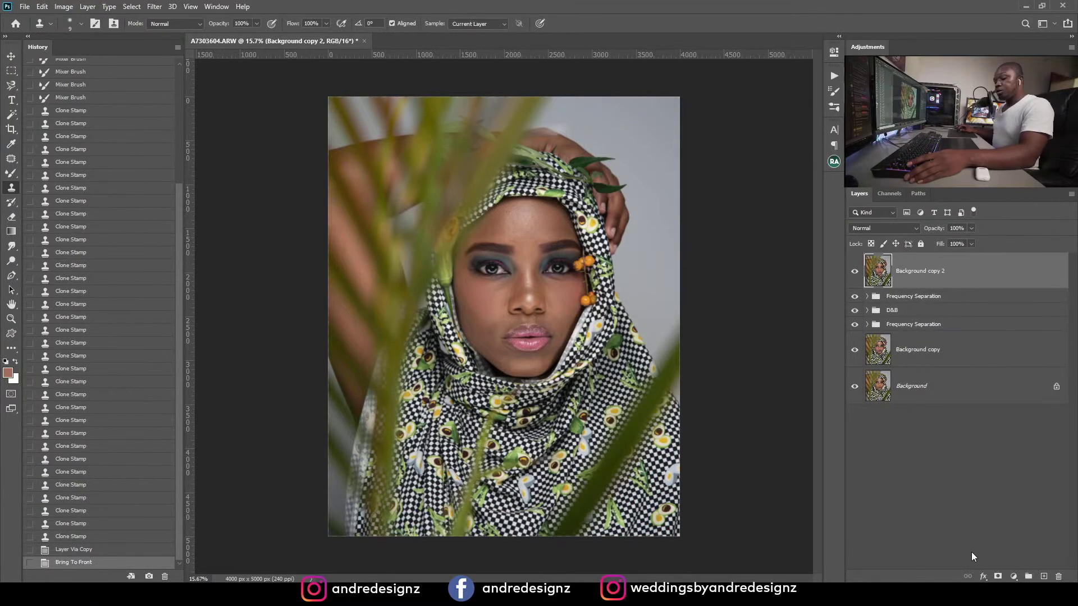
left_click(997, 576, "alt")
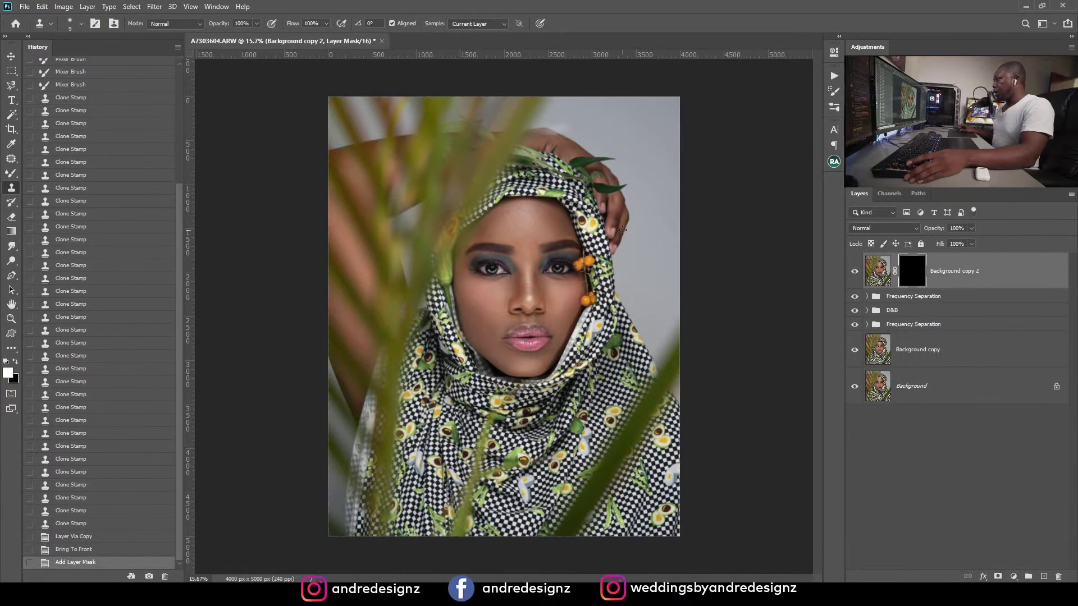
Step: Paint white on the Background copy 2 mask between the eyebrows with a 175 px Brush at 1% flow
scroll(622, 229, "up", 6)
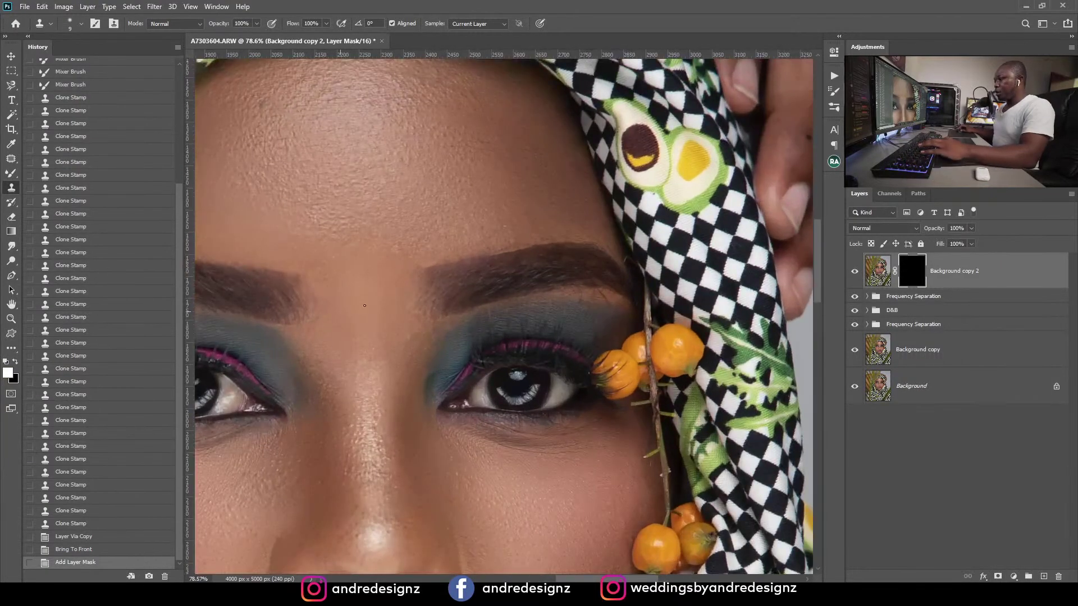
left_click_drag(372, 266, 443, 248)
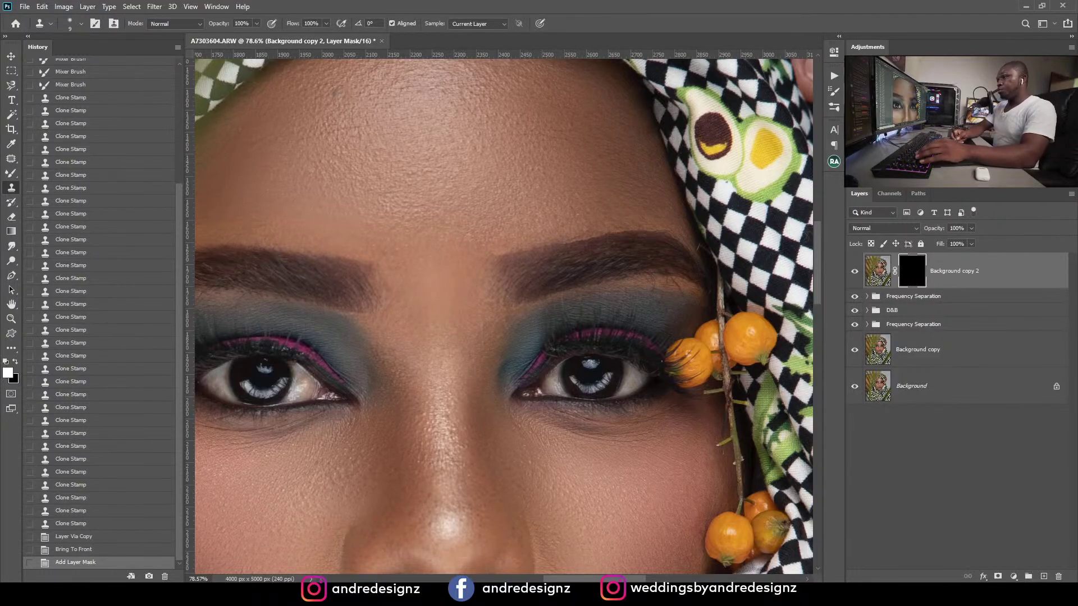
left_click(15, 177)
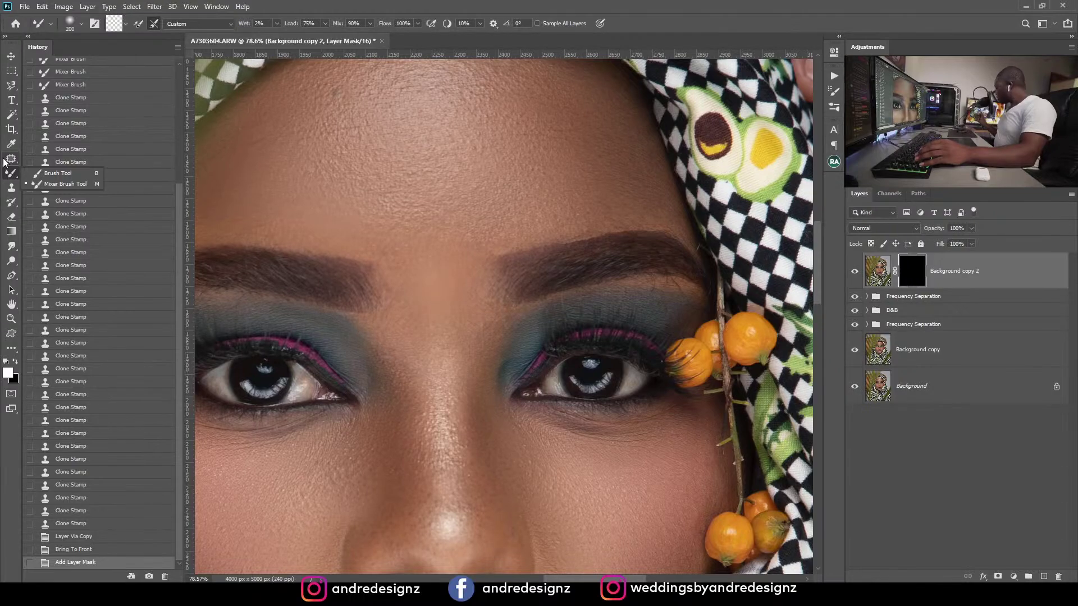
left_click(61, 174)
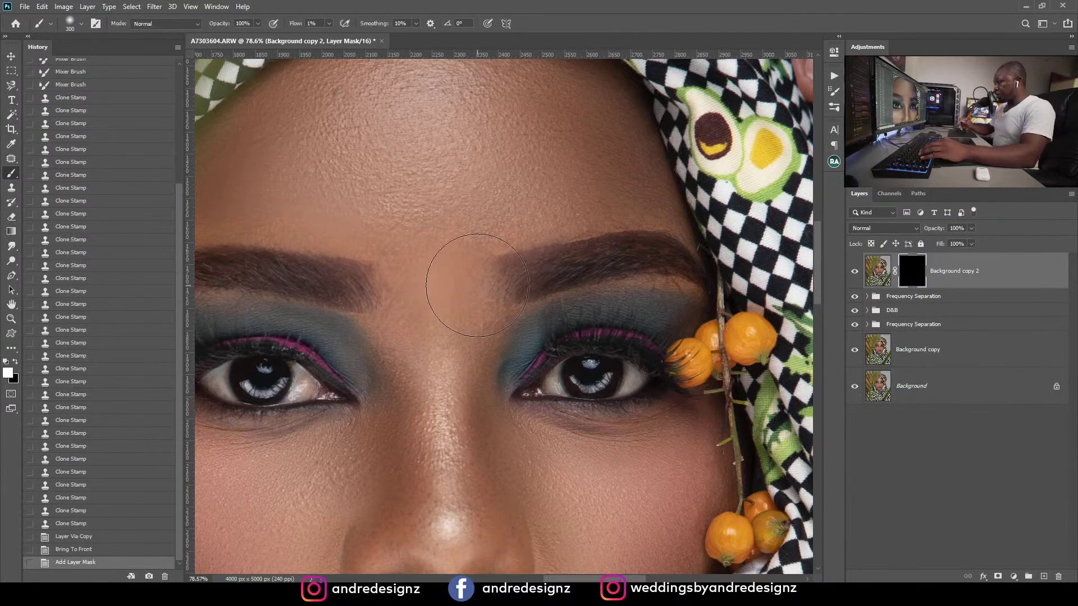
key("bracketleft")
key("bracketleft")
key("bracketleft")
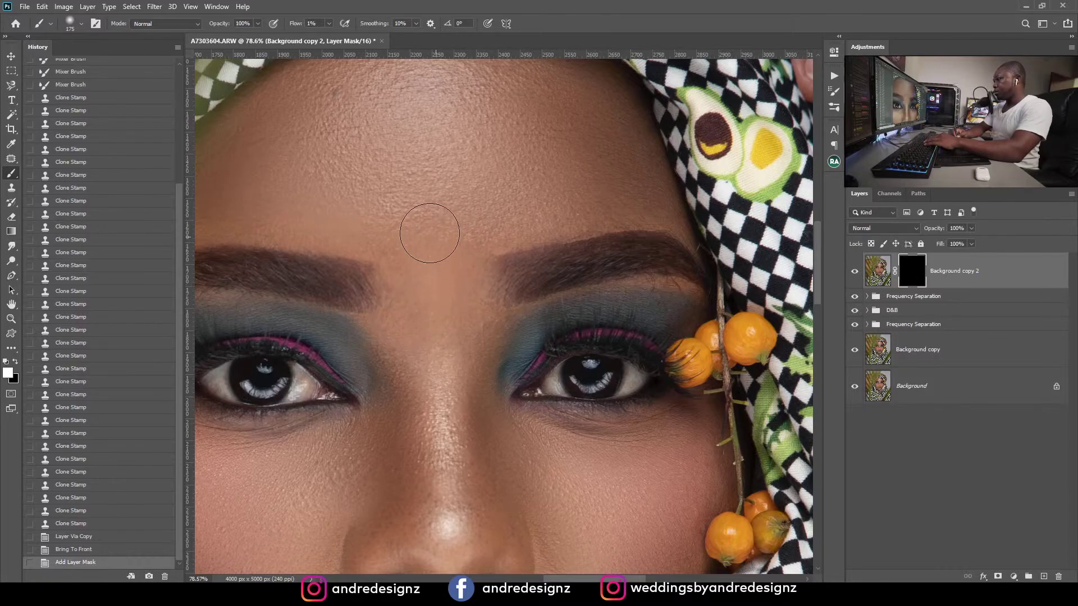
mouse_move(424, 231)
left_mouse_down()
mouse_move(397, 324)
mouse_move(377, 294)
mouse_move(407, 342)
mouse_move(397, 281)
mouse_move(467, 260)
mouse_move(487, 323)
mouse_move(448, 228)
mouse_move(452, 310)
left_mouse_up()
mouse_move(400, 285)
left_mouse_down()
mouse_move(392, 304)
mouse_move(411, 316)
left_mouse_up()
left_click_drag(450, 252, 467, 295)
left_click_drag(465, 315, 454, 353)
left_click_drag(390, 288, 392, 292)
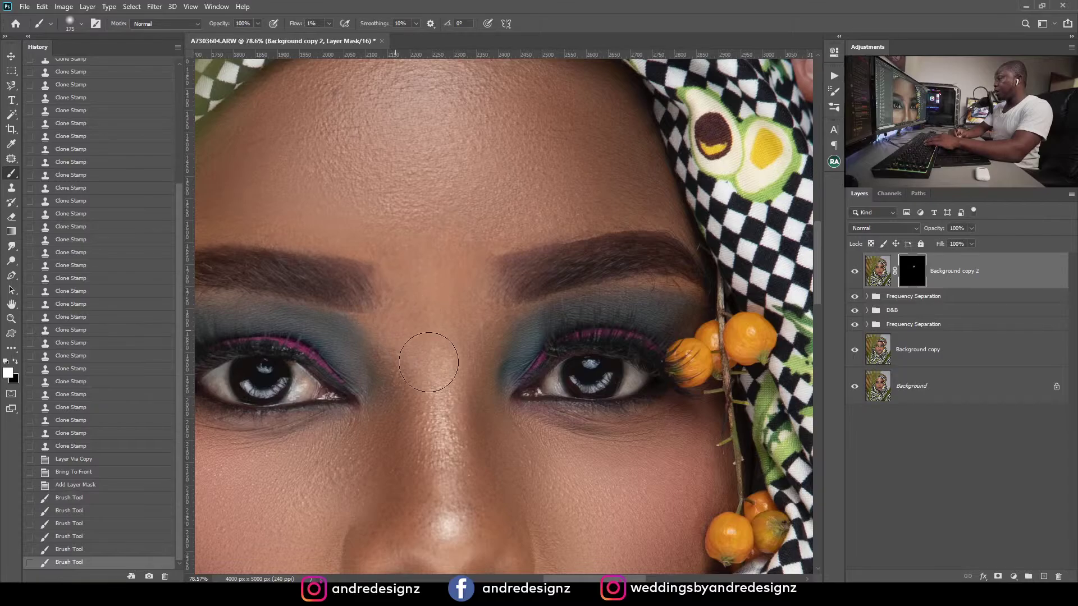
mouse_move(479, 261)
left_mouse_down()
mouse_move(470, 249)
mouse_move(458, 272)
mouse_move(474, 271)
mouse_move(457, 289)
left_mouse_up()
Step: Compare the skin between the eyebrows with Background copy 2 hidden and shown, in the whole face and close up
scroll(536, 283, "down", 3)
scroll(536, 282, "down", 1)
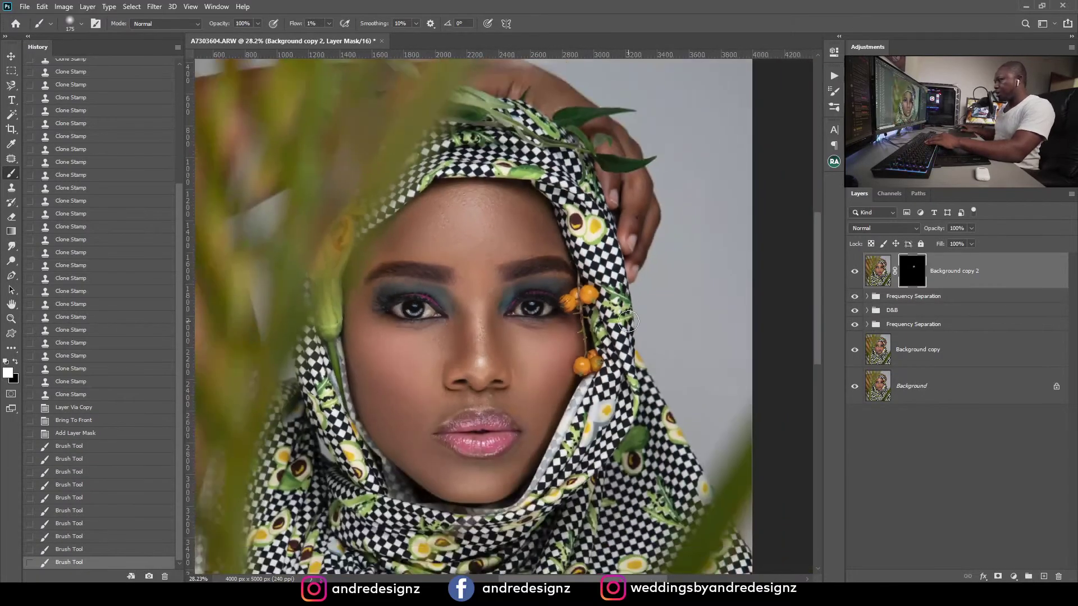
scroll(625, 323, "down", 3)
scroll(620, 329, "up", 2)
left_click(855, 273)
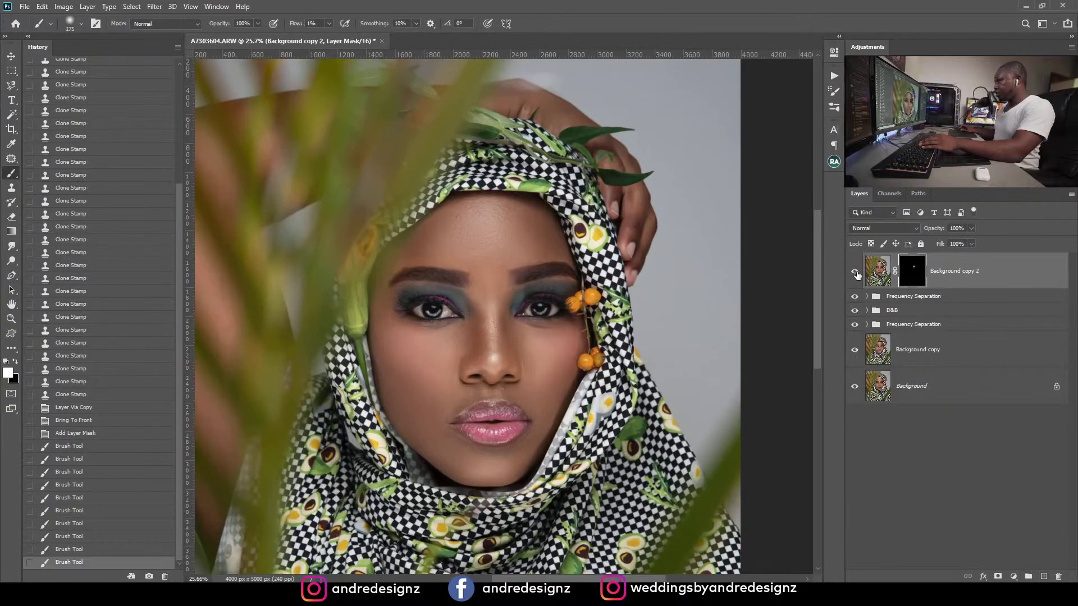
left_click(856, 273)
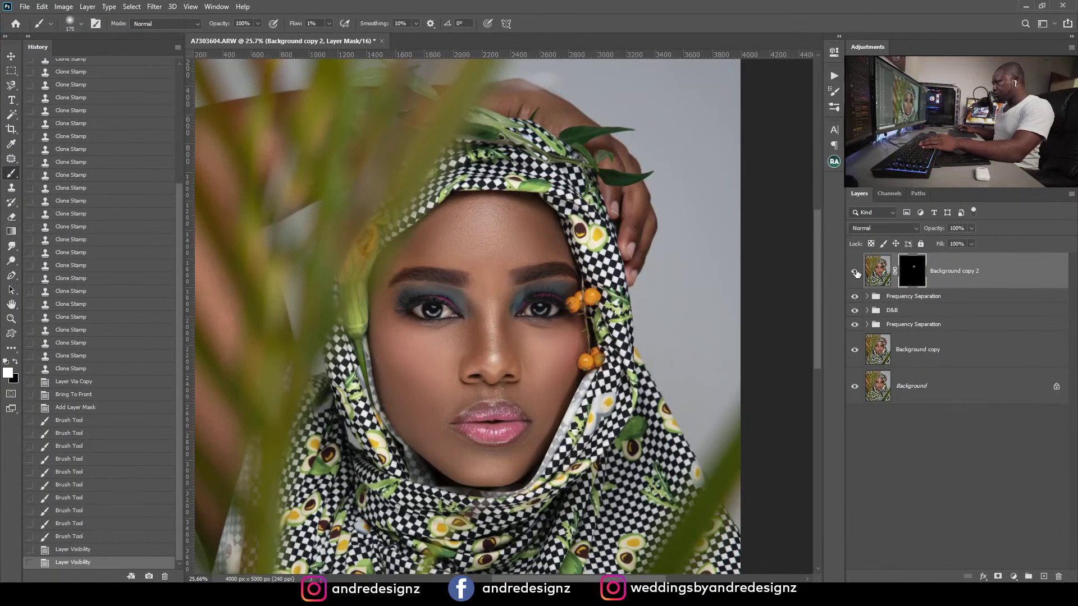
left_click(855, 272)
left_click(855, 272)
scroll(439, 294, "up", 4)
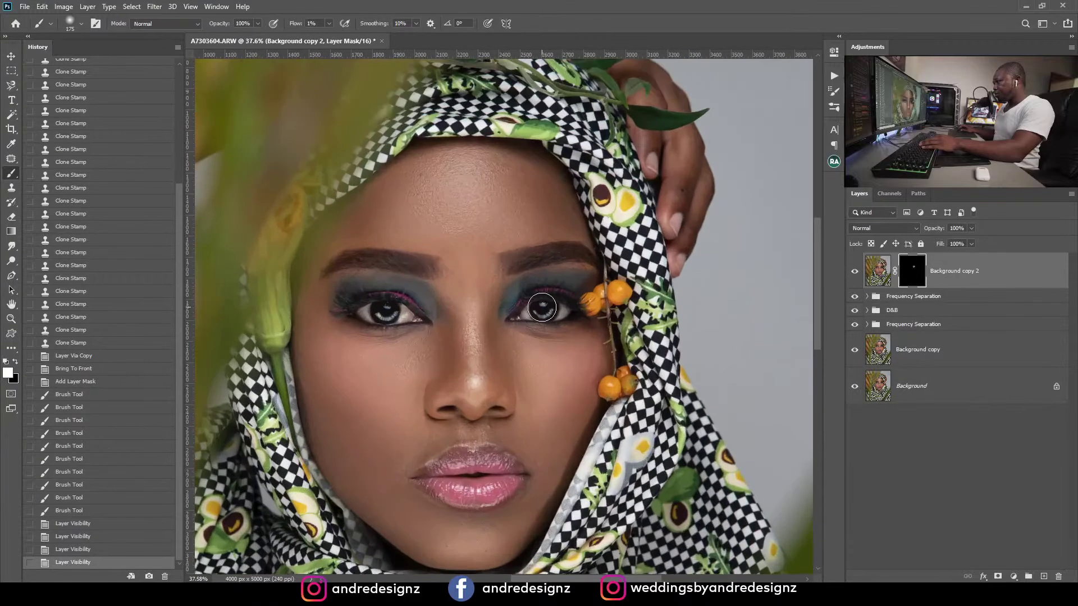
scroll(439, 294, "up", 2)
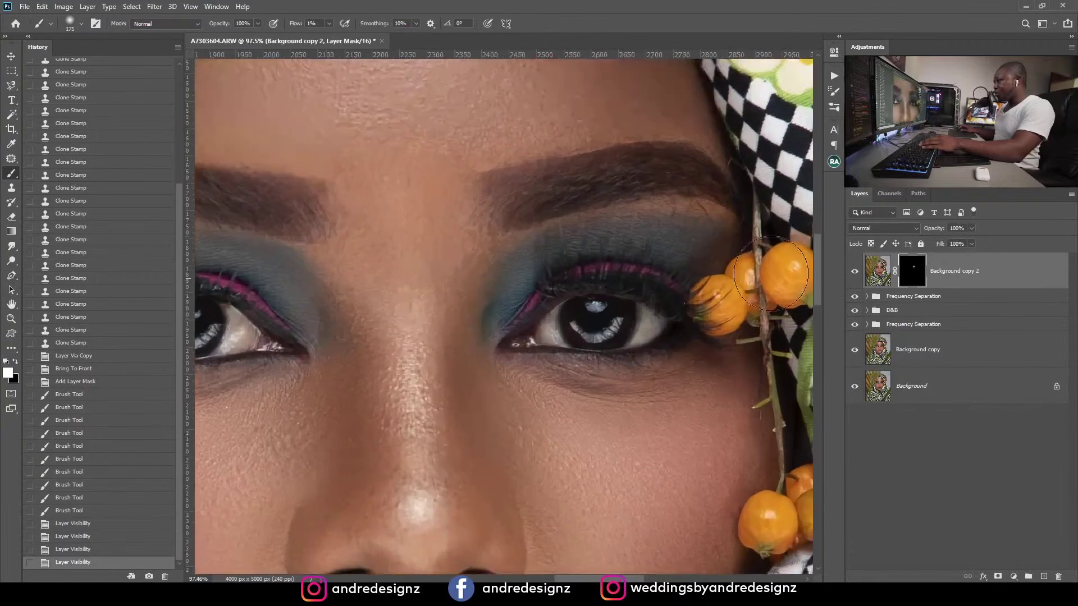
left_click(854, 275)
scroll(373, 197, "up", 1)
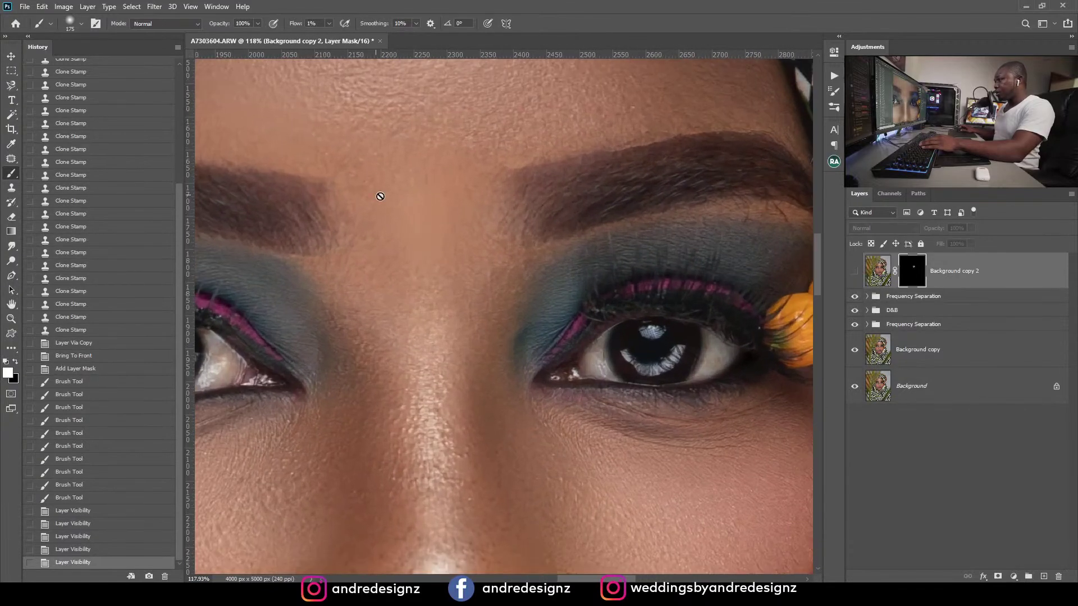
left_click(855, 273)
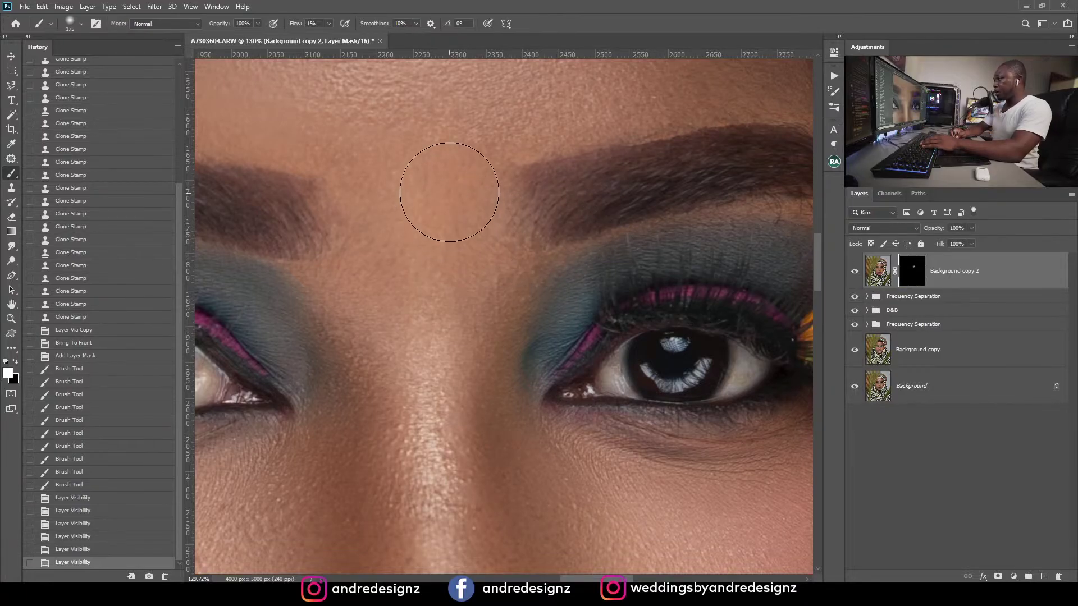
Step: Bring back more original skin texture between the inner ends of the eyebrows by brushing further on the Background copy 2 mask
mouse_move(447, 195)
left_mouse_down()
mouse_move(484, 264)
mouse_move(452, 215)
mouse_move(386, 228)
left_mouse_up()
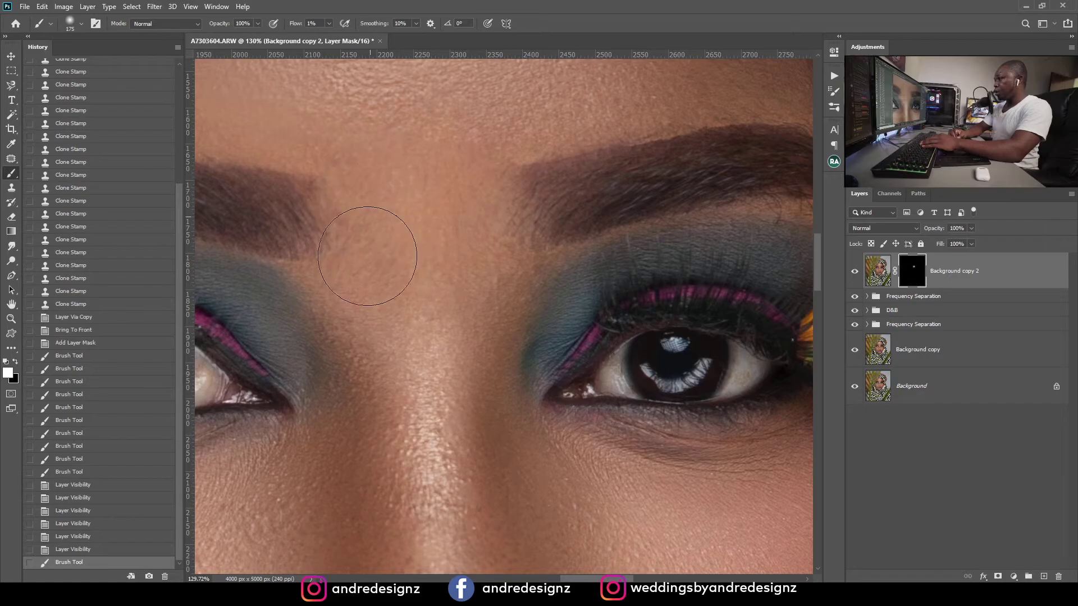
left_click_drag(377, 273, 473, 194)
left_click_drag(474, 141, 469, 204)
mouse_move(374, 164)
left_mouse_down()
mouse_move(343, 136)
mouse_move(369, 137)
mouse_move(383, 230)
left_mouse_up()
left_click_drag(387, 279, 400, 298)
left_click_drag(472, 229, 469, 118)
mouse_move(388, 138)
left_mouse_down()
mouse_move(353, 130)
mouse_move(367, 170)
left_mouse_up()
left_click_drag(478, 165, 514, 87)
mouse_move(512, 150)
left_mouse_down()
mouse_move(494, 210)
mouse_move(506, 269)
left_mouse_up()
Step: Examine how the restored skin between the eyebrows blends with the whole portrait and the face
scroll(565, 337, "down", 5)
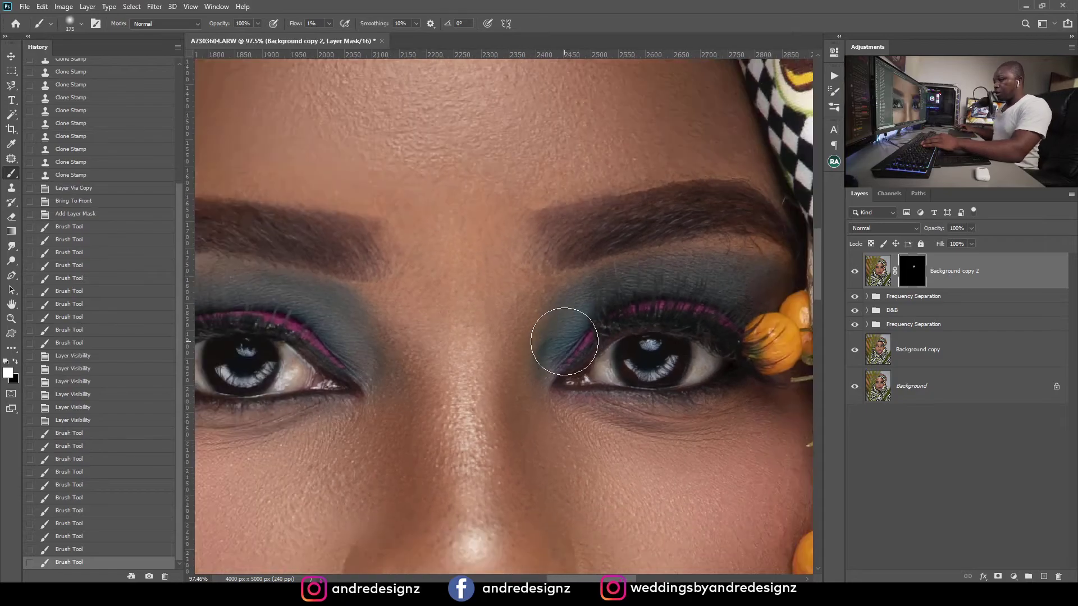
scroll(565, 342, "down", 3)
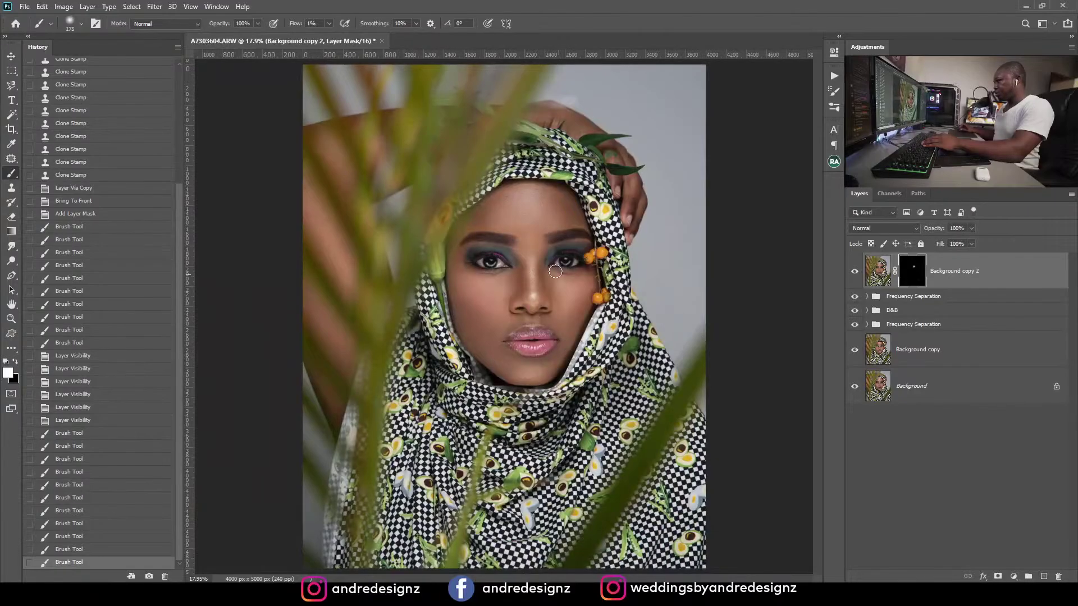
scroll(549, 258, "up", 1)
scroll(548, 258, "up", 2)
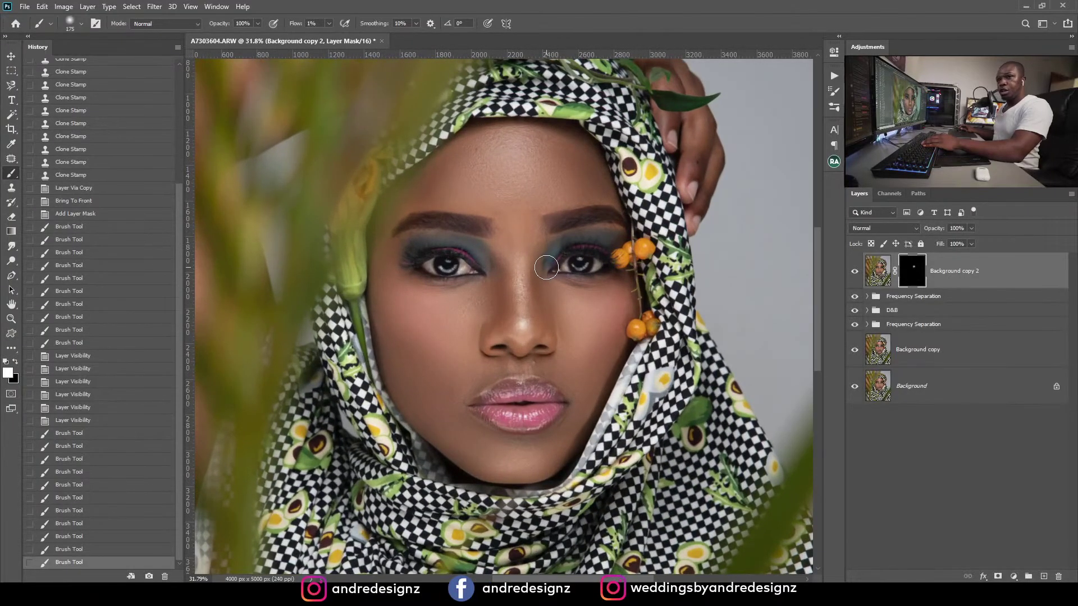
scroll(550, 243, "up", 1)
scroll(550, 243, "up", 1)
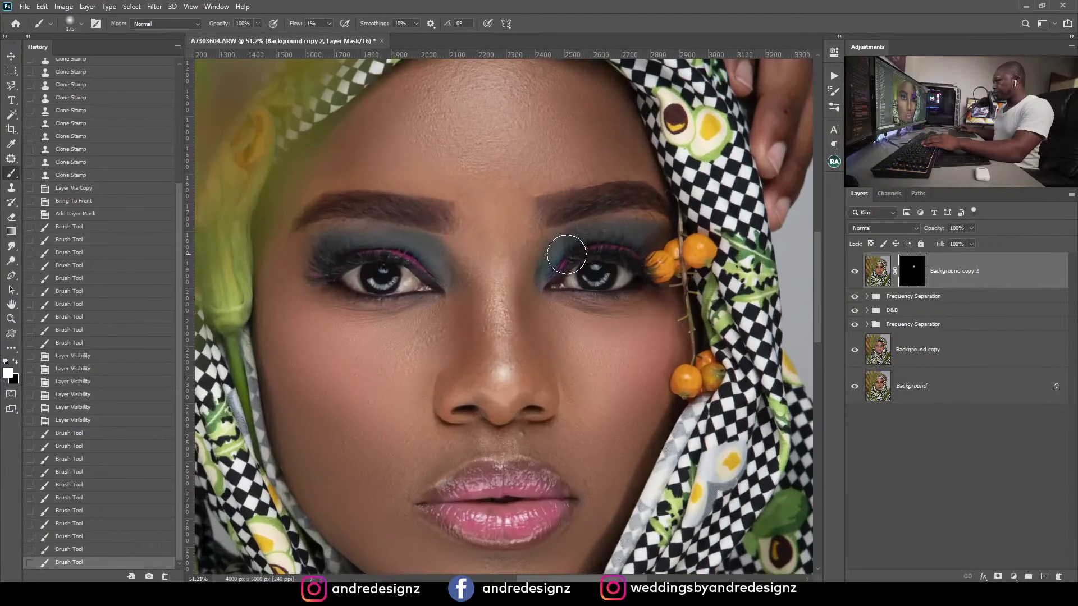
scroll(566, 255, "down", 1)
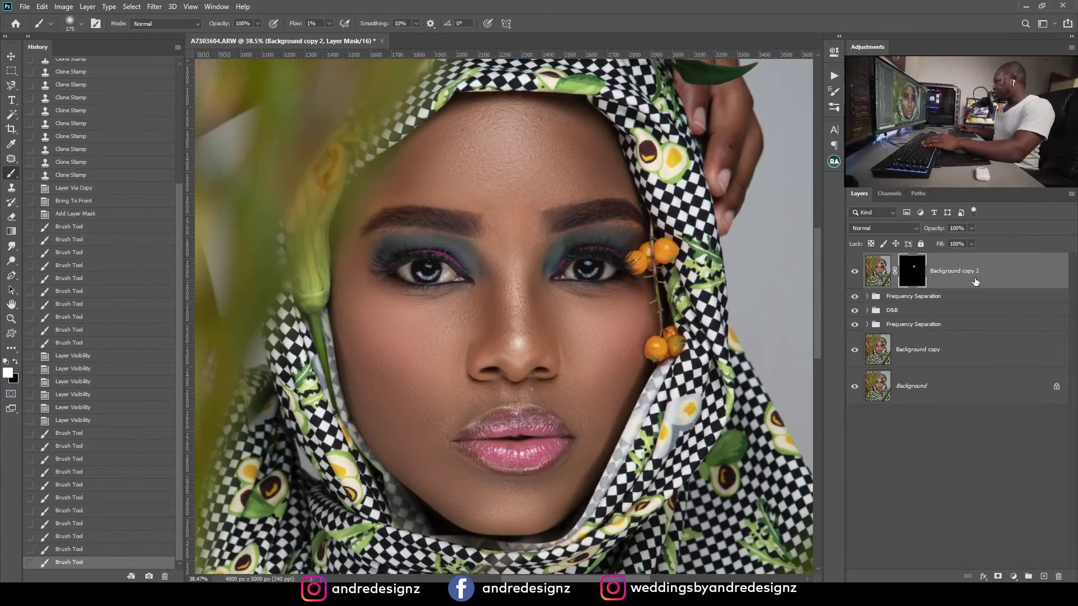
Step: Stamp all visible layers into a new layer above Background copy 2
left_click(867, 297)
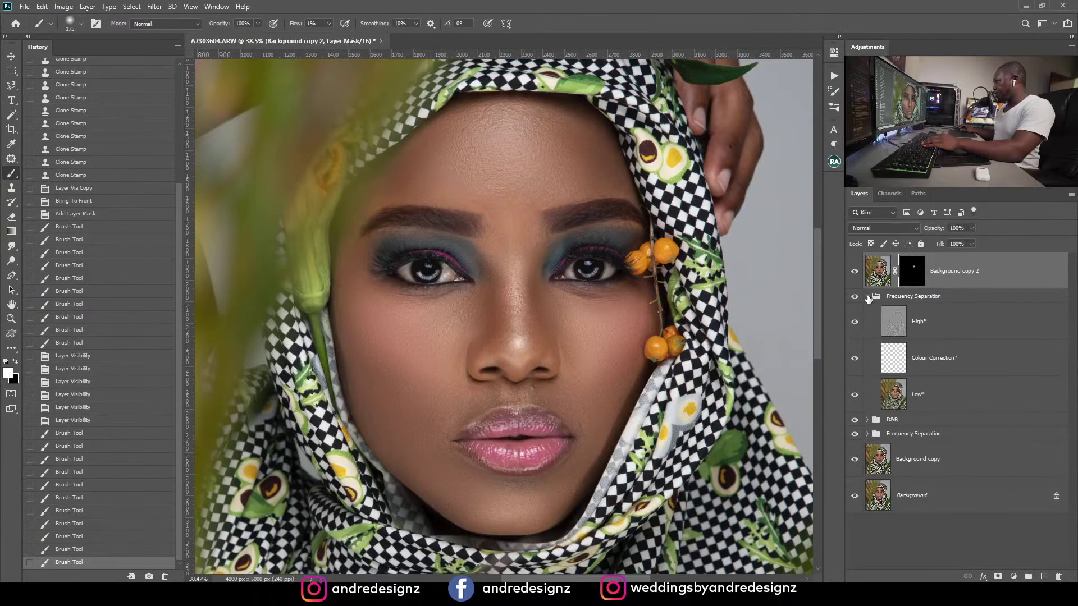
left_click(947, 324)
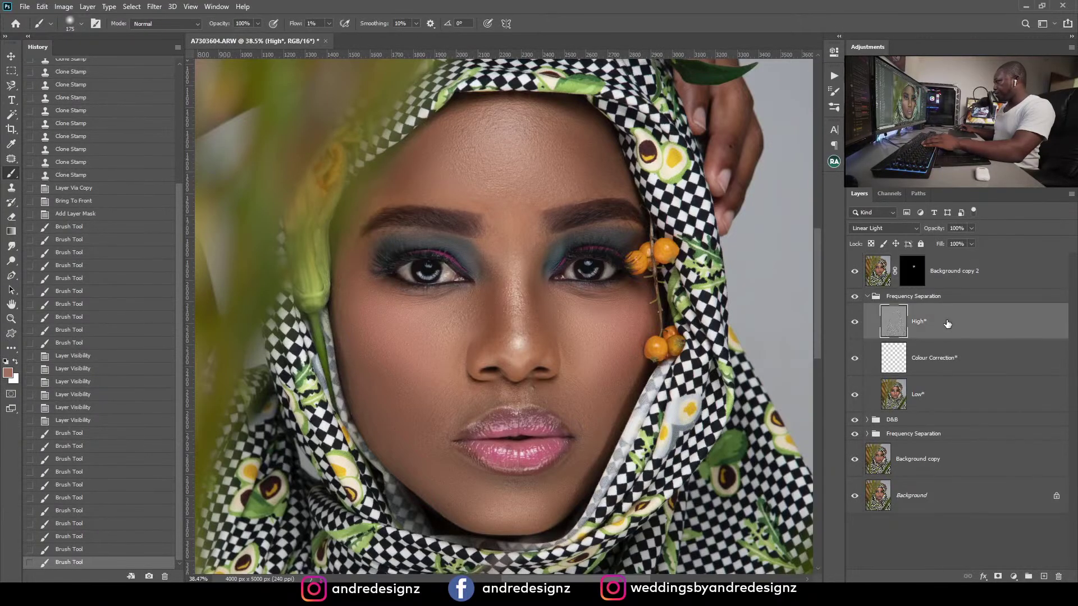
left_click(868, 297)
left_click(1010, 269)
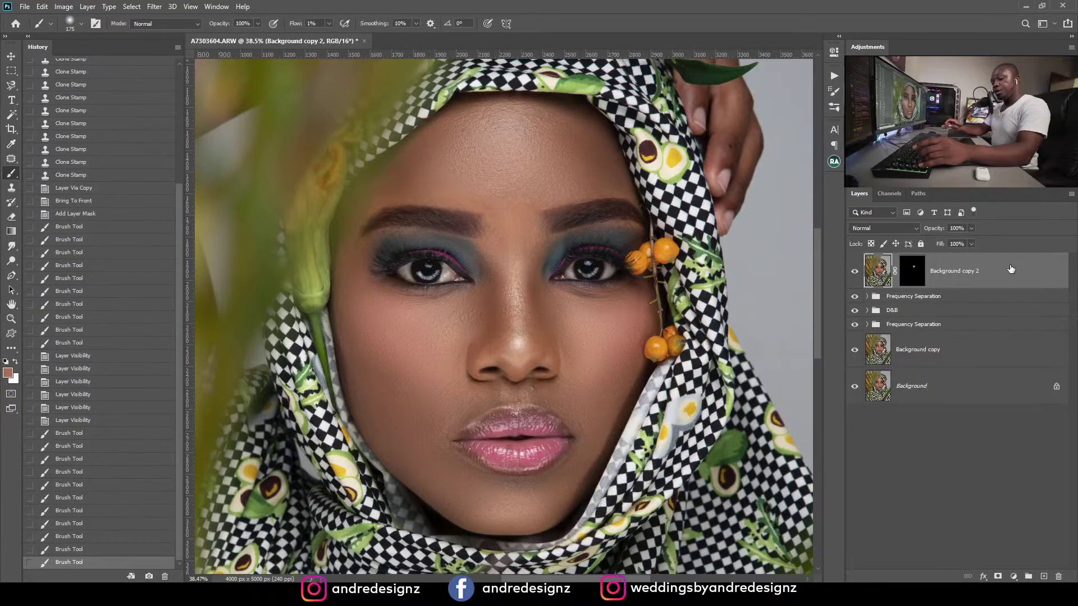
key("ctrl+shift+alt+e")
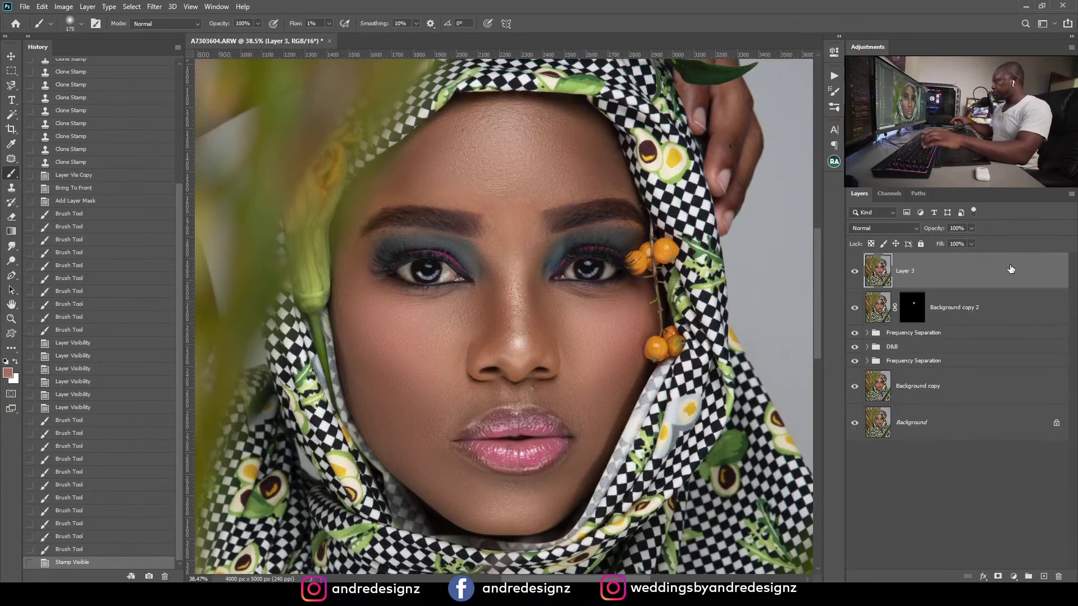
Step: Duplicate the stamped Layer 3 and make the copy the active layer
key("ctrl+j")
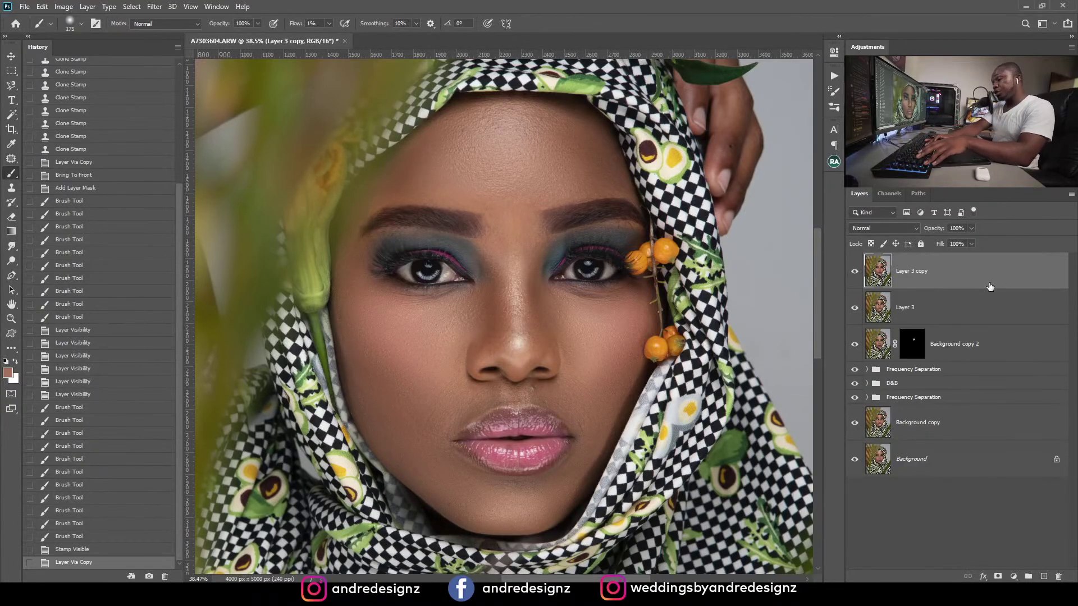
left_click(913, 316)
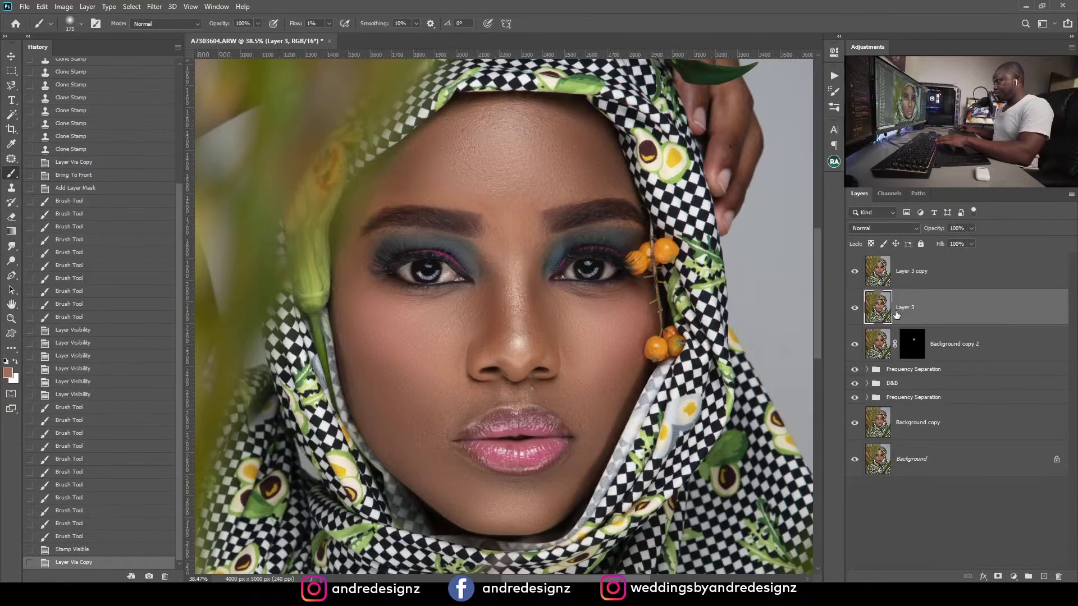
left_click(938, 277)
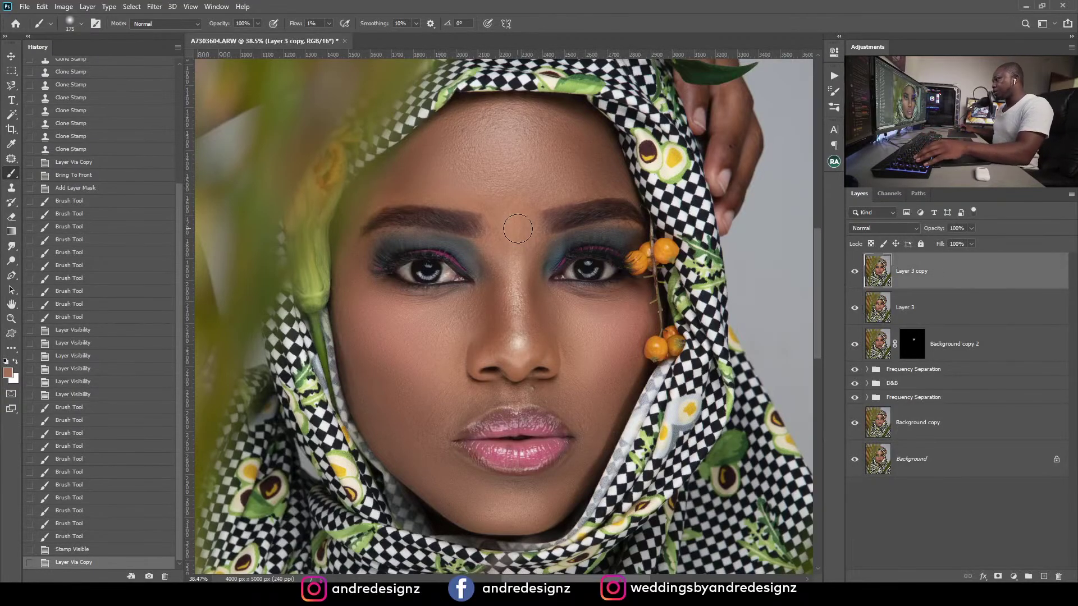
Step: Try cloning forehead skin over the area between the eyebrows on Layer 3 copy with a 250 px Clone Stamp
scroll(585, 237, "up", 1)
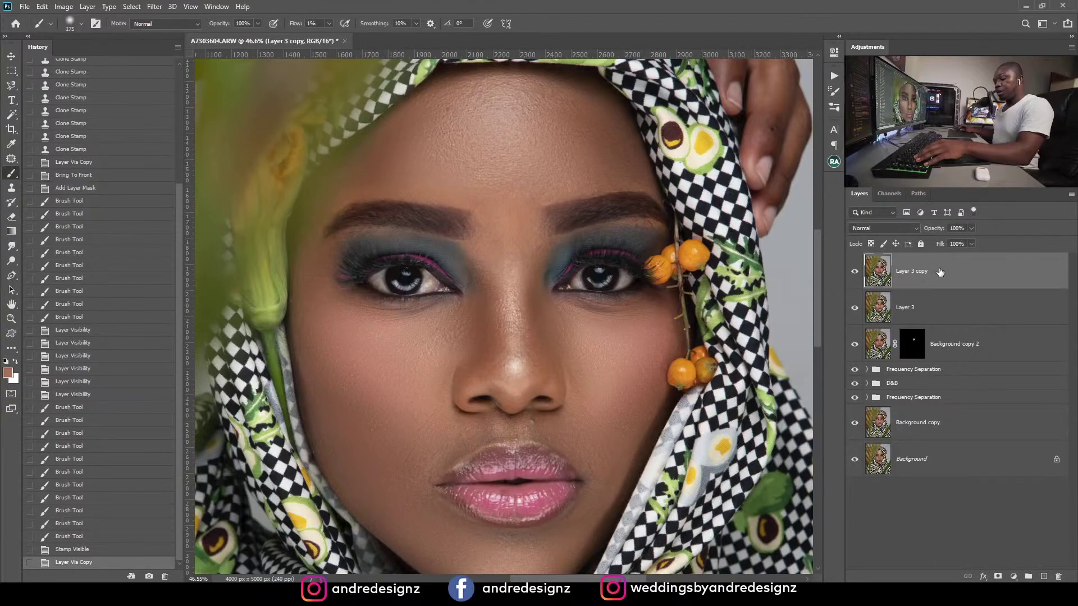
key("s")
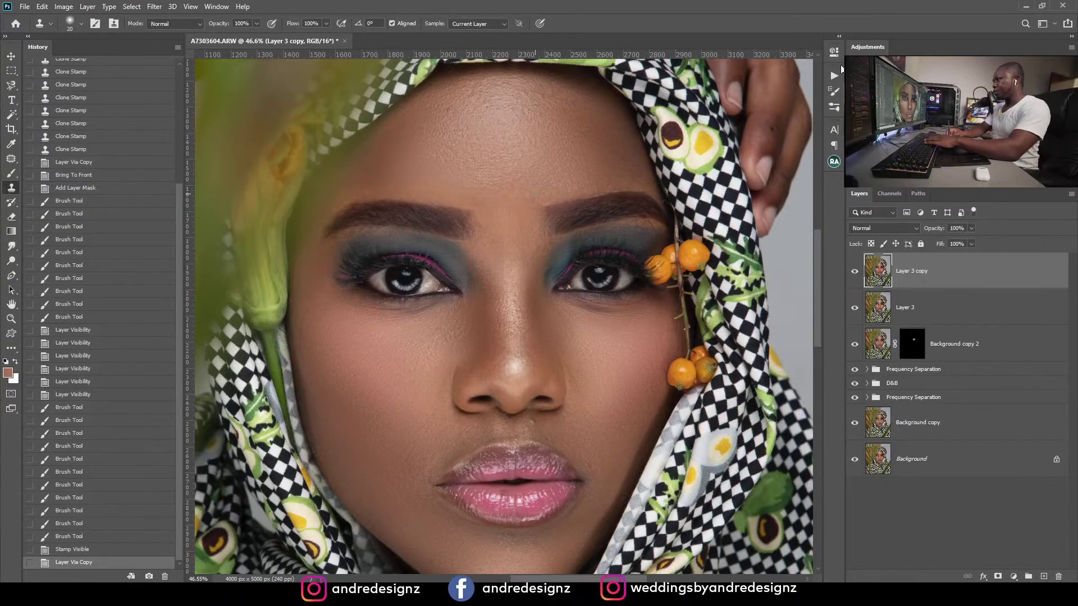
key("]")
key("]")
key("]")
key("]")
key("]")
key("]")
key("]")
key("]")
key("]")
key("]")
key("]")
key("]")
key("]")
key("]")
key("]")
key("]")
key("]")
key("]")
key("[")
key("[")
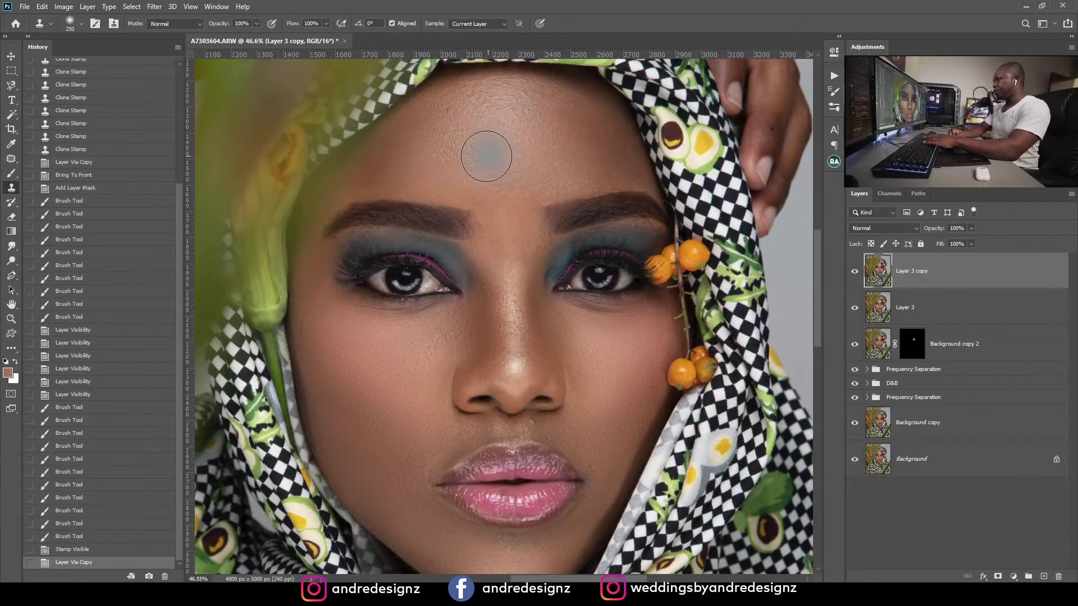
key("alt")
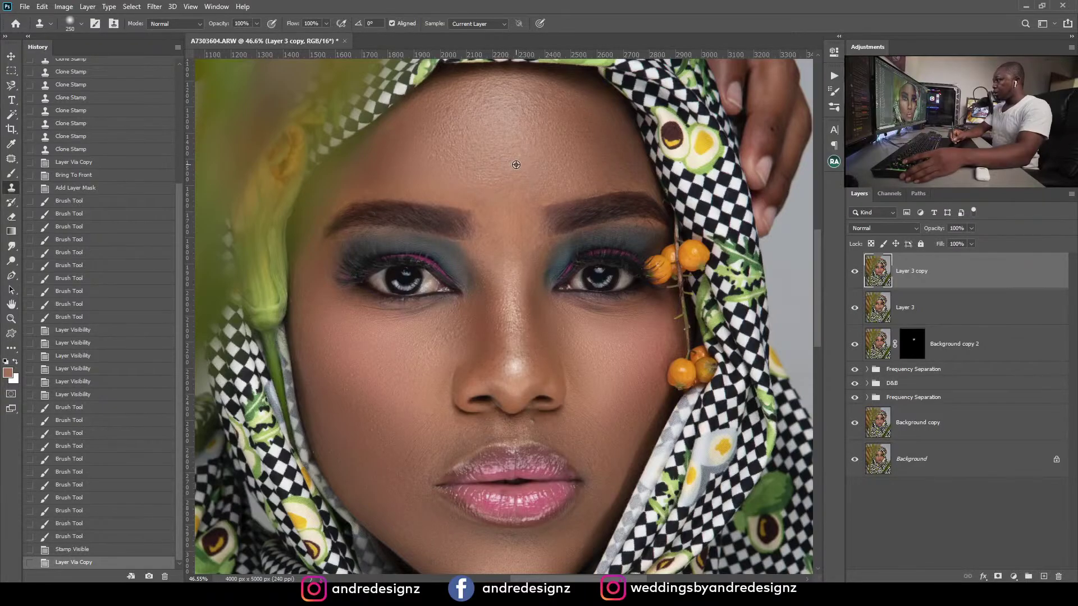
left_click(516, 165, "alt")
left_click_drag(524, 215, 522, 244)
left_click_drag(525, 256, 491, 238)
left_click_drag(495, 236, 489, 210)
left_click_drag(489, 217, 491, 226)
mouse_move(495, 235)
left_mouse_down()
mouse_move(493, 262)
mouse_move(477, 238)
left_mouse_up()
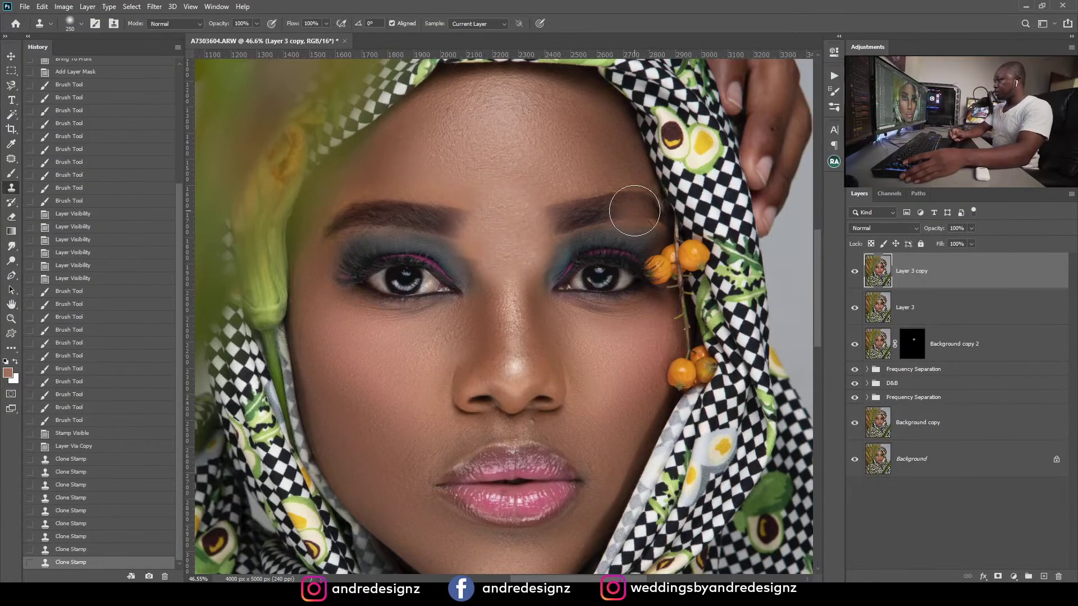
Step: Try Layer 3 copy at 45% opacity, and delete that cloned layer
scroll(654, 208, "down", 9)
scroll(657, 238, "up", 6)
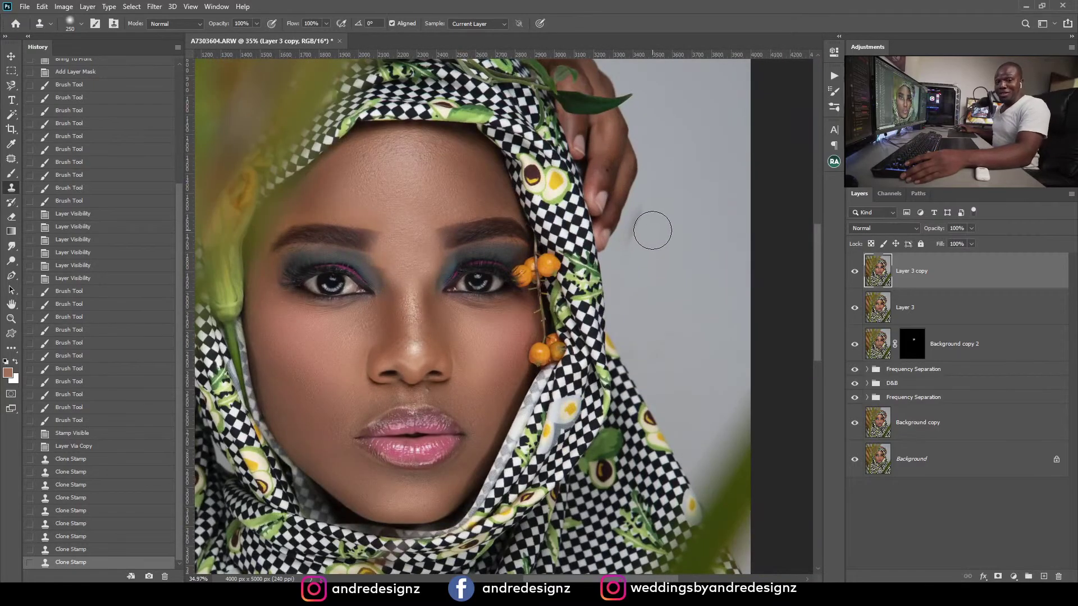
left_click(970, 229)
left_click(952, 242)
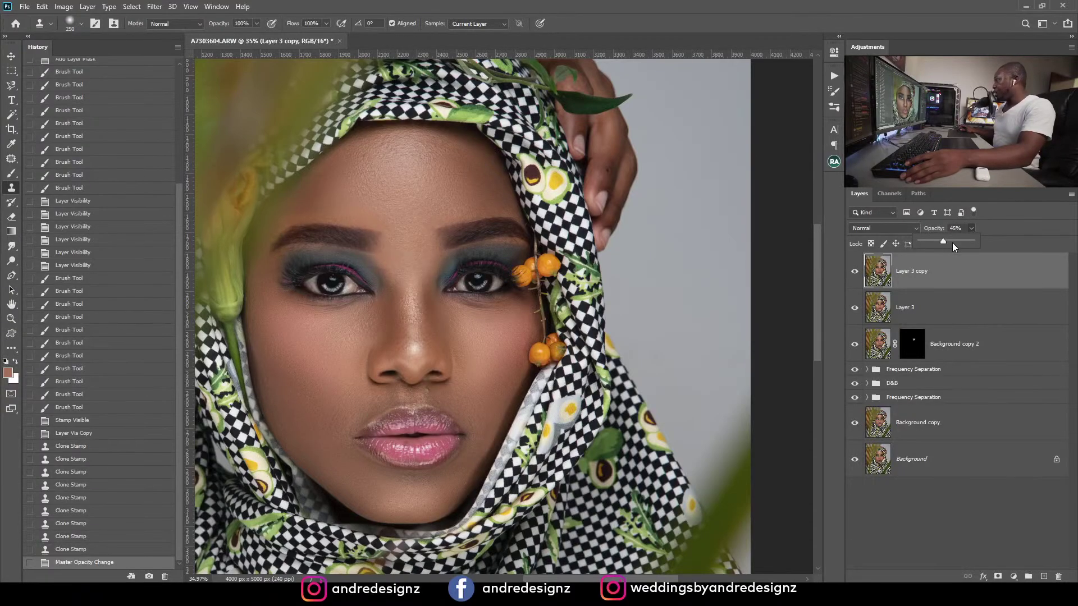
key("Return")
key("Delete")
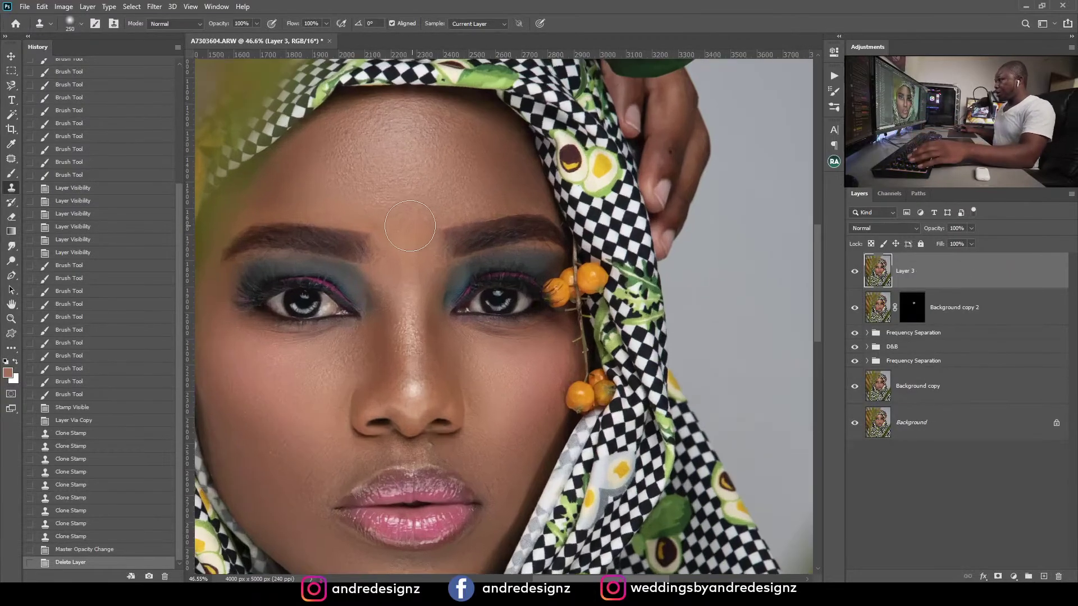
scroll(418, 229, "up", 3)
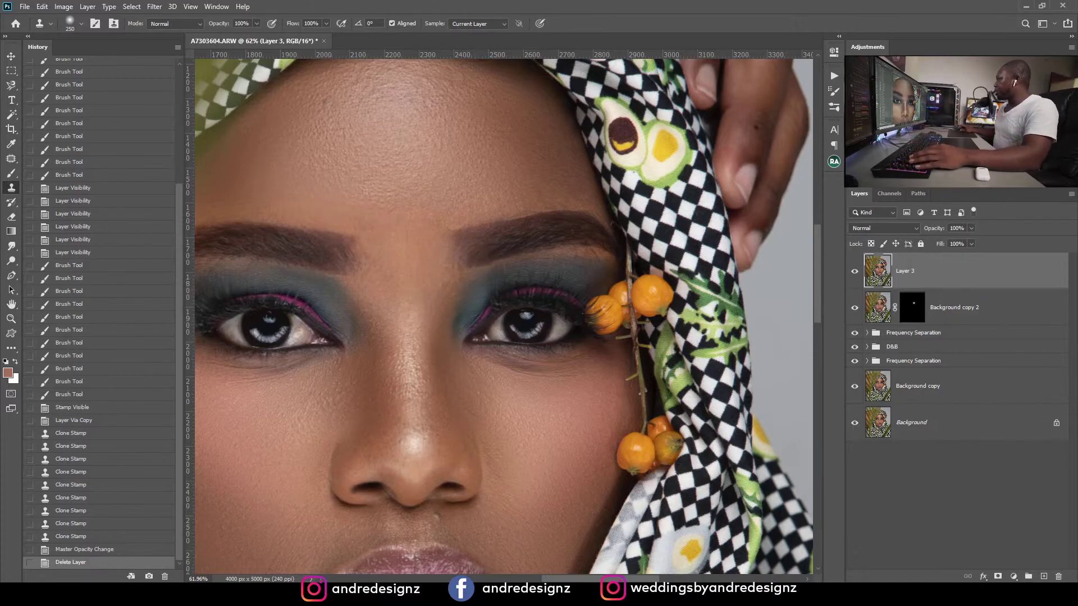
Step: Delete the stamped Layer 3 and run the Burn* action to add a burn layer above Background copy 2
key("Delete")
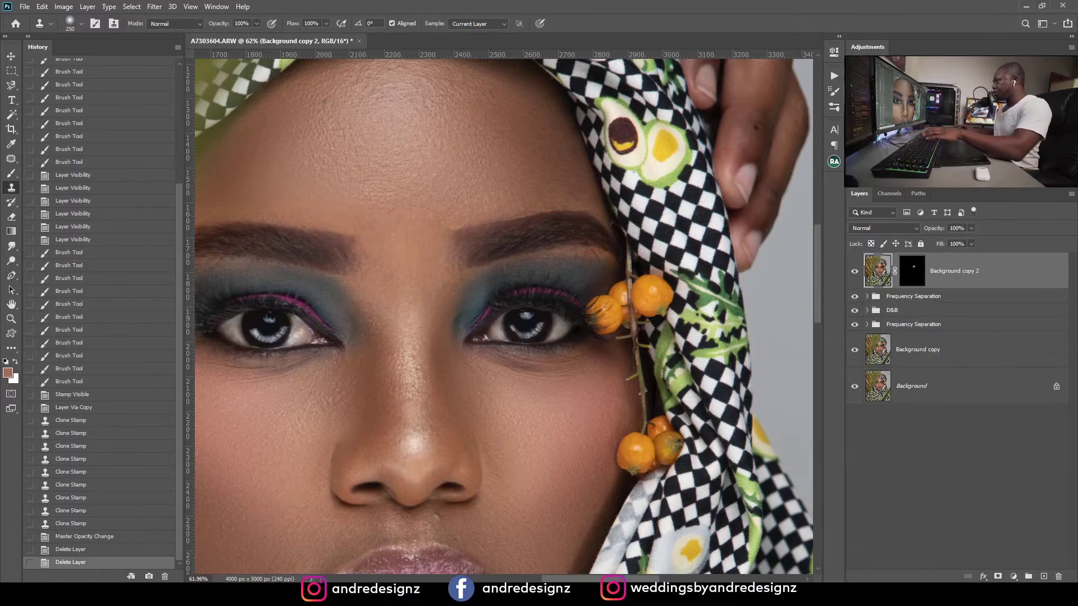
left_click(834, 76)
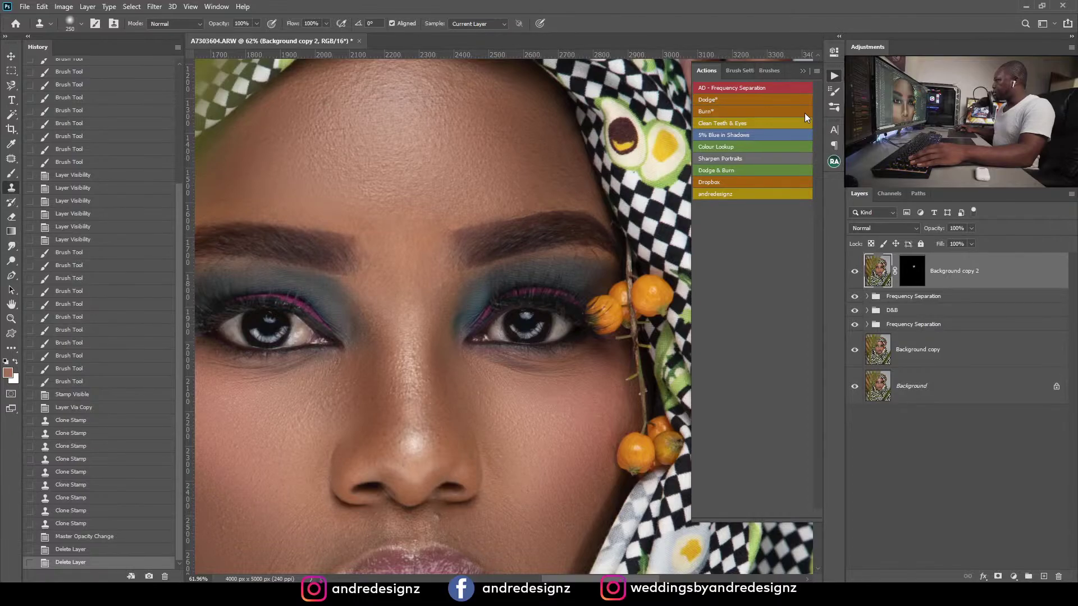
left_click(732, 112)
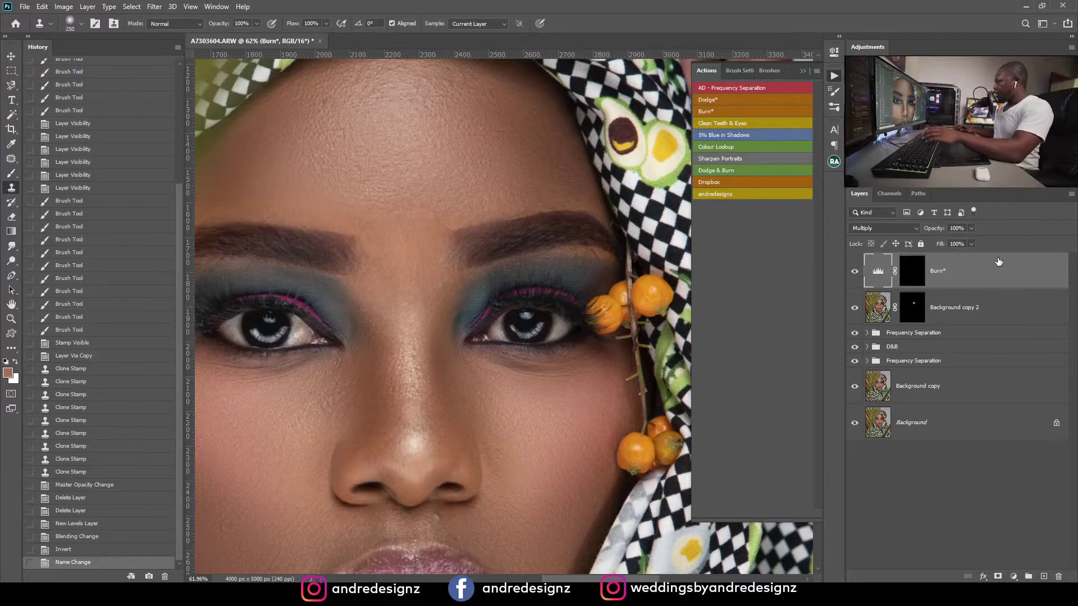
Step: Paint white on the Burn* mask with a 125 px brush at 1% flow along both sides of the upper nose bridge and inner eye corners
key("b")
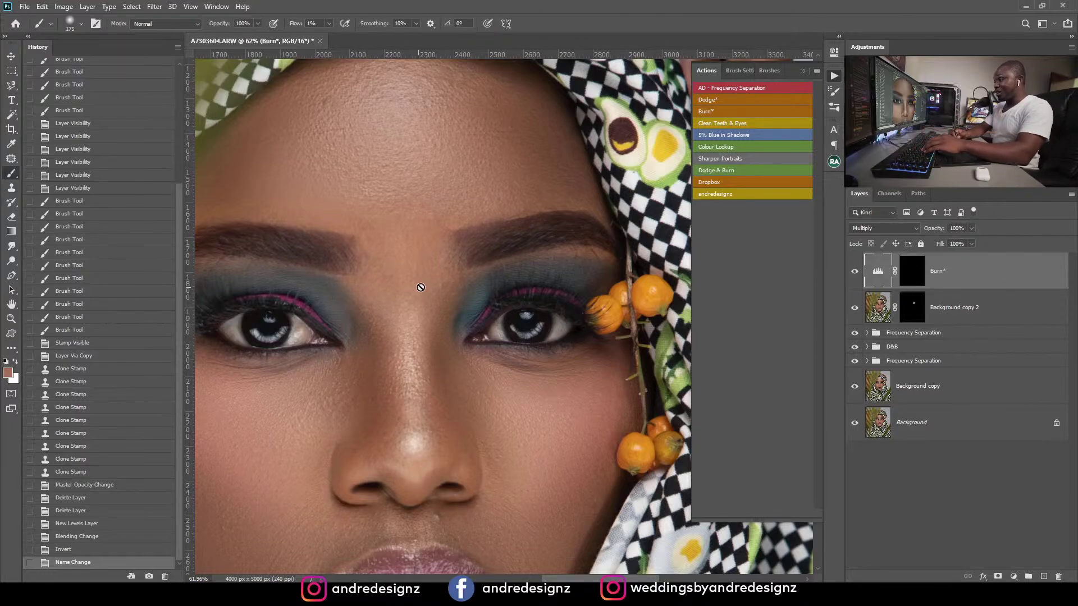
left_click(911, 272)
key("d")
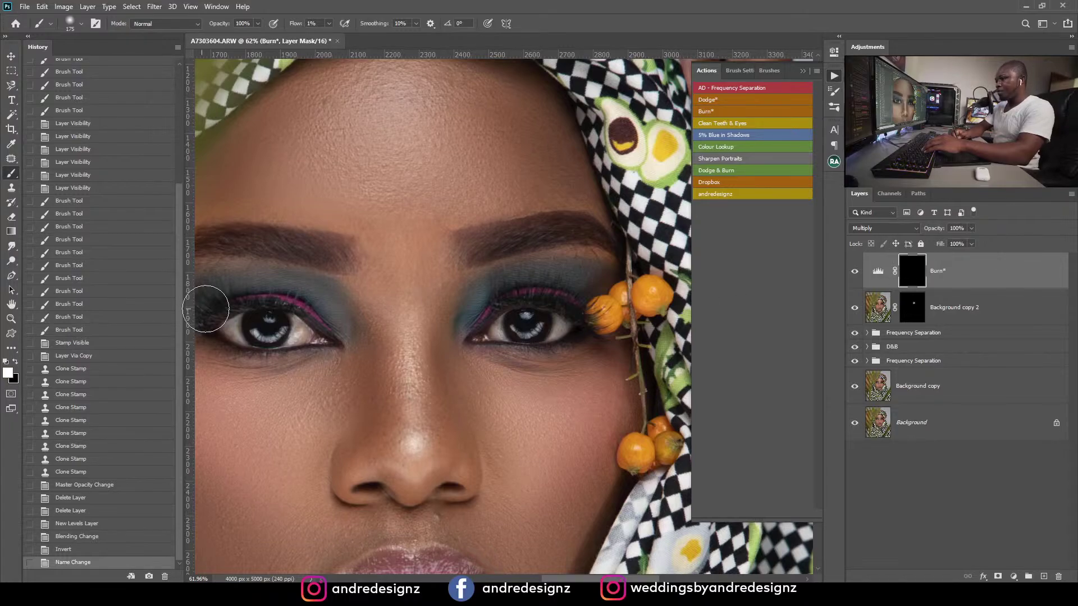
key("bracketleft")
key("bracketleft")
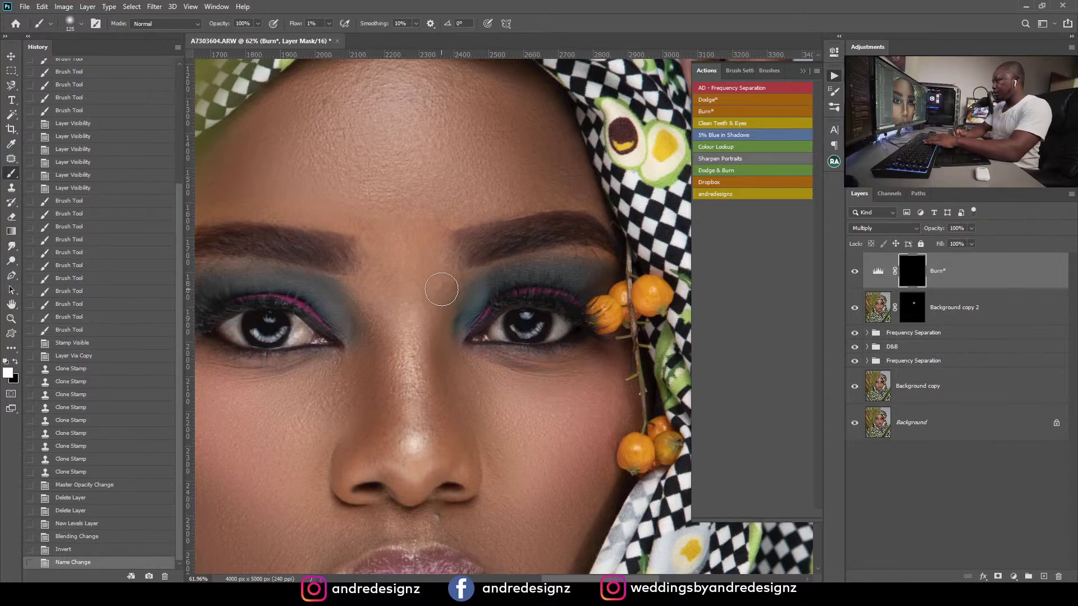
left_click_drag(425, 335, 454, 278)
mouse_move(372, 317)
left_mouse_down()
mouse_move(377, 336)
mouse_move(321, 280)
left_mouse_up()
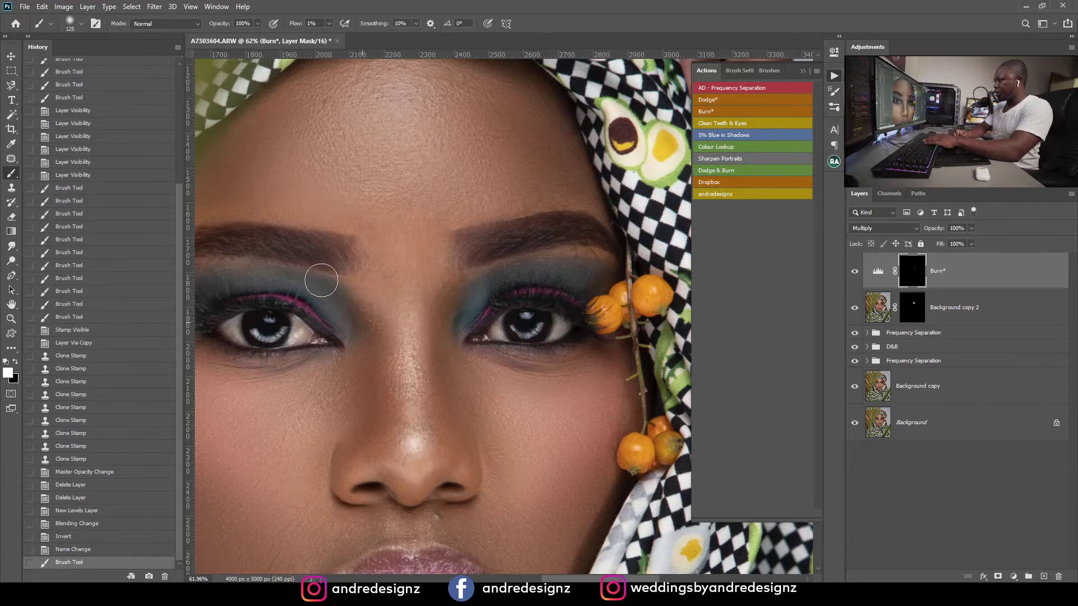
left_click_drag(462, 277, 460, 289)
Step: Enlarge the brush to 175 px and deepen the shading between the nose bridge and the inner ends of the eyebrows
key("bracketright")
key("bracketright")
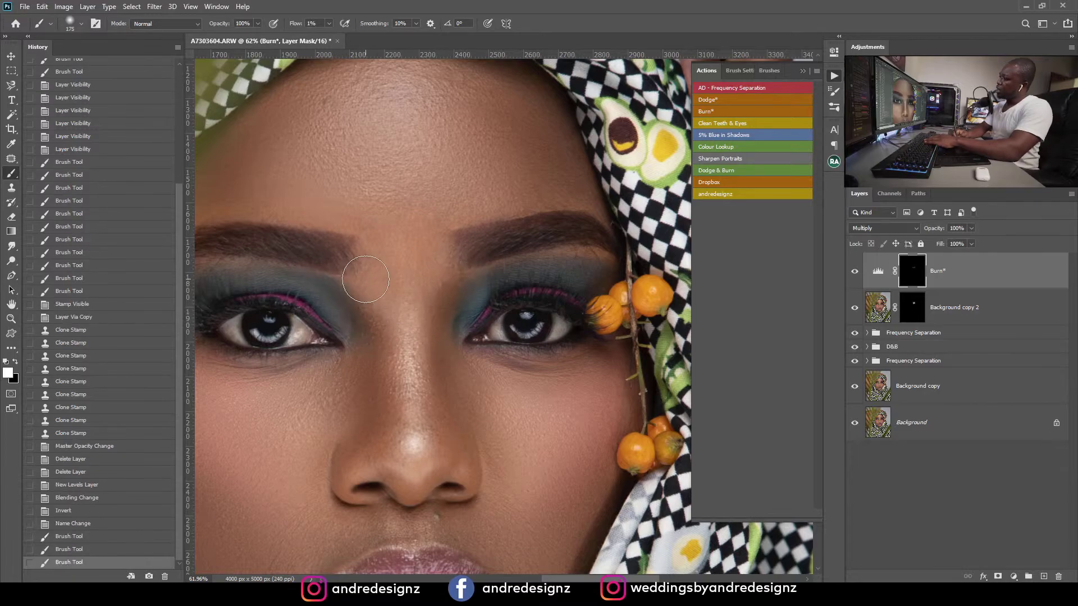
left_click_drag(382, 300, 331, 234)
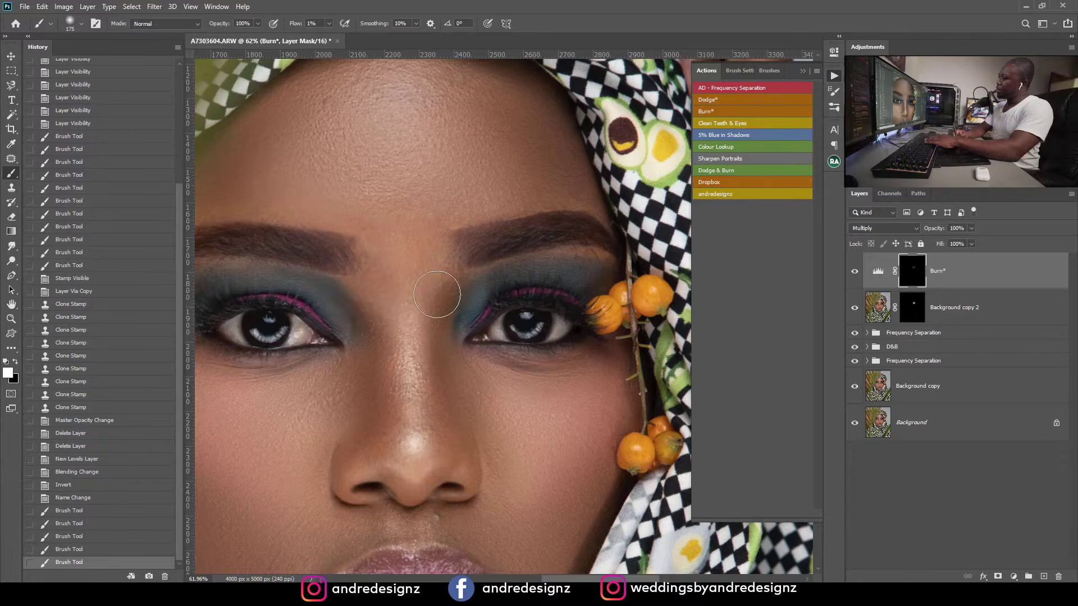
mouse_move(441, 295)
left_mouse_down()
mouse_move(456, 254)
mouse_move(440, 319)
left_mouse_up()
Step: Compare the portrait with Burn* hidden and shown, and paint black on its mask between the eyebrows to soften the burn
scroll(439, 319, "down", 8)
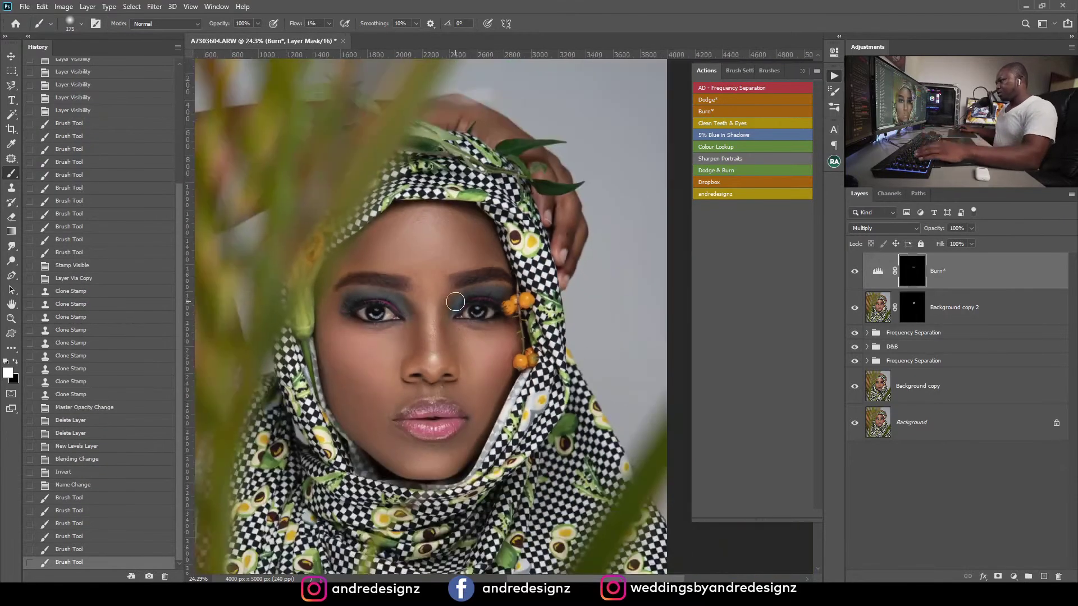
scroll(589, 324, "up", 3)
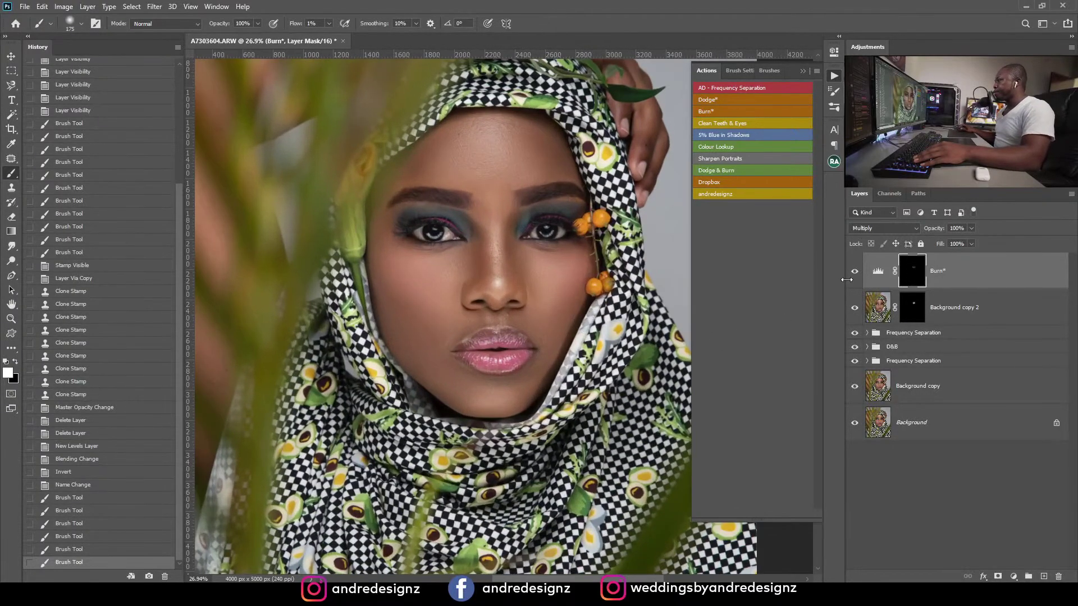
left_click(855, 272)
left_click(855, 272)
left_click(855, 271)
left_click(855, 274)
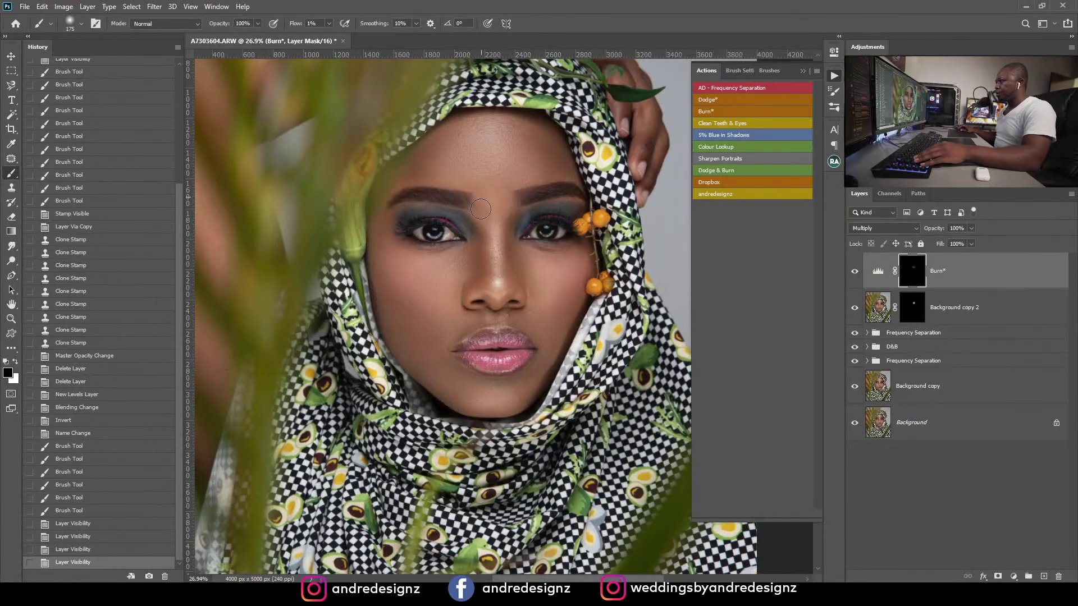
left_click_drag(481, 202, 542, 220)
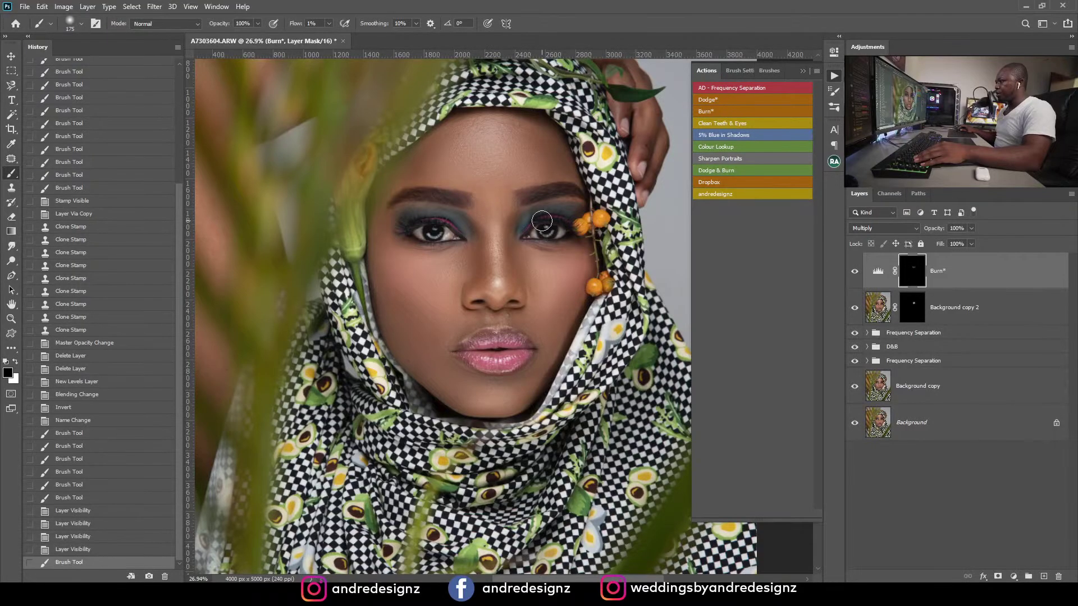
Step: Check the burned shading around the nose bridge by switching the Burn* layer off and on at a closer view
scroll(513, 194, "up", 8)
scroll(508, 194, "down", 4)
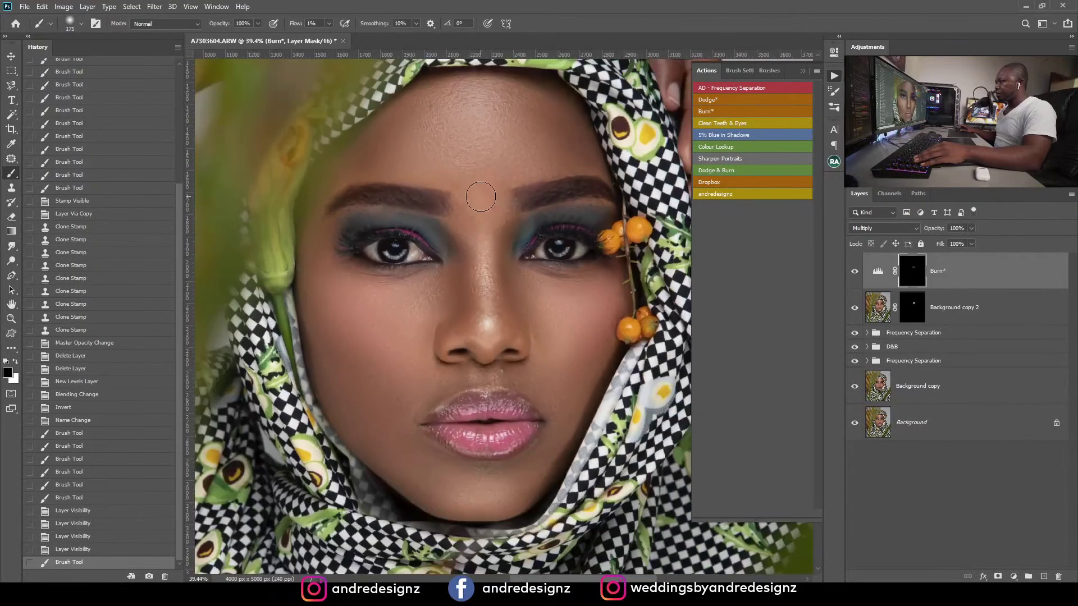
left_click(855, 273)
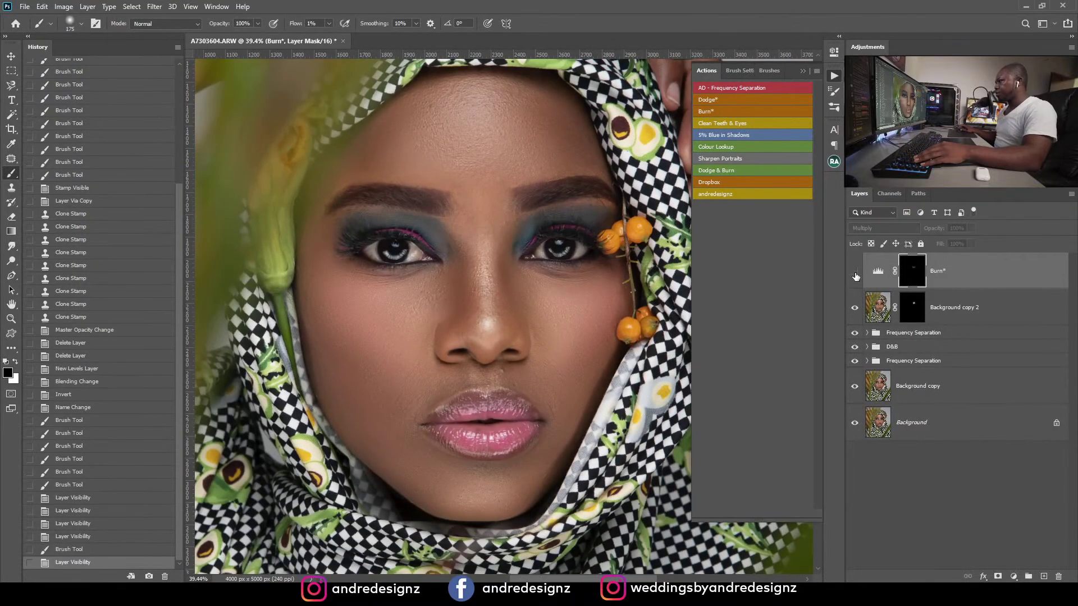
left_click(855, 273)
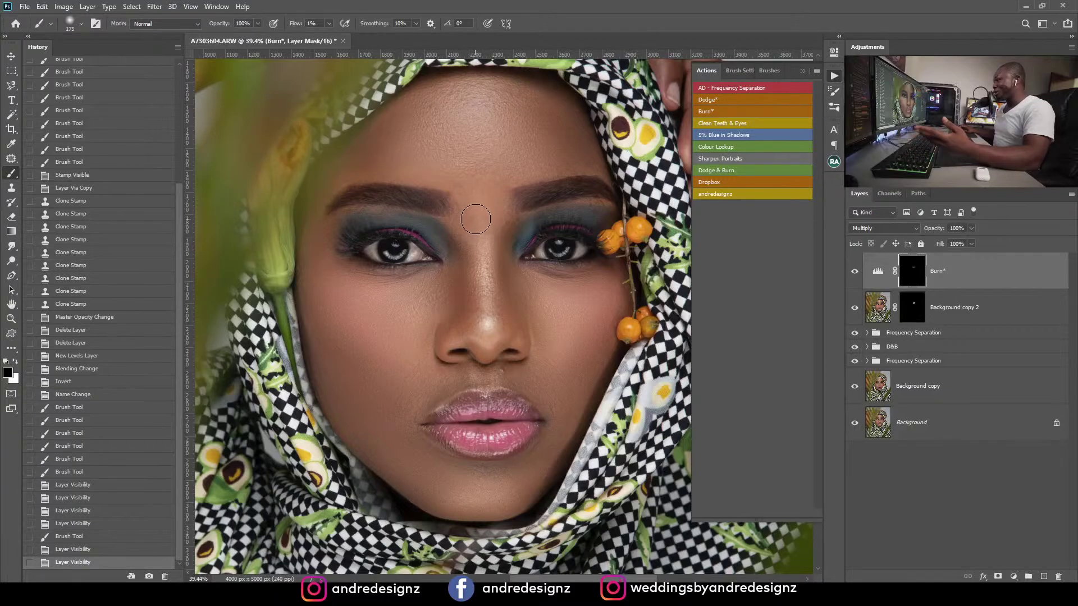
left_click(853, 271)
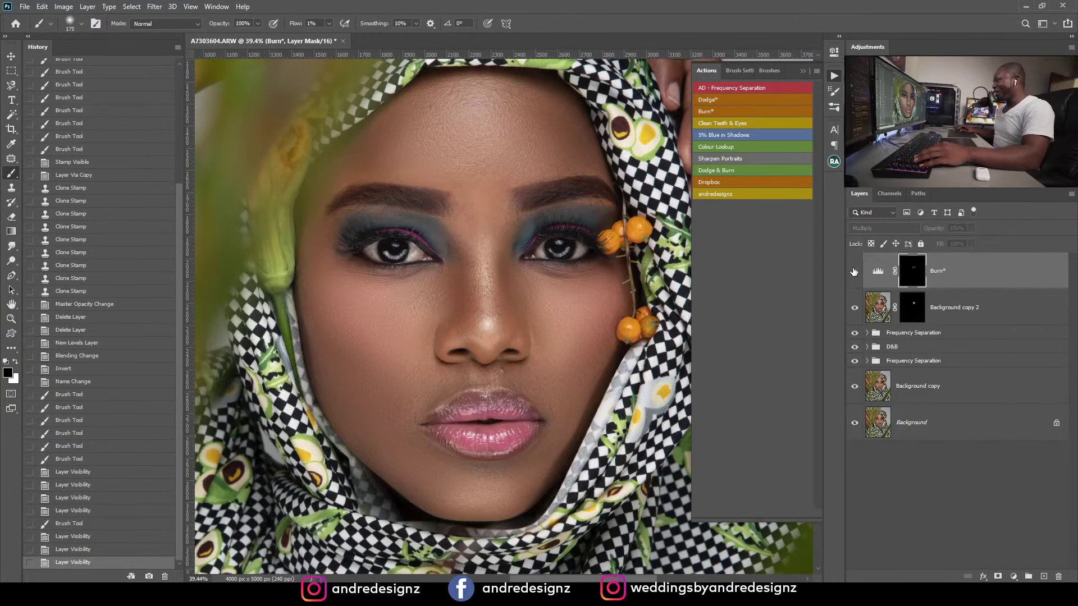
left_click(853, 272)
left_click(854, 272)
left_click(854, 272)
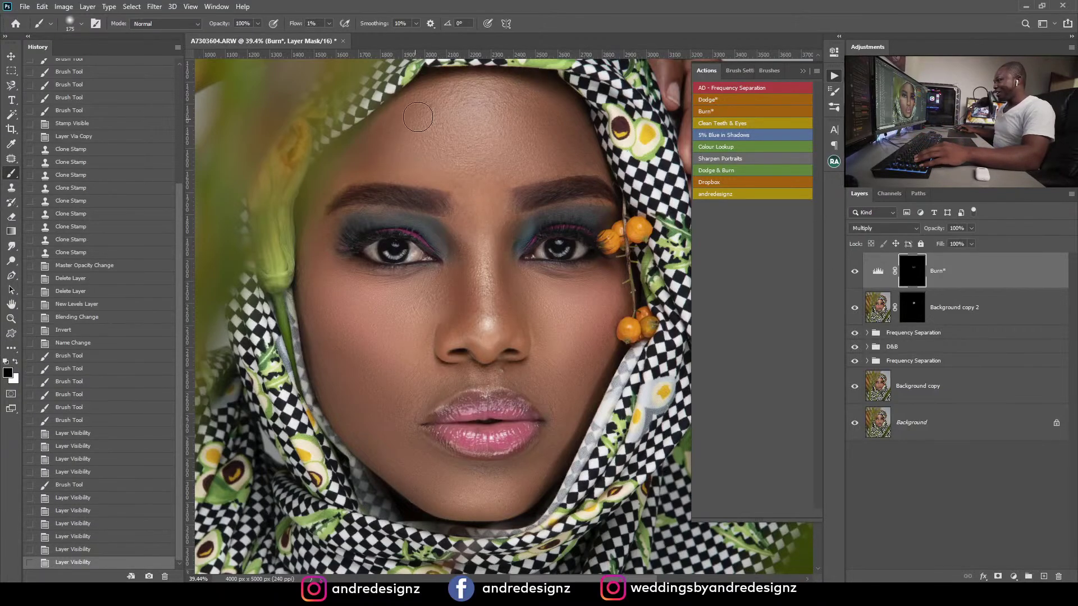
Step: Stamp all visible layers into a new layer above Burn*
scroll(605, 199, "up", 3)
left_click(963, 273)
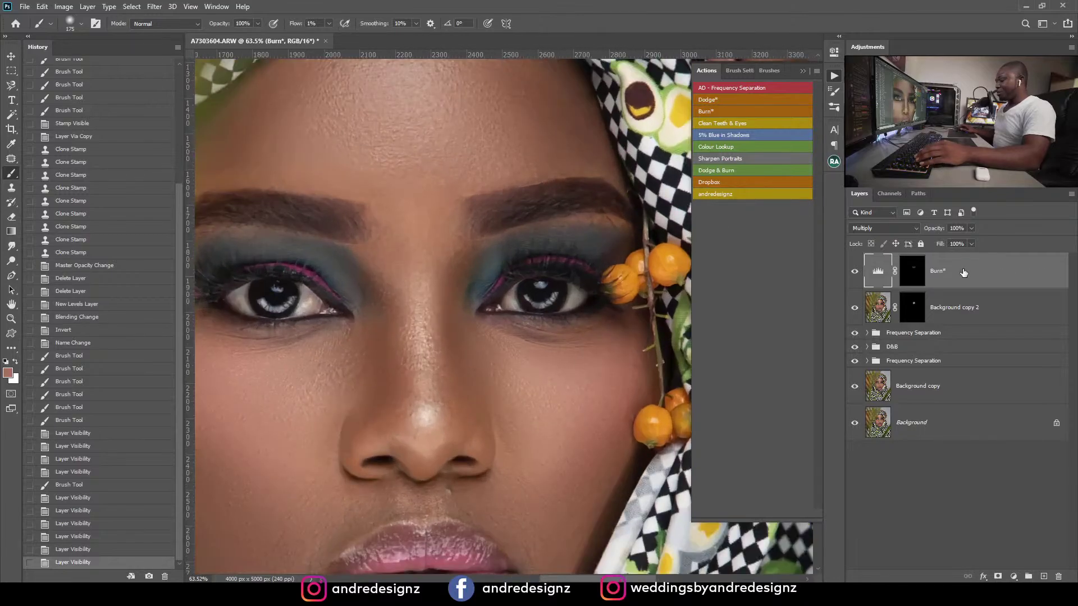
key("ctrl+shift+alt+e")
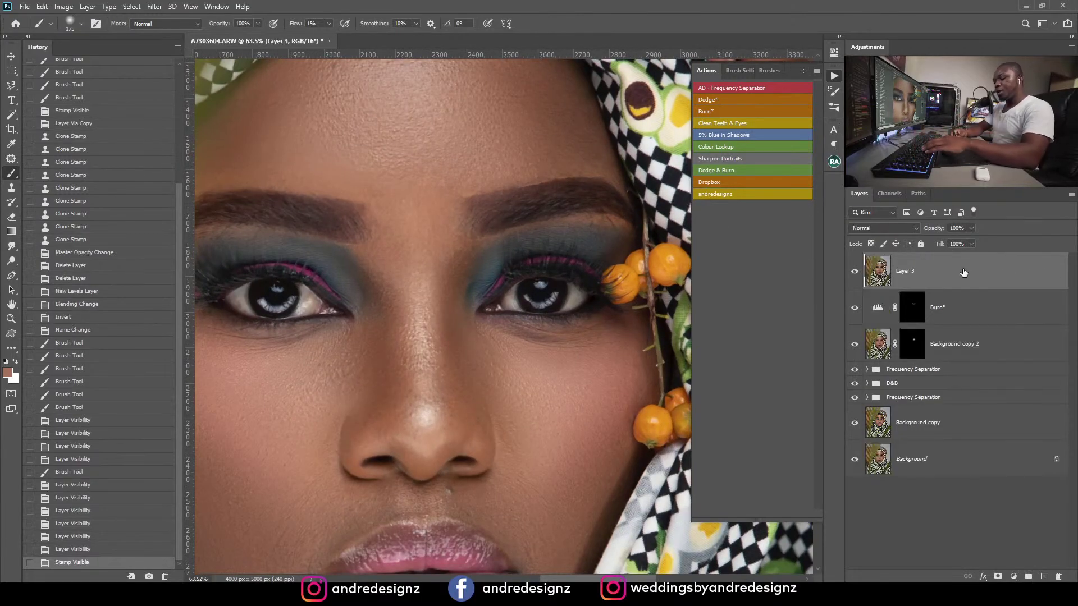
Step: Even out the skin between the eyebrows on the stamped Layer 3 with the Patch tool
key("j")
mouse_move(405, 284)
left_mouse_down()
mouse_move(488, 234)
mouse_move(471, 204)
mouse_move(506, 231)
mouse_move(504, 186)
mouse_move(454, 159)
mouse_move(484, 169)
left_mouse_up()
key("ctrl+d")
key("ctrl+d")
mouse_move(484, 171)
left_mouse_down()
mouse_move(456, 163)
mouse_move(512, 176)
left_mouse_up()
key("ctrl+d")
key("ctrl+d")
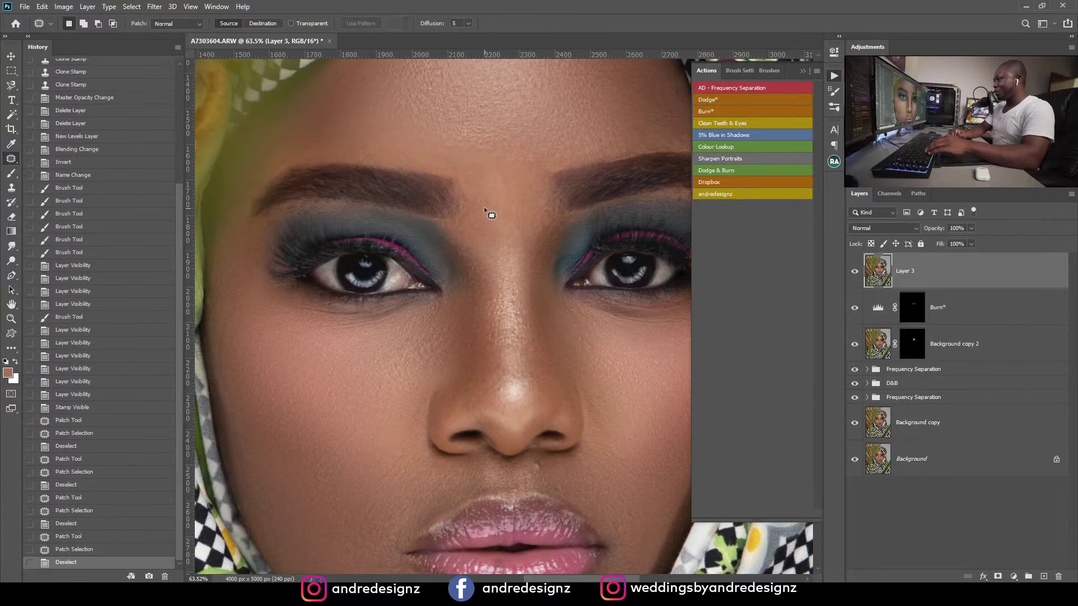
mouse_move(491, 215)
left_mouse_down()
mouse_move(496, 204)
mouse_move(487, 225)
mouse_move(514, 212)
mouse_move(542, 157)
mouse_move(520, 178)
mouse_move(488, 171)
mouse_move(496, 175)
left_mouse_up()
key("ctrl+d")
key("ctrl+d")
key("ctrl+d")
left_click_drag(495, 174, 505, 213)
key("ctrl+d")
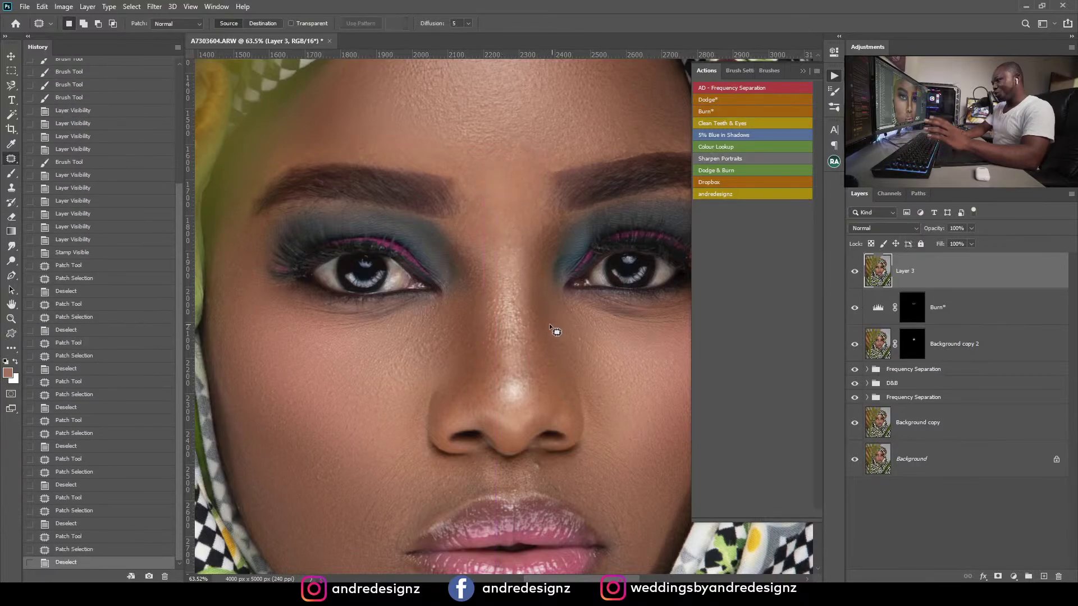
Step: Examine the whole portrait and the area around the eyes and eyebrows for remaining skin flaws
scroll(471, 227, "down", 5)
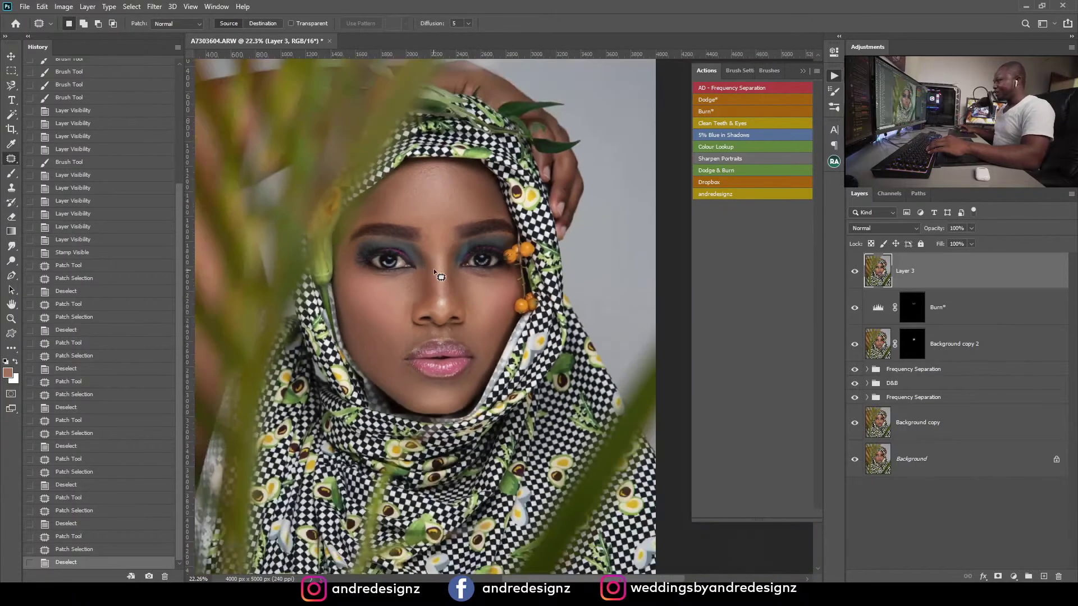
scroll(433, 255, "up", 4)
scroll(433, 254, "down", 3)
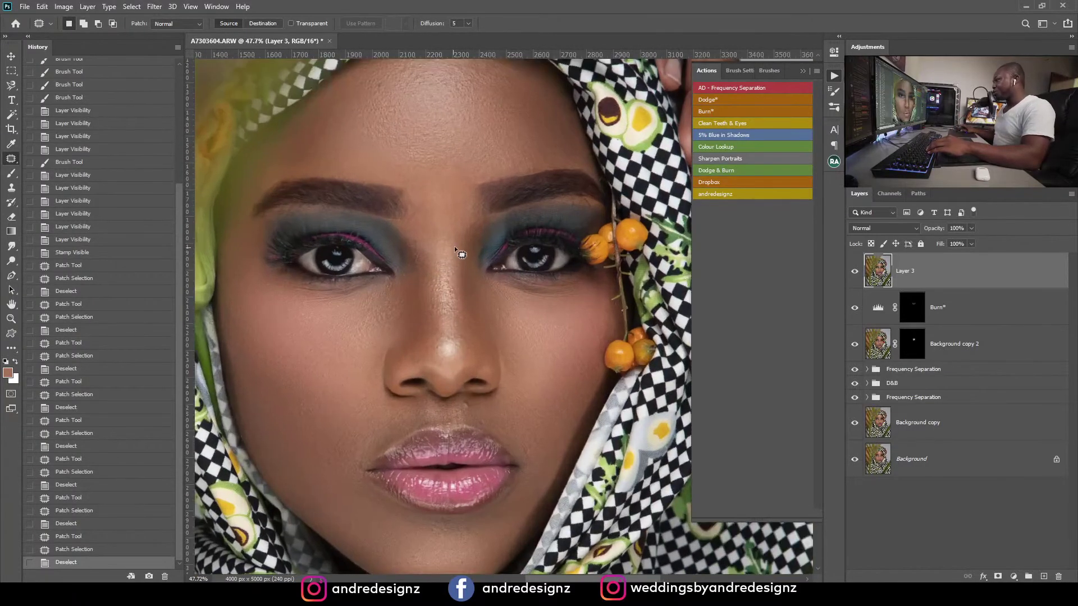
scroll(458, 251, "down", 2)
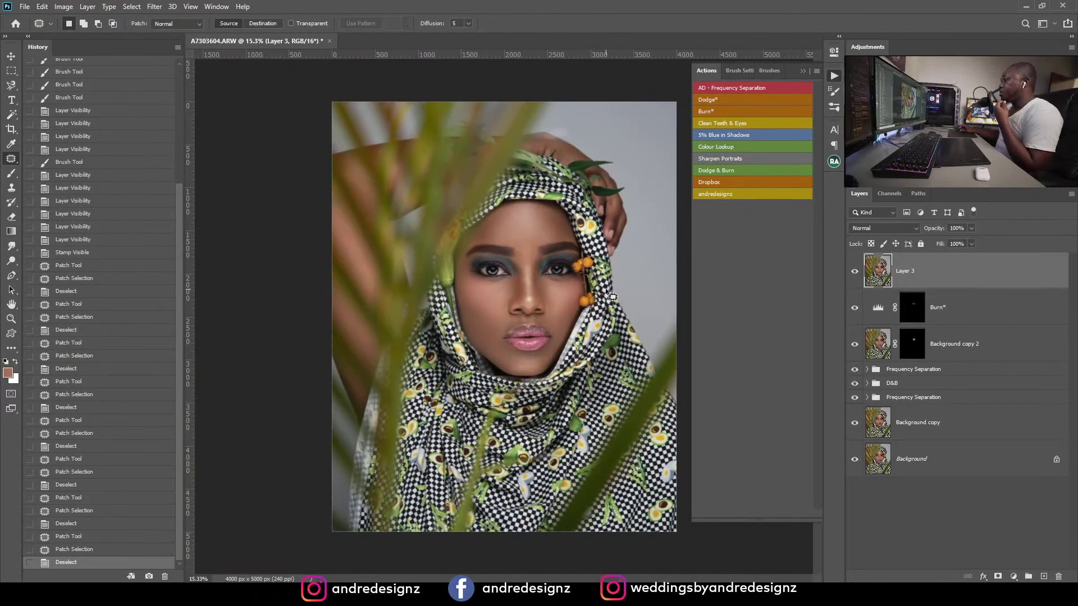
scroll(568, 281, "up", 1)
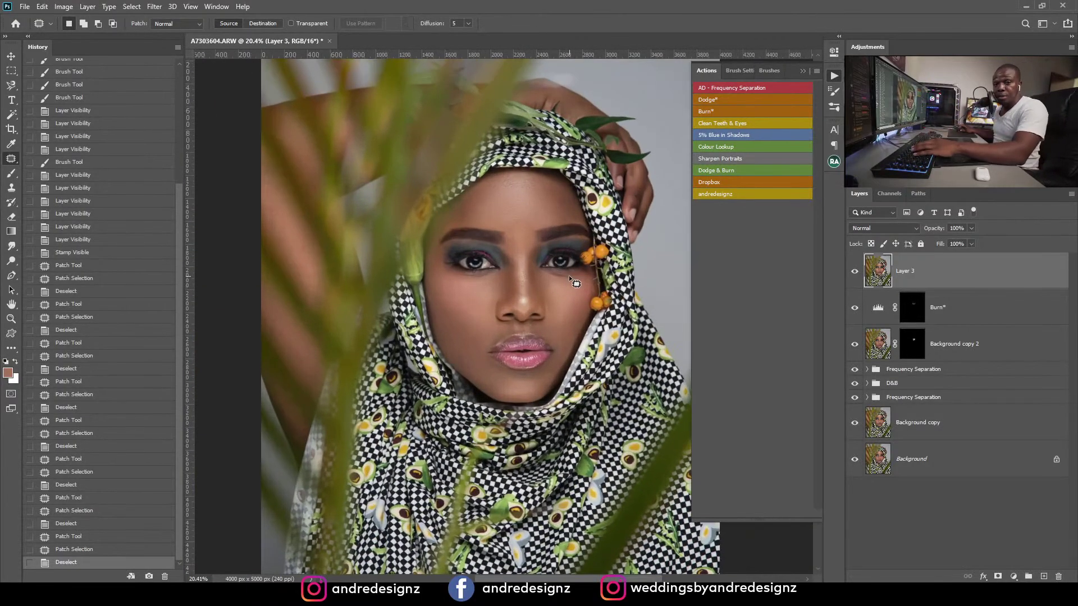
scroll(567, 274, "up", 1)
scroll(568, 274, "up", 1)
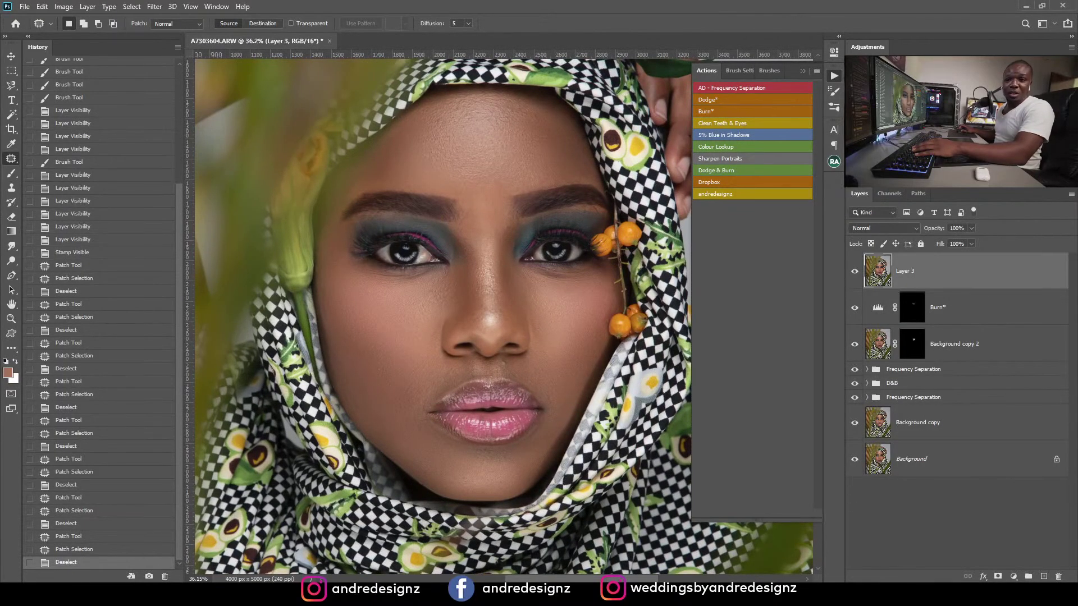
scroll(520, 221, "up", 1)
scroll(520, 222, "up", 1)
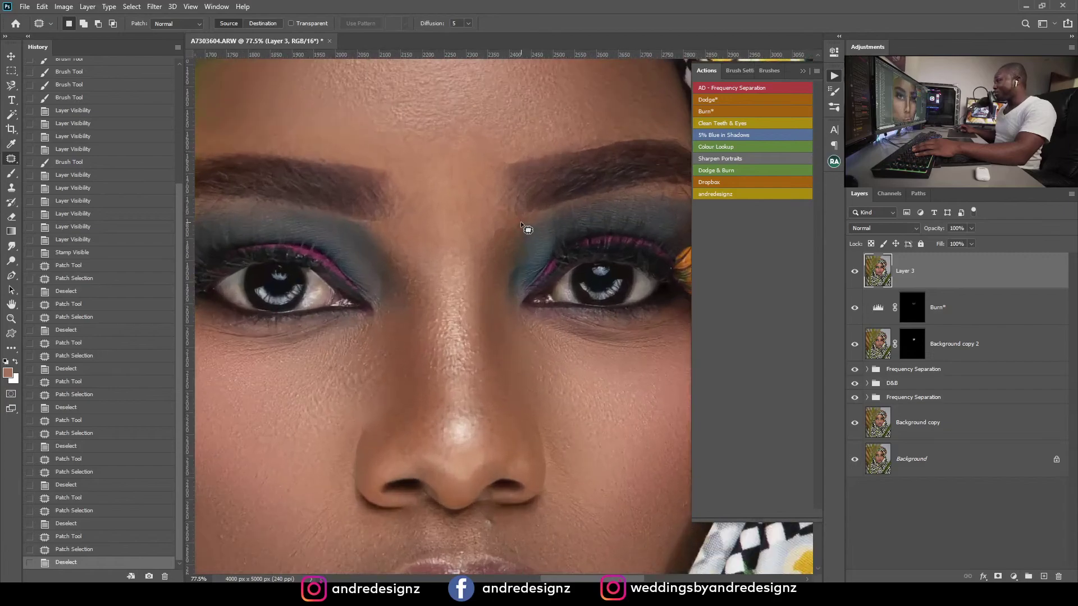
scroll(520, 221, "down", 1)
scroll(465, 200, "up", 1)
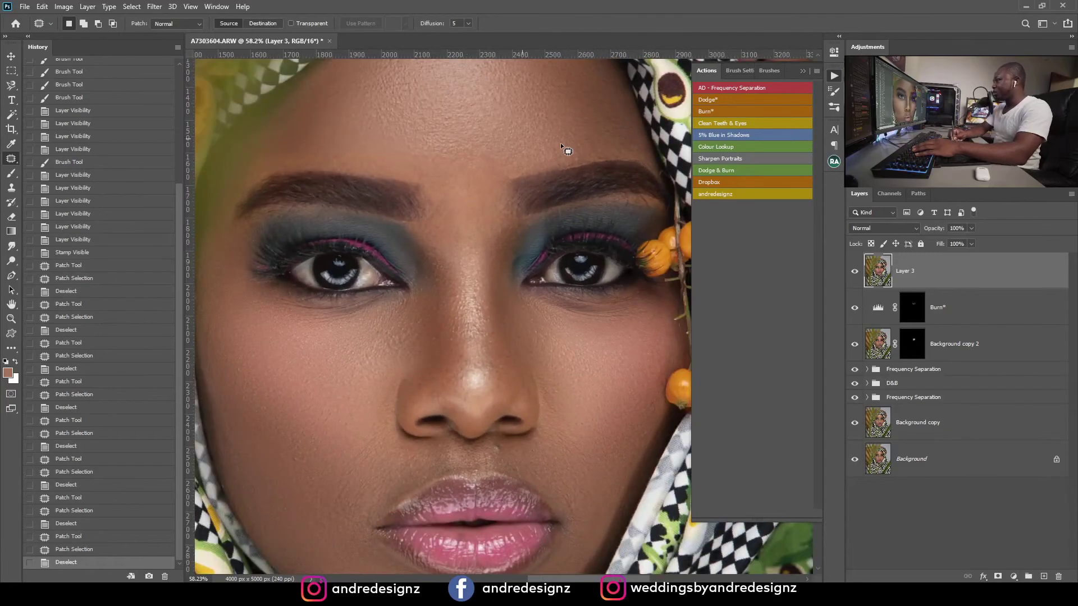
Step: Patch the skin under the outer end of the eyebrow beside the orange berries on Layer 3
left_click_drag(618, 210, 479, 220)
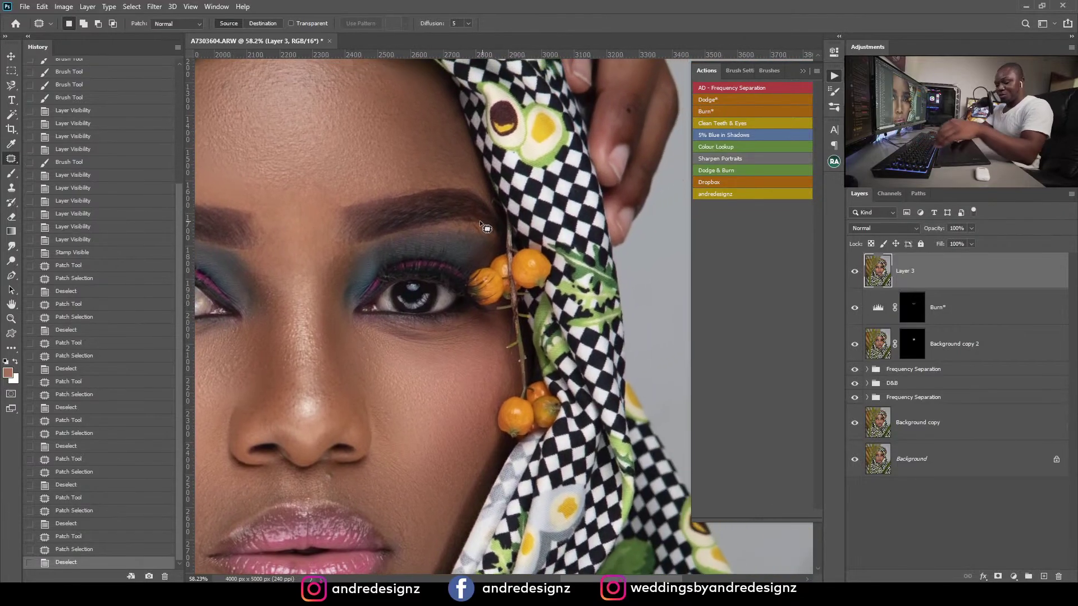
key("ctrl+plus")
key("ctrl+plus")
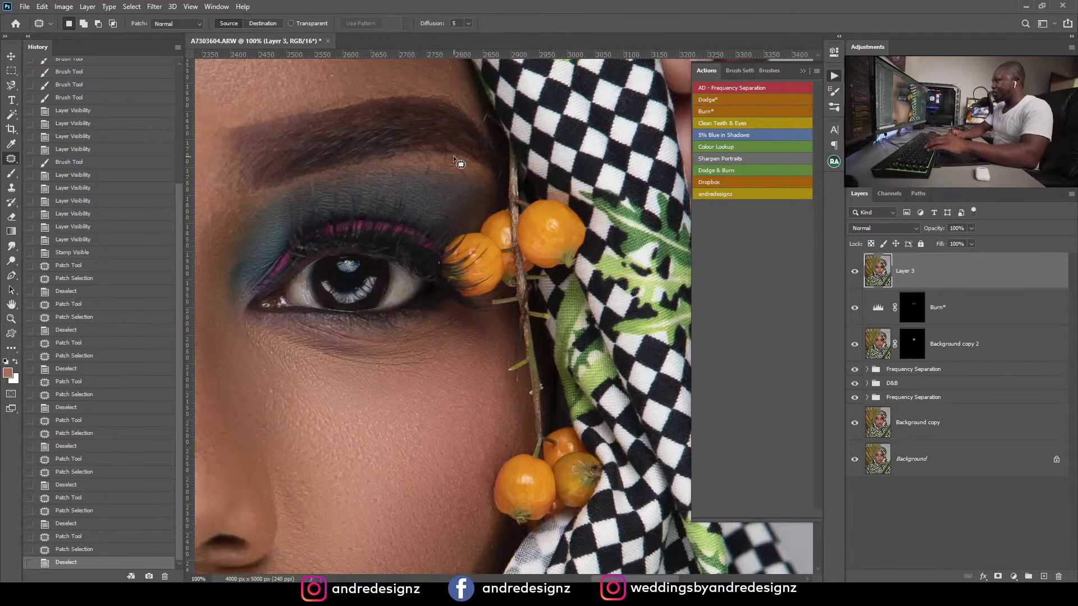
mouse_move(453, 165)
left_mouse_down()
mouse_move(453, 176)
mouse_move(464, 169)
left_mouse_up()
key("ctrl+d")
mouse_move(461, 168)
left_mouse_down()
mouse_move(424, 162)
mouse_move(448, 183)
mouse_move(431, 173)
mouse_move(439, 193)
mouse_move(458, 194)
mouse_move(448, 192)
mouse_move(473, 168)
left_mouse_up()
key("ctrl+d")
key("ctrl+d")
key("ctrl+d")
key("ctrl+d")
key("ctrl+d")
Step: Patch the skin just beneath the eyebrow on the side of the green flower
left_click_drag(398, 171, 581, 174)
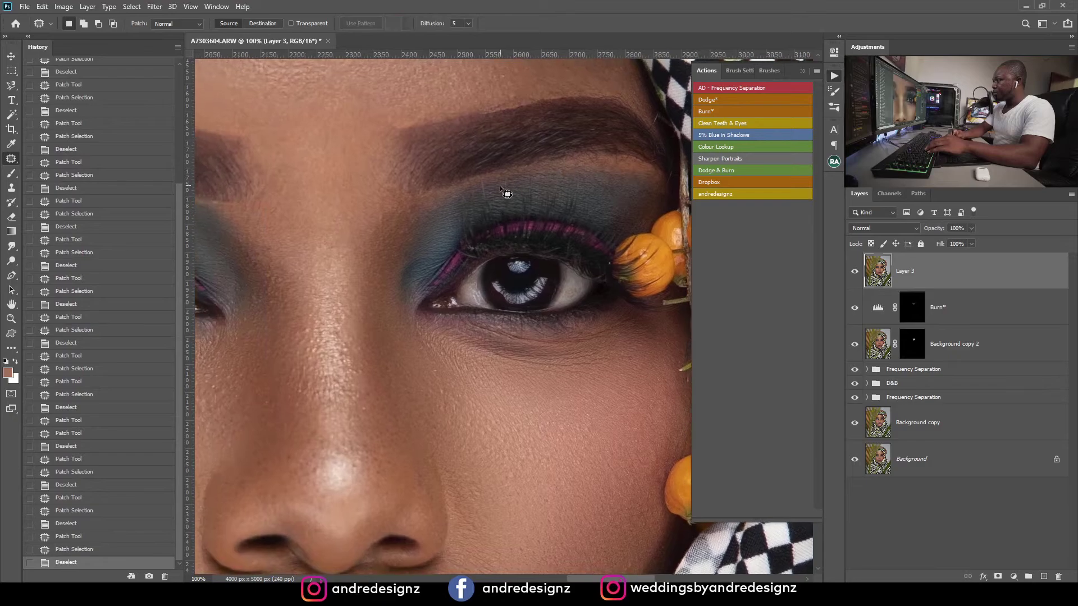
left_click_drag(320, 220, 490, 162)
mouse_move(194, 141)
left_mouse_down()
mouse_move(510, 192)
mouse_move(499, 197)
mouse_move(551, 196)
mouse_move(530, 191)
left_mouse_up()
key("ctrl+d")
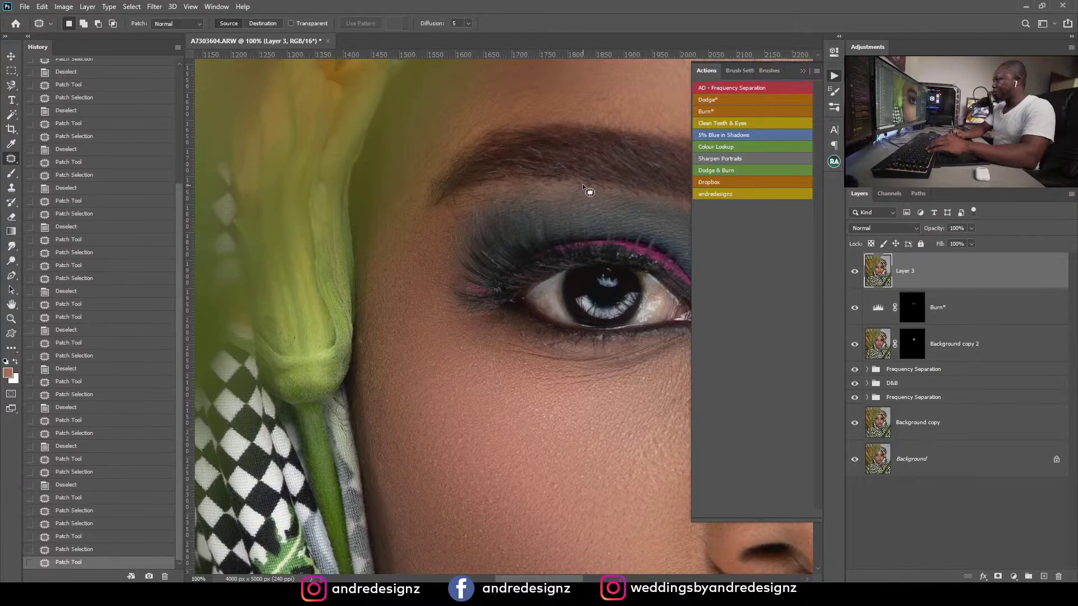
left_click_drag(596, 190, 595, 194)
left_click_drag(596, 194, 603, 197)
key("ctrl+d")
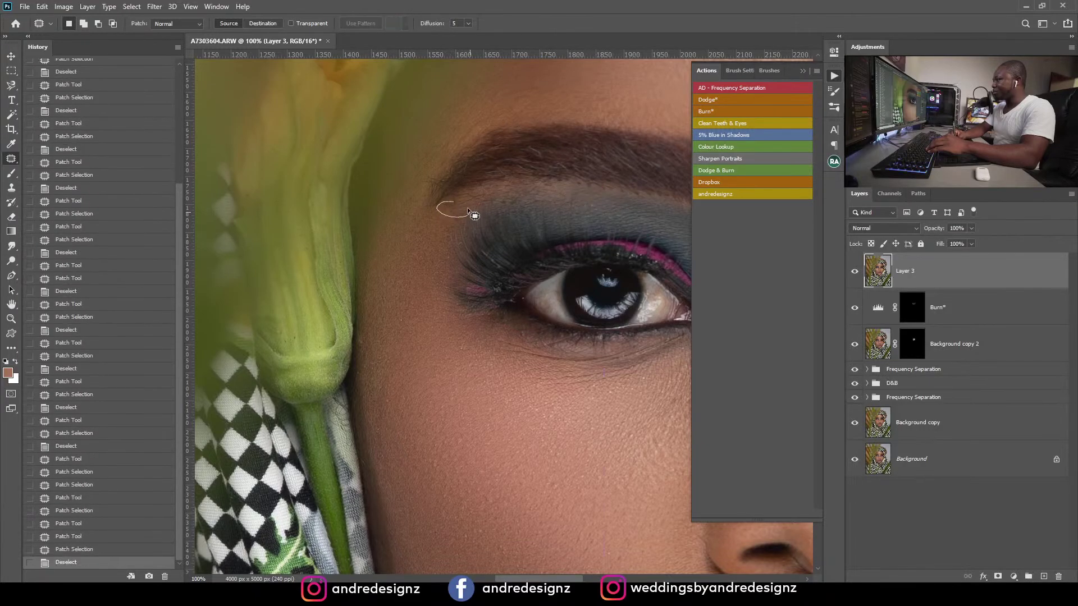
Step: Patch the skin between the outer tail of that eyebrow and the eyeshadow
mouse_move(468, 212)
left_mouse_down()
mouse_move(451, 231)
mouse_move(470, 204)
mouse_move(463, 218)
left_mouse_up()
key("ctrl+d")
left_click_drag(456, 217, 454, 236)
key("ctrl+d")
left_click_drag(662, 337, 292, 235)
scroll(392, 244, "down", 8)
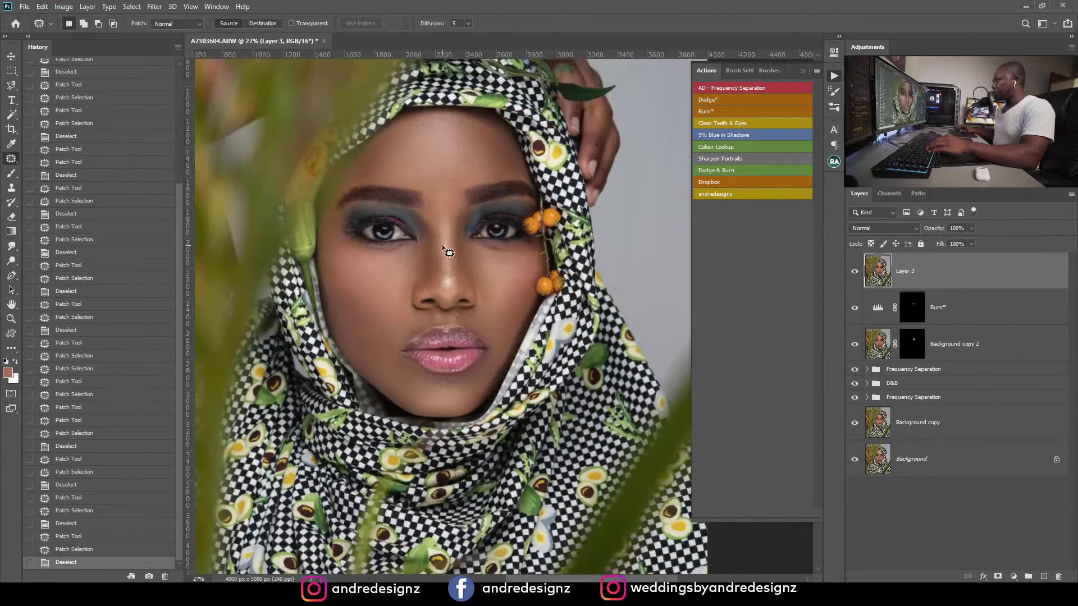
Step: Run the Clean Teeth & Eyes action to add its masked adjustment group above Layer 3
scroll(481, 254, "up", 6)
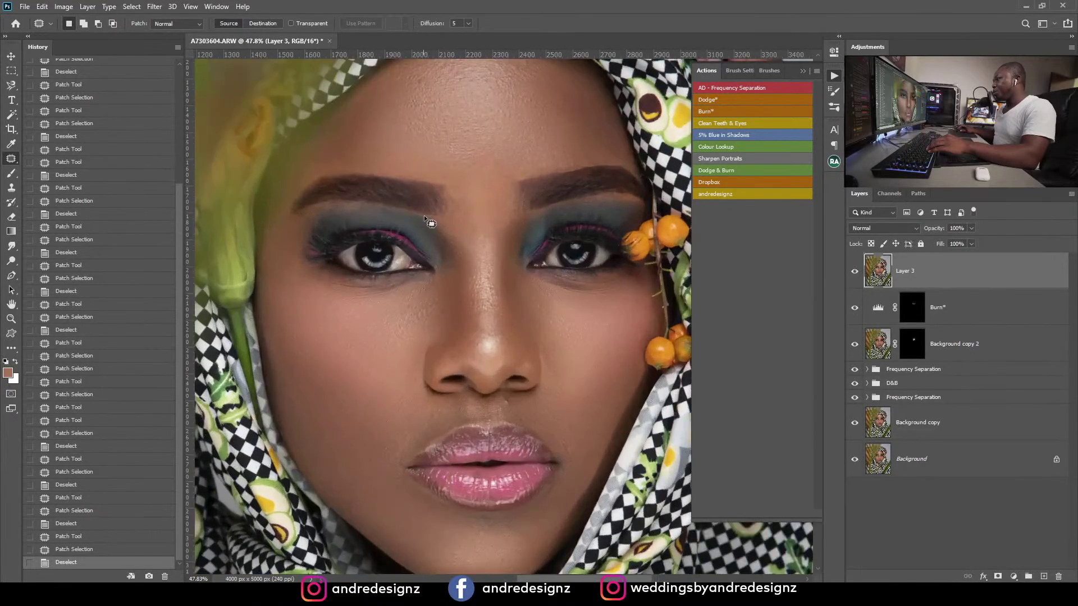
scroll(470, 203, "down", 4)
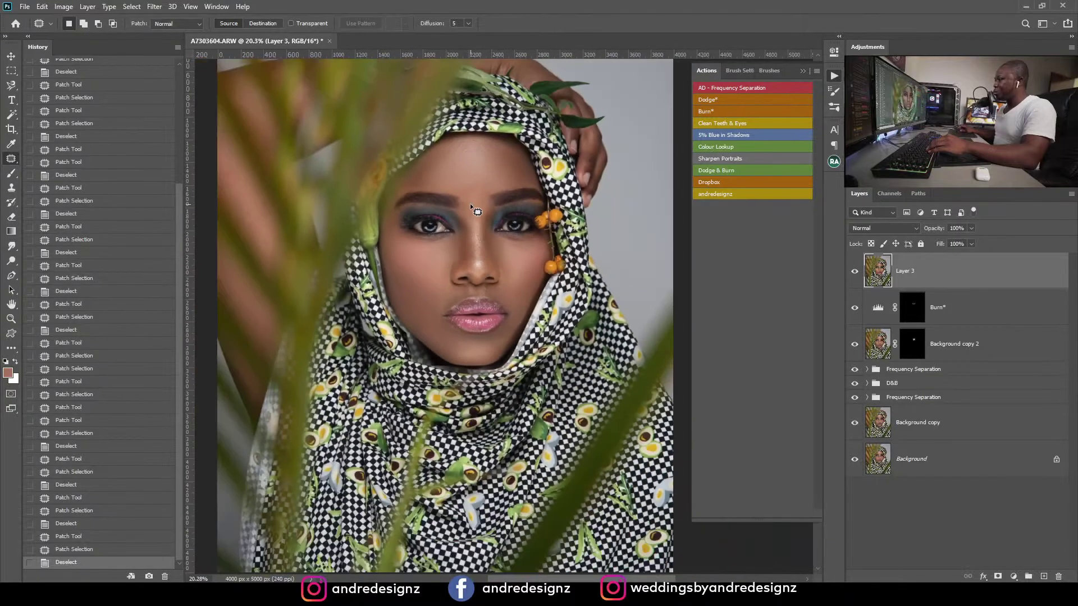
scroll(510, 261, "up", 2)
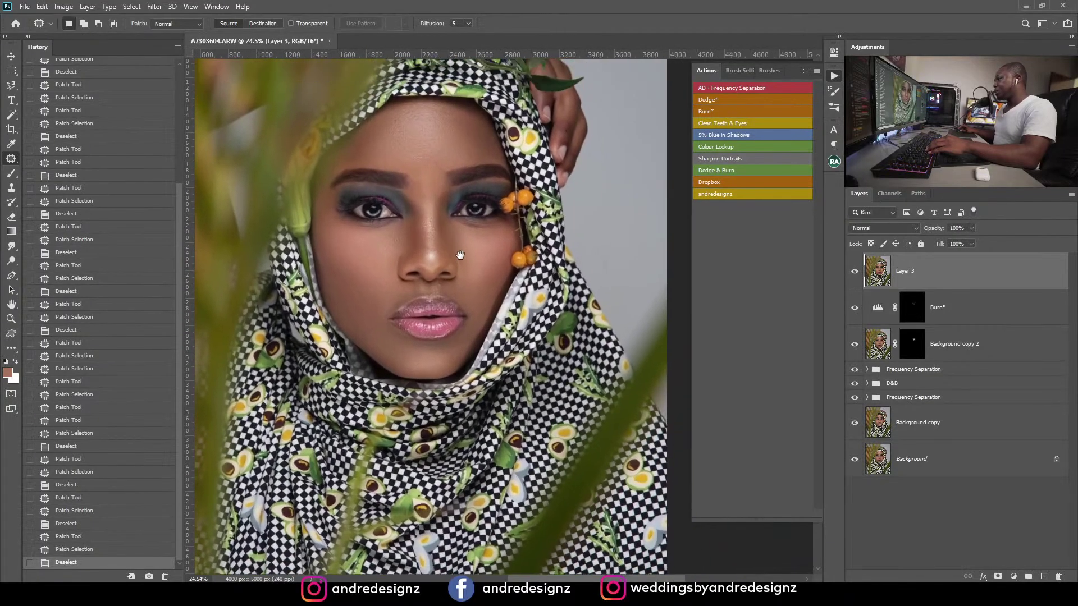
scroll(460, 255, "down", 2)
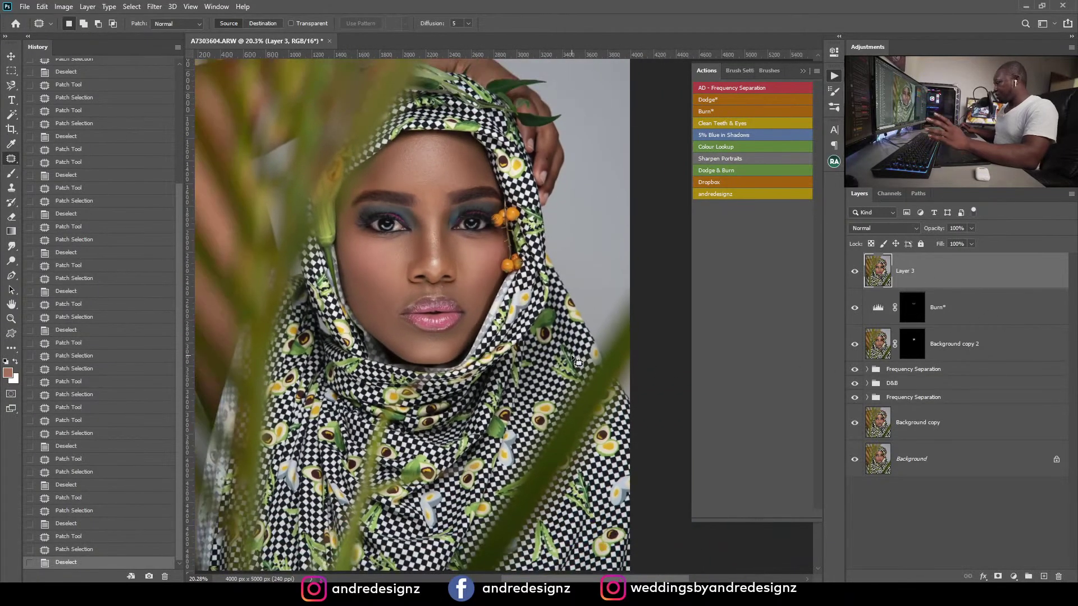
scroll(463, 324, "up", 10)
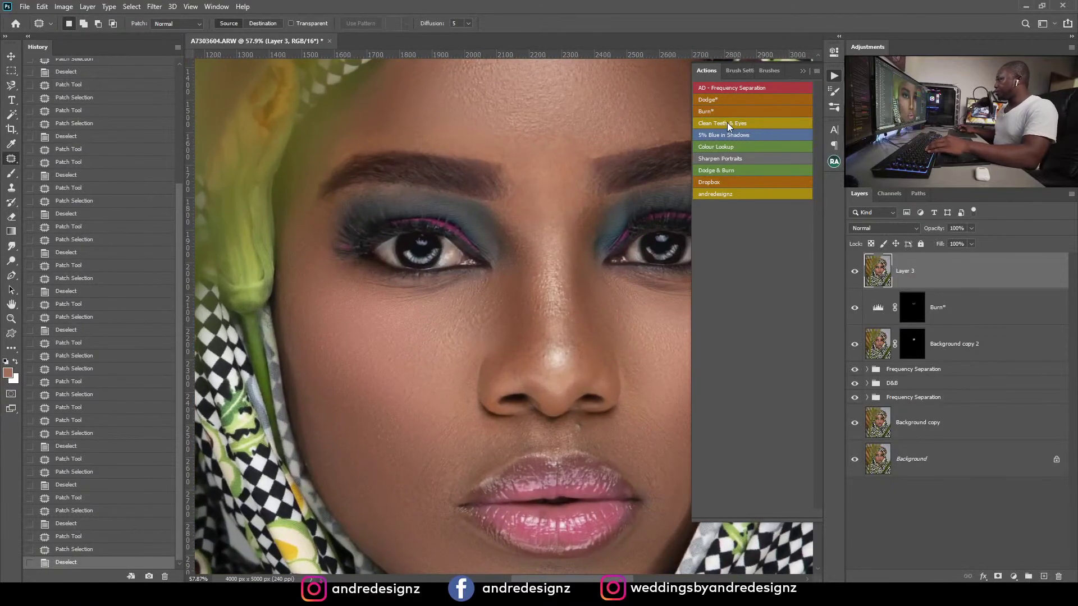
left_click(727, 122)
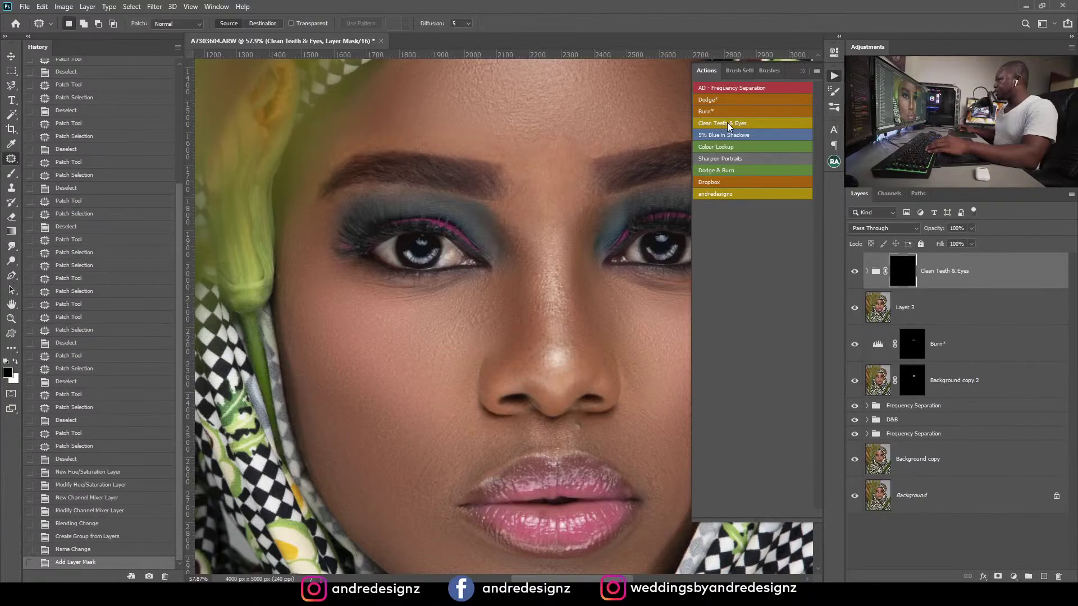
left_click(803, 71)
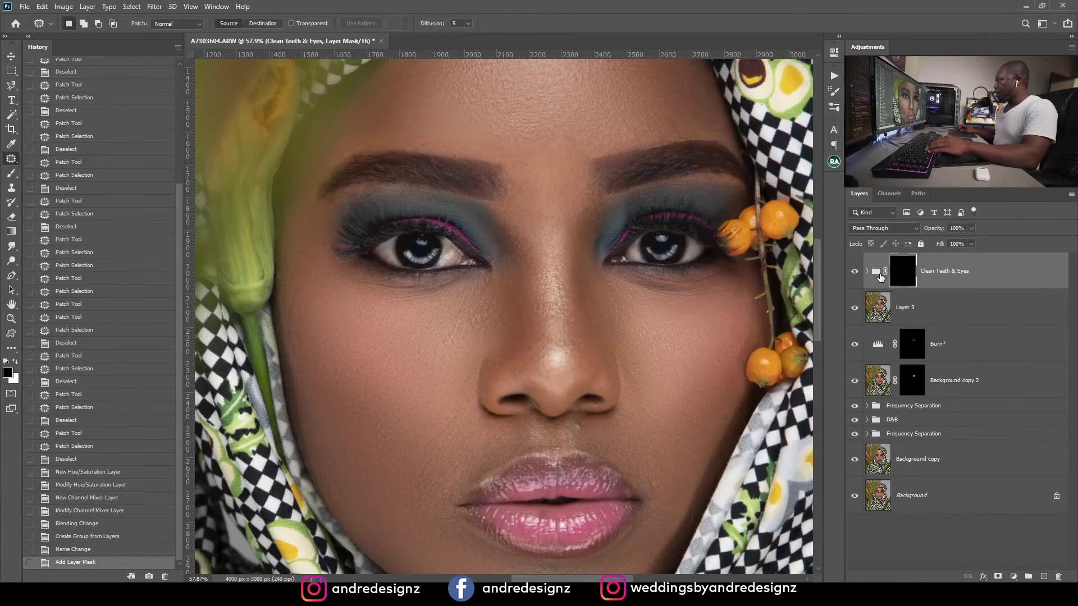
Step: Set up the Brush with 54% flow, a smaller 60-pixel tip and white as the painting colour for the group's mask
key("b")
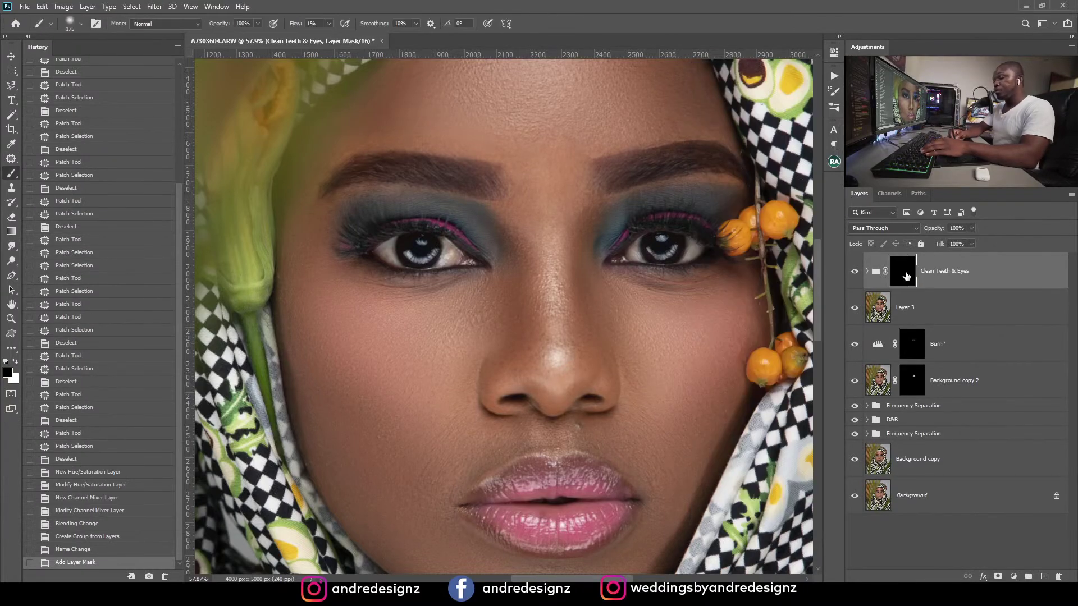
left_click(329, 23)
left_click_drag(345, 38, 355, 39)
key("bracketleft")
key("bracketleft")
key("bracketleft")
key("bracketleft")
key("bracketleft")
key("bracketleft")
key("bracketleft")
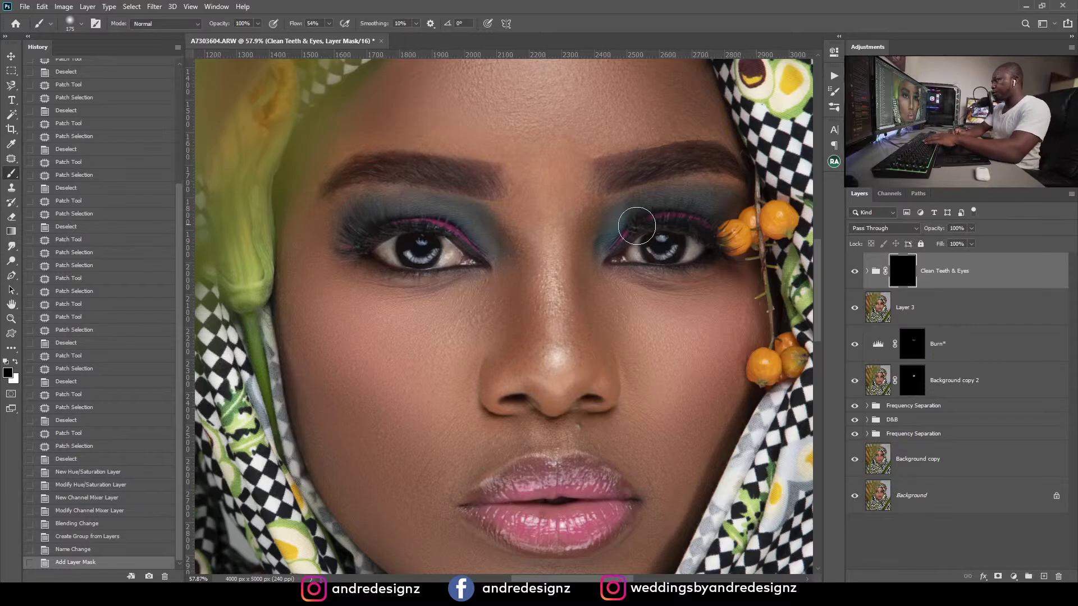
left_click(390, 255)
left_click_drag(388, 245, 397, 261)
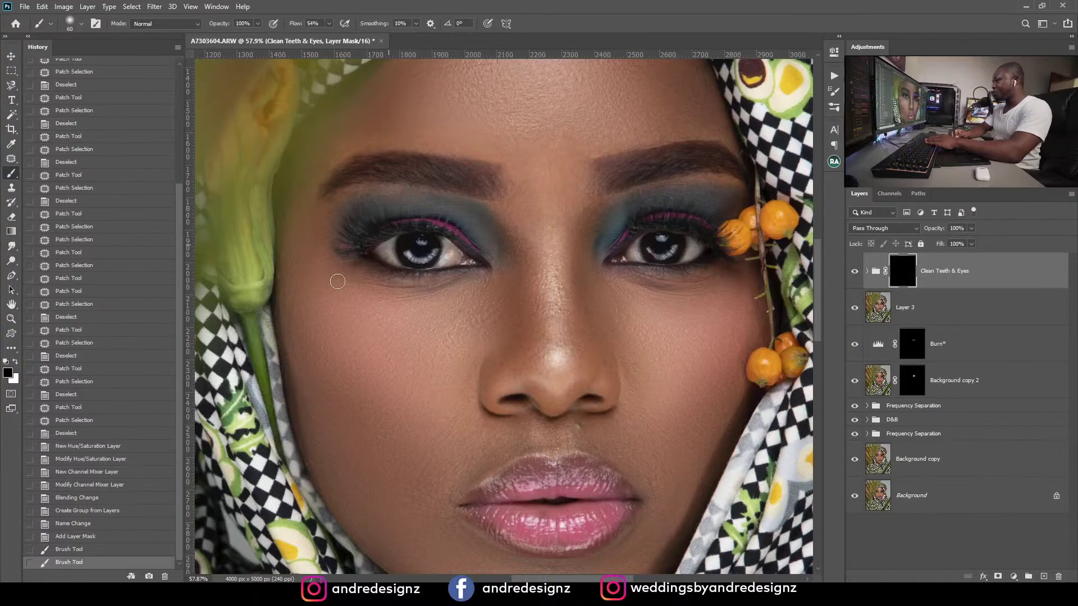
left_click(16, 362)
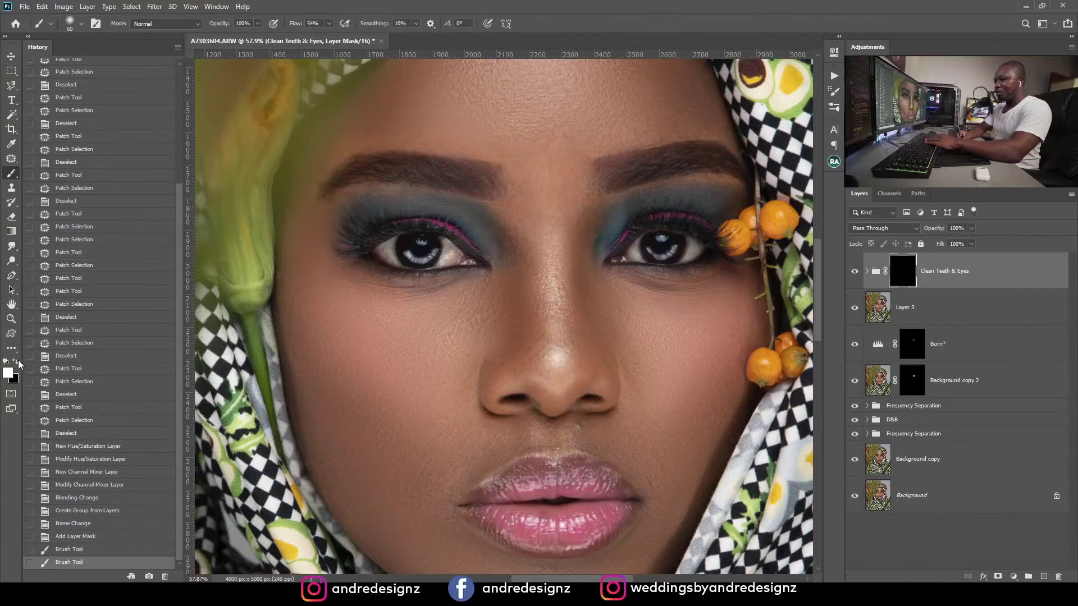
Step: Paint over the white of the eye on the green flower's side in the Clean Teeth & Eyes mask
mouse_move(380, 259)
left_mouse_down()
mouse_move(393, 248)
mouse_move(402, 261)
mouse_move(451, 255)
left_mouse_up()
mouse_move(448, 249)
left_mouse_down()
mouse_move(461, 260)
mouse_move(442, 262)
left_mouse_up()
scroll(596, 272, "down", 6)
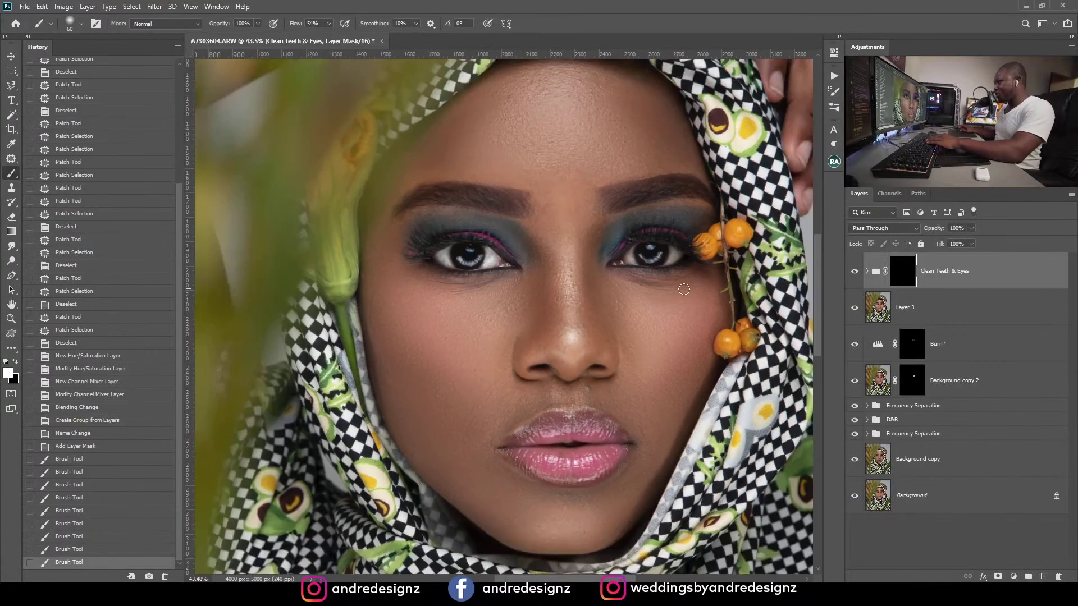
scroll(702, 279, "up", 4)
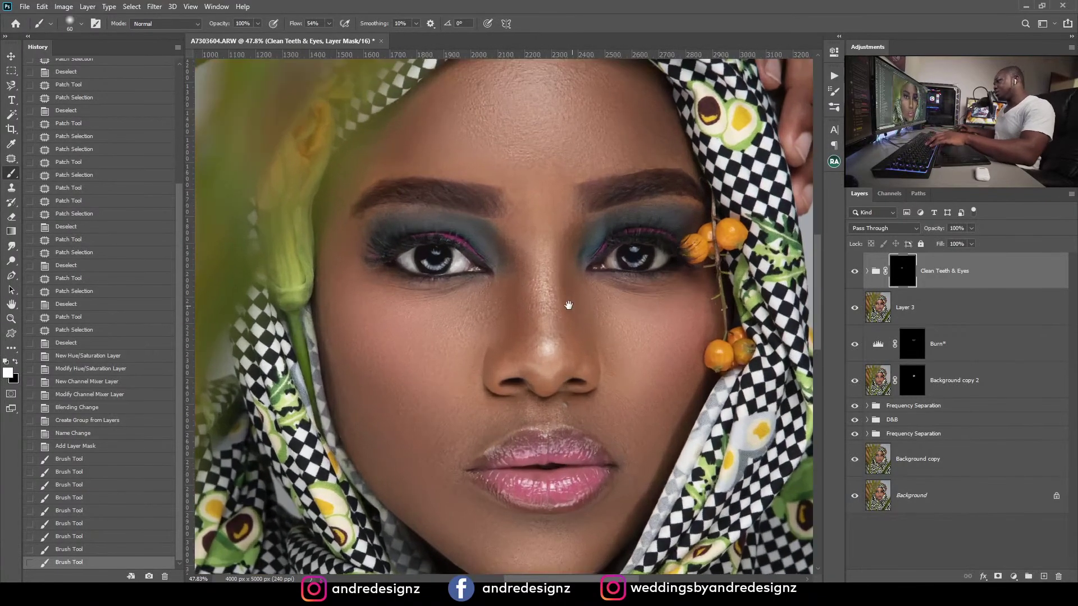
scroll(568, 308, "up", 2)
scroll(319, 244, "up", 3)
Step: Lower the opacity of the Clean Teeth & Eyes group to 79%
scroll(450, 225, "down", 6)
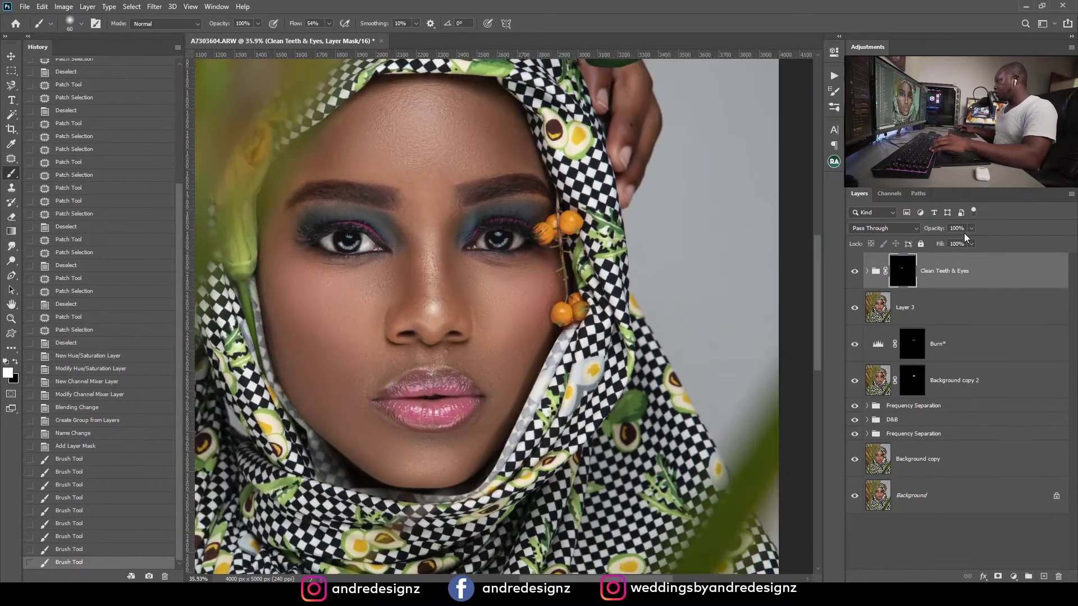
left_click(955, 242)
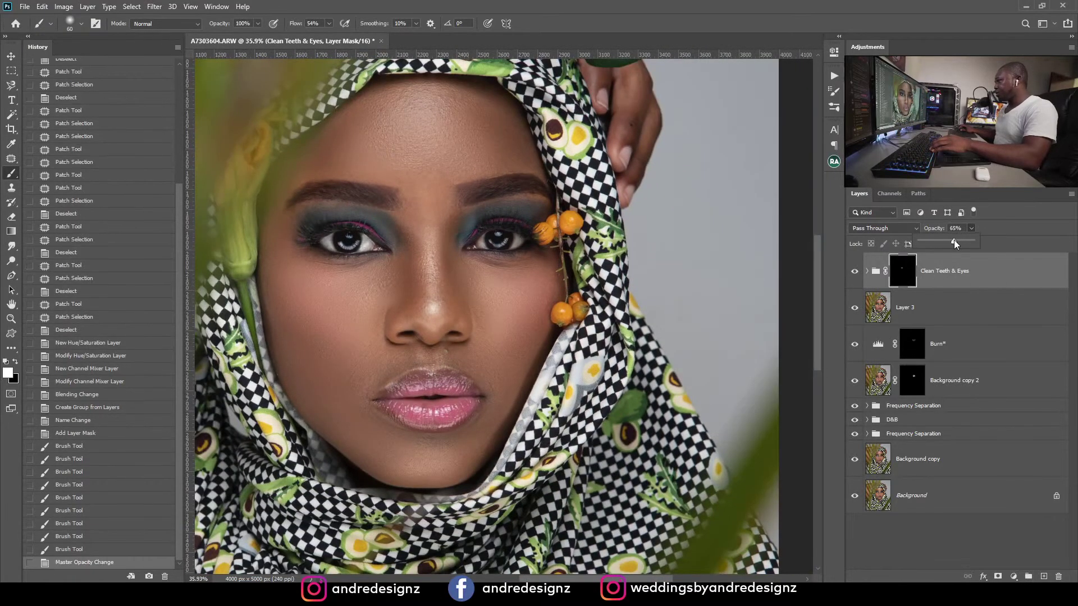
left_click_drag(957, 240, 958, 240)
left_click(977, 278)
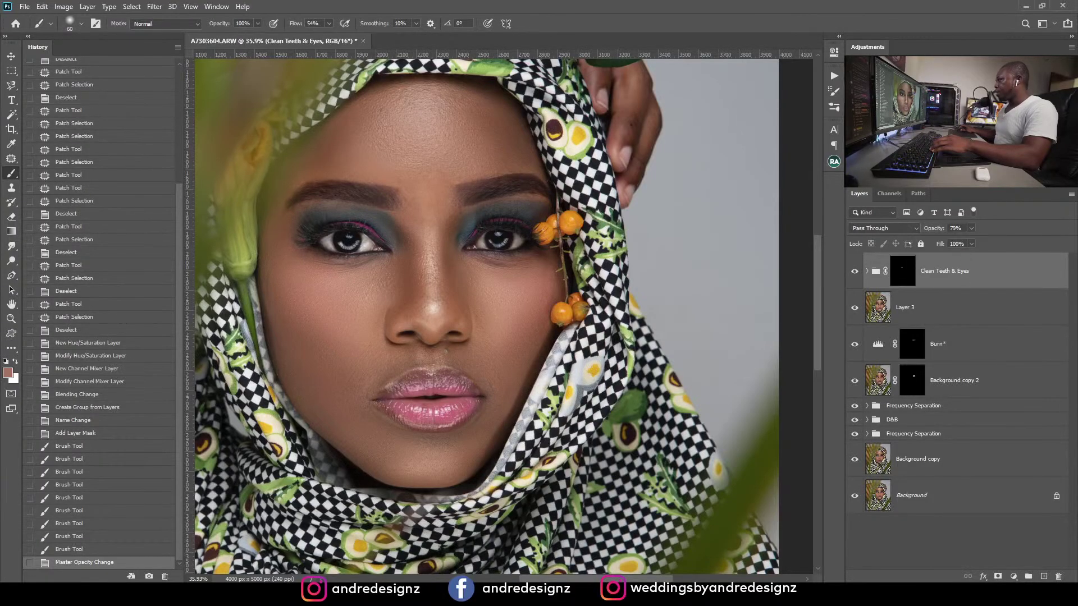
Step: Run the Clean Teeth & Eyes action again and paint the white of the eye beside the orange berries into the new mask
left_click(833, 77)
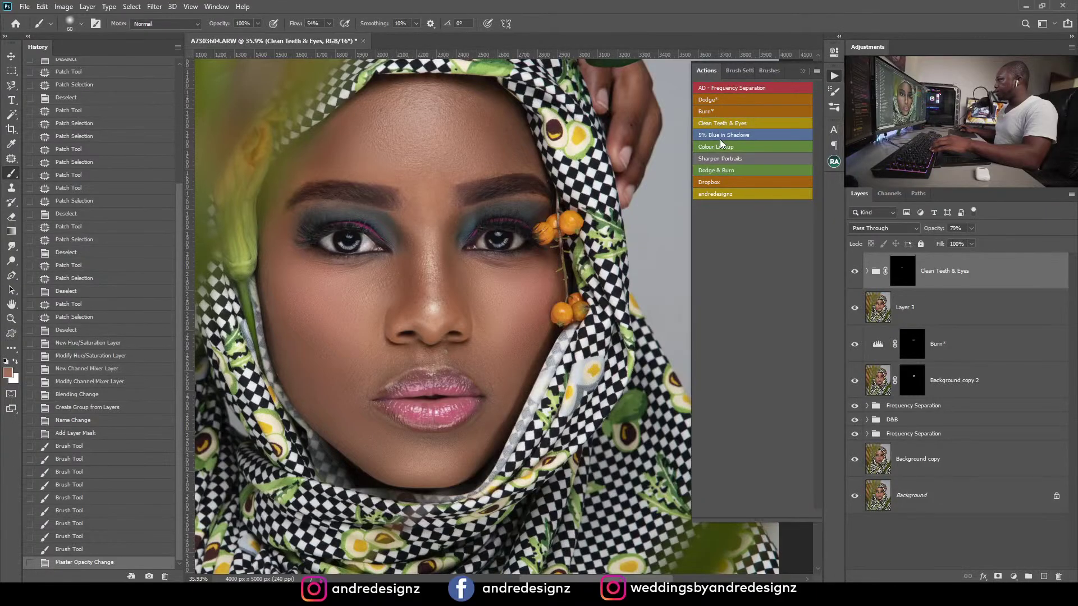
left_click(723, 123)
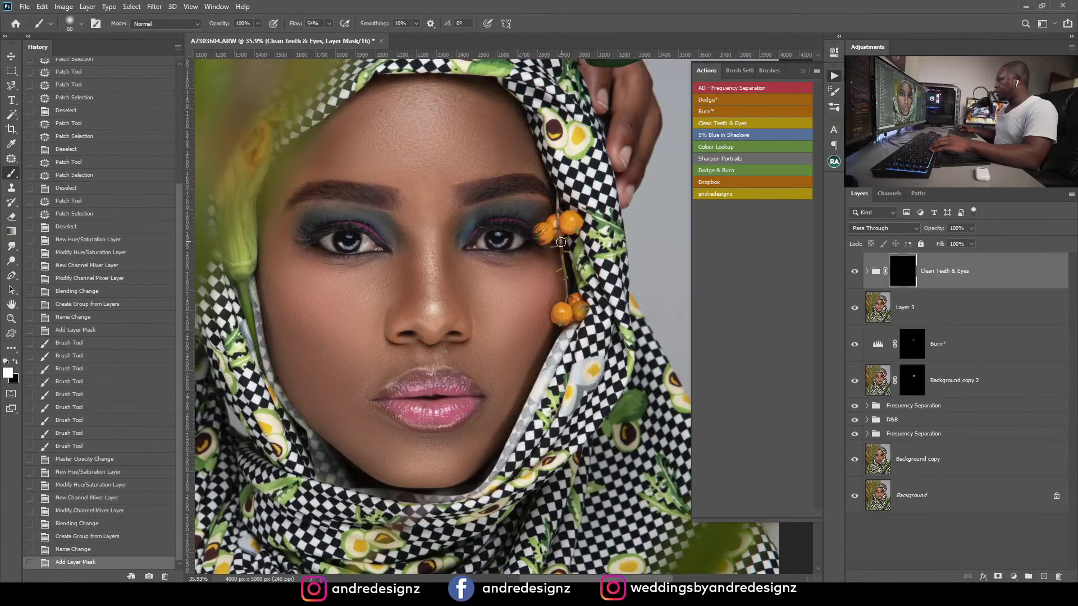
scroll(506, 245, "up", 3)
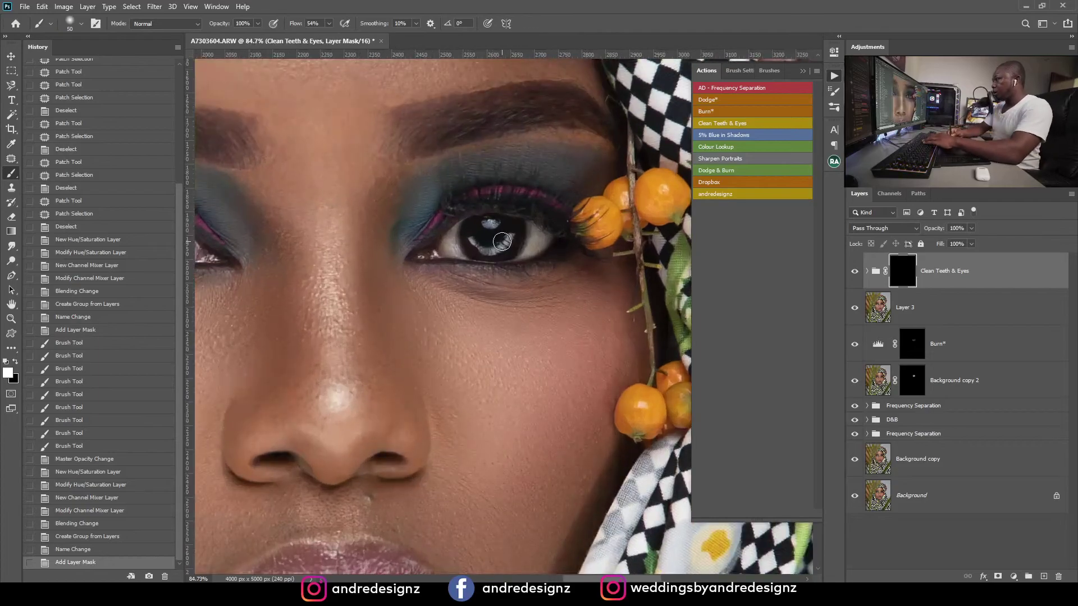
mouse_move(522, 243)
left_mouse_down()
mouse_move(552, 250)
mouse_move(553, 241)
left_mouse_up()
left_click_drag(438, 253, 458, 242)
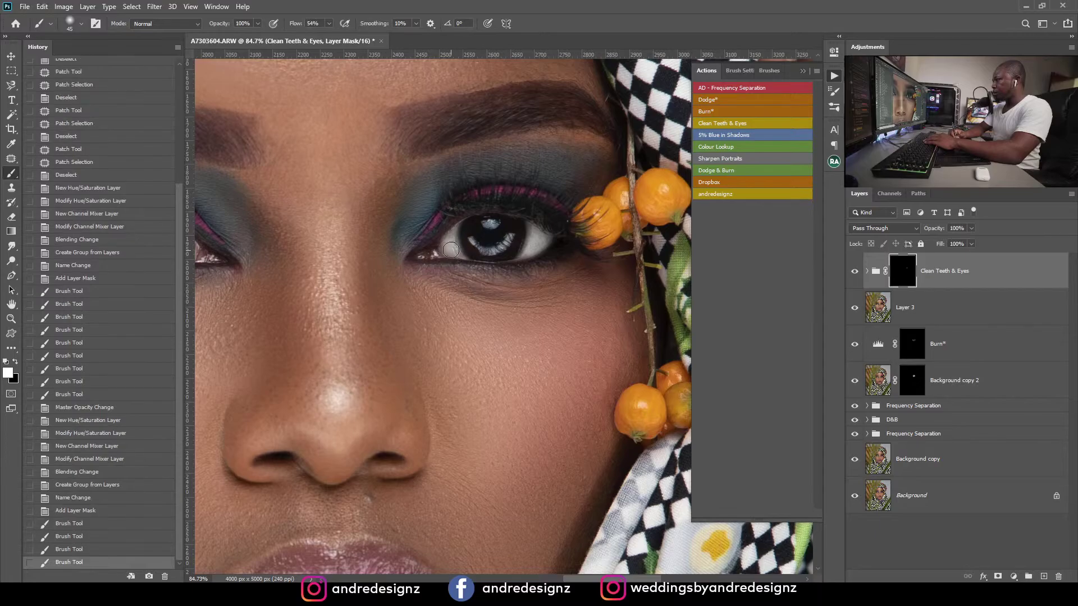
Step: Lower the opacity of the second Clean Teeth & Eyes group to 76%
scroll(531, 224, "down", 6)
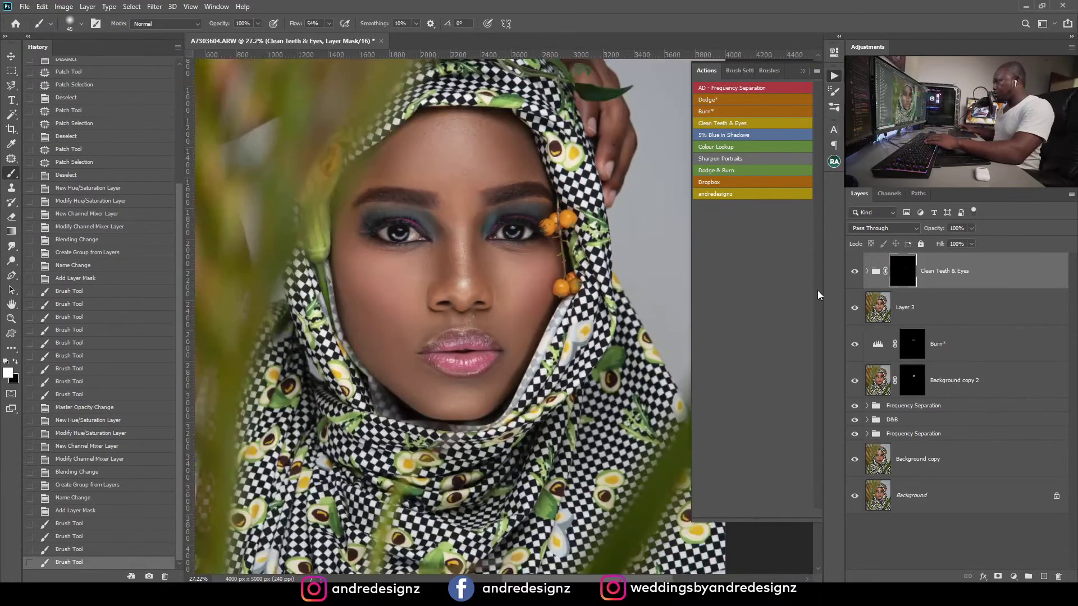
left_click(959, 242)
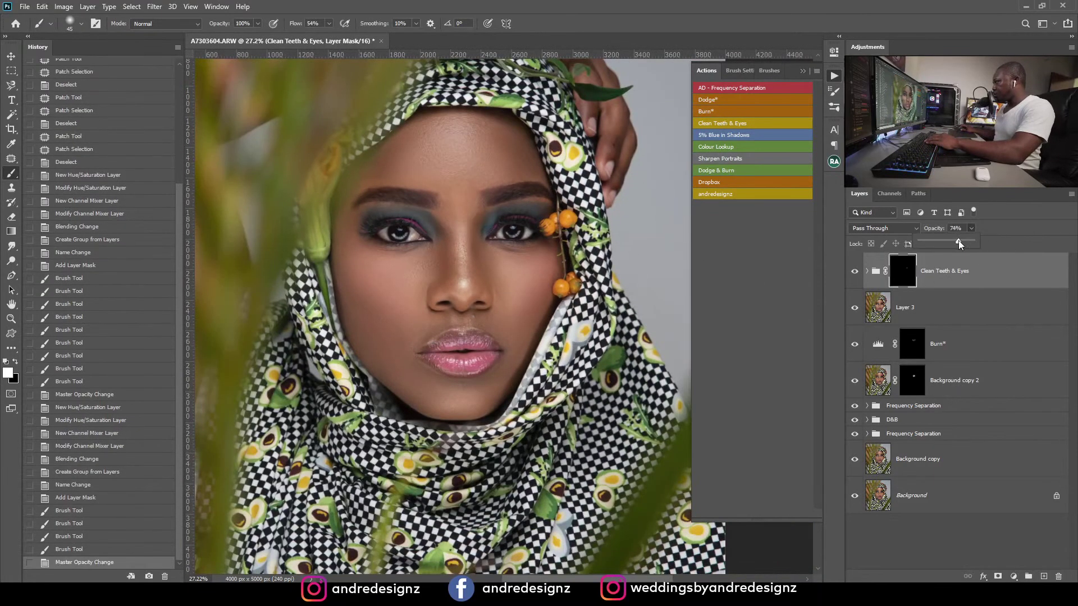
left_click_drag(959, 242, 960, 241)
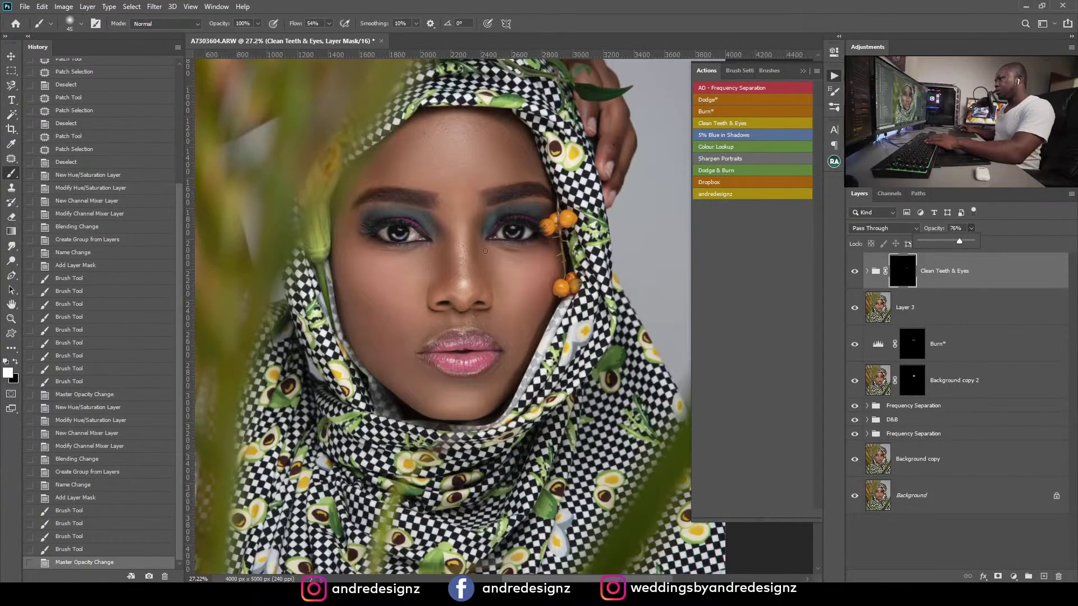
left_click(992, 275)
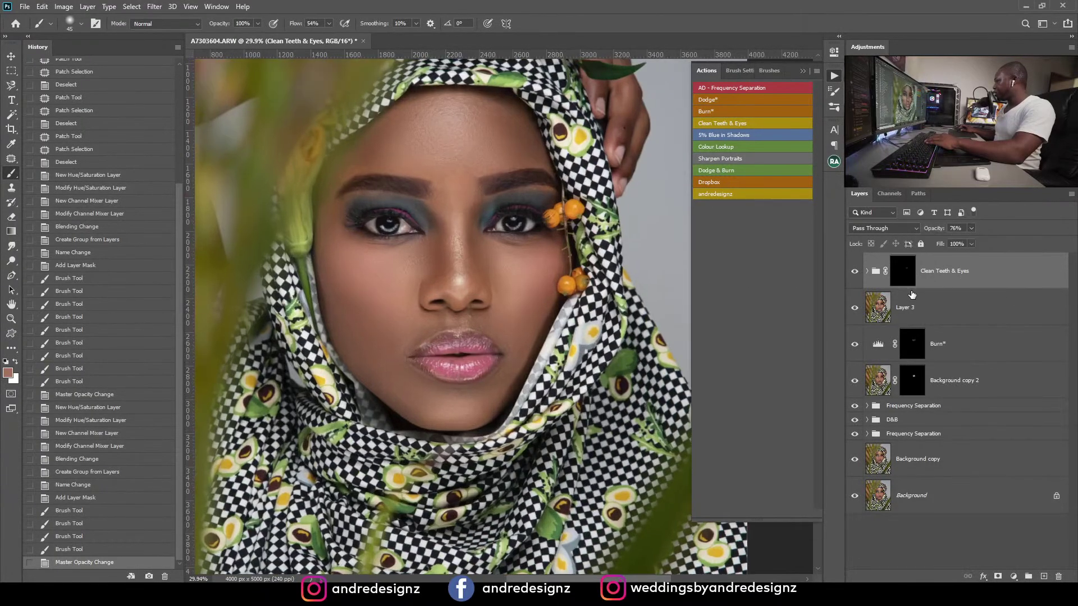
Step: Expand the outer Clean Teeth & Eyes group and compare the eyes with the nested and outer groups hidden and shown
left_click(867, 271)
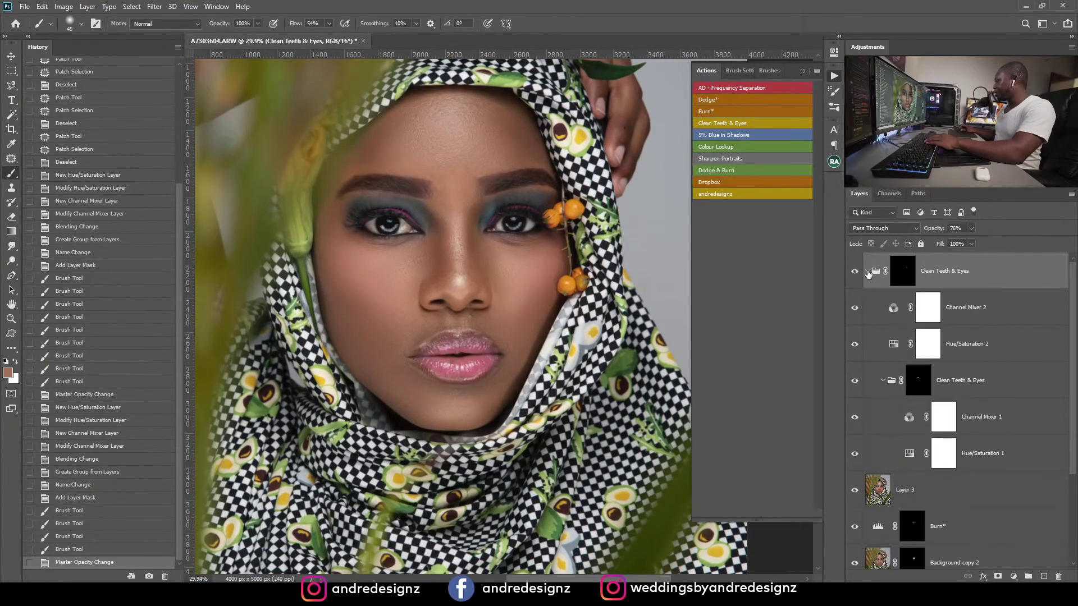
left_click(868, 272)
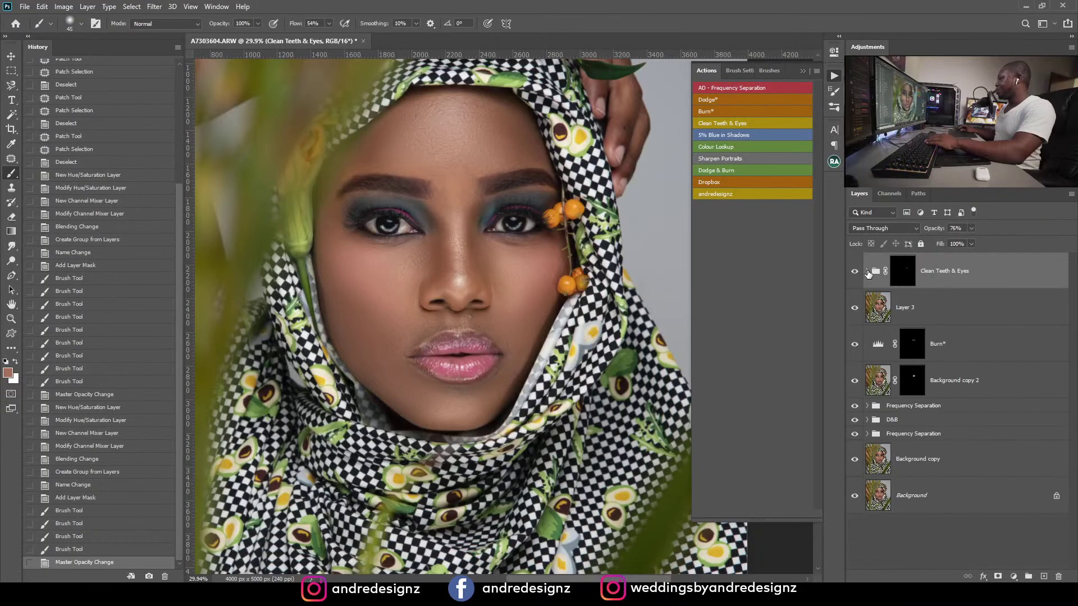
left_click(868, 272)
left_click(962, 380)
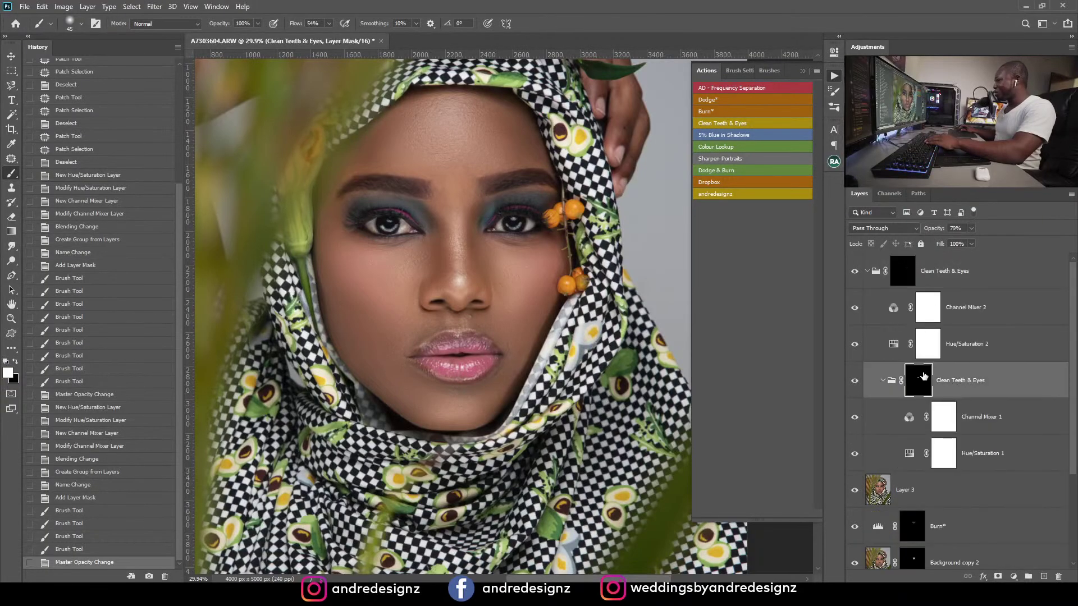
left_click(855, 381)
left_click(855, 381)
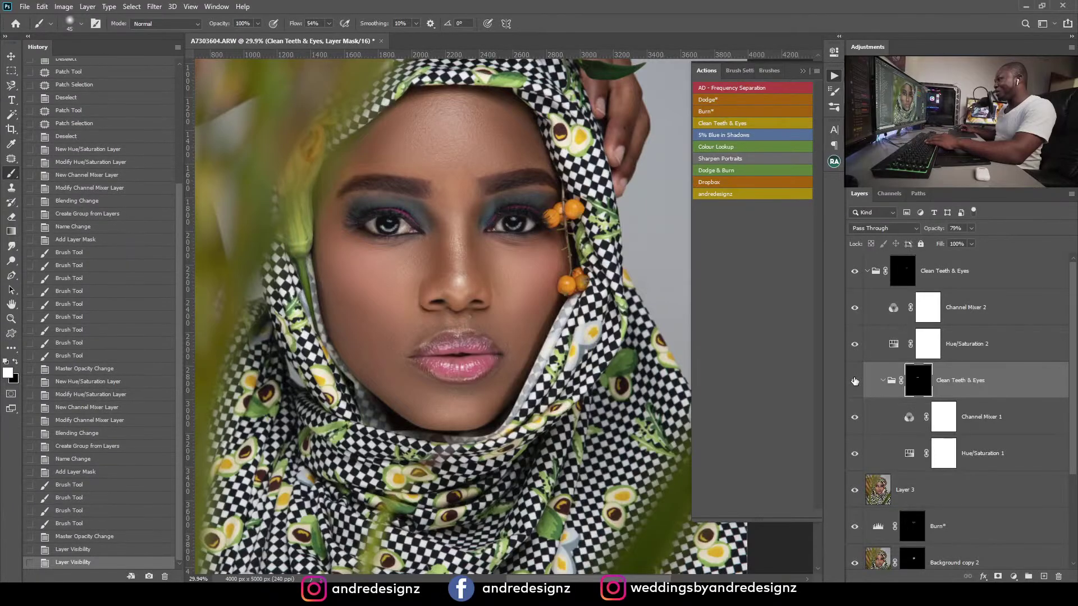
left_click(856, 273)
left_click(856, 273)
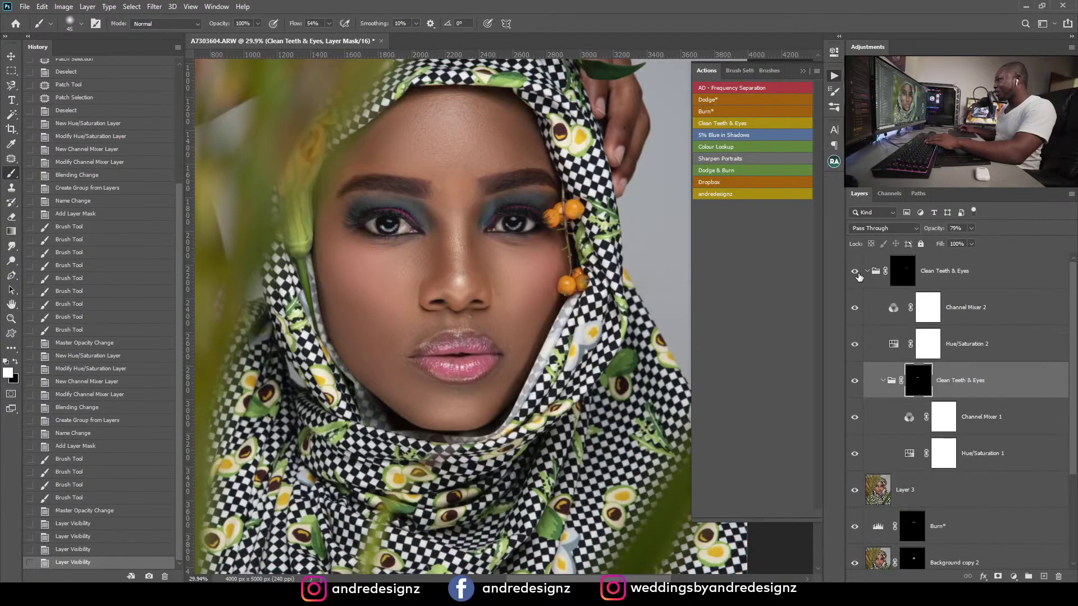
left_click(856, 273)
left_click(856, 273)
left_click(858, 382)
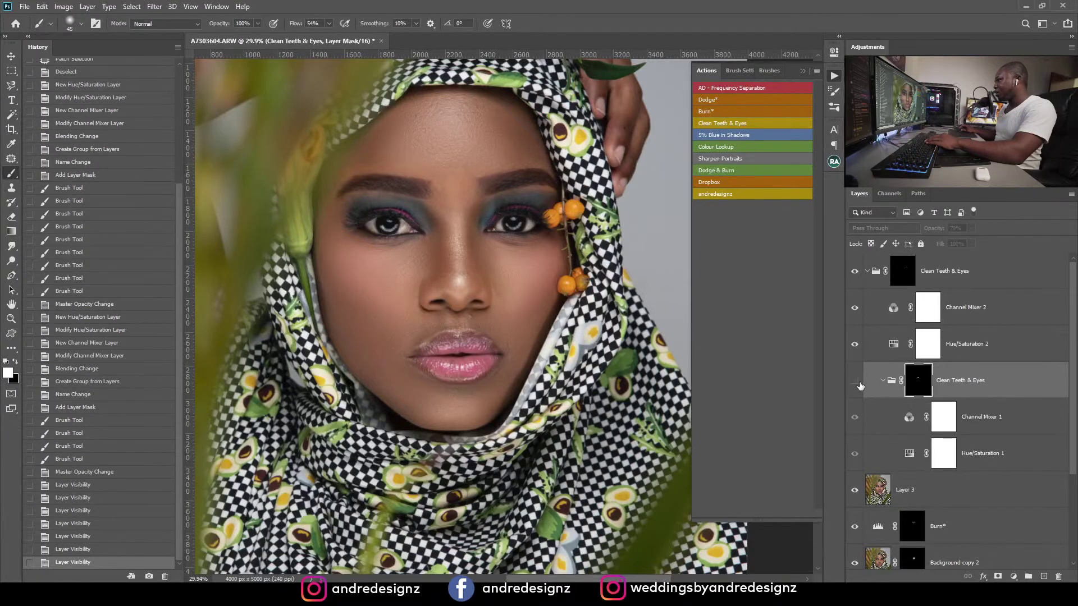
left_click(858, 382)
left_click(859, 382)
left_click(859, 382)
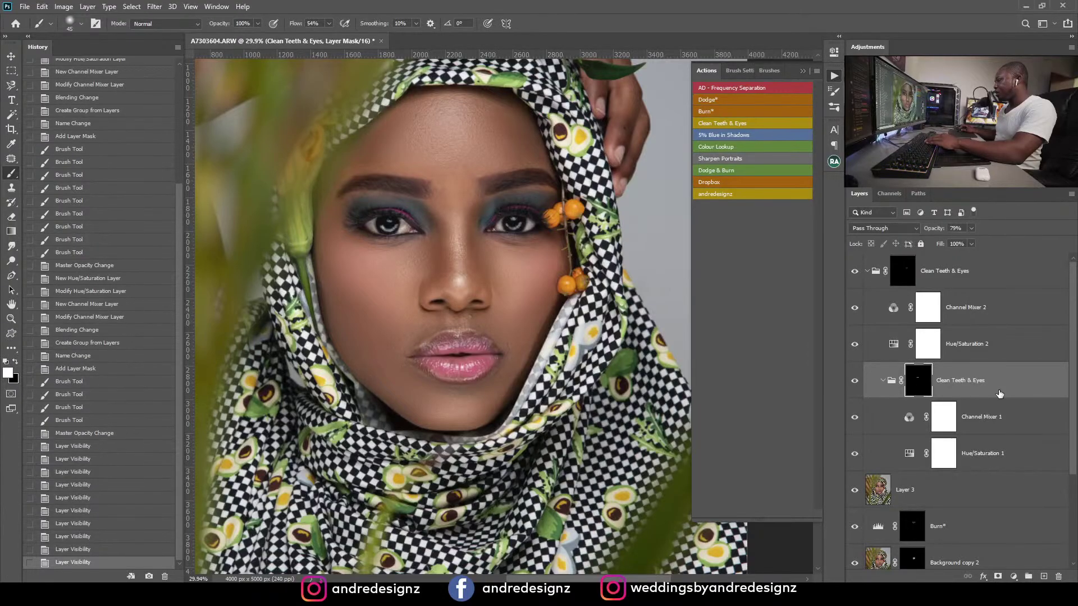
Step: Delete the nested Clean Teeth & Eyes group and paint the flower-side eye's white into the remaining group's mask
key("Delete")
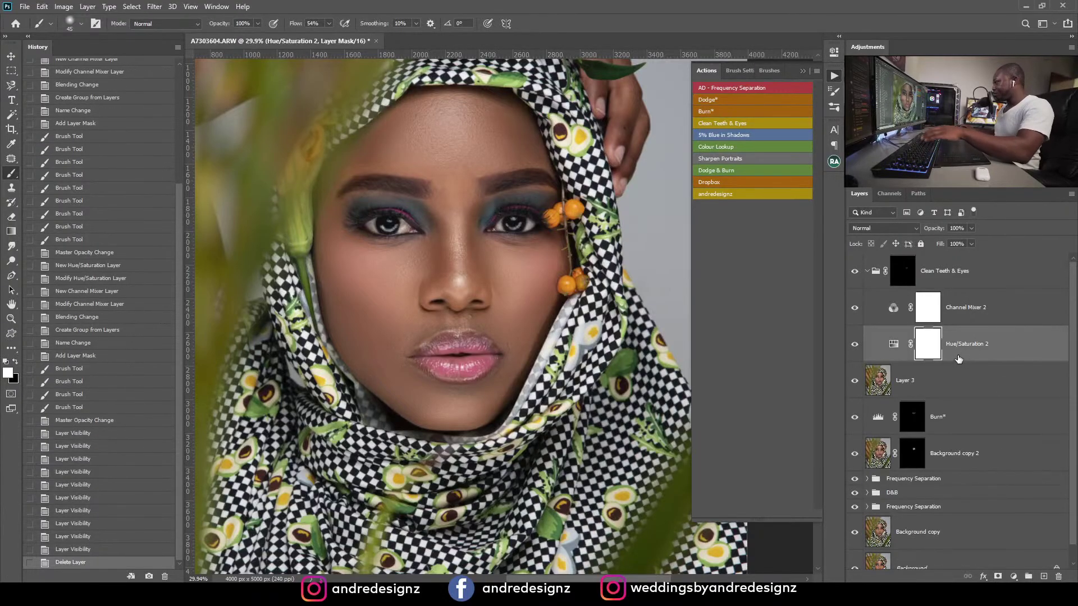
left_click(955, 275)
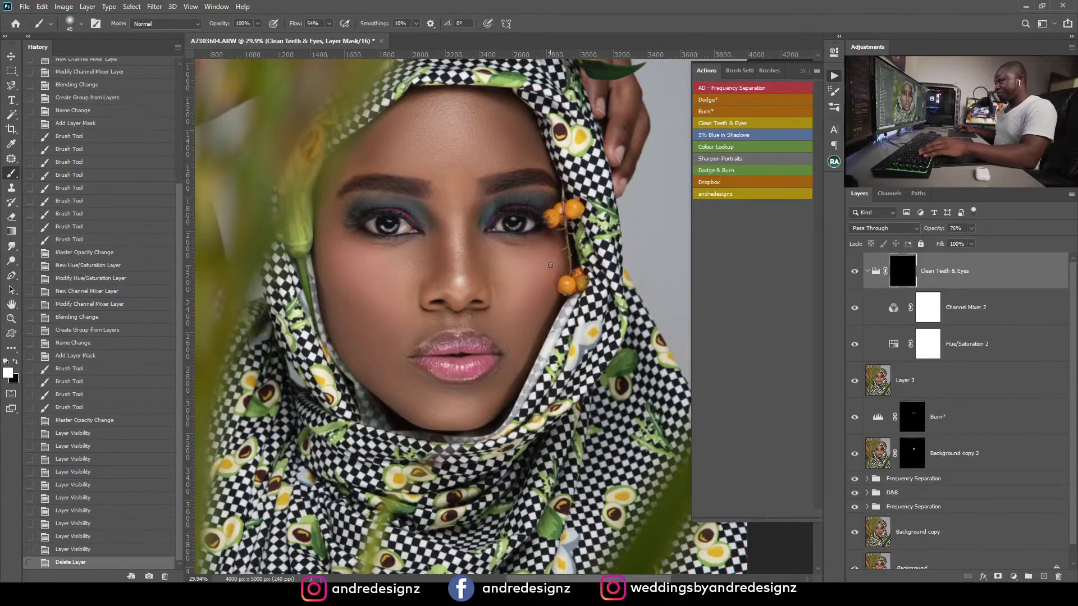
scroll(550, 265, "up", 3)
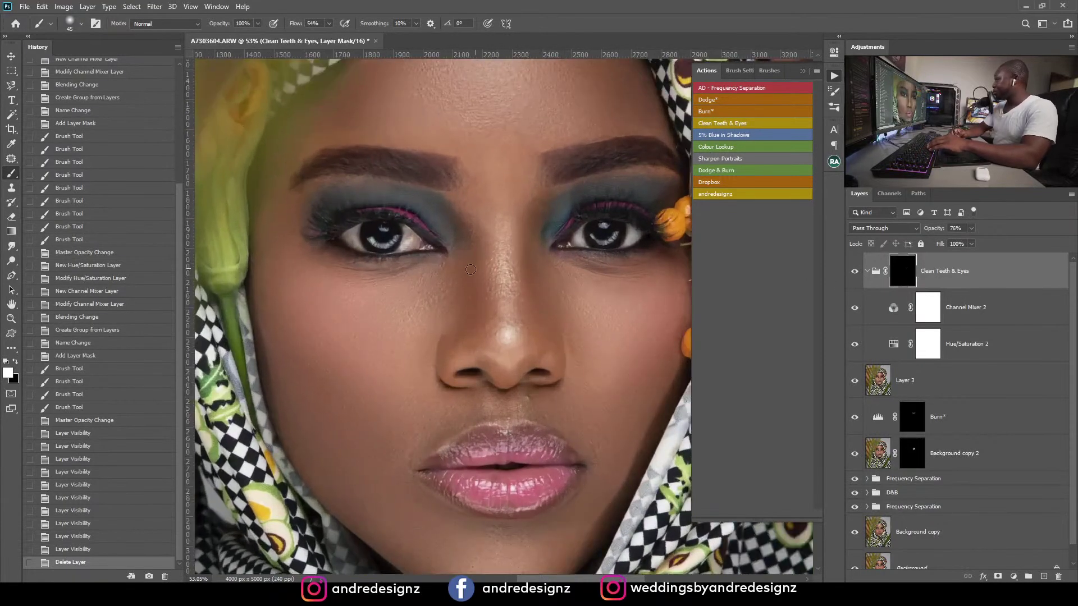
left_click_drag(356, 234, 427, 244)
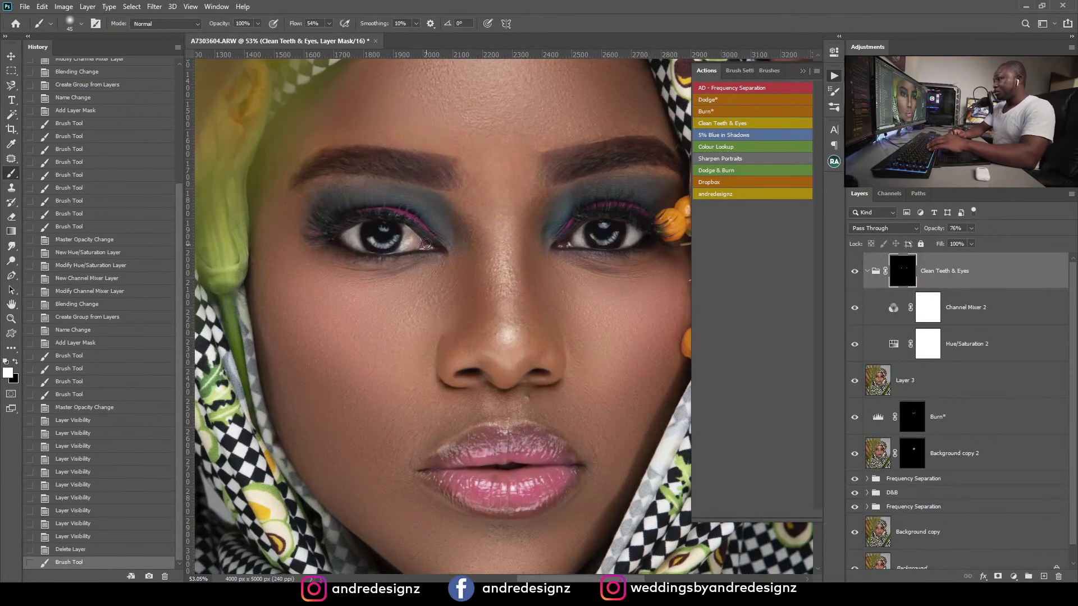
Step: Paint more of the white on both sides of the flower-side eye's iris into the Clean Teeth & Eyes mask
left_click(417, 241)
left_click(403, 247)
left_click(395, 249)
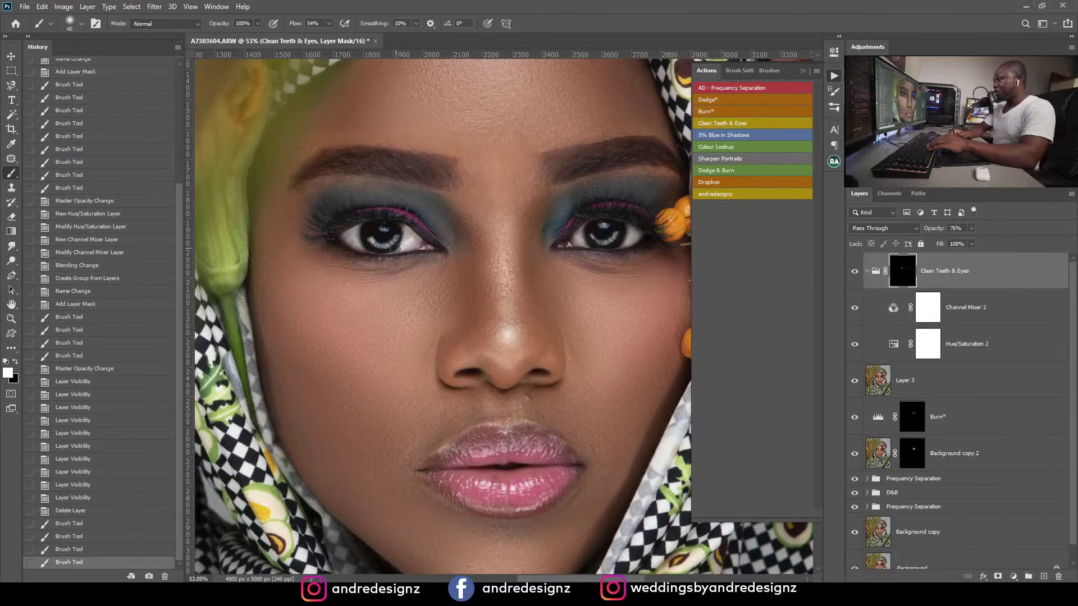
left_click(368, 250)
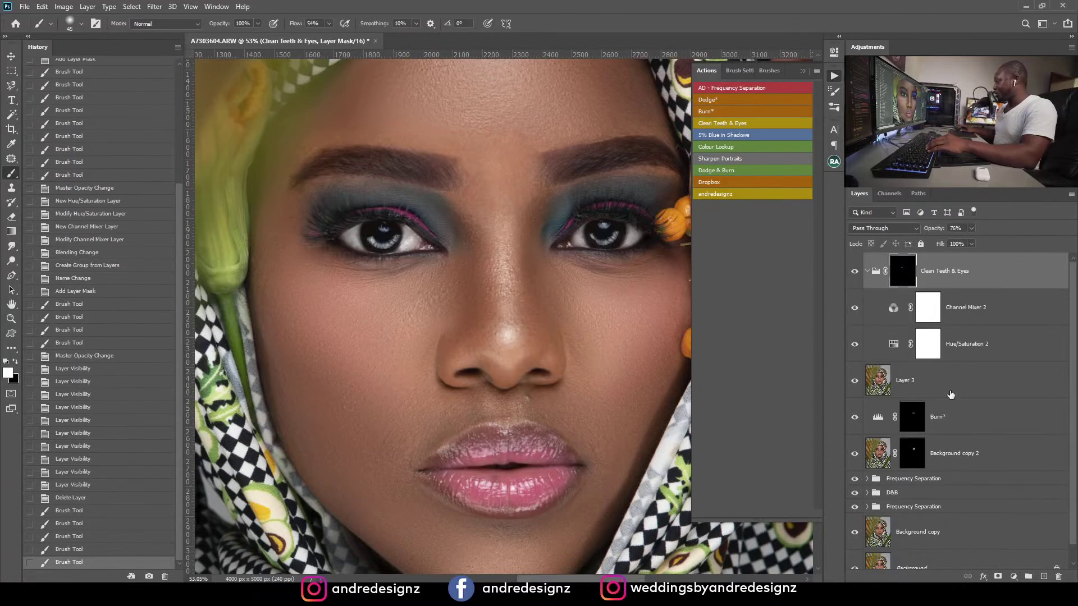
Step: Patch the fine blemishes in the outer white of the flower-side eye on Layer 3
left_click(876, 381)
scroll(314, 236, "up", 5)
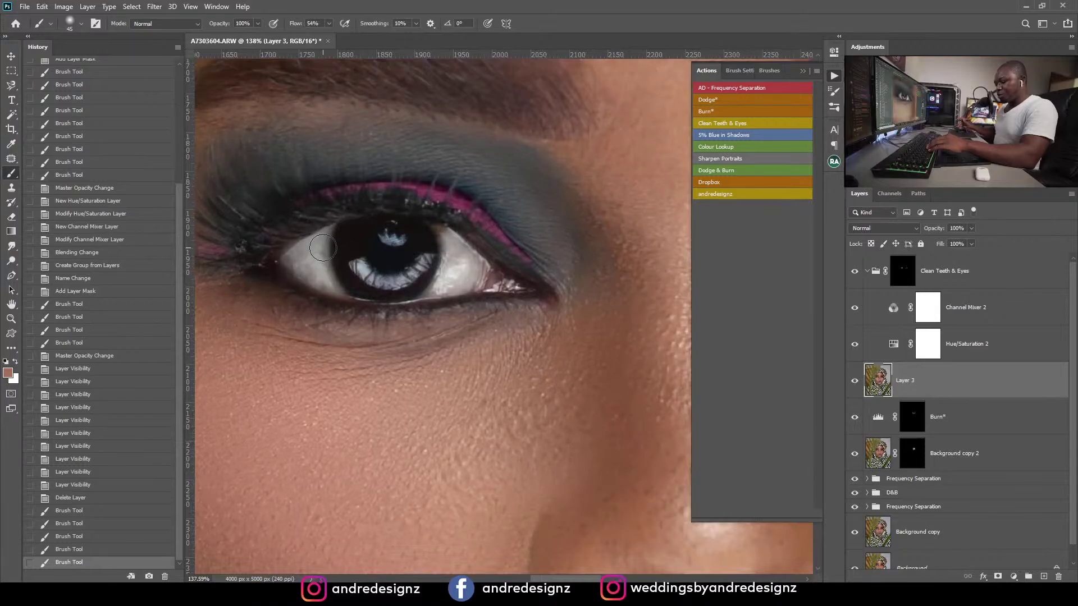
key("j")
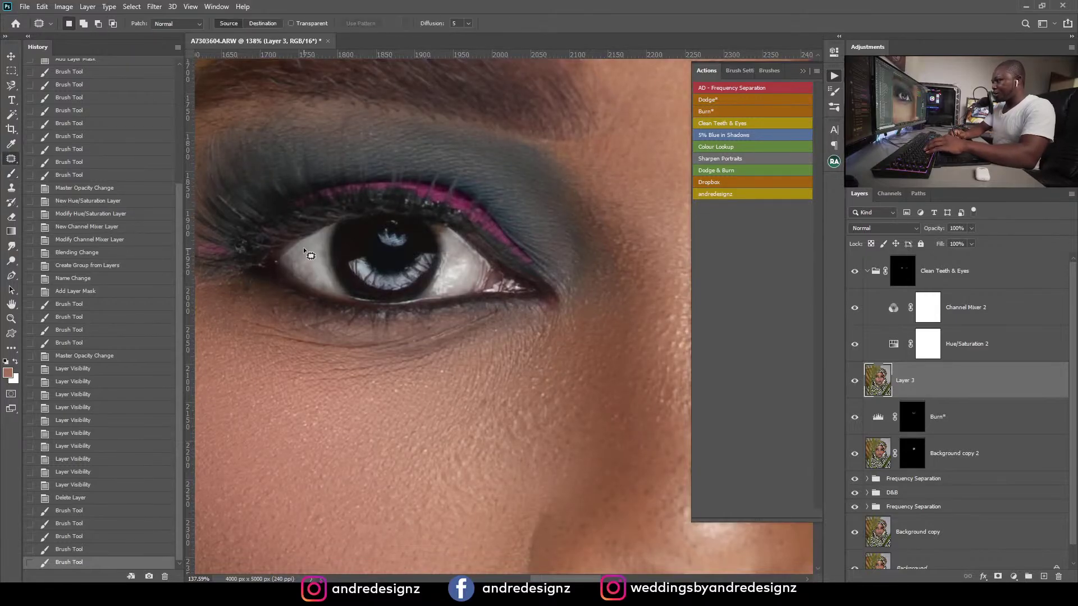
mouse_move(303, 248)
left_mouse_down()
mouse_move(311, 253)
mouse_move(292, 262)
mouse_move(324, 276)
mouse_move(310, 256)
mouse_move(324, 284)
left_mouse_up()
key("ctrl+d")
key("ctrl+d")
key("ctrl+d")
key("ctrl+d")
key("ctrl+d")
Step: Patch the blemishes in the outer white of the eye beside the orange berries on Layer 3
left_click_drag(436, 268, 334, 238)
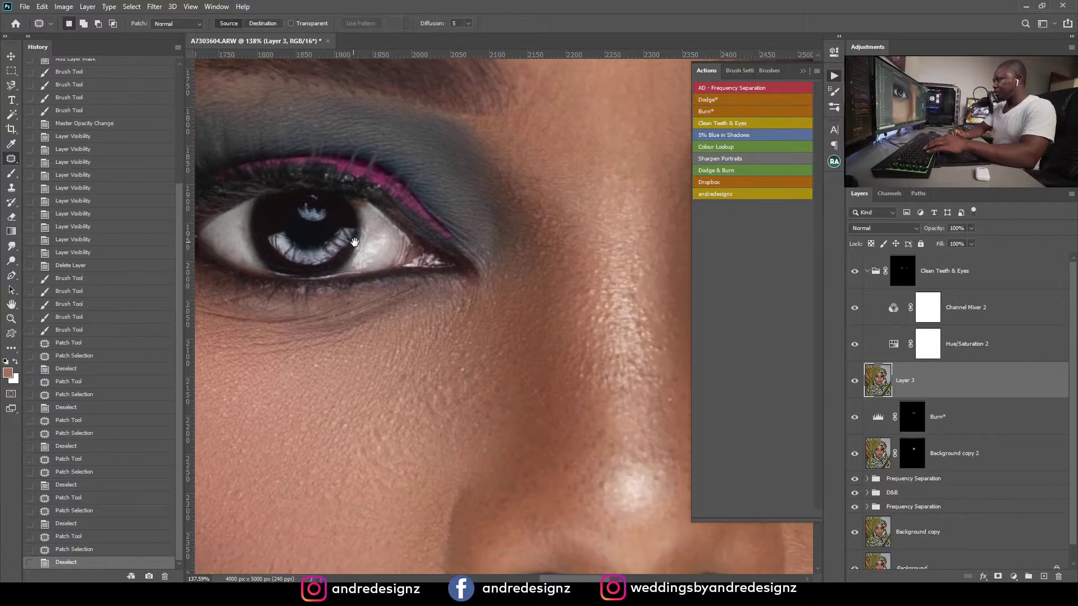
left_click_drag(500, 284, 344, 231)
left_click_drag(629, 303, 410, 281)
left_click_drag(353, 227, 393, 261)
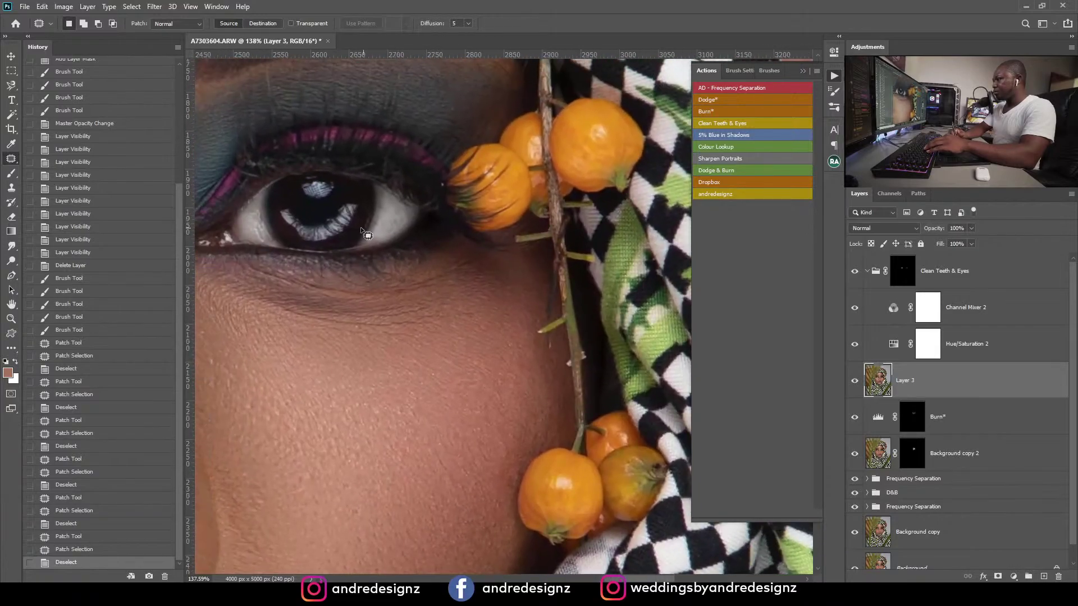
key("ctrl+d")
left_click_drag(392, 209, 397, 213)
left_click_drag(401, 220, 397, 213)
key("ctrl+d")
Step: Compare the portrait with the Clean Teeth & Eyes group hidden and shown, and inspect the whole face and jawline
scroll(363, 227, "down", 2)
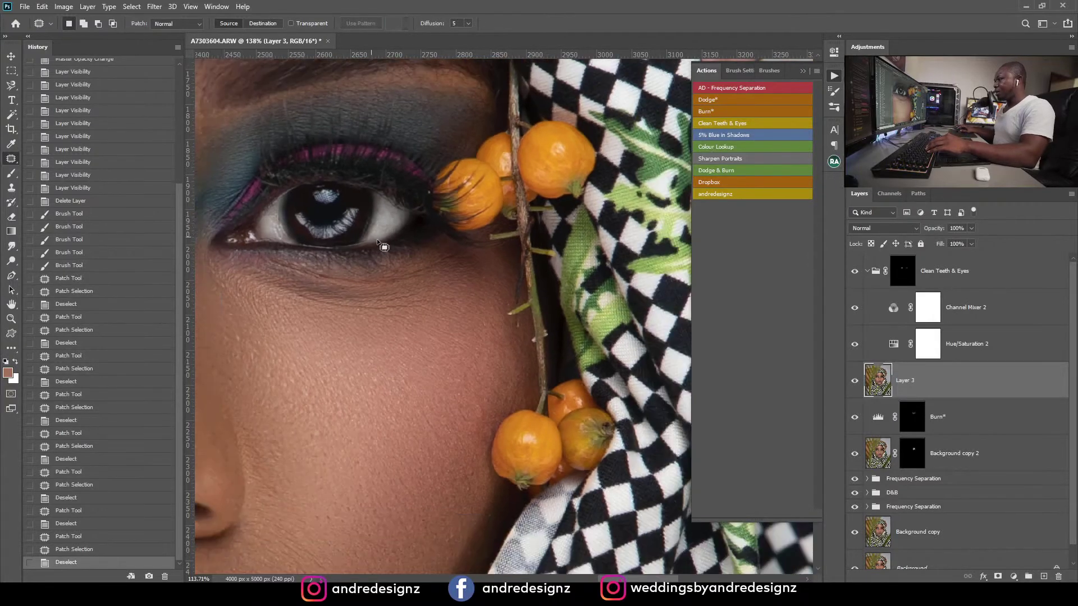
scroll(383, 247, "down", 5)
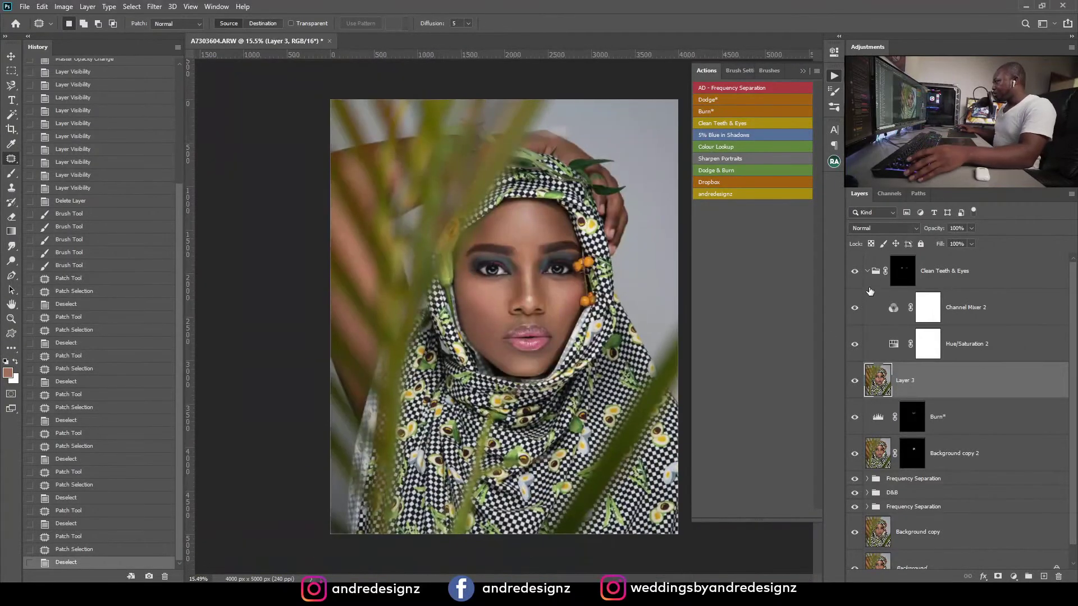
left_click(855, 273)
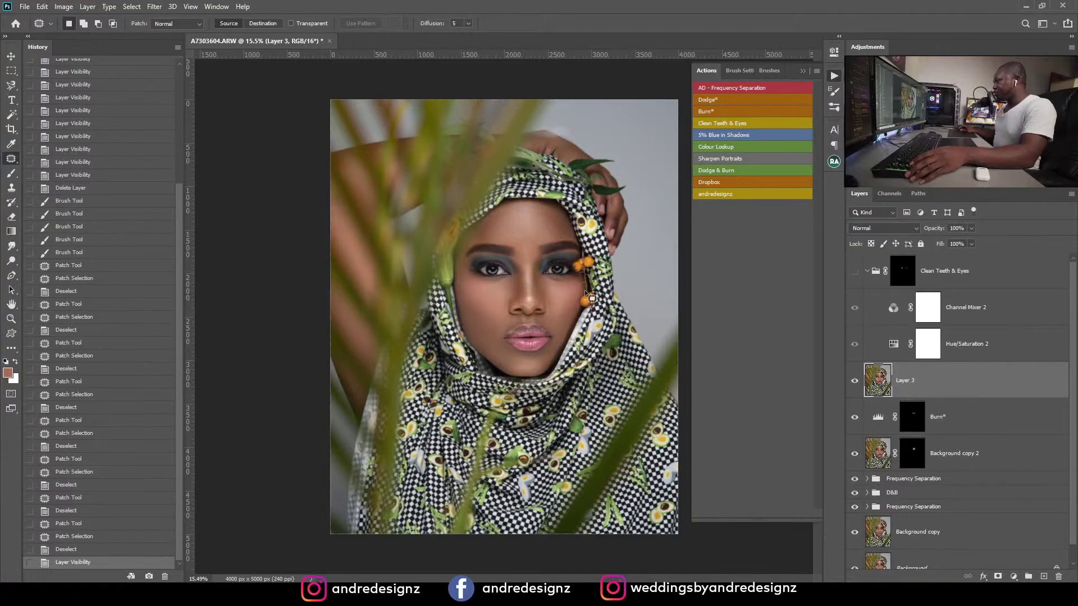
scroll(583, 293, "up", 4)
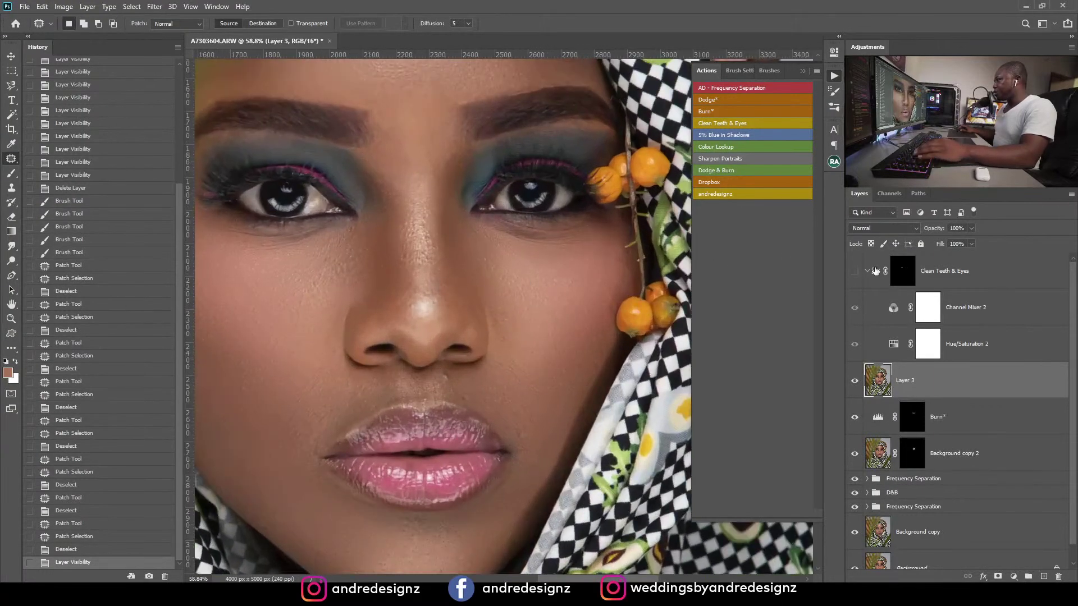
left_click(855, 273)
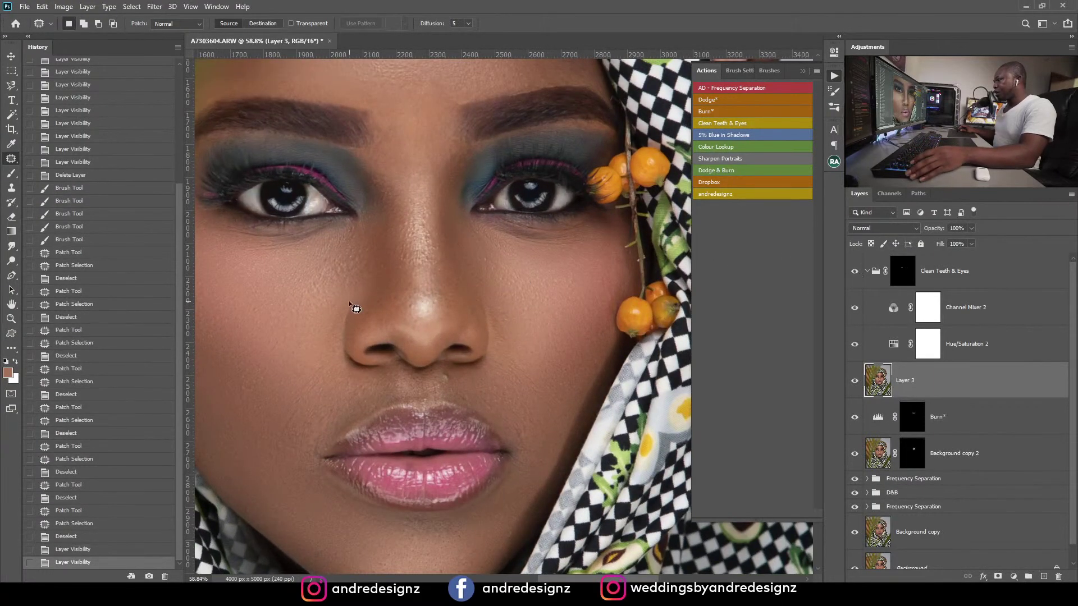
scroll(356, 309, "down", 4)
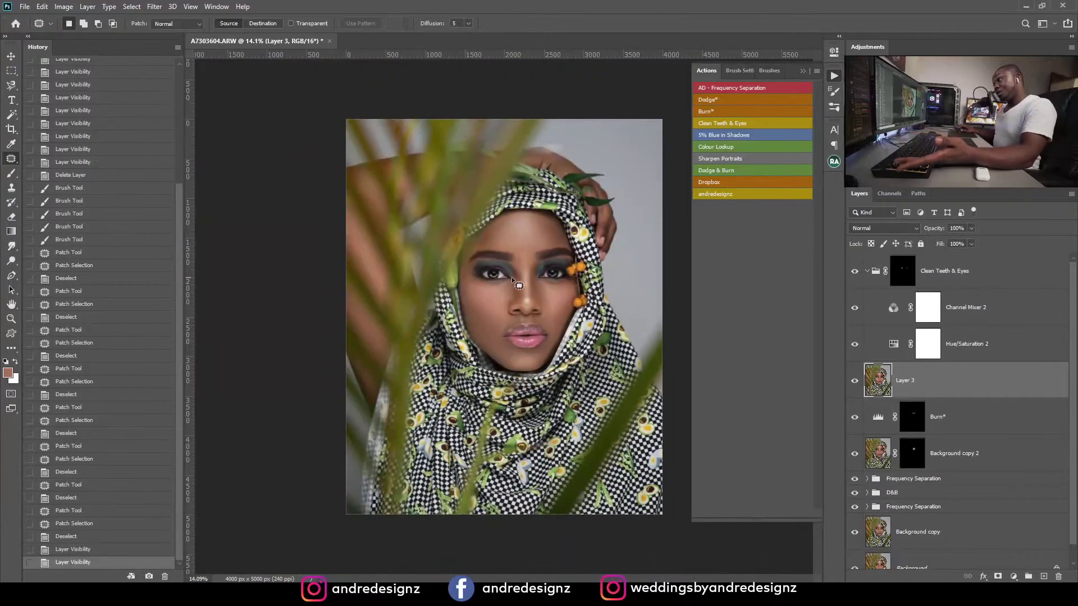
scroll(559, 290, "up", 3)
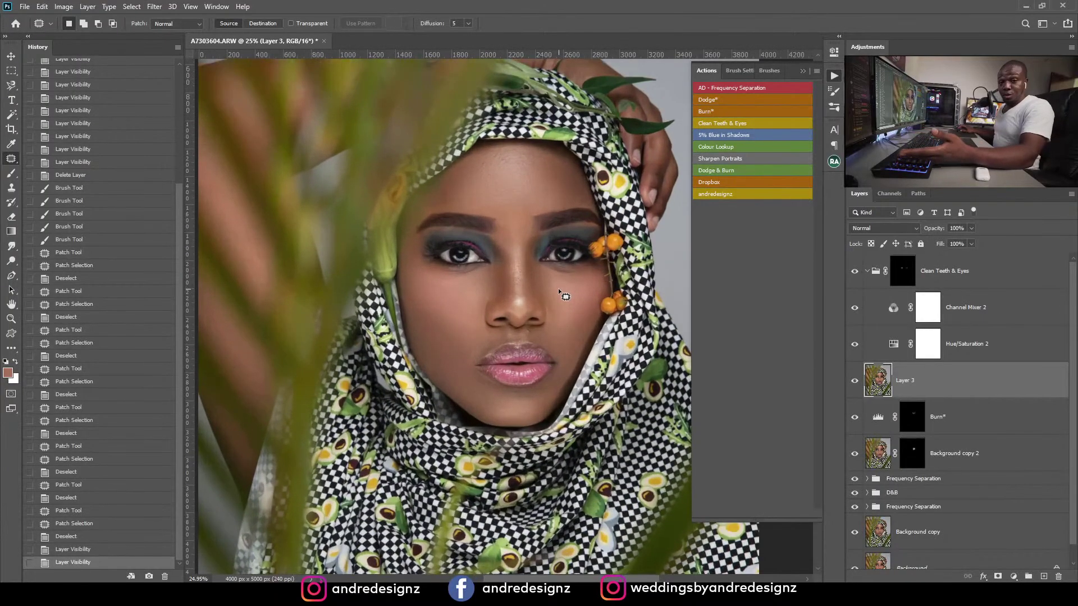
scroll(560, 290, "up", 1)
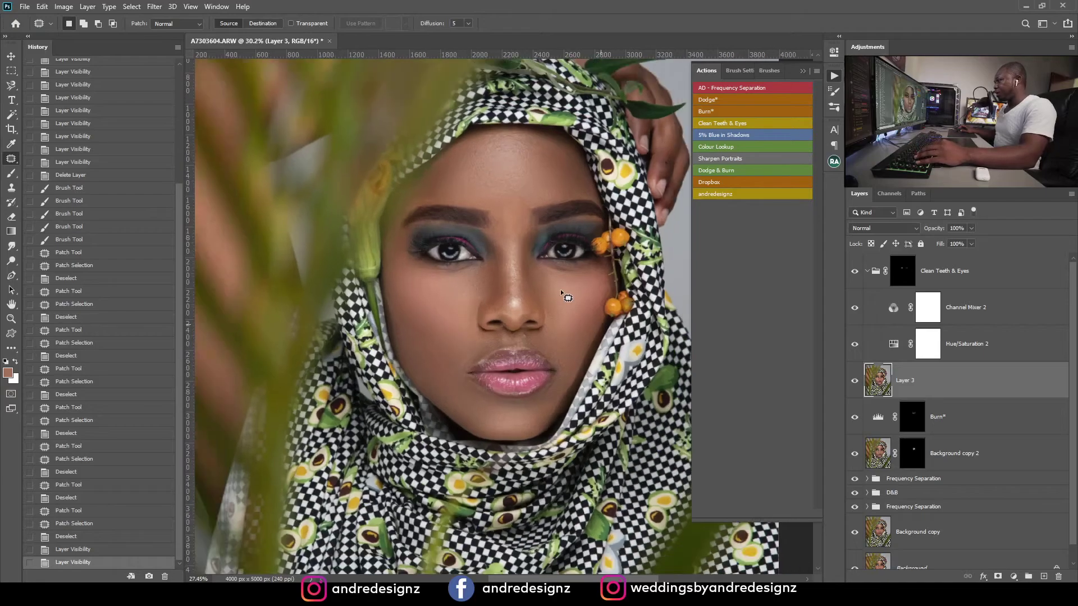
scroll(560, 290, "down", 4)
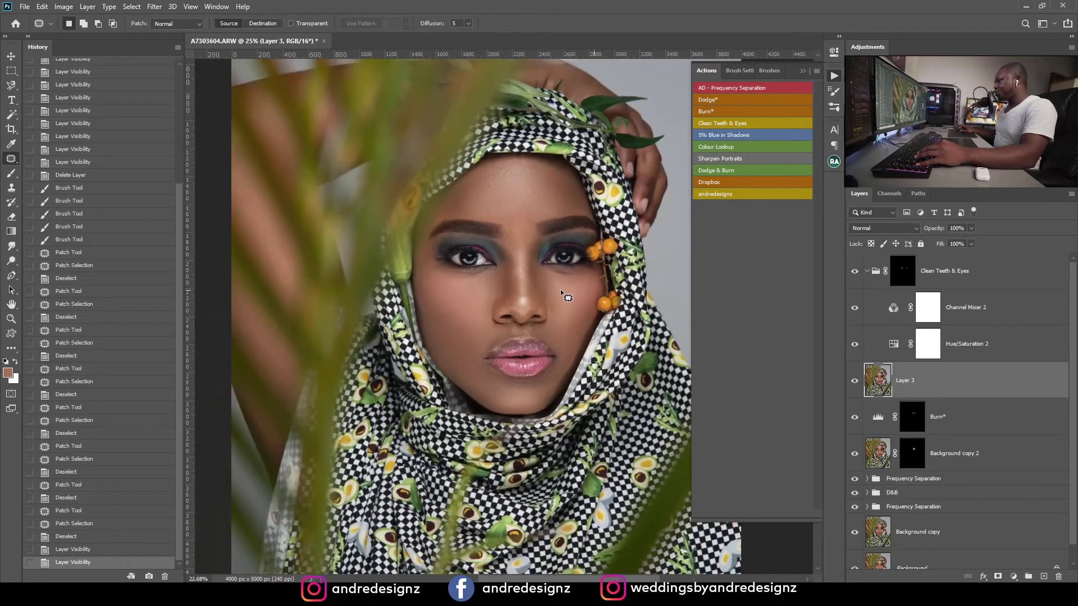
scroll(560, 290, "down", 1)
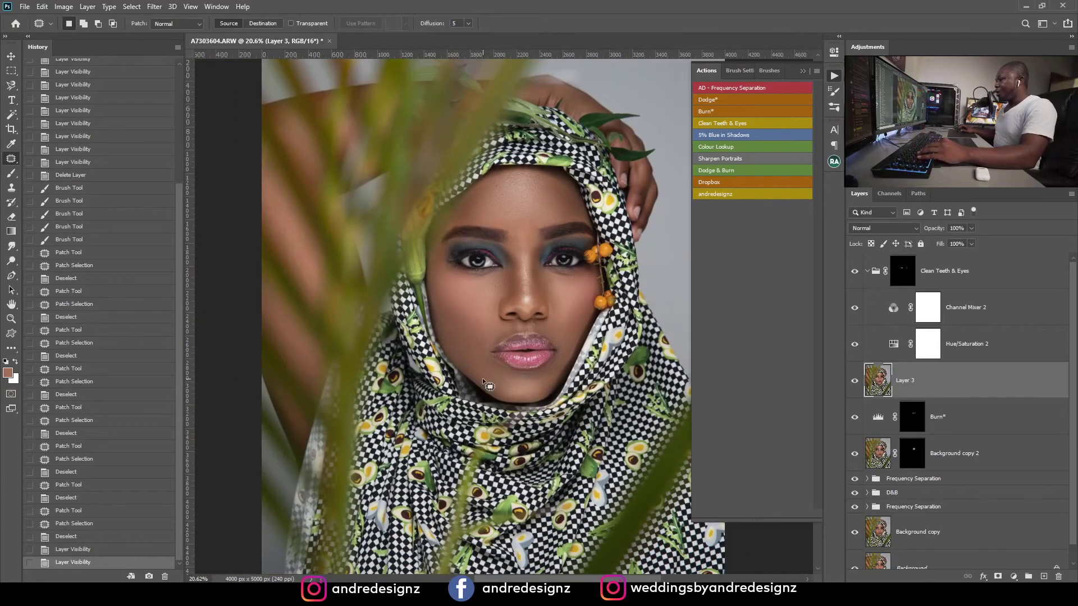
scroll(483, 378, "up", 15)
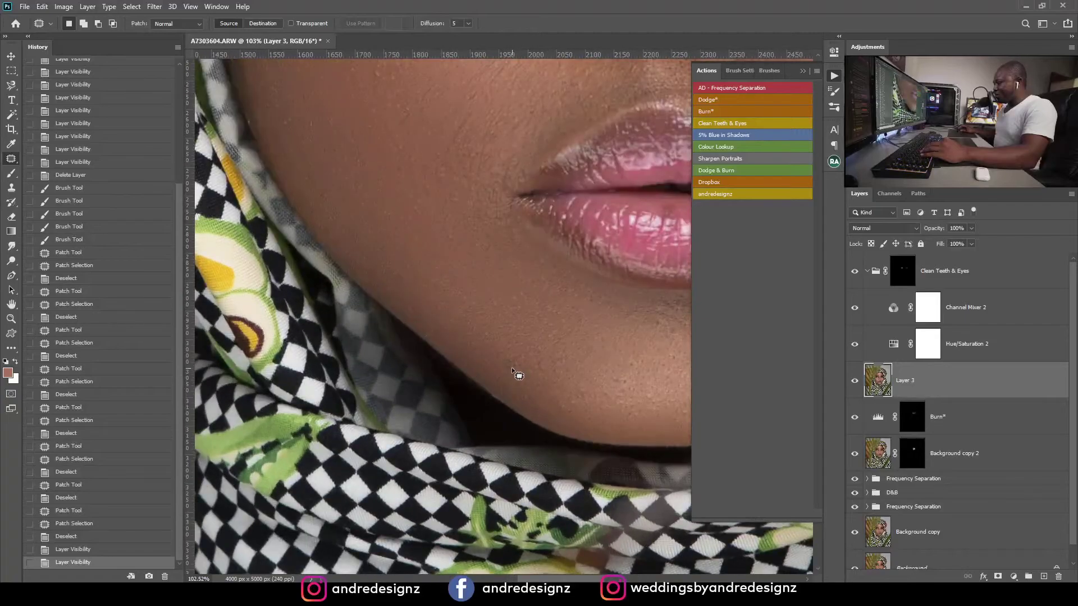
scroll(512, 369, "down", 15)
Step: Duplicate the Background layer, bring the copy to the front of the layer stack and give it a black mask
left_click(968, 454)
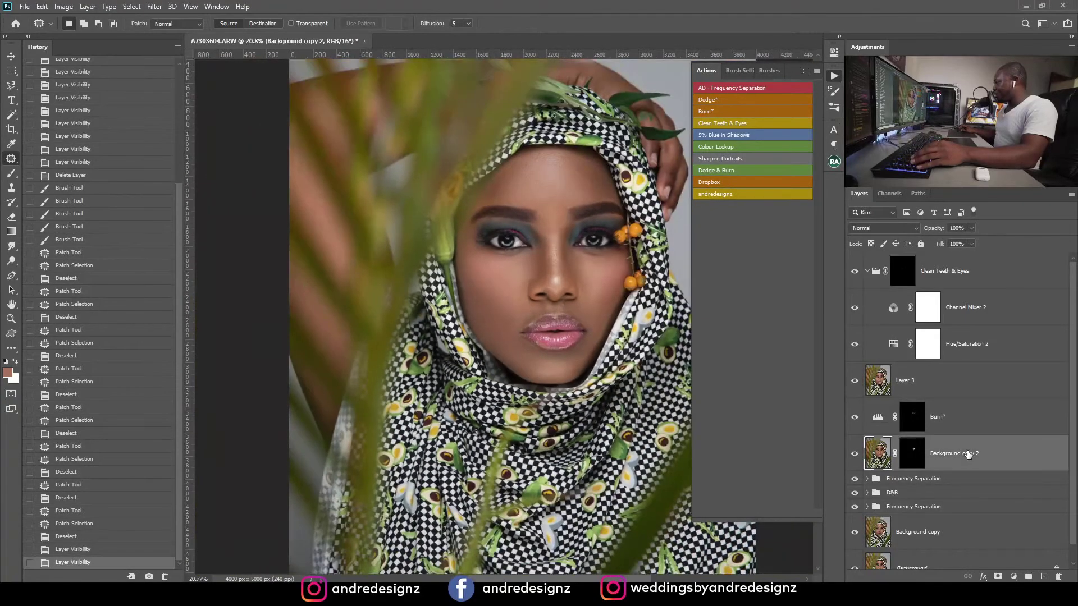
scroll(930, 444, "down", 1)
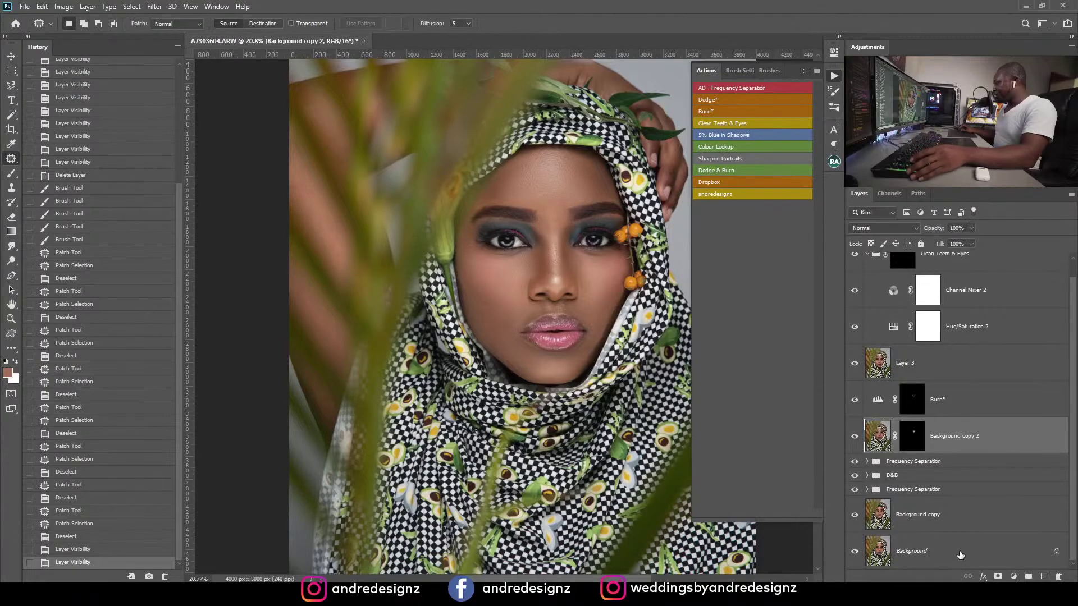
left_click(960, 554)
key("ctrl+j")
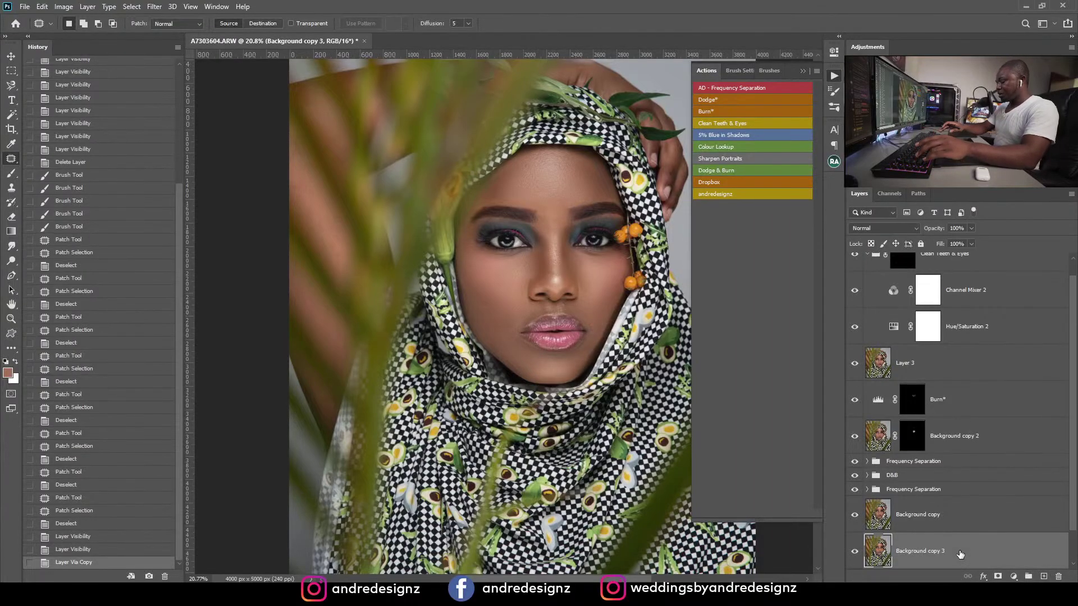
key("ctrl+shift+bracketright")
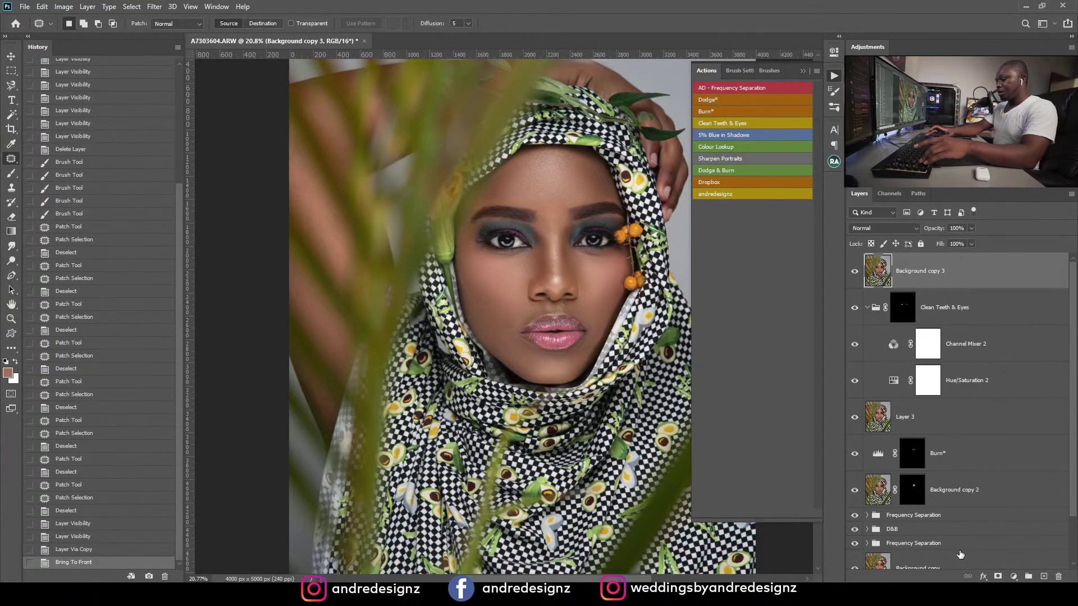
left_click(998, 577, "alt")
key("d")
Step: Set the brush flow to 100% and paint a small spot on the lower jaw white in the mask
scroll(500, 359, "up", 8)
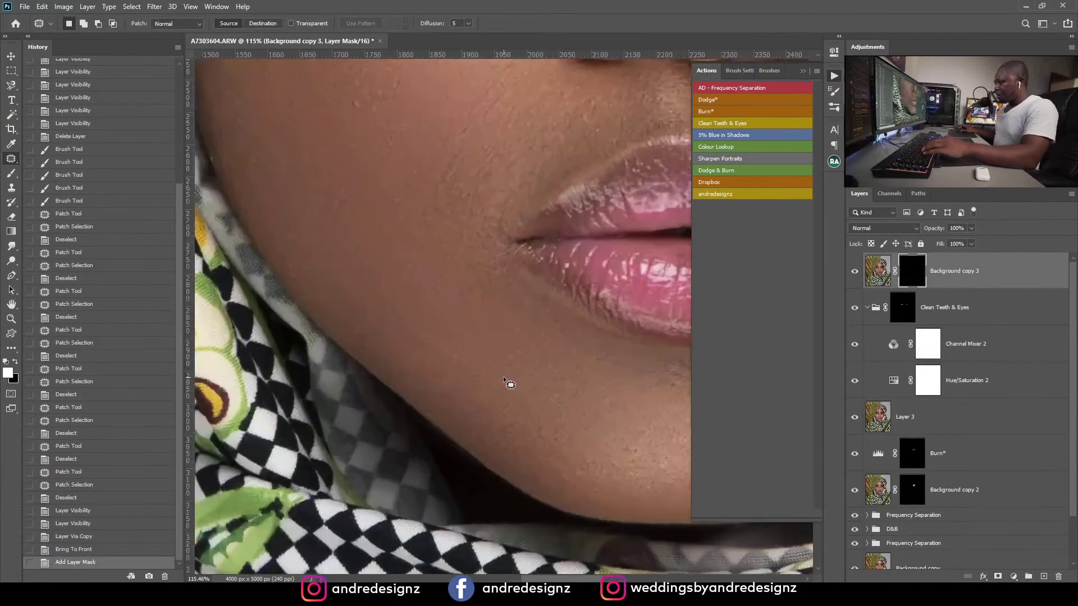
key("b")
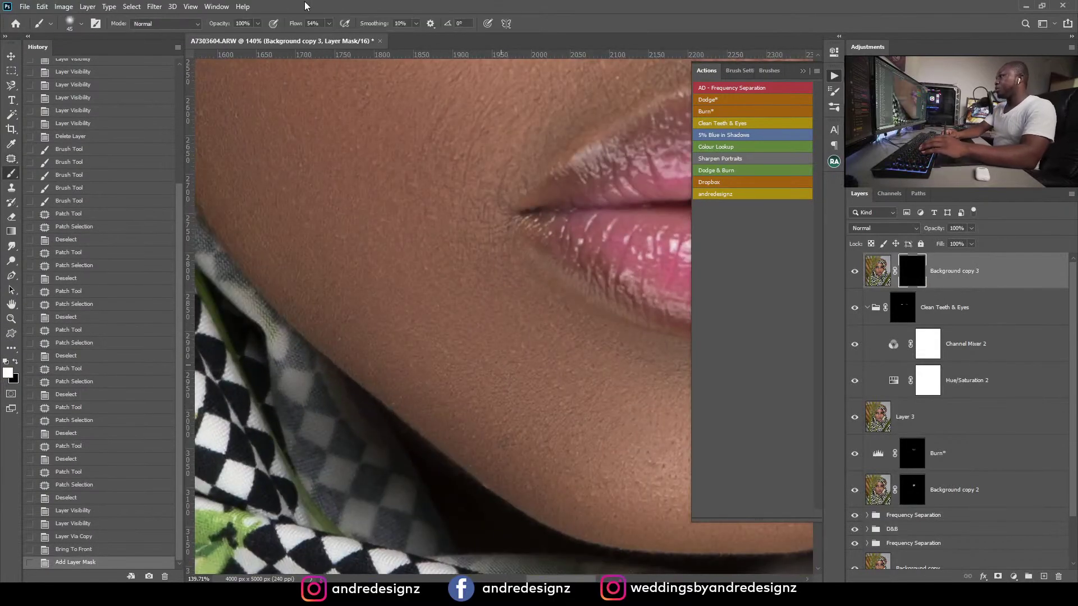
left_click(328, 24)
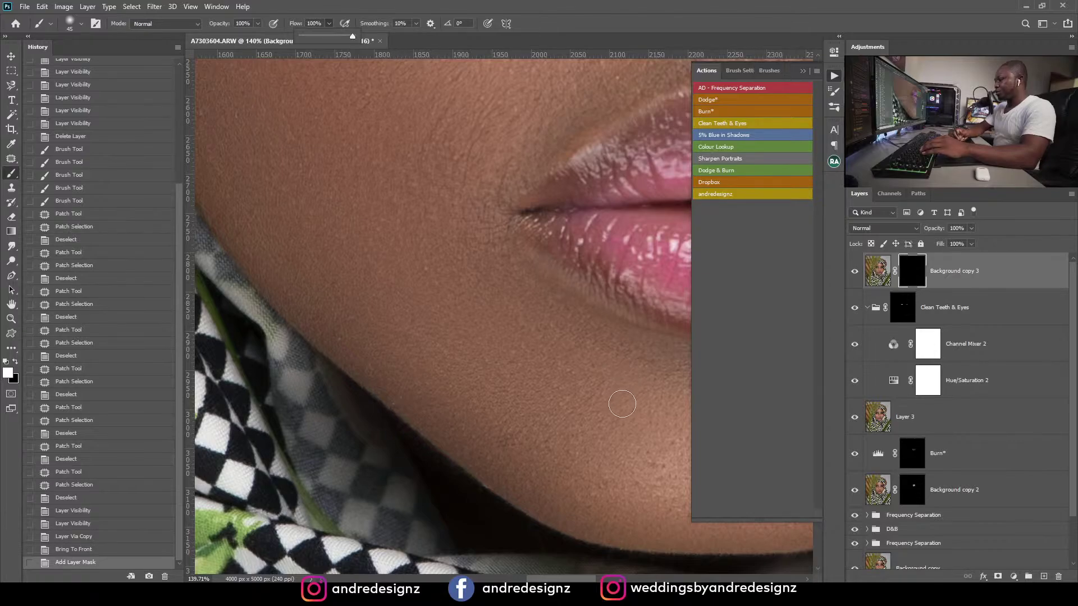
mouse_move(510, 440)
left_mouse_down()
mouse_move(500, 442)
mouse_move(511, 444)
left_mouse_up()
Step: Paint the small natural mark on the upper forehead back in through the Background copy's mask
left_click_drag(486, 308, 544, 465)
left_click_drag(513, 224, 485, 389)
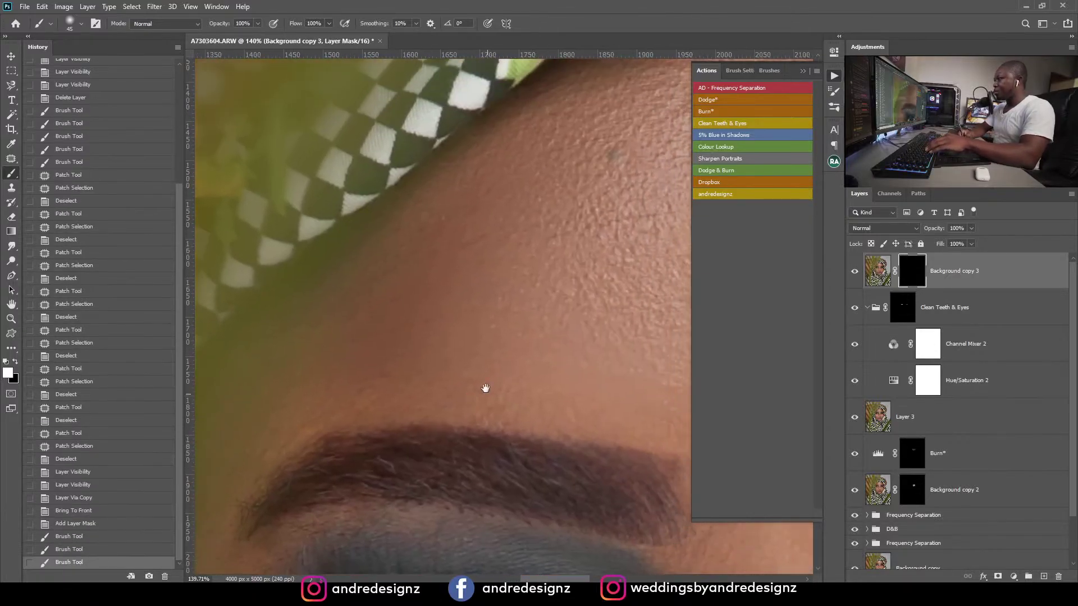
left_click_drag(656, 241, 453, 406)
left_click_drag(380, 361, 413, 397)
left_click_drag(326, 337, 406, 361)
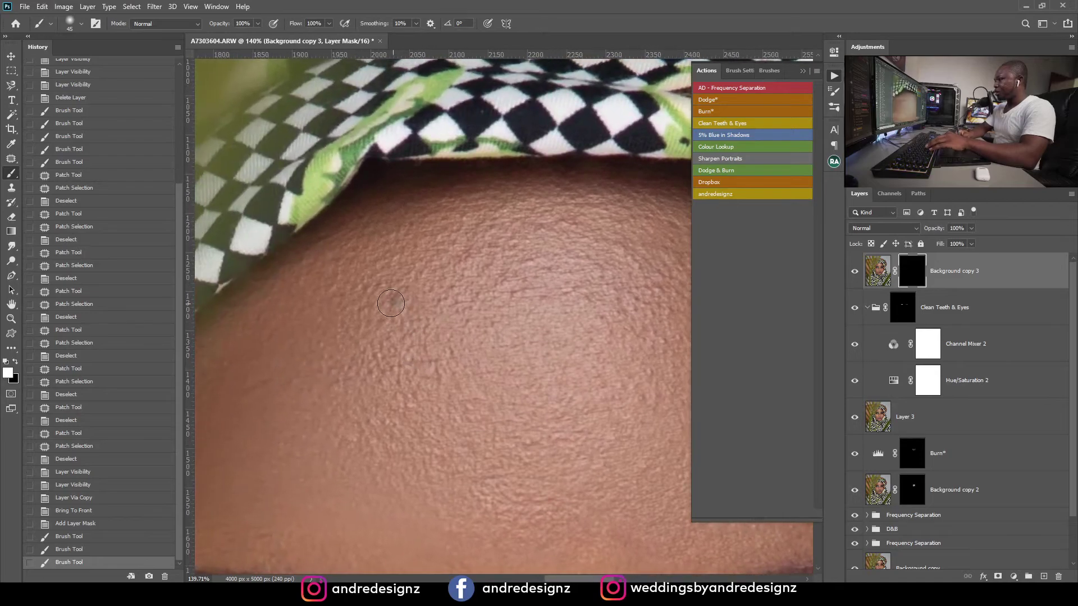
left_click_drag(391, 303, 408, 304)
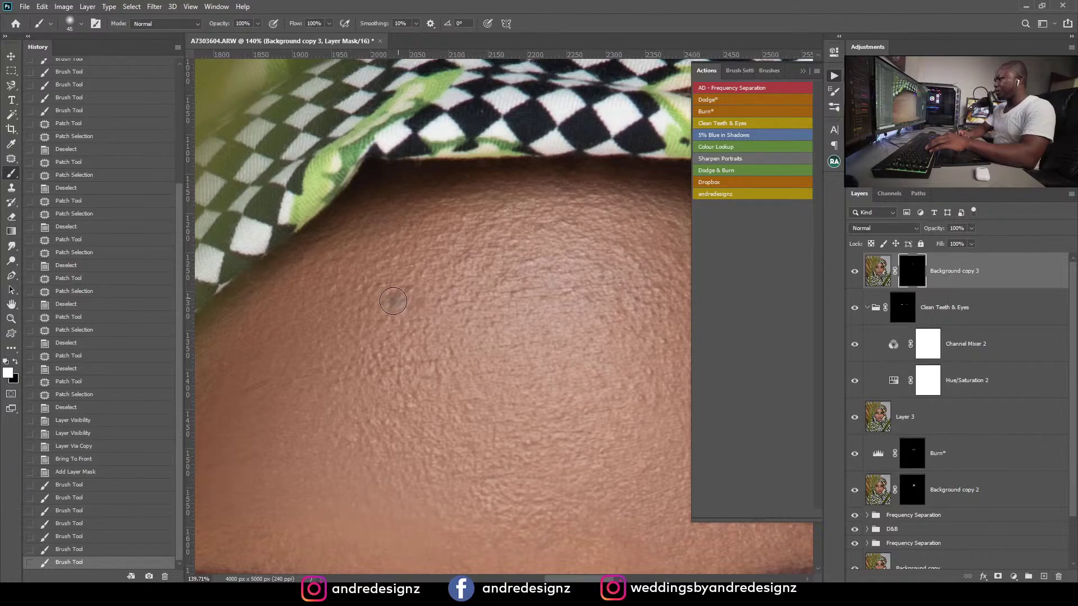
left_click(393, 302)
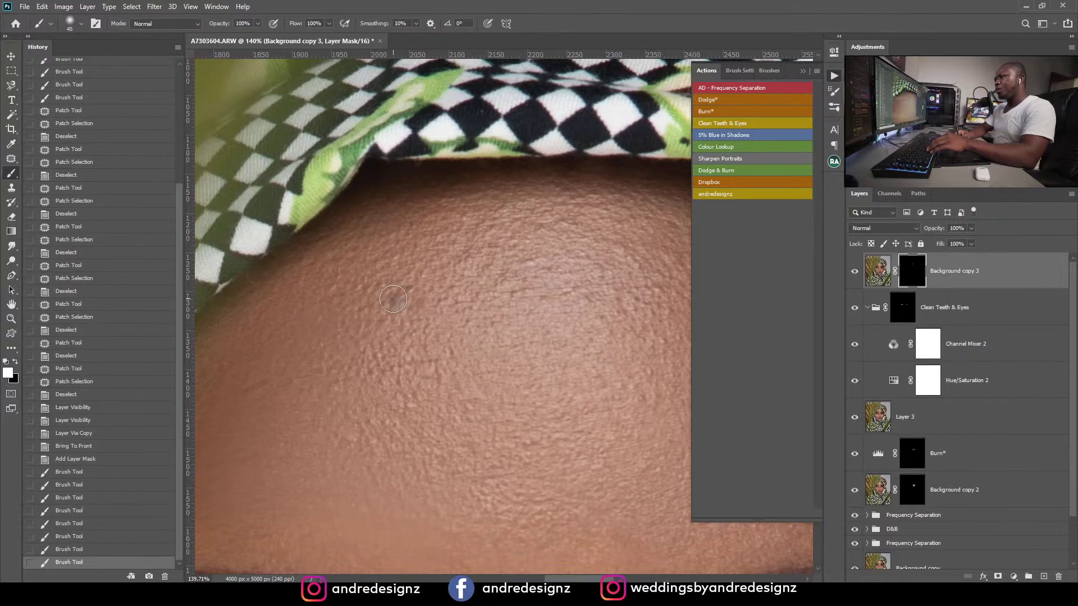
Step: Paint the small natural mark between the nose and upper lip back in through the mask
scroll(464, 324, "down", 10)
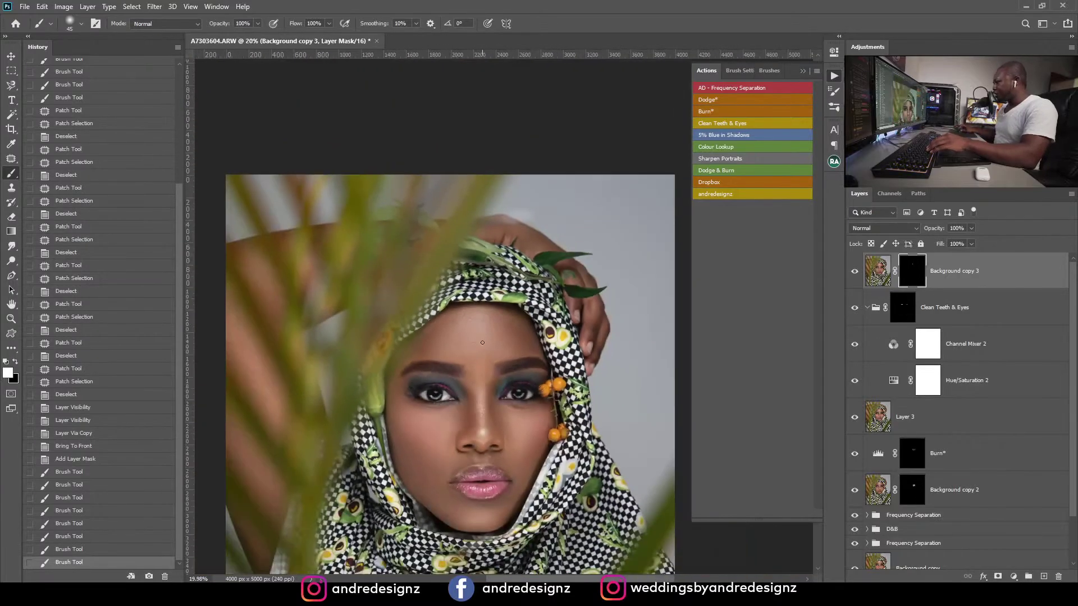
scroll(482, 342, "up", 5)
scroll(558, 435, "down", 3)
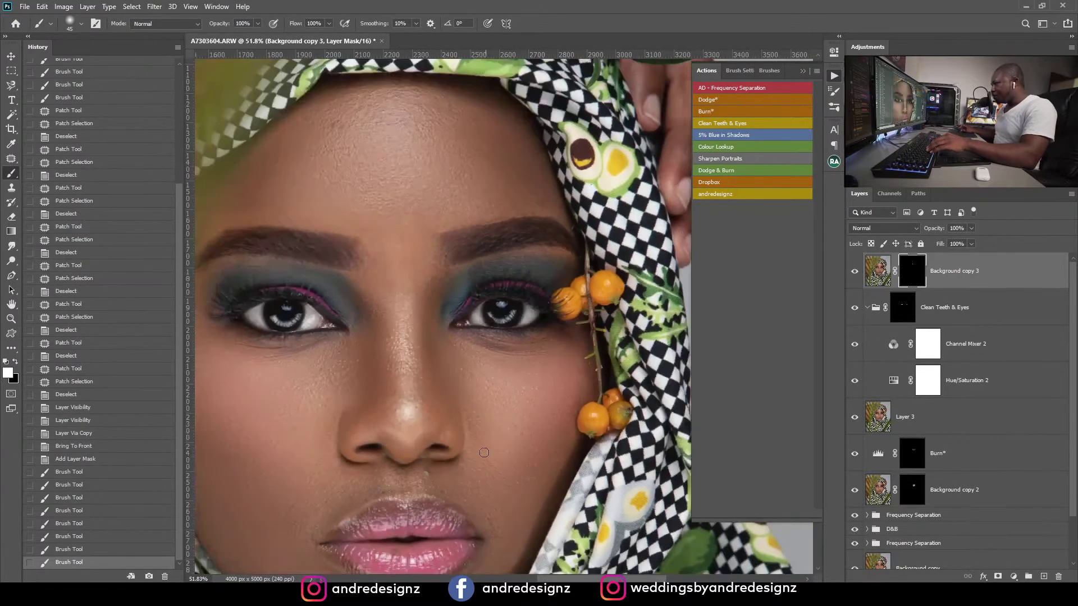
scroll(457, 486, "up", 6)
left_click(436, 478)
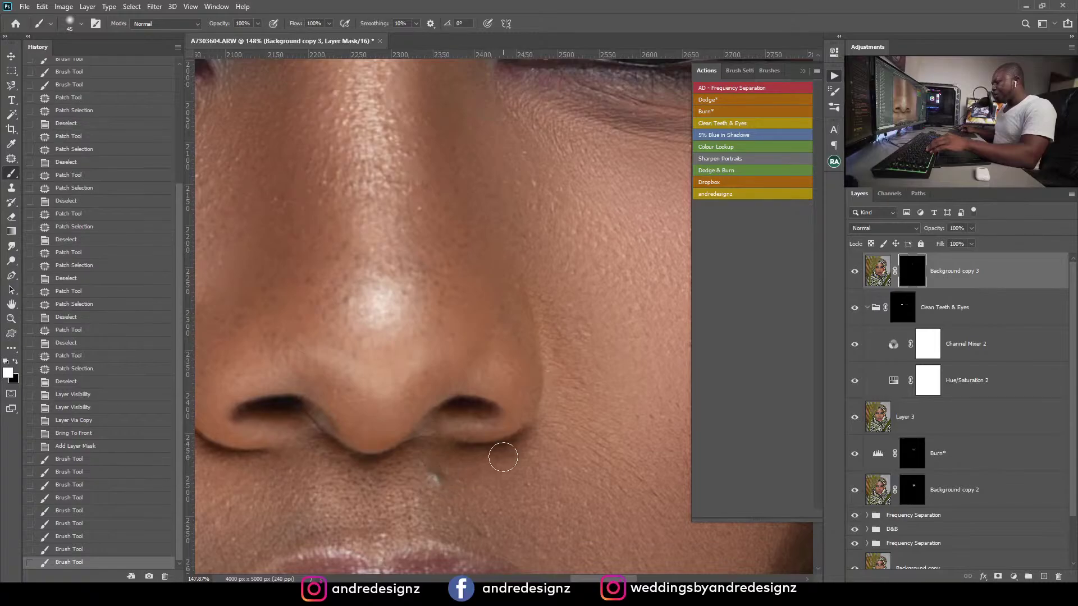
Step: Touch up the mask with another dab just below the berry-side nostril to reveal more original skin
scroll(503, 452, "down", 4)
scroll(468, 349, "down", 1)
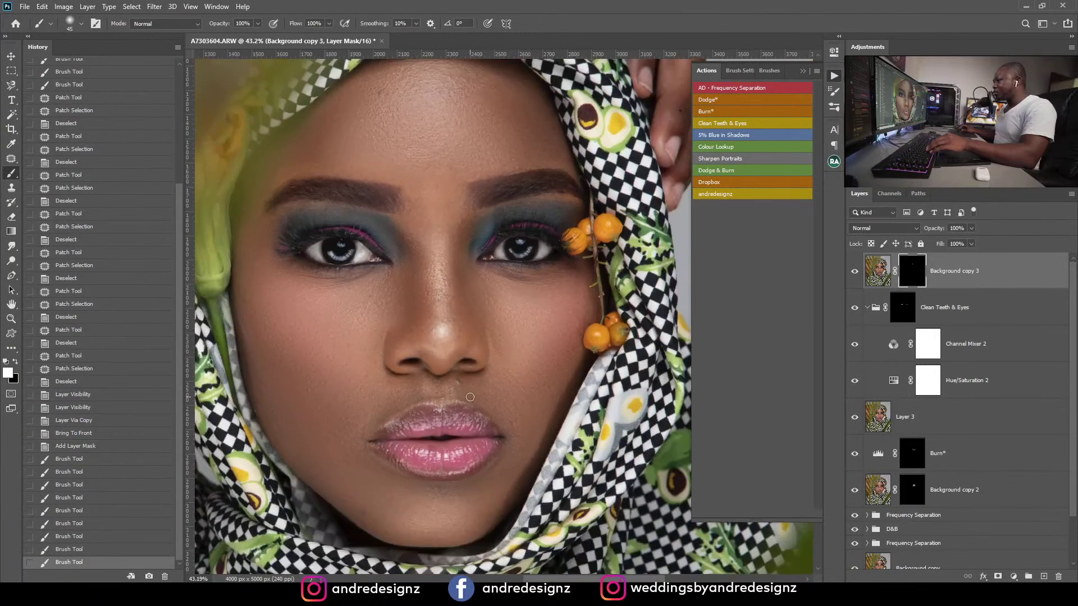
scroll(449, 359, "up", 4)
scroll(442, 344, "down", 2)
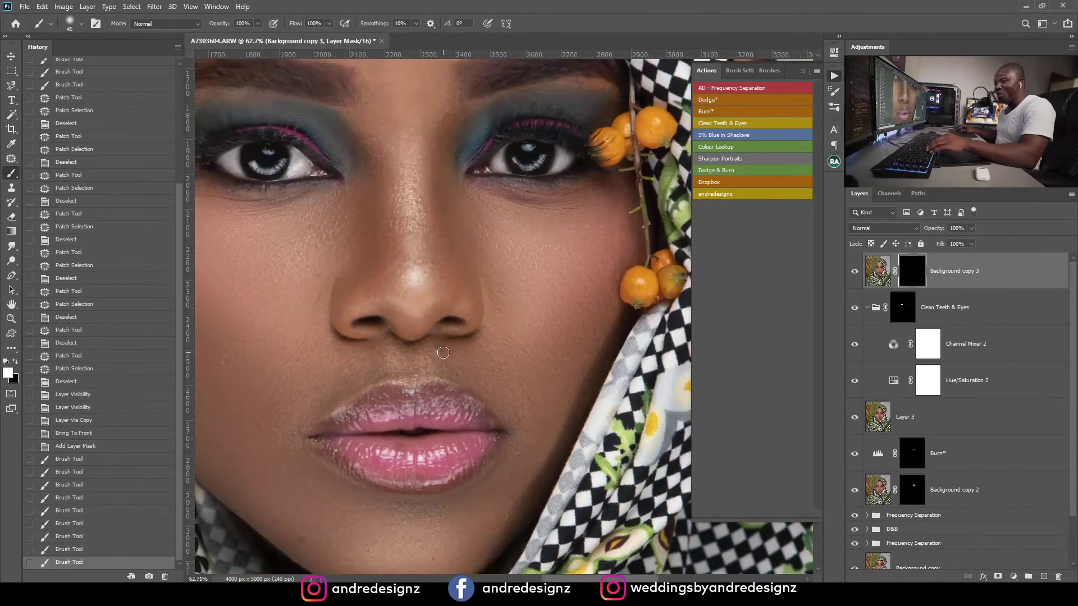
scroll(443, 353, "down", 2)
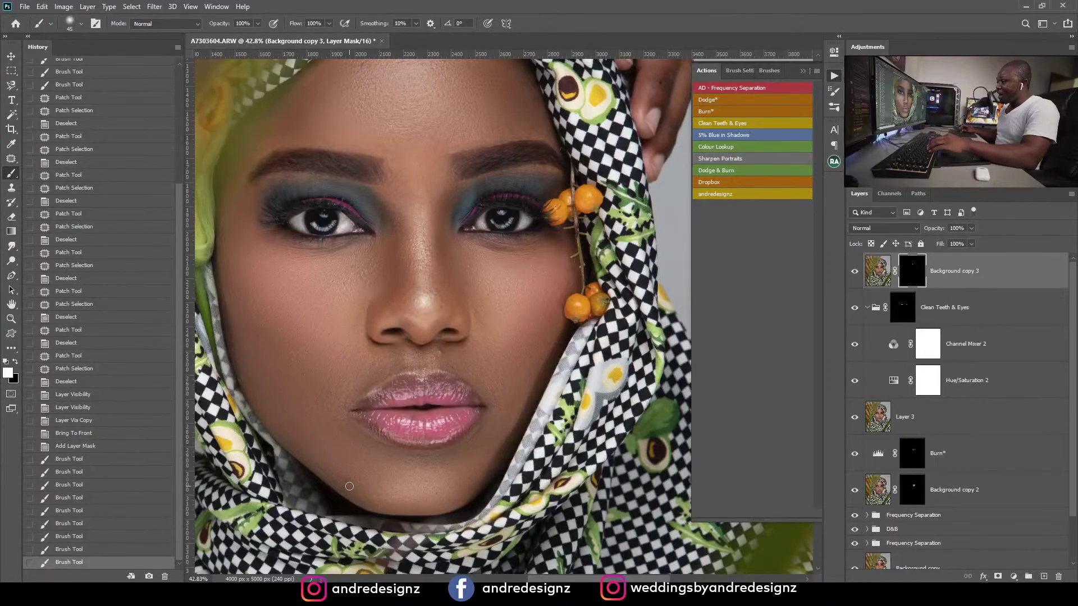
scroll(456, 357, "up", 4)
left_click(446, 343)
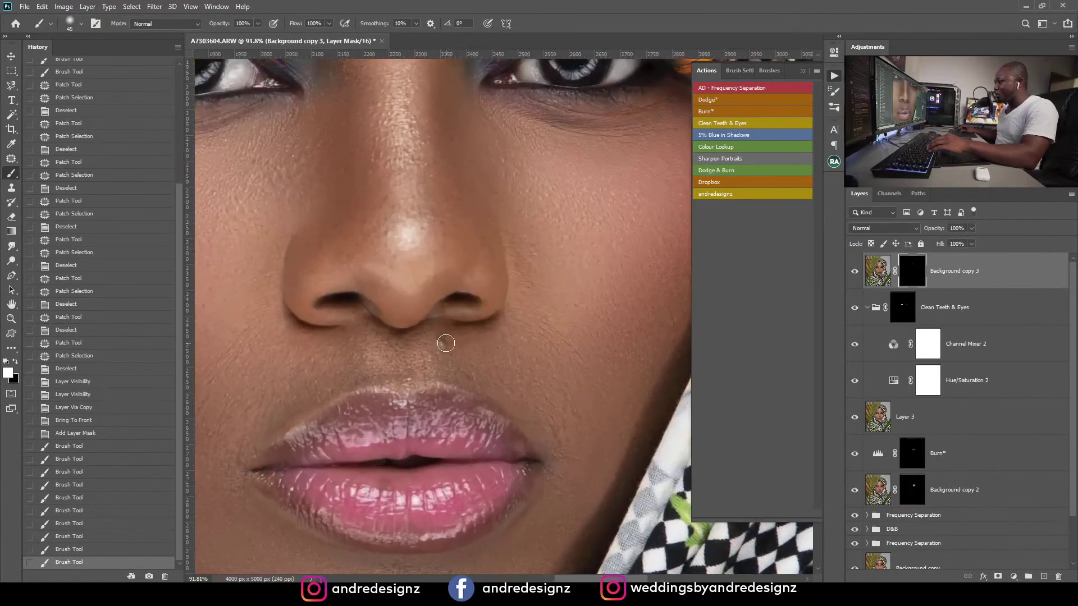
Step: Switch to the photographer's Instagram profile in Chrome and view the sunglasses and pink-background portrait posts
scroll(445, 343, "down", 5)
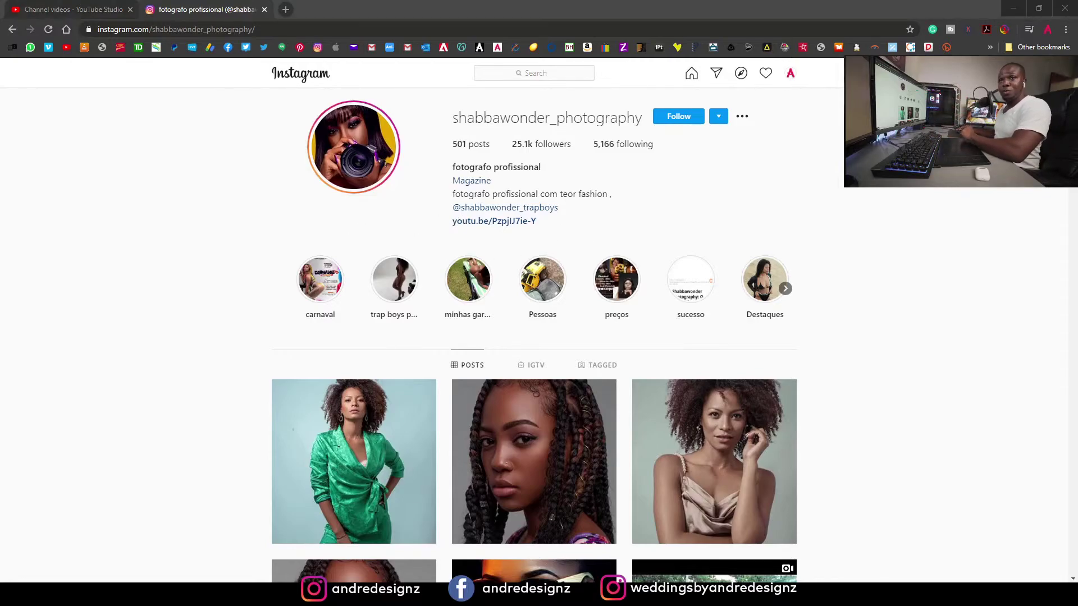
scroll(507, 341, "down", 8)
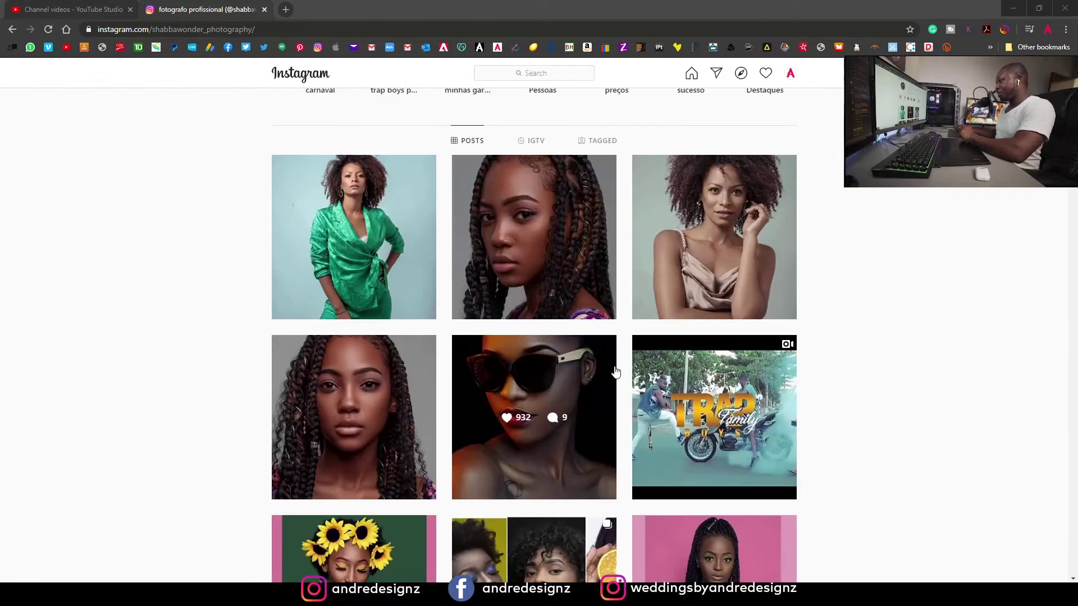
left_click(558, 195)
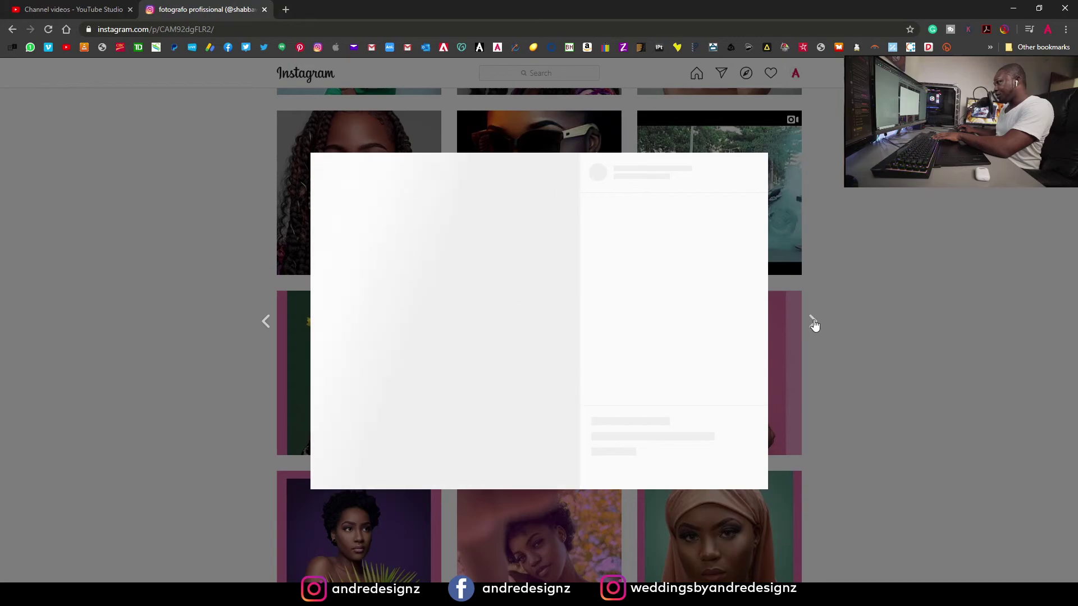
left_click(854, 303)
left_click(566, 209)
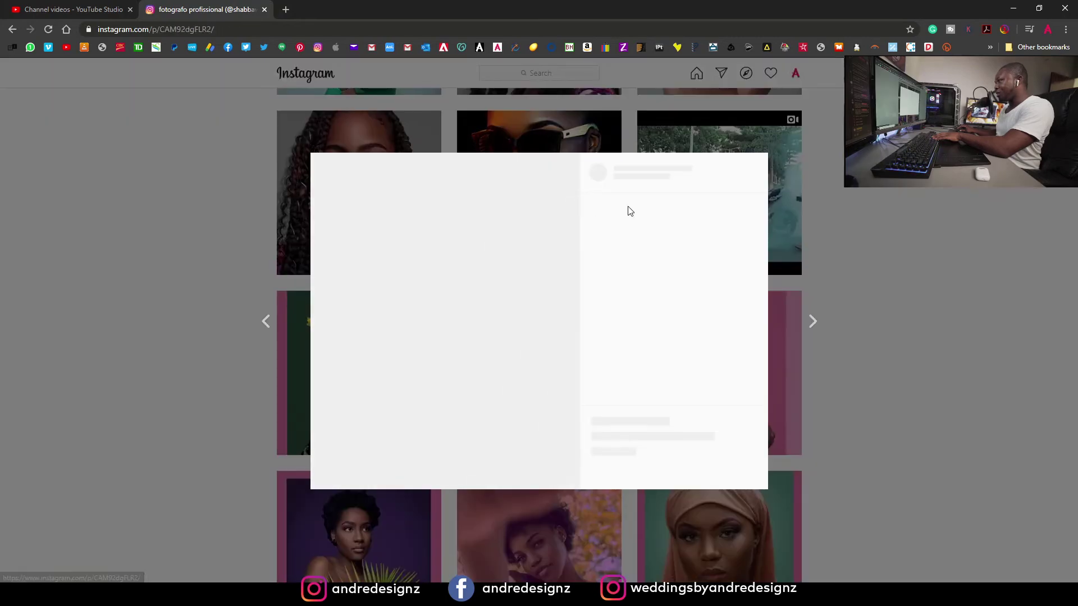
left_click(847, 270)
scroll(750, 186, "down", 3)
left_click(750, 173)
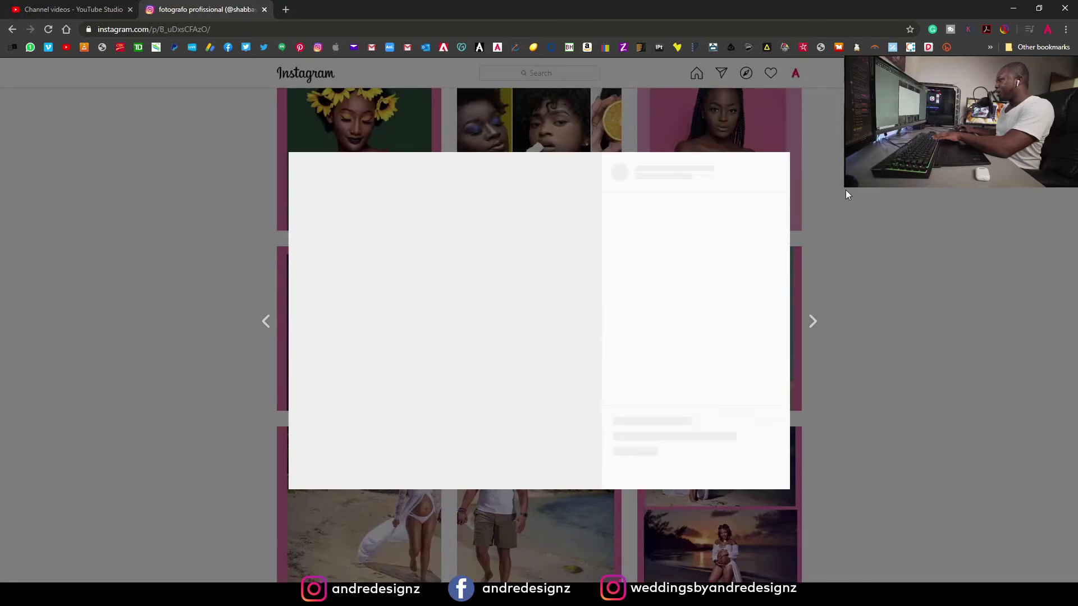
left_click(877, 211)
Step: View the profile's post of the woman holding a palm leaf against a purple background
scroll(691, 304, "down", 6)
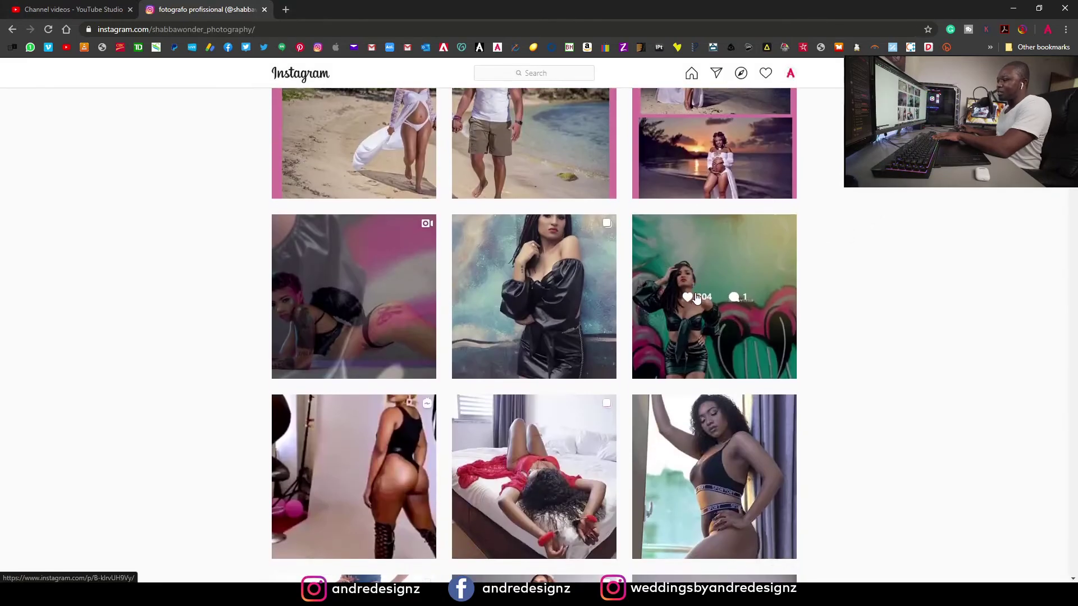
scroll(691, 303, "up", 9)
scroll(634, 303, "down", 1)
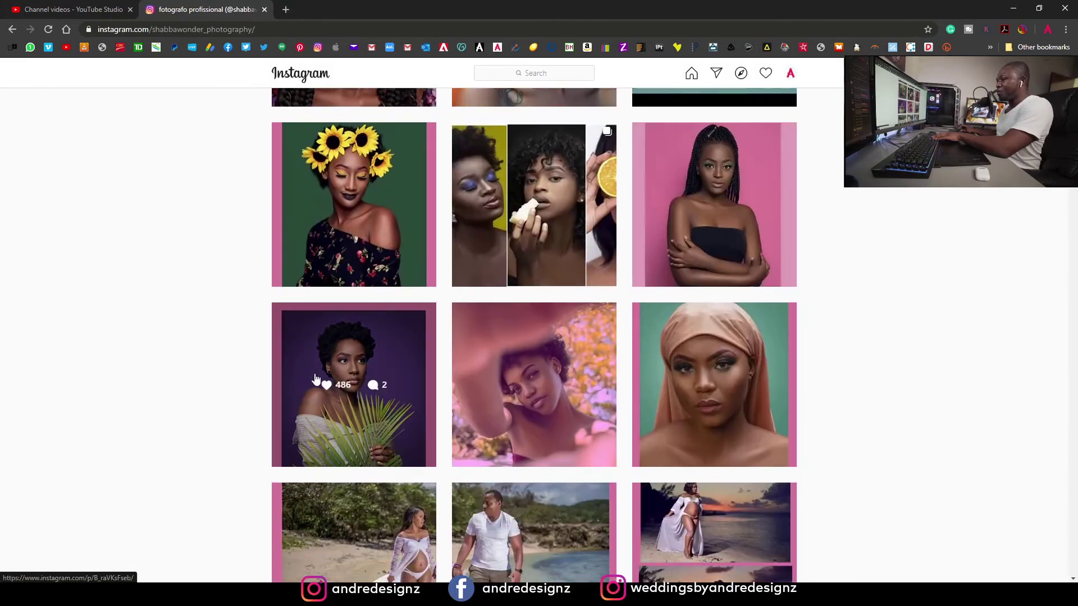
left_click(369, 367)
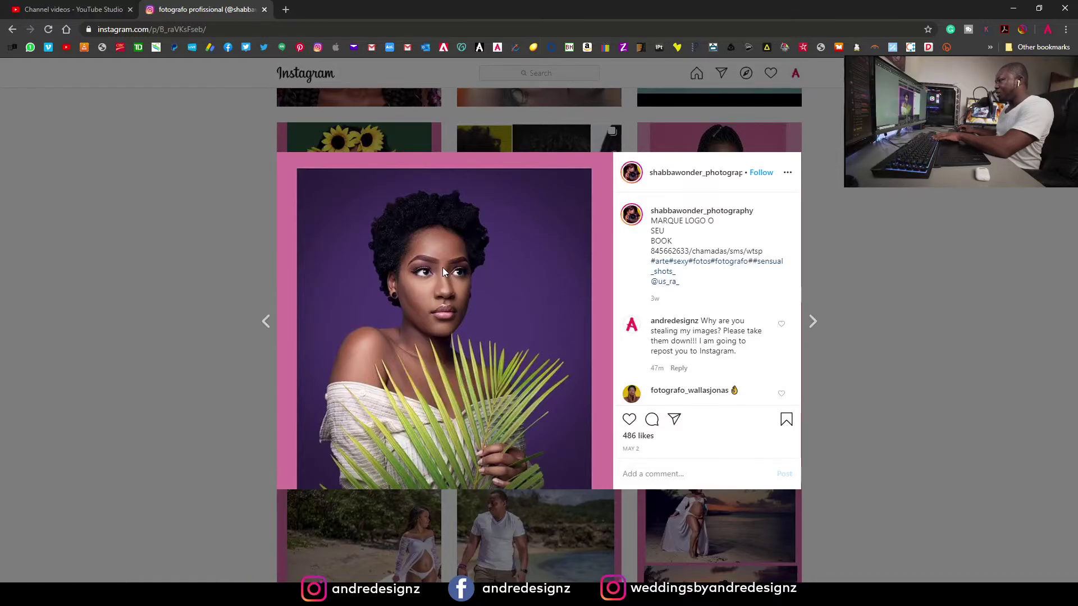
key("Escape")
Step: Look at the profile's posts of the couple walking on the beach
scroll(654, 320, "down", 6)
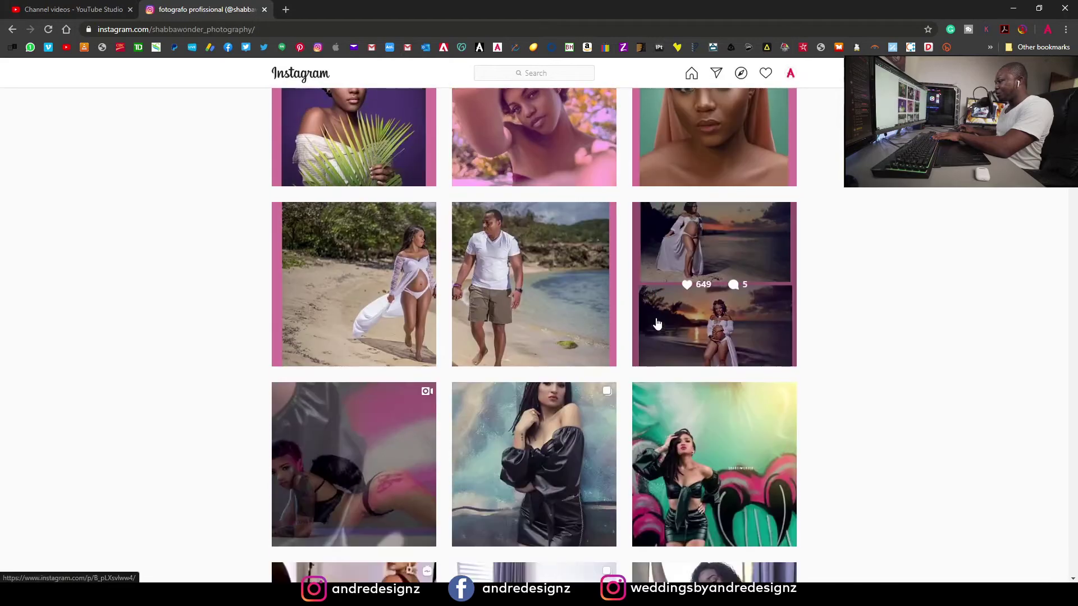
left_click(530, 233)
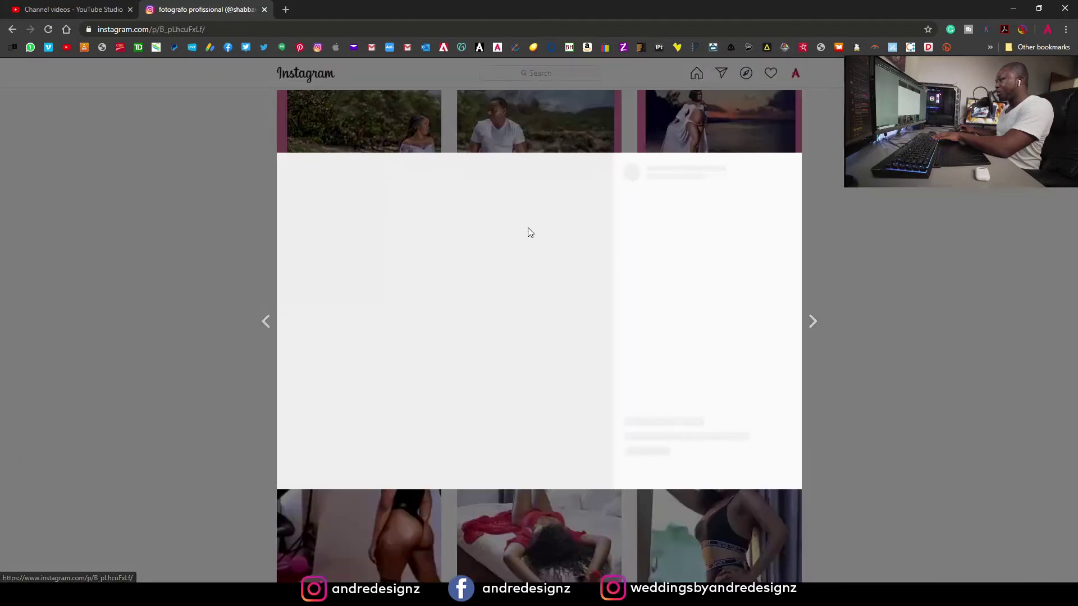
left_click(157, 184)
left_click(493, 203)
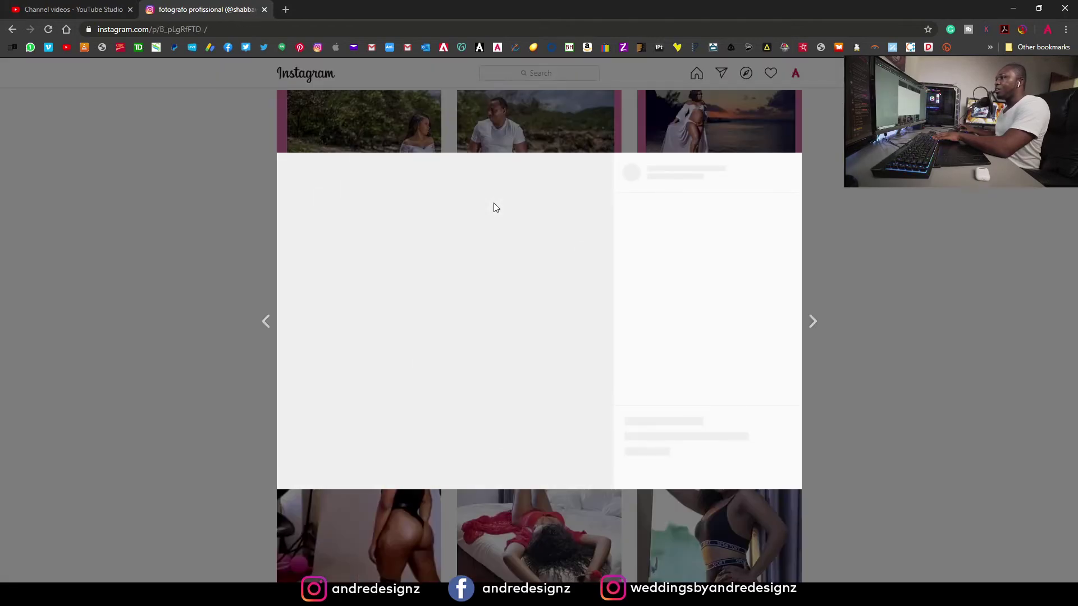
key("Escape")
Step: Play the photographer's current Instagram story and close it
scroll(699, 260, "down", 5)
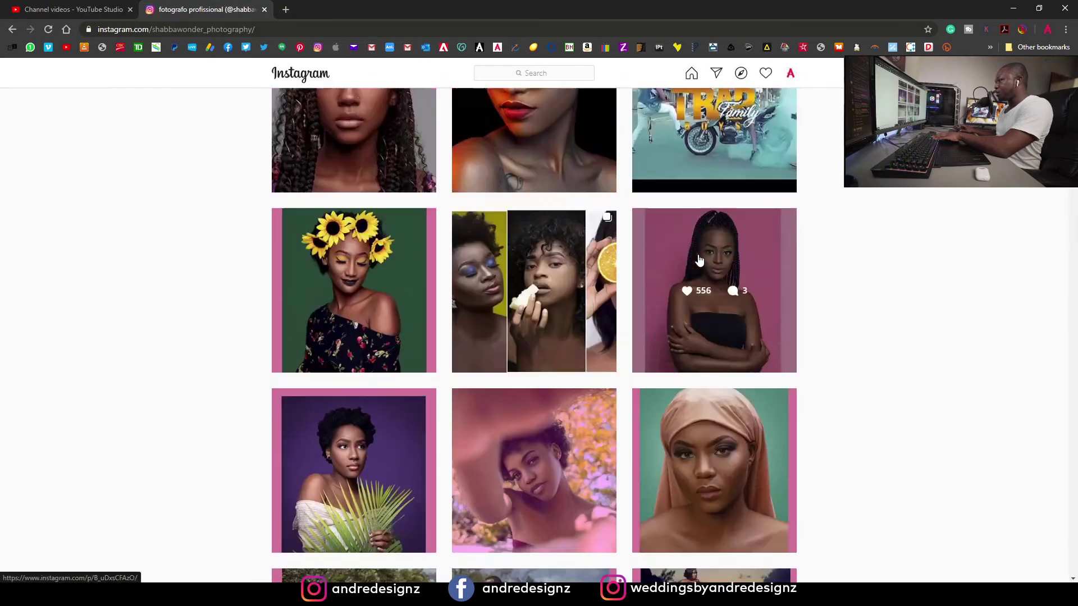
scroll(698, 260, "up", 5)
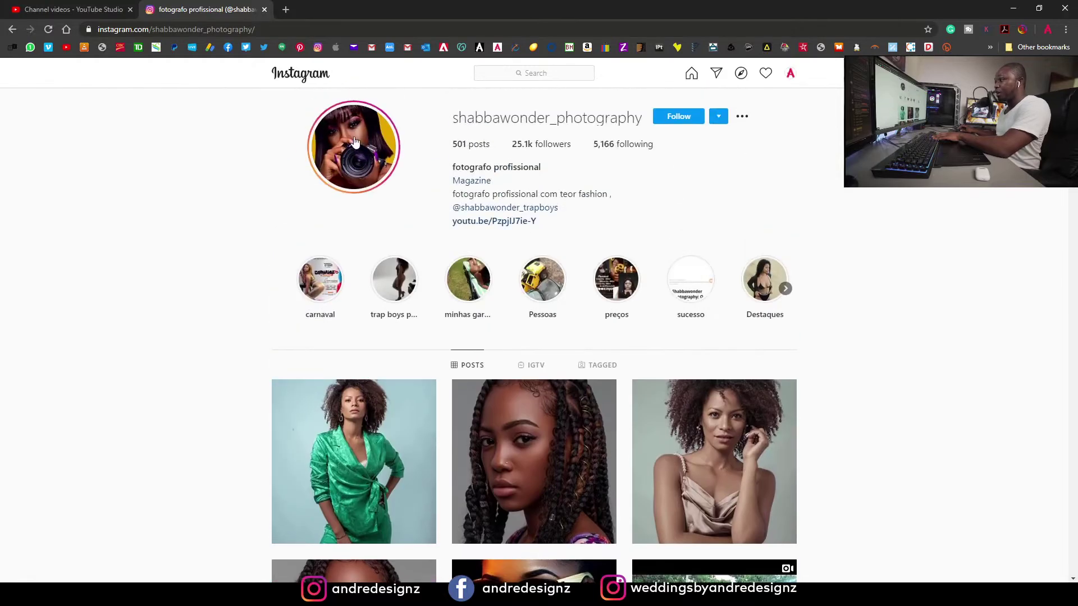
left_click(355, 142)
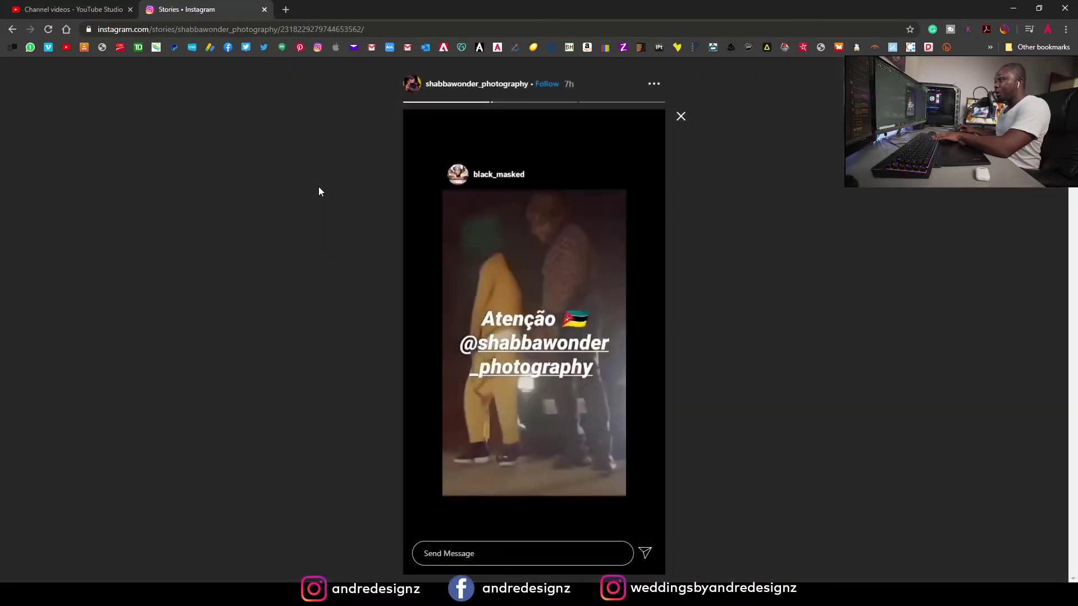
left_click(681, 116)
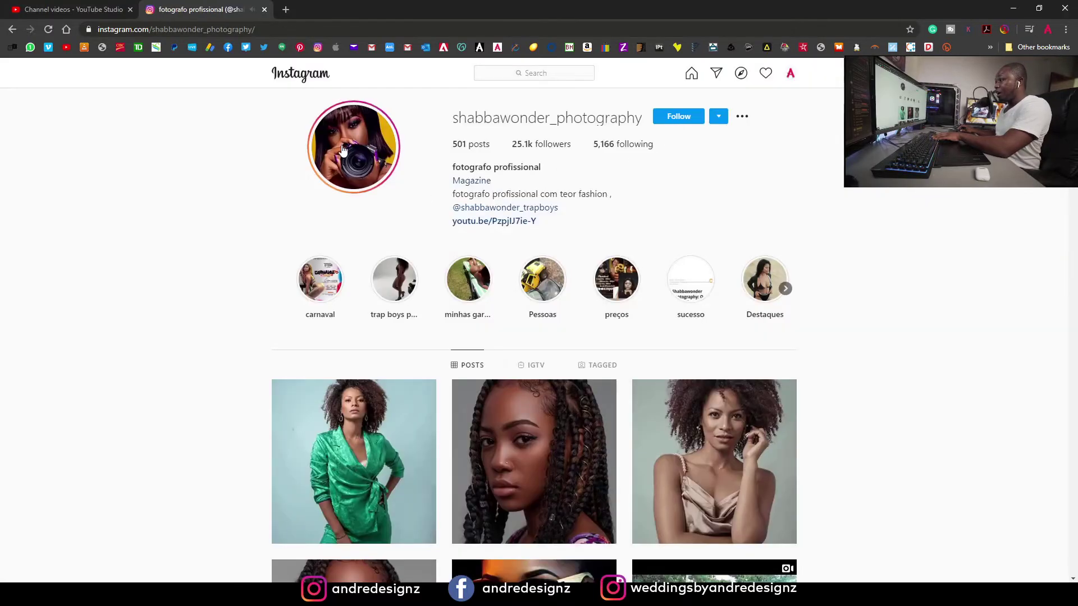
Step: View both images of the portrait collage post that includes the orange slice
scroll(448, 172, "down", 10)
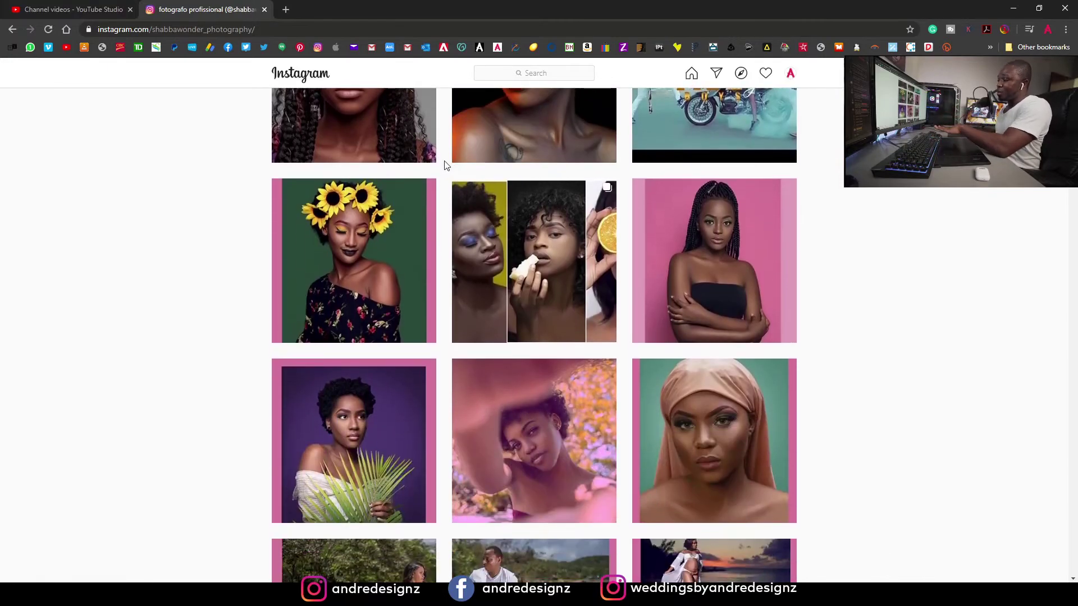
left_click(561, 214)
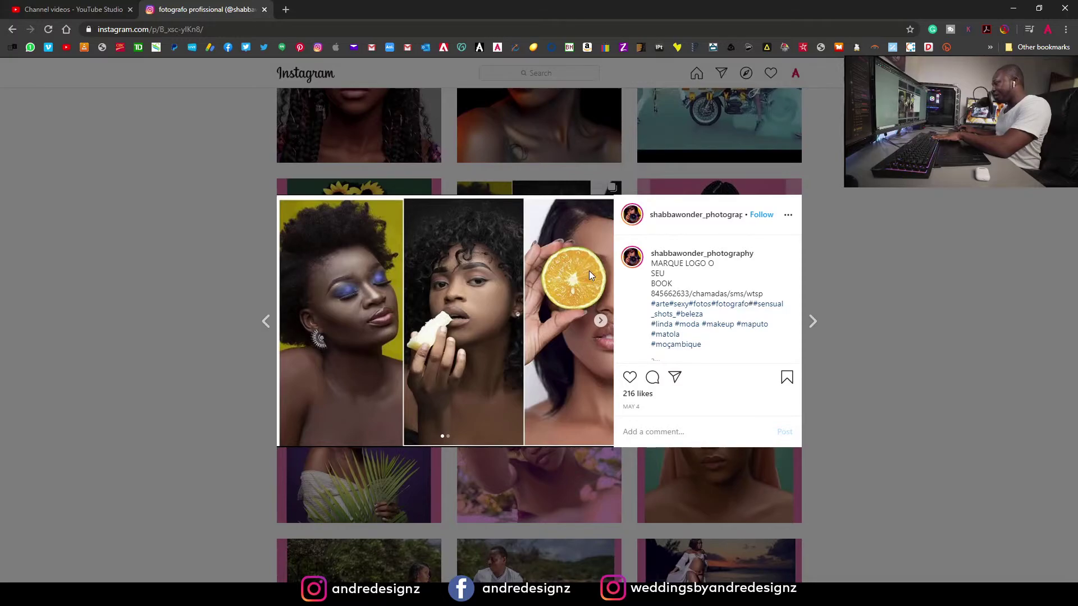
left_click(601, 322)
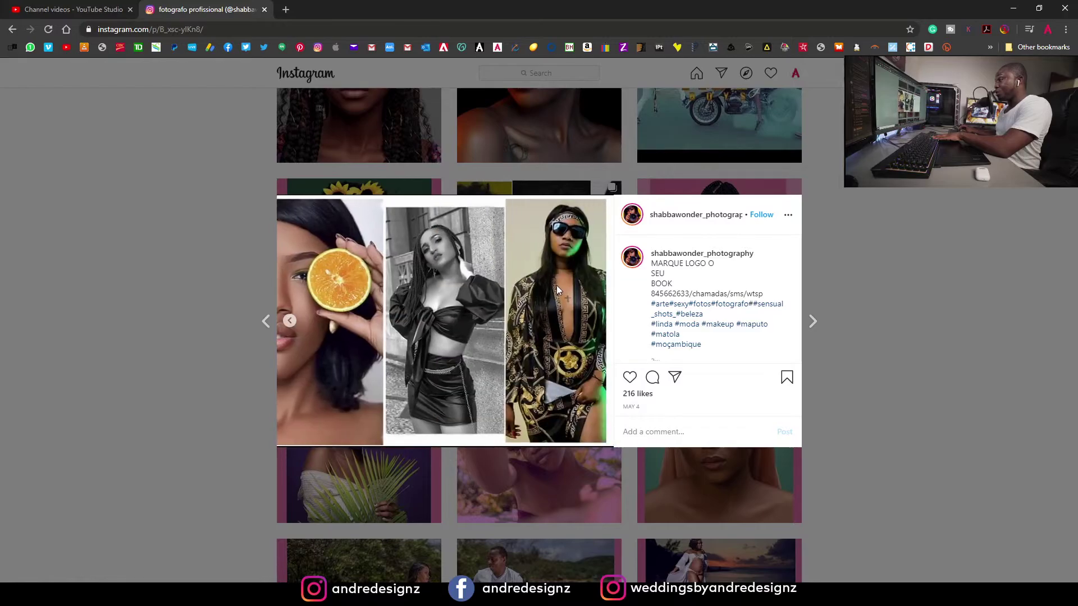
left_click(181, 275)
Step: Look through the older posts further down the photographer's Instagram profile
scroll(514, 258, "down", 8)
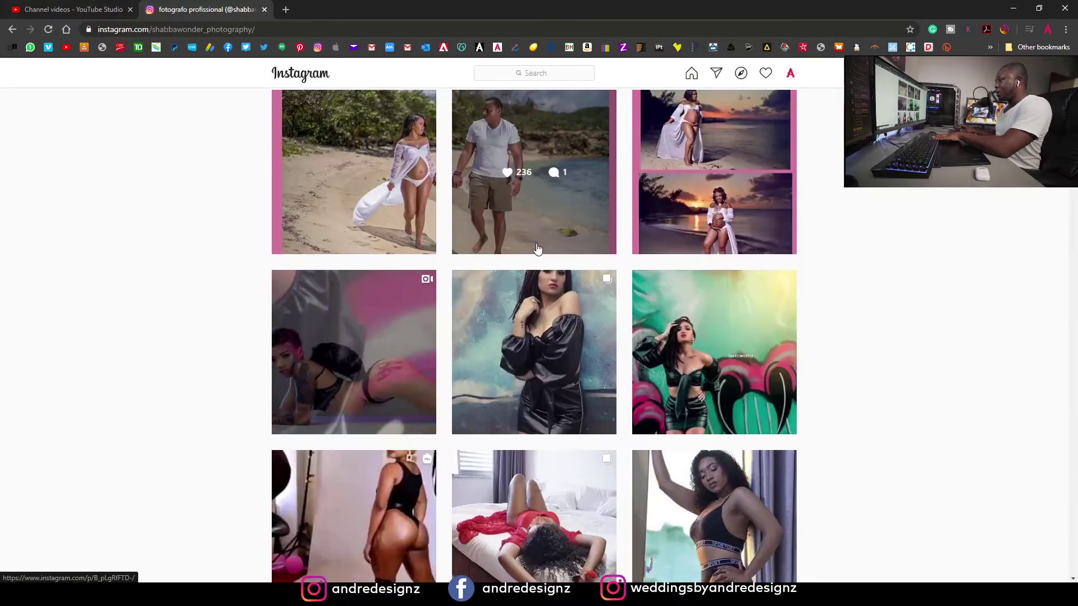
scroll(538, 248, "down", 20)
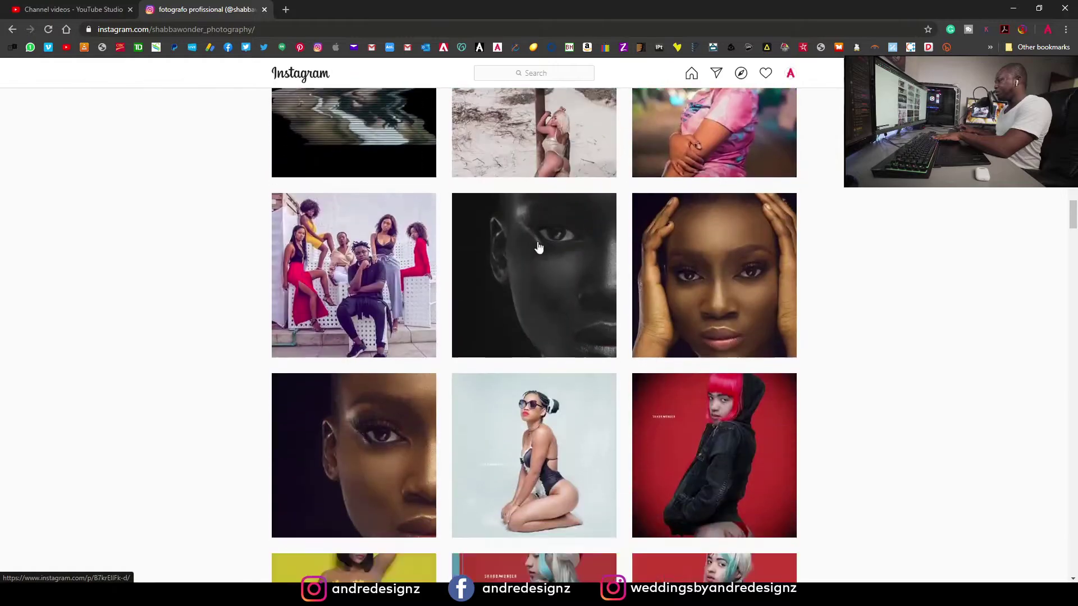
scroll(539, 248, "down", 20)
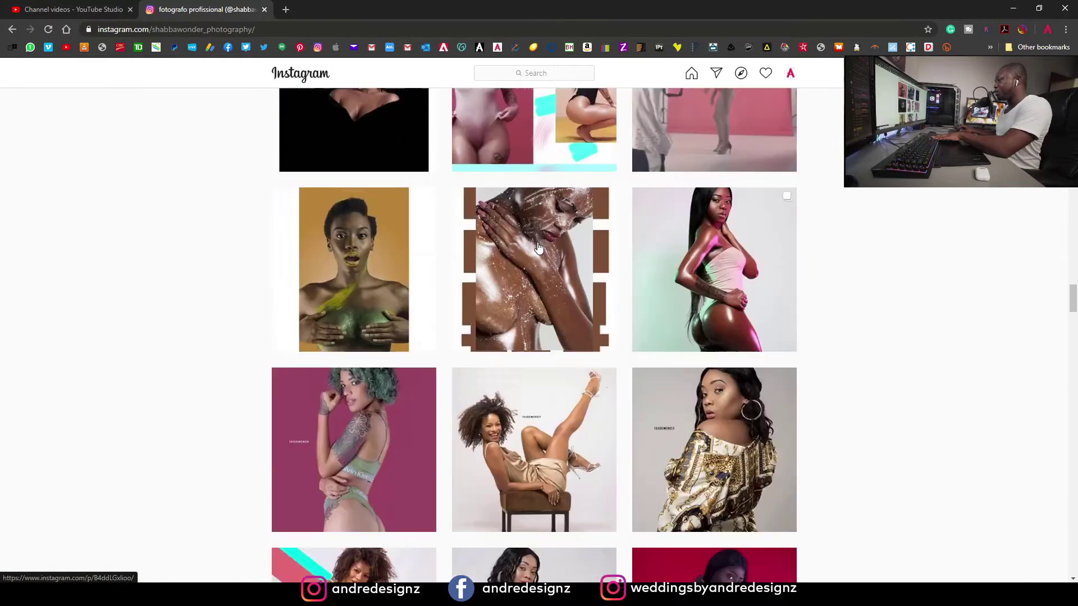
scroll(539, 247, "down", 20)
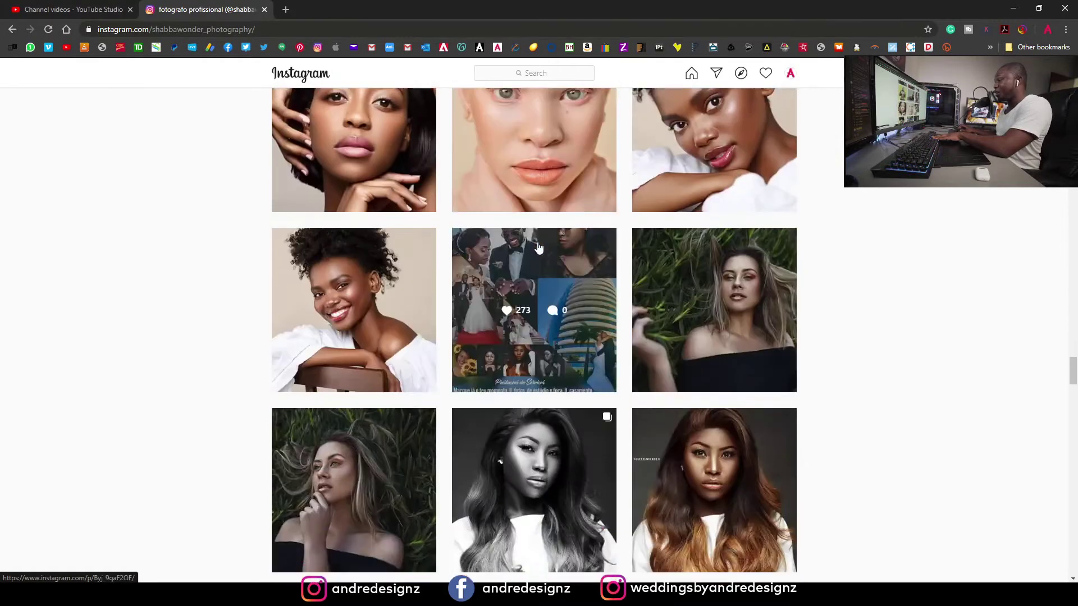
scroll(538, 248, "up", 10)
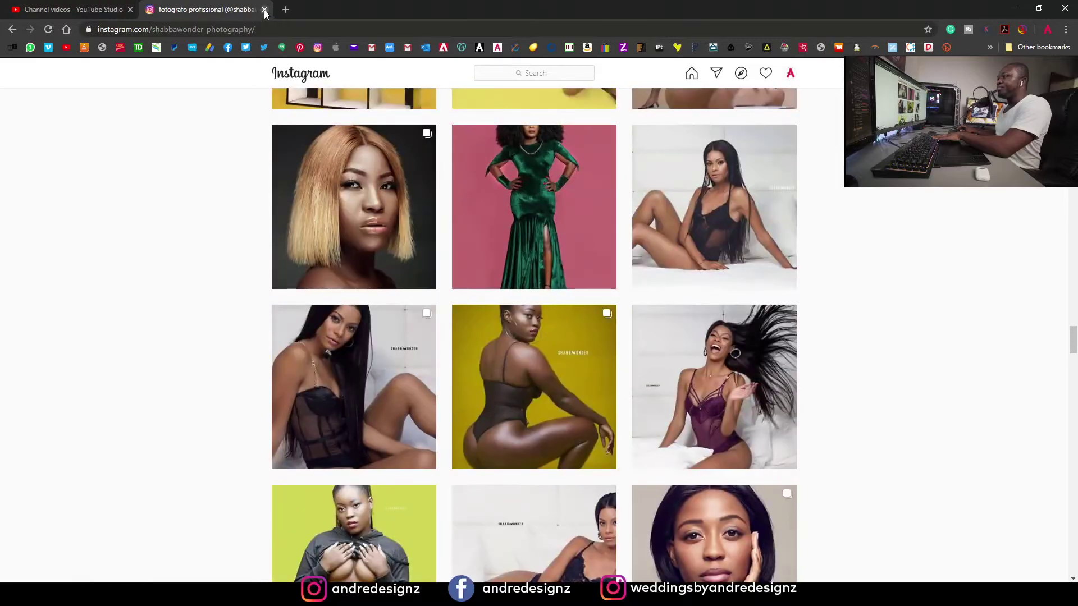
Step: Switch to the Video by Andredesignz Instagram profile, look through its posts and highlight the account name
left_click_drag(433, 9, 0, 112)
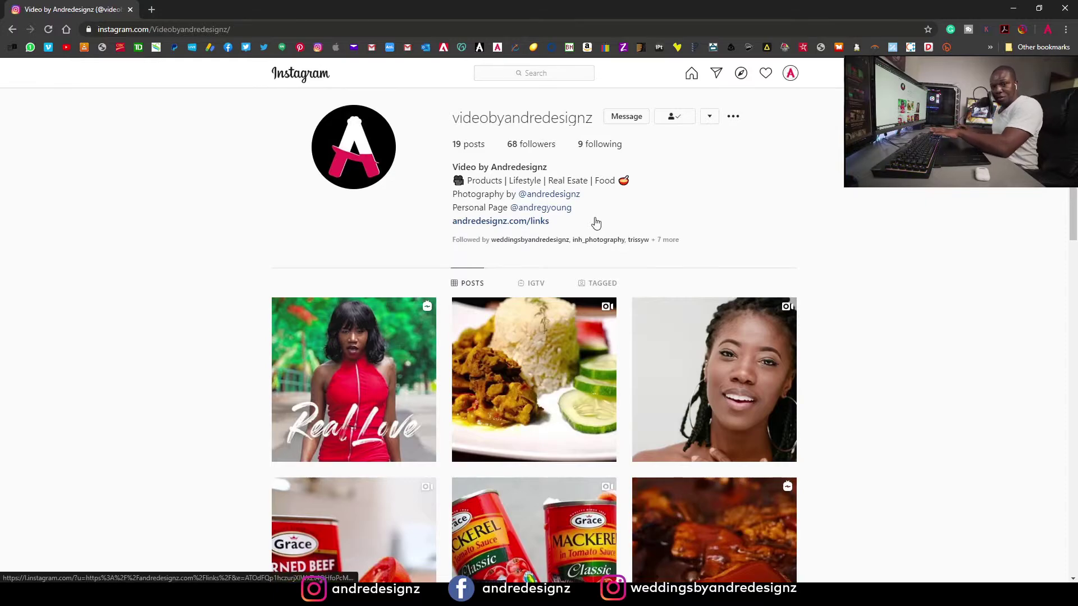
scroll(605, 227, "down", 3)
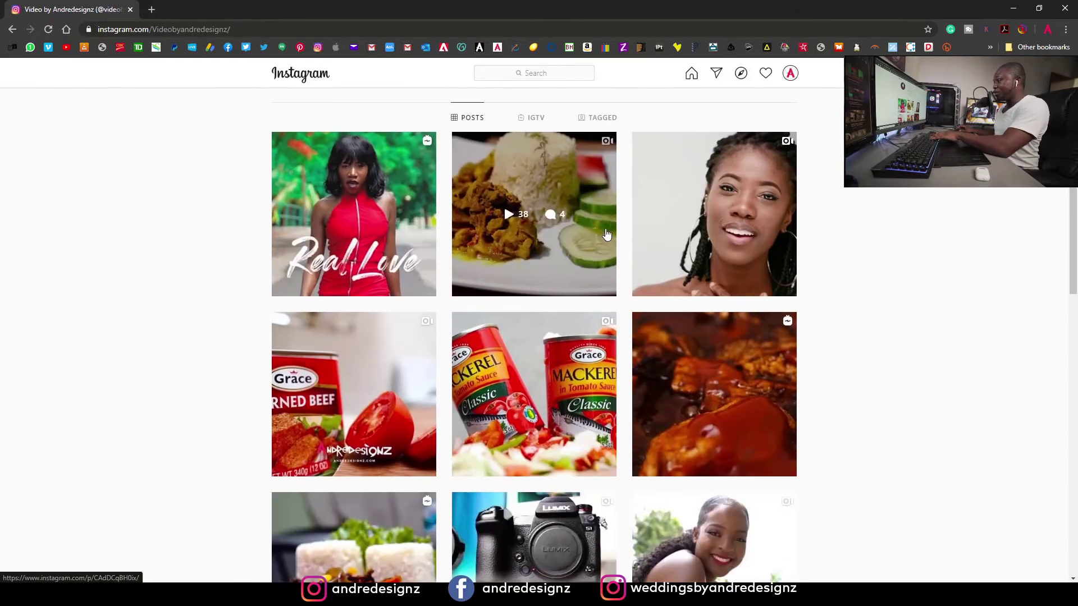
scroll(607, 233, "down", 15)
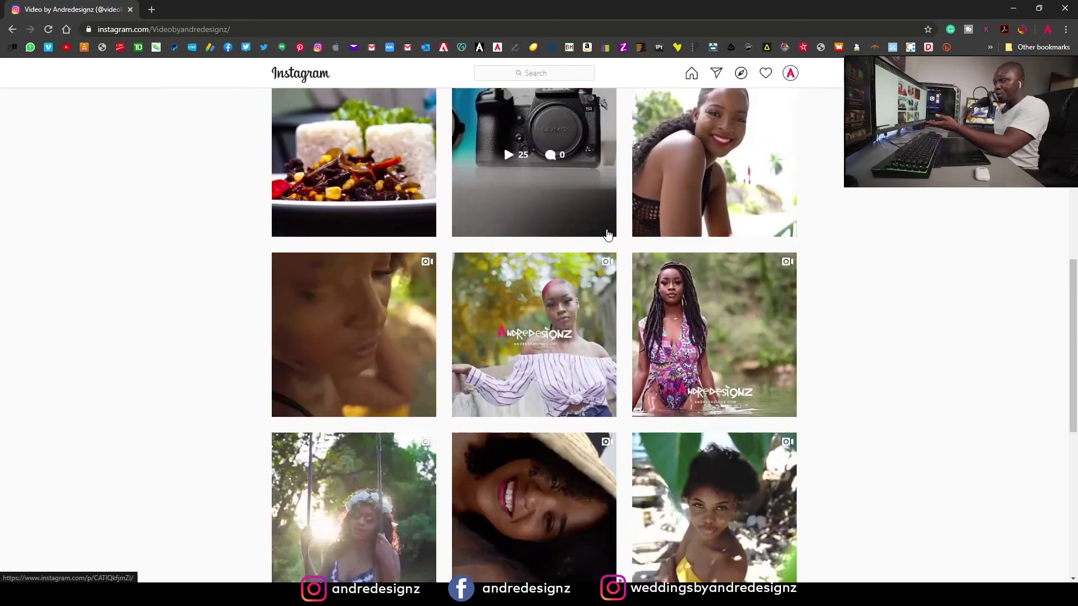
scroll(610, 243, "up", 18)
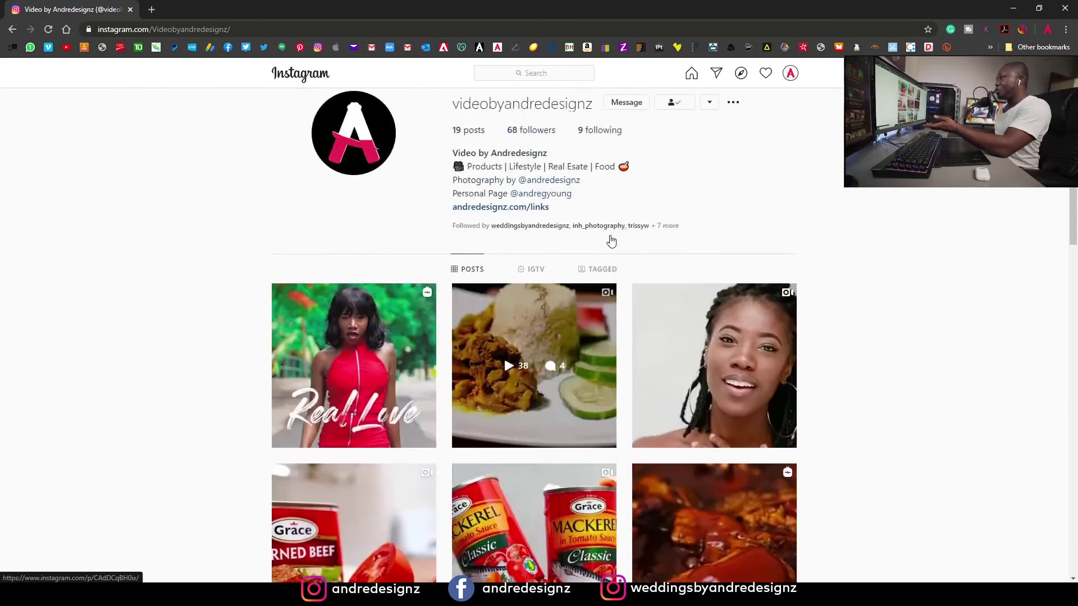
left_click_drag(597, 126, 446, 125)
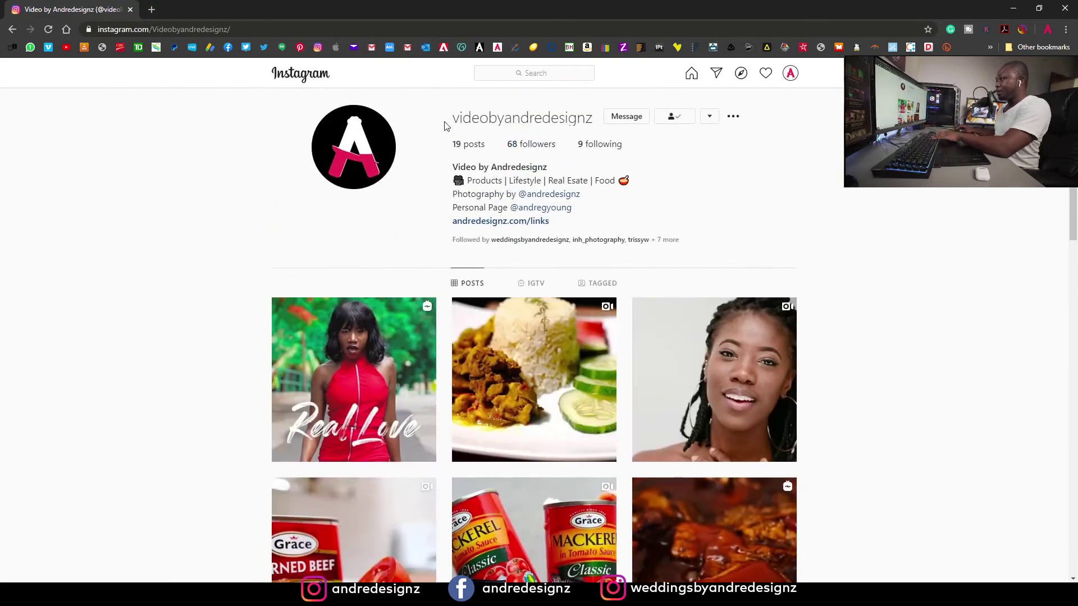
double_click(454, 120)
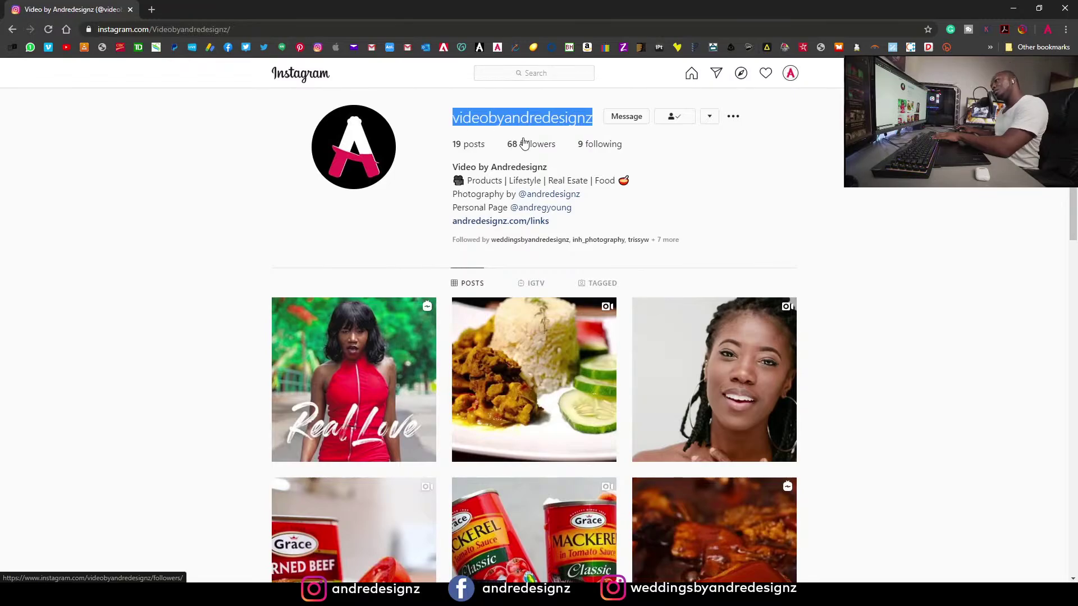
Step: Close the browser, return to Photoshop and target the image of the Background copy 3 layer instead of its mask
left_click(1065, 9)
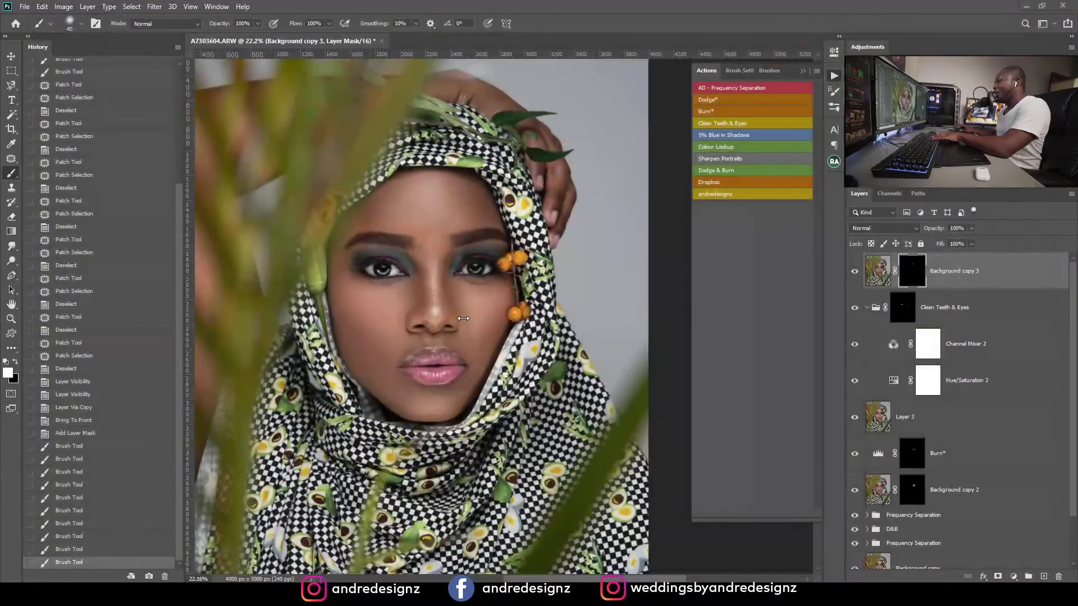
scroll(393, 279, "up", 1)
scroll(400, 275, "down", 3)
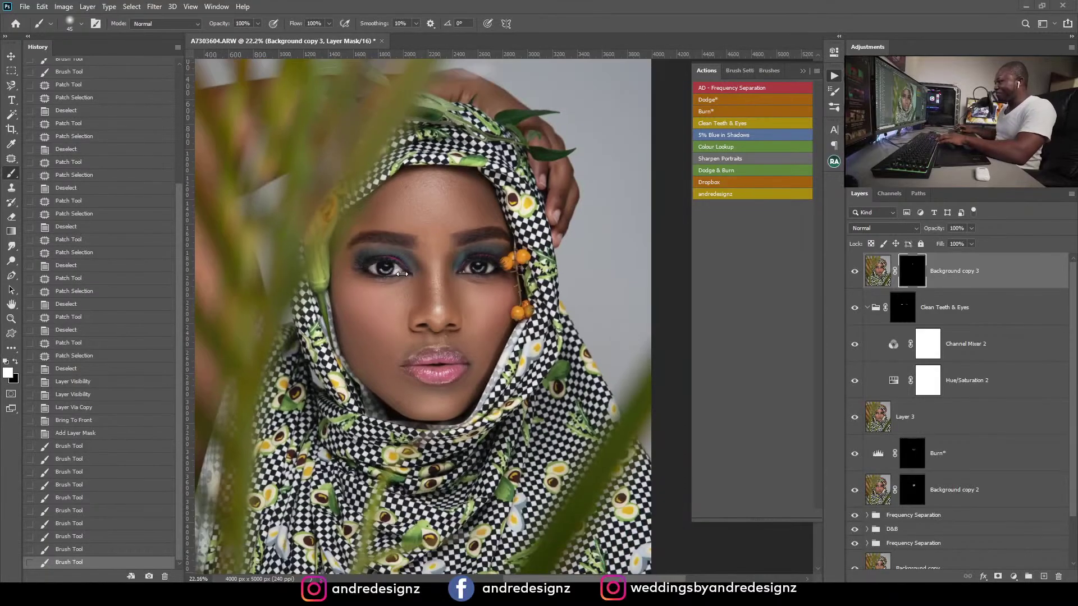
scroll(443, 259, "up", 2)
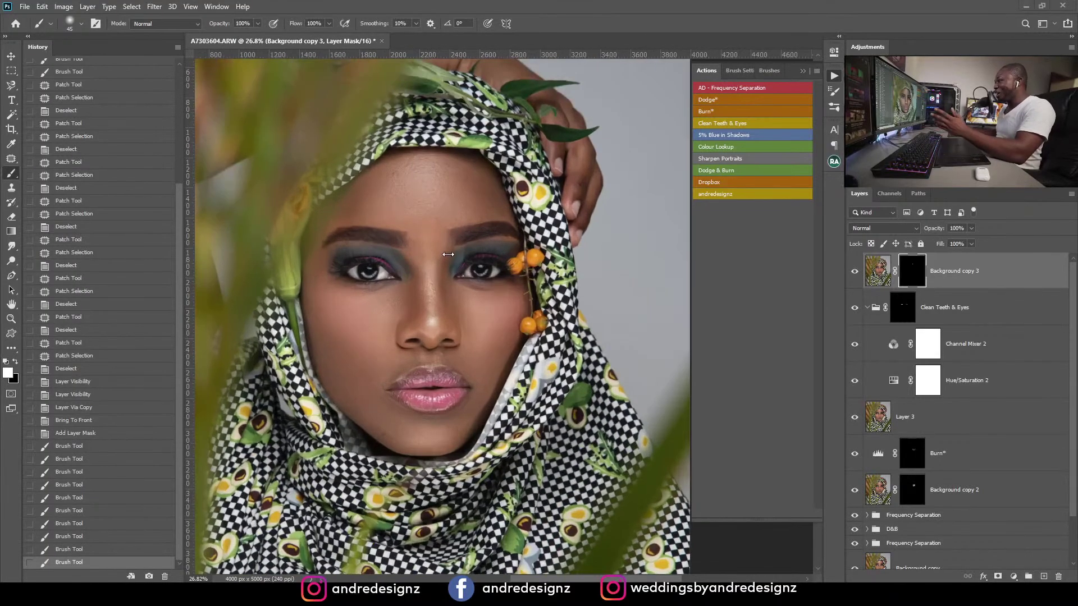
scroll(448, 254, "down", 1)
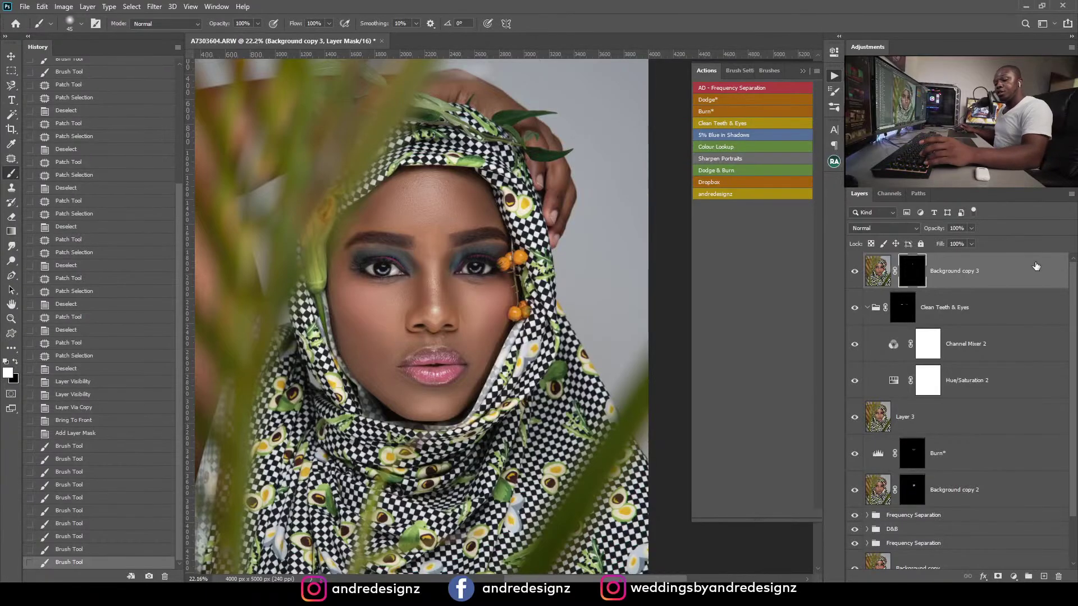
scroll(880, 295, "down", 2)
scroll(997, 285, "up", 2)
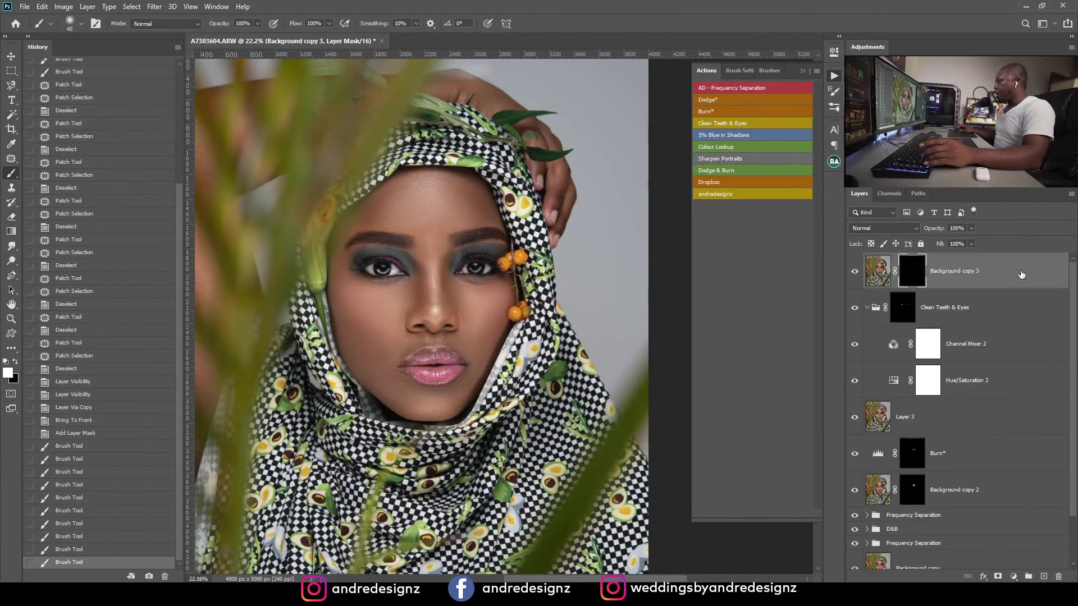
key("ctrl+2")
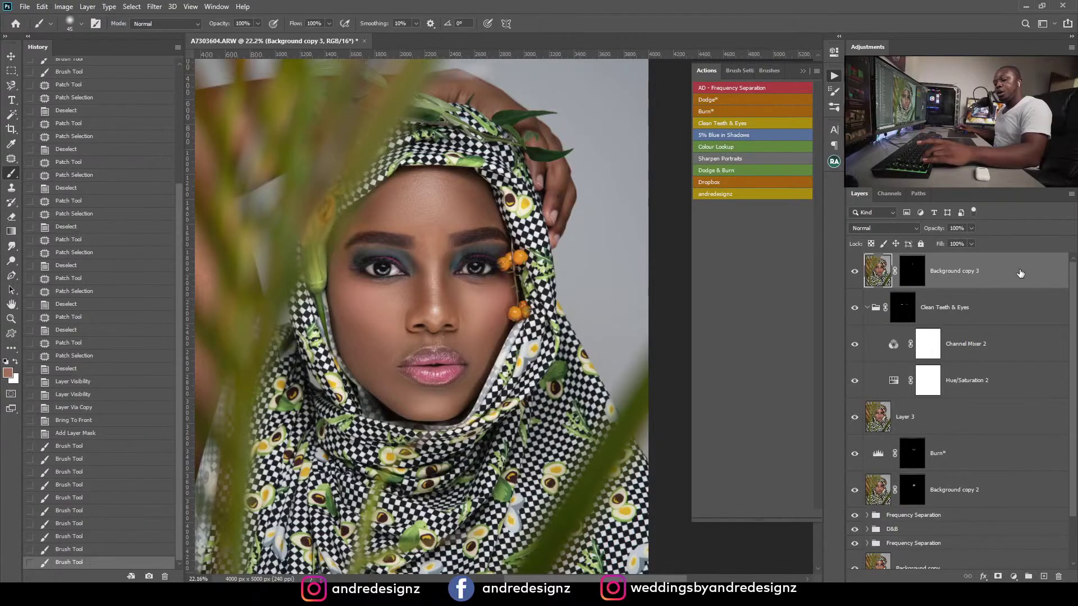
Step: Stamp all visible layers into a new layer, duplicate it and open the copy in the Camera Raw Filter
key("ctrl+alt+shift+e")
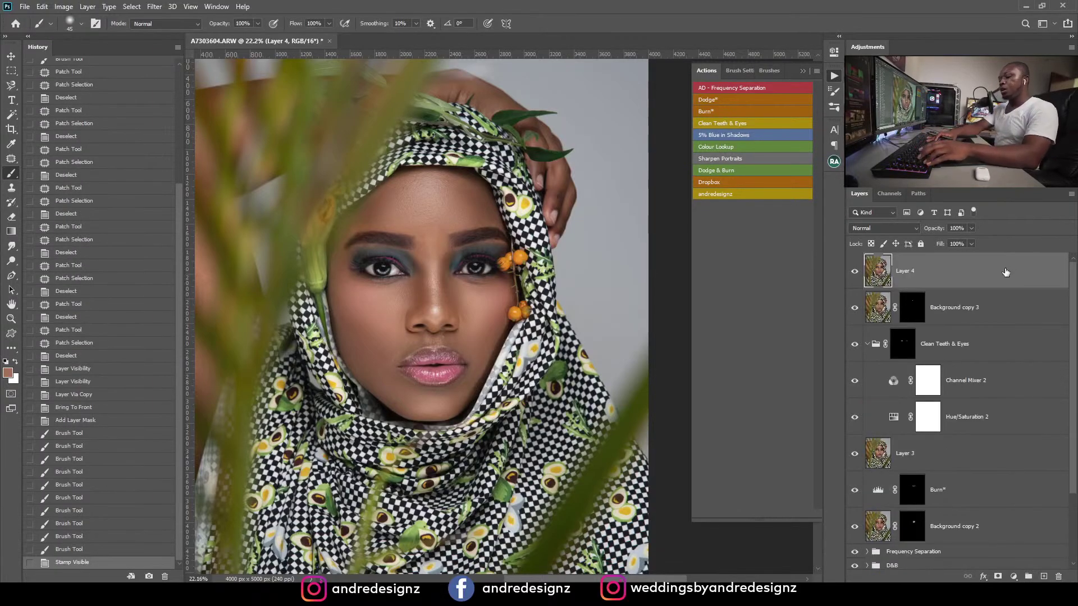
key("ctrl+j")
key("ctrl+minus")
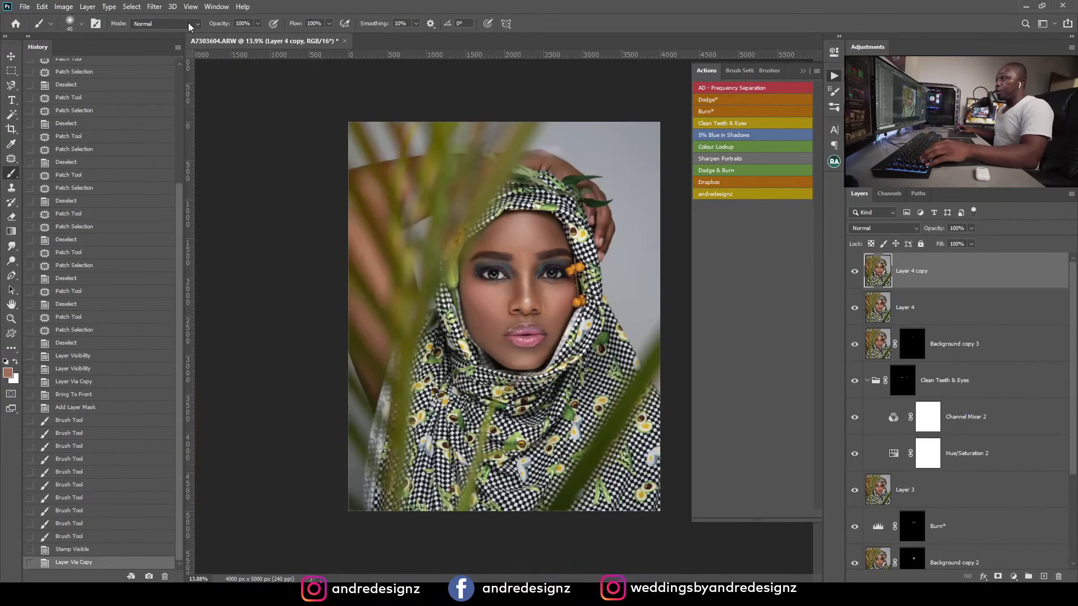
left_click(155, 7)
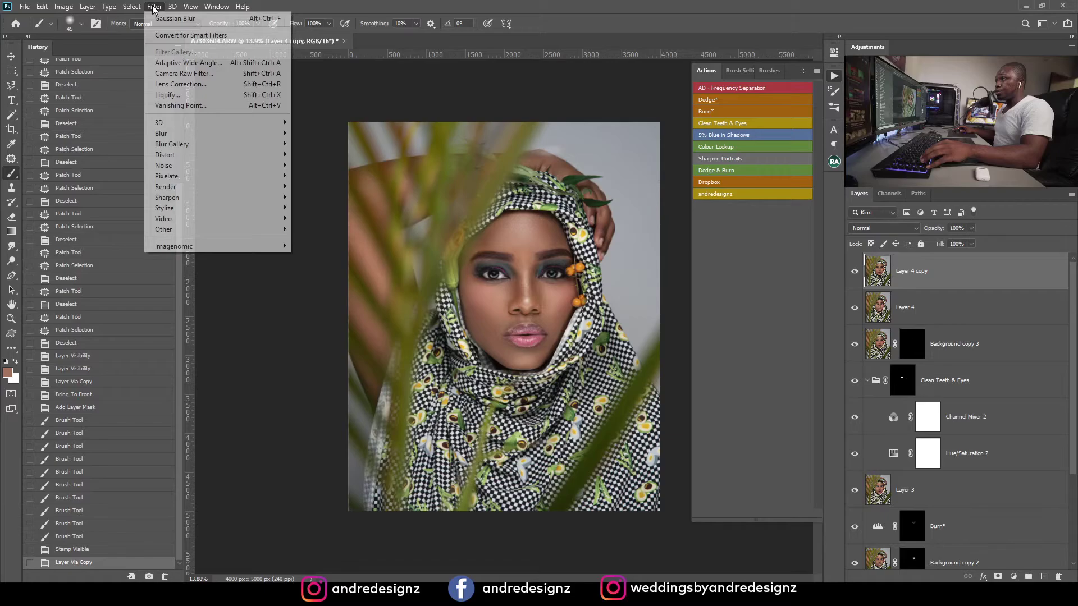
left_click(184, 73)
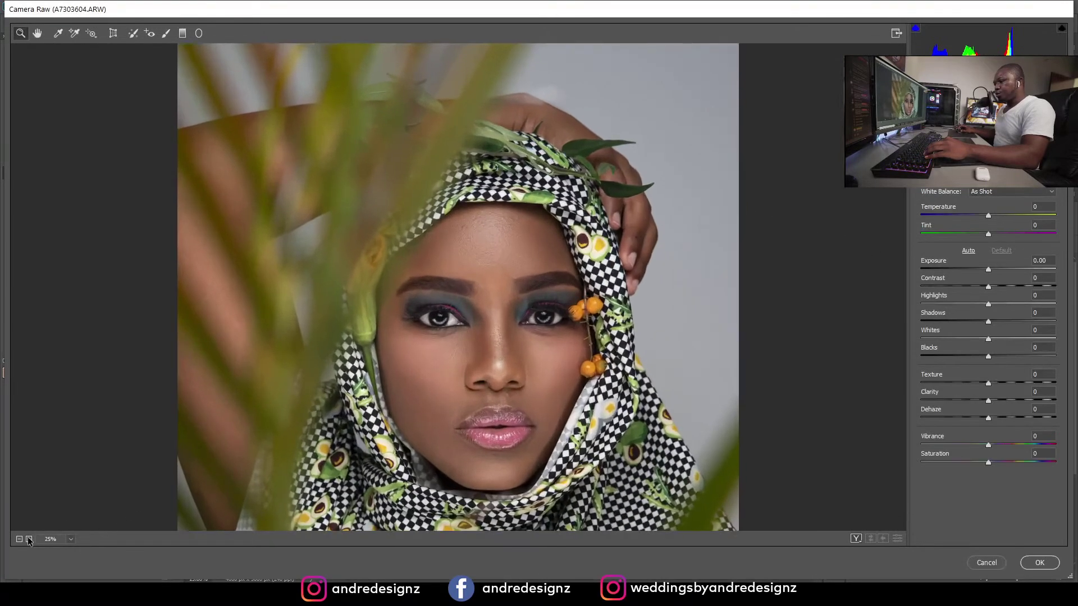
Step: Fit the whole portrait in view and apply automatic tone corrections, keeping Dehaze at 0
left_click(18, 540)
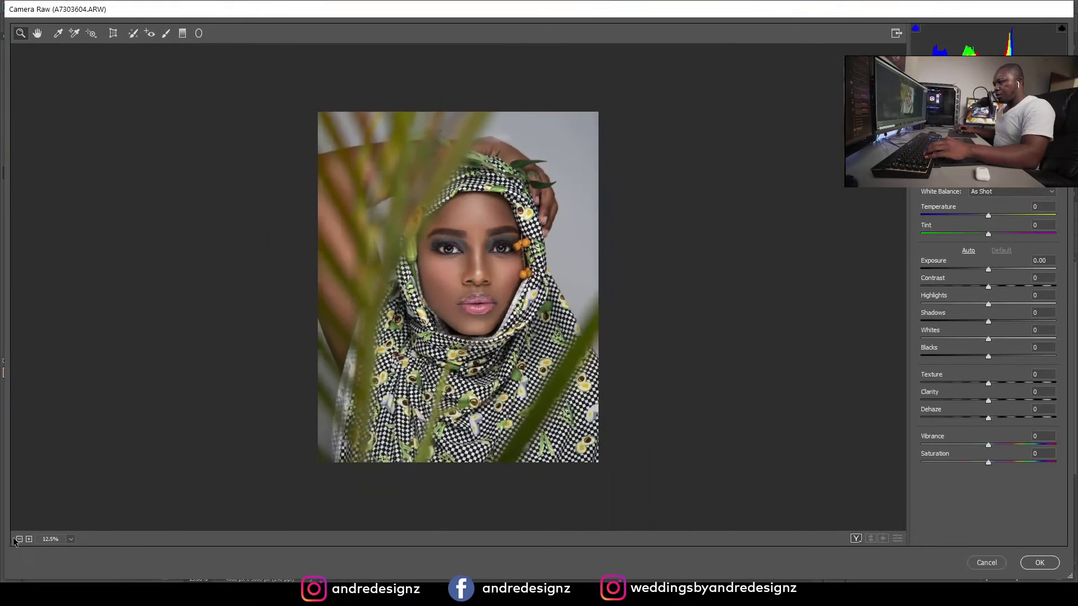
left_click(969, 252)
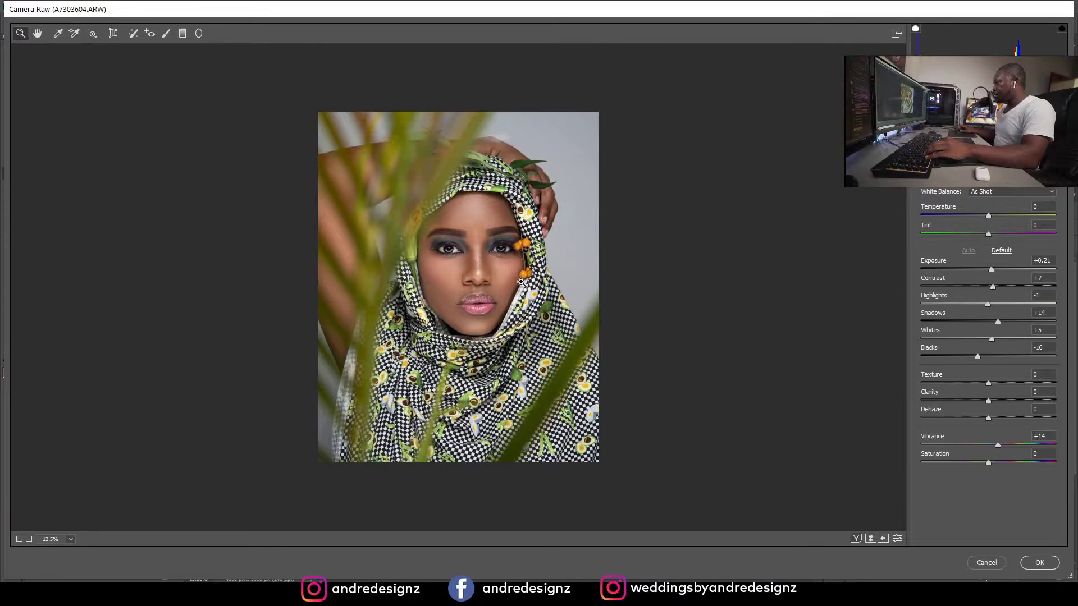
key("ctrl+0")
left_click(1003, 251)
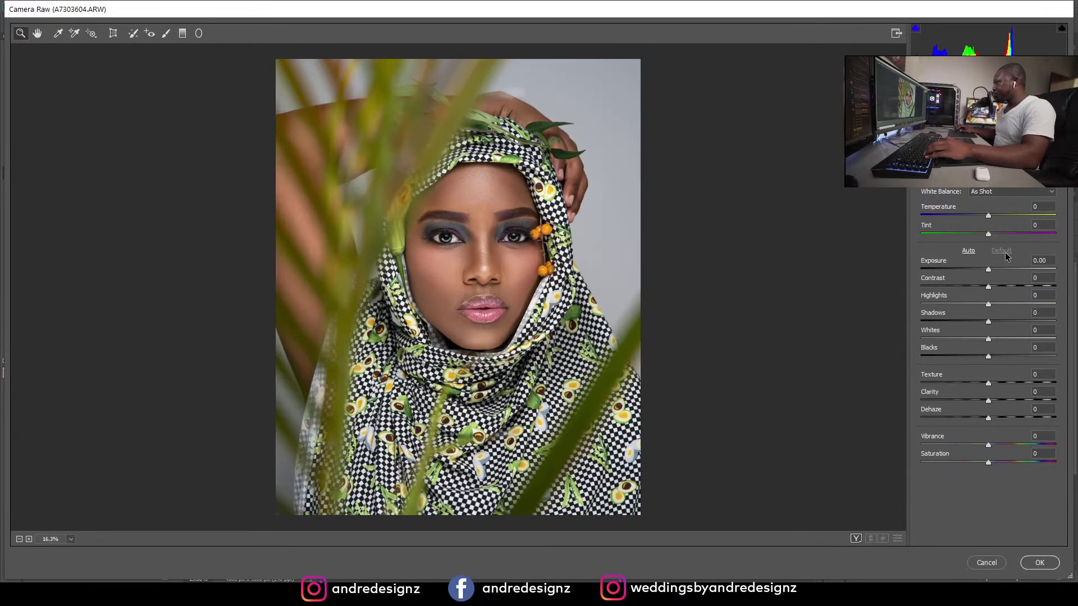
left_click(970, 252)
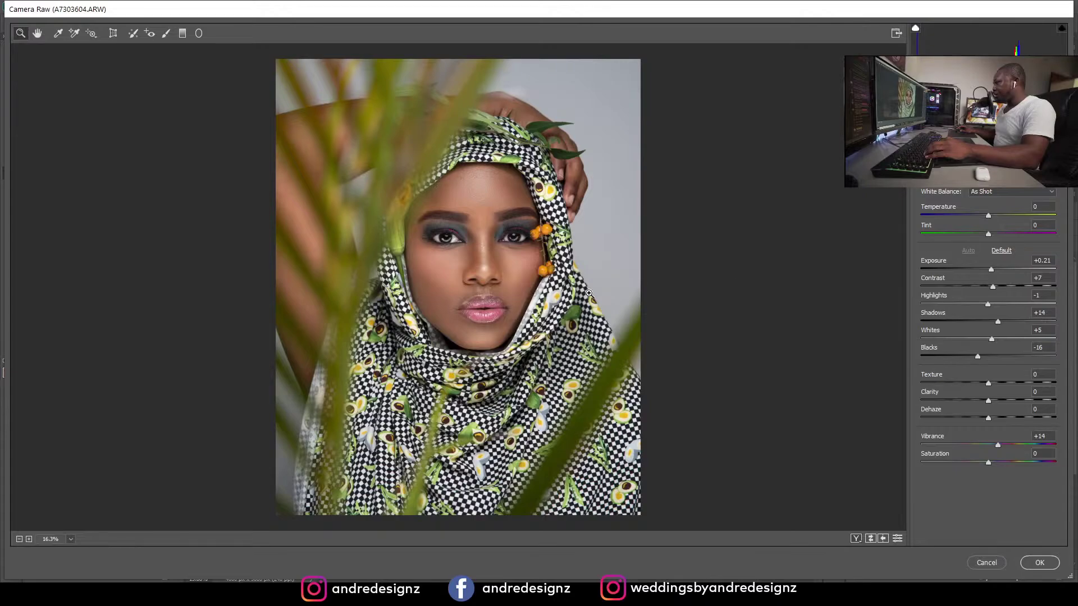
left_click_drag(988, 420, 998, 420)
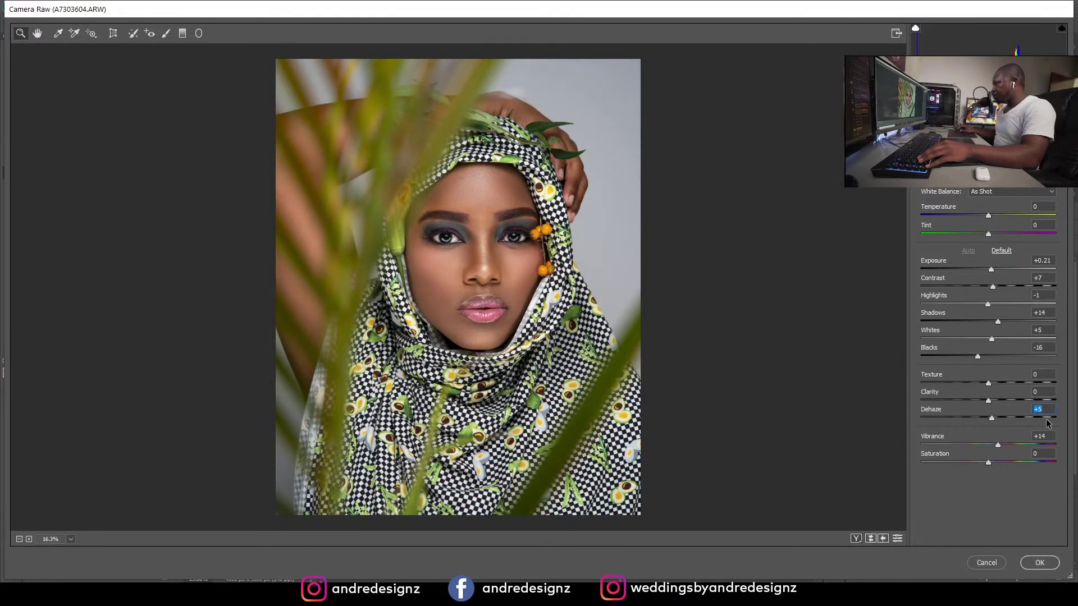
type("0")
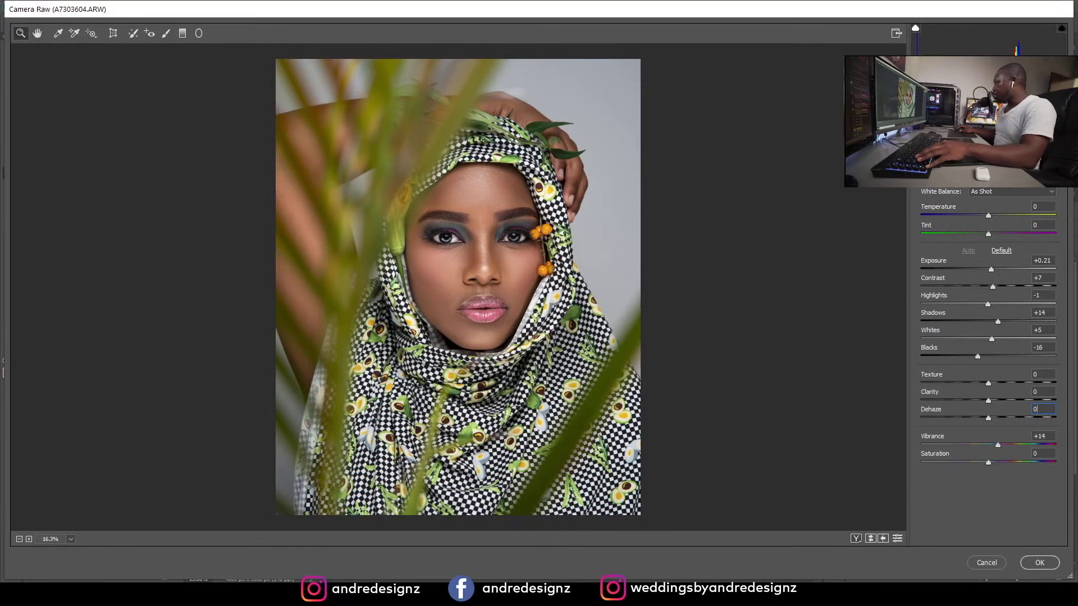
Step: Shift the Blue Primary hue in the camera calibration to about -21
left_click(1030, 136)
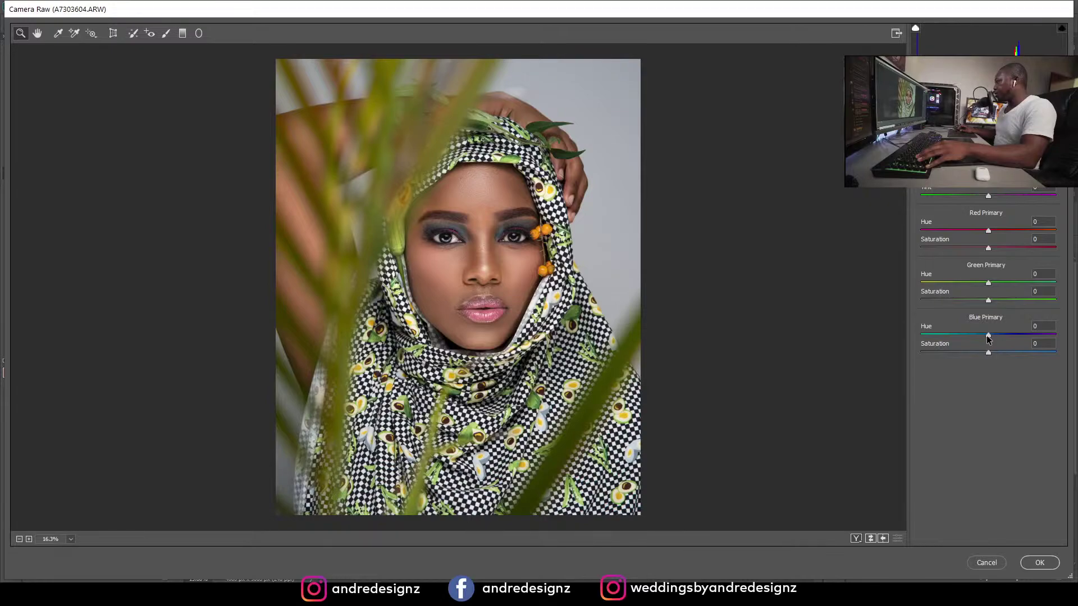
left_click_drag(988, 338, 974, 341)
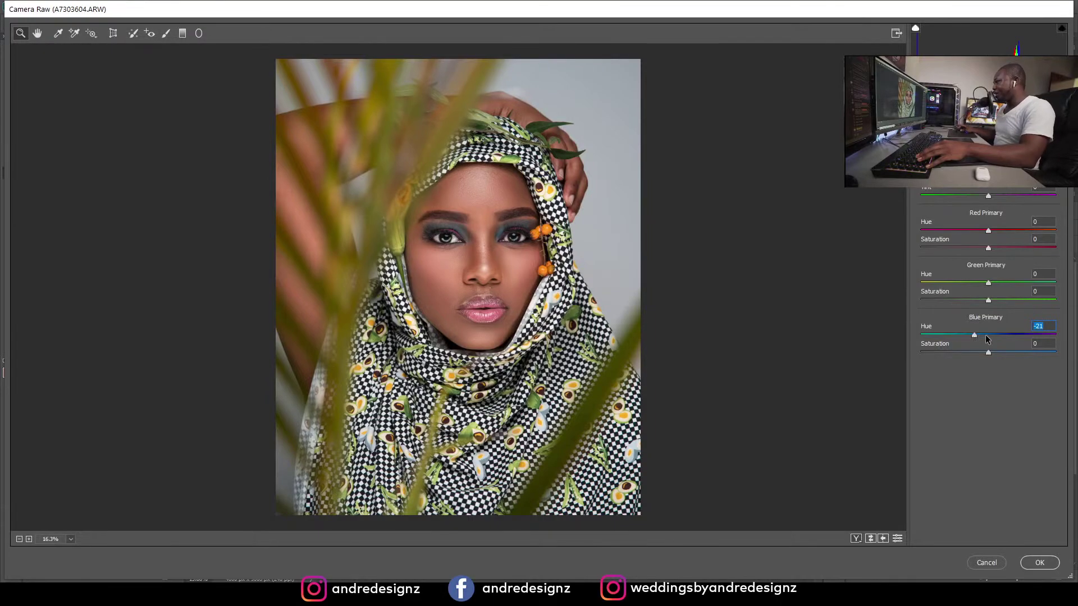
left_click_drag(977, 335, 975, 336)
Step: Raise Dehaze slightly in the basic adjustments after a look at the tone curve
left_click(936, 126)
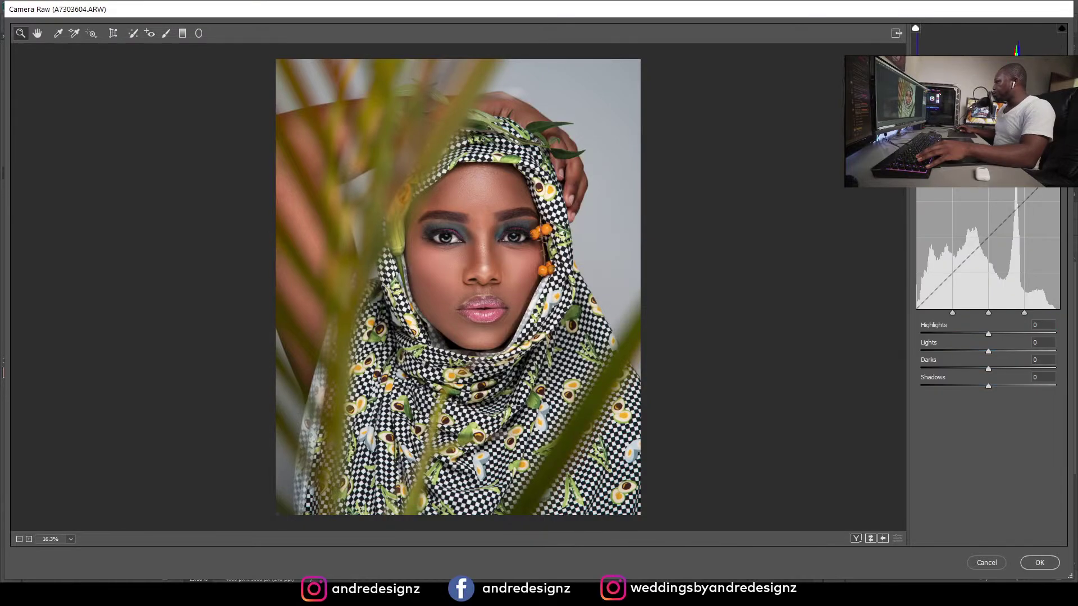
left_click(923, 127)
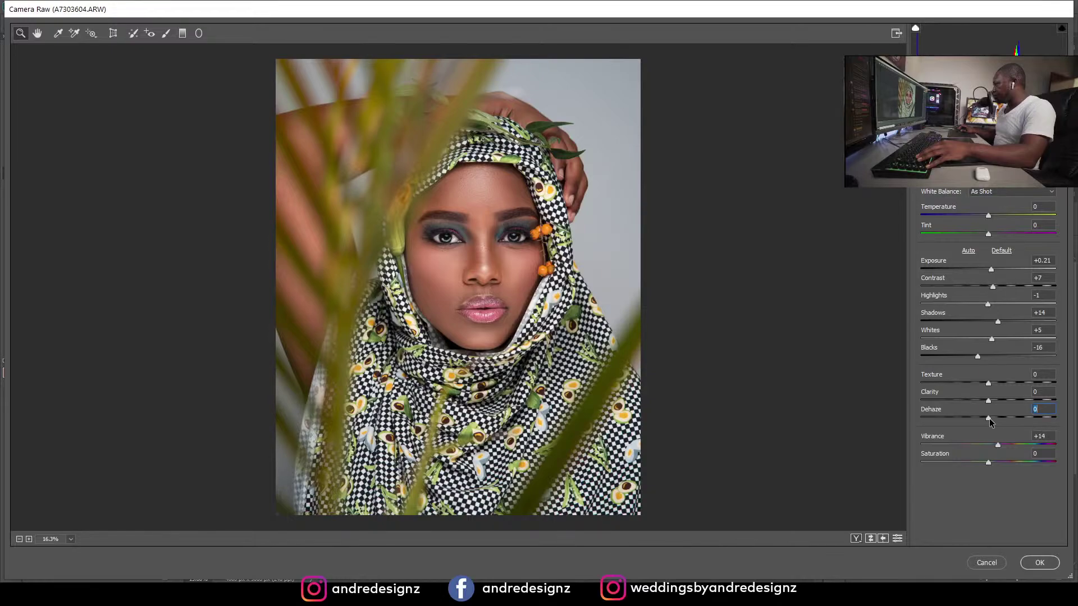
left_click_drag(989, 419, 992, 422)
Step: Set the Greens hue to +72 with Oranges at 0 and apply the filter after a before/after comparison
left_click(971, 139)
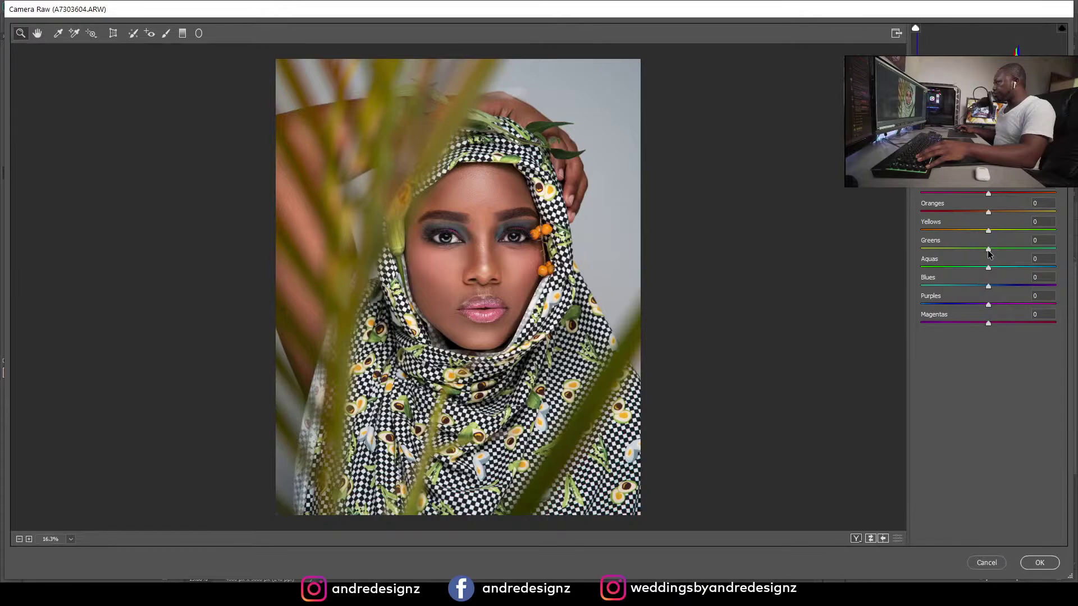
mouse_move(988, 250)
left_mouse_down()
mouse_move(957, 251)
mouse_move(1072, 254)
mouse_move(816, 257)
mouse_move(1070, 254)
mouse_move(1008, 251)
left_mouse_up()
left_click_drag(1076, 275, 1038, 263)
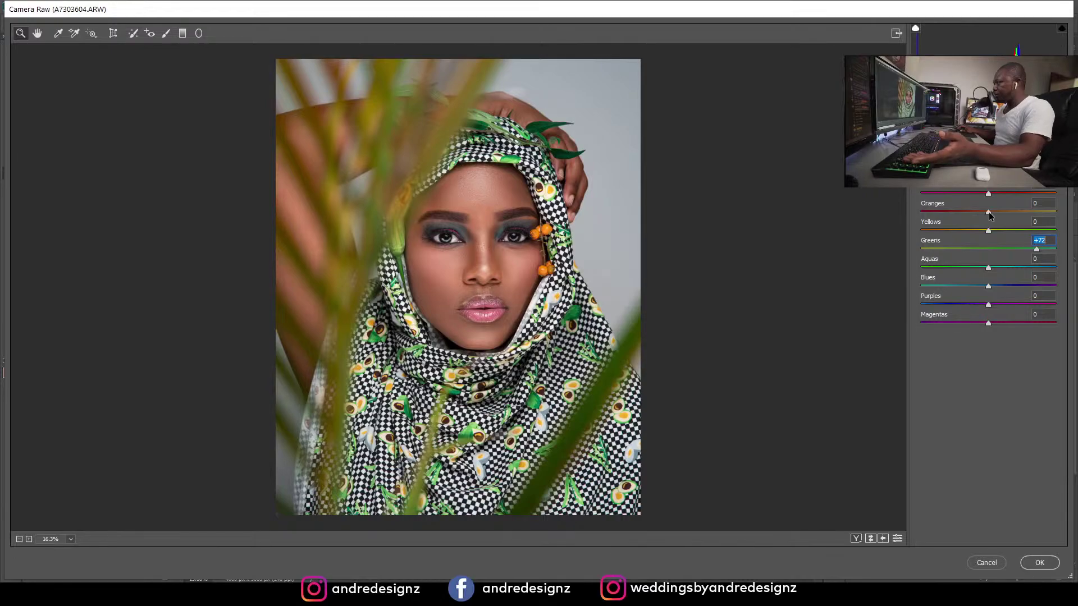
left_click_drag(989, 213, 946, 231)
type("0")
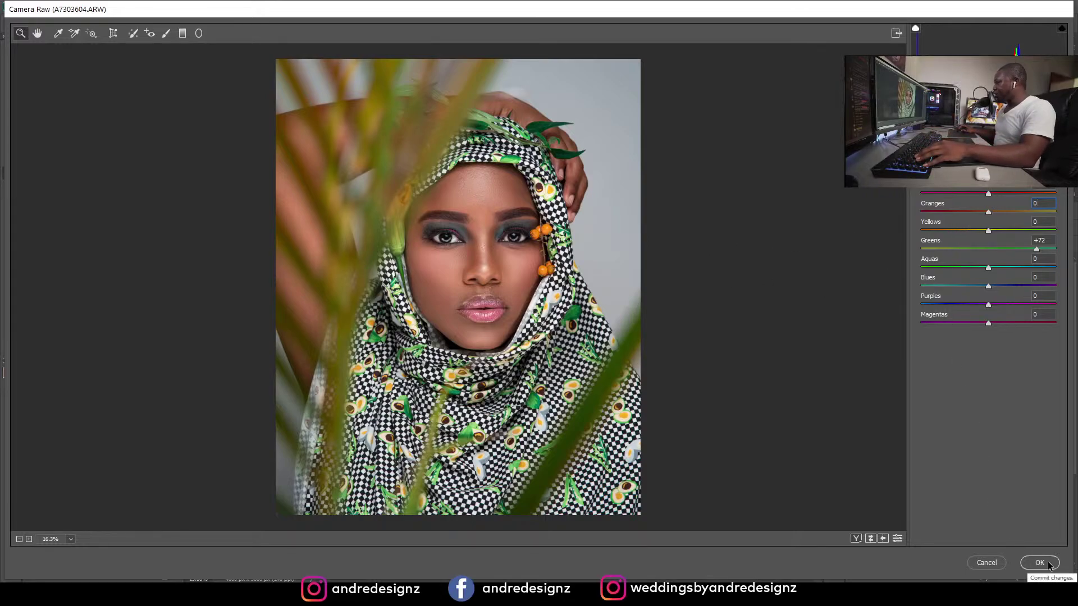
left_click(854, 538)
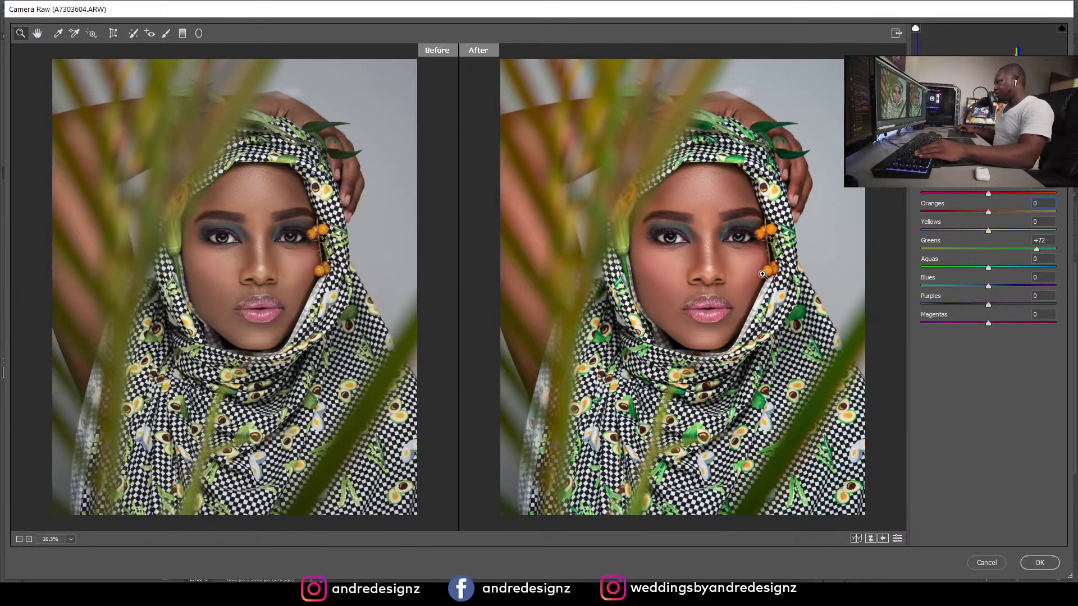
left_click(1039, 562)
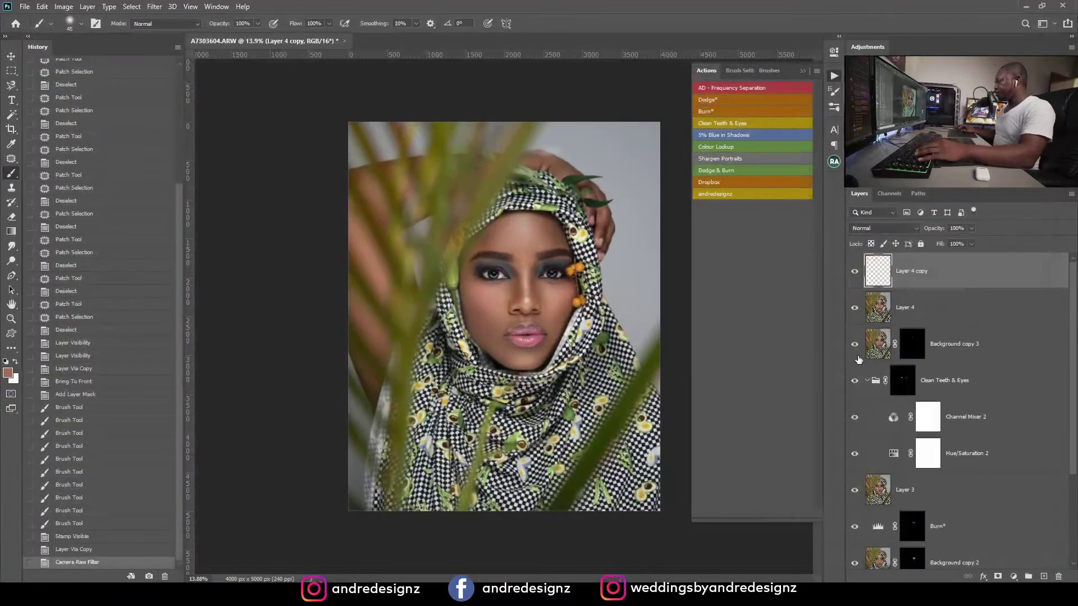
Step: Run the 5% Blue in Shadows action on the portrait and inspect the face up close
left_click(729, 135)
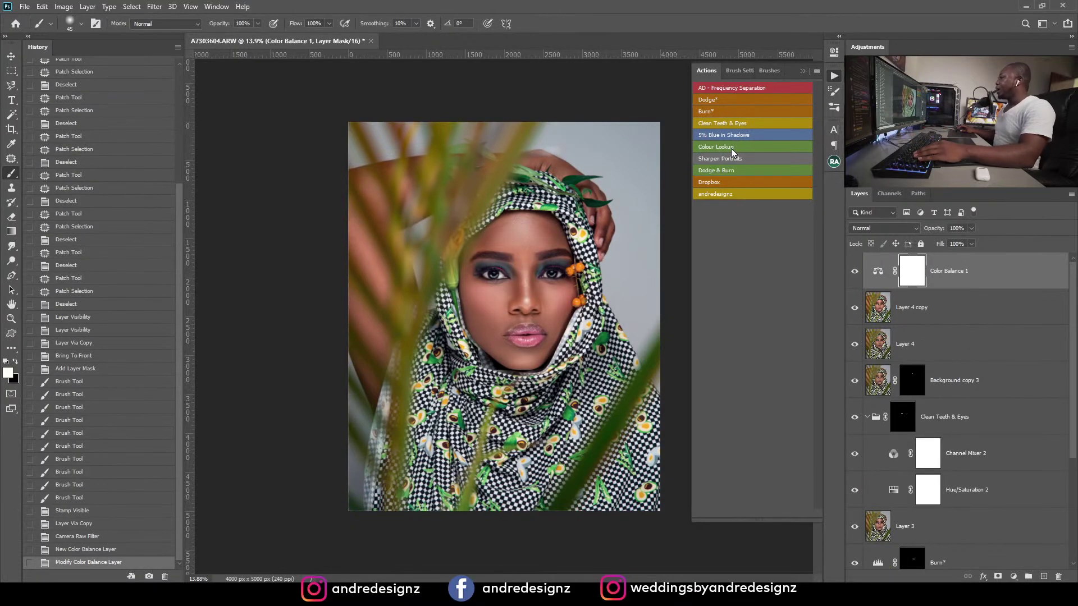
scroll(536, 274, "up", 7)
scroll(537, 274, "down", 2)
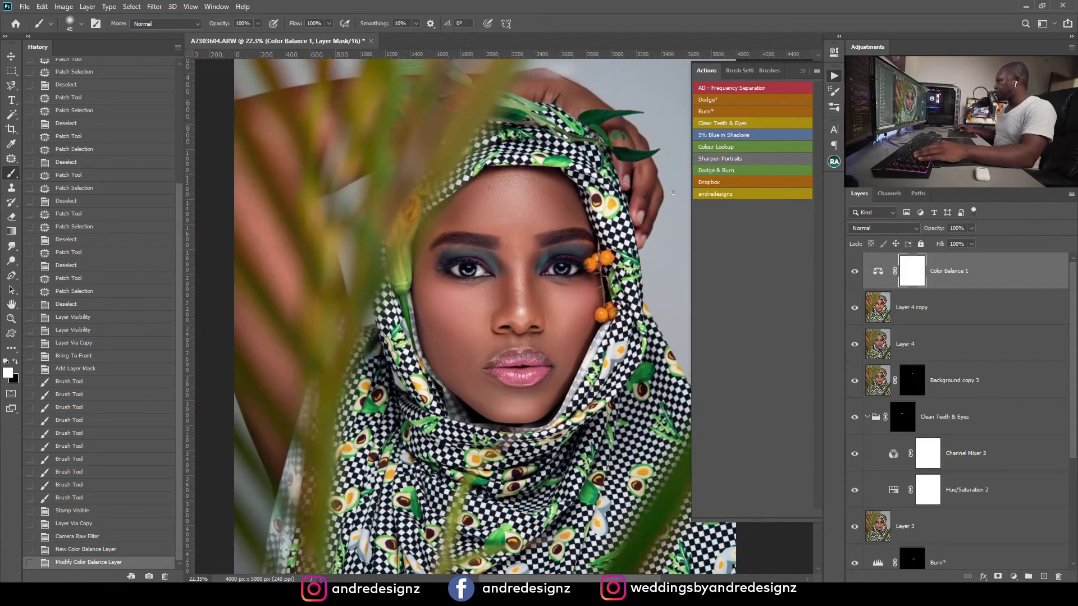
scroll(543, 278, "down", 4)
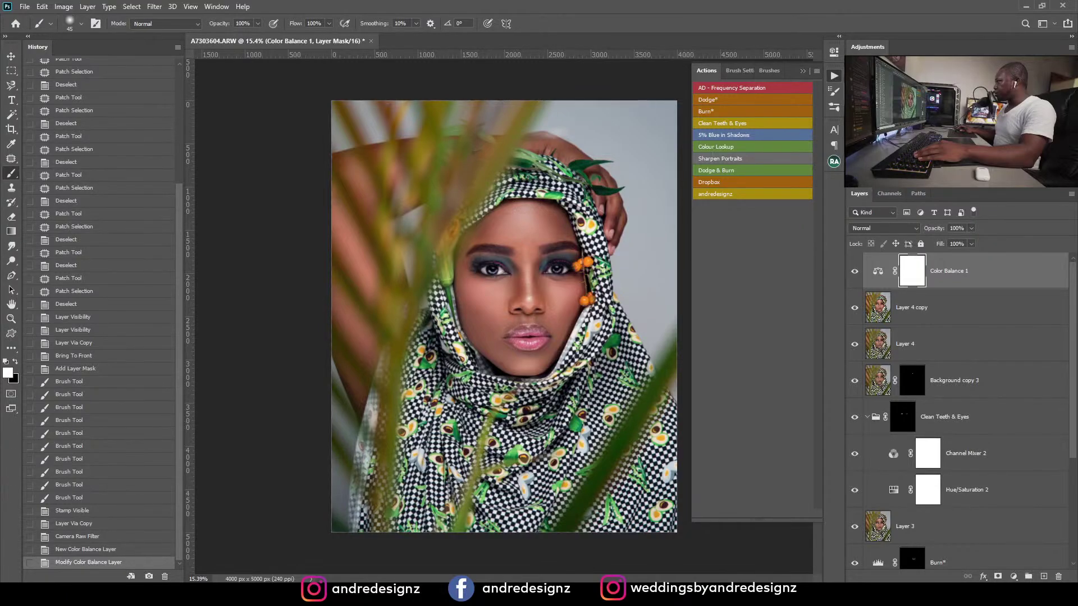
Step: Add a Curves adjustment layer and shape a gentle contrast curve with midtone, highlight and shadow points
left_click(882, 73)
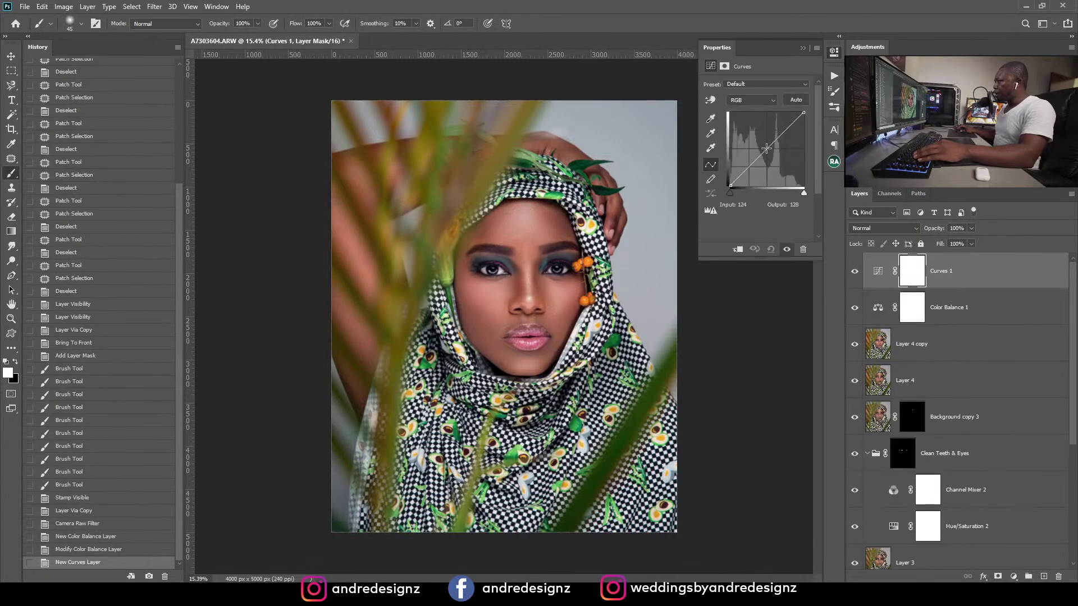
left_click(767, 148)
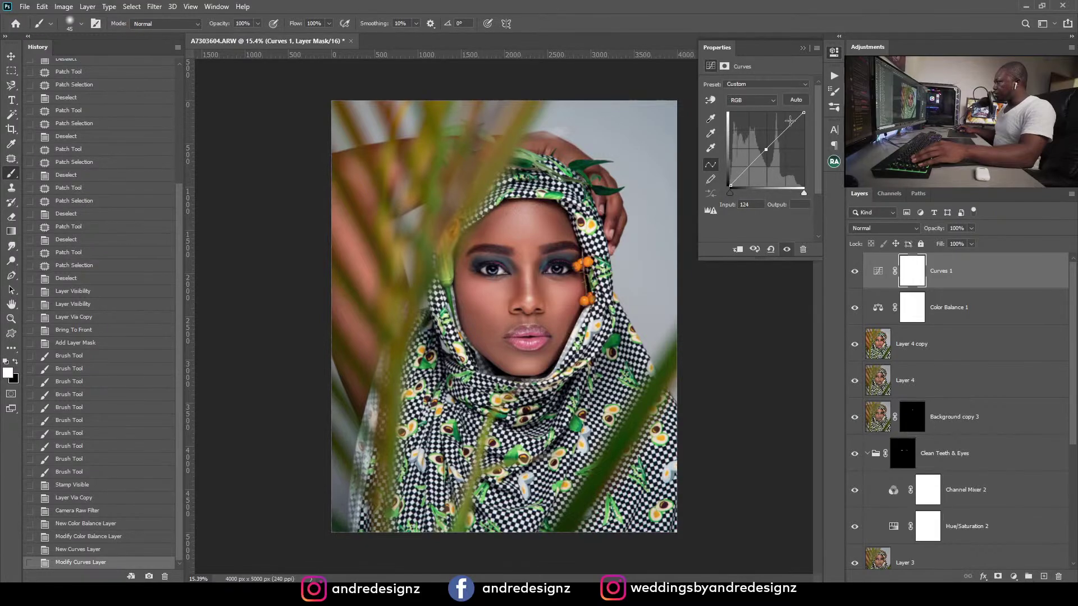
left_click_drag(765, 149, 784, 130)
mouse_move(740, 178)
left_mouse_down()
mouse_move(735, 164)
mouse_move(741, 176)
left_mouse_up()
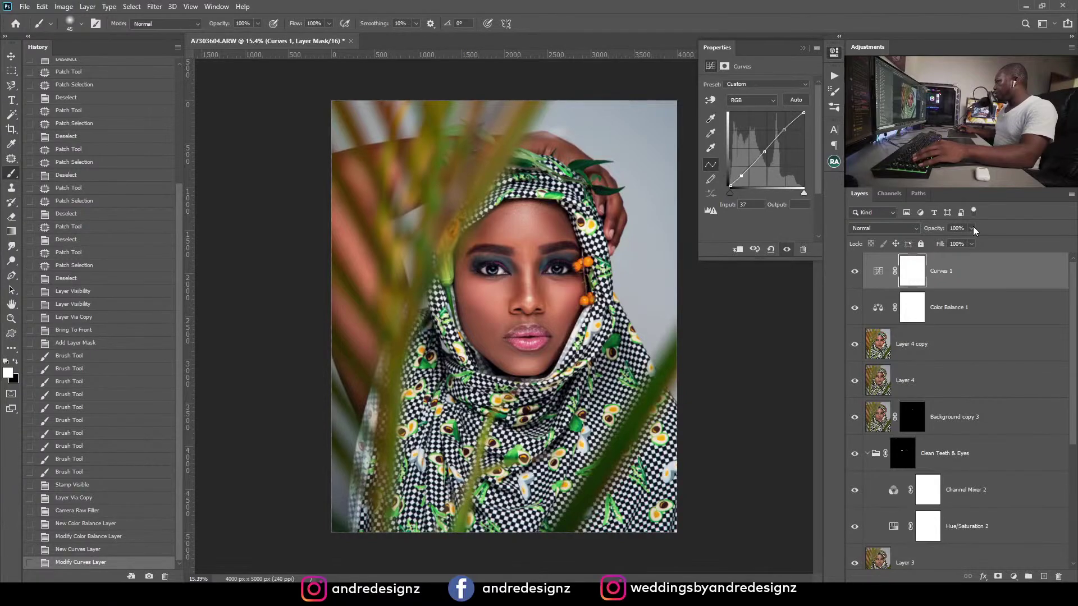
Step: Lower the Curves layer's opacity to 20% and compare the portrait with and without it
left_click_drag(972, 228, 935, 239)
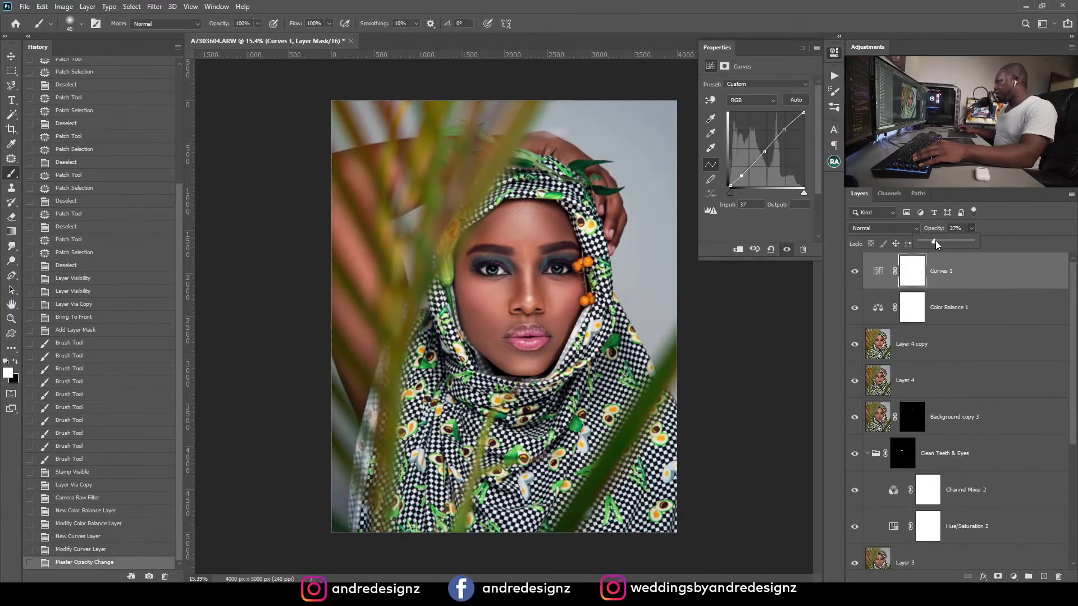
left_click_drag(935, 240, 929, 241)
left_click(855, 272)
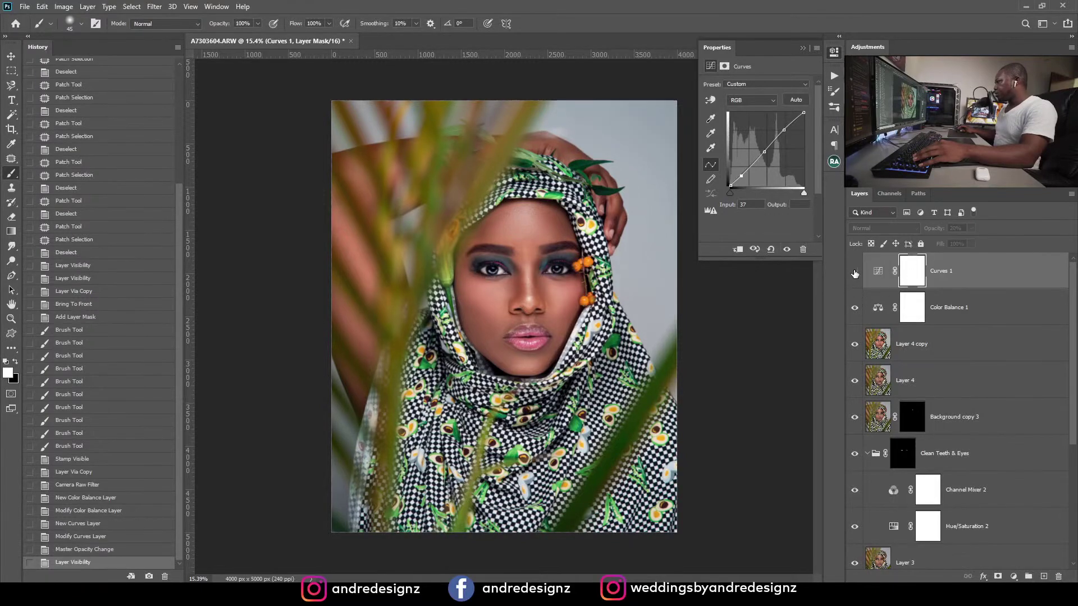
left_click(854, 272)
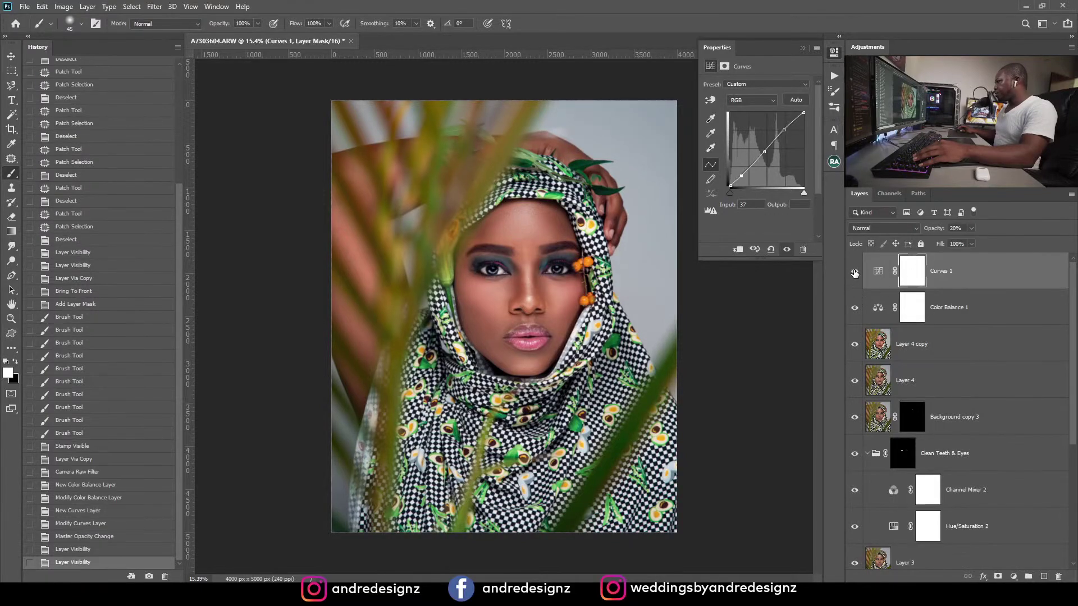
left_click(803, 48)
Step: Examine the face and the whole portrait, and compare the finished edit with the original Background layer
scroll(602, 283, "up", 5)
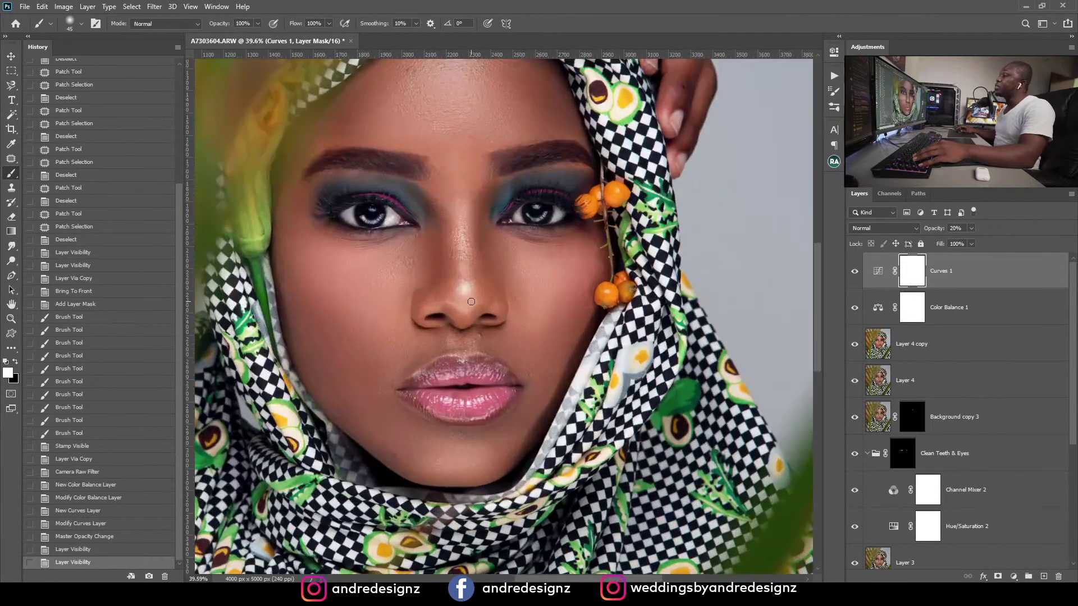
scroll(429, 191, "down", 5)
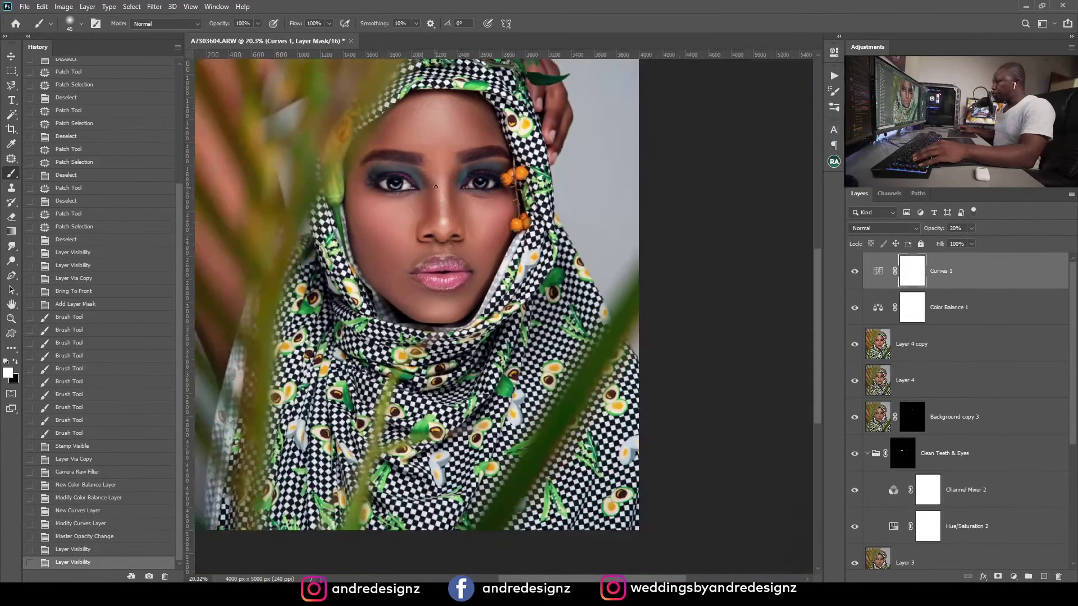
scroll(558, 256, "up", 1)
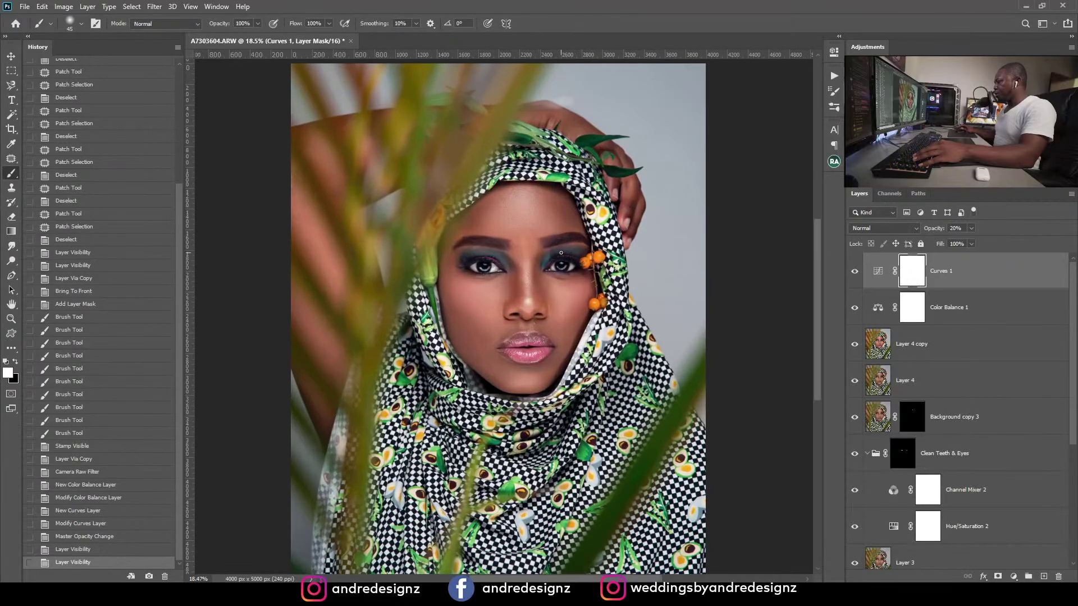
scroll(589, 247, "down", 1)
scroll(622, 243, "up", 1)
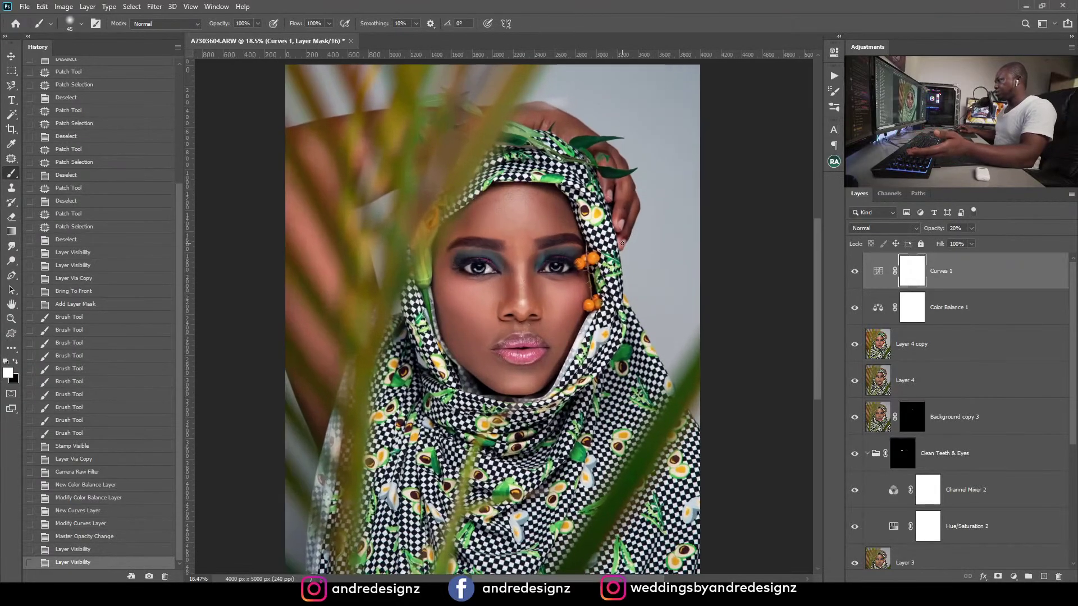
scroll(861, 553, "down", 5)
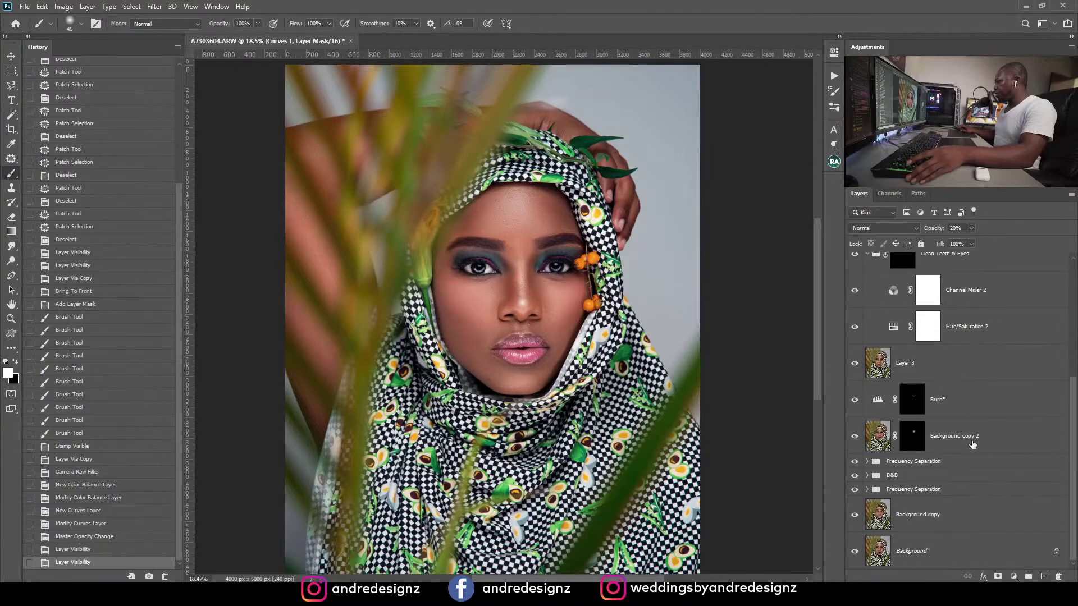
left_click(855, 551, "alt")
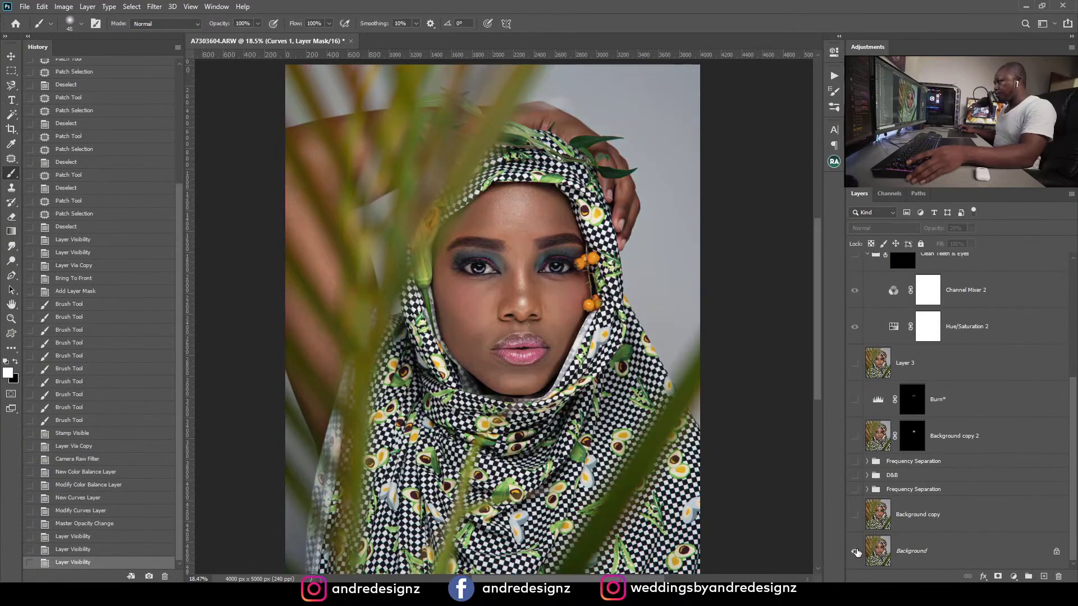
left_click(855, 551, "alt")
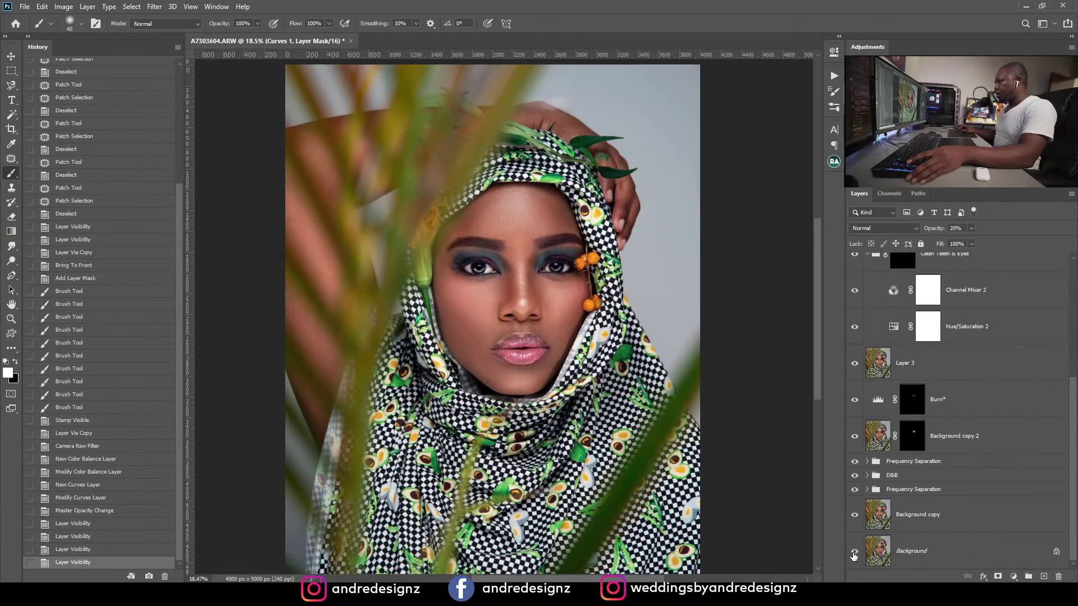
Step: Duplicate the retouched portrait document with all its layers and dock the copy as a tab beside the original
left_click_drag(312, 41, 330, 69)
right_click(330, 67)
left_click(360, 112)
left_click(626, 184)
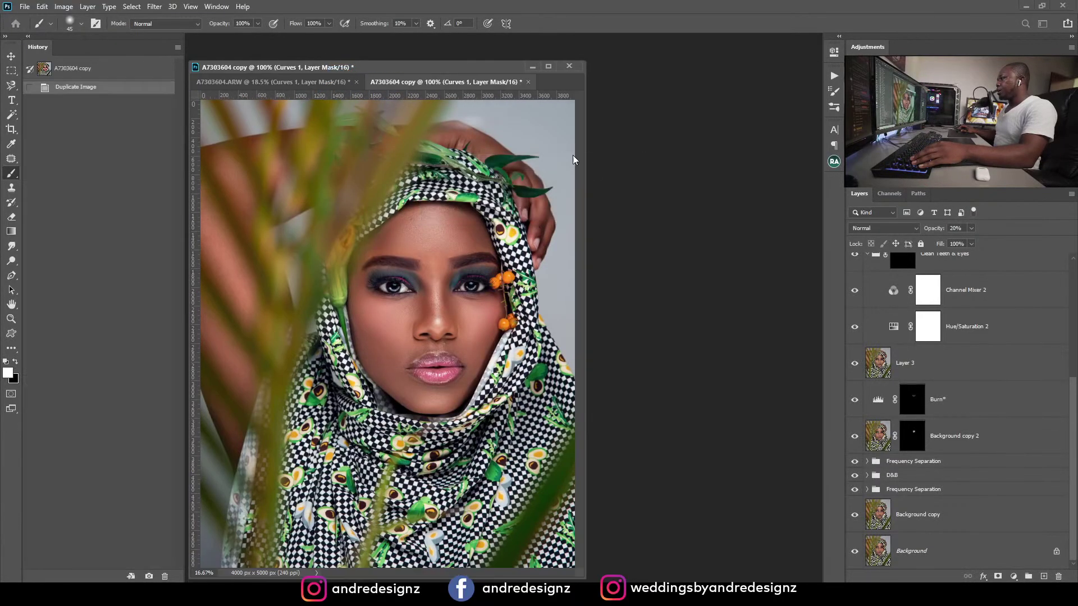
left_click_drag(422, 67, 440, 35)
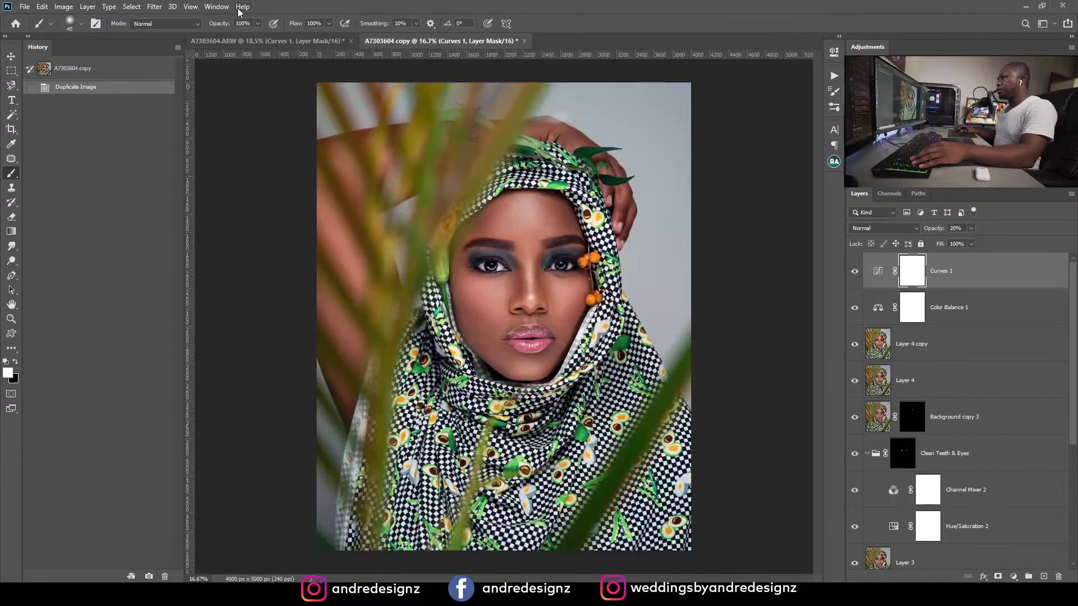
Step: Tile the two documents vertically side by side and hide every layer except Background in the duplicate
left_click(217, 7)
mouse_move(224, 19)
left_click(359, 40)
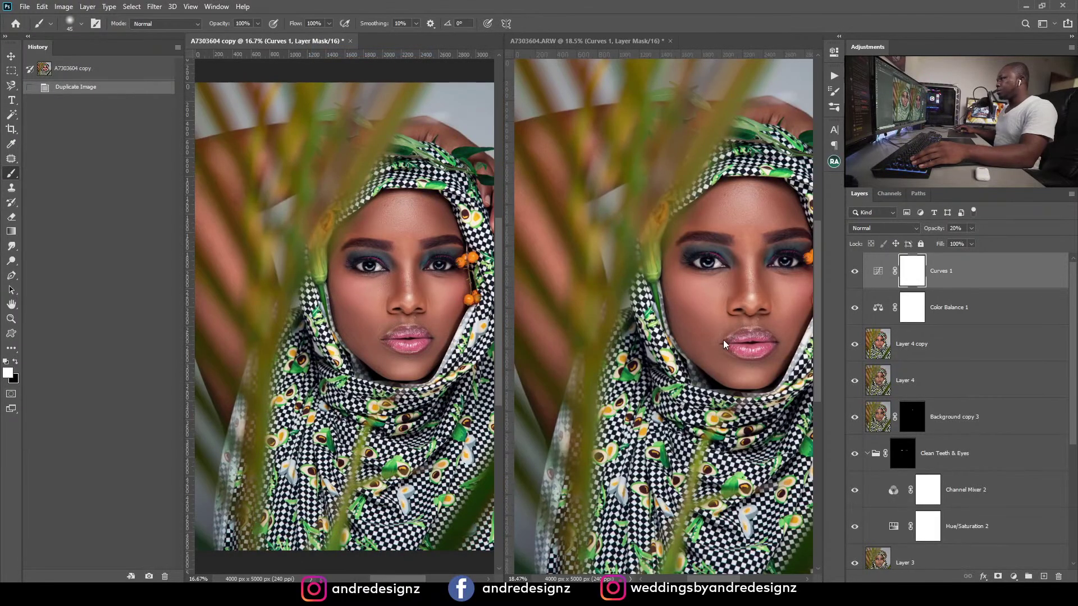
scroll(954, 393, "down", 4)
left_click(855, 553, "alt")
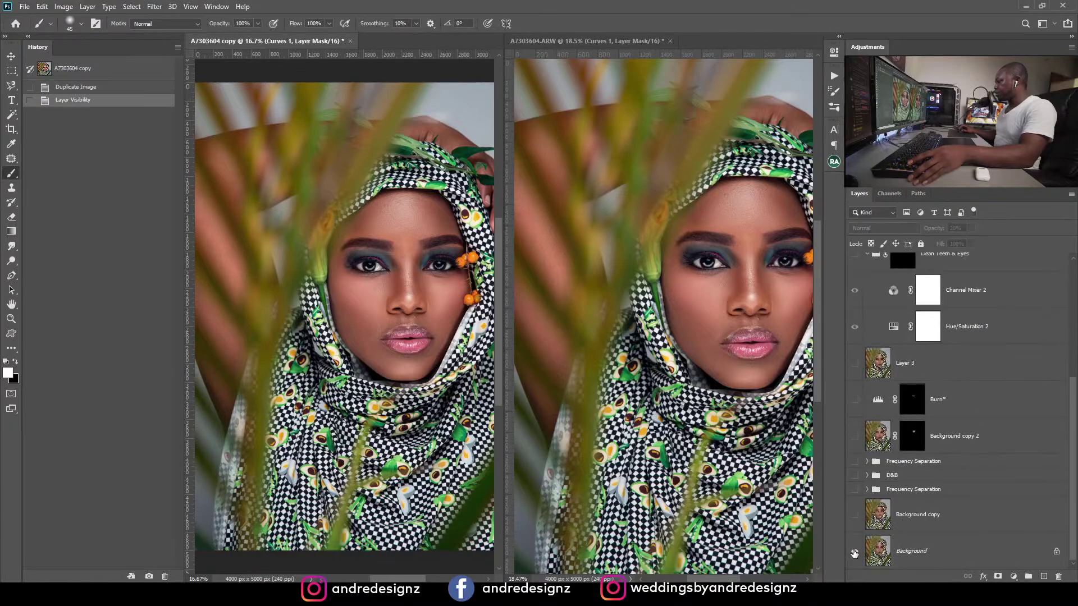
Step: Show both portraits in full at about the same size and compare the unedited image with the finished retouch
left_click(393, 265)
left_click(541, 221)
scroll(740, 229, "down", 1)
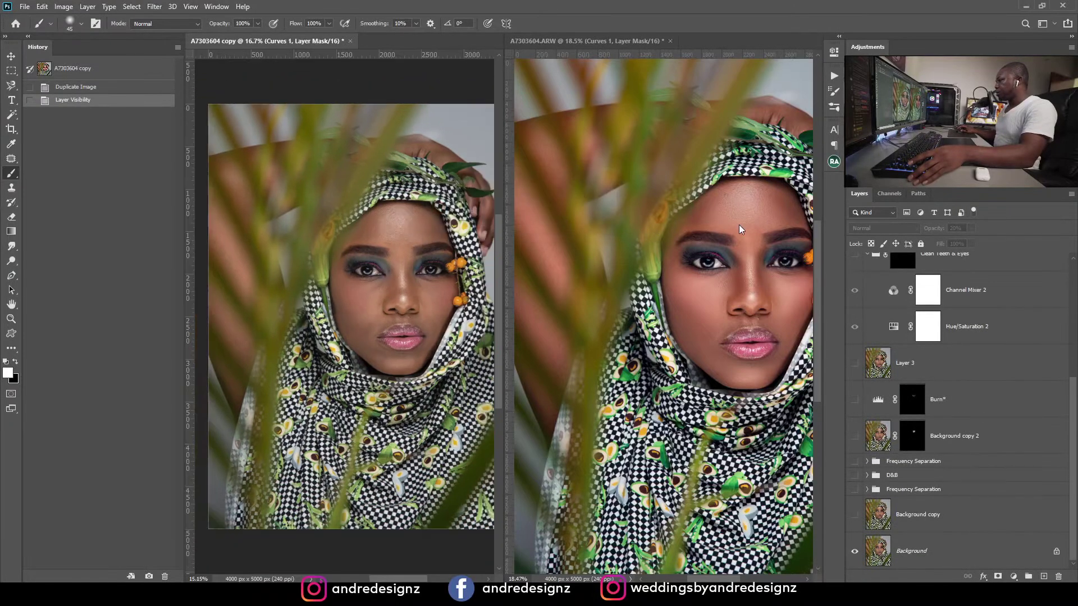
scroll(735, 230, "down", 2)
scroll(730, 230, "up", 1)
left_click(721, 123)
scroll(719, 154, "down", 2)
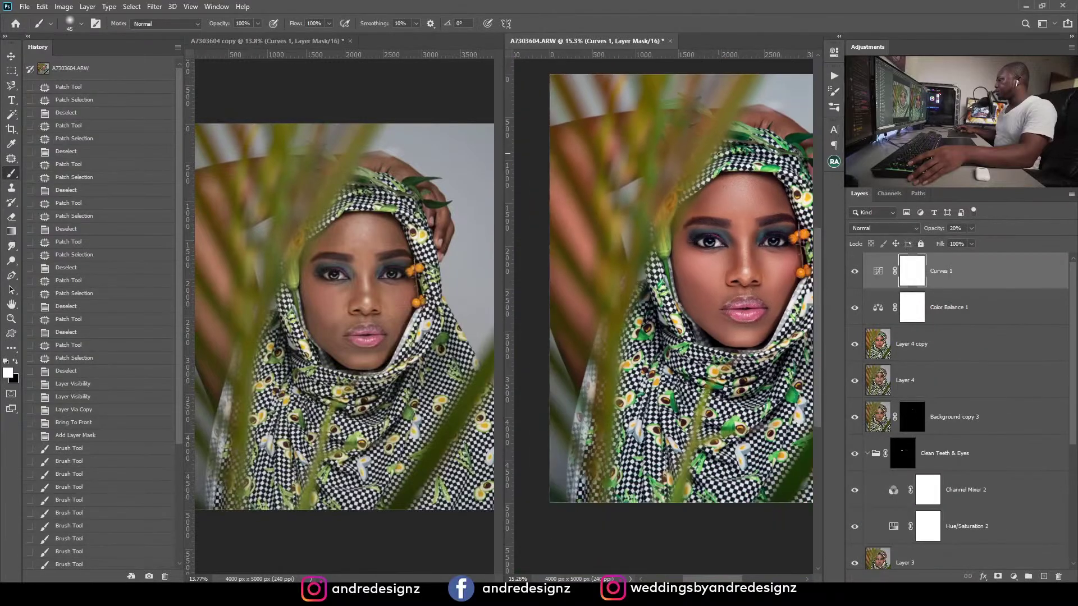
scroll(719, 154, "down", 2)
left_click(441, 224)
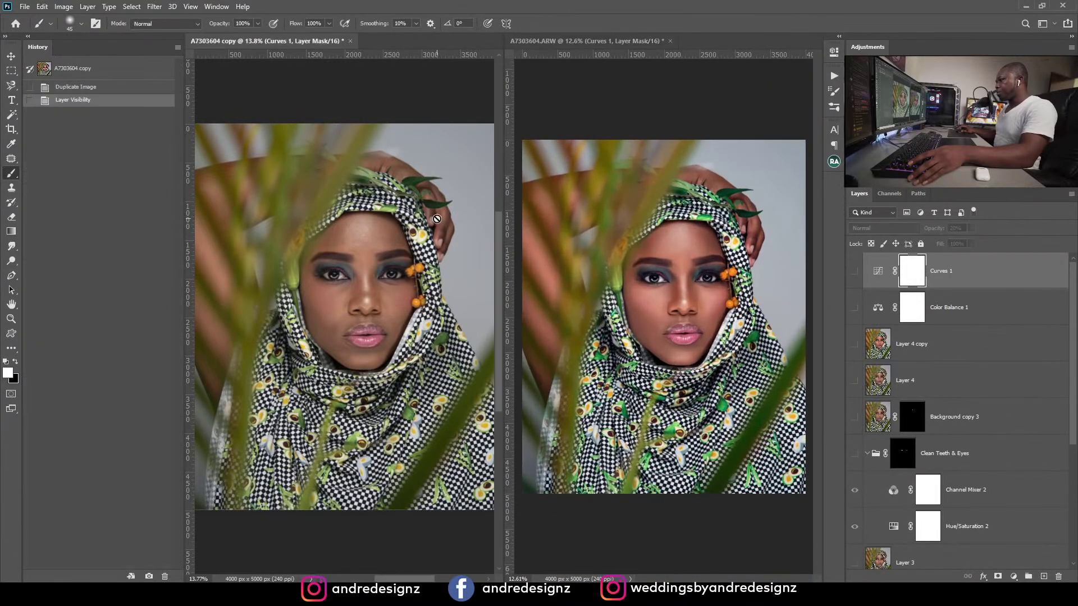
scroll(442, 223, "down", 2)
scroll(437, 220, "up", 1)
left_click(680, 217)
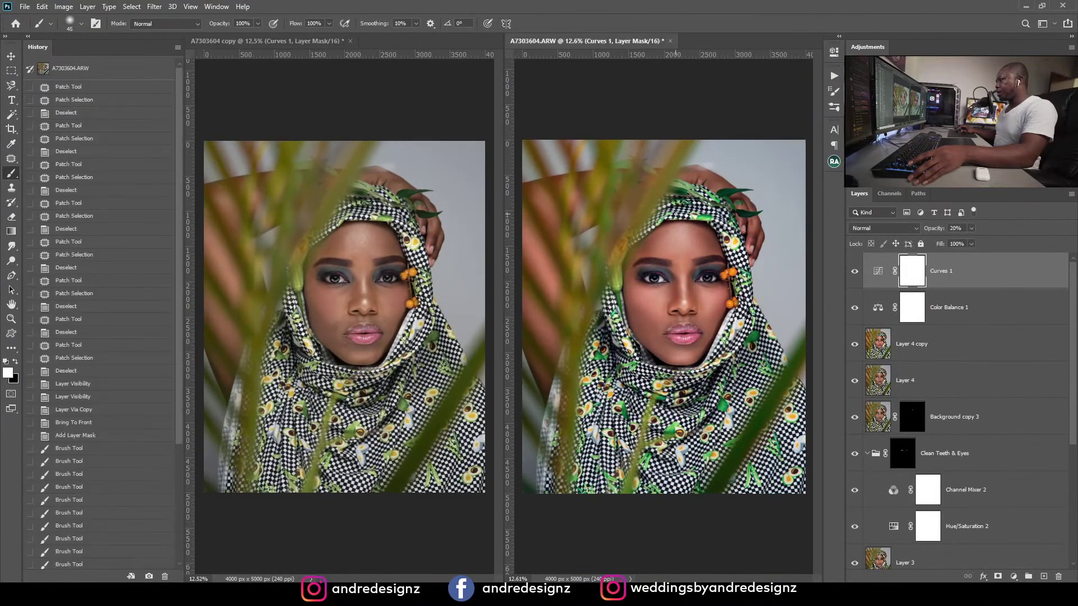